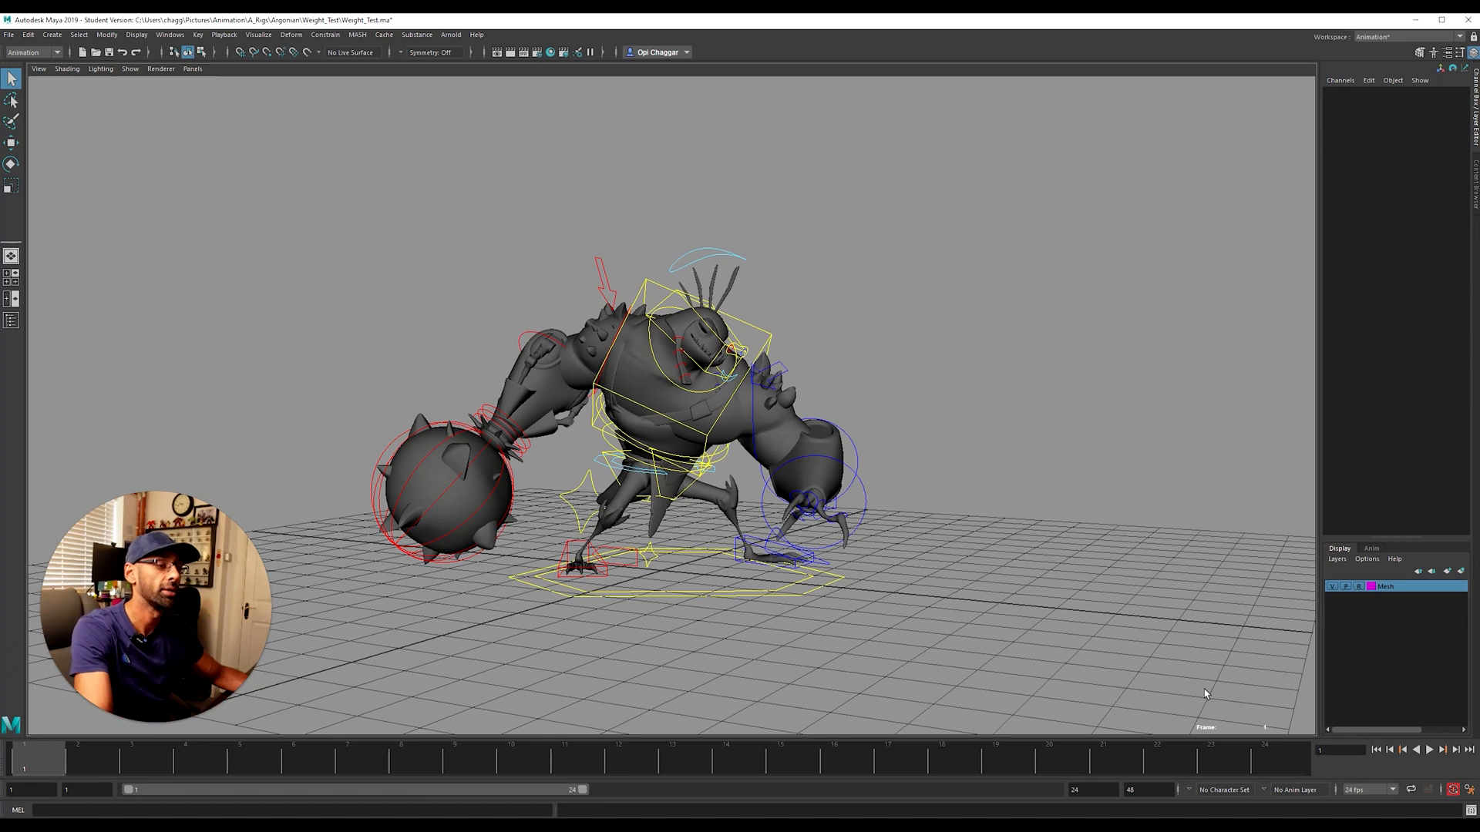
Step: Select all rig controls, open their curves in the Graph Editor, and delete the stray keys before frame 1
alt+drag(574, 330, 687, 314)
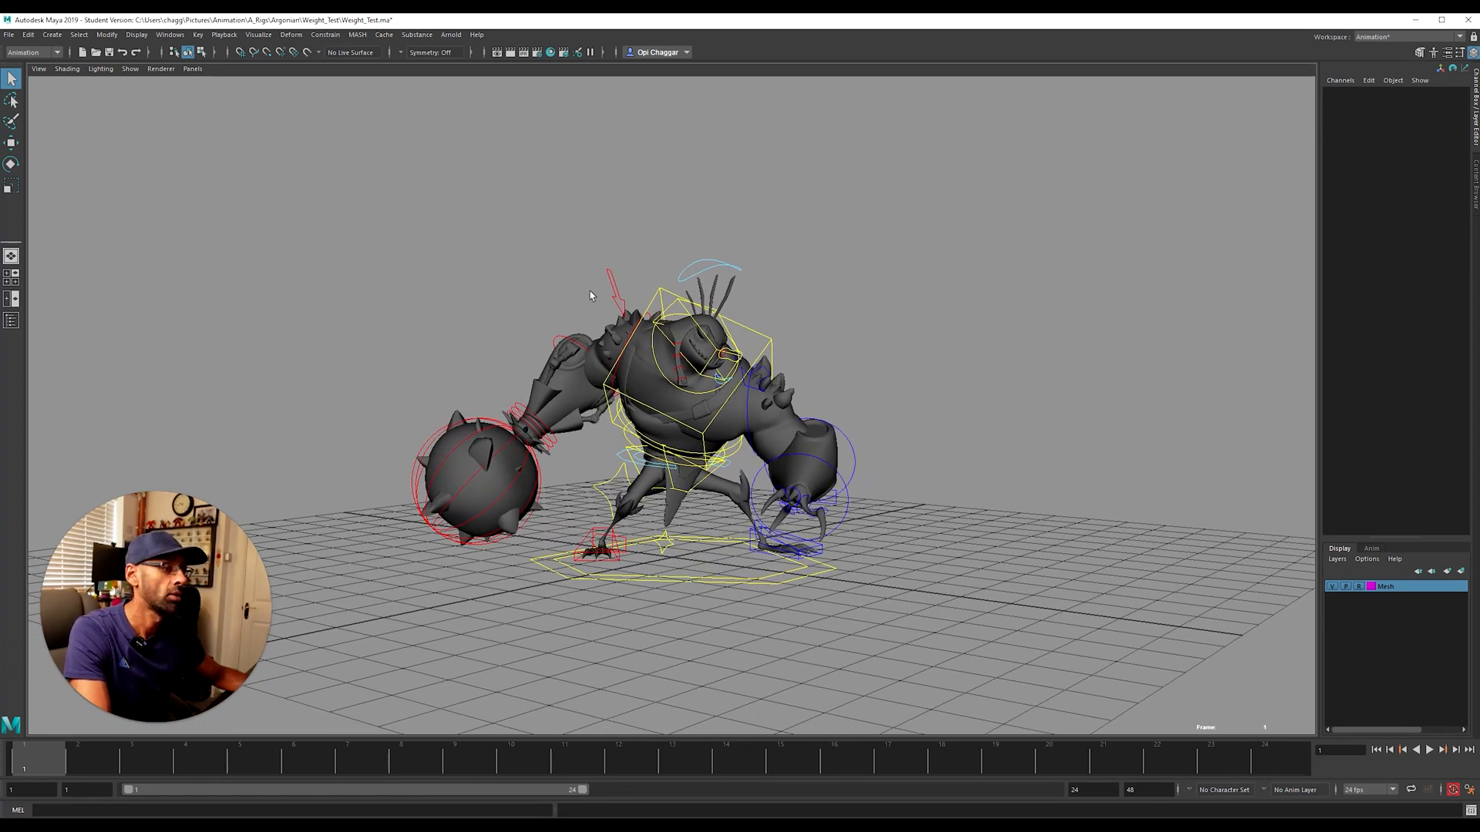
drag(373, 172, 981, 677)
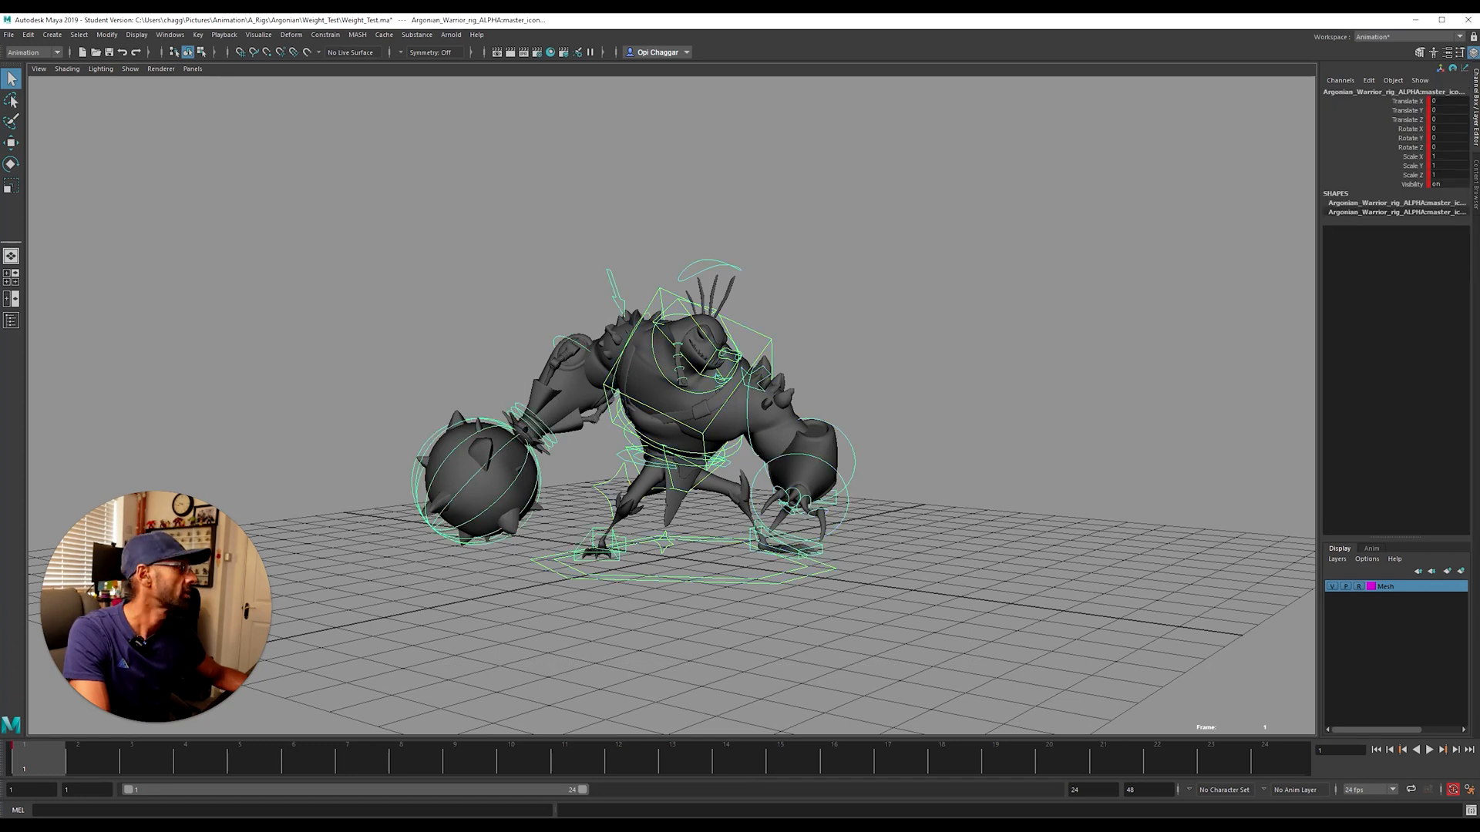
drag(1479, 61, 422, 99)
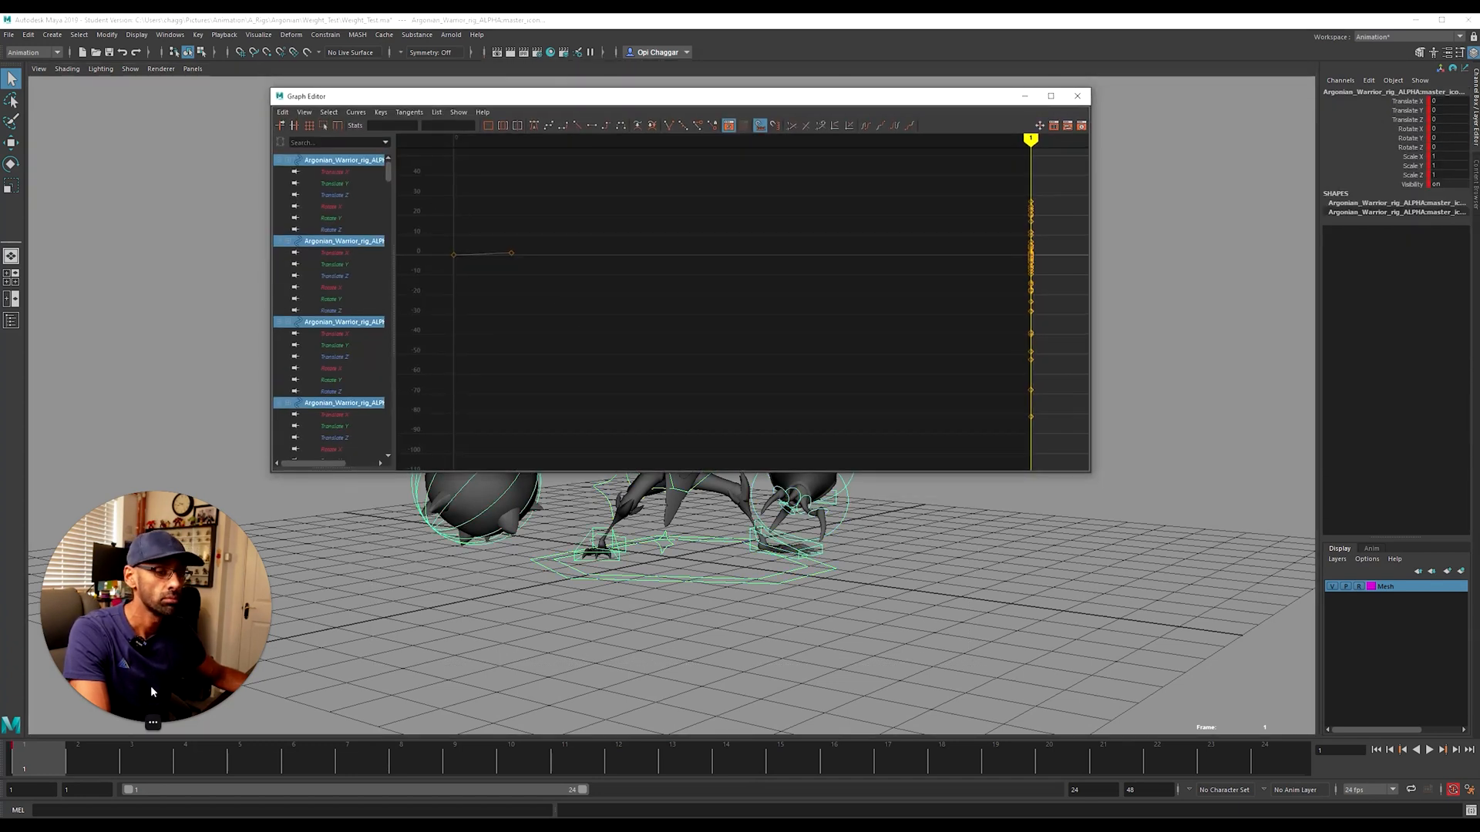
drag(459, 202, 588, 333)
key(Delete)
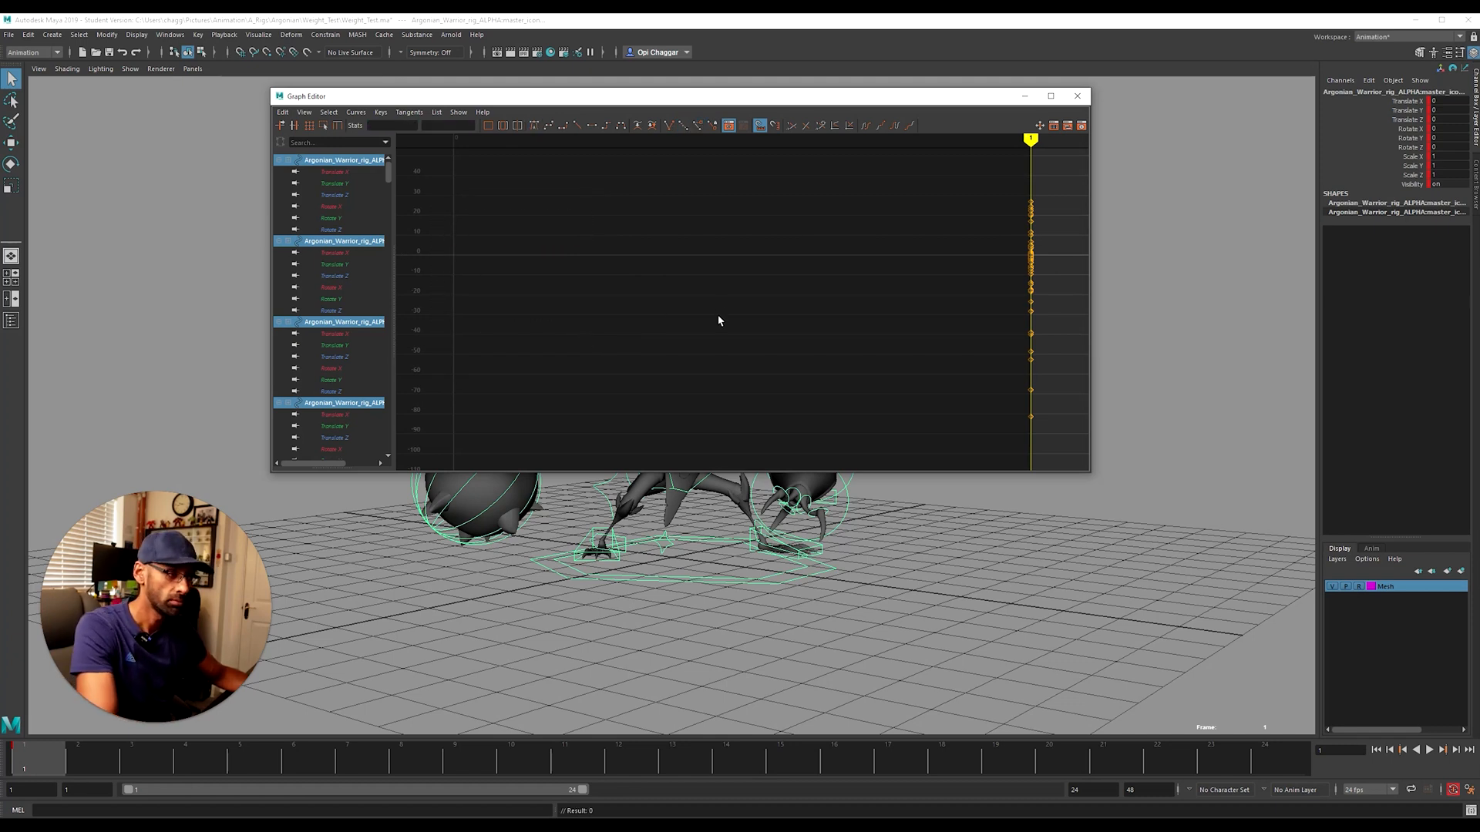
Step: Frame the remaining curves, advance to frame 2, select all the frame 1 keys, and move the Graph Editor out of the way
key(a)
key(alt+period)
drag(671, 227, 892, 458)
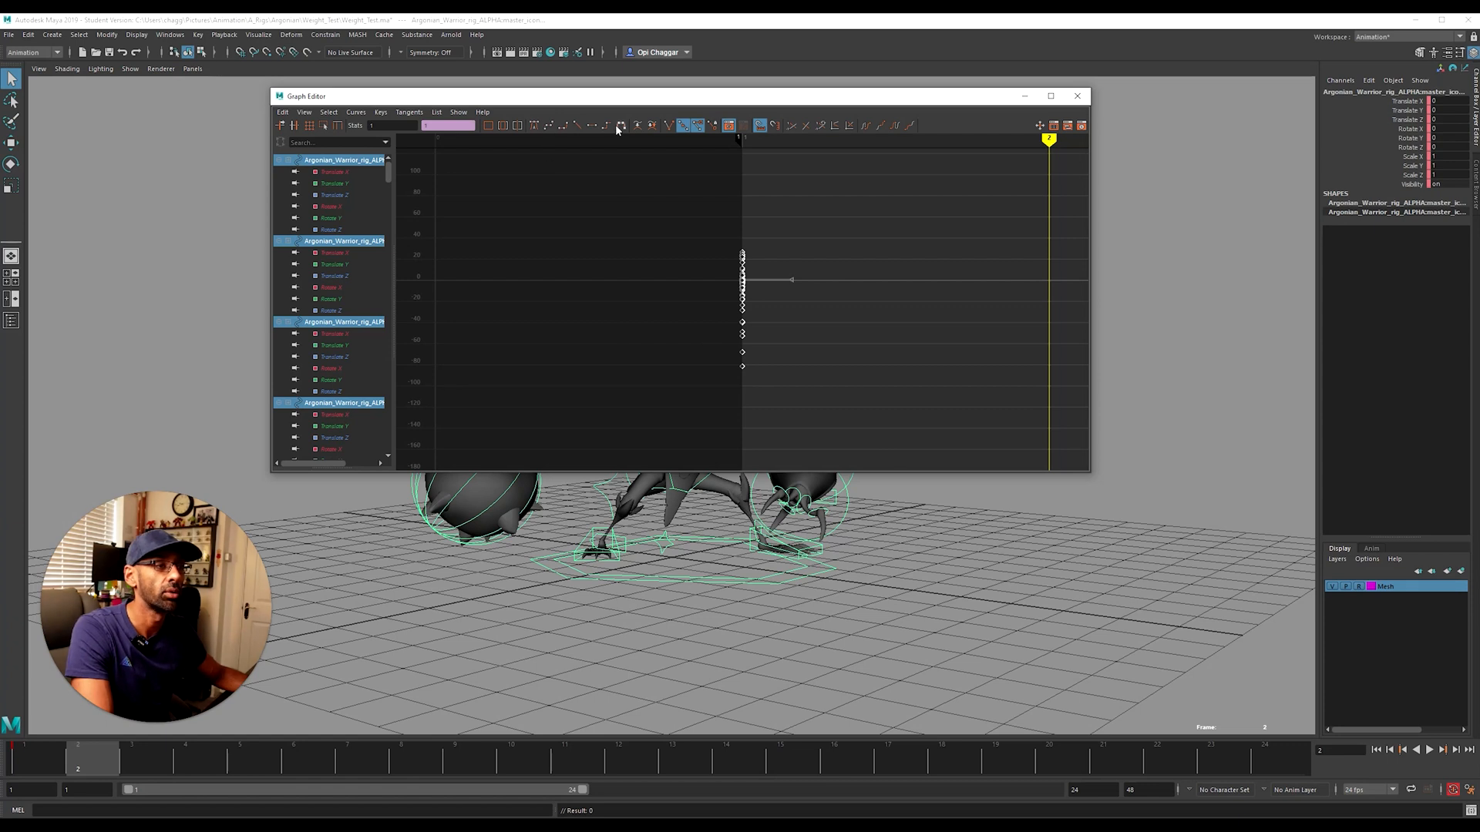
drag(742, 105, 1479, 193)
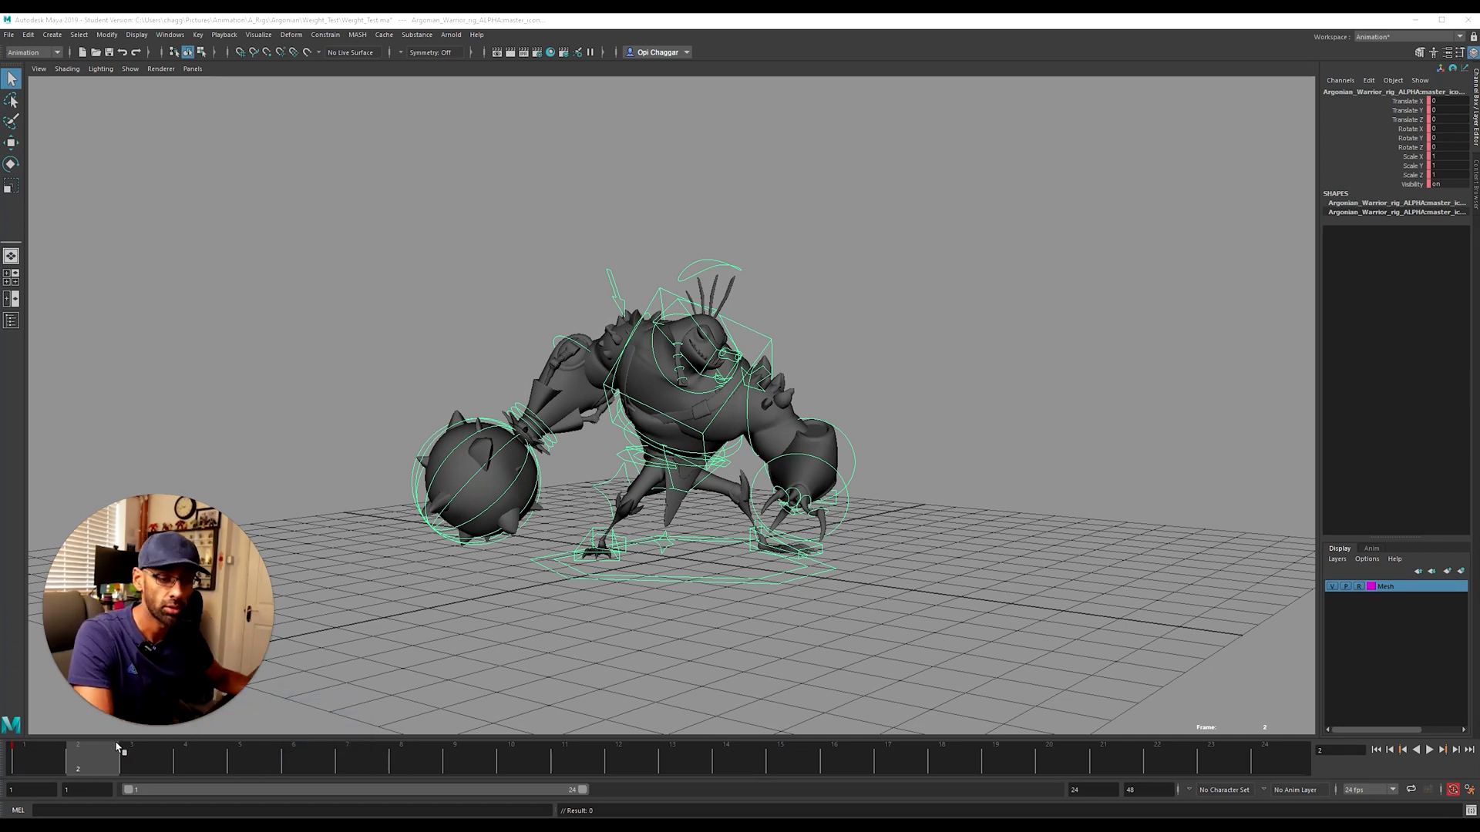
Step: Select all rig controls at frame 1 and go to frame 4 for a new pose
drag(91, 746, 25, 767)
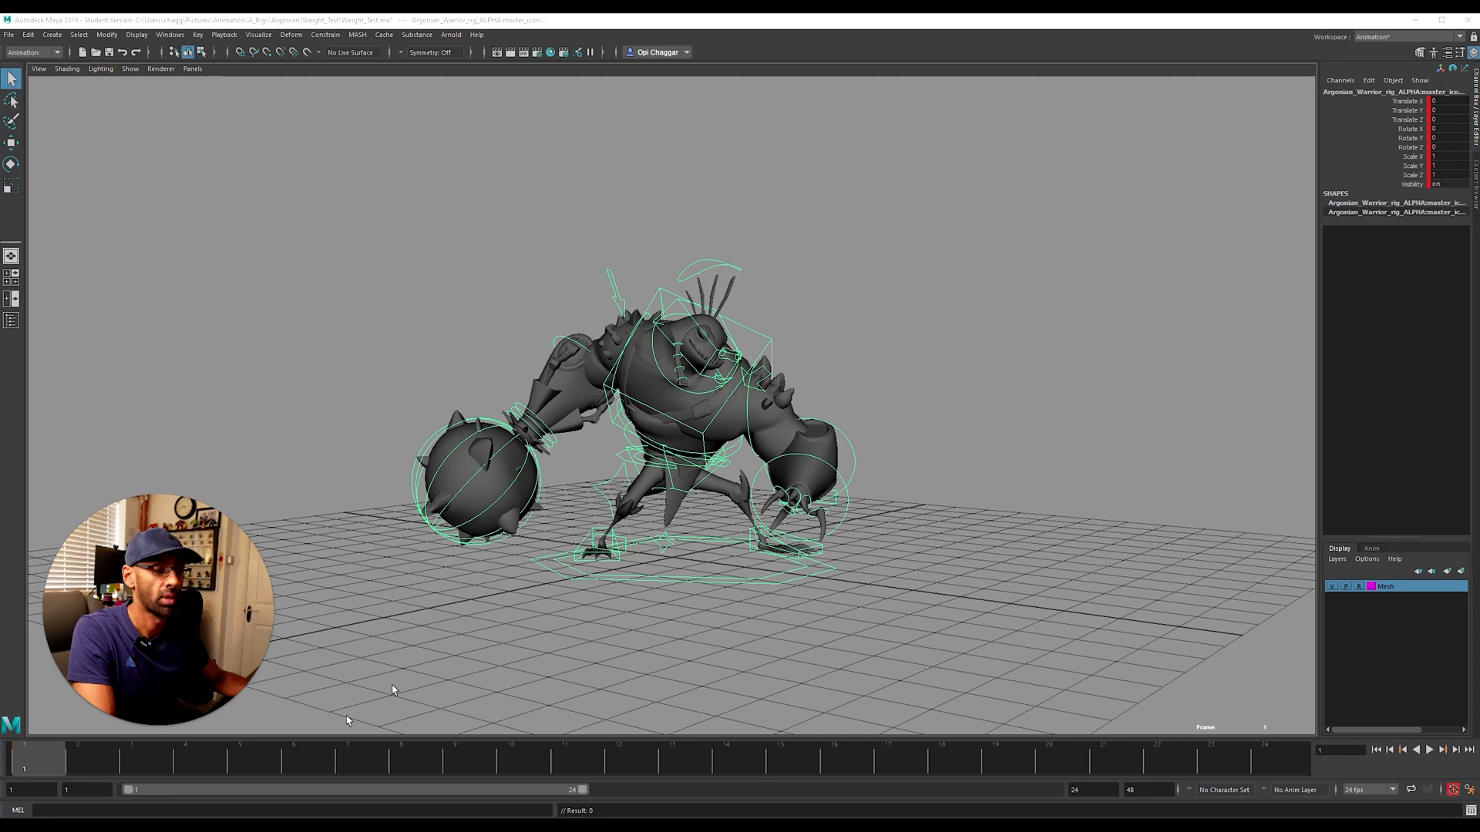
drag(339, 207, 1128, 659)
click(185, 767)
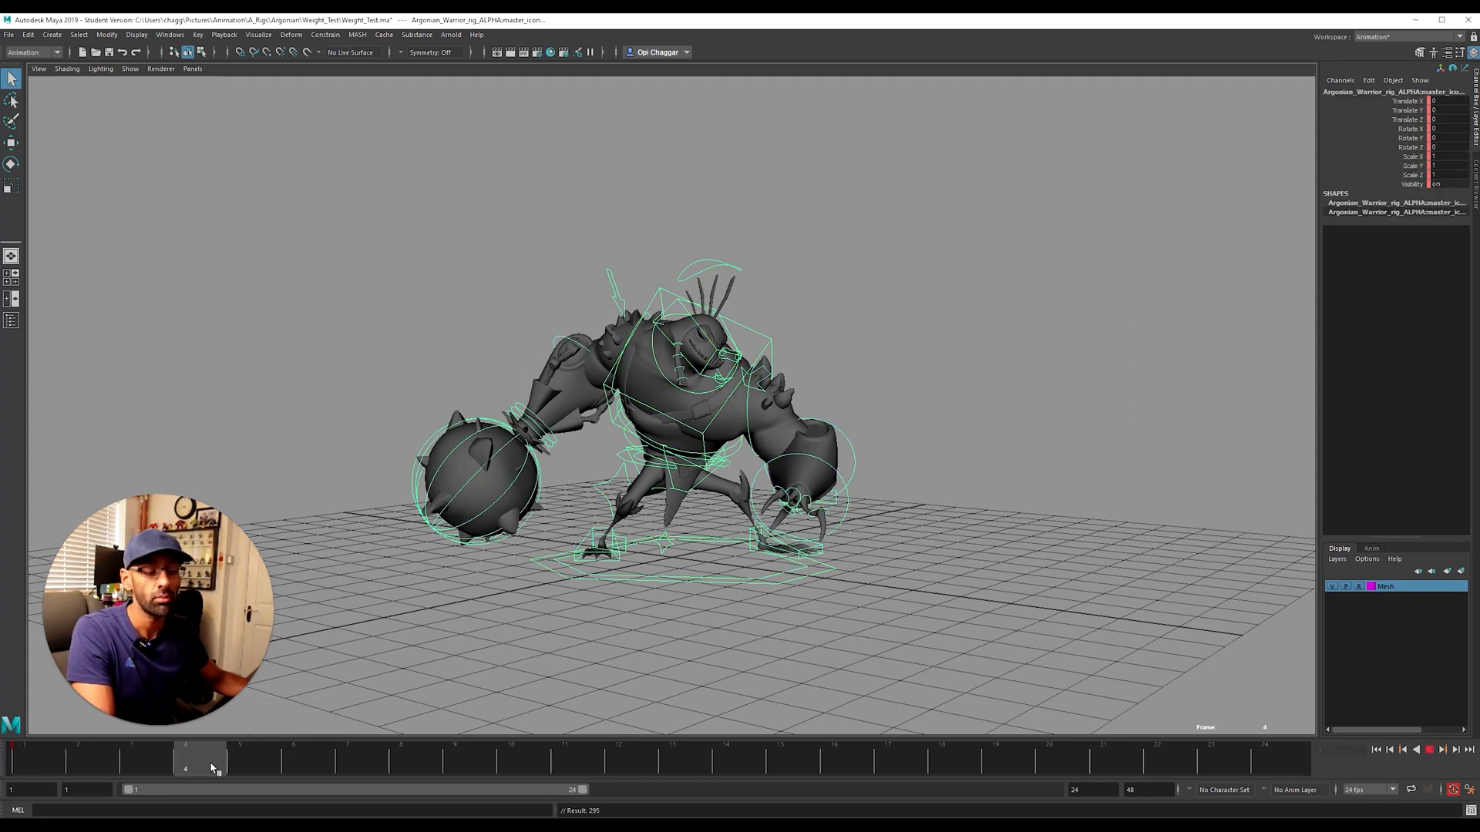
drag(226, 769, 195, 765)
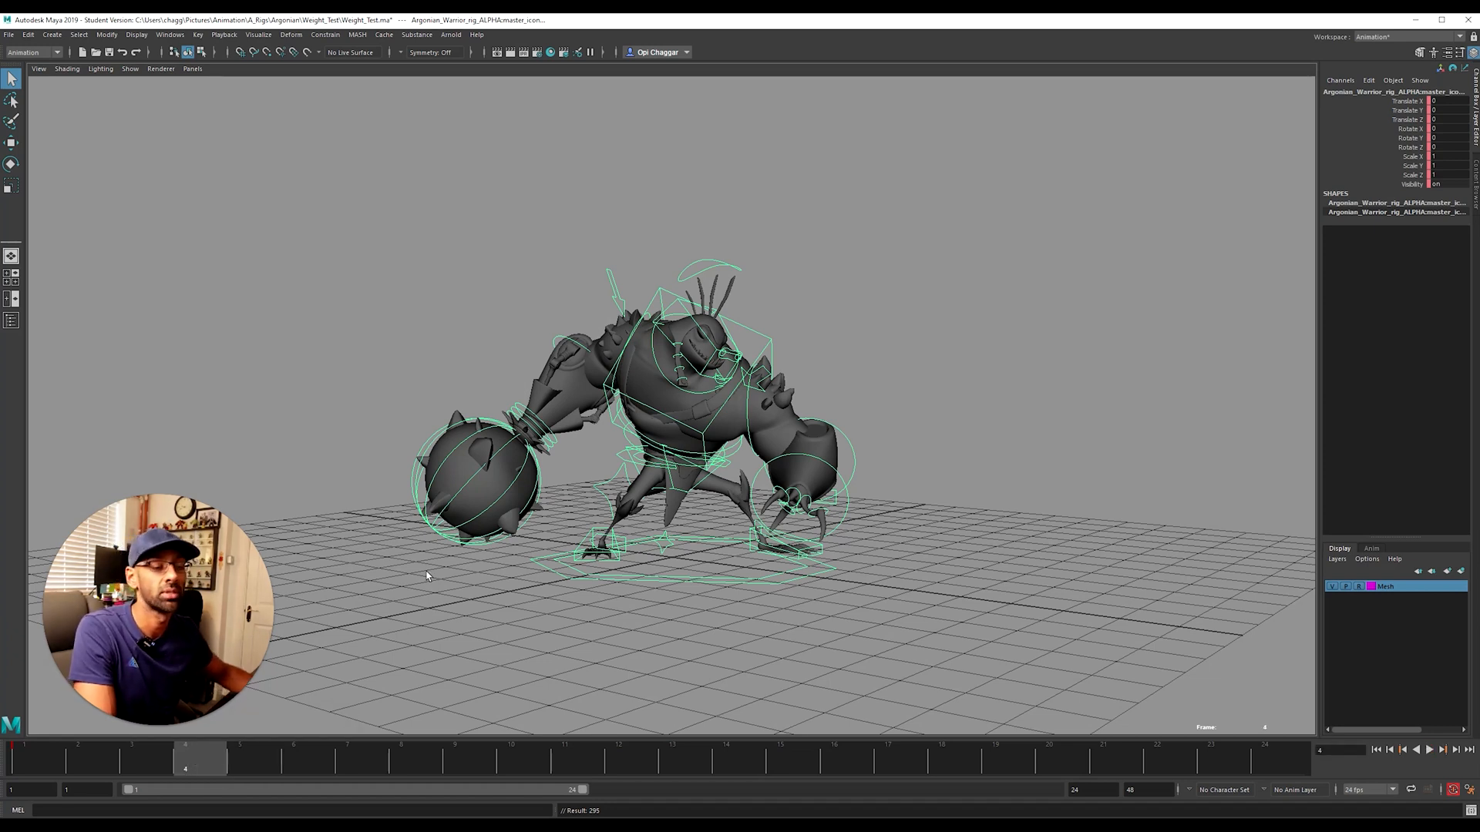
Step: Move the COG control at frame 4 to about -0.72 in Translate Y and -0.91 in Translate Z
alt+drag(622, 534, 686, 532)
alt+right_drag(686, 532, 771, 527)
click(526, 498)
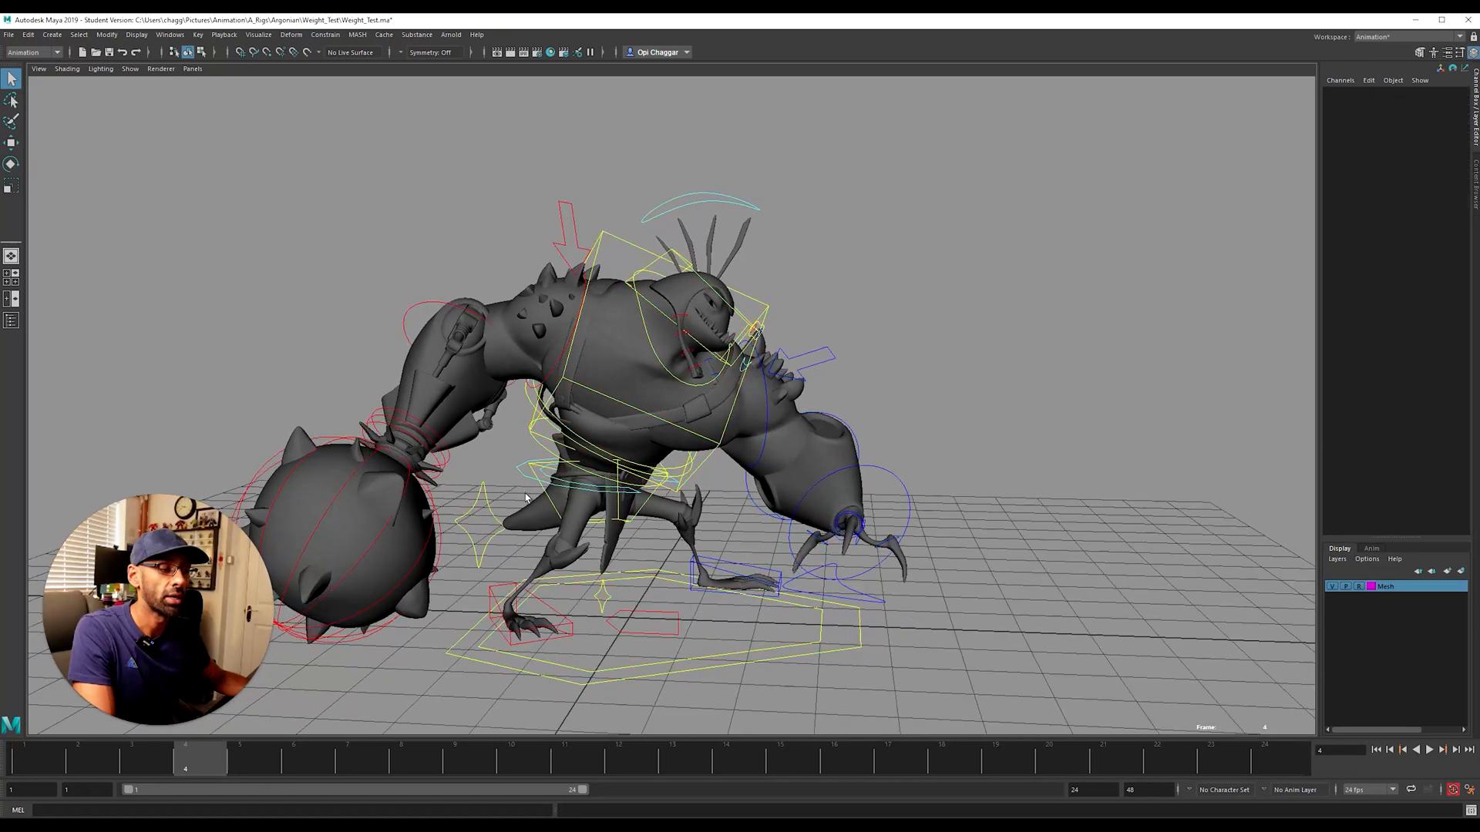
drag(517, 478, 523, 487)
key(w)
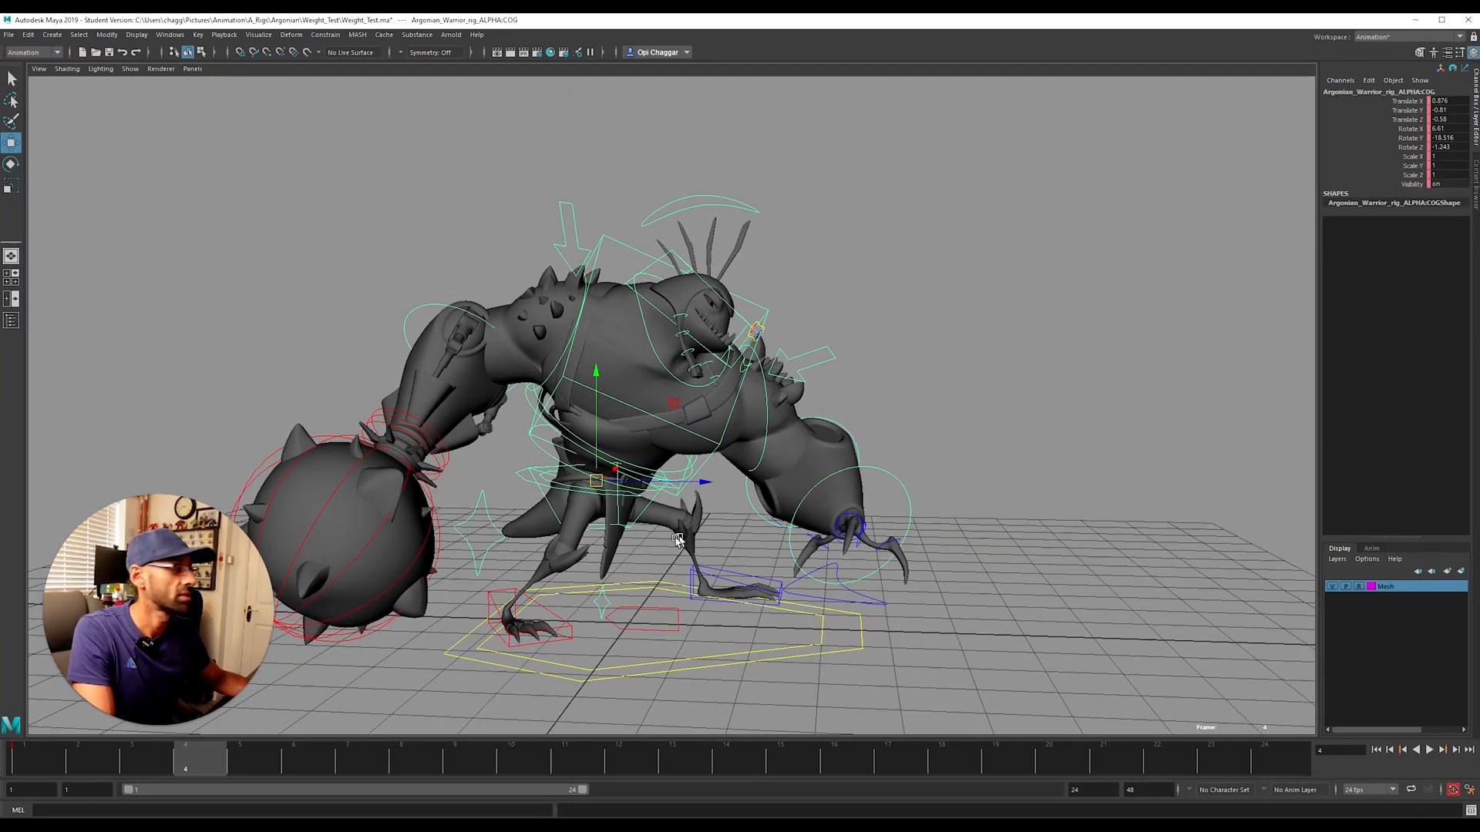
drag(701, 482, 680, 482)
drag(576, 441, 575, 433)
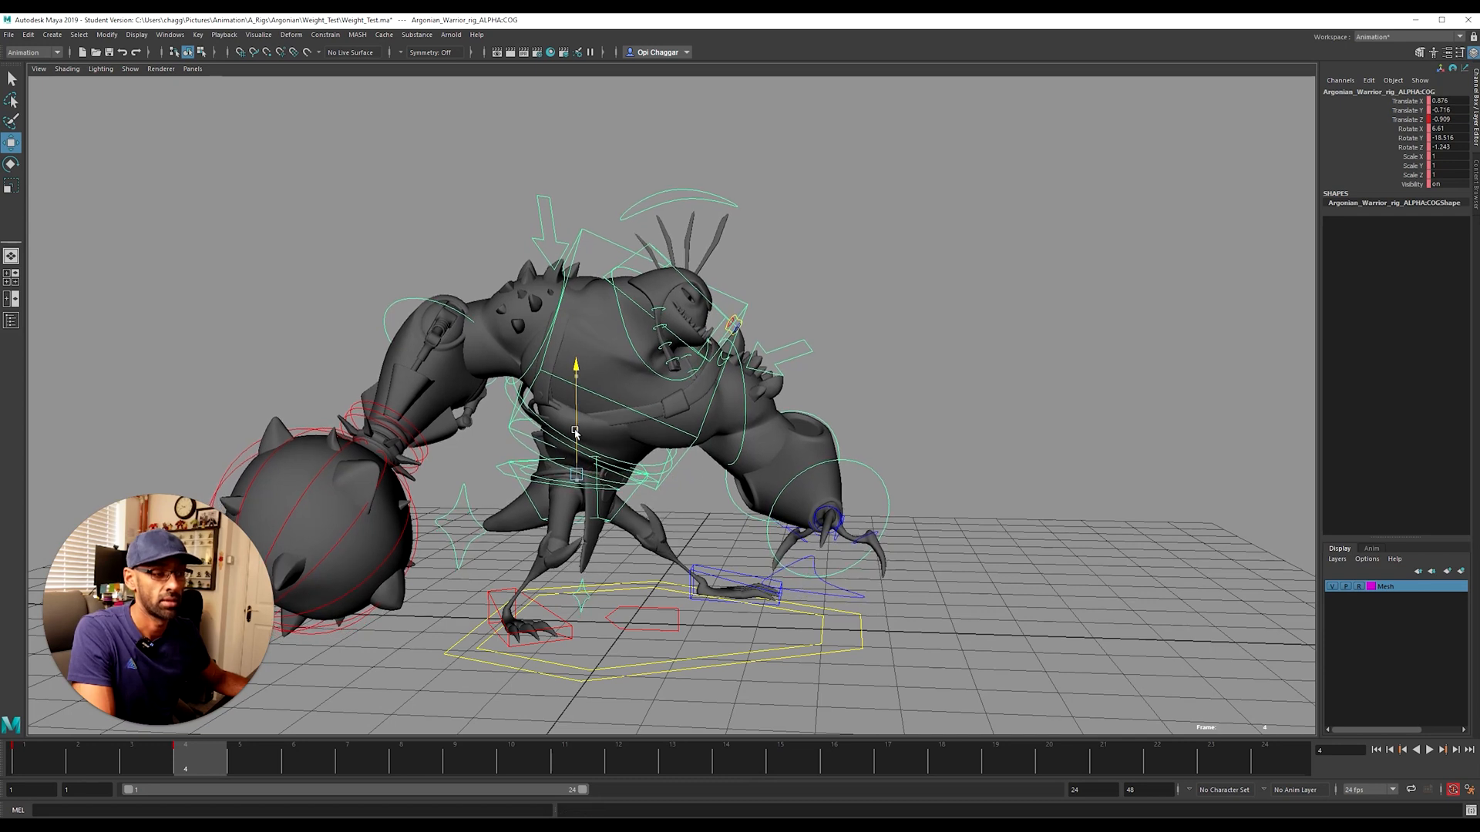
Step: Try a Roll of 14 on the left foot control, and undo it
click(728, 575)
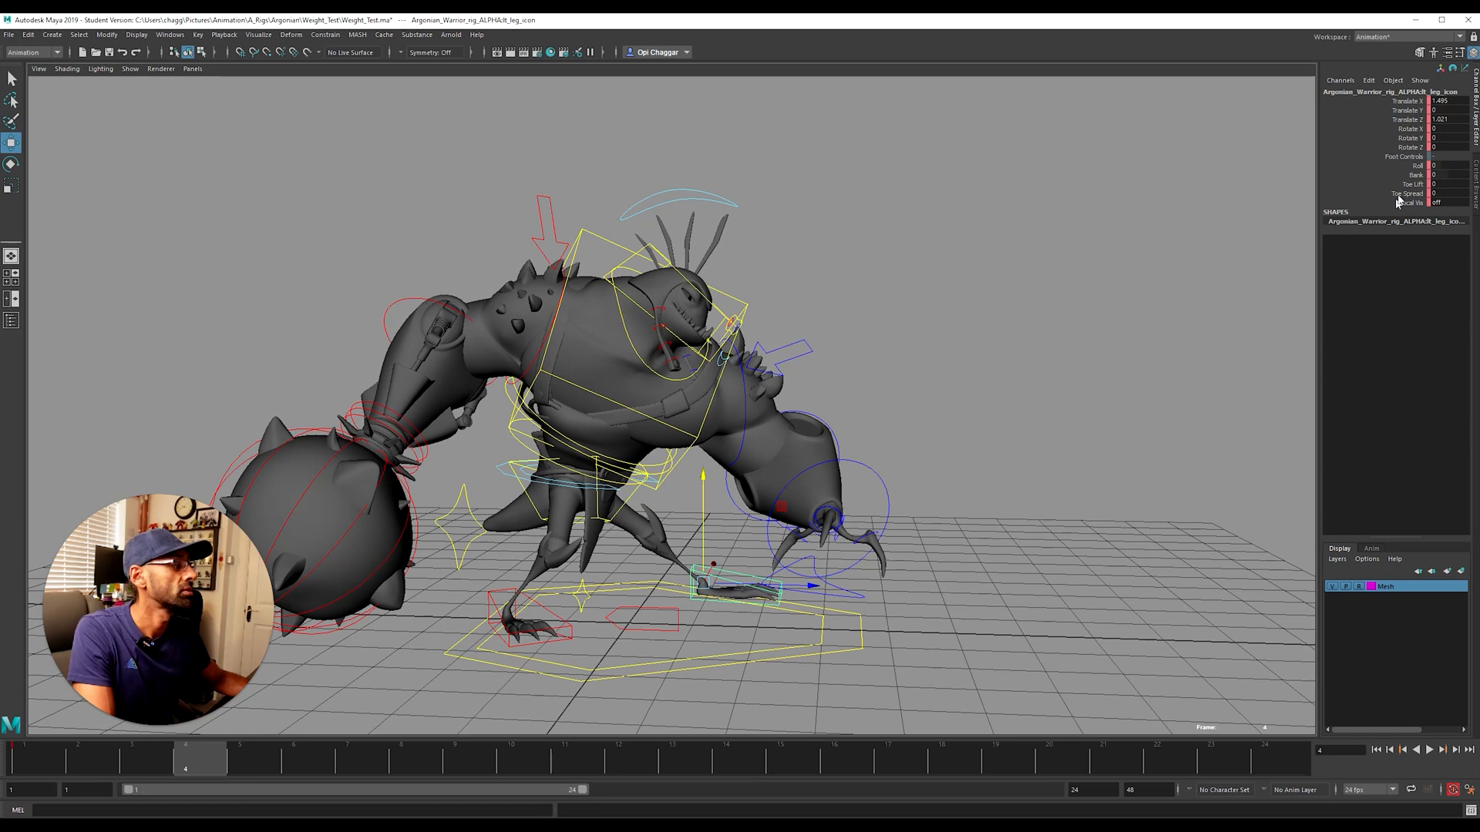
click(1417, 165)
middle_drag(1117, 340, 1125, 339)
alt+drag(692, 480, 676, 503)
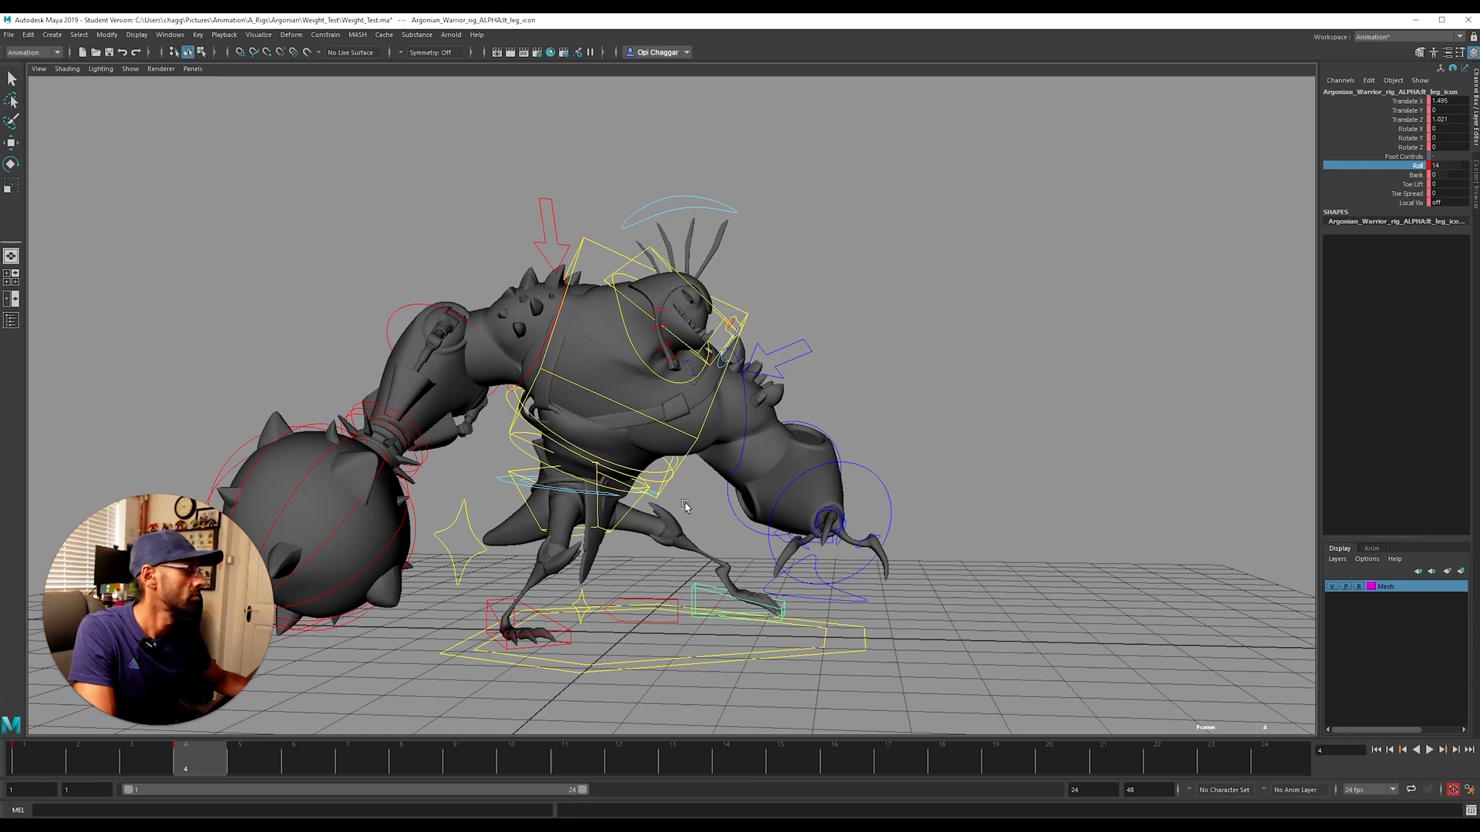
key(ctrl+z)
Step: Rotate the left foot control to about -40 in Rotate X to lift the toes off the ground
key(e)
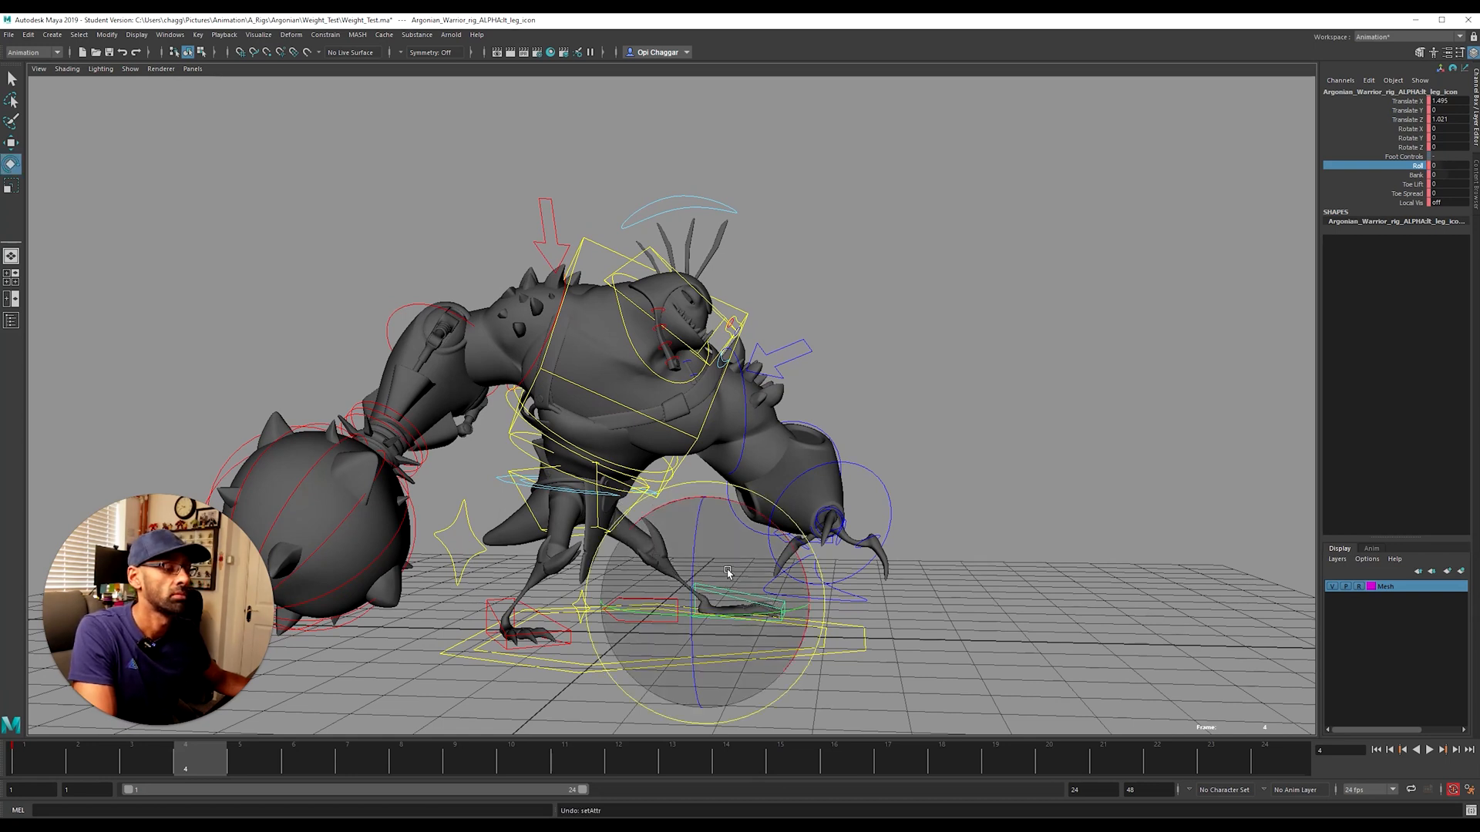
drag(779, 529, 634, 505)
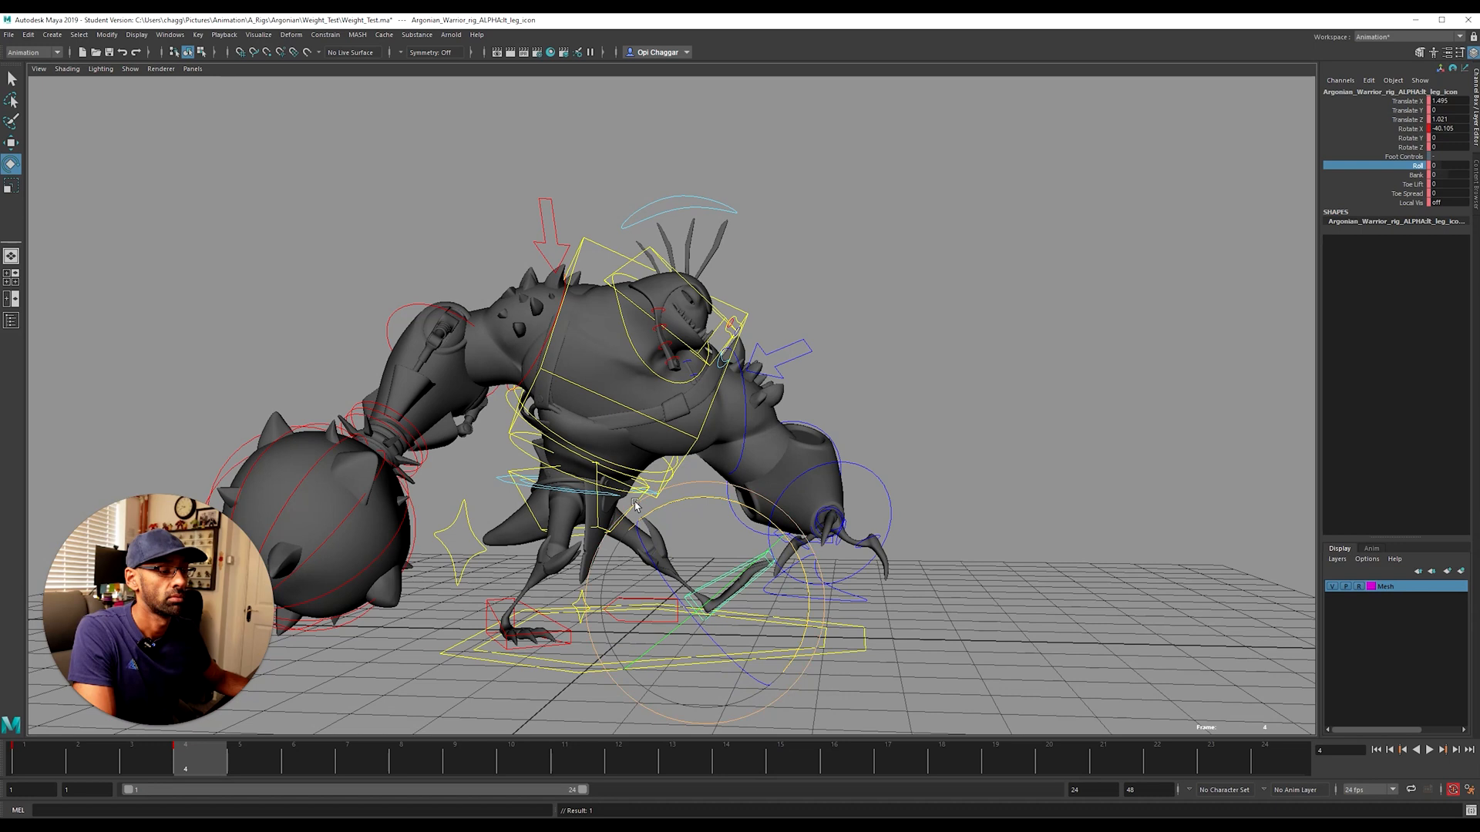
Step: Adjust the COG control's height and shift it further back towards the right foot
click(513, 479)
key(w)
drag(578, 437, 609, 455)
drag(688, 484, 626, 486)
Step: Rotate the spine and chest controls at frame 4 to twist the torso and raise the left arm side
key(e)
click(695, 479)
alt+drag(698, 455, 647, 412)
click(672, 423)
click(783, 390)
click(745, 461)
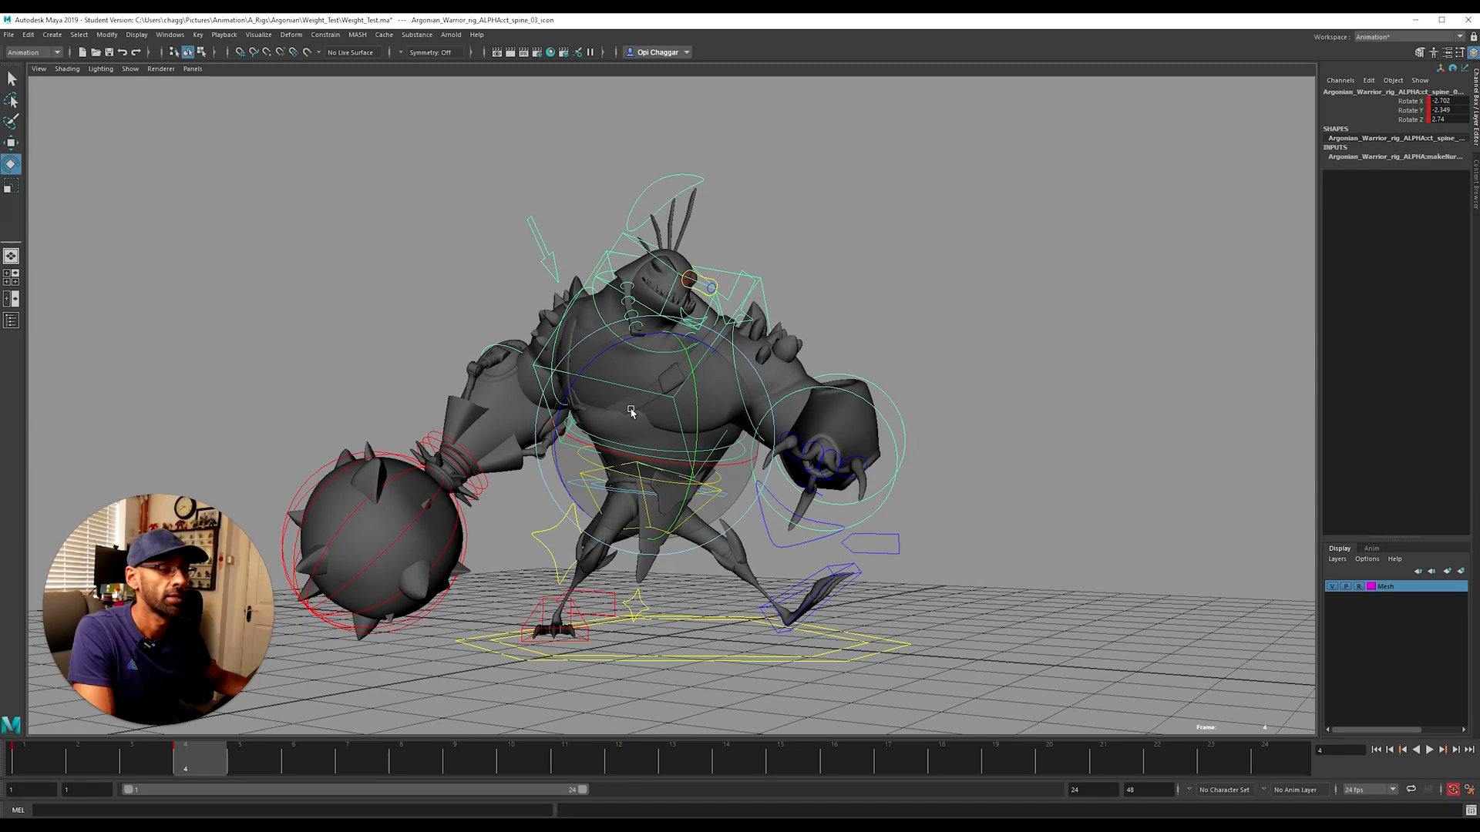
drag(667, 484, 663, 445)
drag(662, 432, 688, 331)
click(762, 312)
click(682, 359)
click(448, 281)
alt+drag(432, 333, 488, 349)
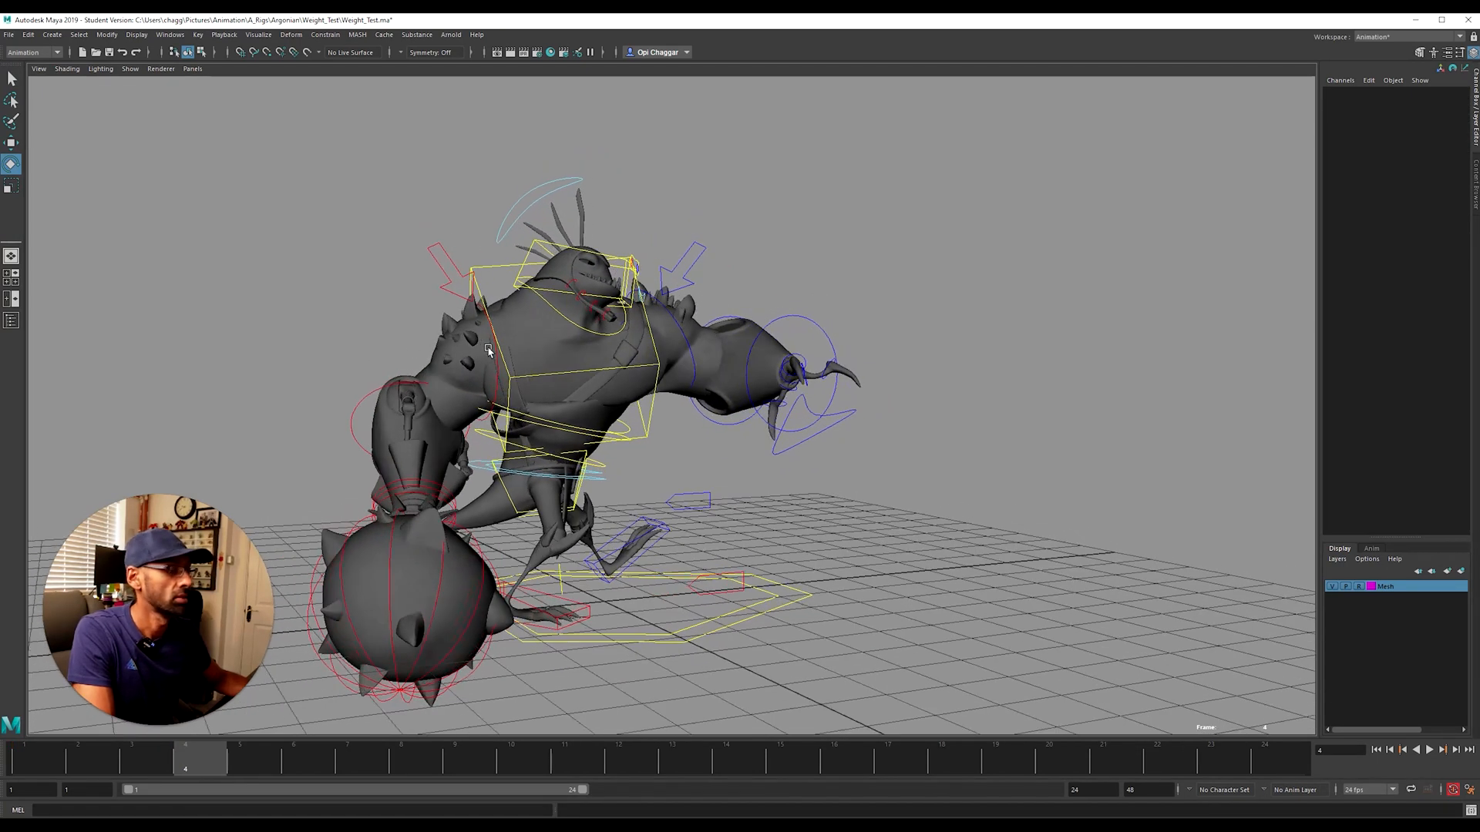
Step: Rotate the right shoulder control to about -44 in Rotate Y and -27 in Rotate Z, swinging the mace arm out
click(453, 285)
drag(401, 411, 393, 398)
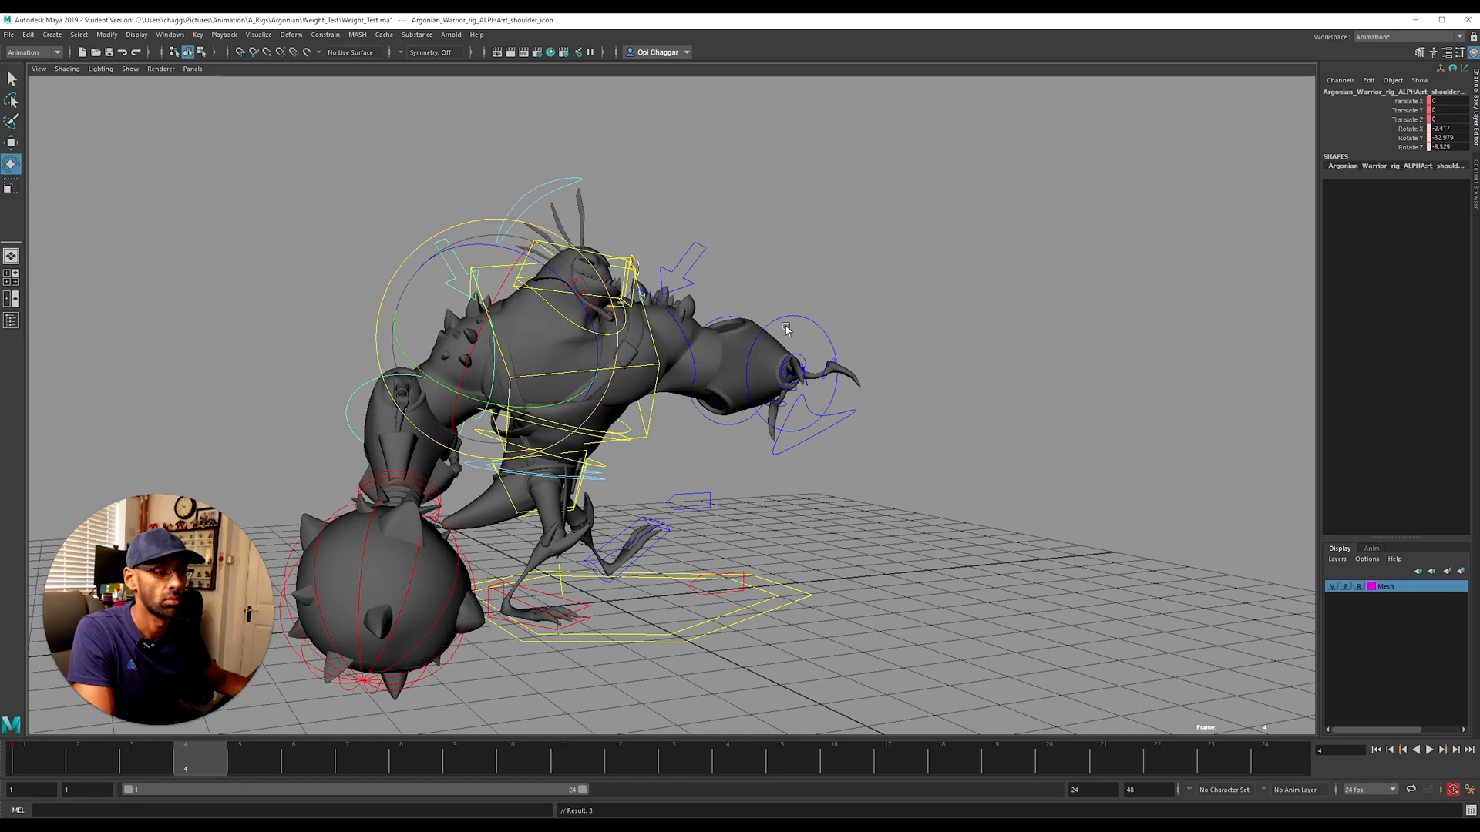
click(1398, 130)
drag(500, 408, 482, 404)
drag(522, 259, 502, 461)
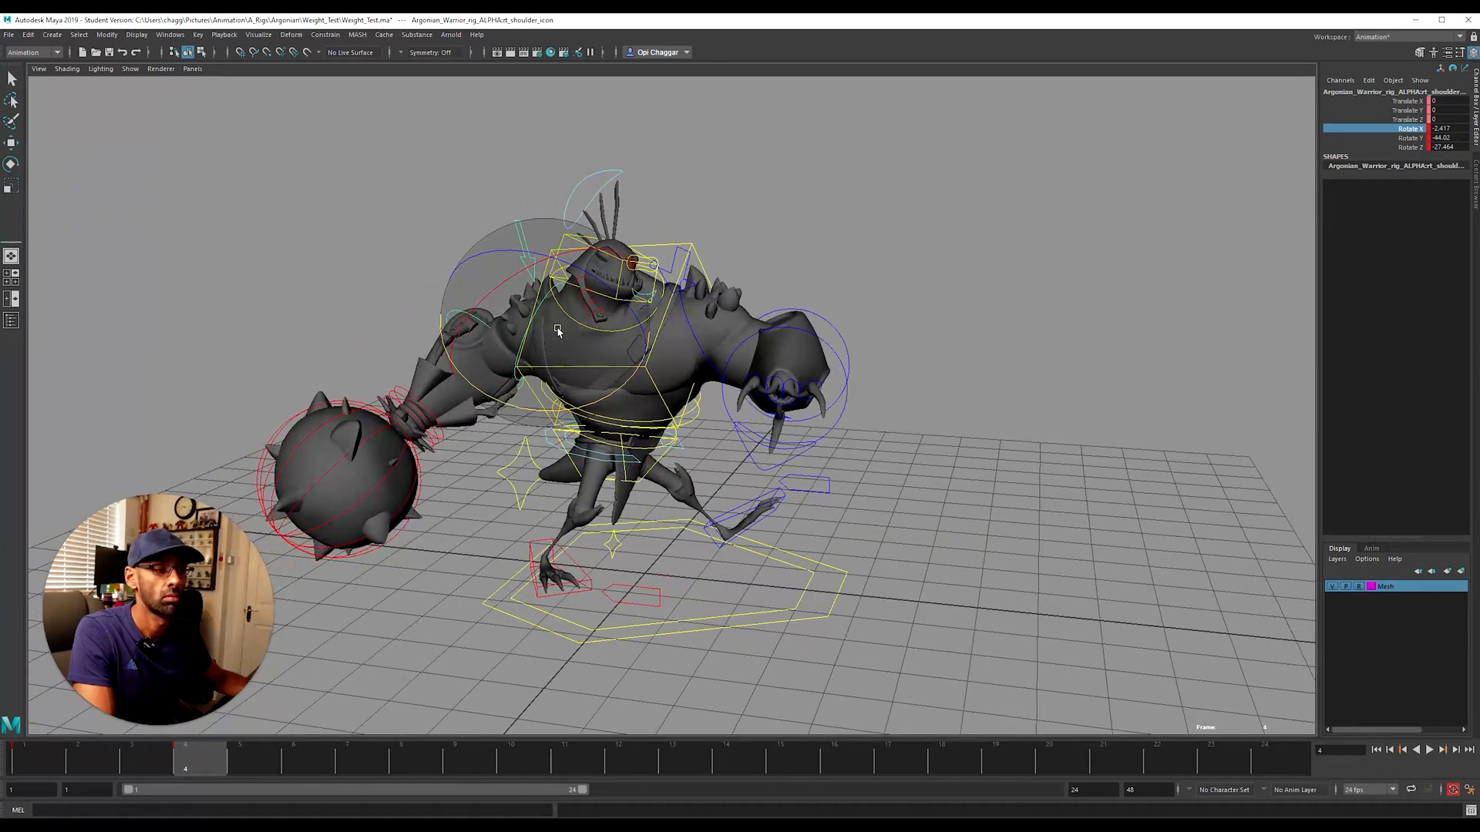
Step: Rotate the topmost spine control to turn the head, adjusting its Rotate Y
drag(594, 283, 793, 232)
click(679, 203)
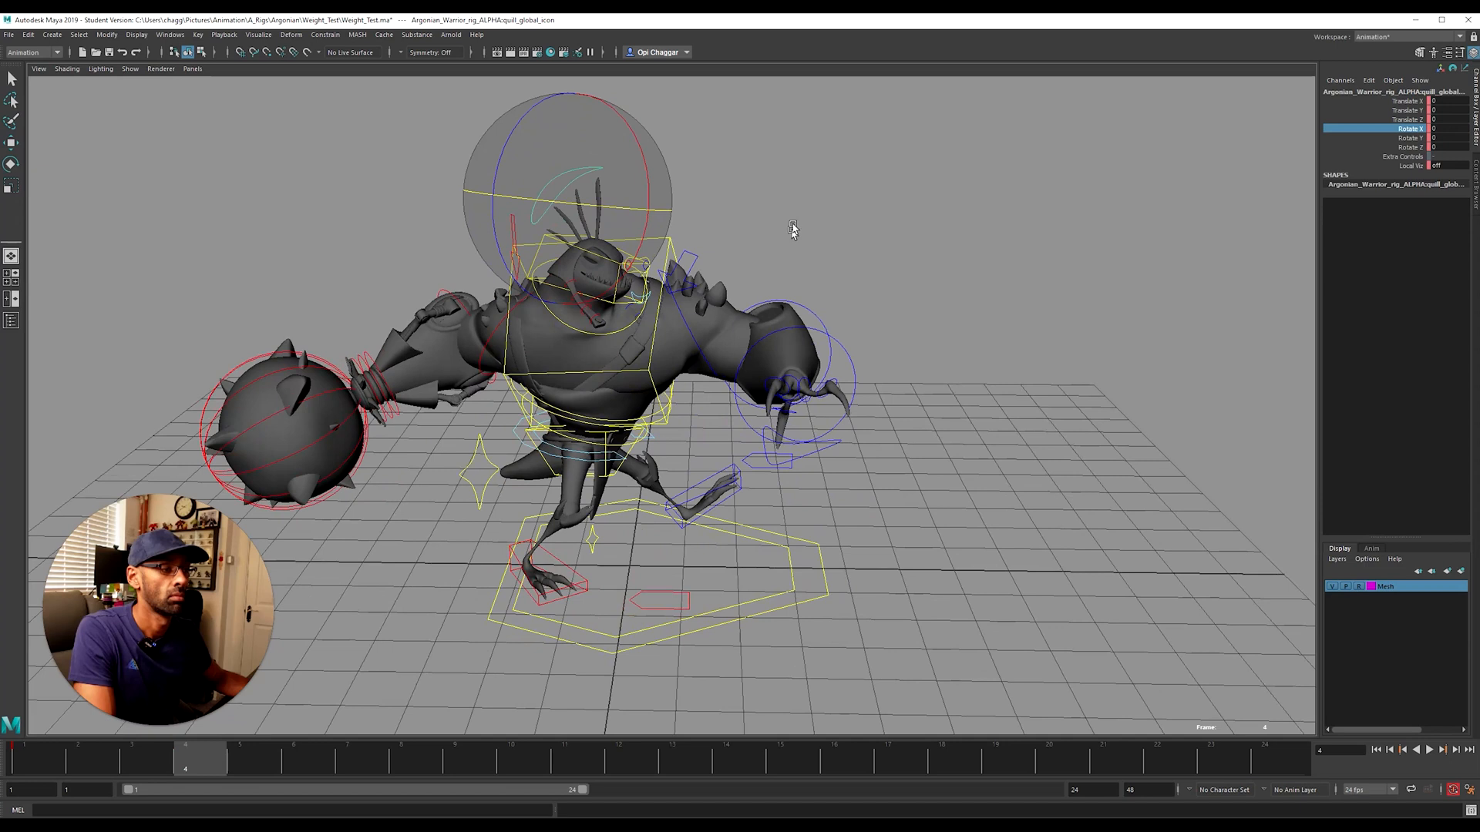
click(793, 231)
click(540, 255)
alt+drag(540, 254, 743, 202)
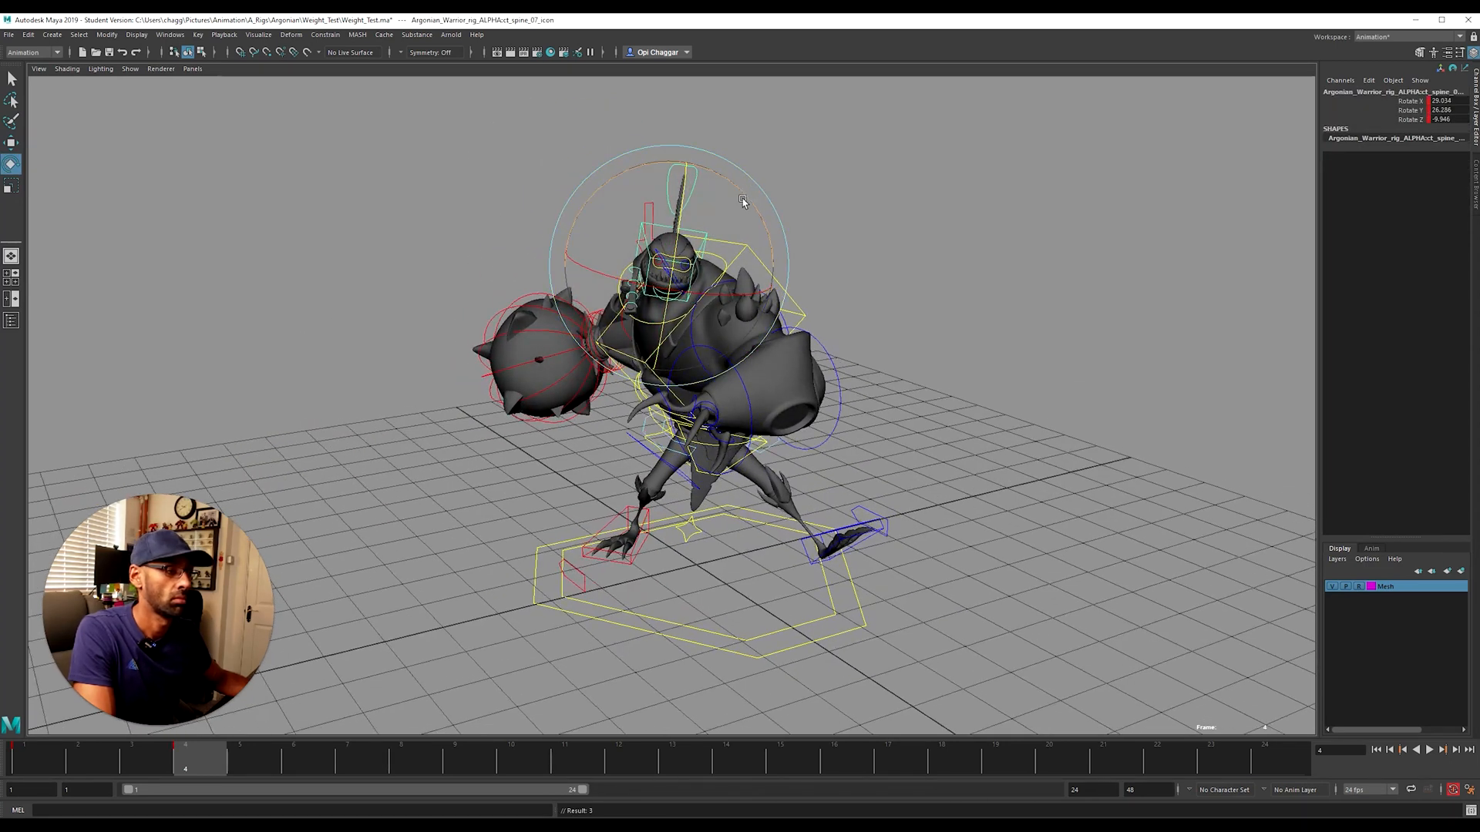
click(1415, 111)
mouse_move(755, 268)
mouse_down()
mouse_move(739, 249)
mouse_move(728, 274)
mouse_move(746, 273)
mouse_up()
Step: Rotate the pelvis control at frame 4 to tilt and twist the hips
alt+drag(619, 335, 609, 501)
click(674, 483)
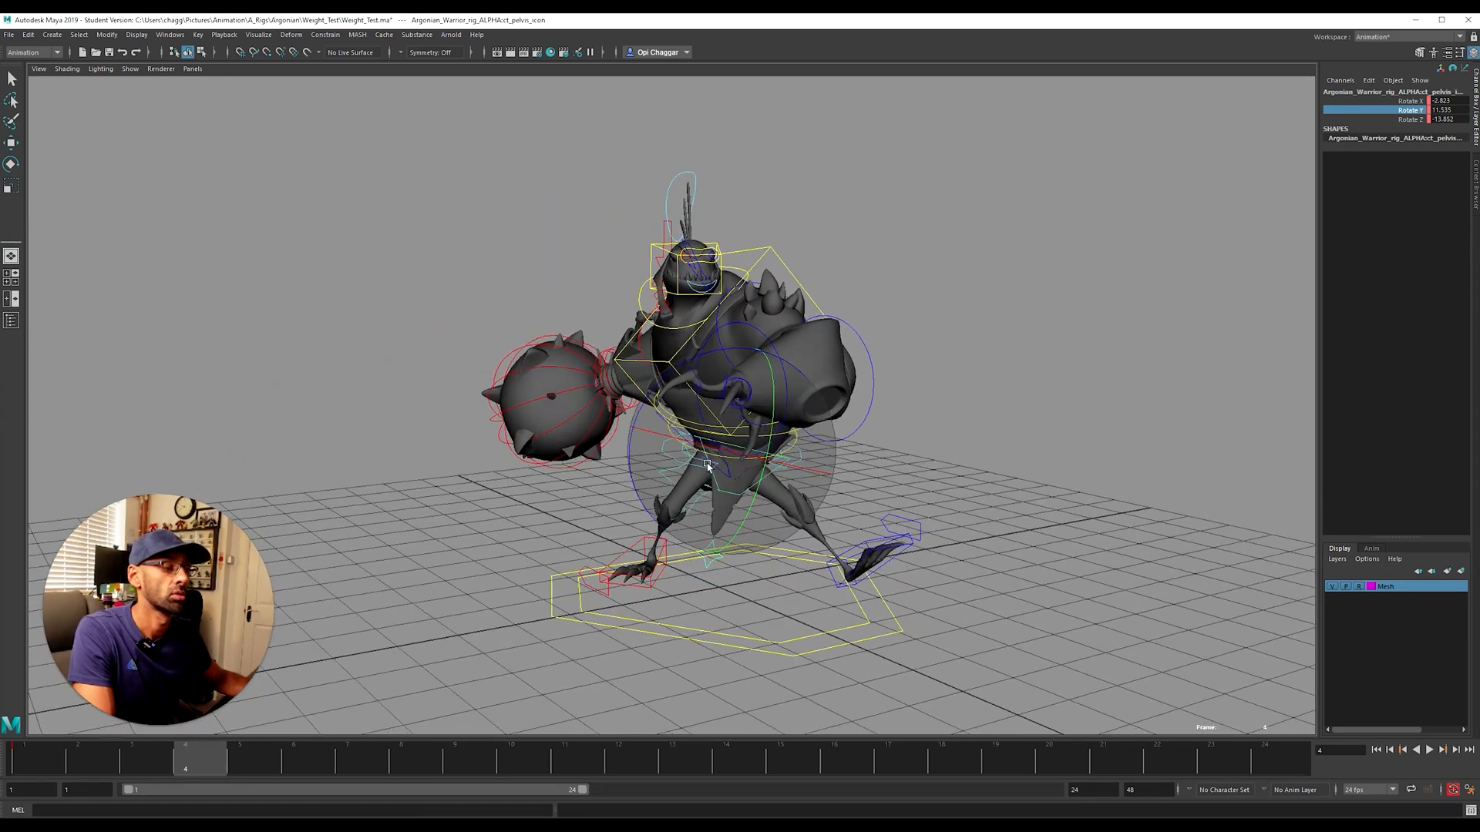
drag(723, 446, 761, 438)
drag(588, 469, 587, 487)
mouse_move(691, 455)
mouse_down()
mouse_move(863, 485)
mouse_move(642, 491)
mouse_move(707, 474)
mouse_move(680, 479)
mouse_move(668, 446)
mouse_up()
click(745, 463)
Step: Rotate the second and third spine controls around Y to twist the torso further
click(611, 444)
click(1408, 111)
drag(622, 356, 665, 321)
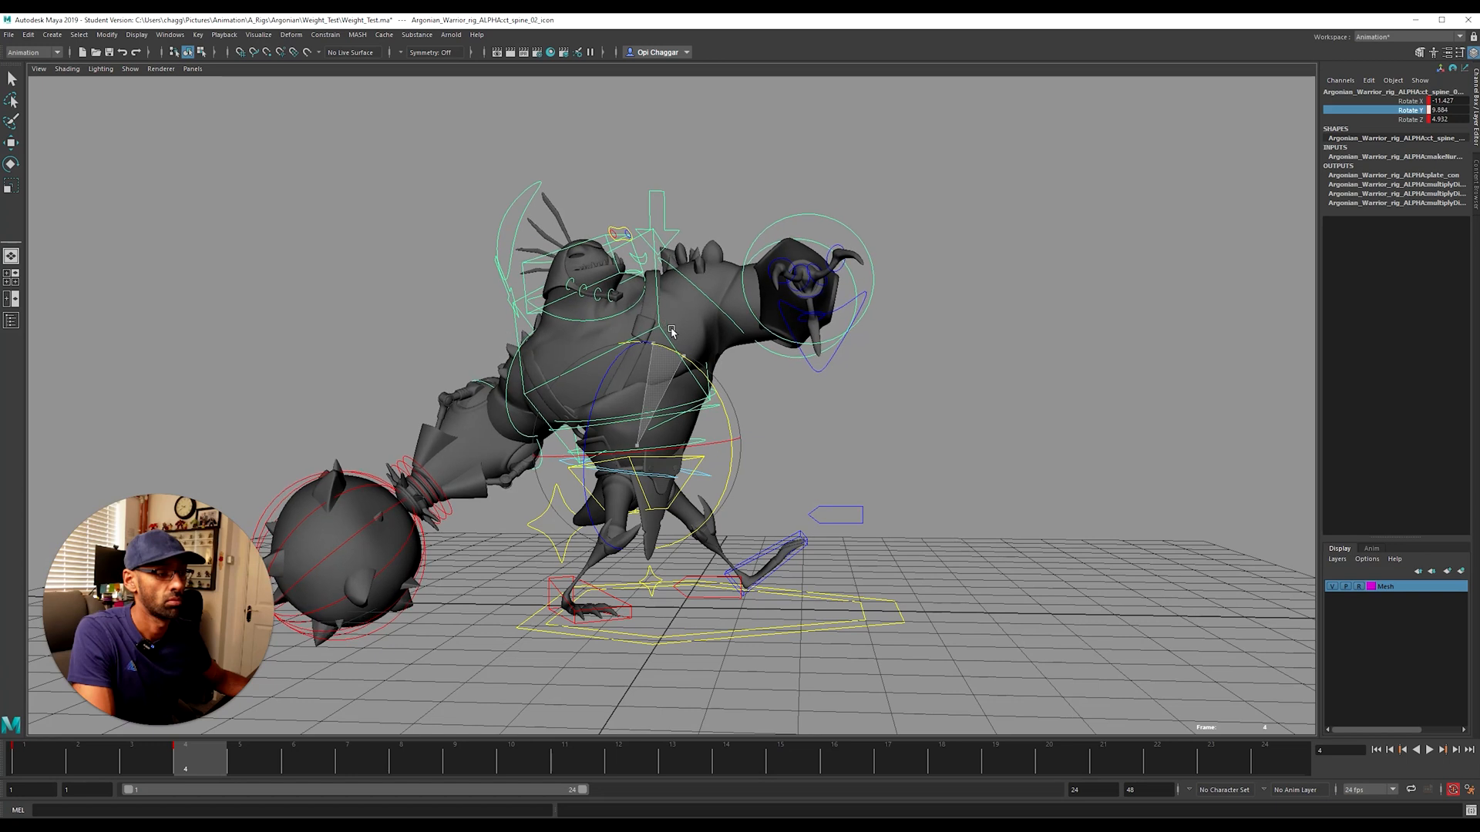
click(759, 405)
click(718, 393)
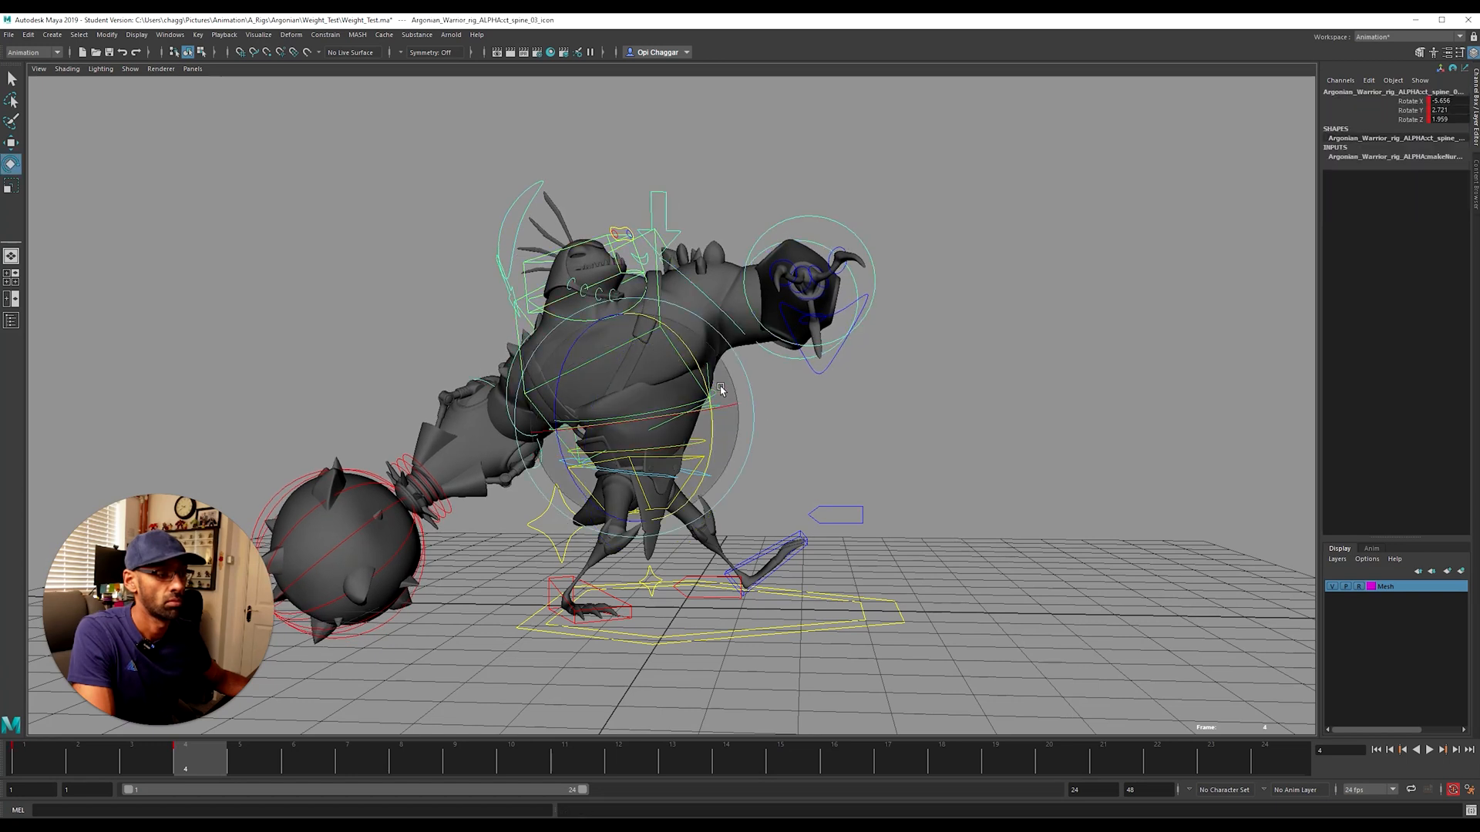
click(1413, 110)
drag(661, 418, 850, 371)
Step: Rotate the right shoulder control to about -17 in X, -81 in Y and -20 in Z to pull the mace arm back
click(474, 314)
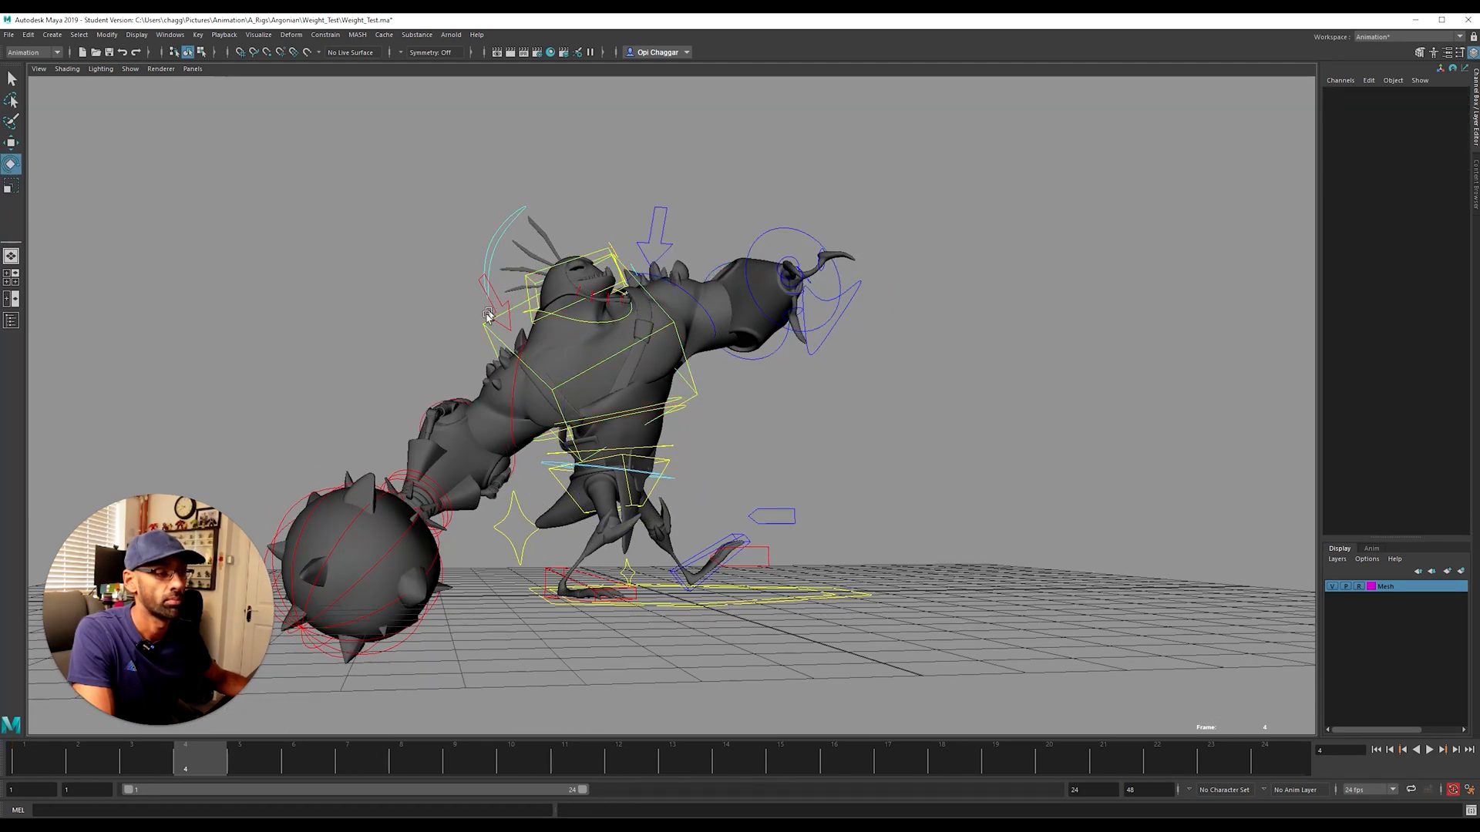
click(488, 315)
click(1397, 121)
click(1416, 146)
click(1410, 138)
drag(453, 369, 520, 447)
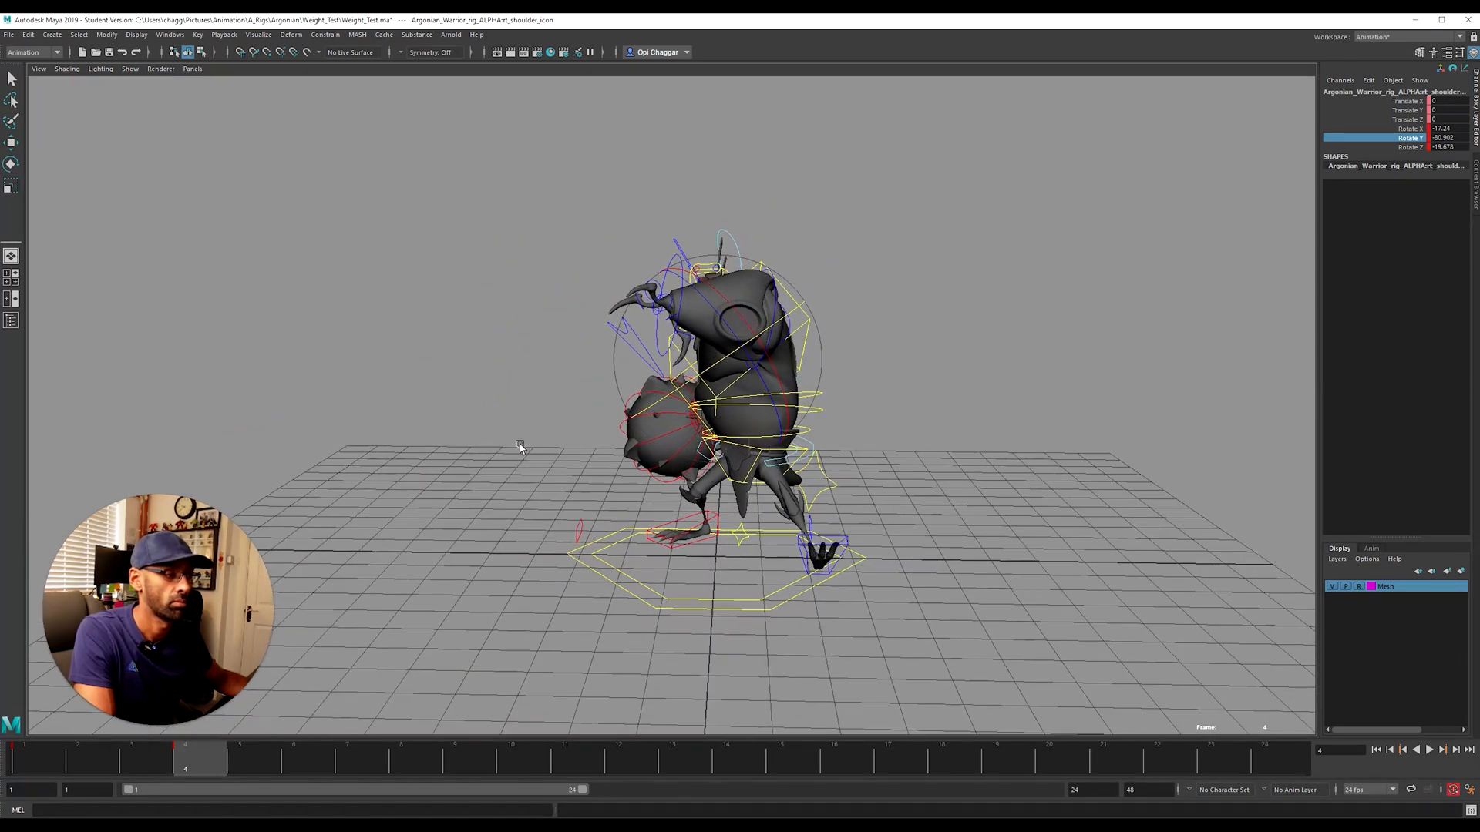
Step: Set a key on the COG control at frame 4
alt+drag(853, 426, 861, 437)
alt+drag(861, 440, 845, 453)
click(816, 454)
key(w)
key(s)
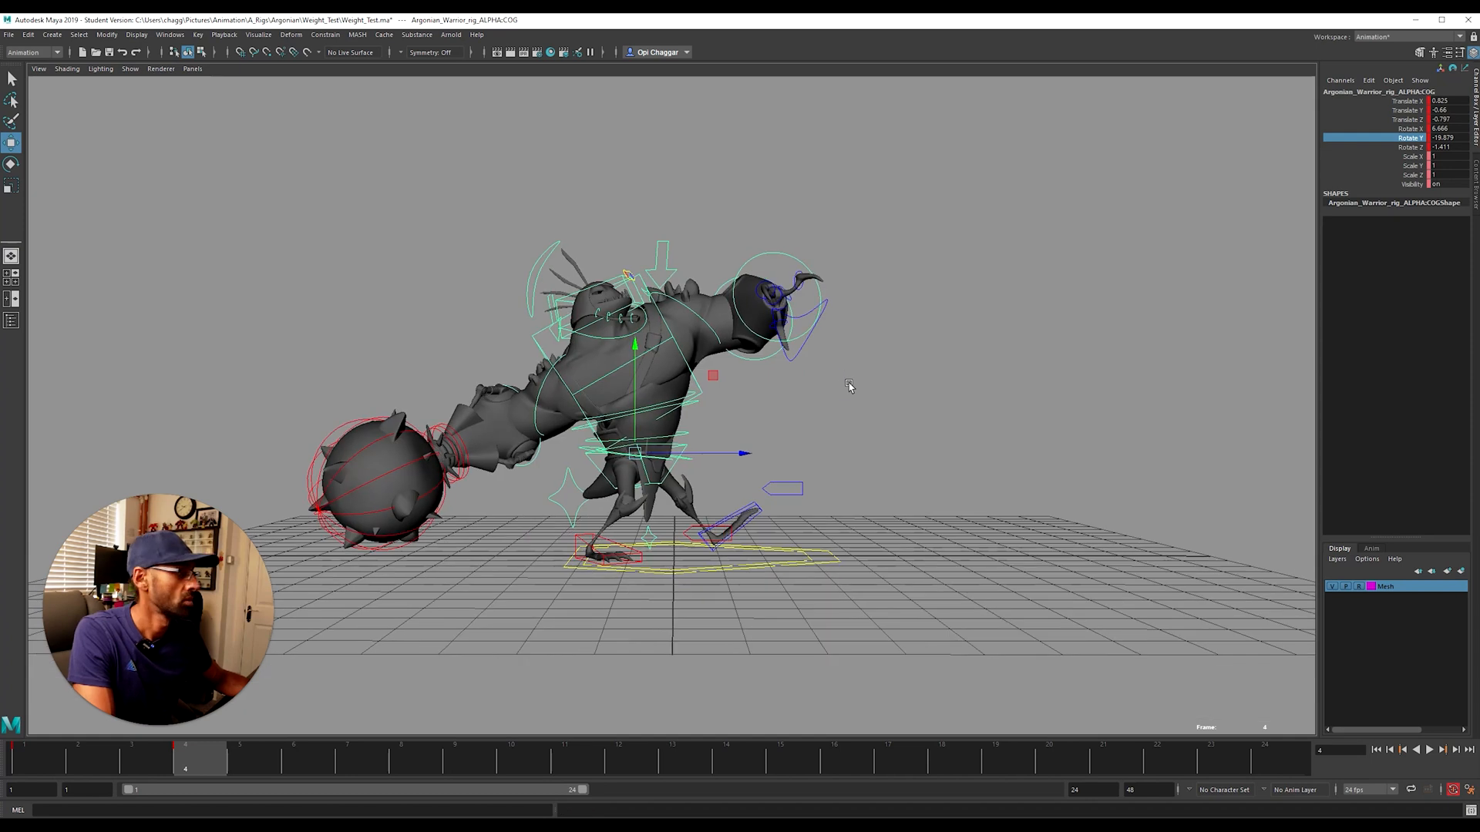
Step: Adjust the Rotate X of the left shoulder control at frame 4
click(673, 267)
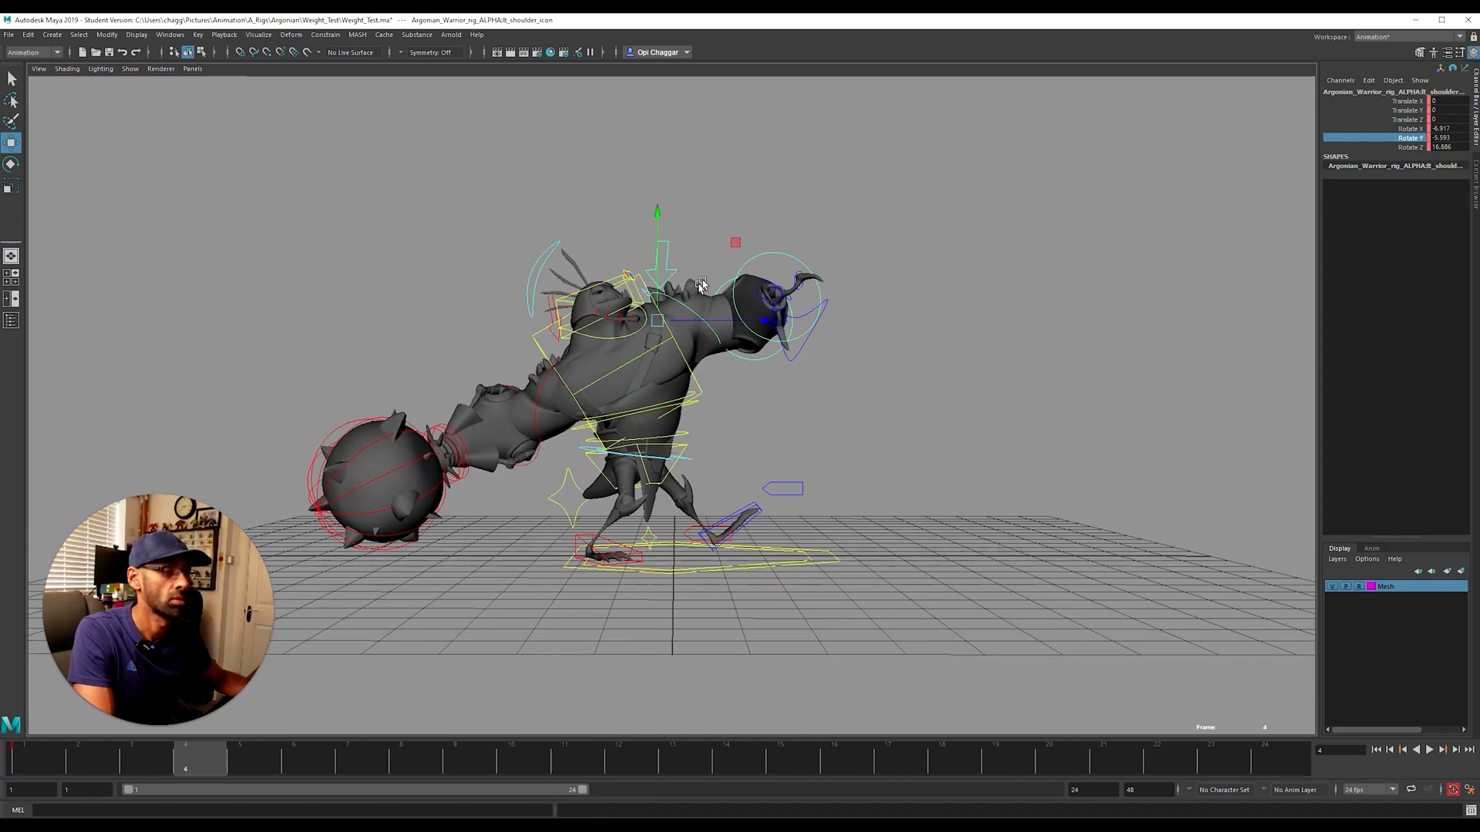
click(1398, 128)
drag(693, 225, 670, 234)
Step: Rotate the left upper arm control to about -49 in Rotate X and 7 in Rotate Y to raise the arm
alt+drag(713, 315, 804, 354)
click(806, 357)
click(709, 319)
click(1407, 110)
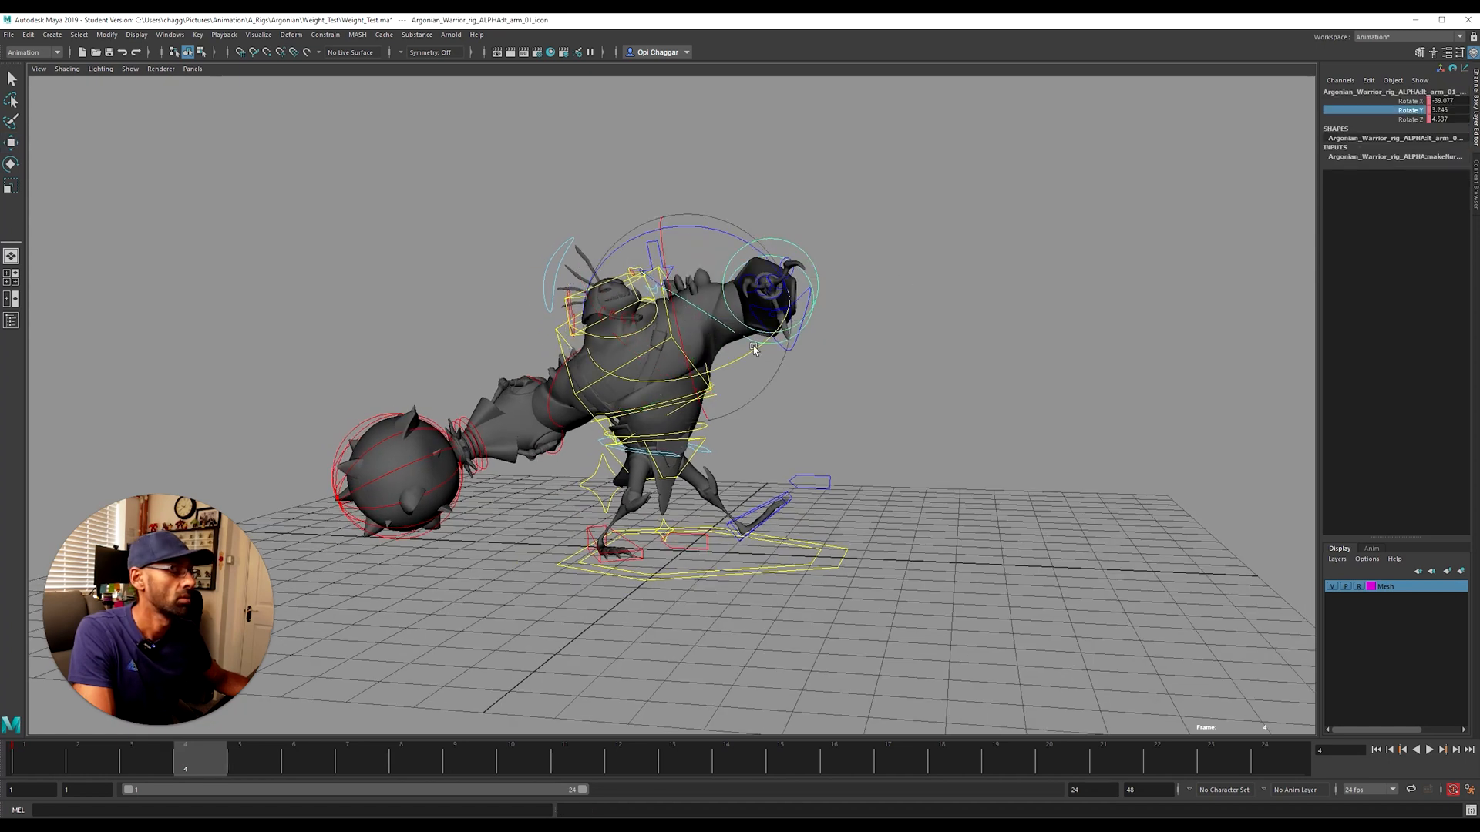
key(e)
mouse_move(753, 345)
alt+mouse_down()
mouse_move(746, 365)
mouse_move(758, 353)
alt+mouse_up()
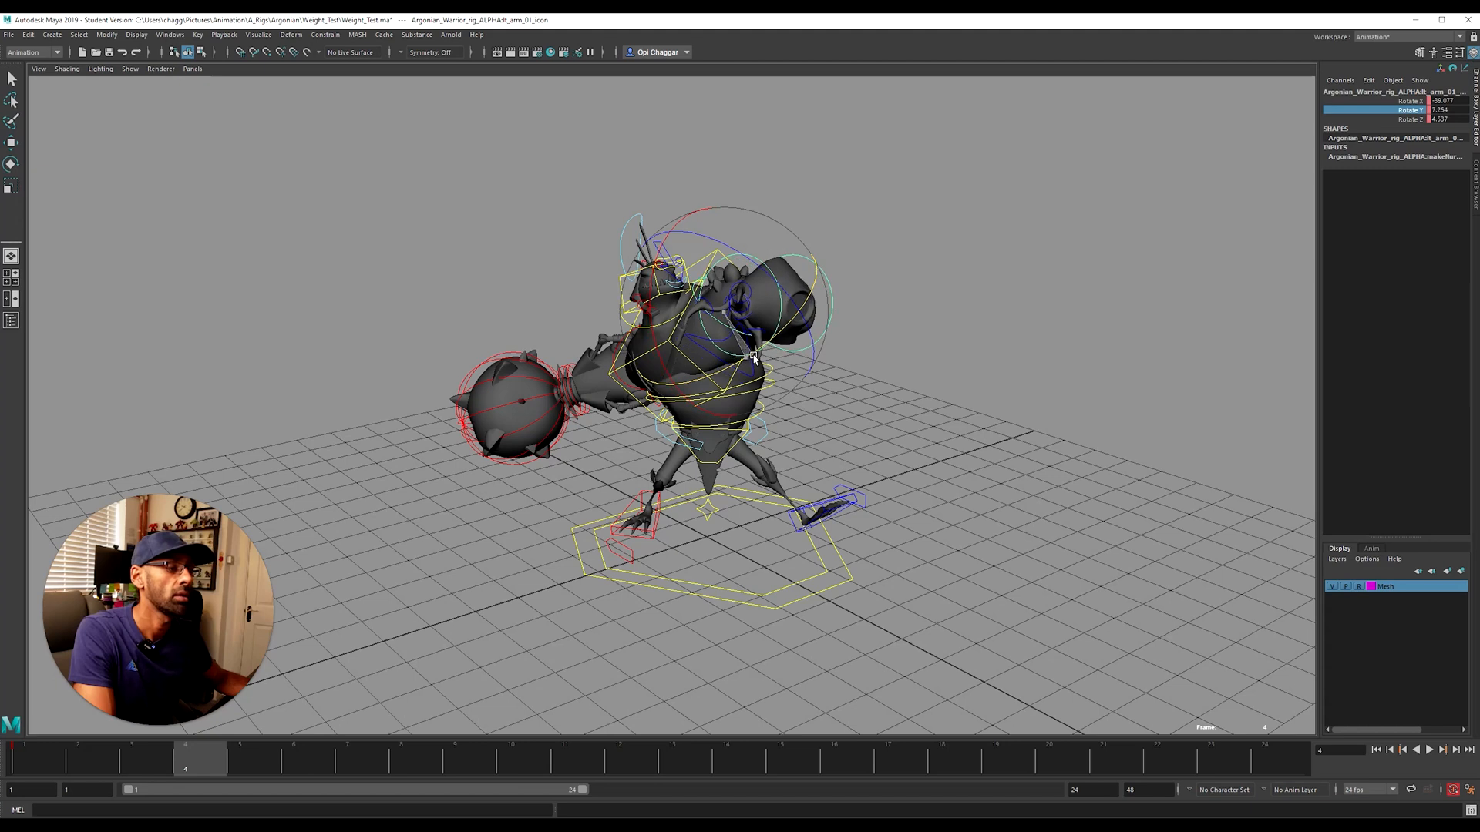
drag(763, 264, 759, 261)
drag(653, 277, 656, 262)
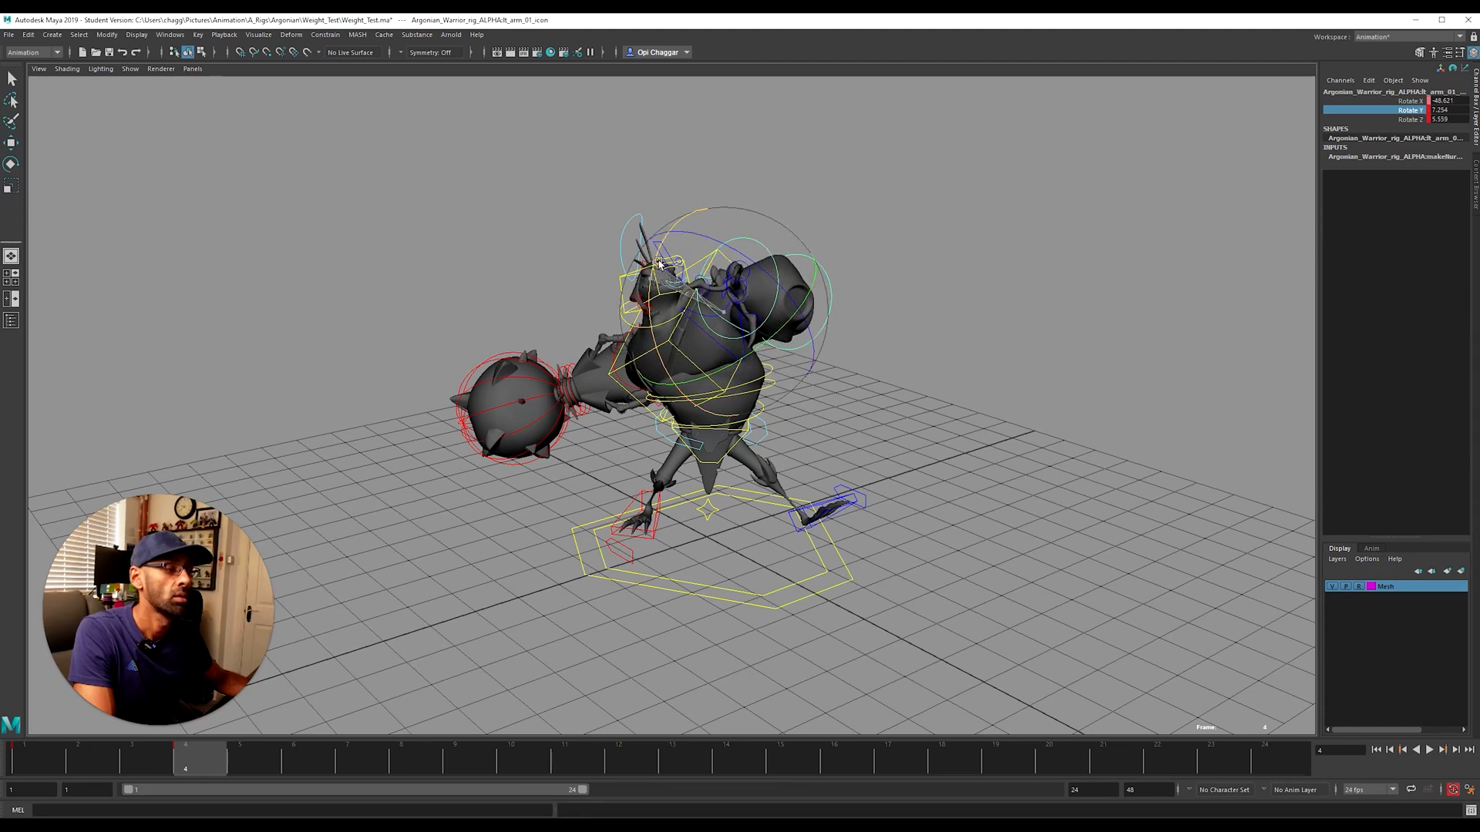
drag(777, 338, 785, 333)
Step: Adjust the head control's Rotate Y to refine where the character faces
alt+drag(787, 333, 902, 331)
key(w)
click(684, 250)
click(684, 249)
alt+drag(686, 250, 588, 277)
click(1393, 111)
drag(768, 276, 810, 252)
Step: Select all rig controls and set a key for the whole pose at frame 4
alt+drag(532, 271, 458, 242)
alt+drag(404, 188, 955, 589)
key(s)
key(e)
key(w)
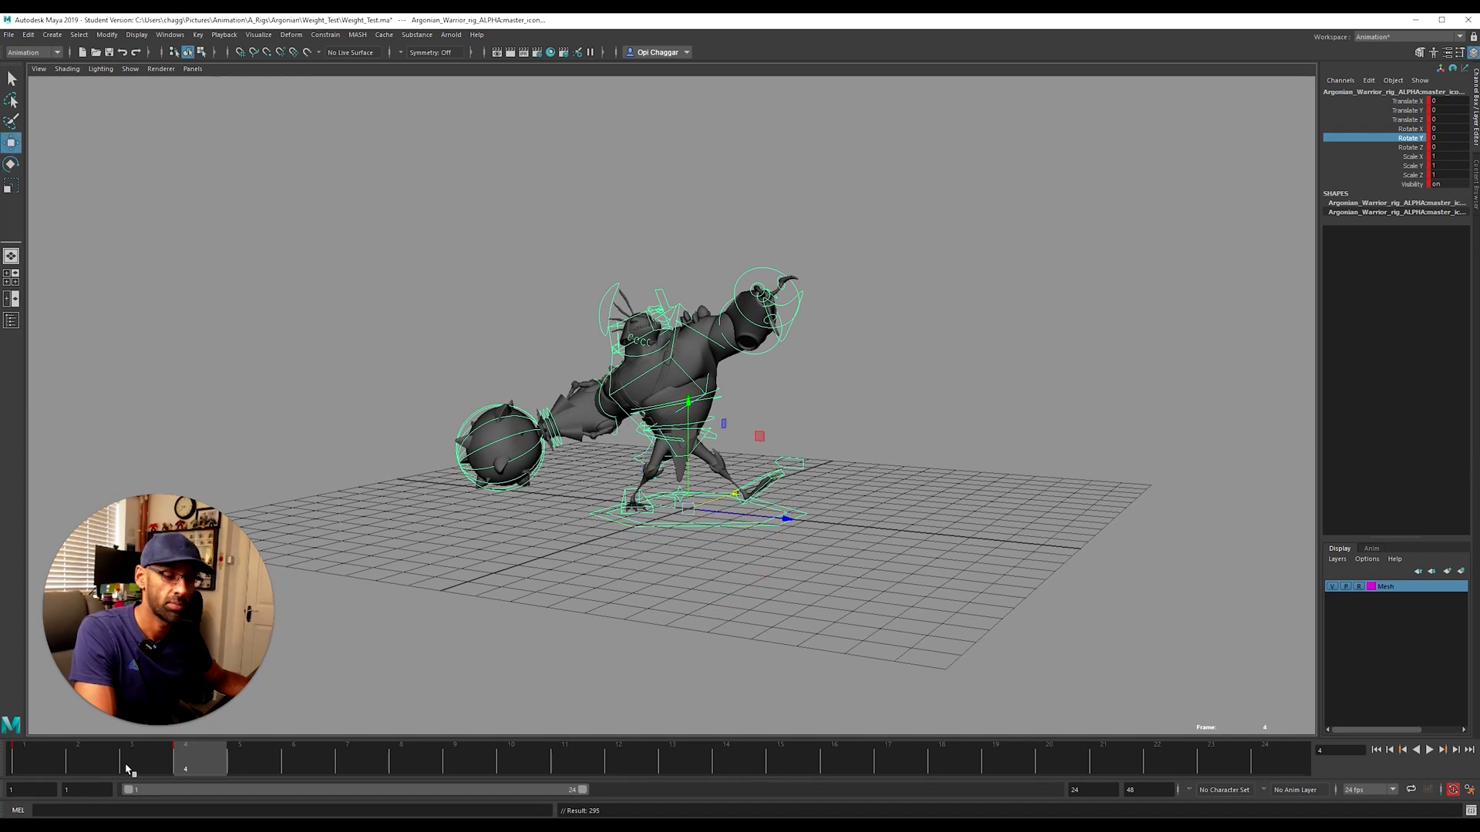
Step: Play back from frame 1 to review the move into the new pose, and return to frame 4
click(25, 764)
key(alt+v)
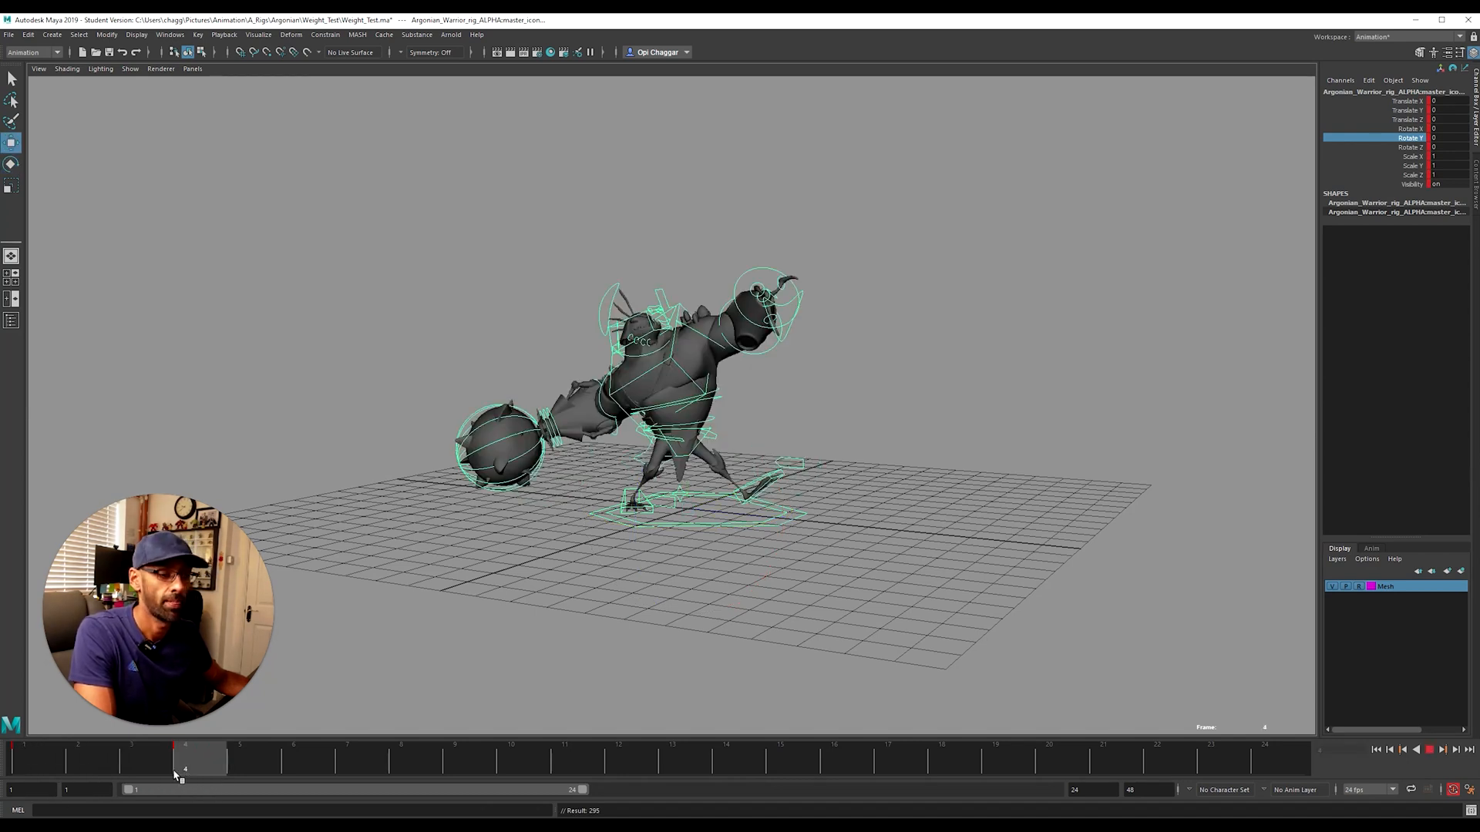
click(197, 770)
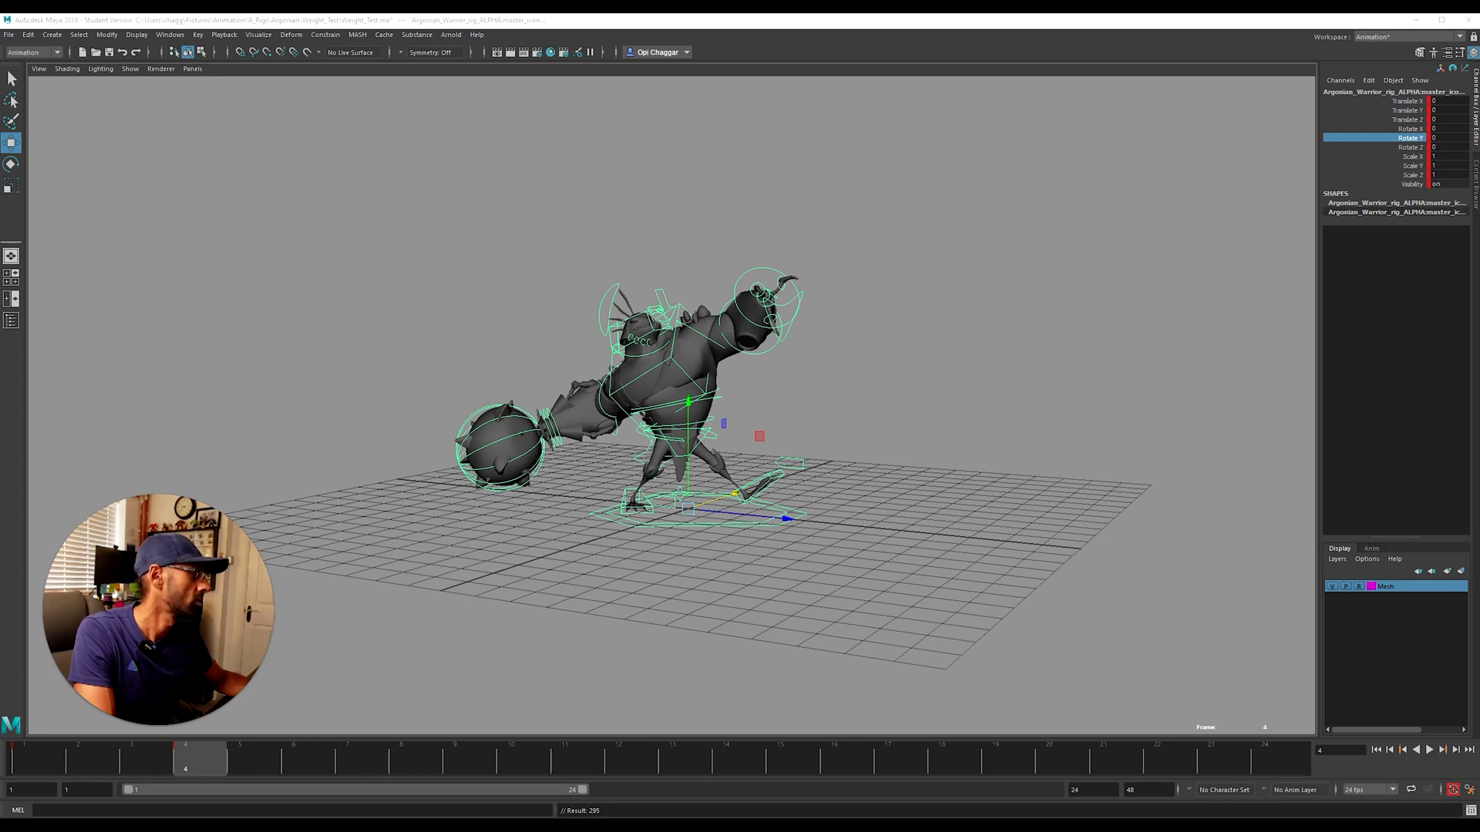
Step: Select all rig controls, open their curves in the Graph Editor, and give all the keys flat tangents
alt+drag(636, 538, 529, 547)
scroll(524, 540, up, 2)
click(417, 212)
drag(349, 167, 881, 593)
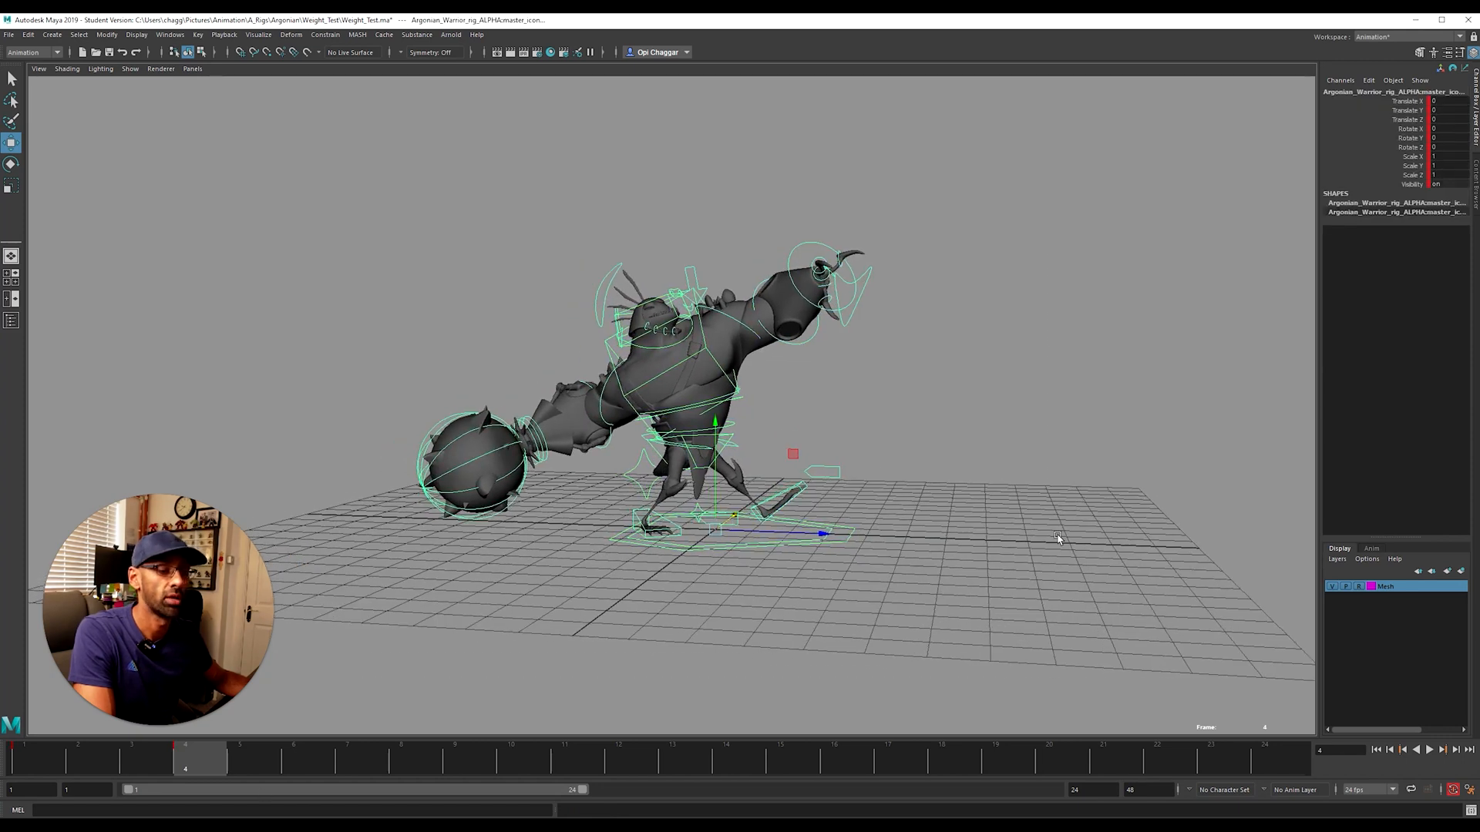
drag(1479, 46, 707, 150)
scroll(941, 217, down, 4)
drag(636, 243, 1081, 465)
key(Delete)
click(1002, 419)
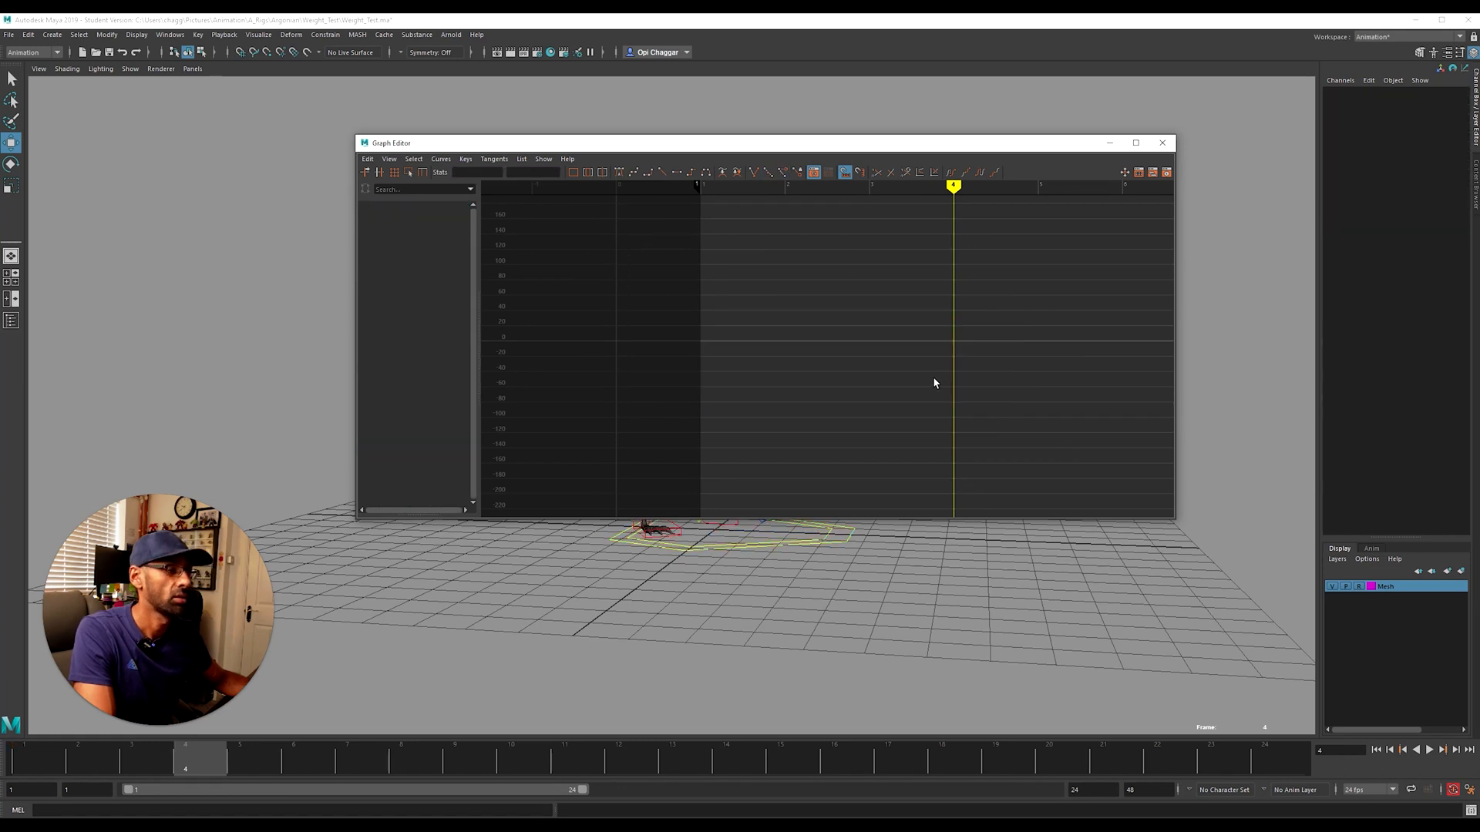
key(ctrl+z)
key(f)
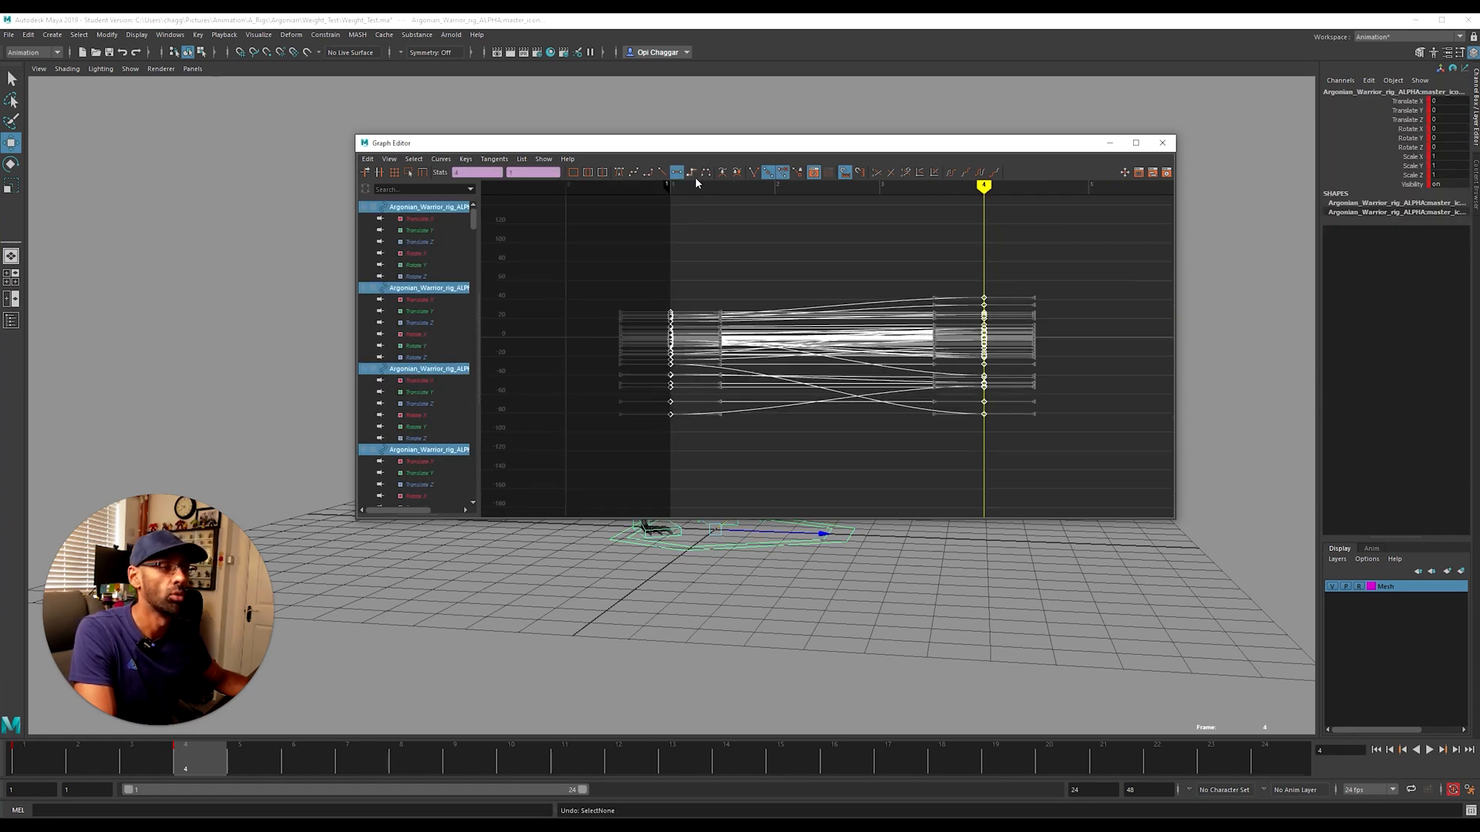
drag(822, 146, 1479, 201)
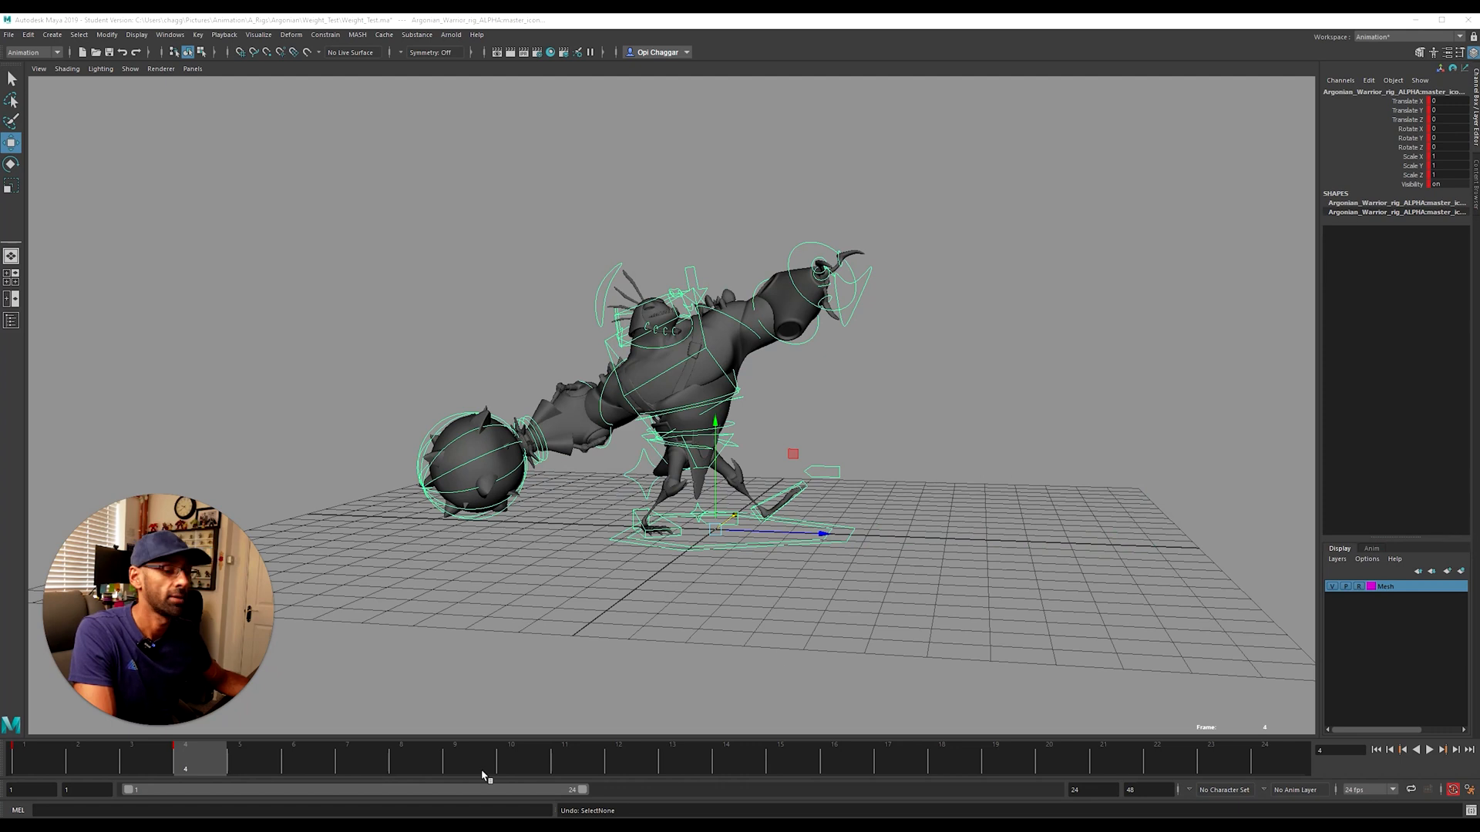
Step: Move the whole-rig key from frame 4 to frame 9 and go to the in-between at frame 6
drag(85, 759, 446, 763)
shift+click(199, 765)
drag(181, 768, 332, 774)
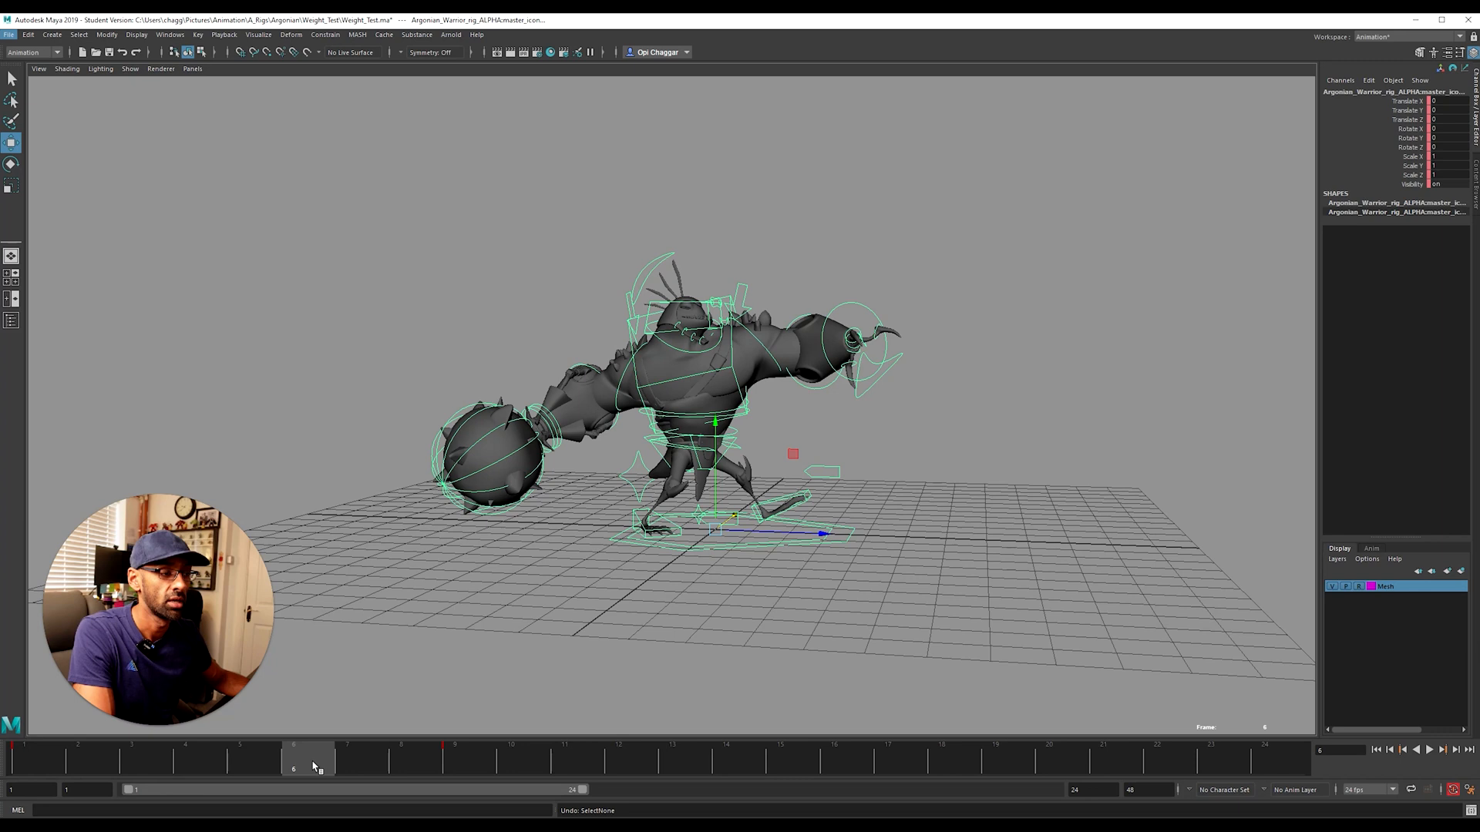
Step: Key the in-between pose of all rig controls at frame 6, and shift that key to frame 4
drag(431, 174, 1000, 632)
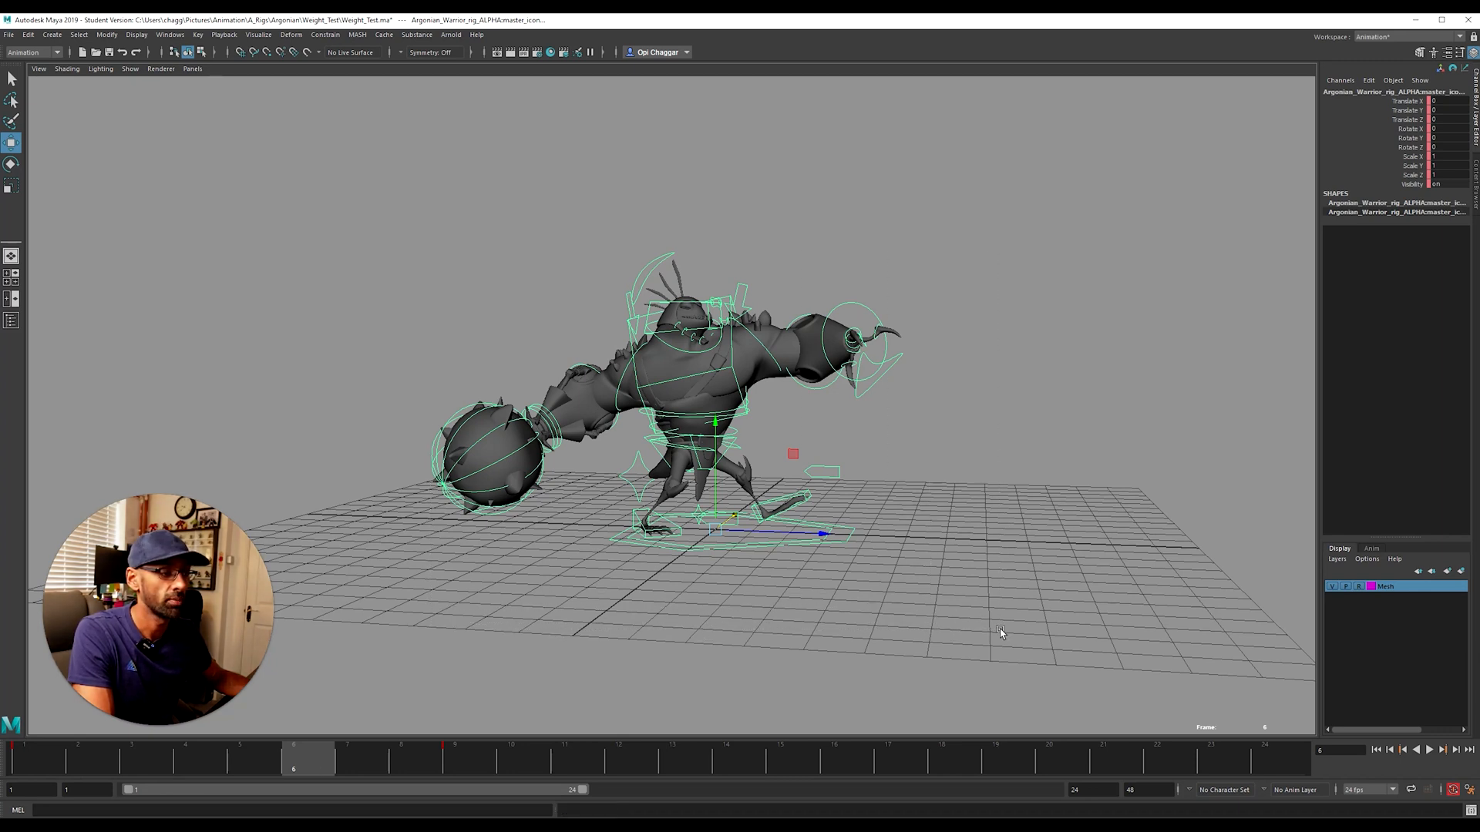
drag(286, 763, 208, 769)
key(e)
key(w)
key(alt+v)
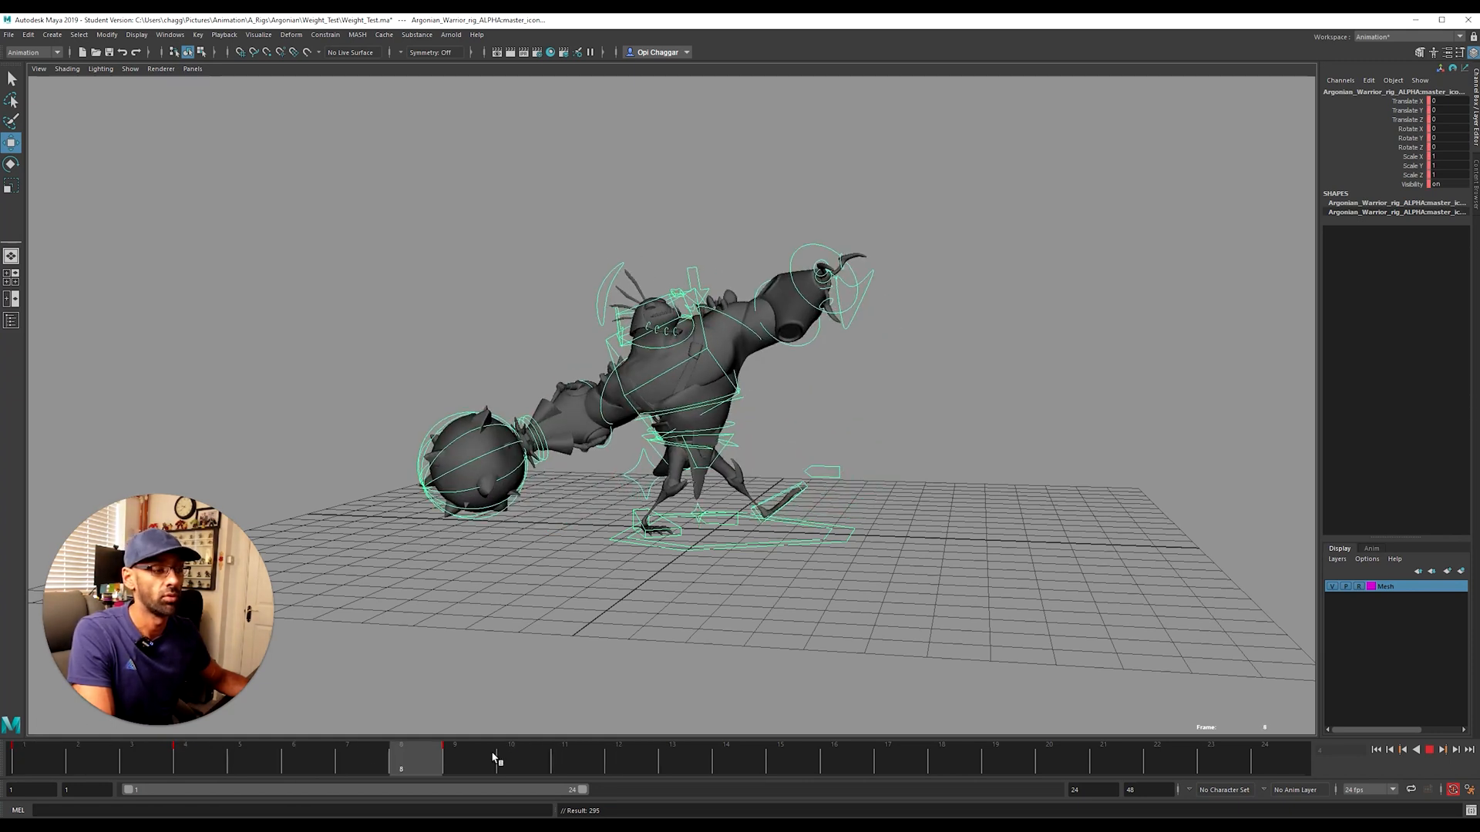
click(456, 749)
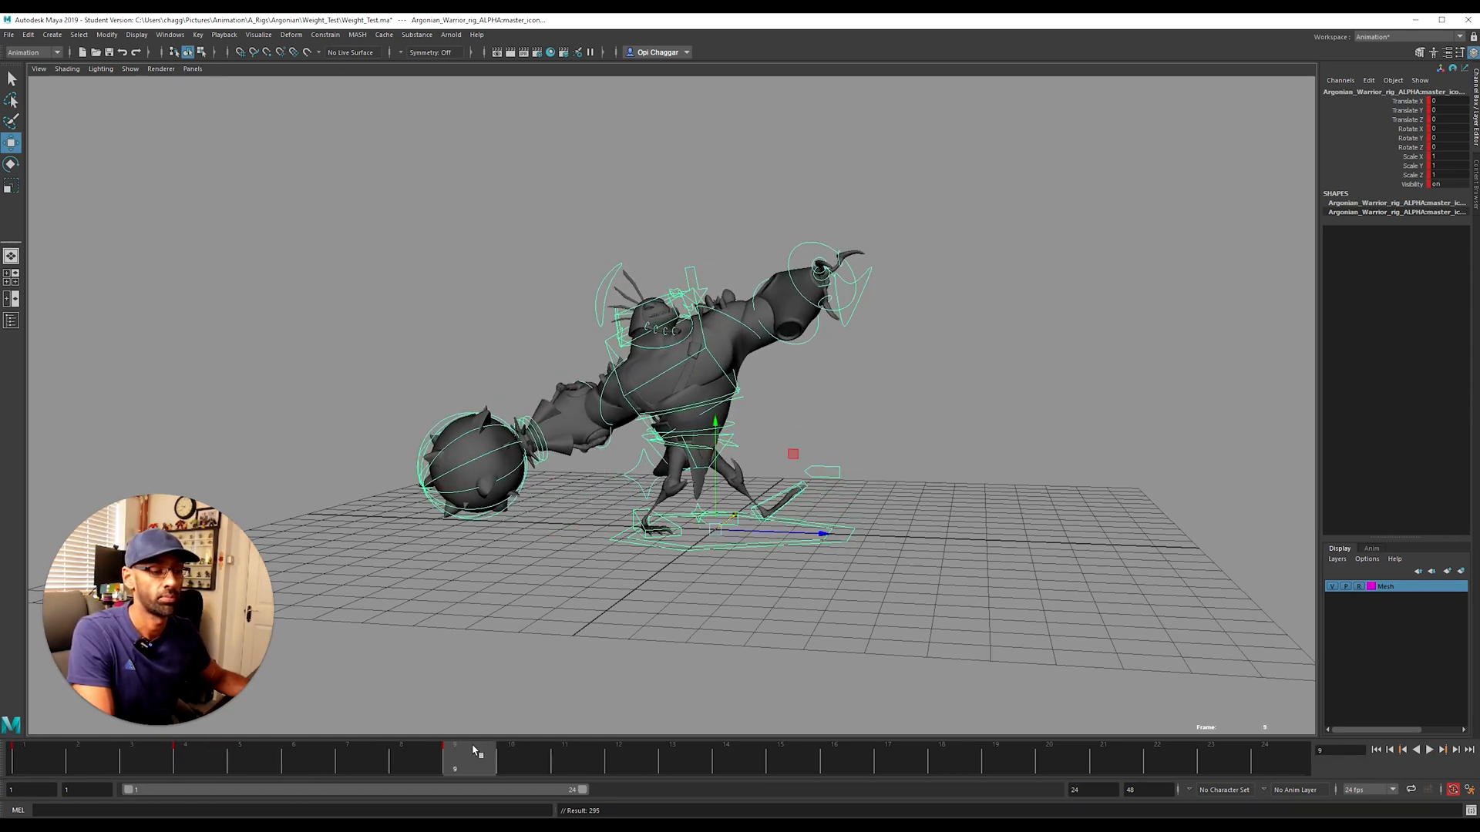
Step: Select all keys of the rig in the Graph Editor and change their tangents to stepped
drag(1479, 185, 680, 171)
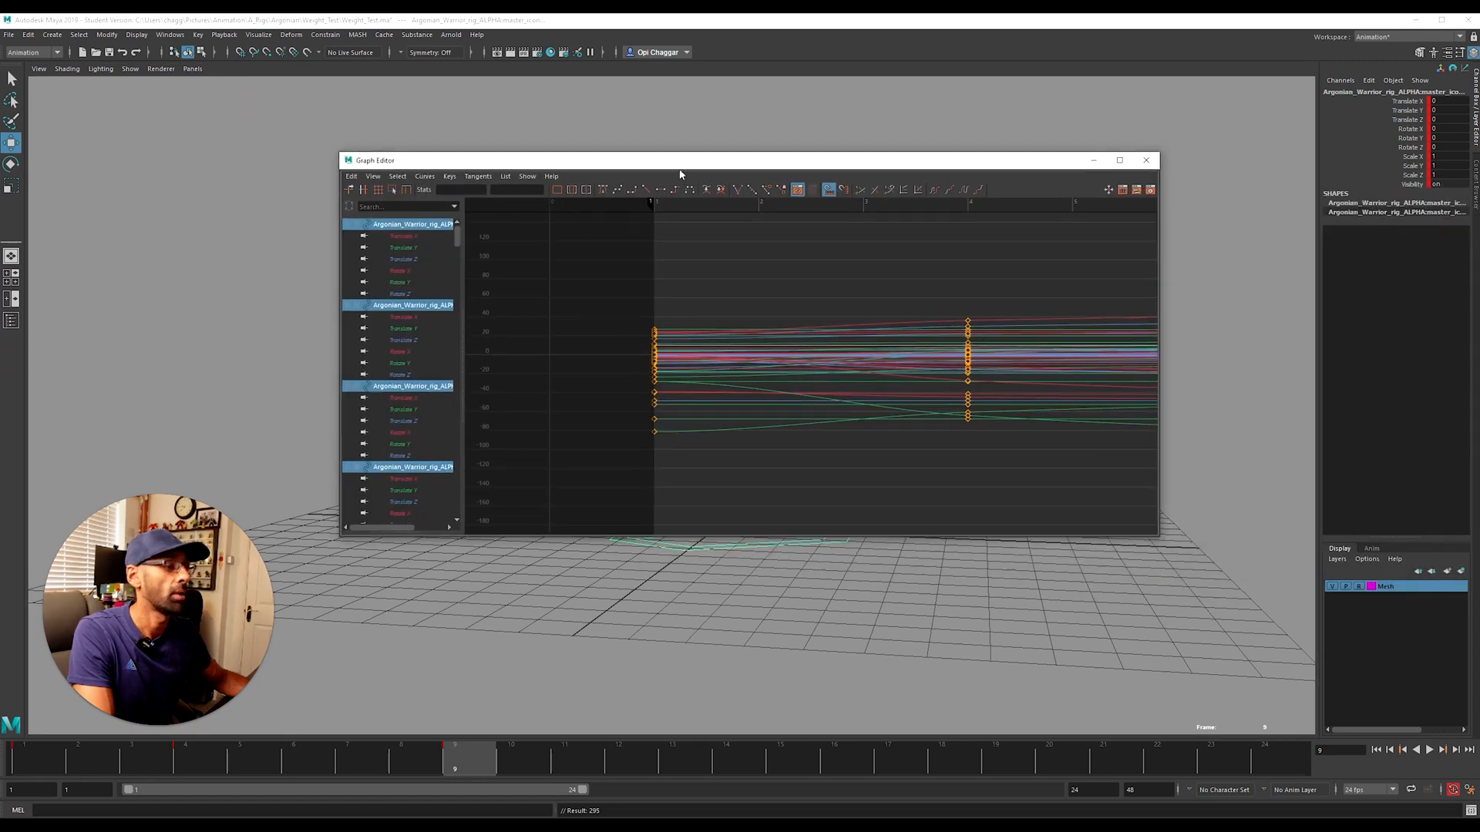
key(a)
scroll(654, 255, down, 5)
drag(622, 251, 973, 455)
click(677, 193)
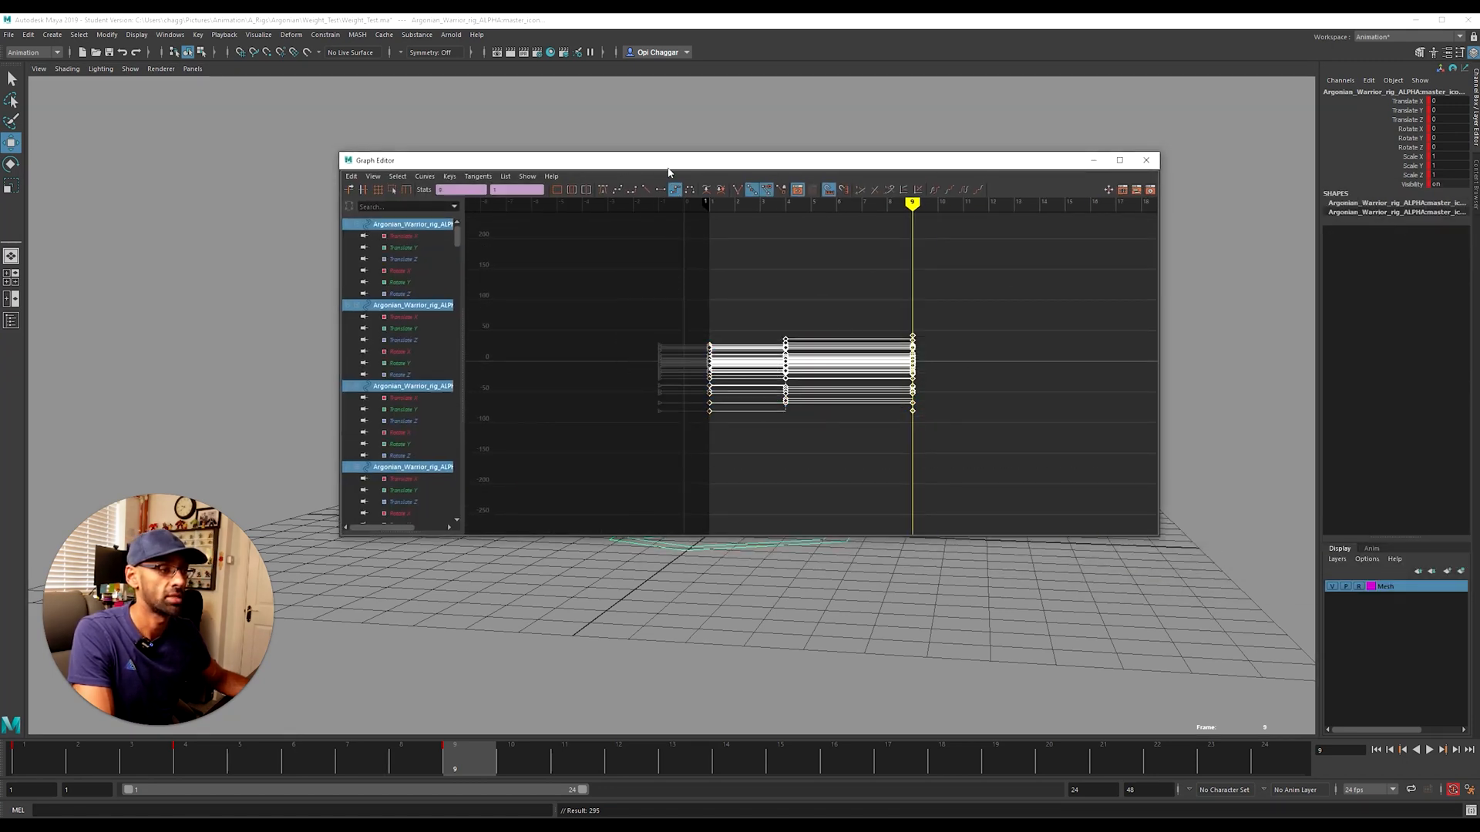
drag(671, 167, 1479, 167)
Step: Play back the stepped poses and tighten the timing by moving the frame 9 key to frame 7
key(alt+v)
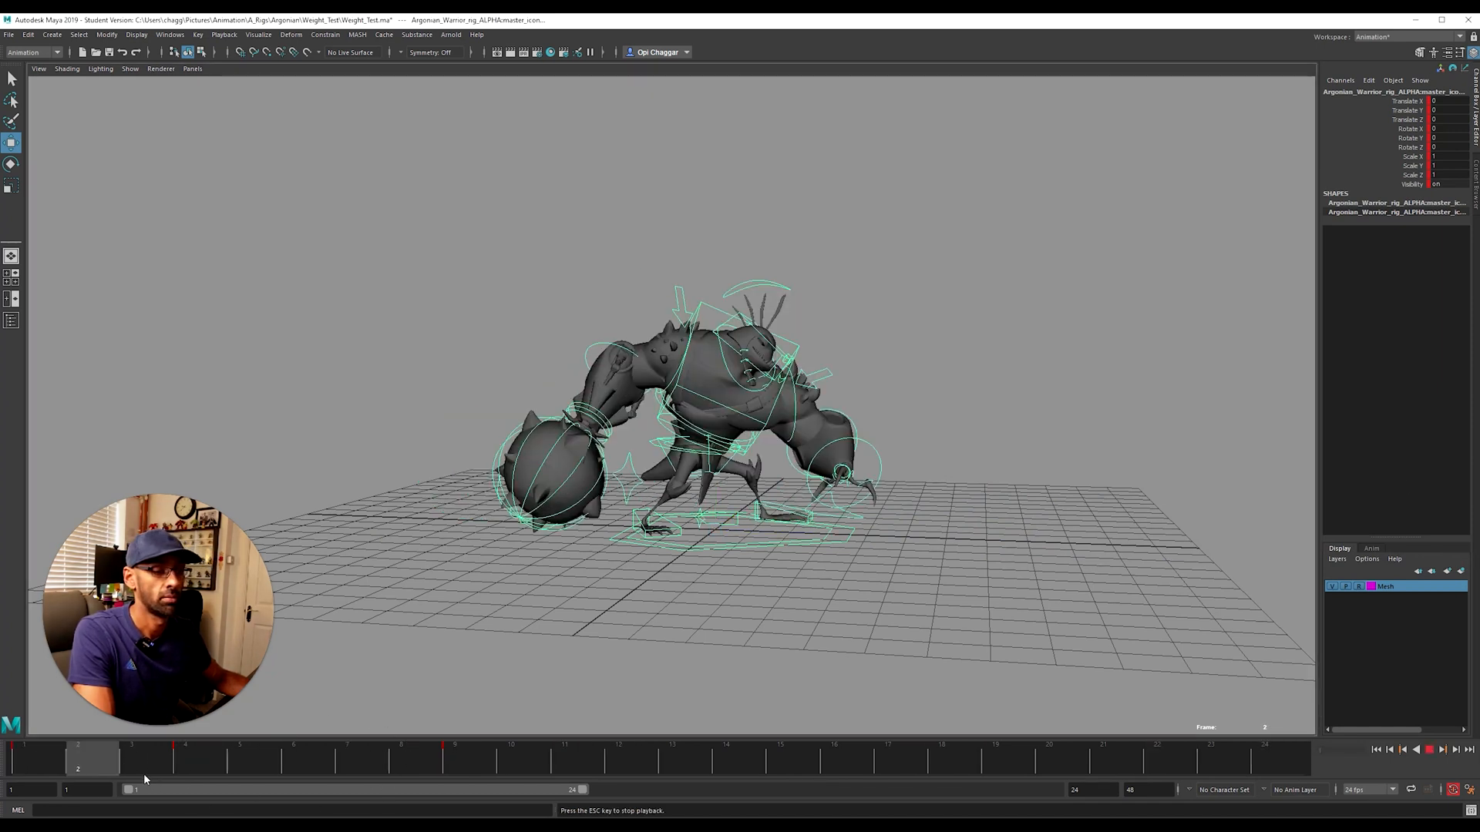
key(alt+v)
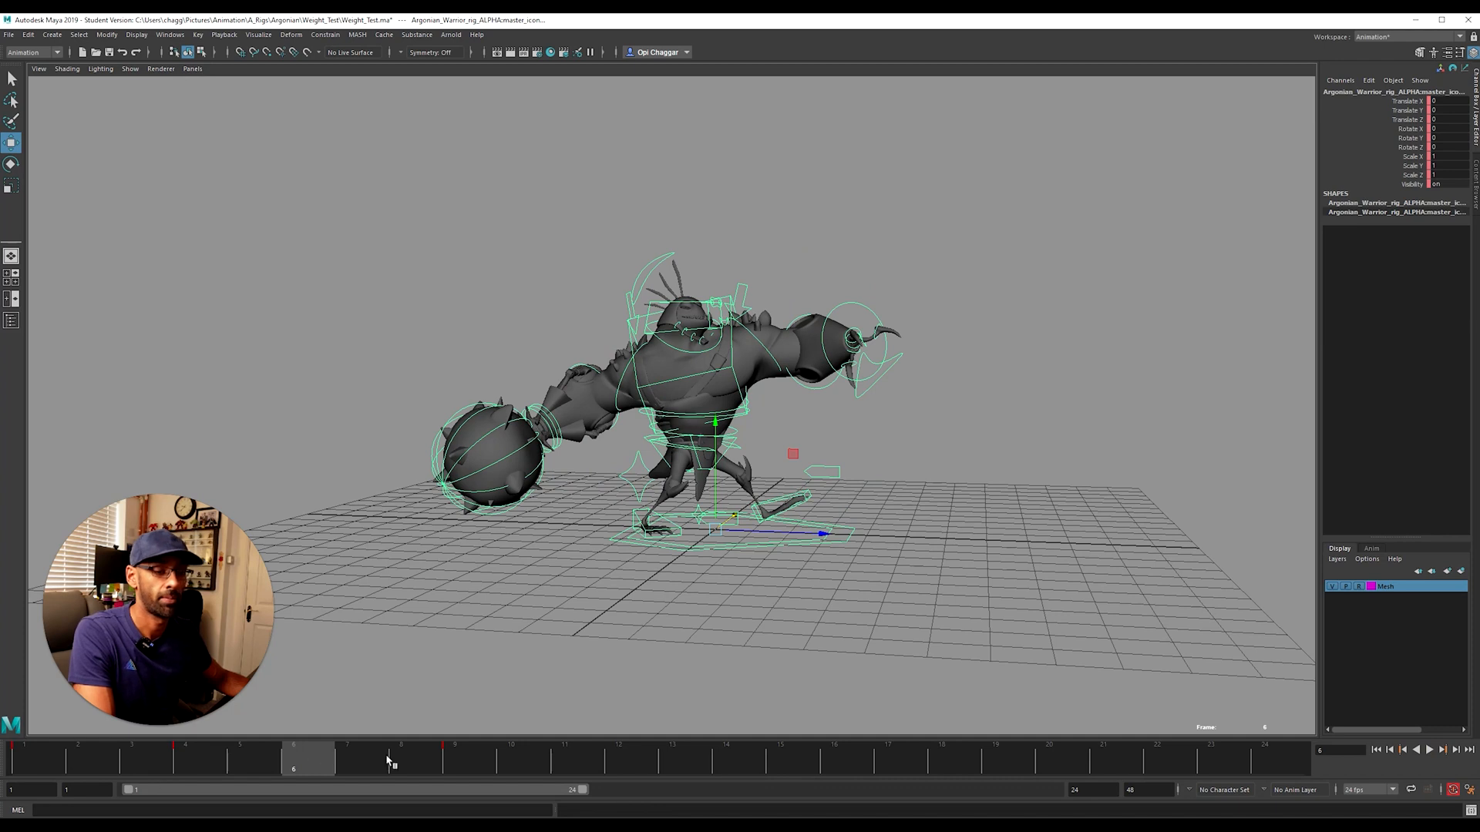
shift+click(456, 763)
drag(464, 763, 371, 763)
key(alt+v)
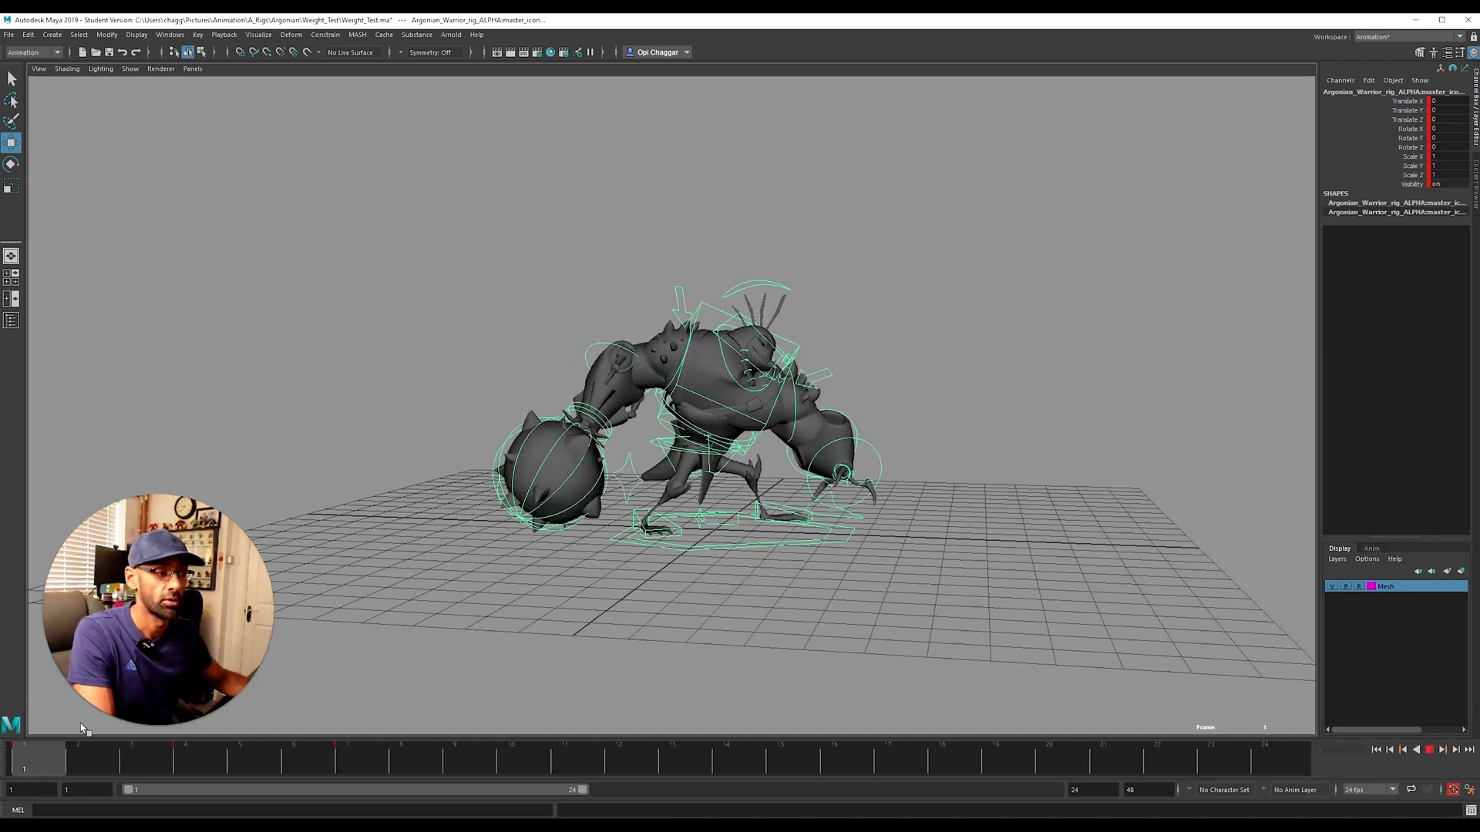
key(alt+v)
Step: At frame 10, set the left leg control's Rotate X to 0 to flatten the foot
alt+drag(697, 613, 700, 594)
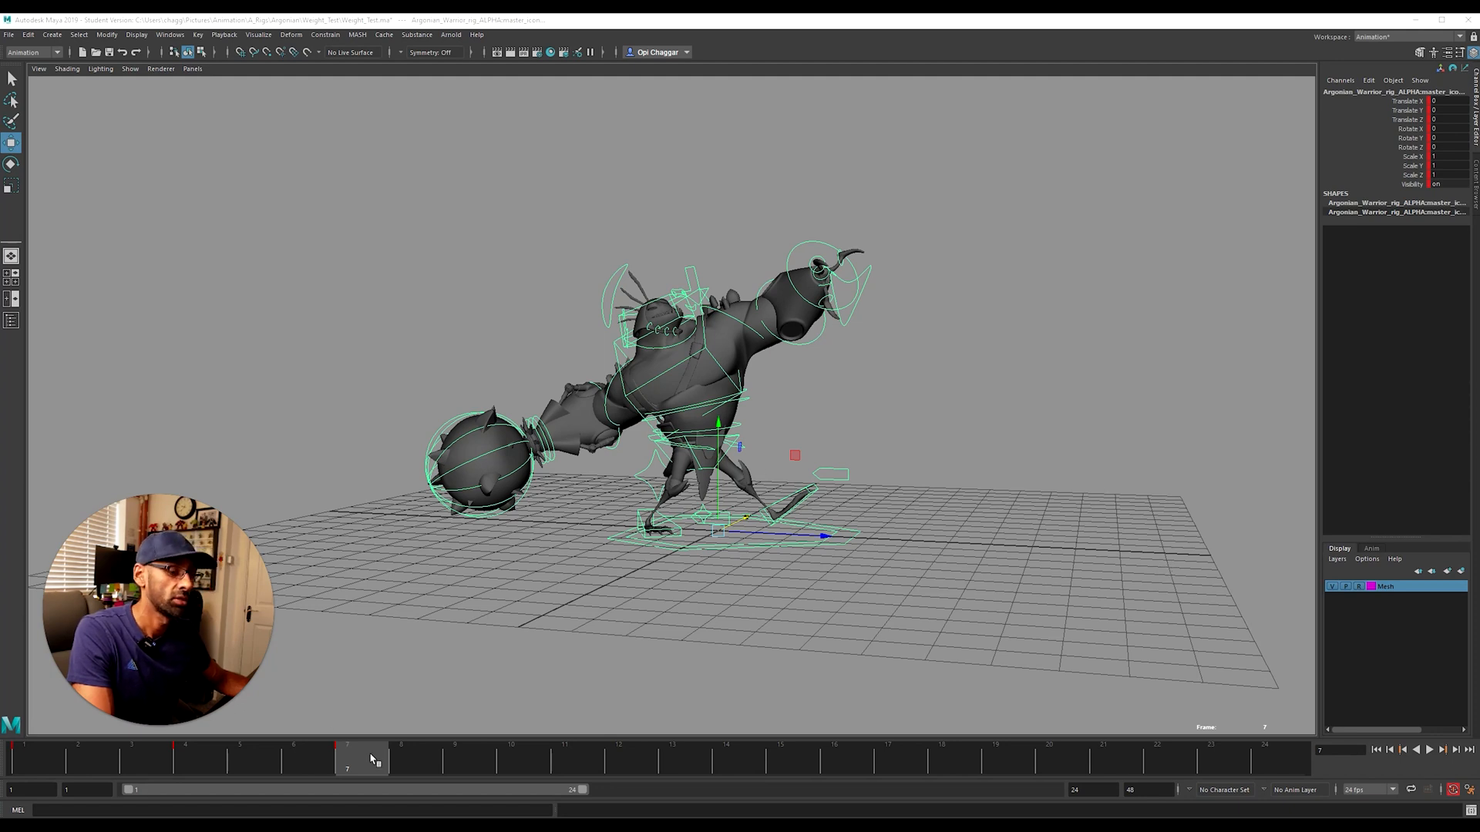
click(512, 770)
alt+right_drag(582, 592, 870, 571)
click(836, 550)
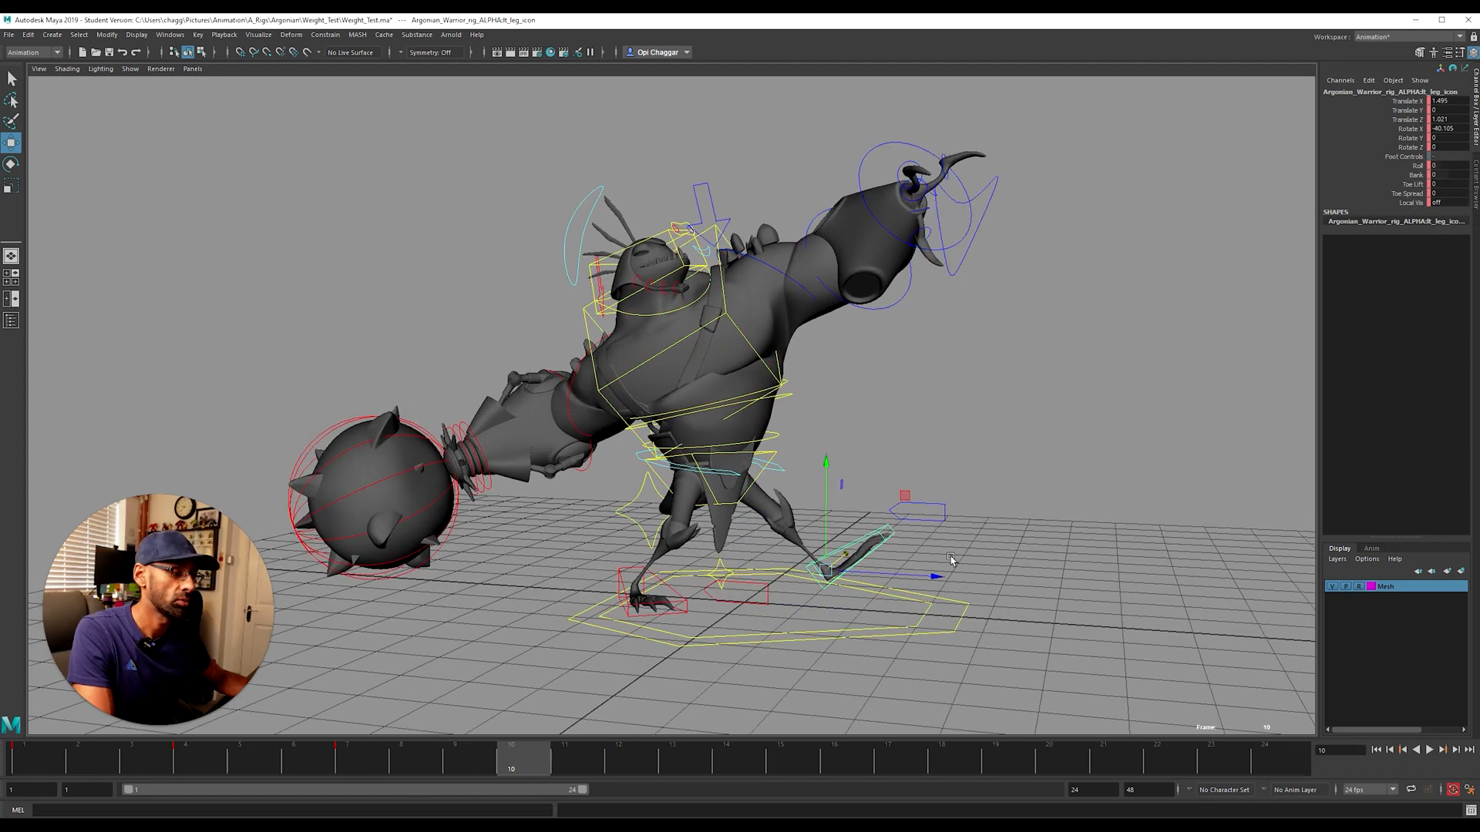
alt+drag(952, 561, 978, 542)
double_click(1443, 128)
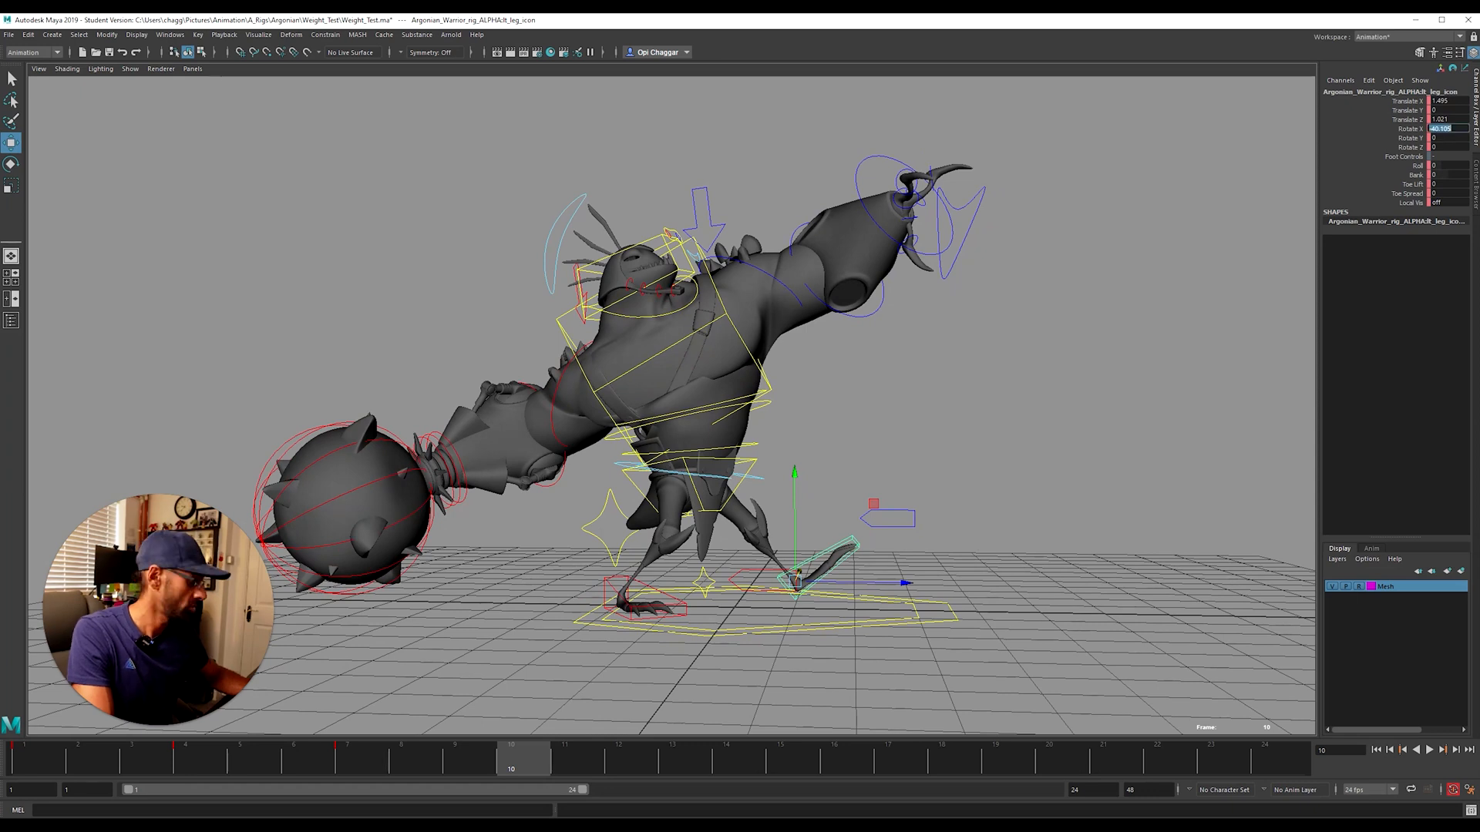
text(0)
key(Return)
Step: Move the COG control over the left foot, to about 1.61, -0.28 and 1.54 in Translate X, Y and Z
alt+drag(742, 489, 860, 456)
click(758, 463)
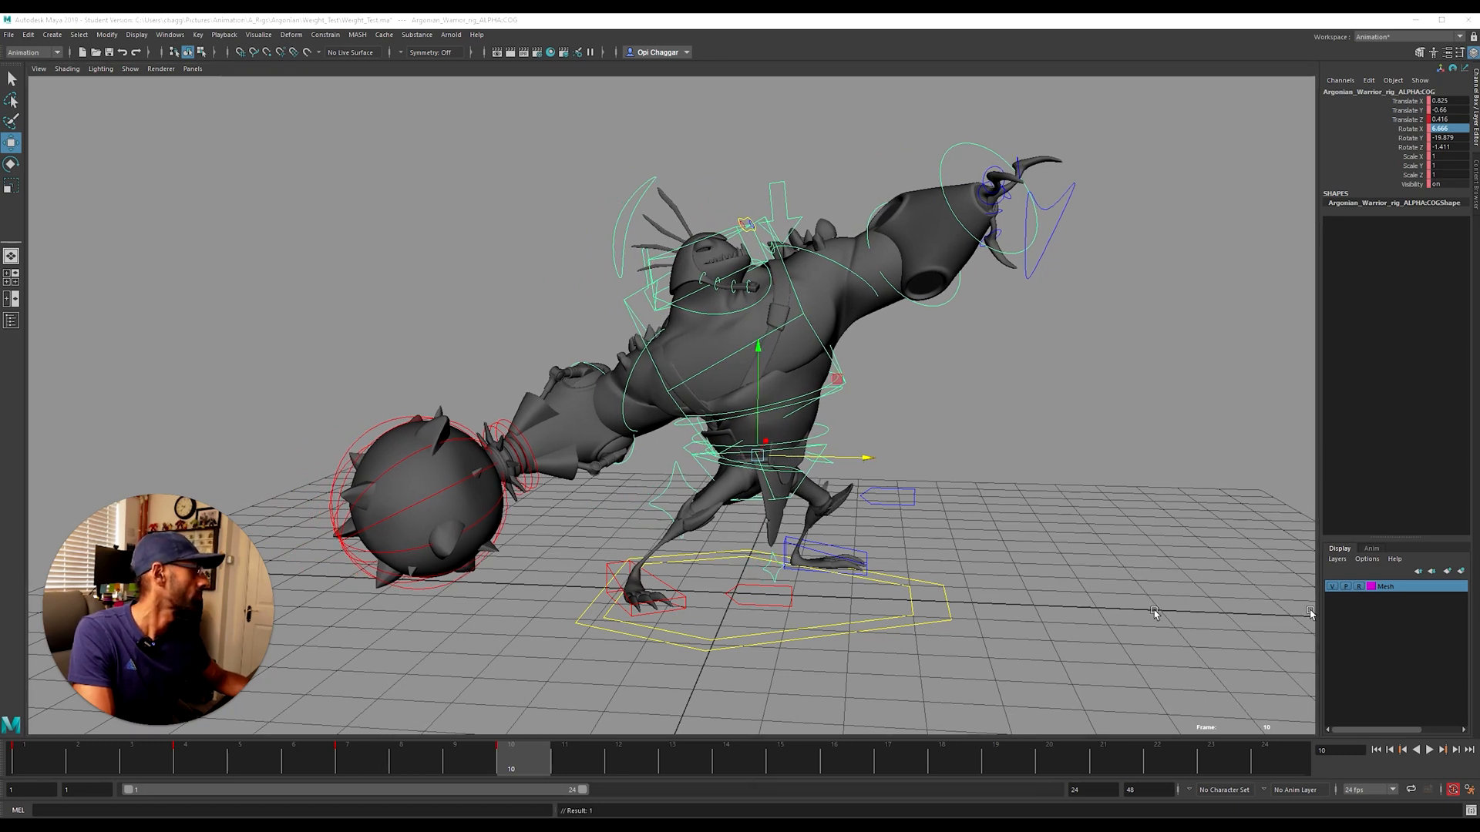
drag(871, 457, 760, 458)
drag(900, 488, 956, 489)
drag(845, 436, 905, 445)
drag(791, 411, 790, 403)
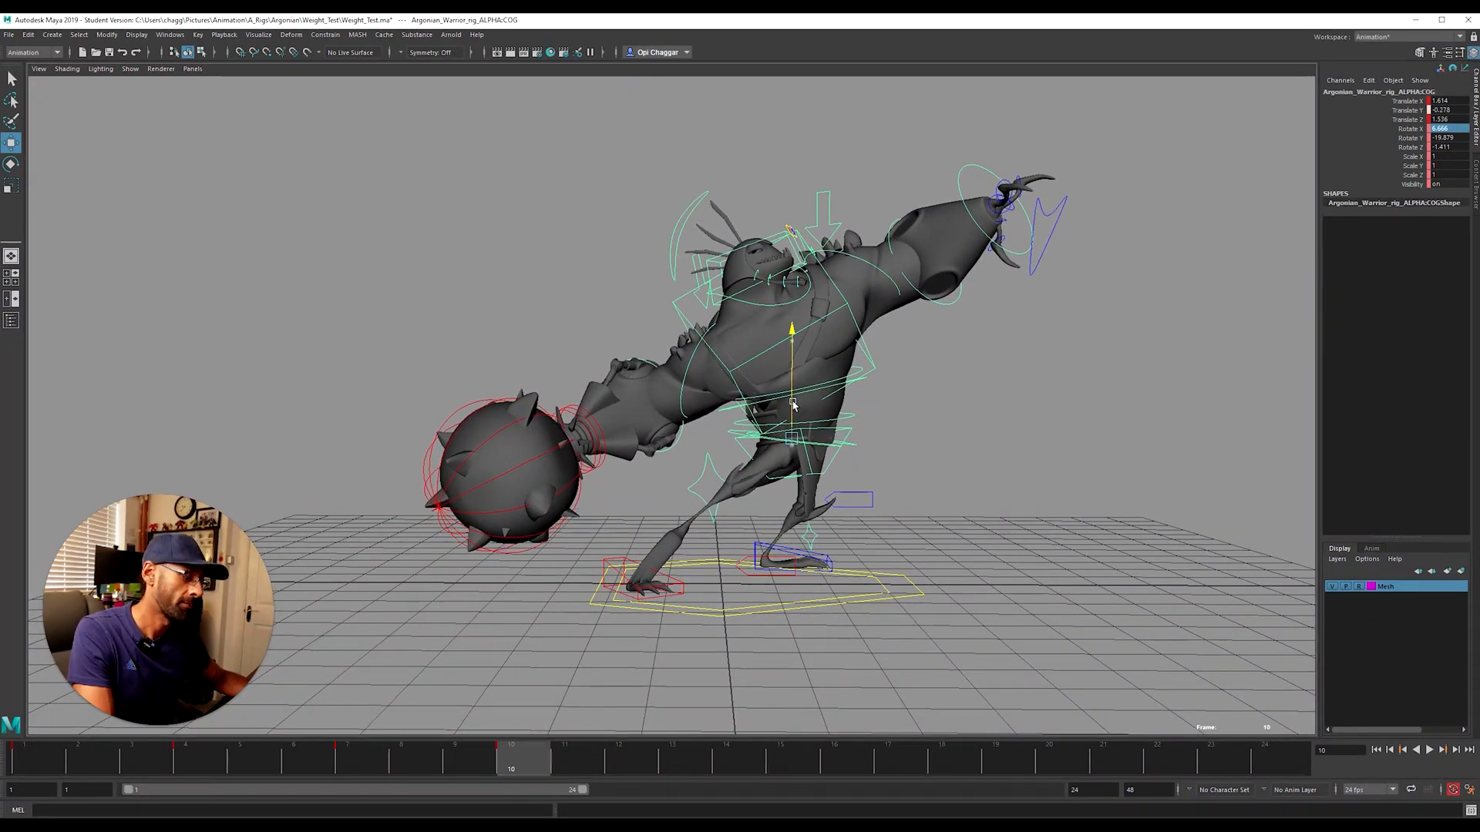
Step: Tip the right foot control to about 53 in Rotate X and lift it to about 0.66 in Translate Y
click(686, 586)
click(681, 587)
key(e)
drag(675, 540, 665, 634)
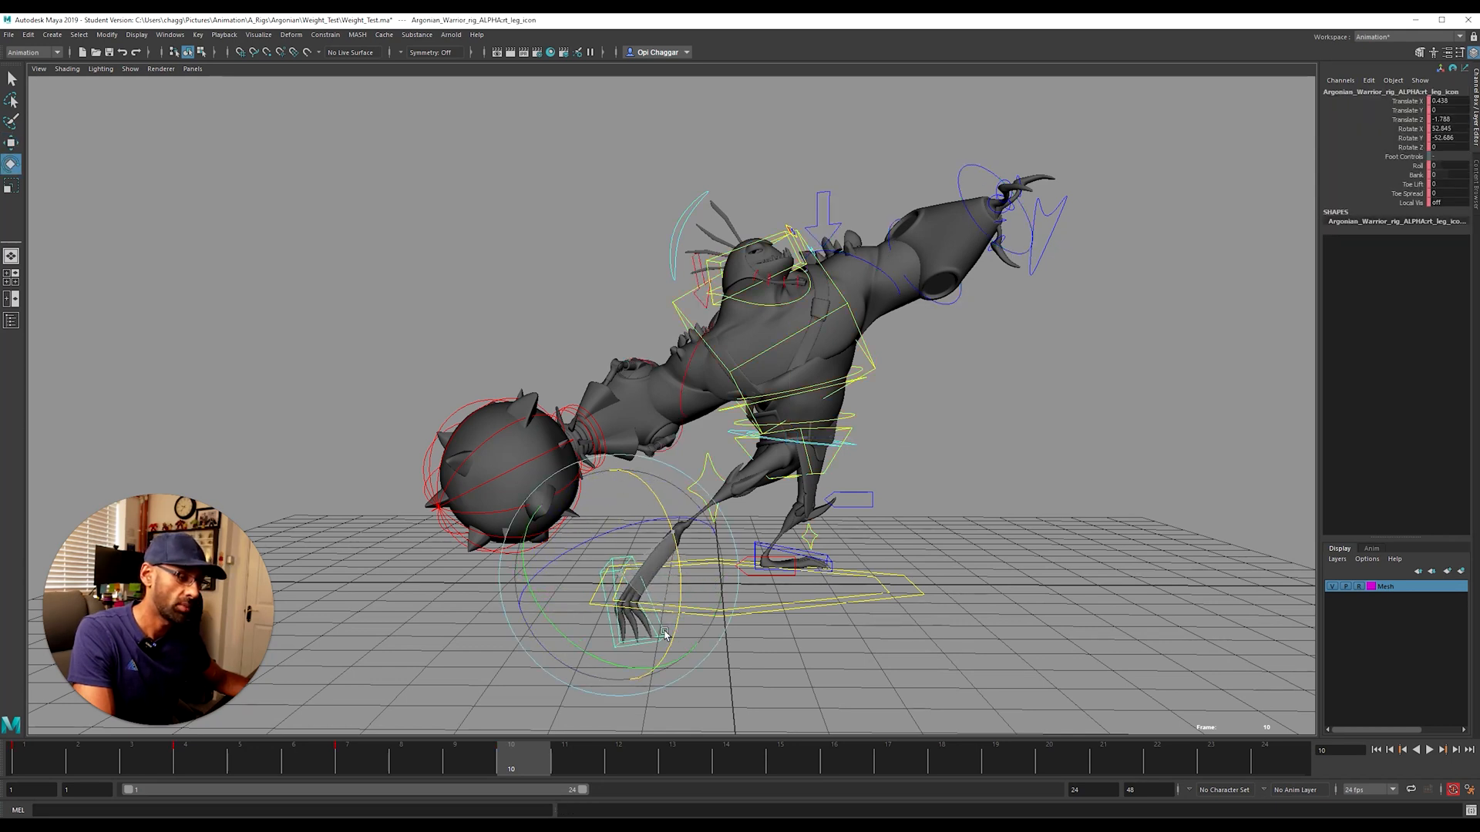
key(w)
drag(623, 498, 621, 432)
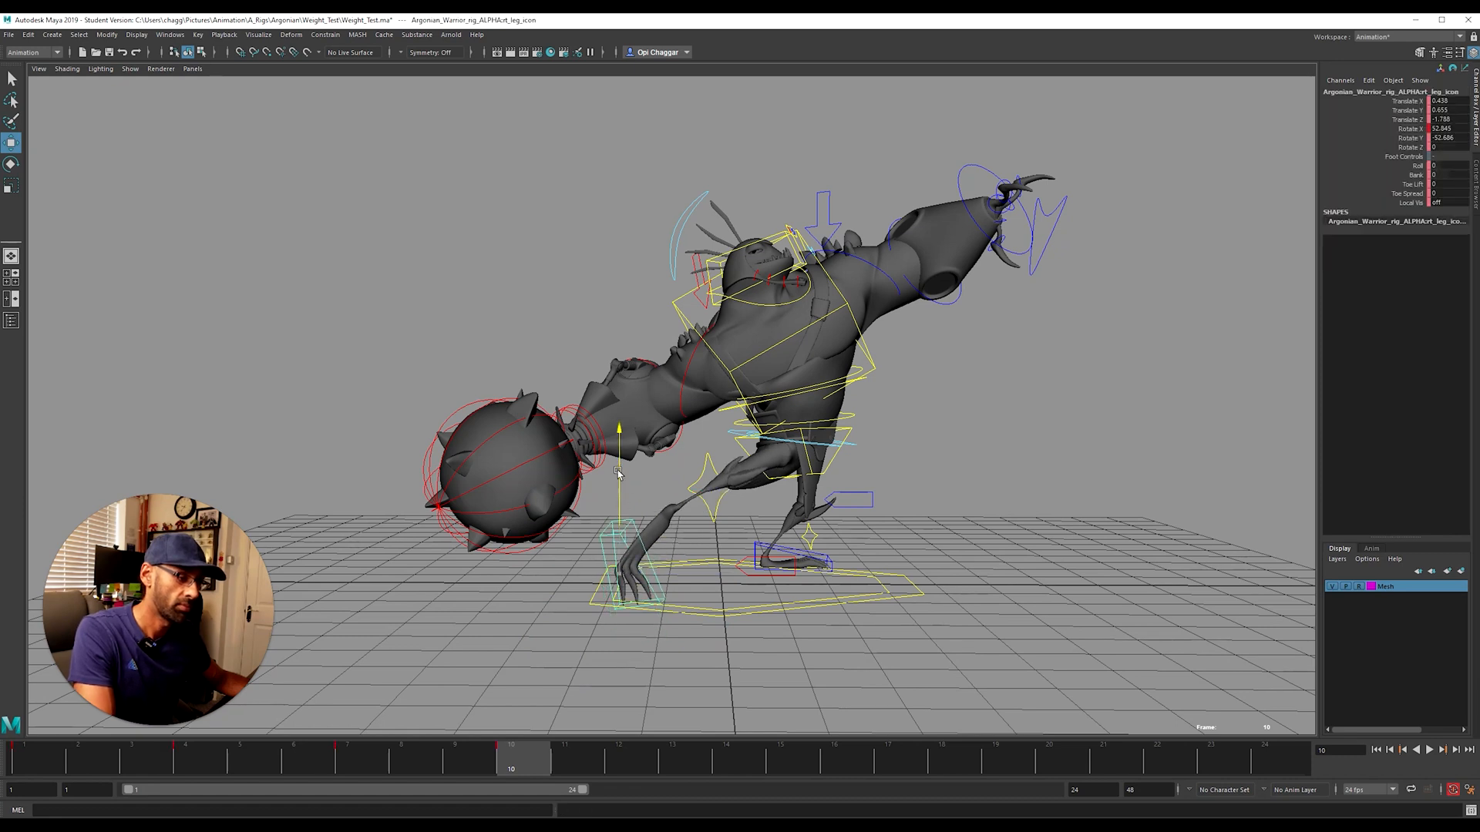
Step: Bring the right foot control forward and up to about 1.14 in Translate Y, rotating it to about 106, -42 and -62
drag(734, 514, 701, 530)
drag(829, 524, 738, 592)
key(e)
drag(754, 472, 793, 460)
drag(744, 596, 841, 420)
Step: Adjust the COG control's height to about -0.2 in Translate Y
key(w)
click(820, 428)
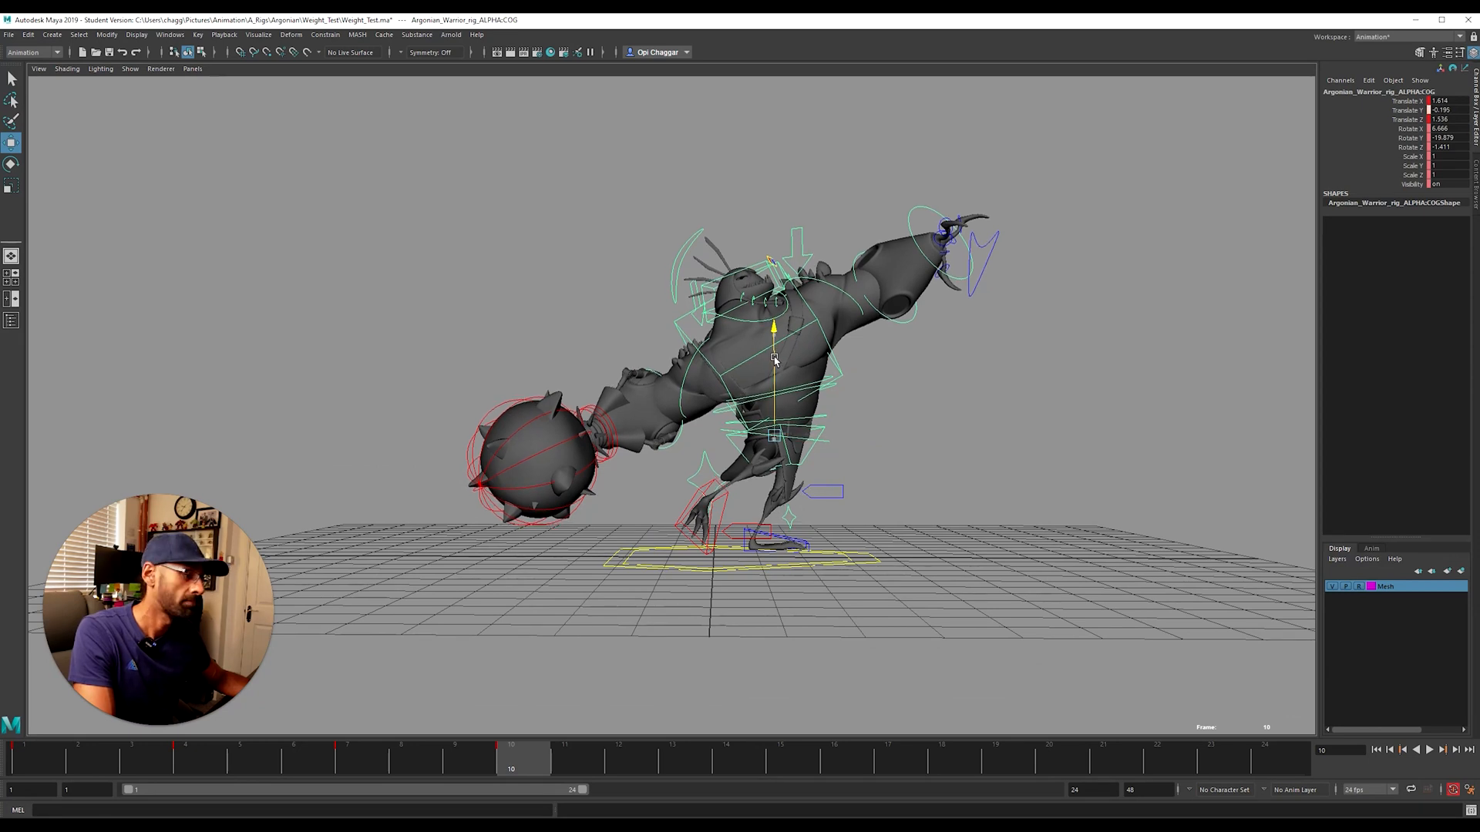
drag(892, 440, 894, 438)
Step: Rotate the raised right foot control to improve the angle at which it trails, and select the right knee's pole vector control
alt+drag(728, 542, 774, 577)
click(717, 561)
key(e)
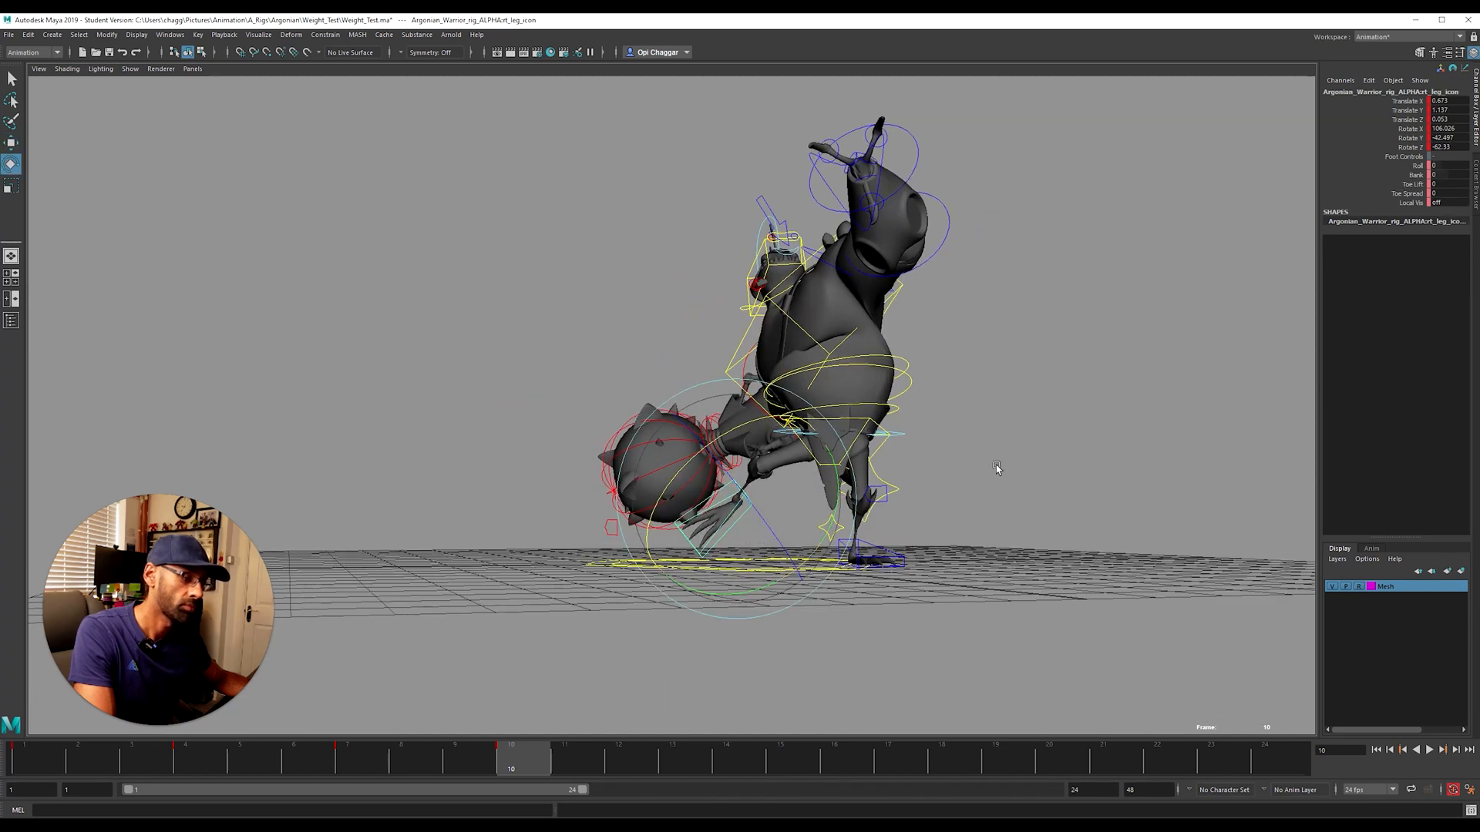
click(1417, 138)
drag(681, 584, 715, 590)
alt+drag(699, 476, 689, 514)
key(w)
key(e)
click(575, 524)
alt+drag(580, 527, 659, 548)
key(w)
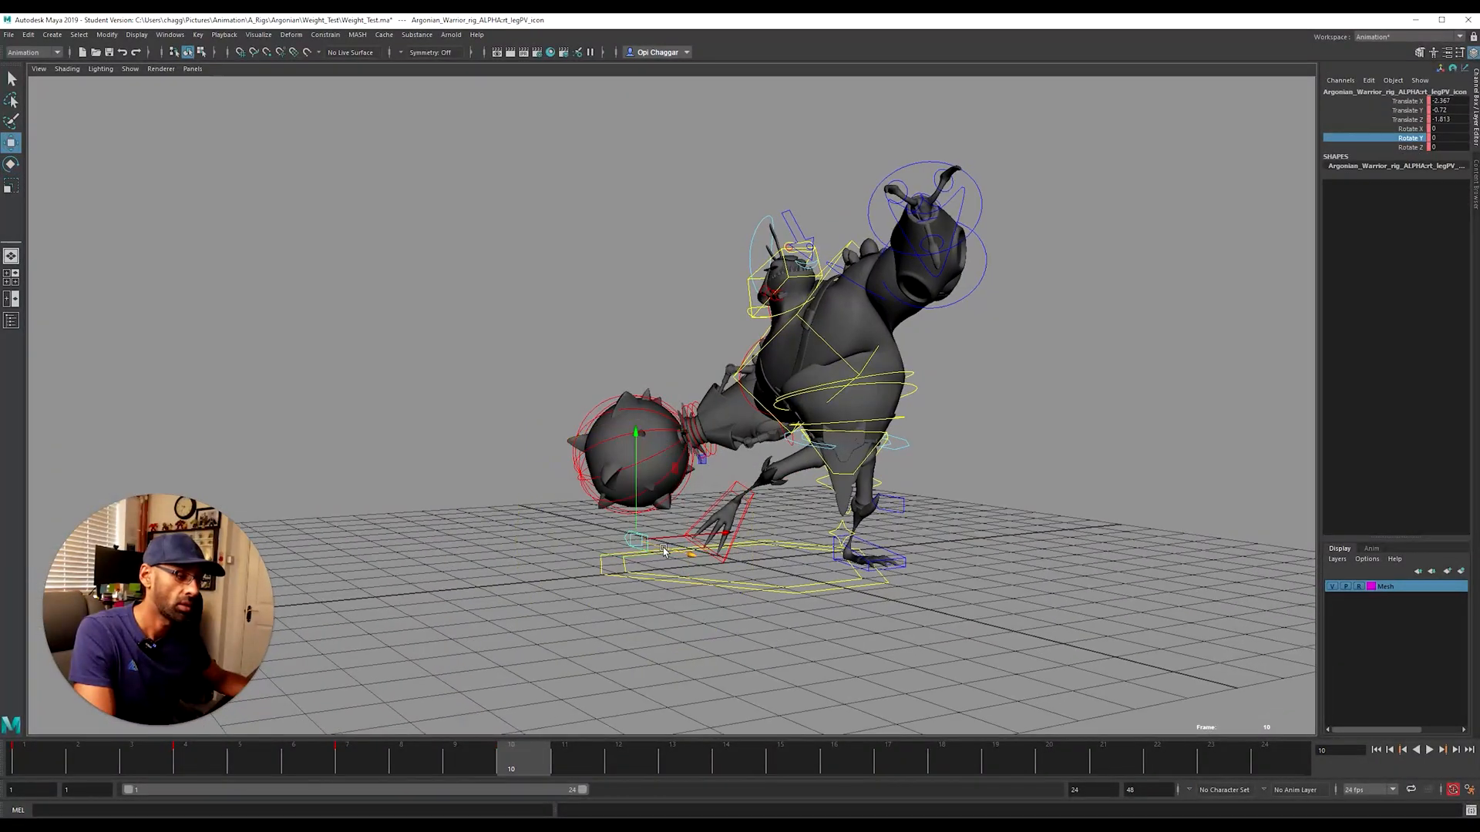
Step: Refine the right foot control's rotation again, check the leg from several angles, and clear the selection
alt+drag(746, 517, 677, 480)
click(689, 539)
key(e)
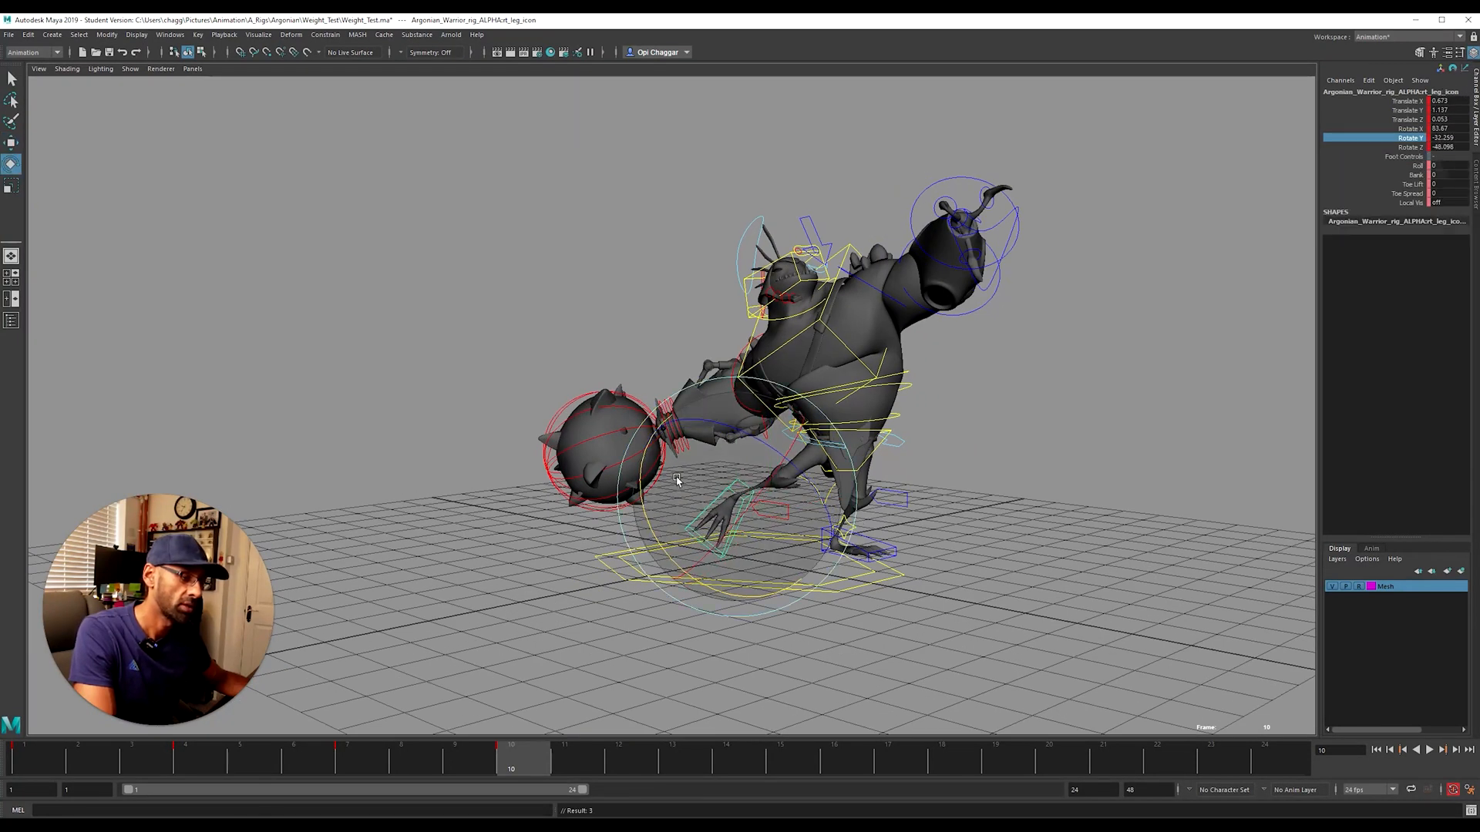
drag(711, 413, 678, 451)
alt+drag(683, 487, 710, 521)
alt+drag(782, 461, 712, 451)
click(790, 483)
click(812, 470)
alt+drag(713, 452, 590, 441)
mouse_move(864, 438)
alt+mouse_down()
mouse_move(827, 437)
mouse_move(981, 417)
mouse_move(835, 436)
alt+mouse_up()
click(933, 430)
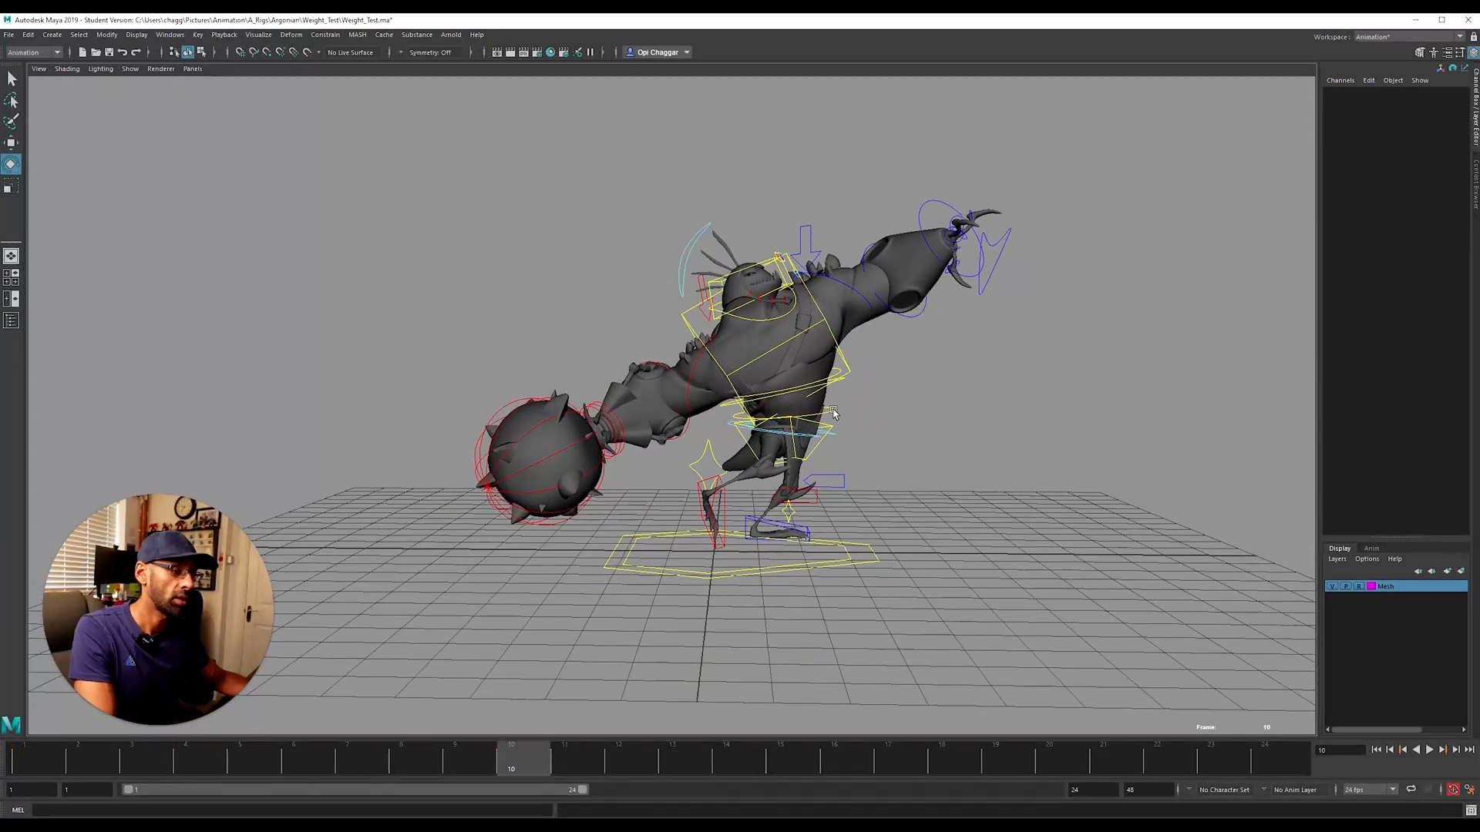
Step: Rotate the lower and upper spine controls to swing the torso around and raise the mace arm
click(833, 414)
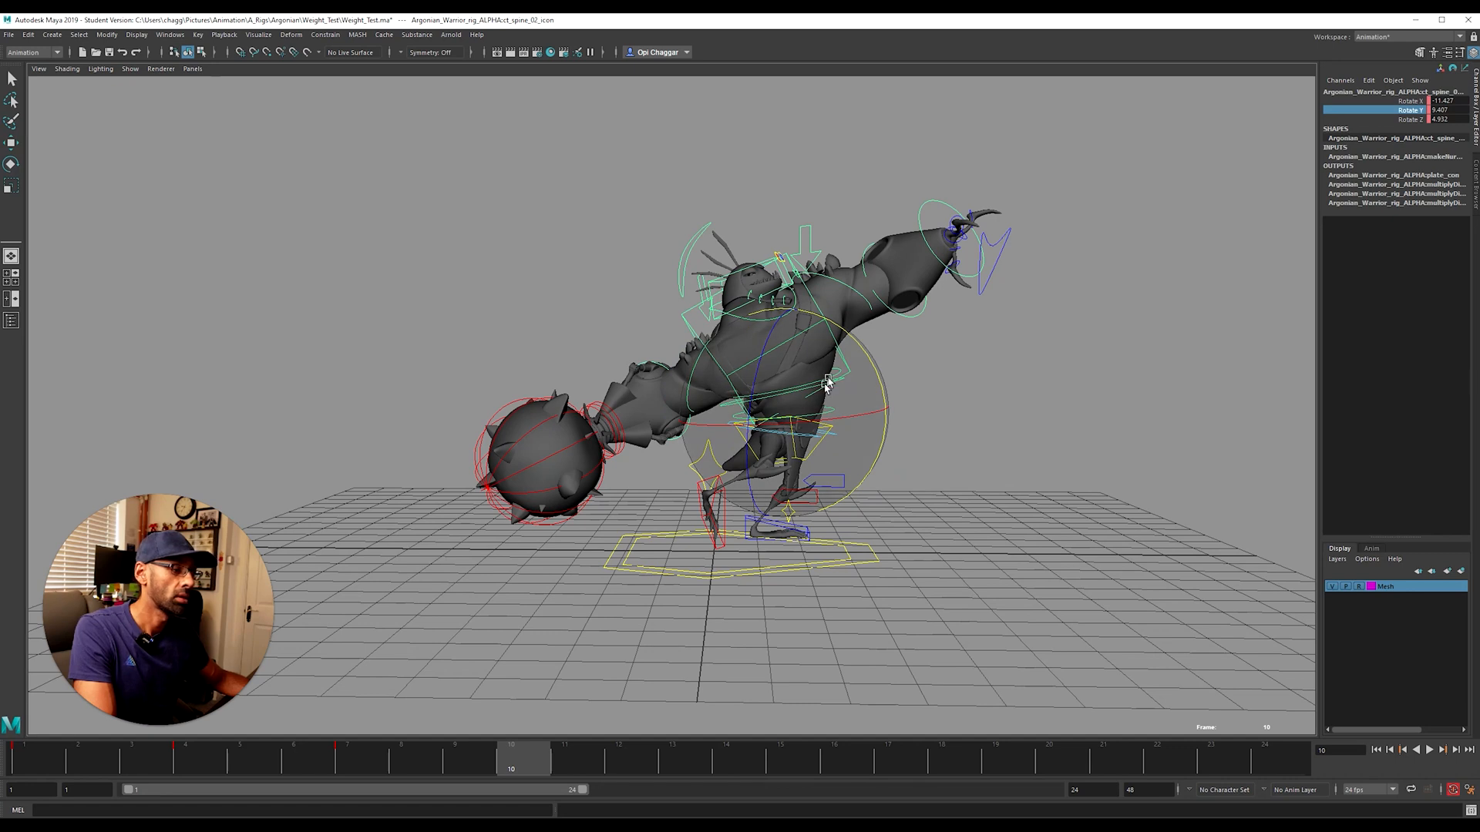
drag(865, 348, 890, 381)
click(882, 417)
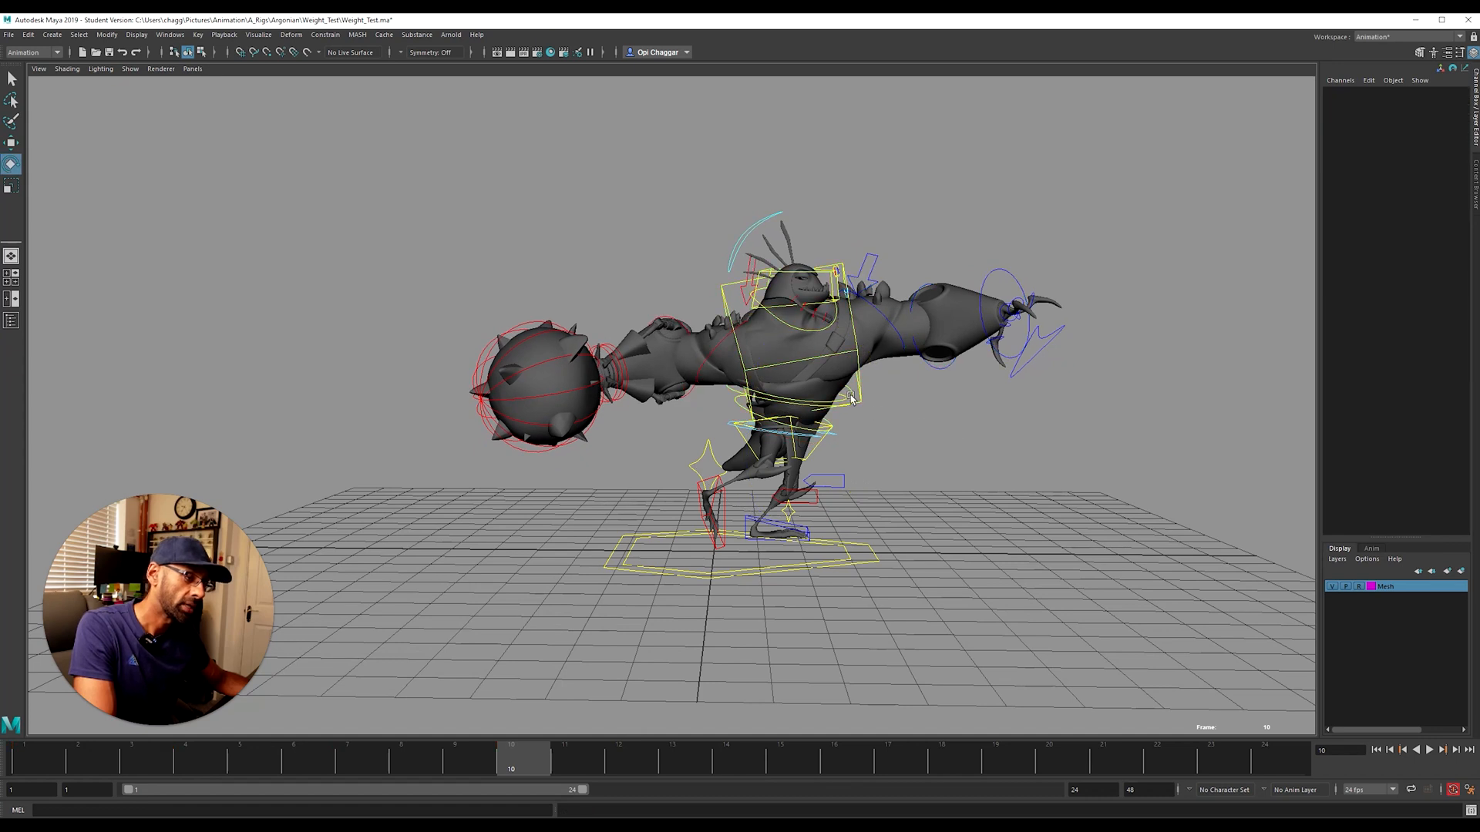
click(851, 398)
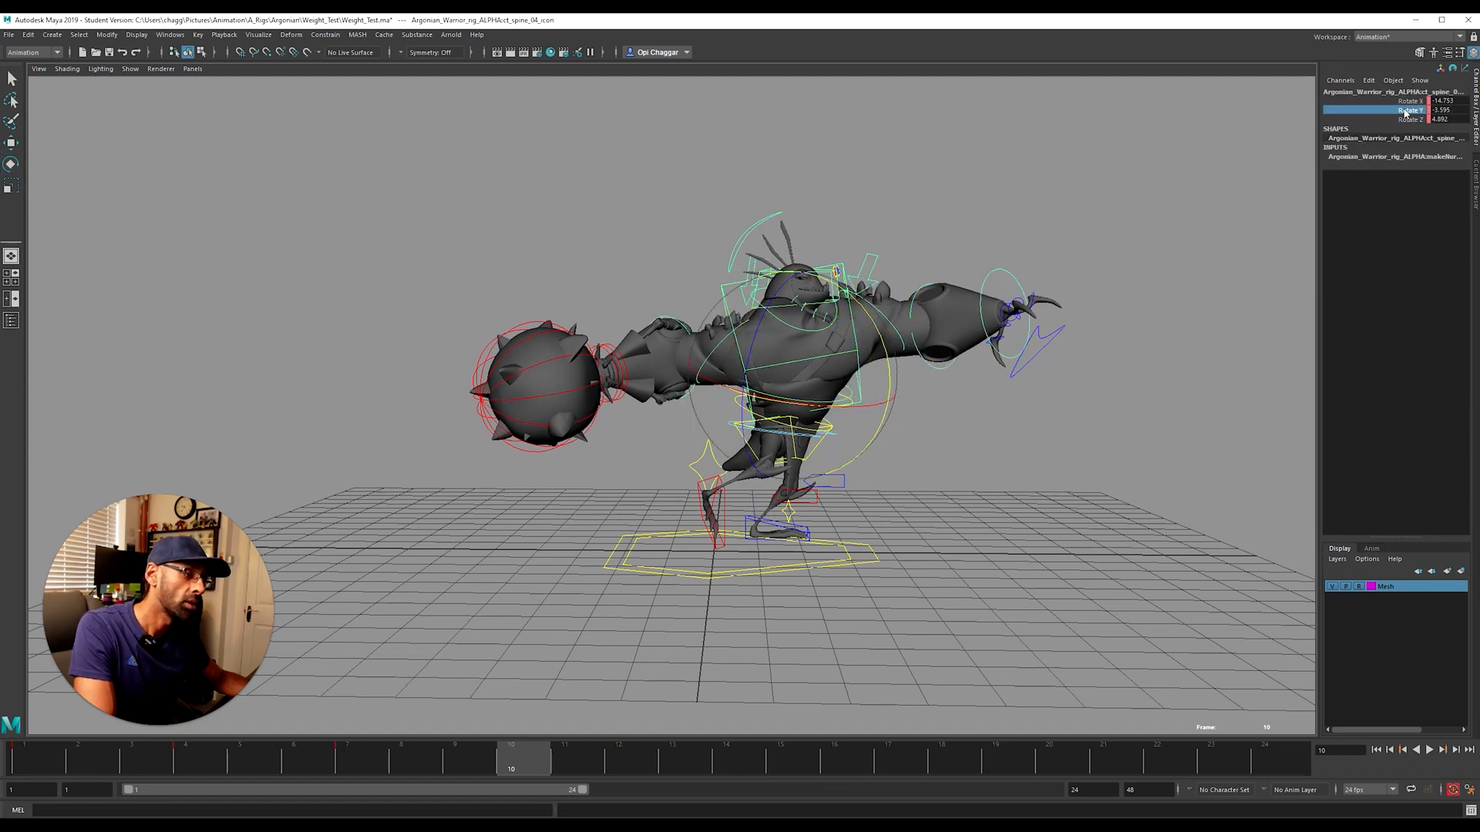
drag(870, 320, 852, 370)
drag(882, 285, 870, 327)
Step: Rotate the head control to about 8 in Rotate Y and -7 in Rotate Z to counter the torso's turn
click(733, 270)
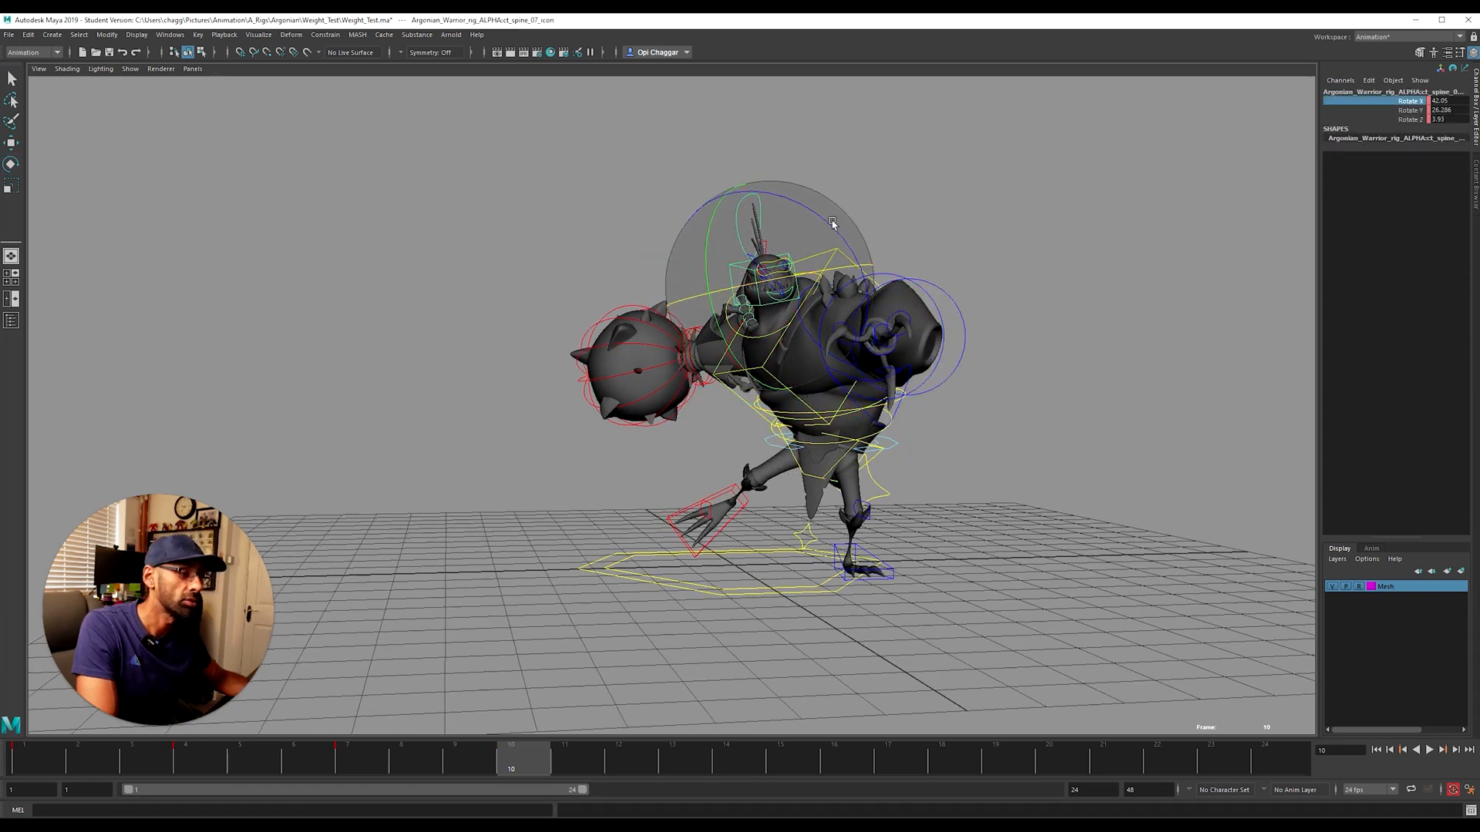
drag(727, 234, 832, 284)
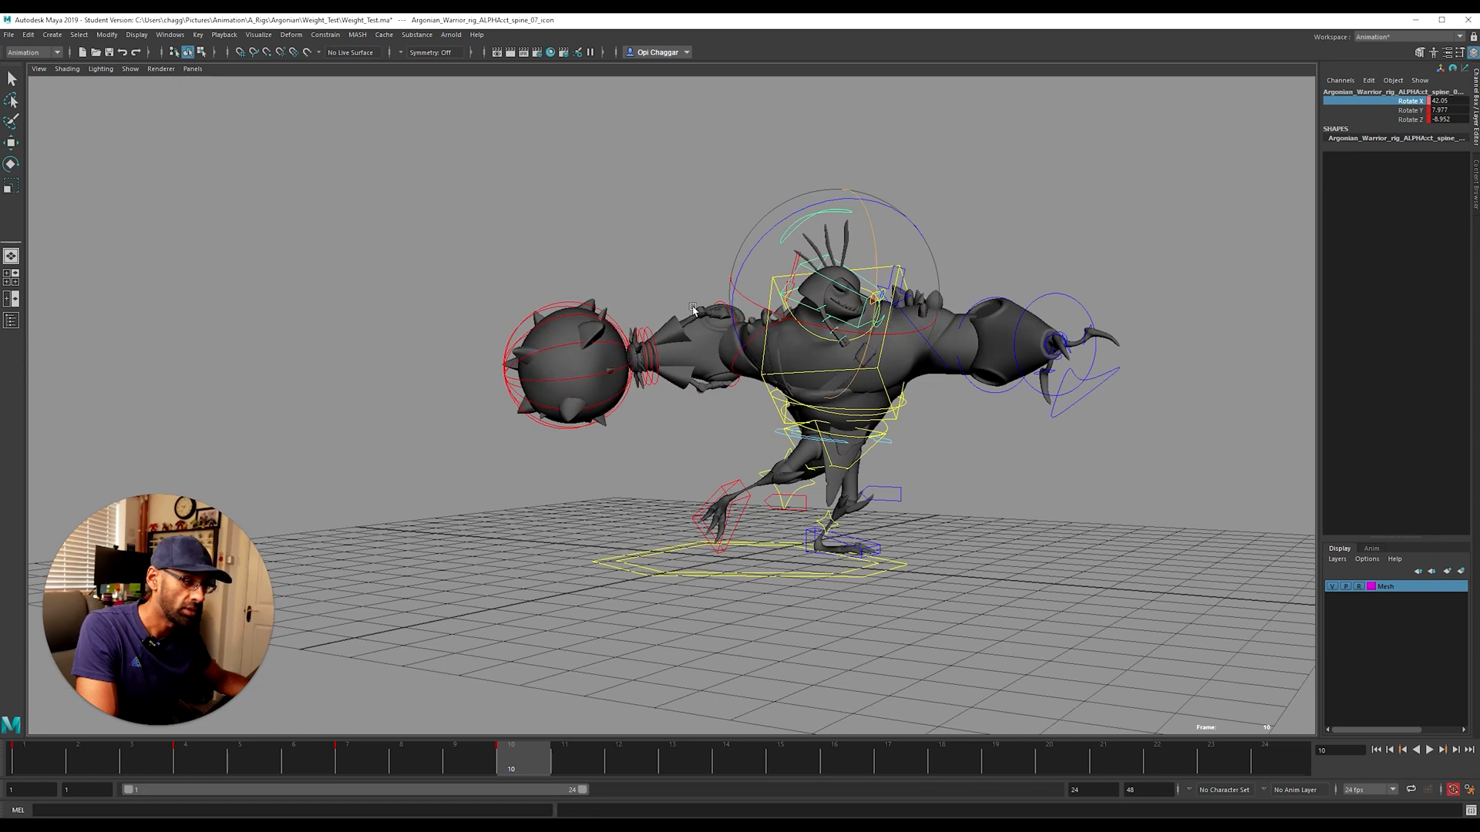
alt+right_drag(832, 283, 902, 292)
click(1048, 425)
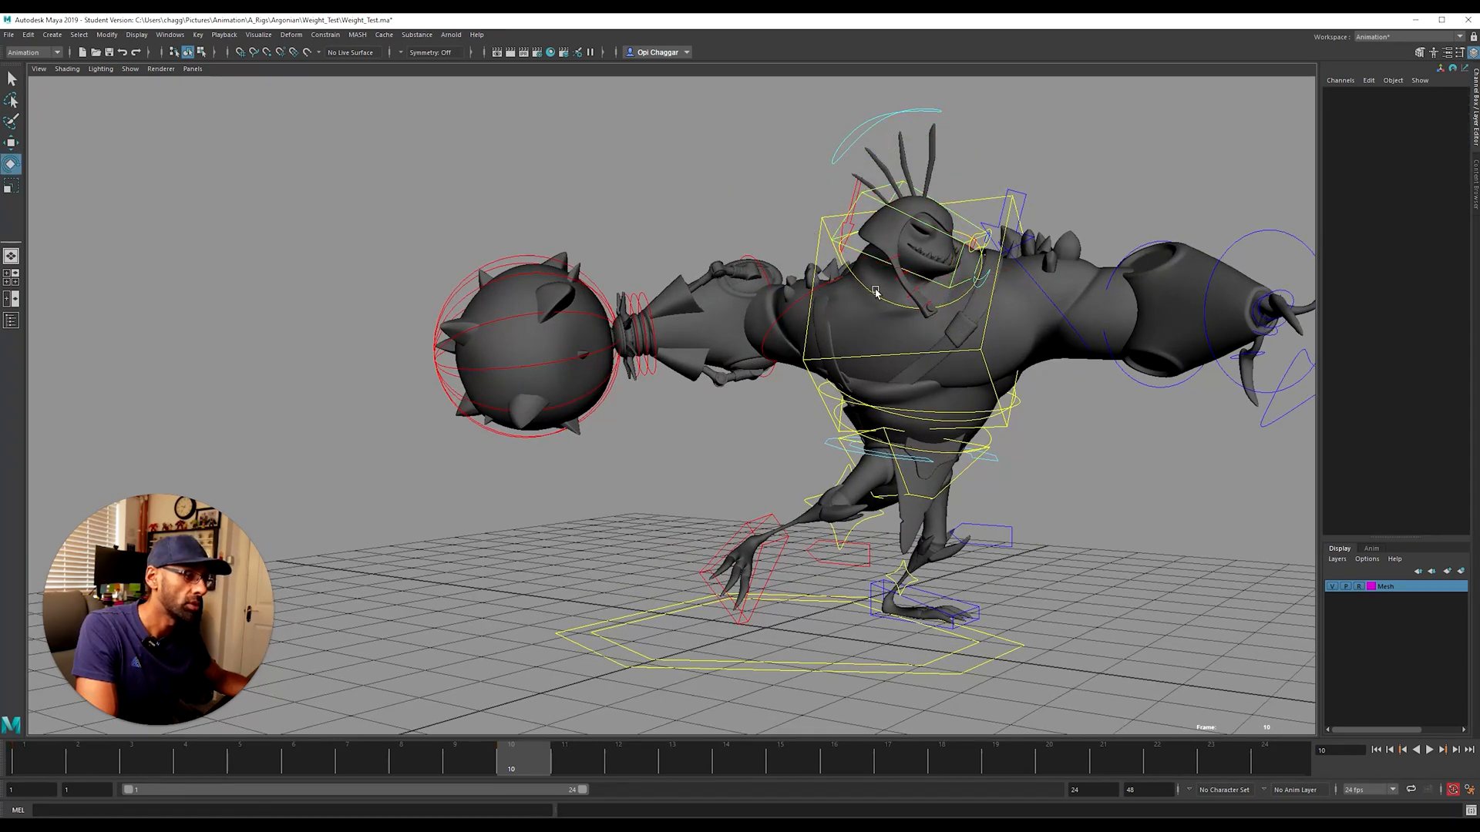
click(939, 257)
key(e)
drag(939, 256, 1035, 344)
Step: Rotate the left shoulder control to about -17, -7 and -3 in Rotate X, Y and Z to lower the arm
click(1028, 225)
click(1028, 226)
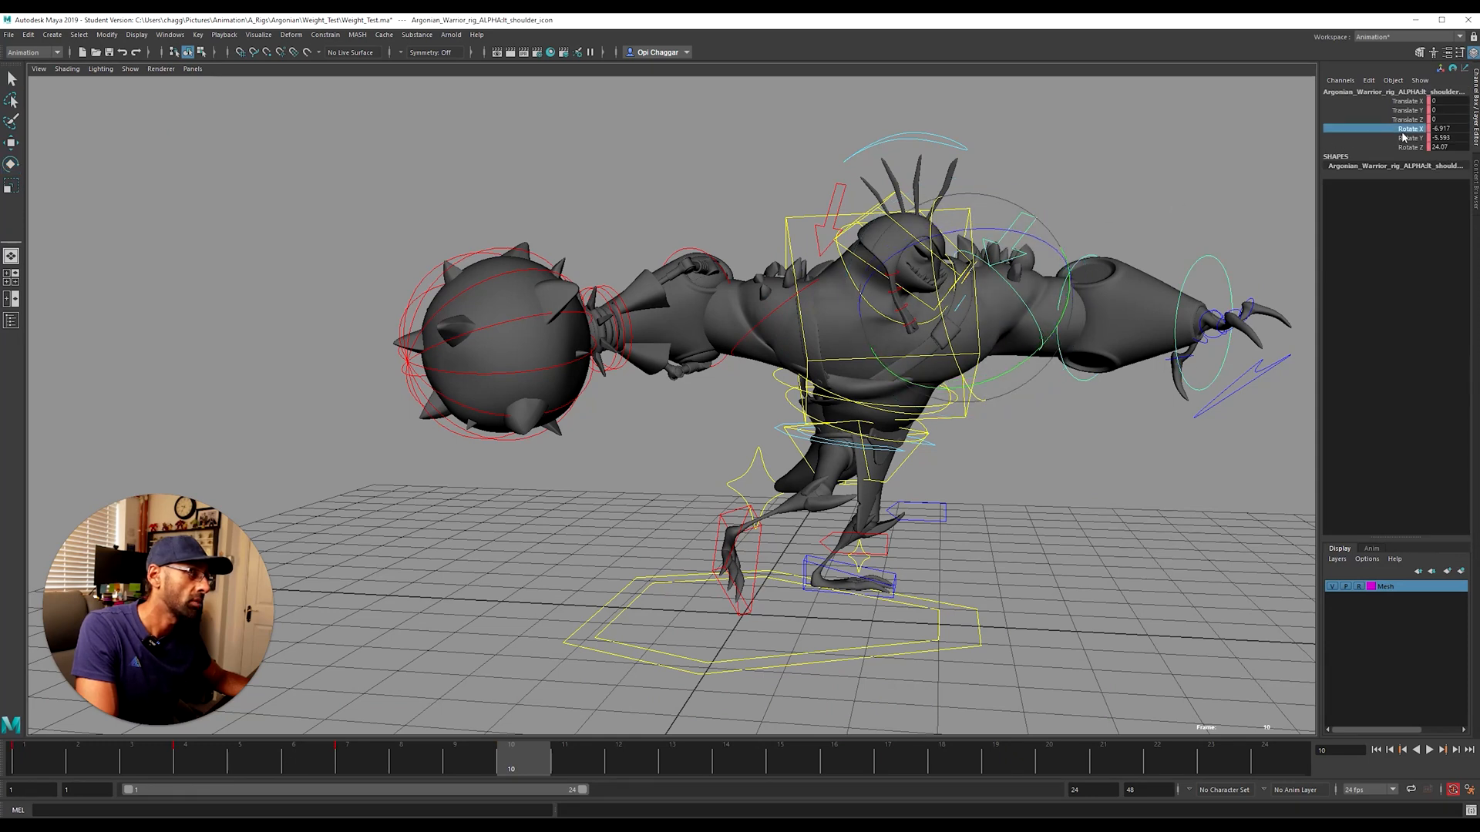
drag(1050, 254, 880, 333)
alt+drag(862, 401, 870, 346)
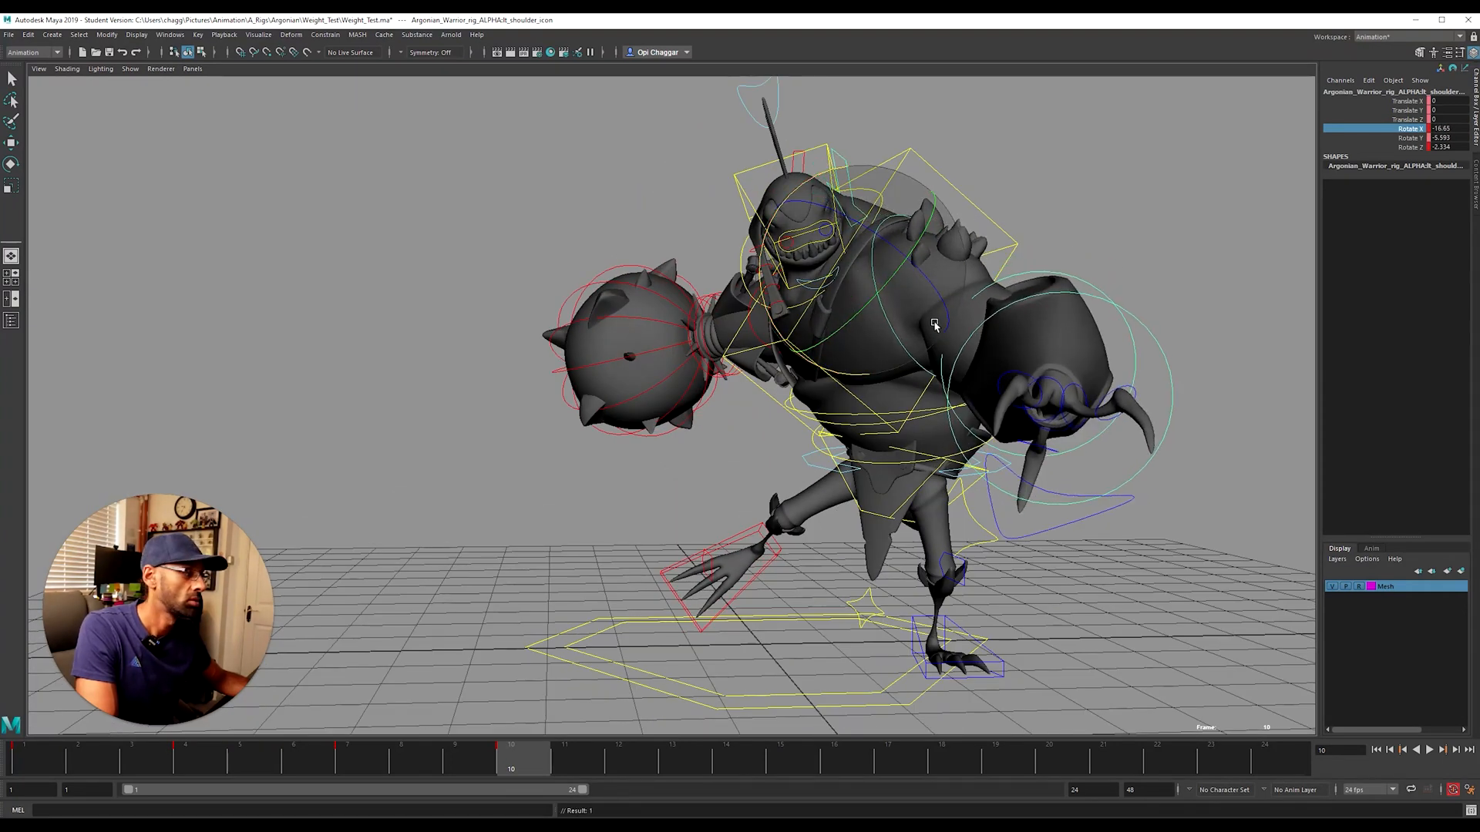
drag(942, 310, 1018, 324)
Step: Hide the rig's control curves and refine the left shoulder to about 3 in Rotate X and -10 in Rotate Z
alt+right_drag(1017, 324, 825, 343)
alt+drag(825, 343, 867, 381)
key(alt+1)
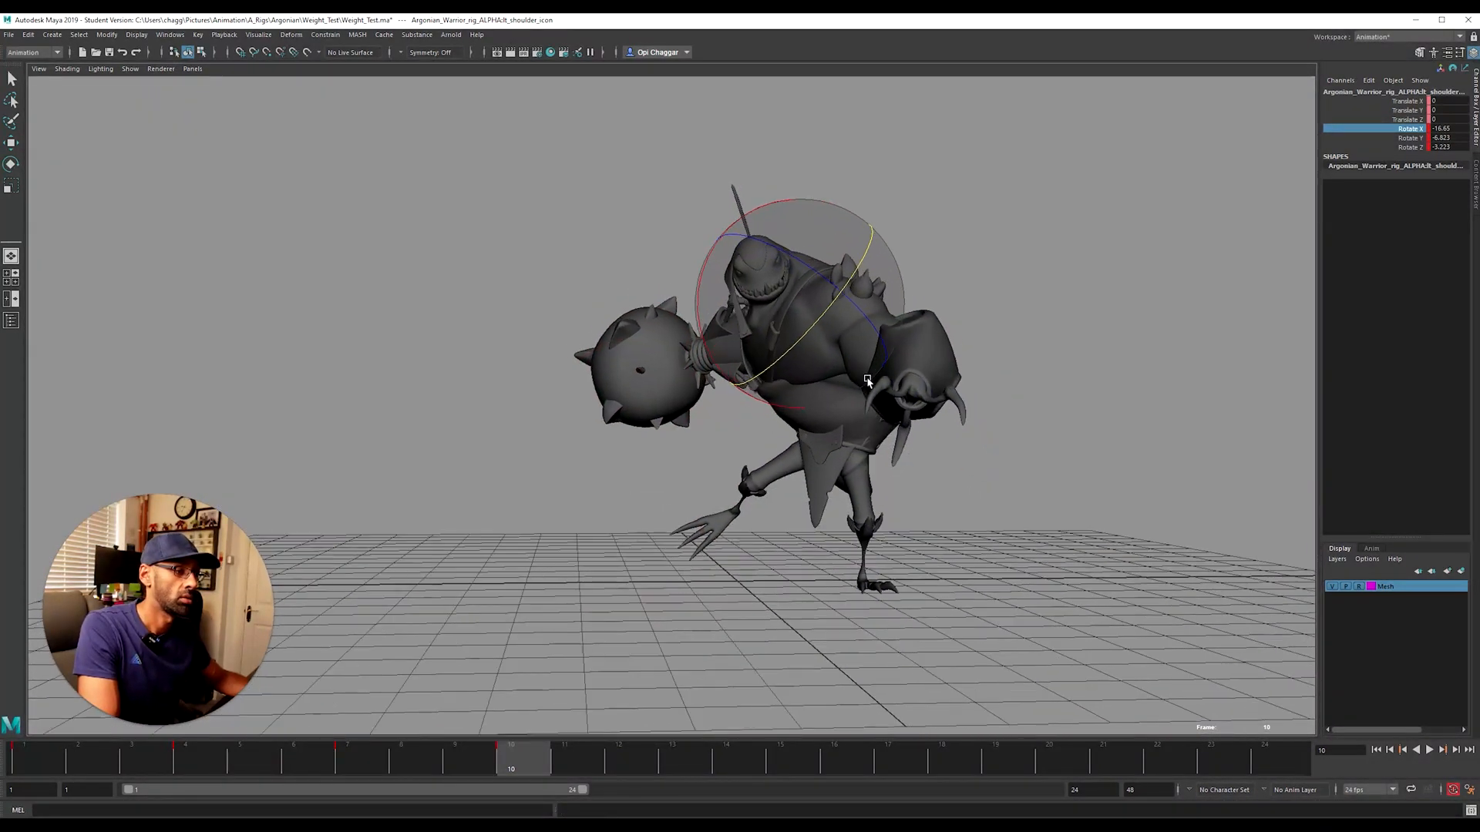
drag(702, 322, 810, 286)
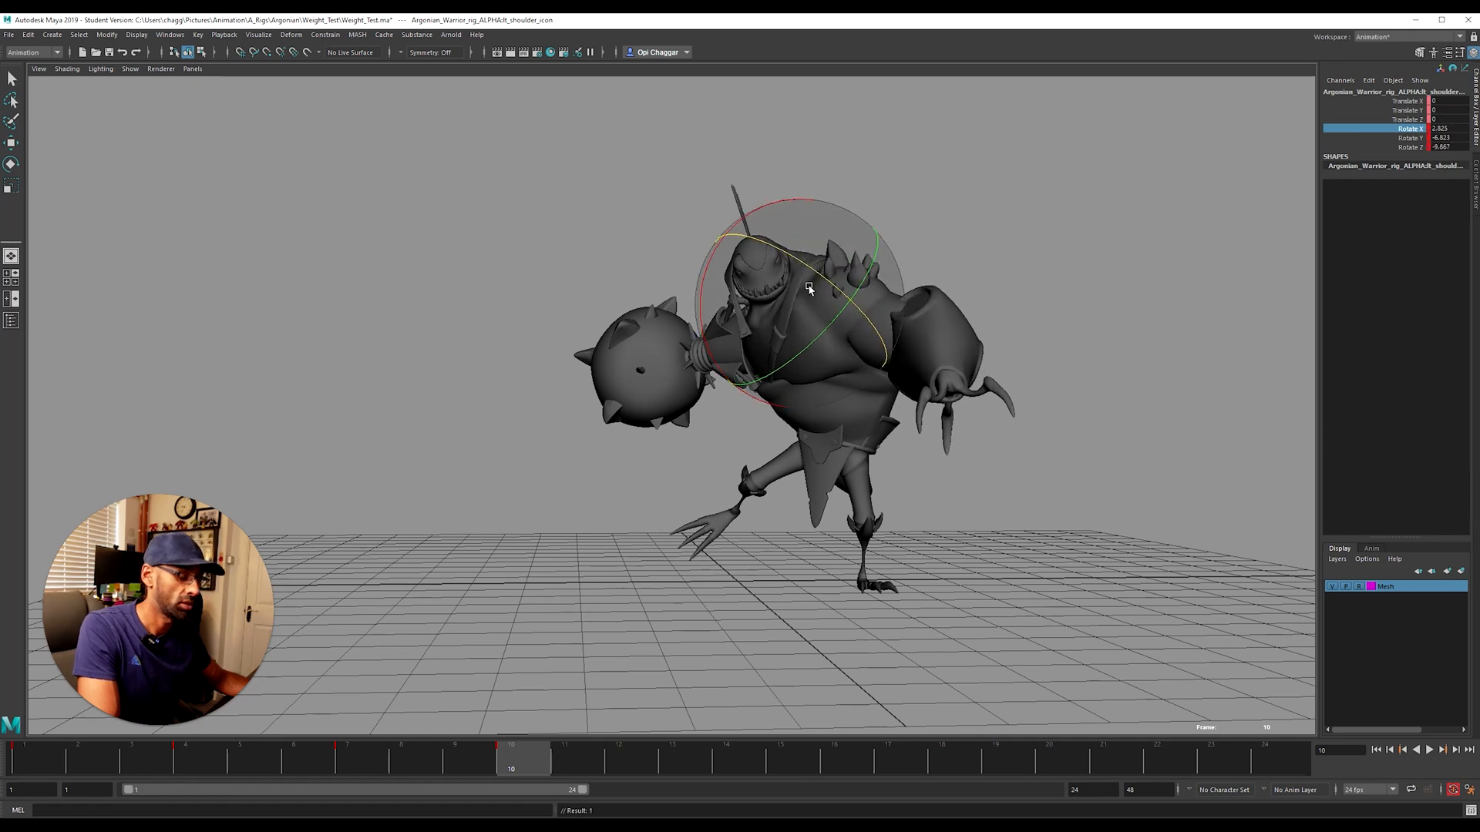
Step: Rotate the left forearm control to about -4, -19 and 7 in Rotate X, Y and Z
key(alt+1)
alt+drag(838, 353, 963, 371)
drag(889, 412, 950, 415)
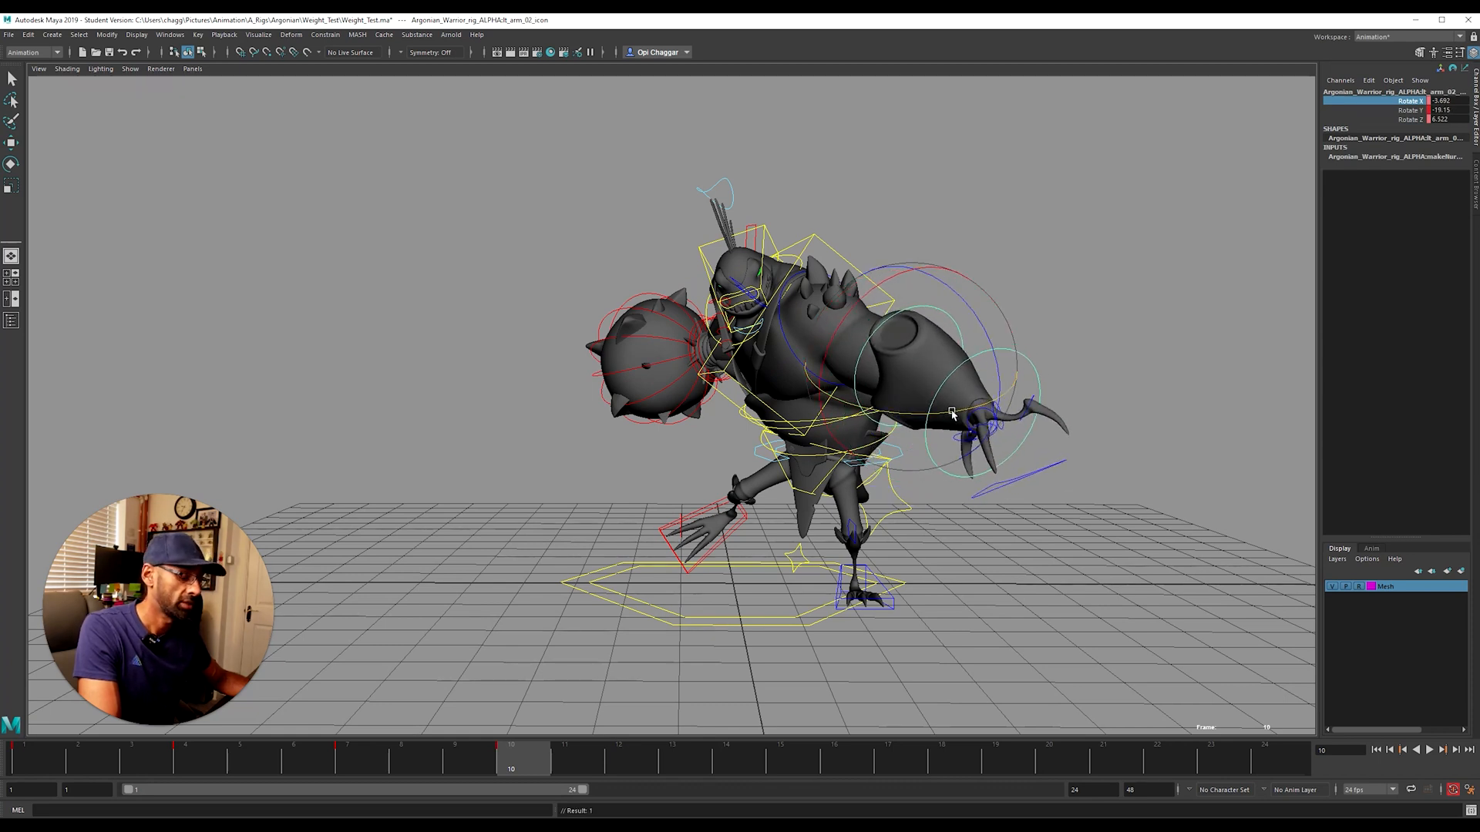
key(alt+1)
key(alt+1)
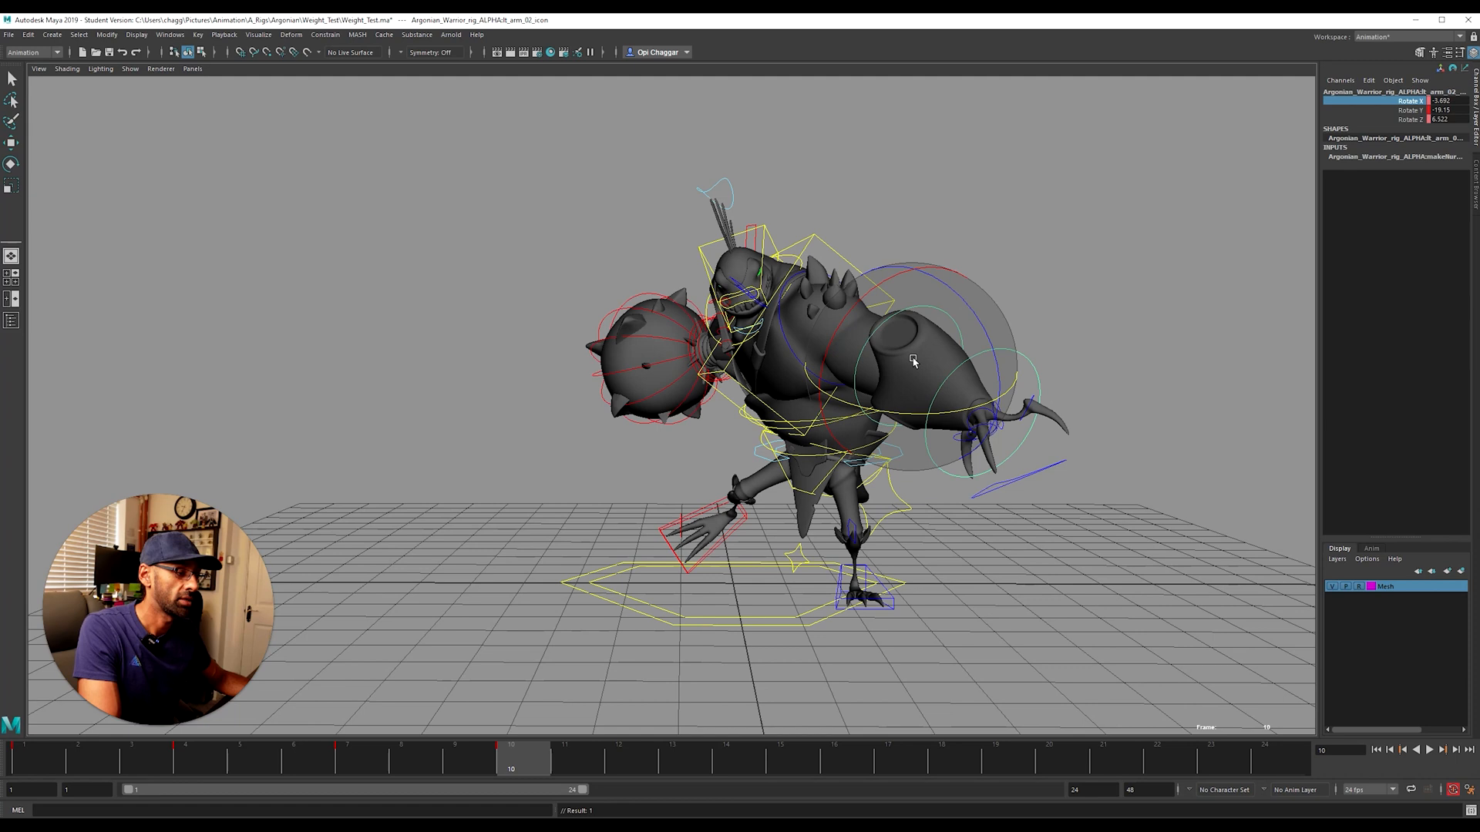
alt+drag(853, 338, 974, 281)
click(985, 229)
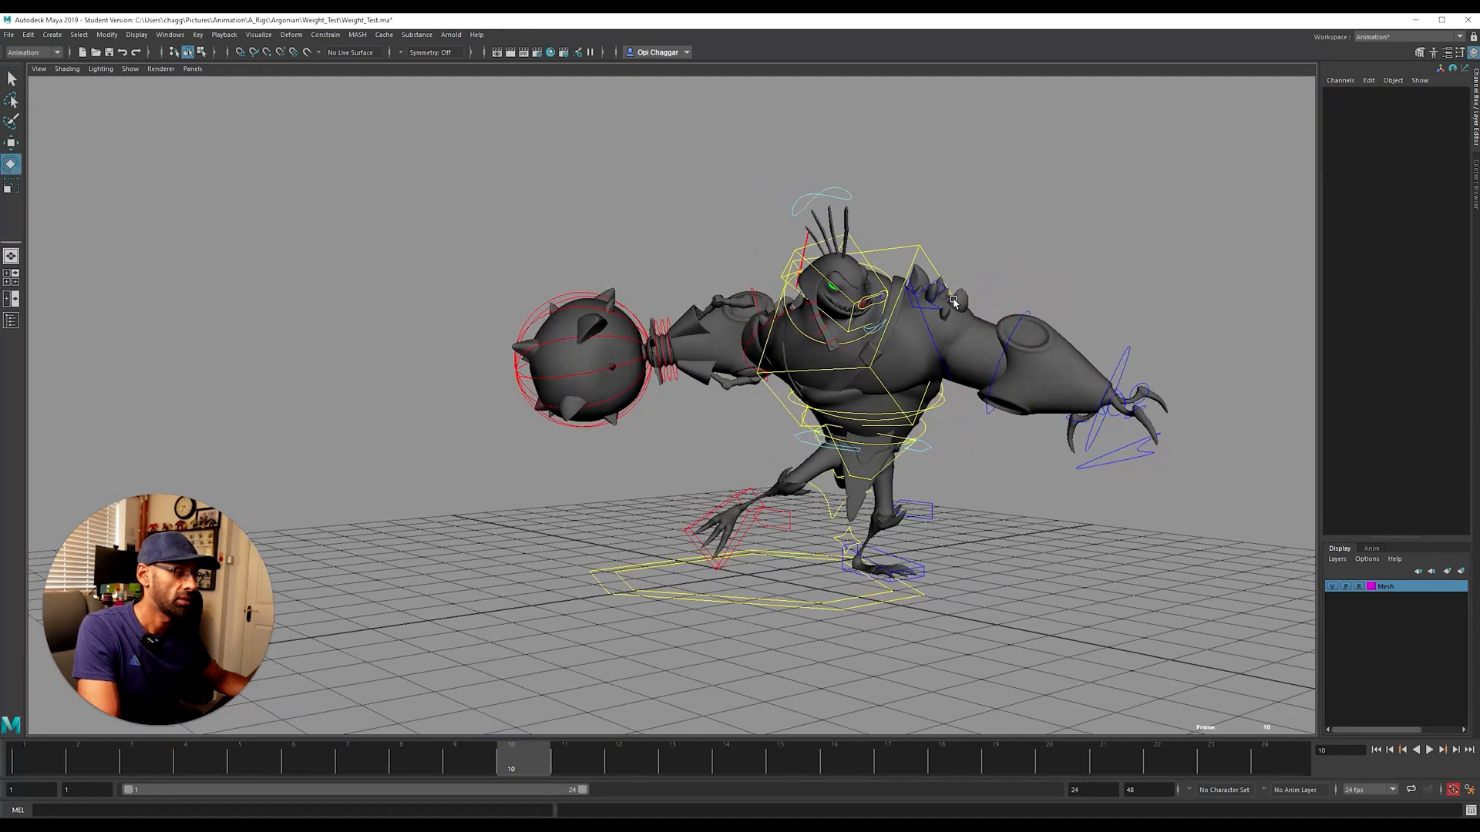
Step: Rotate the left shoulder control to swing the free arm down and back beside the body
click(931, 326)
click(967, 266)
mouse_move(934, 324)
alt+mouse_down()
mouse_move(1004, 274)
mouse_move(983, 303)
mouse_move(934, 322)
mouse_move(954, 341)
alt+mouse_up()
click(974, 281)
key(alt+1)
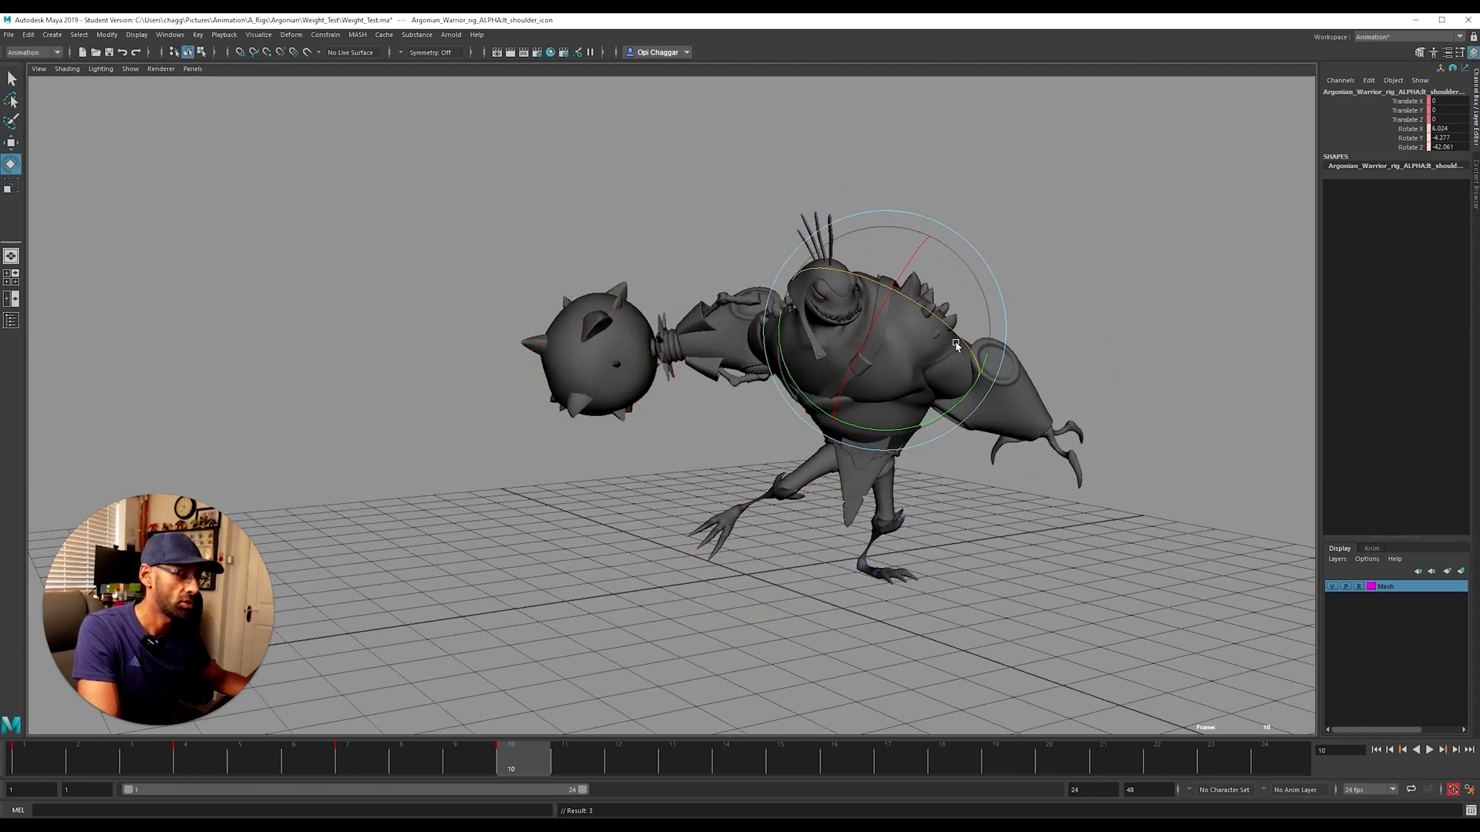
drag(937, 423, 1006, 437)
alt+drag(861, 388, 829, 346)
key(alt+1)
click(1110, 165)
Step: Rotate the upper spine control to twist the torso and carry the mace arm upward, and key it at frame 10
click(914, 245)
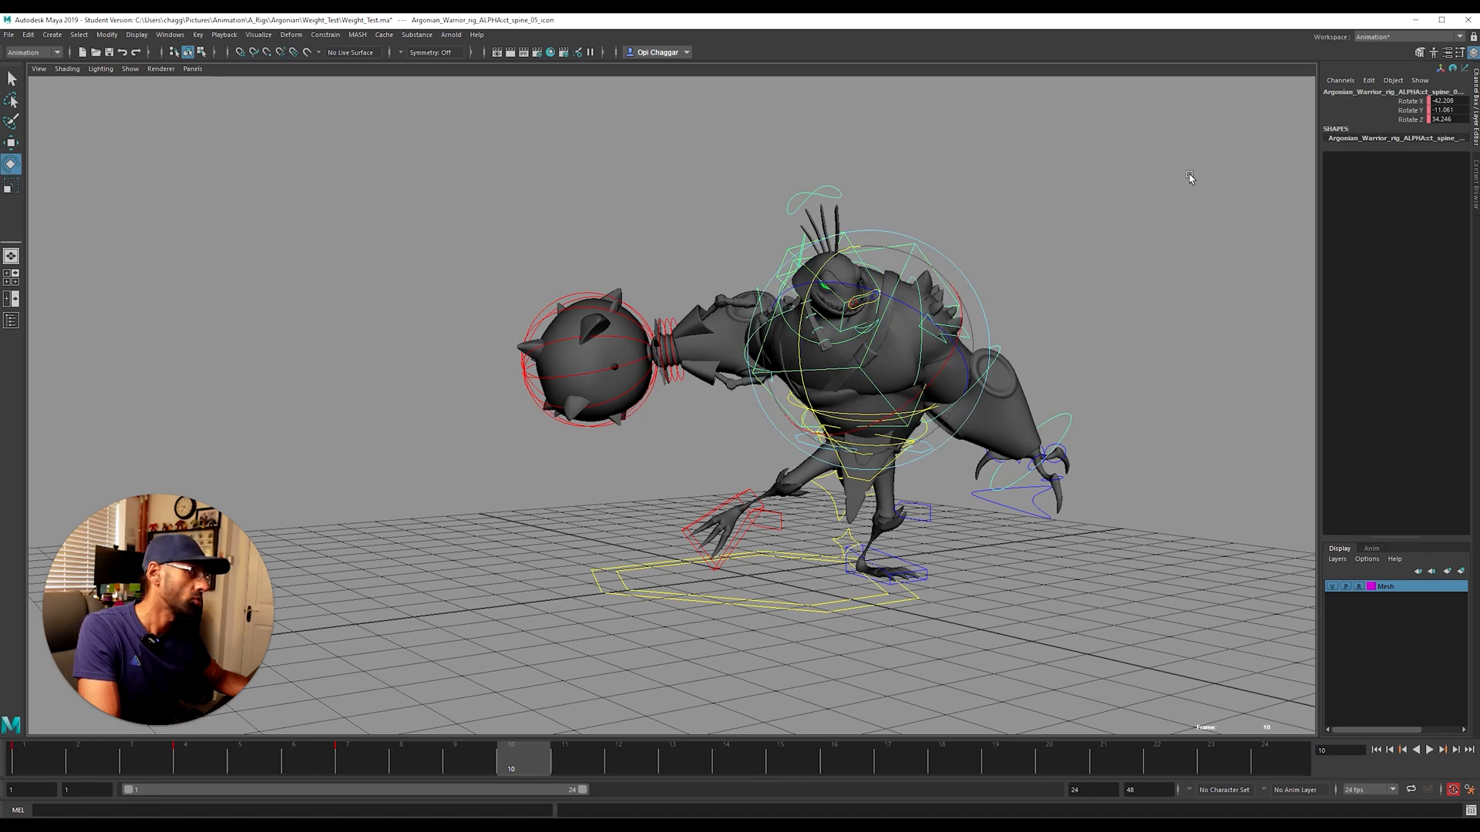
drag(939, 391, 946, 363)
drag(877, 252, 871, 303)
key(s)
alt+drag(740, 355, 748, 386)
click(766, 180)
alt+drag(1272, 270, 1292, 266)
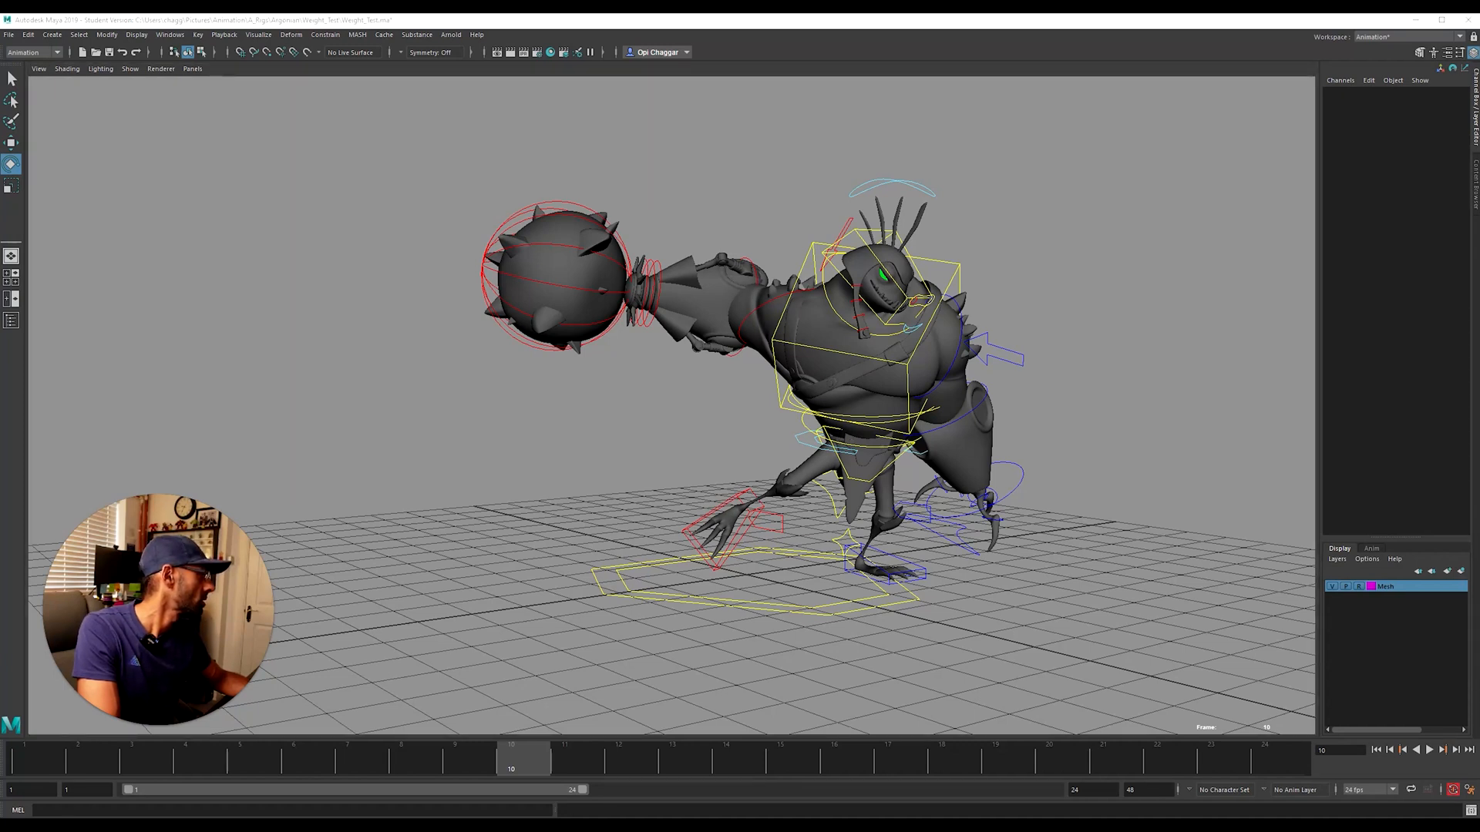
Step: Rotate the right shoulder control in Rotate X and Y to raise the mace arm above the head
alt+drag(749, 340, 796, 327)
click(840, 244)
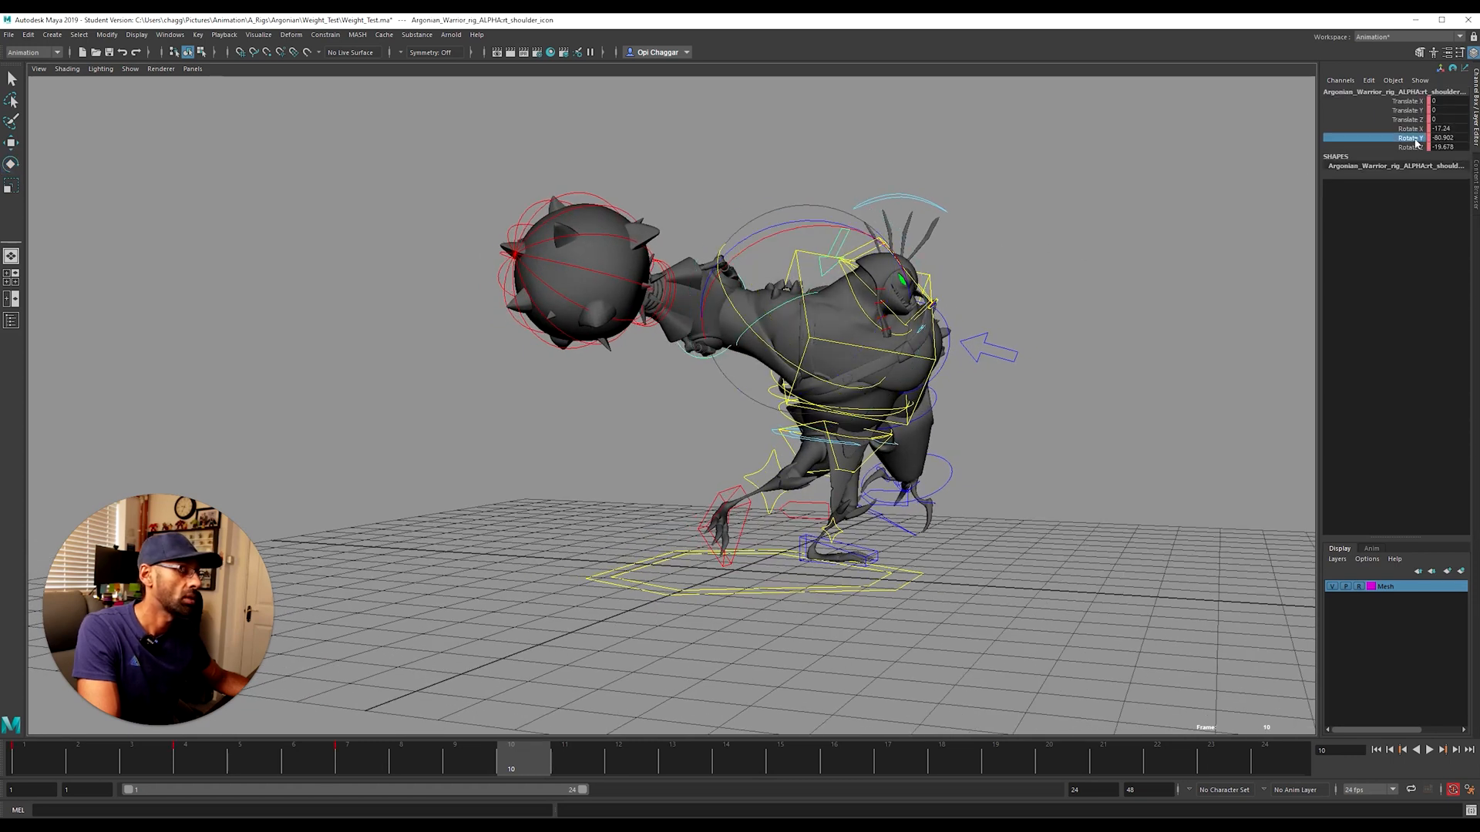
drag(775, 237, 798, 229)
drag(758, 333, 799, 361)
drag(828, 236, 812, 282)
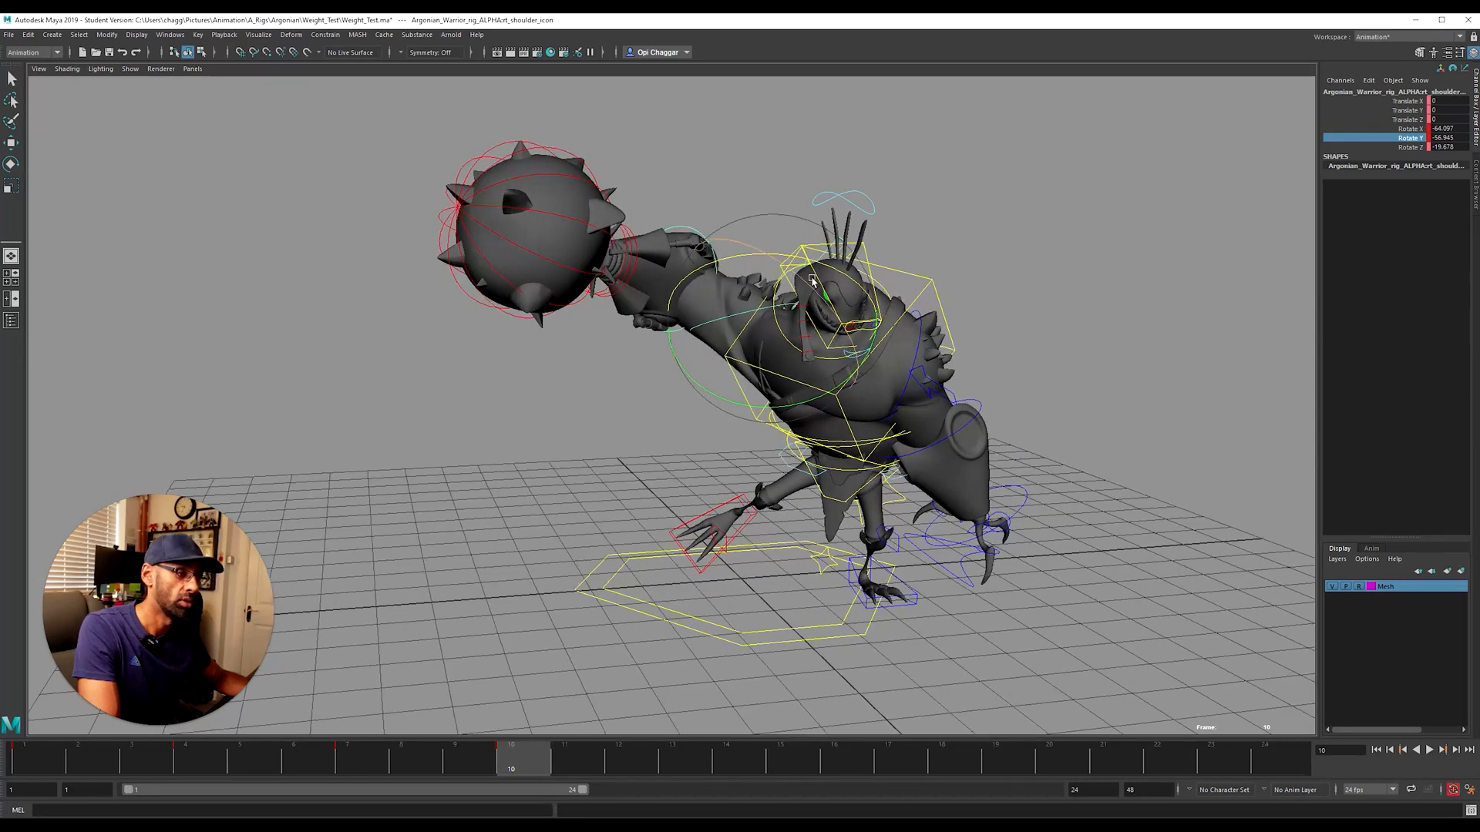
drag(874, 353, 827, 313)
Step: Set the right forearm control's Rotate Y to 0 to straighten the mace arm
click(773, 190)
alt+drag(1109, 199, 1143, 191)
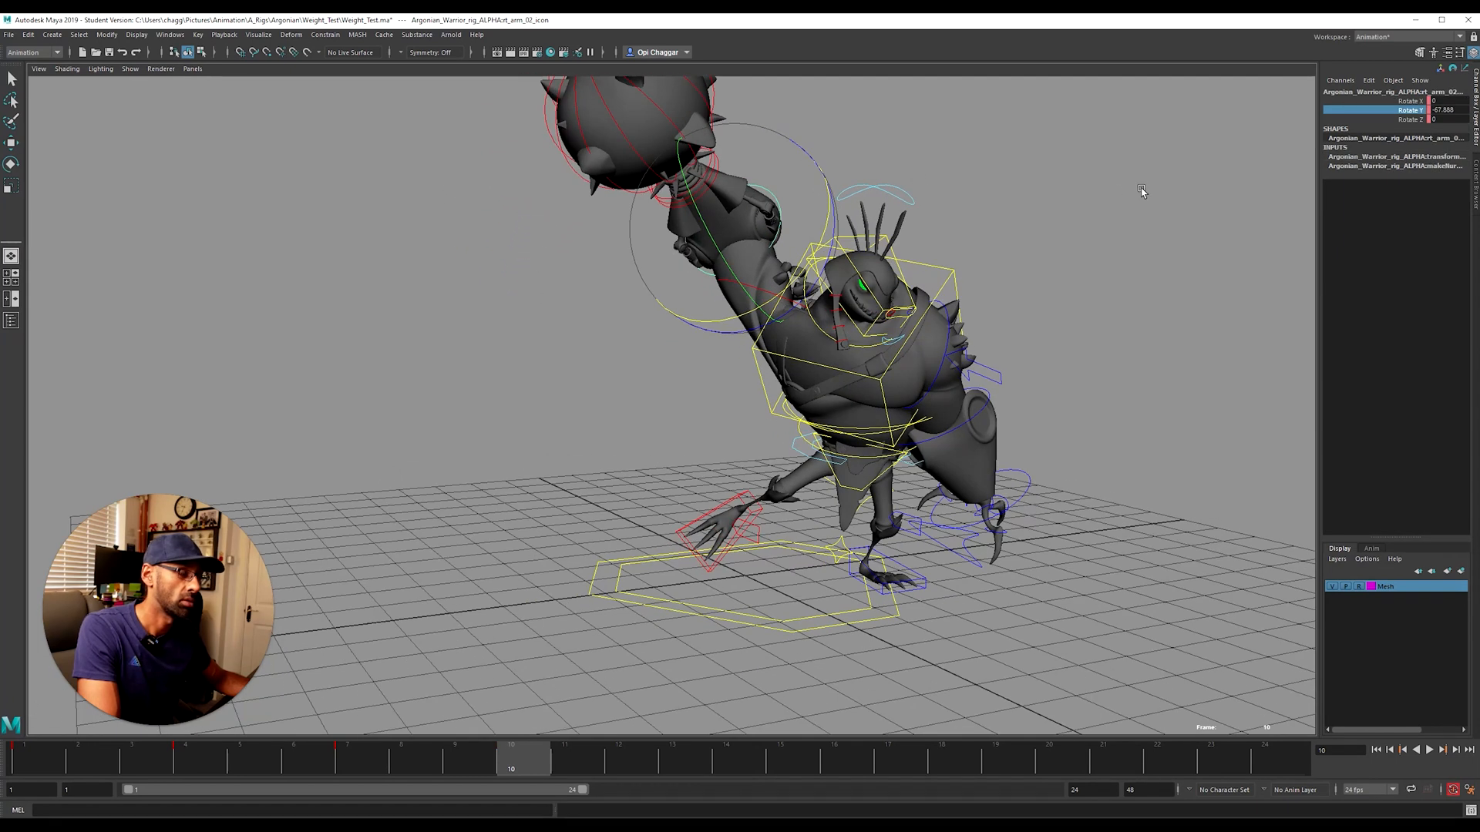
text(0)
key(Return)
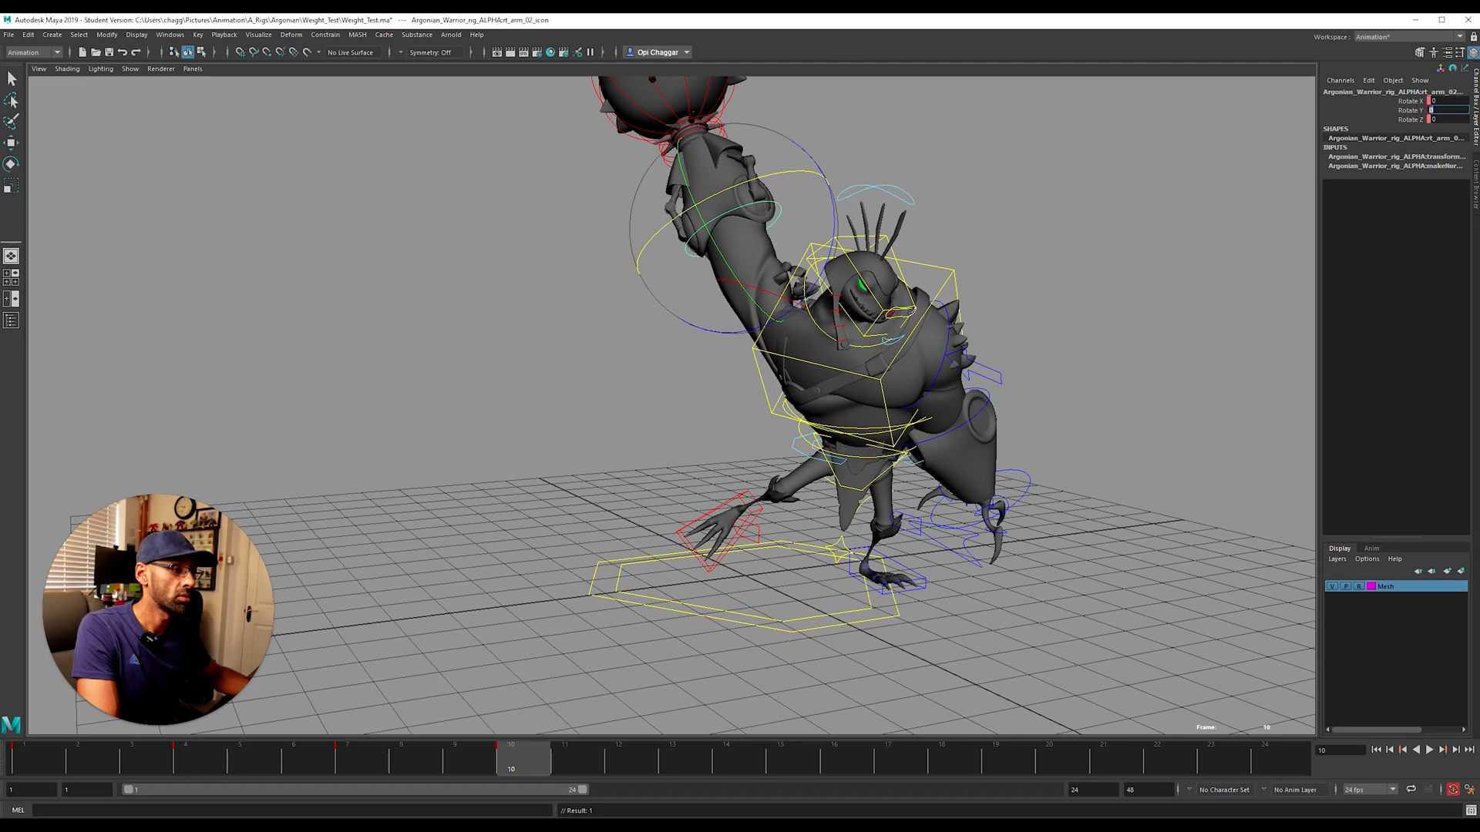
alt+drag(744, 413, 992, 305)
click(993, 305)
scroll(681, 383, up, 3)
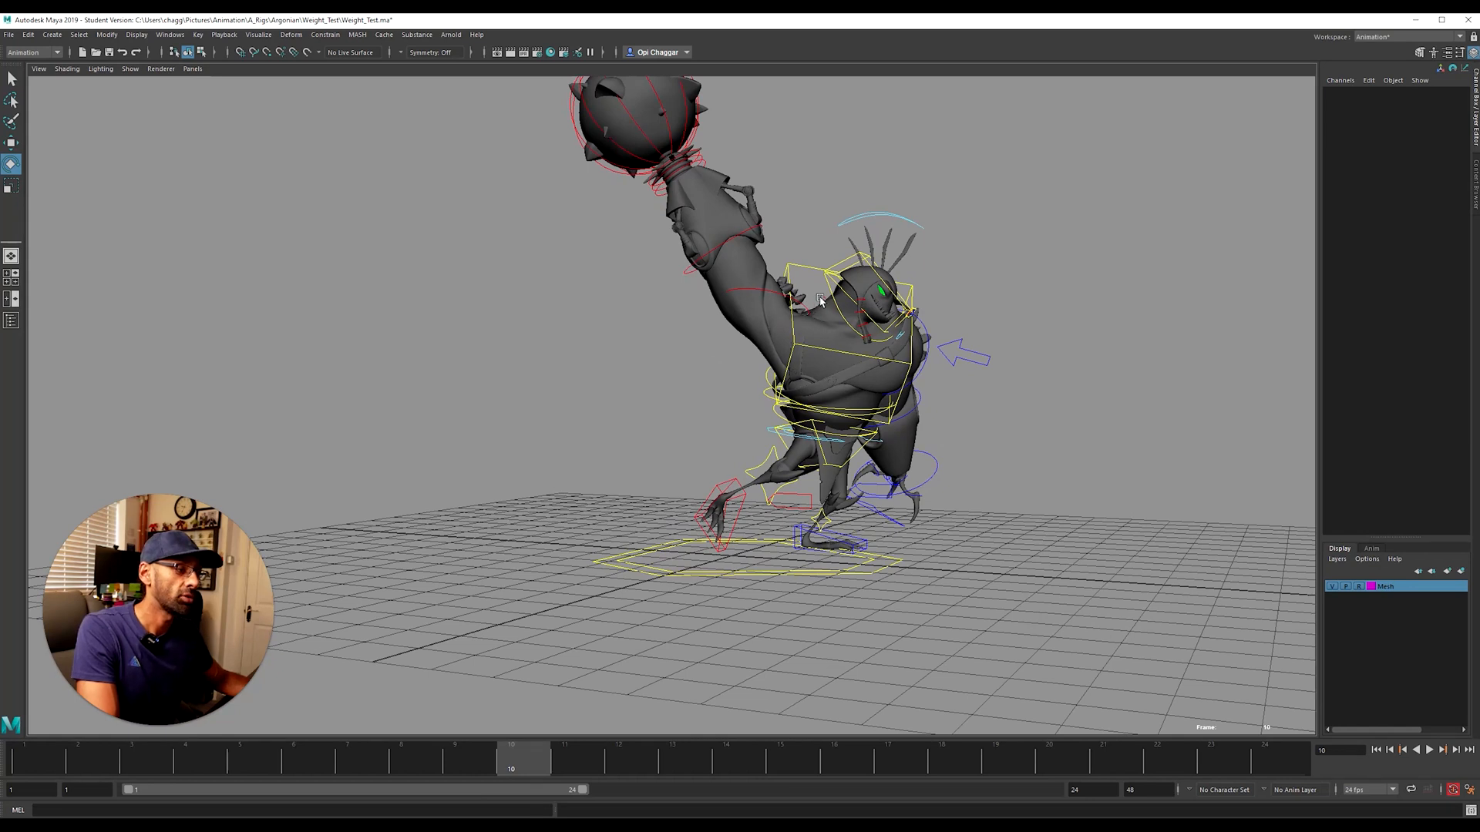
Step: Rotate the right shoulder control to about -23 in Rotate X and -68 in Rotate Y to lower the mace arm
click(820, 300)
drag(767, 233, 738, 381)
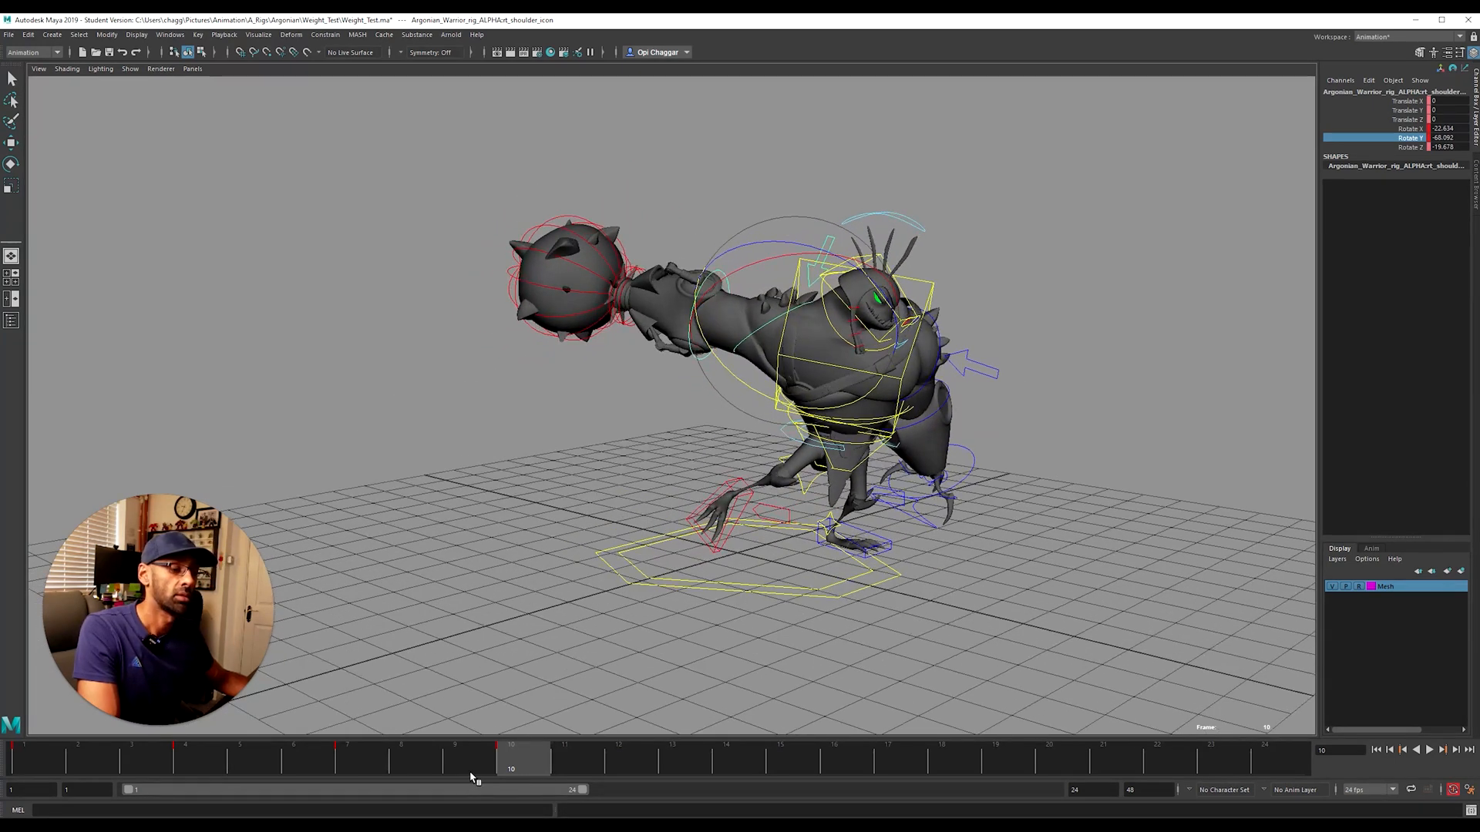
click(708, 385)
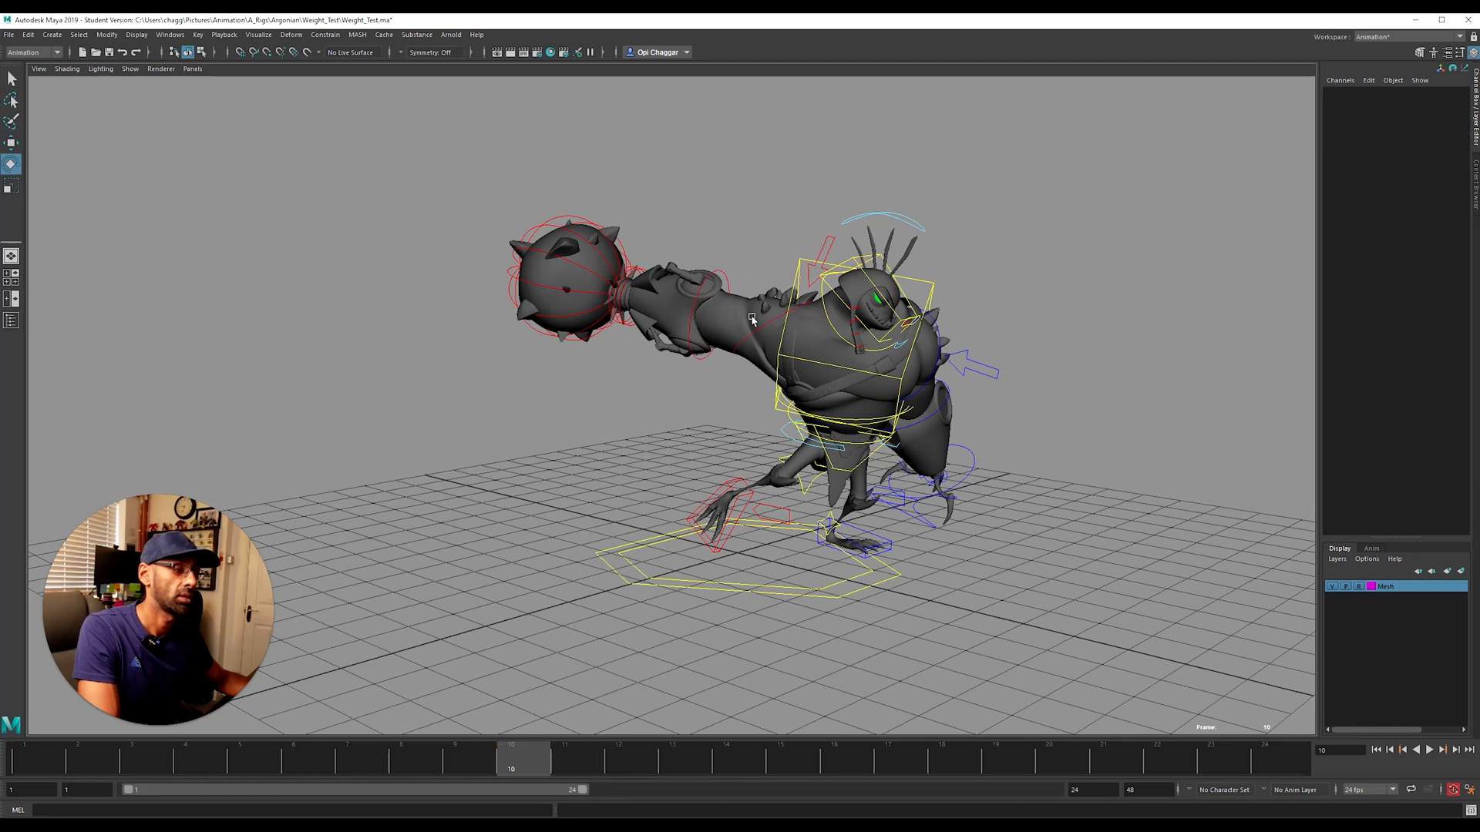
Step: Rotate the right forearm to about -40 in Rotate Y and the right upper arm to about 29 in Rotate X and -28 in Rotate Y
click(714, 274)
drag(719, 328, 783, 349)
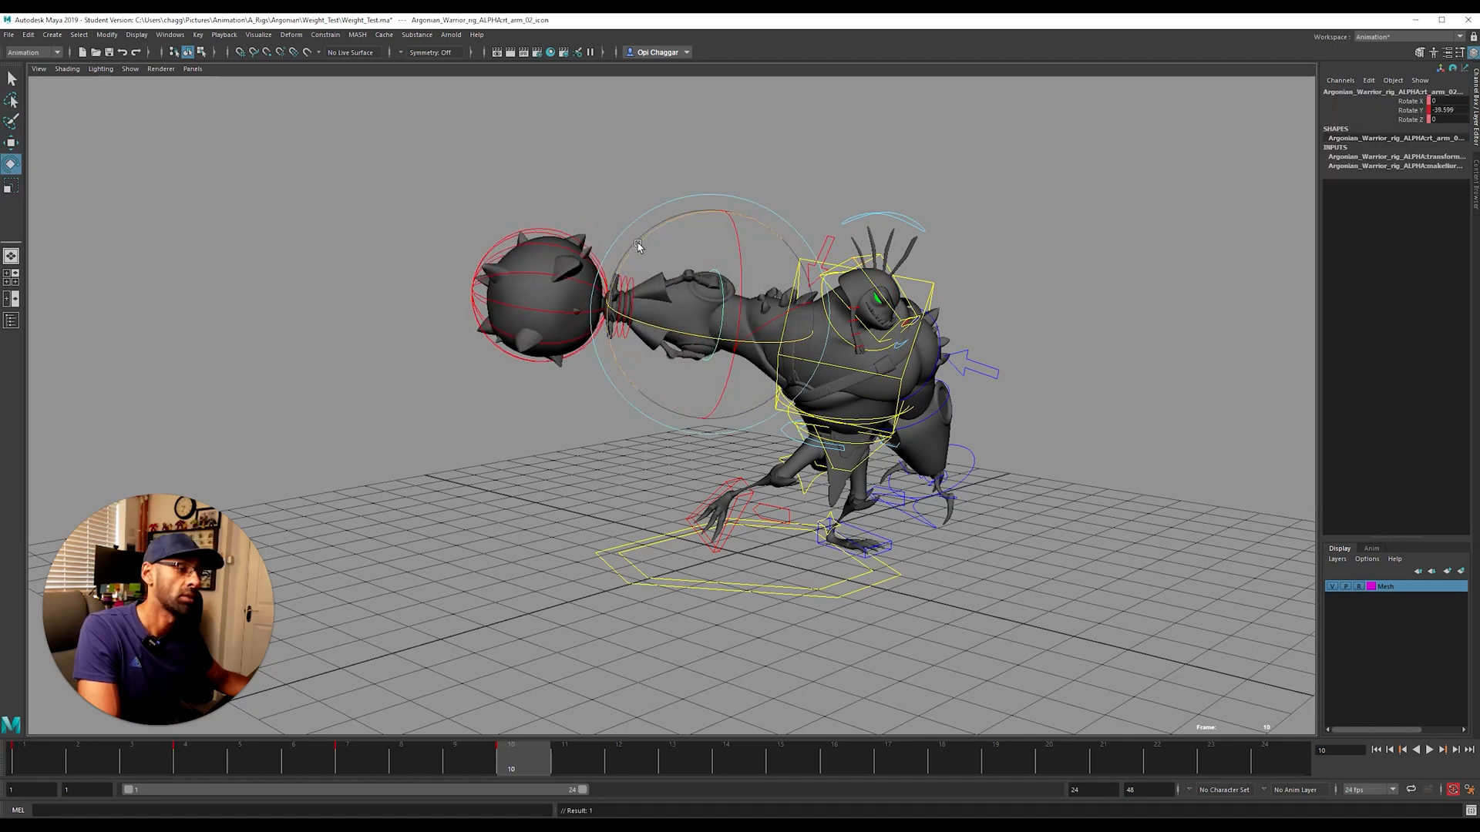
click(746, 373)
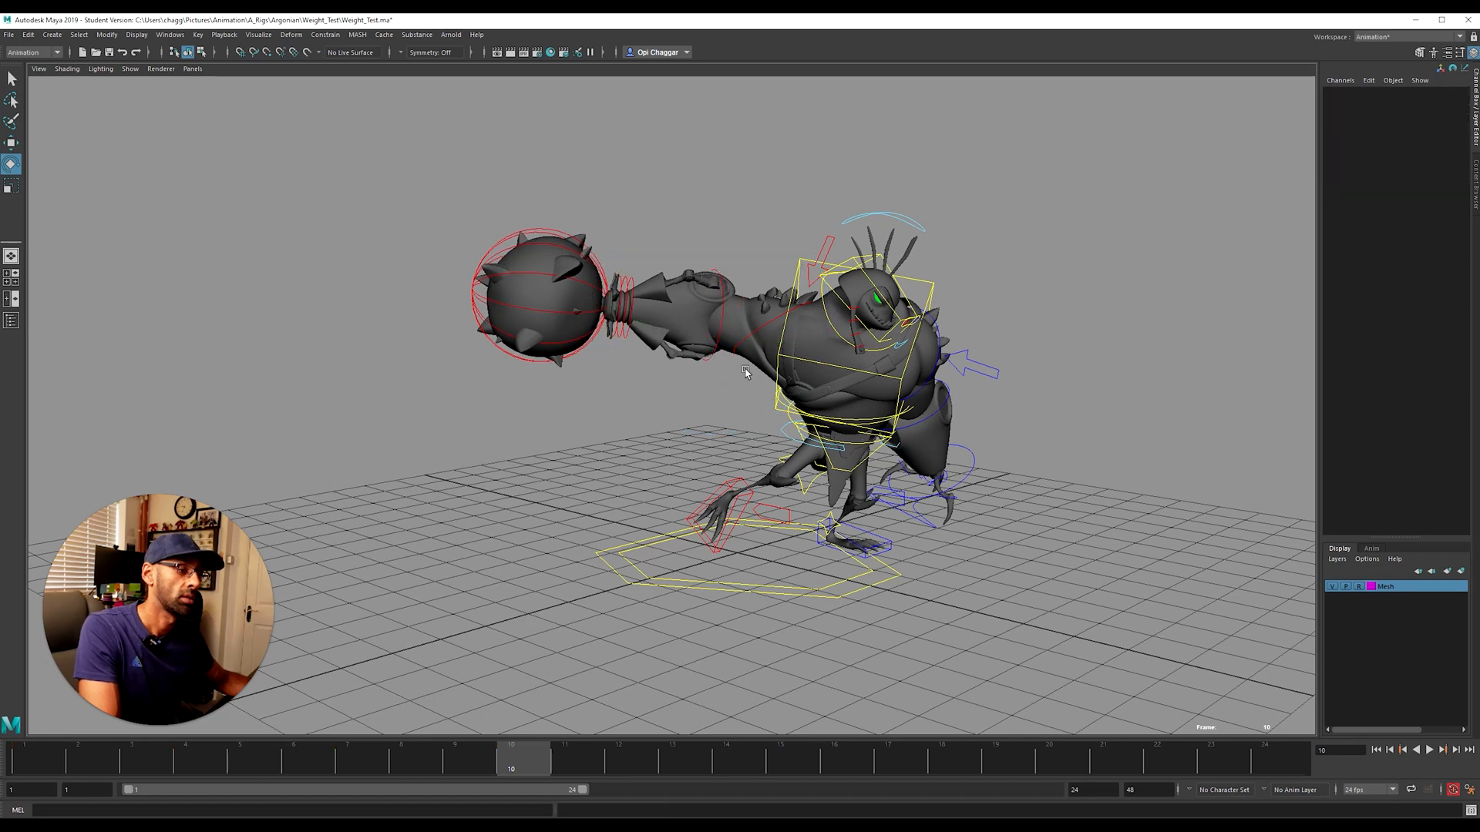
click(775, 319)
drag(754, 310, 677, 363)
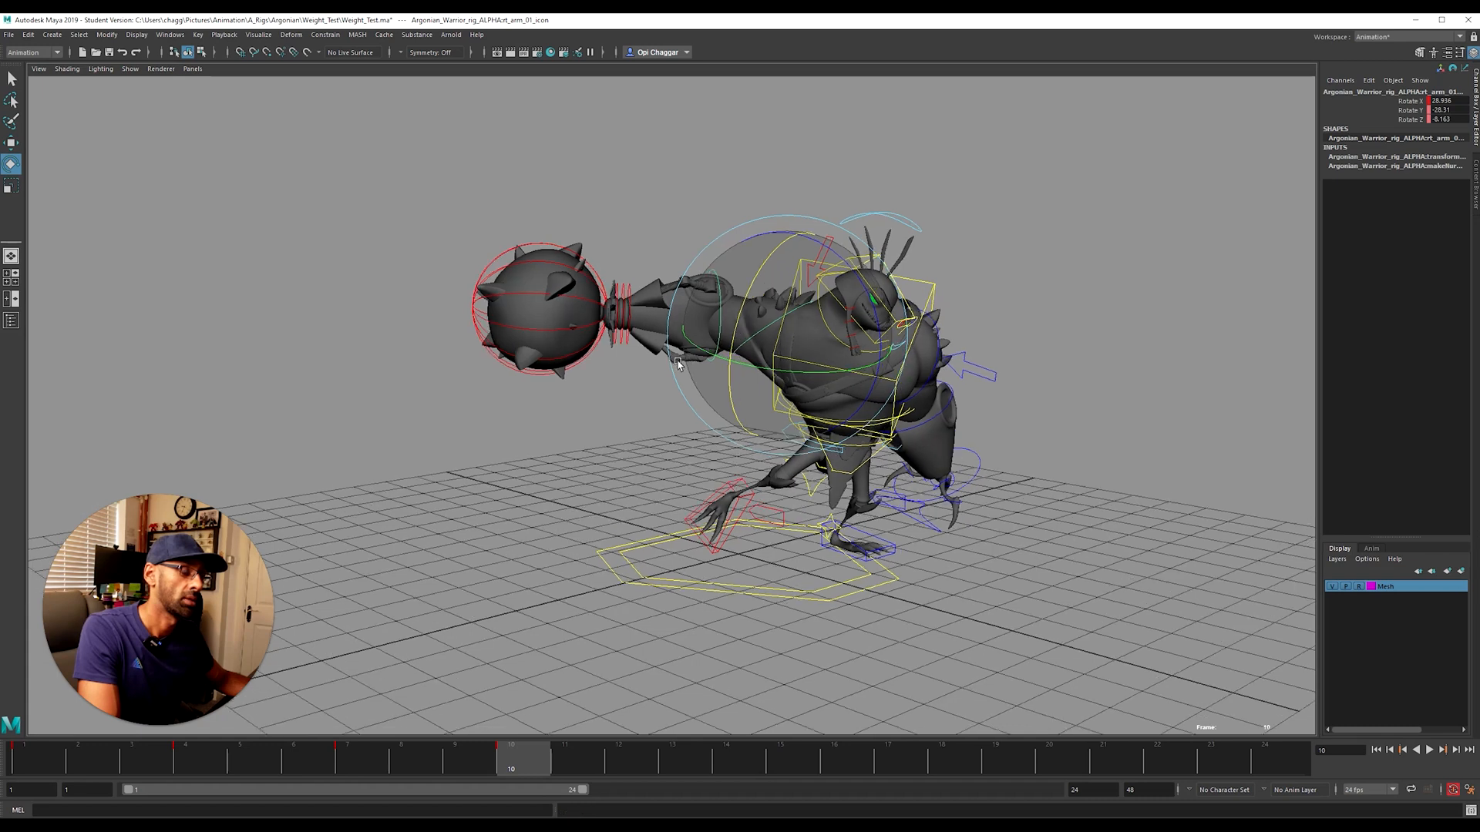
click(747, 192)
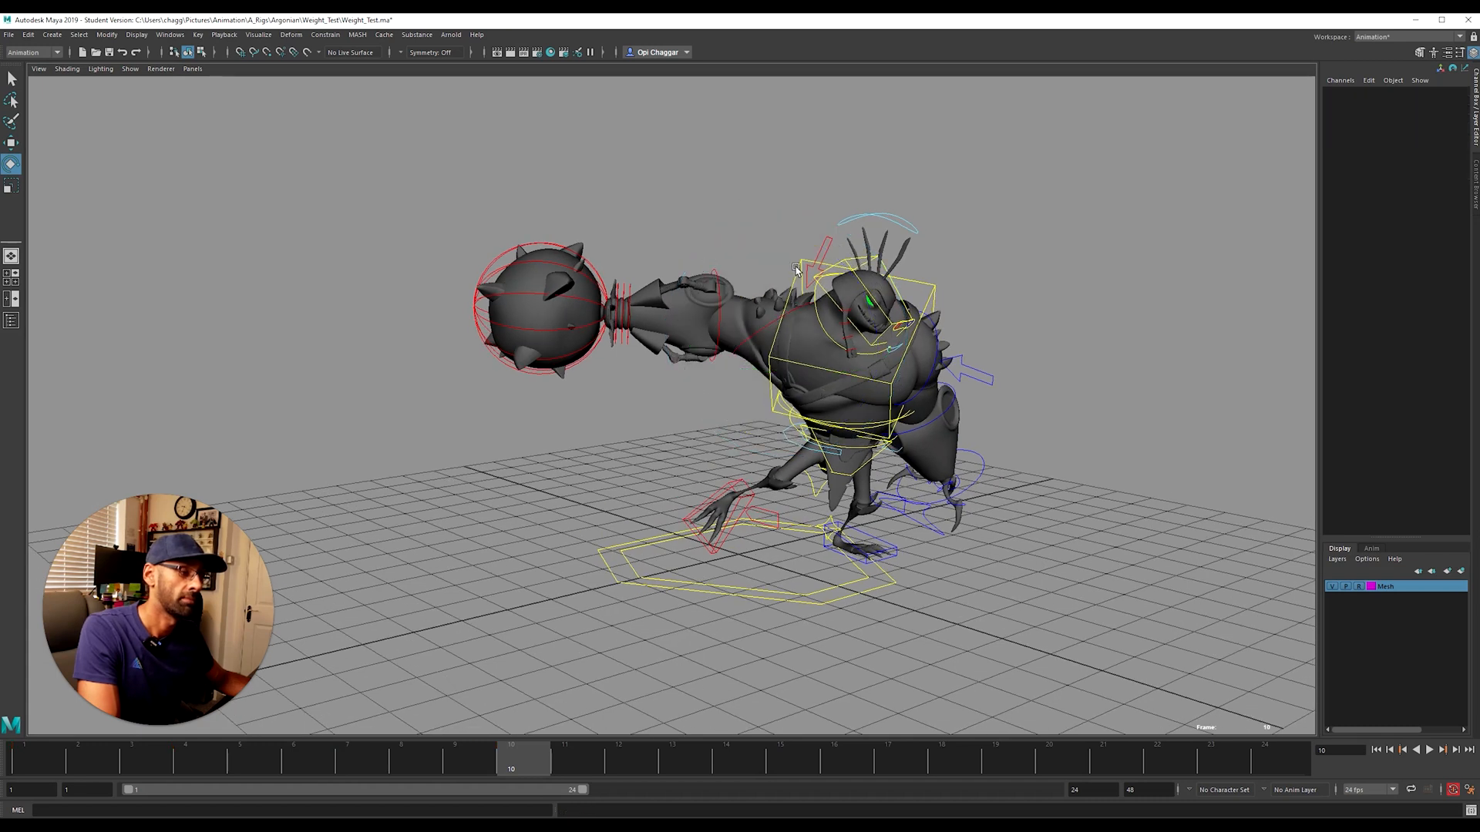
Step: Rotate the upper spine control to tilt the chest over and lift the mace arm diagonally upward
click(799, 276)
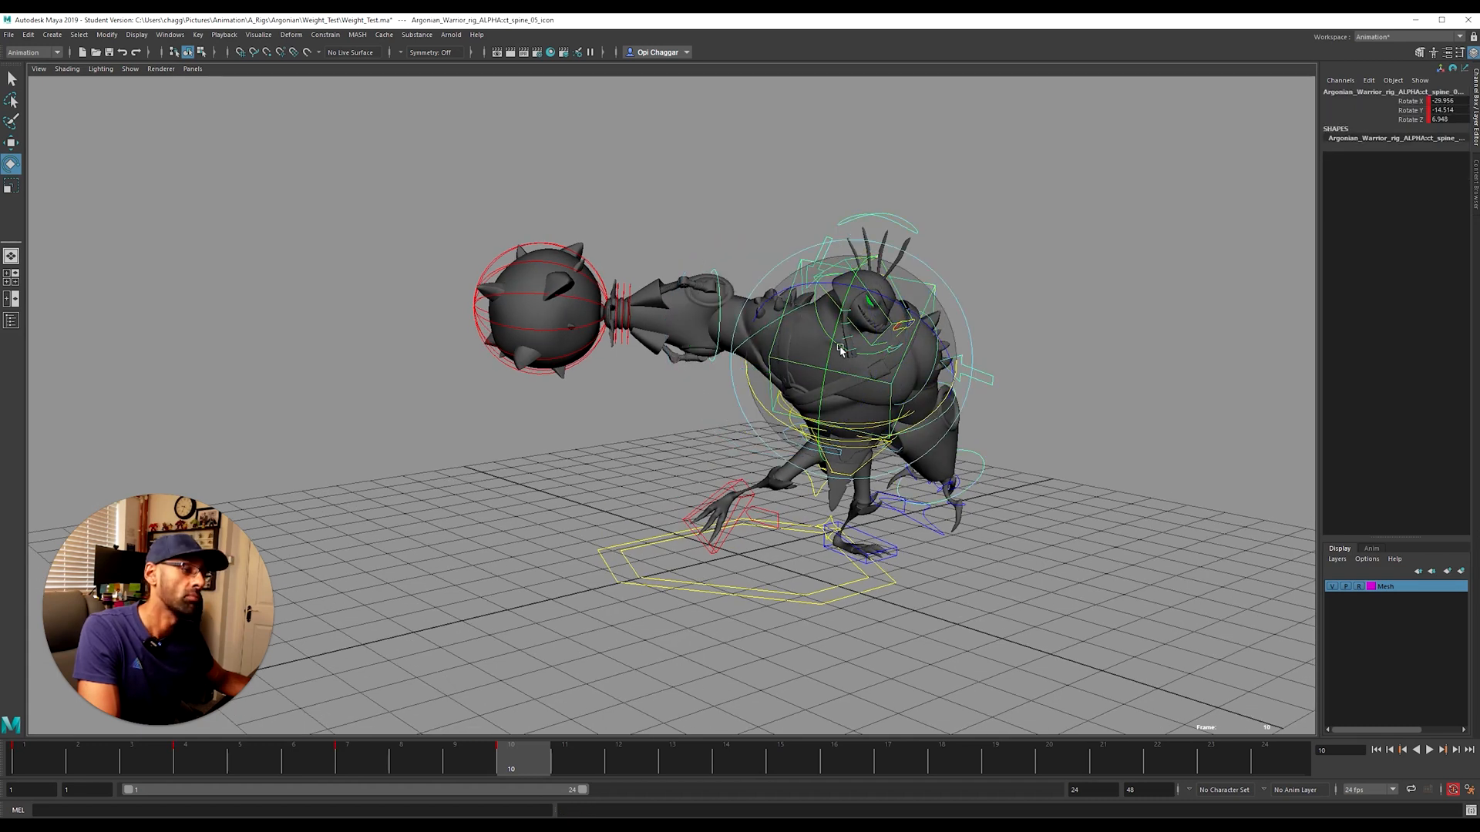
click(1415, 110)
drag(858, 443, 820, 421)
mouse_move(815, 295)
mouse_down()
mouse_move(824, 281)
mouse_move(826, 319)
mouse_up()
drag(812, 414, 799, 417)
click(1030, 396)
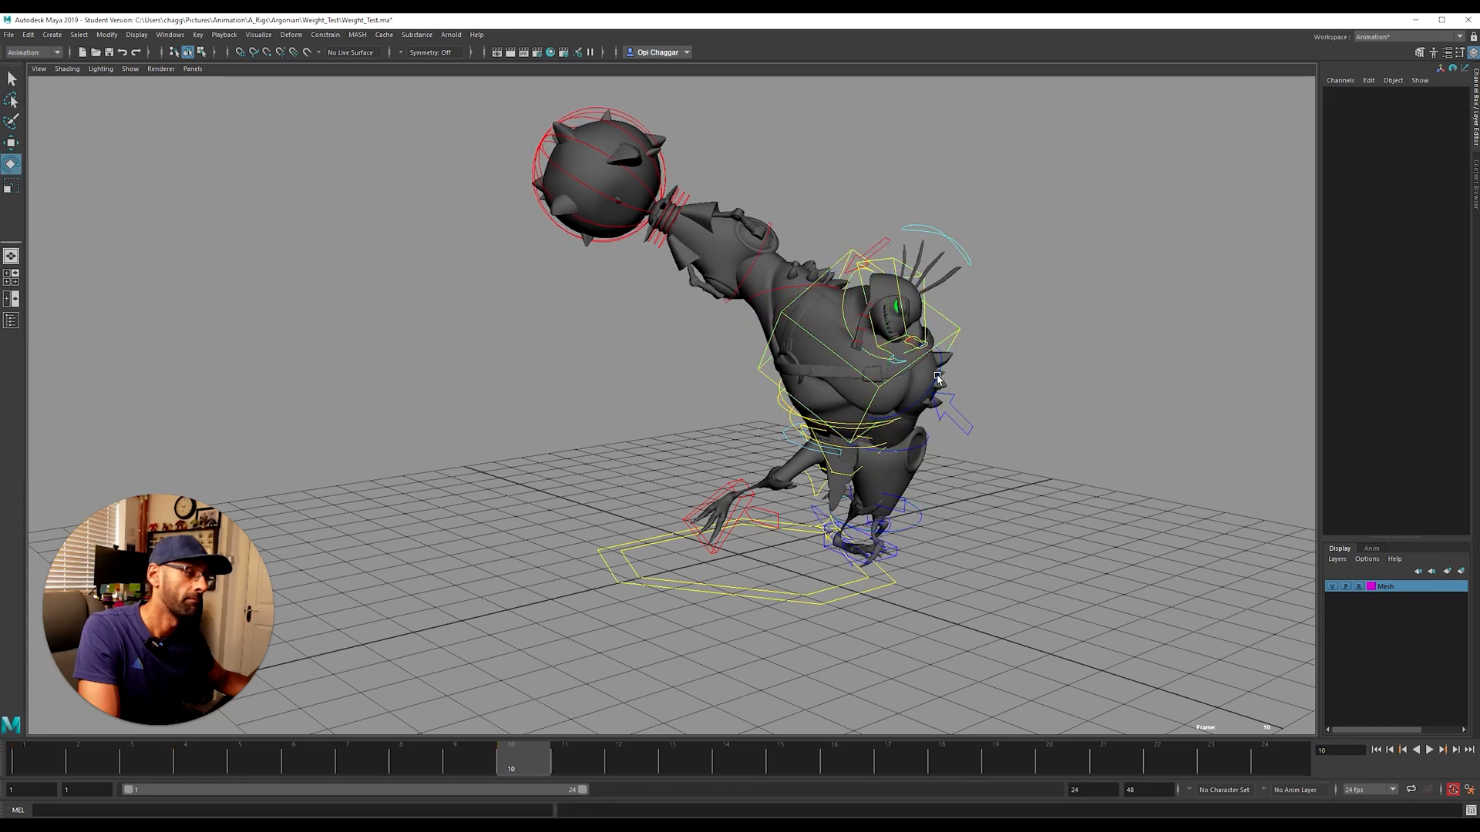
Step: Rotate the left shoulder control to swing the free arm outward, and bend the right forearm to about -18 in Rotate Y
click(973, 428)
drag(1004, 390, 760, 432)
click(838, 253)
alt+drag(838, 253, 738, 285)
click(757, 257)
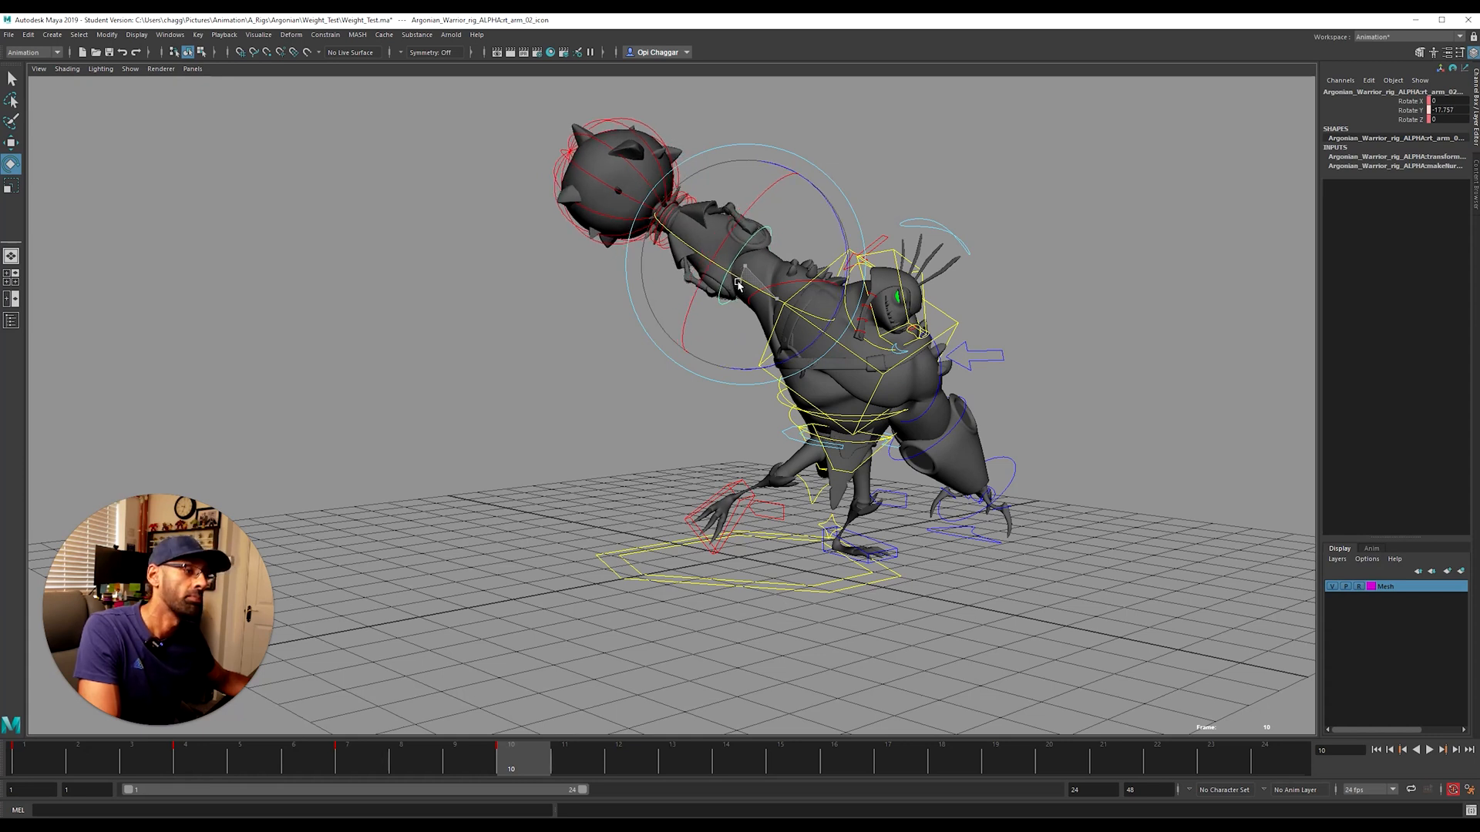
alt+drag(817, 285, 992, 306)
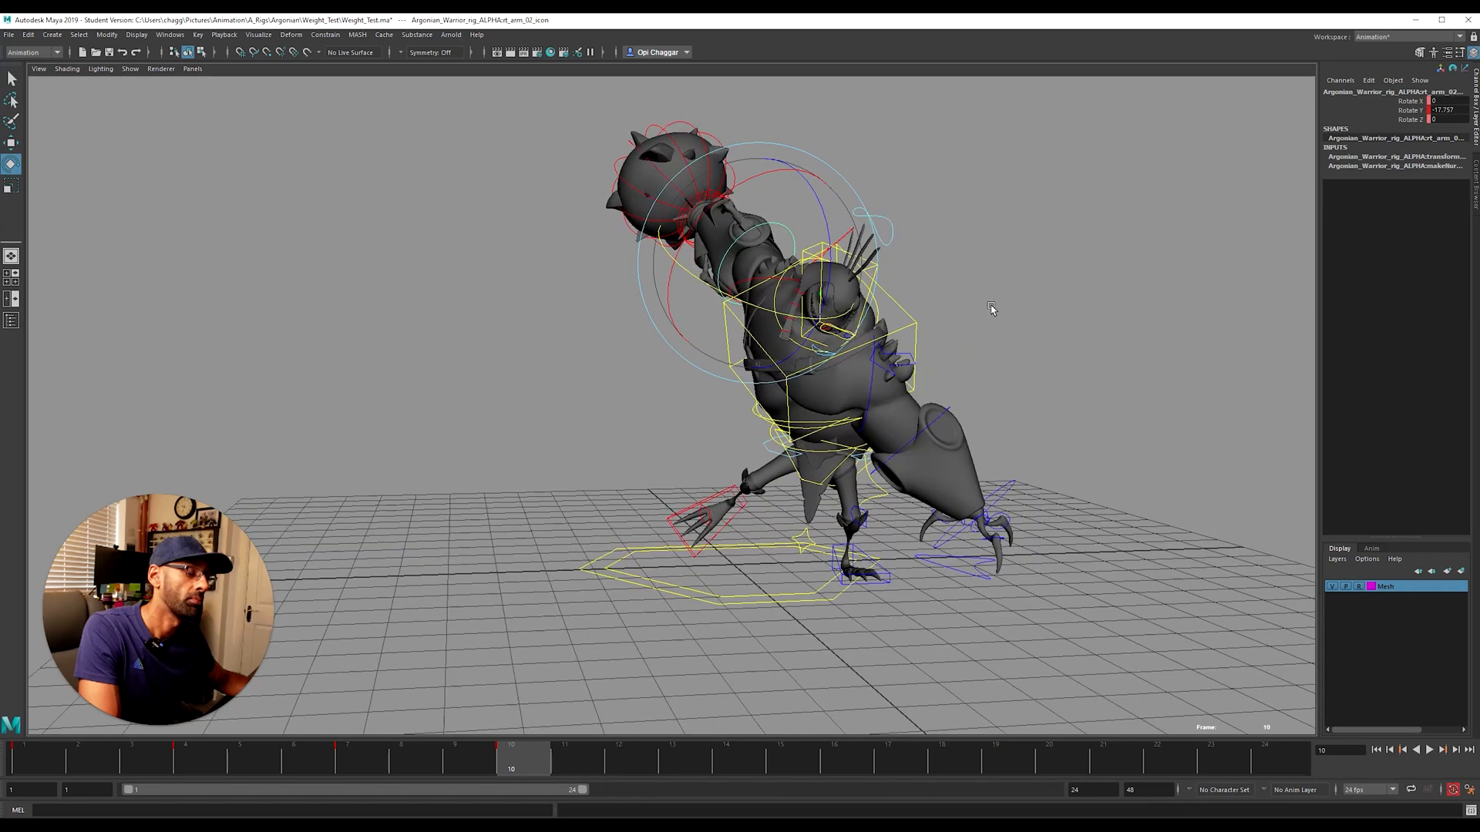
Step: Rotate the head control to level the head and face it forward against the torso's lean
alt+right_drag(758, 309, 1044, 261)
click(1070, 223)
click(985, 256)
alt+drag(985, 269, 885, 175)
click(895, 170)
drag(917, 235, 774, 409)
Step: Move the left foot control slightly sideways to adjust the supporting foot's placement
alt+drag(897, 557, 881, 582)
click(859, 586)
key(w)
mouse_move(871, 522)
mouse_down()
mouse_move(908, 522)
mouse_move(891, 522)
mouse_up()
click(794, 428)
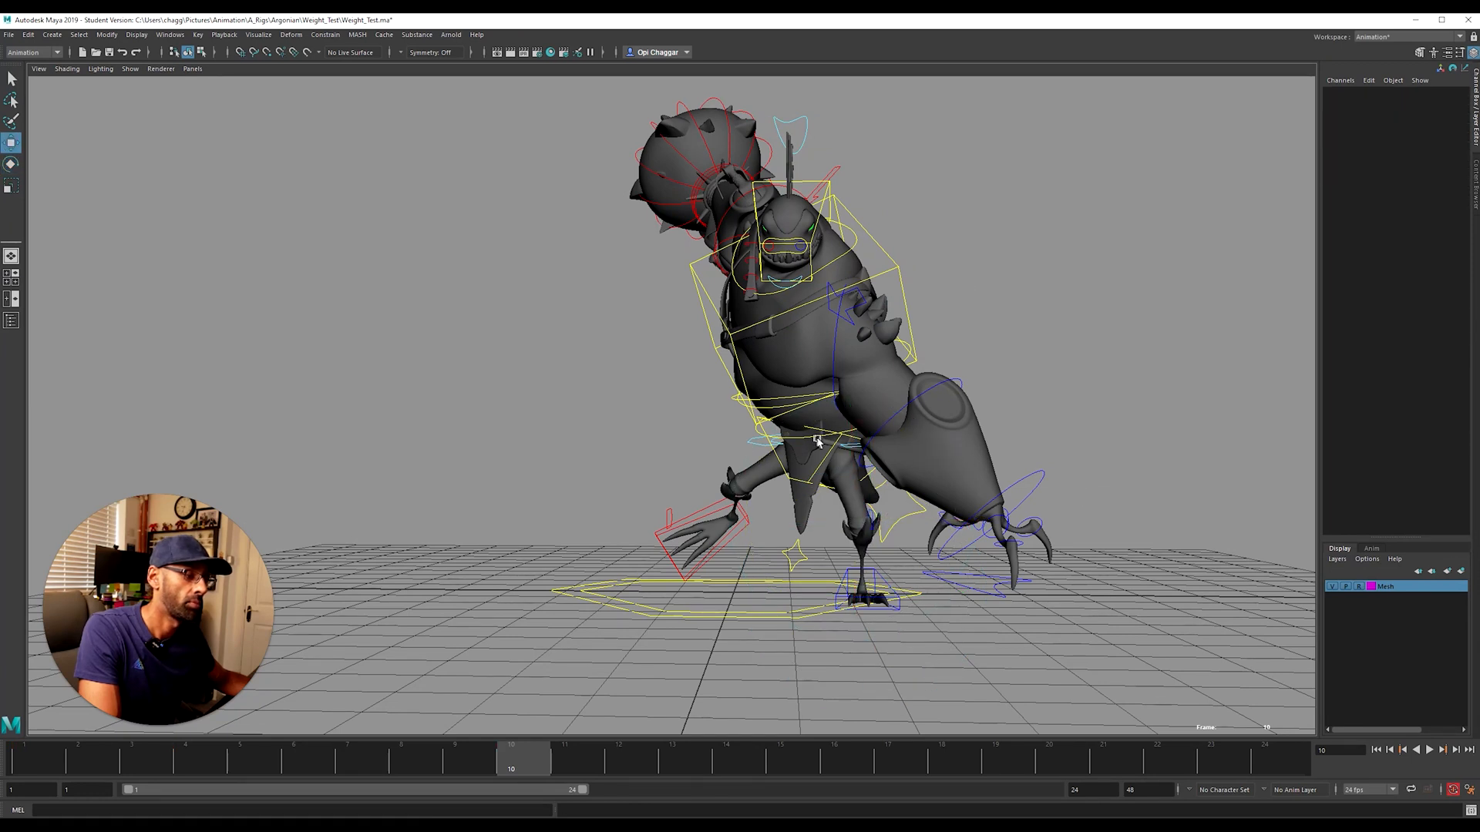
Step: Shift the COG control over the supporting foot and rotate it to about 6, -20 and -5 in Rotate X, Y and Z
click(794, 447)
drag(880, 442, 885, 436)
key(e)
drag(936, 367, 944, 377)
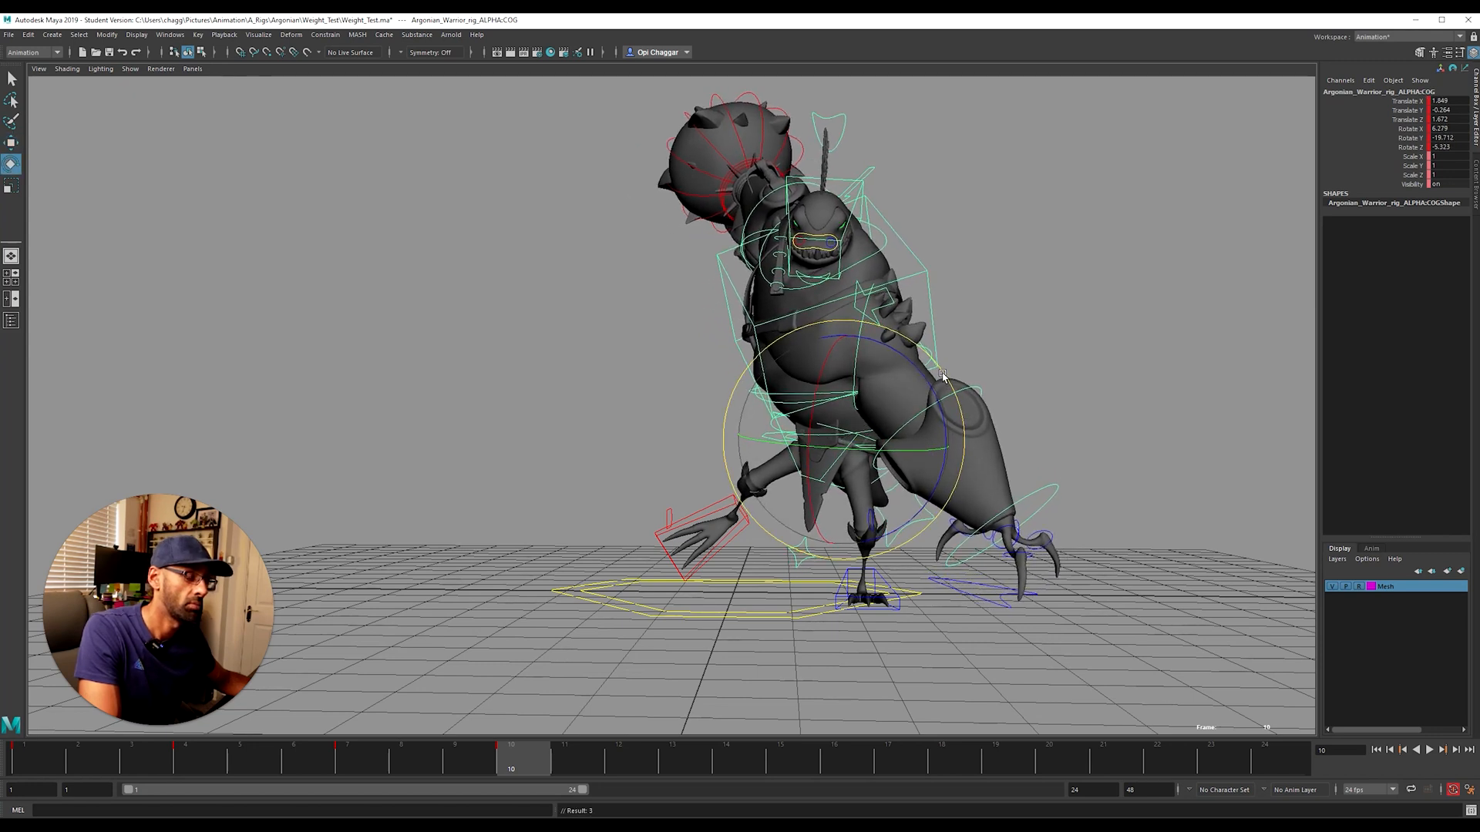
click(1060, 345)
Step: Select all of the rig's controls and key the full pose at frame 10
alt+drag(717, 474, 730, 486)
click(728, 544)
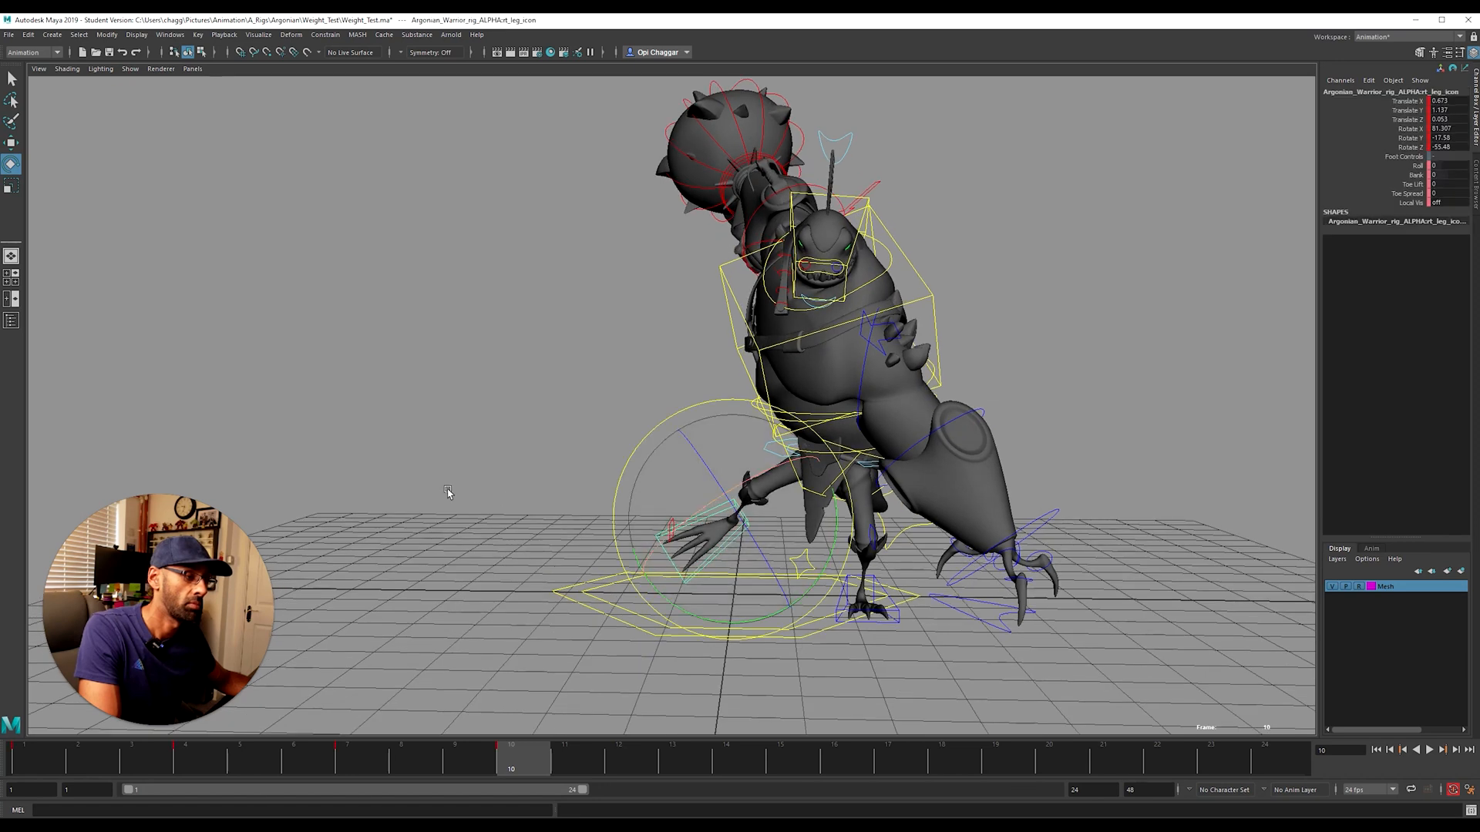
alt+drag(449, 491, 590, 459)
alt+right_drag(589, 459, 432, 447)
alt+drag(431, 447, 358, 441)
alt+drag(465, 404, 516, 350)
drag(539, 162, 1011, 625)
mouse_move(934, 596)
alt+mouse_down()
mouse_move(955, 584)
mouse_move(937, 586)
alt+mouse_up()
key(w)
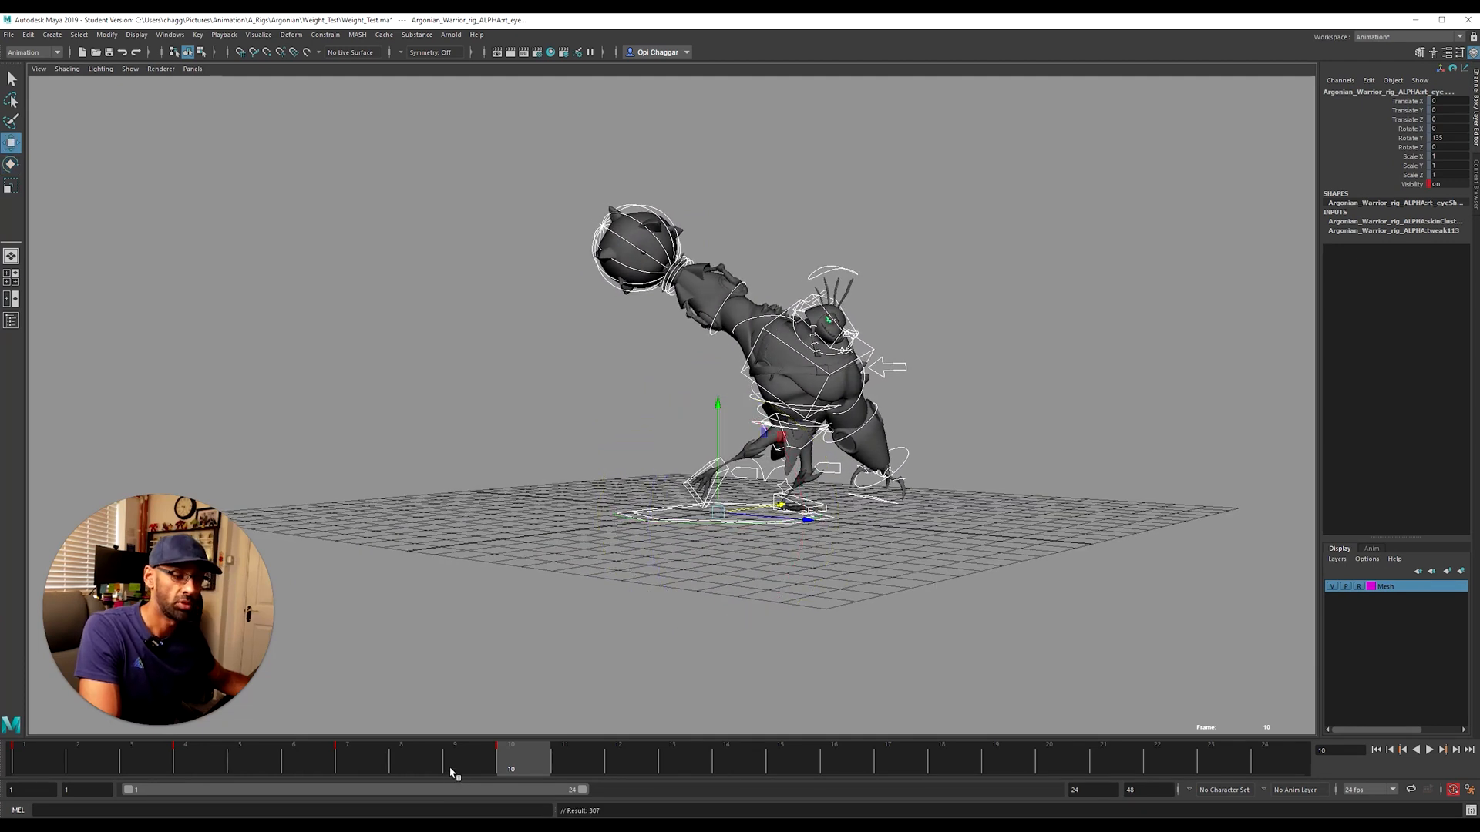
Step: Play back the blocking and scrub between frames 9 and 10 to examine the swing's timing
key(alt+v)
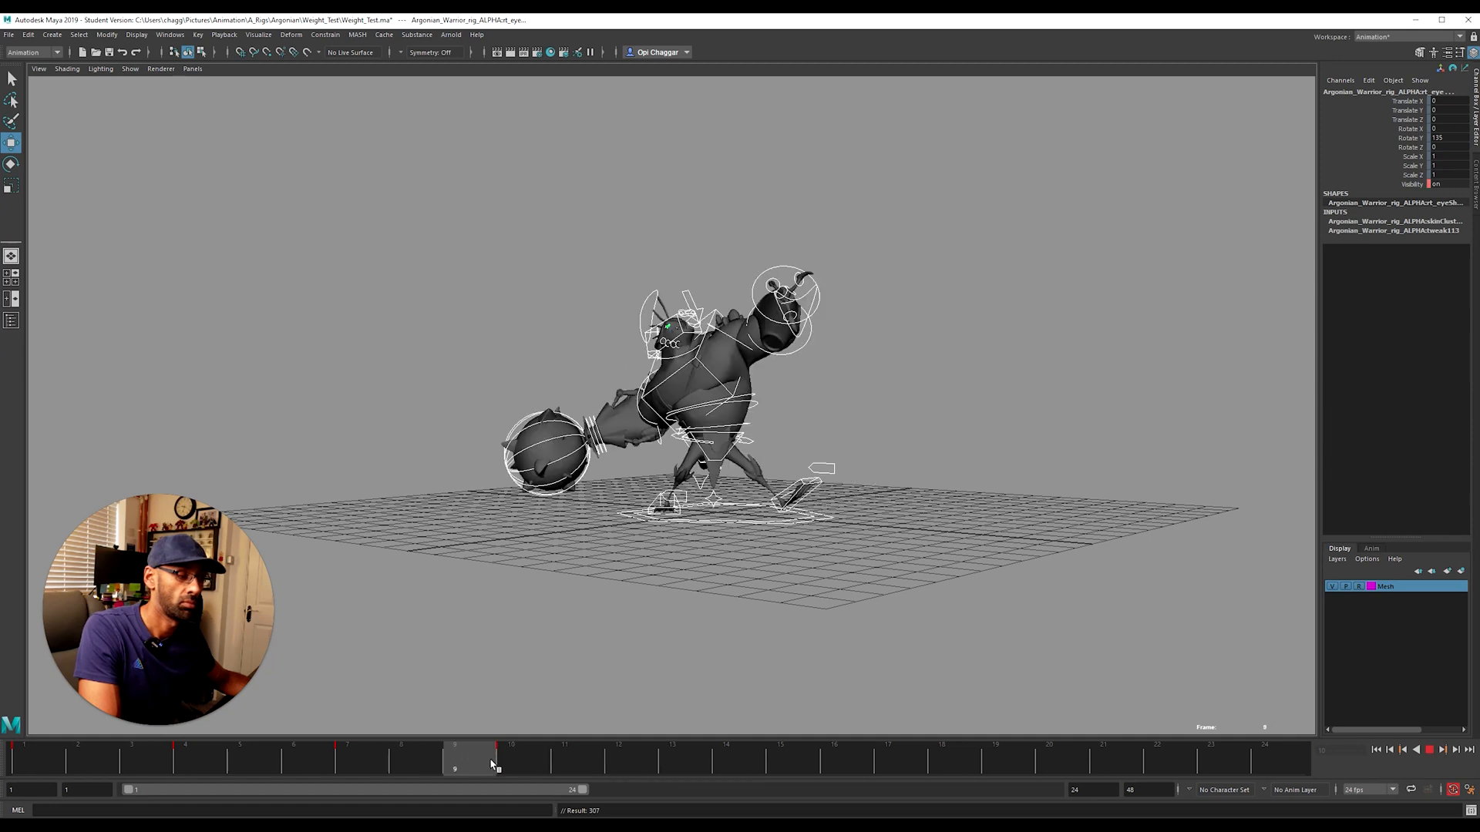
mouse_move(482, 745)
mouse_down()
mouse_move(545, 751)
mouse_move(493, 747)
mouse_move(506, 750)
mouse_up()
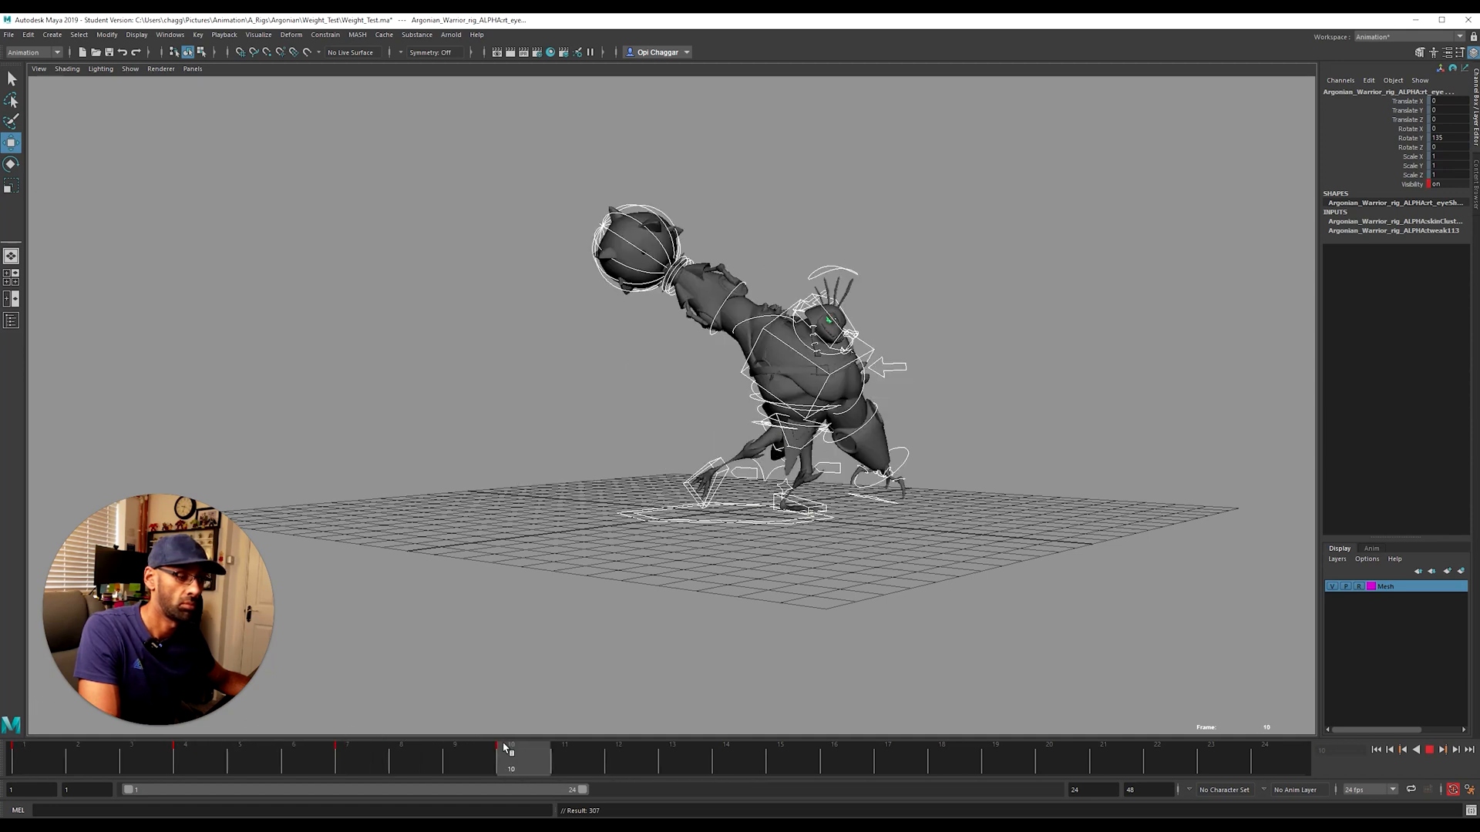
alt+drag(1011, 515, 1039, 524)
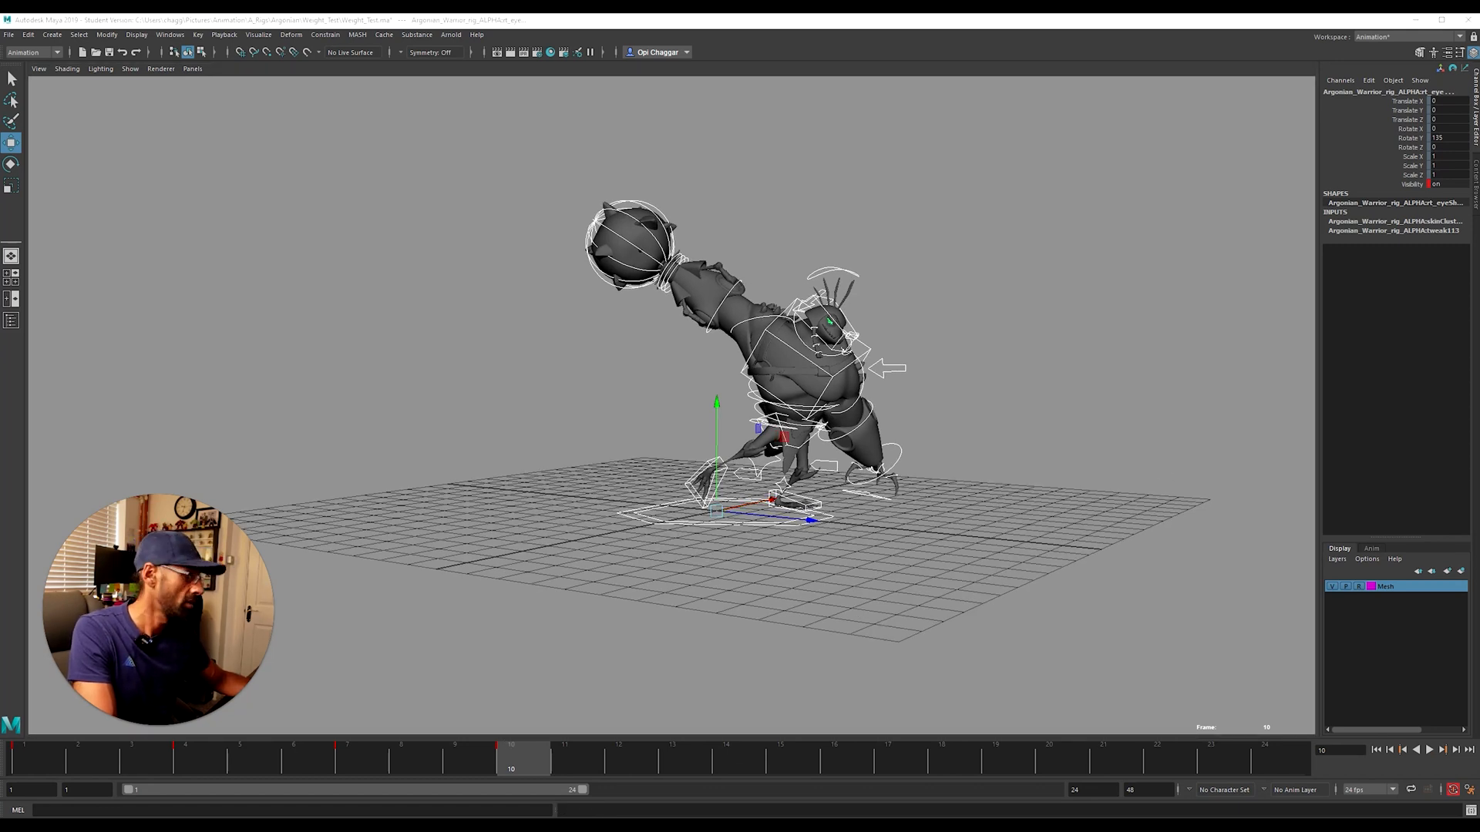
Step: Move the frame 10 pose to frame 13 and key an in-between pose for all controls at frame 10
drag(335, 762, 713, 779)
shift+click(512, 772)
key(alt+v)
drag(572, 774, 517, 772)
key(alt+v)
key(s)
key(e)
key(w)
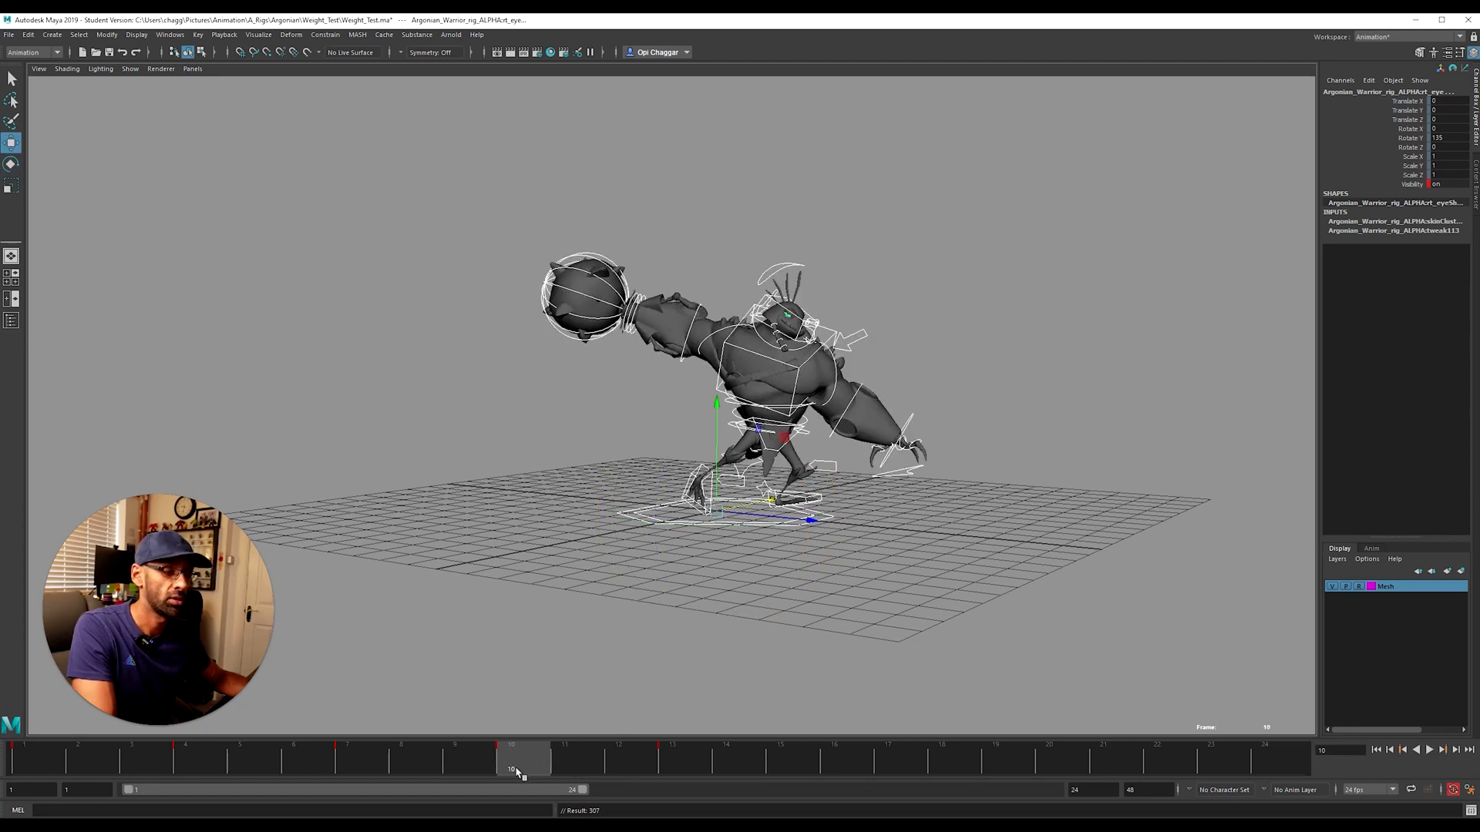
Step: Play back and scrub the swing through frame 13 to check the timing of the added in-between
key(alt+v)
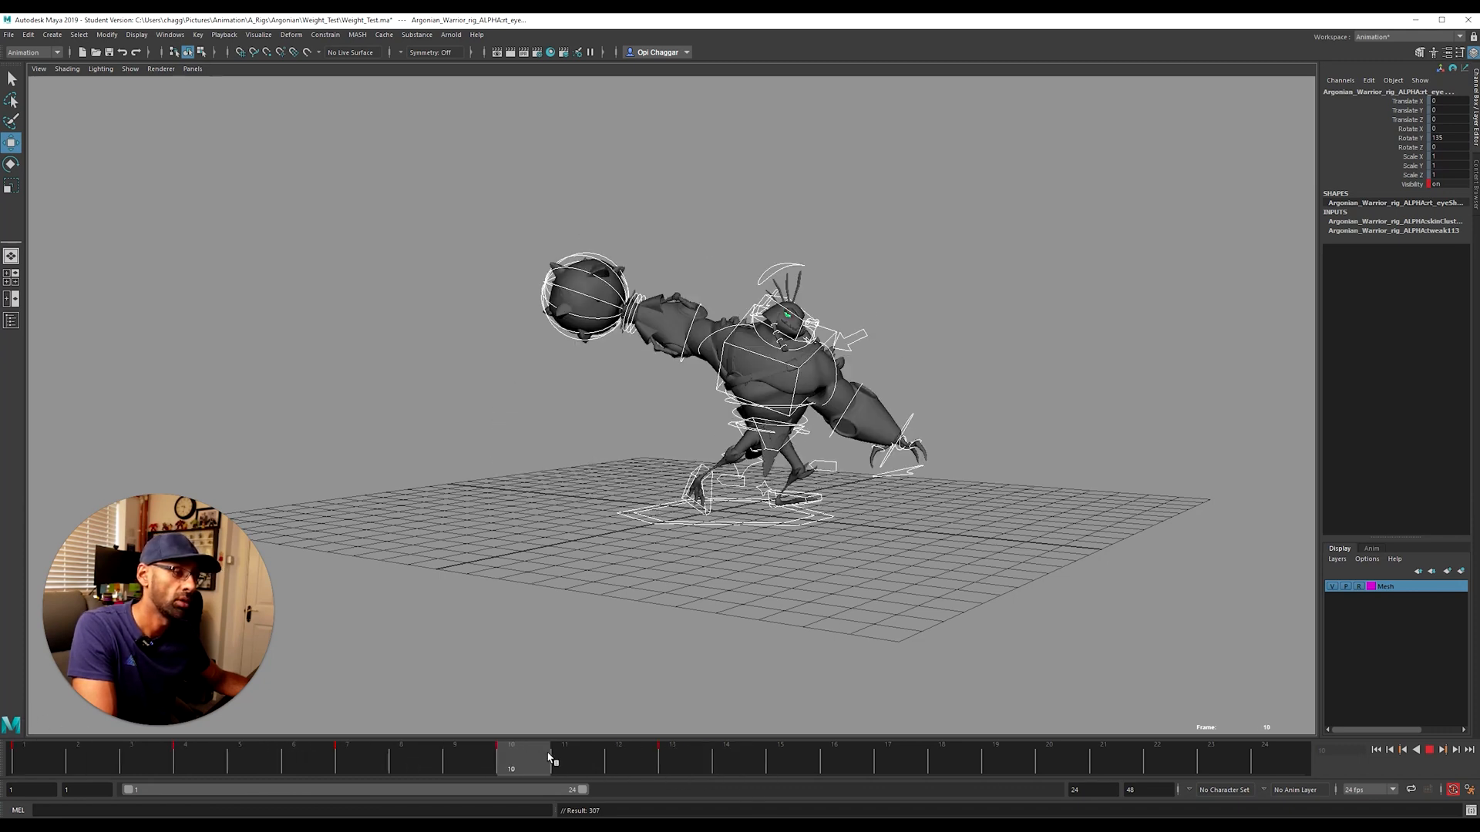
drag(632, 753, 671, 766)
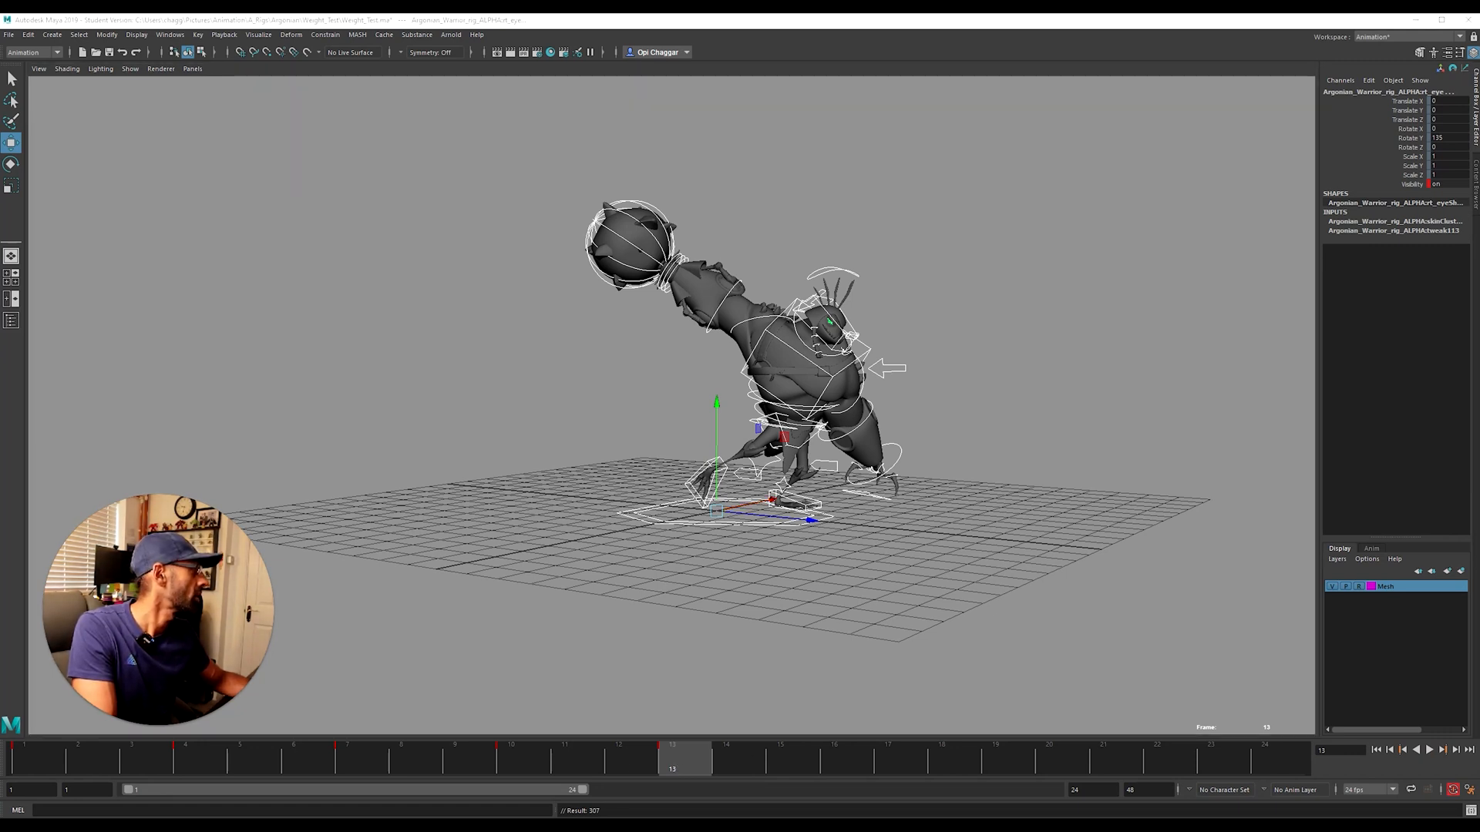
key(alt+v)
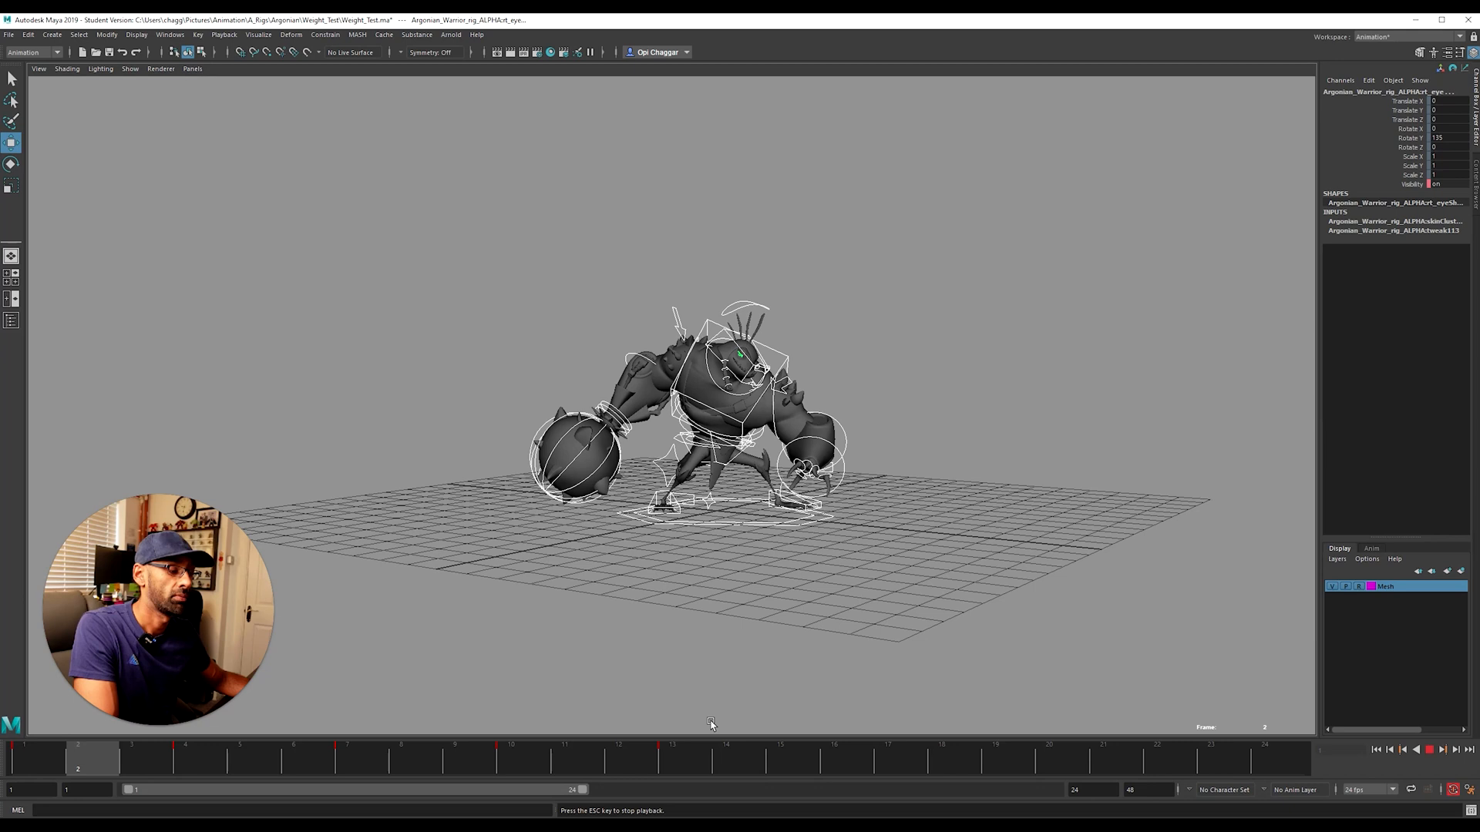
alt+drag(814, 662, 781, 650)
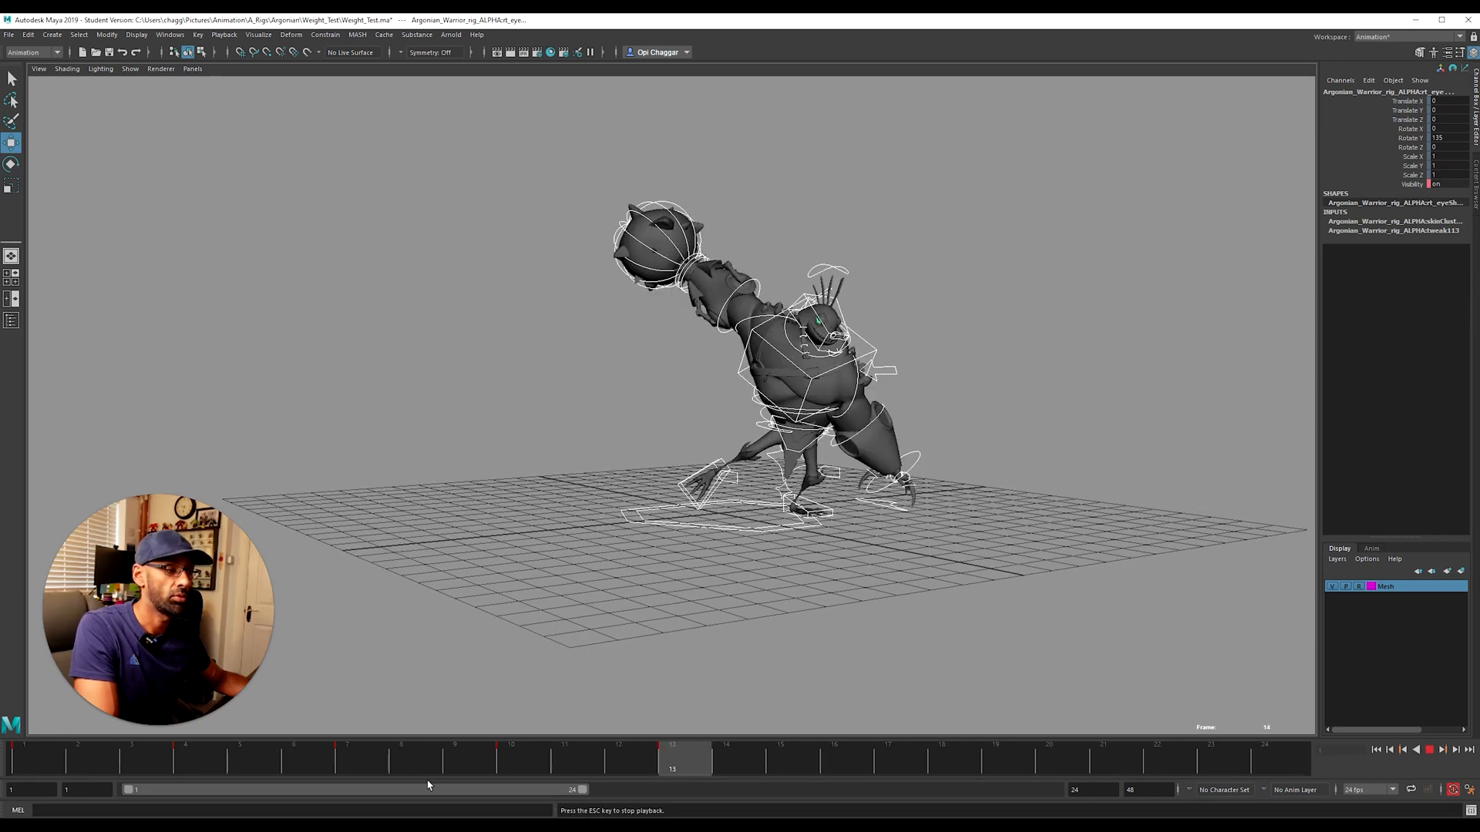
Step: Go to frame 16 and rotate the COG control to about 84 degrees in Y, turning the warrior's whole body
drag(270, 776, 843, 772)
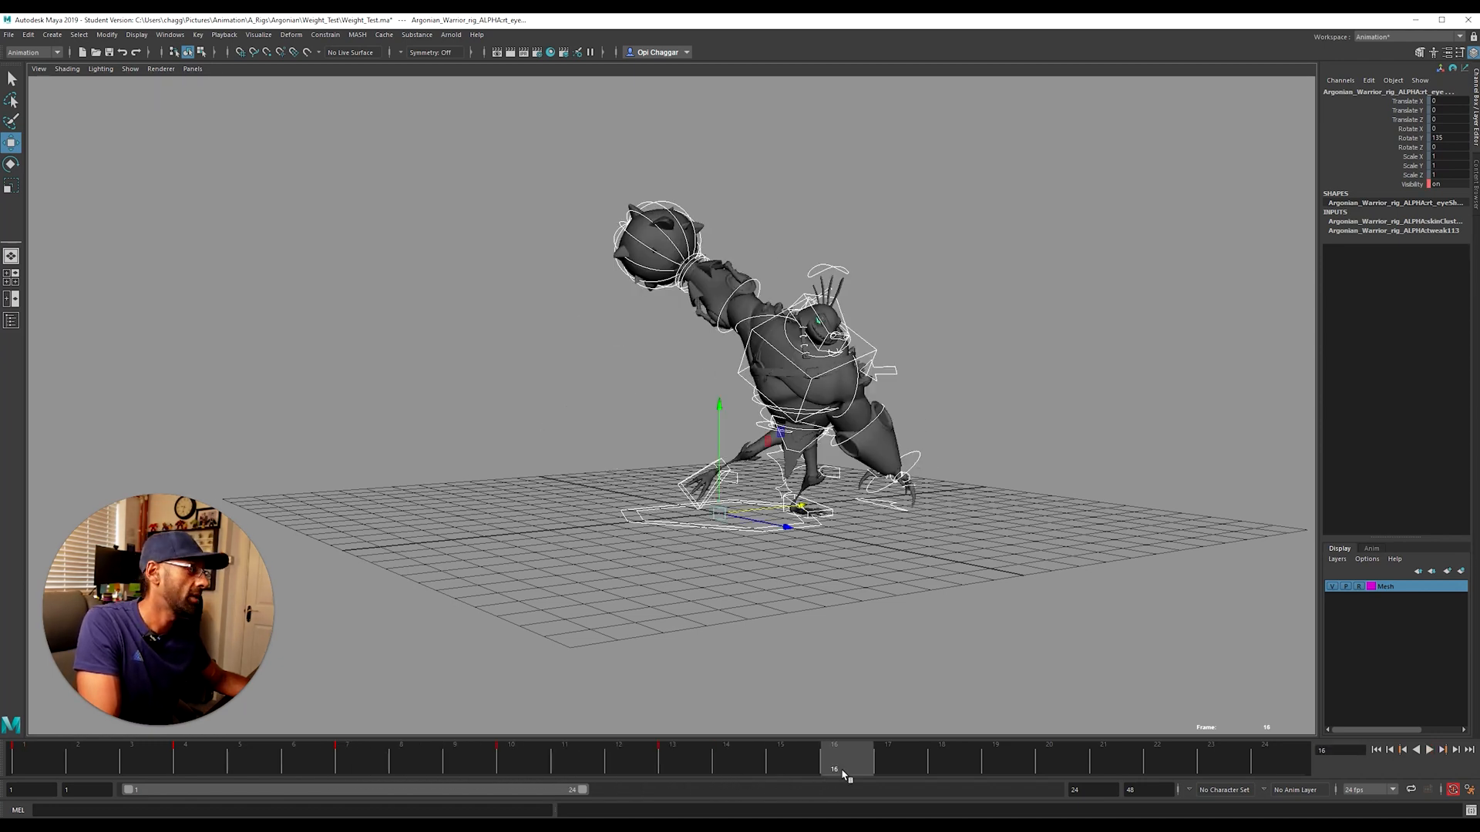
alt+drag(925, 570, 961, 540)
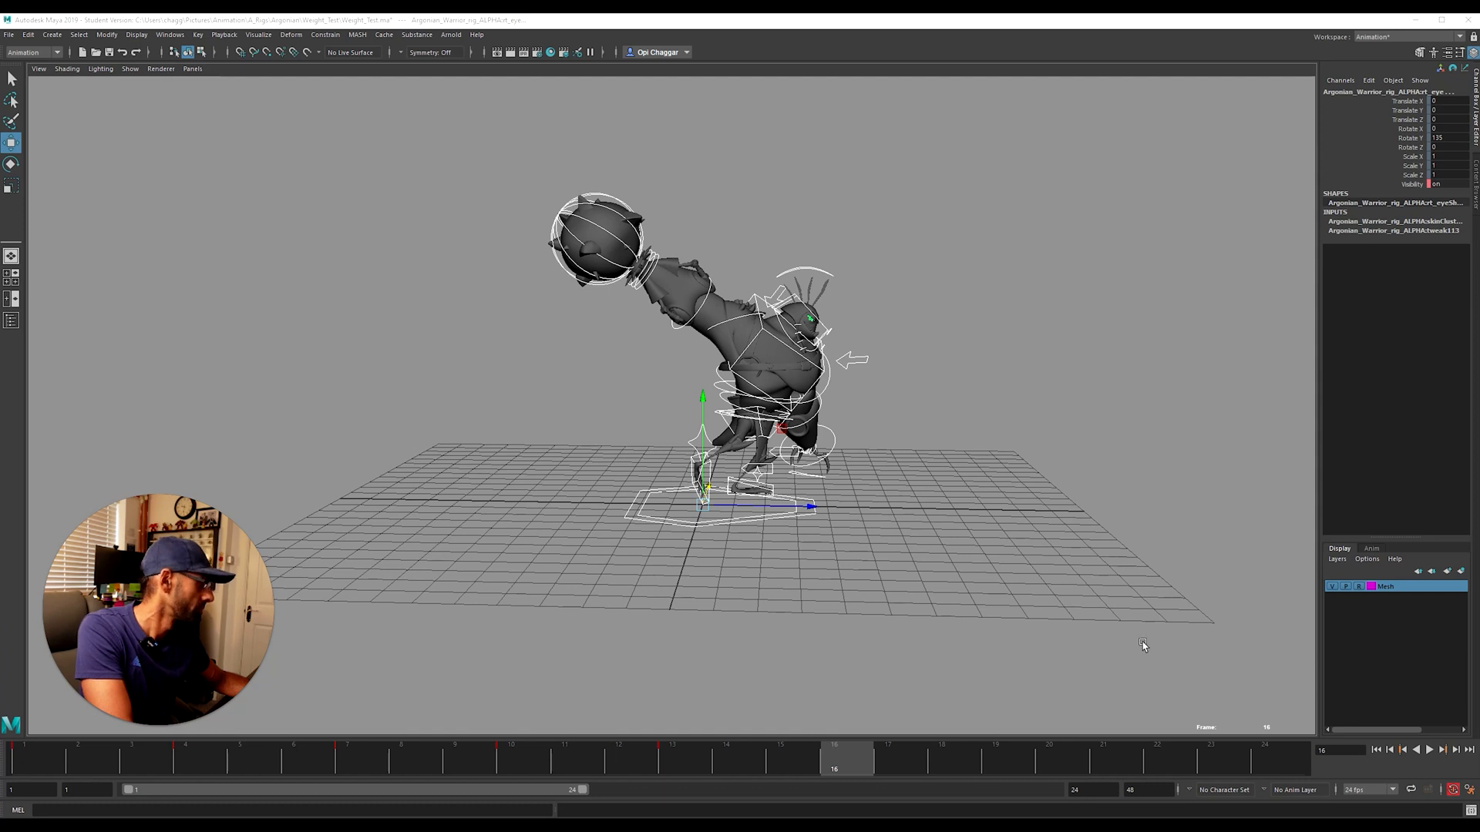
alt+drag(793, 573, 755, 557)
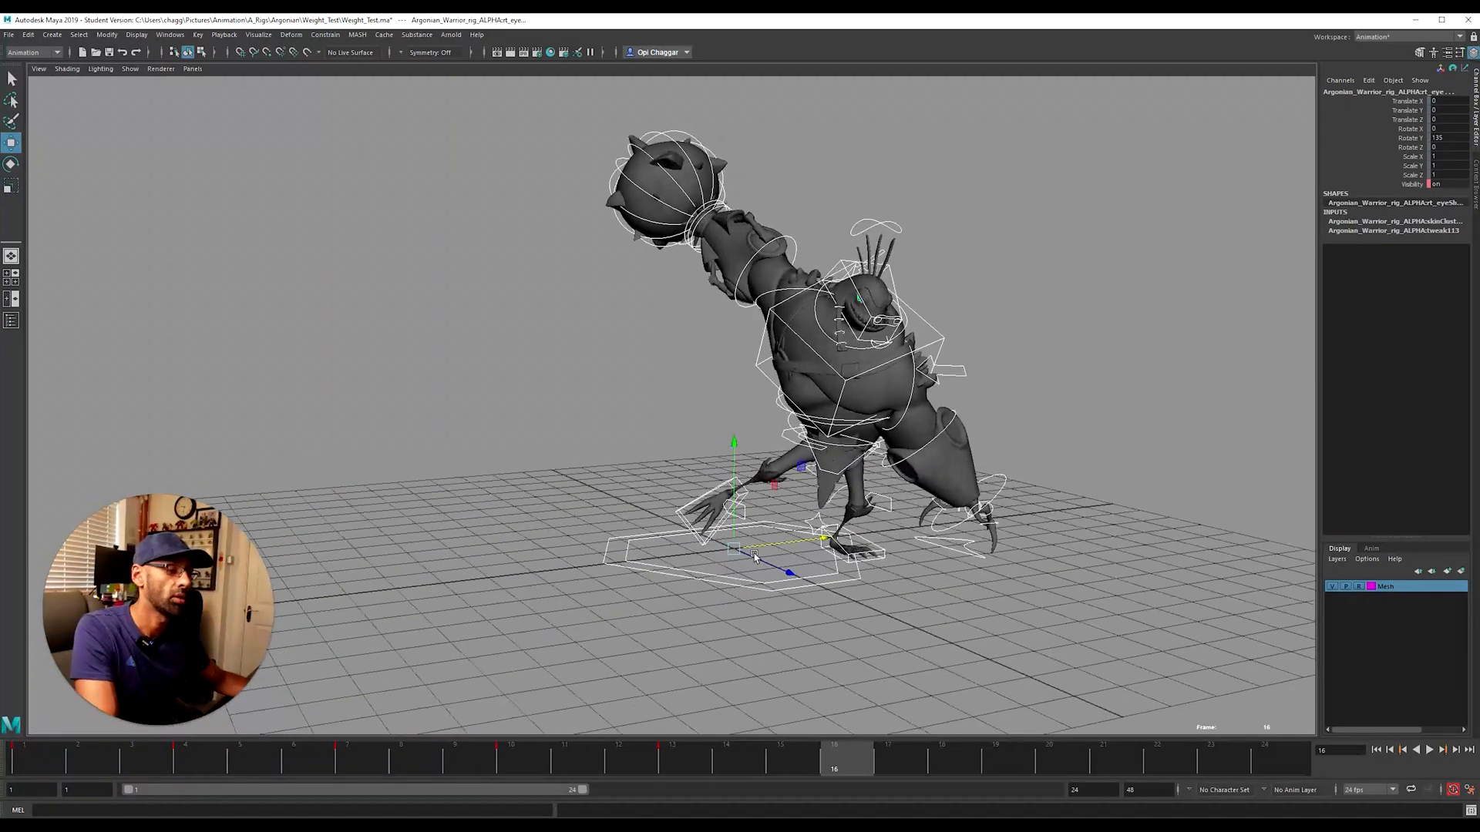
click(785, 437)
alt+drag(785, 437, 714, 485)
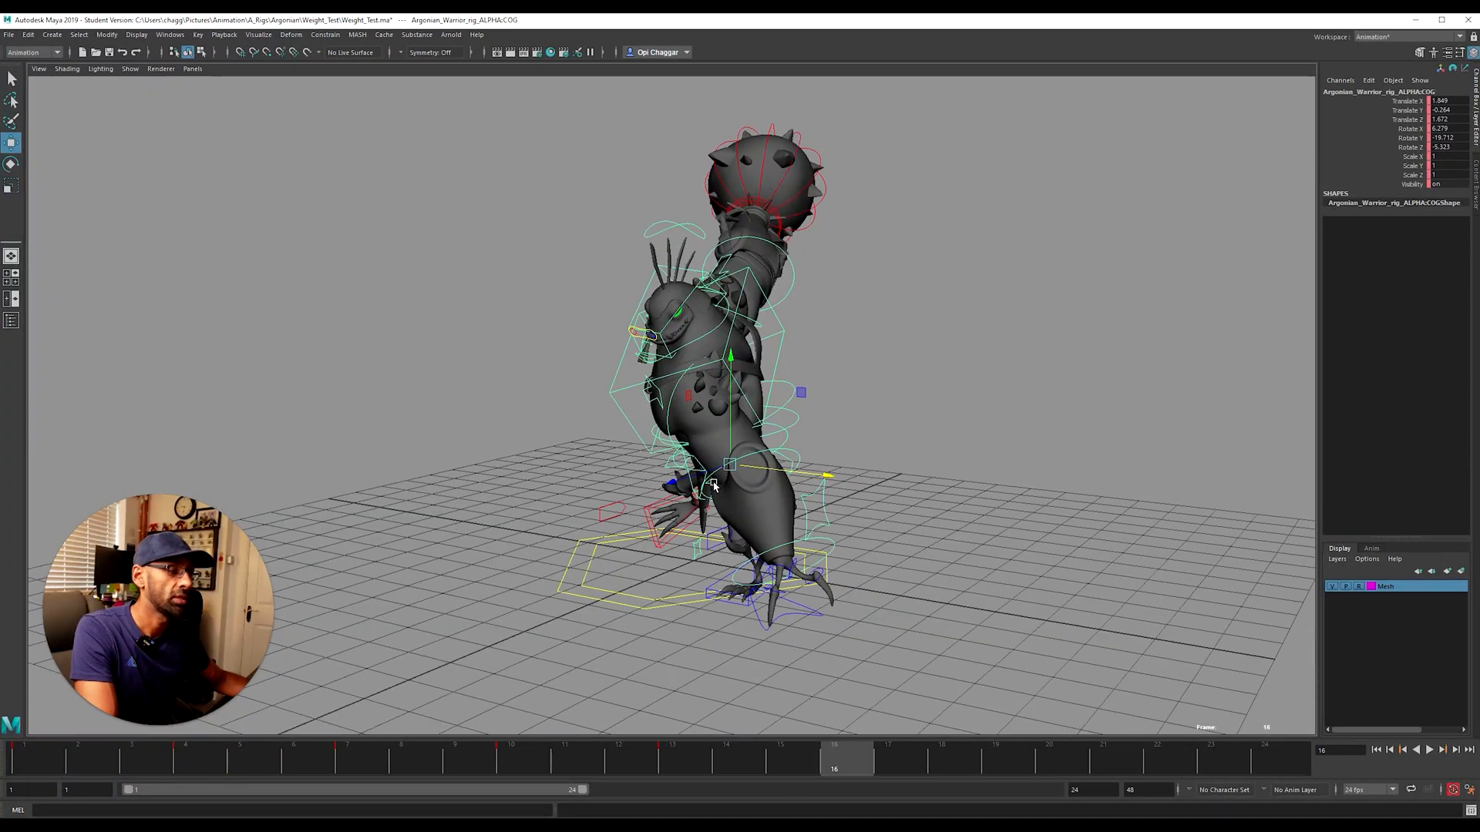
click(1401, 132)
alt+drag(817, 447, 948, 461)
Step: Reposition the mace-side foot control with the Move tool at frame 16
click(695, 546)
alt+drag(695, 545, 783, 553)
key(w)
drag(809, 484, 1091, 363)
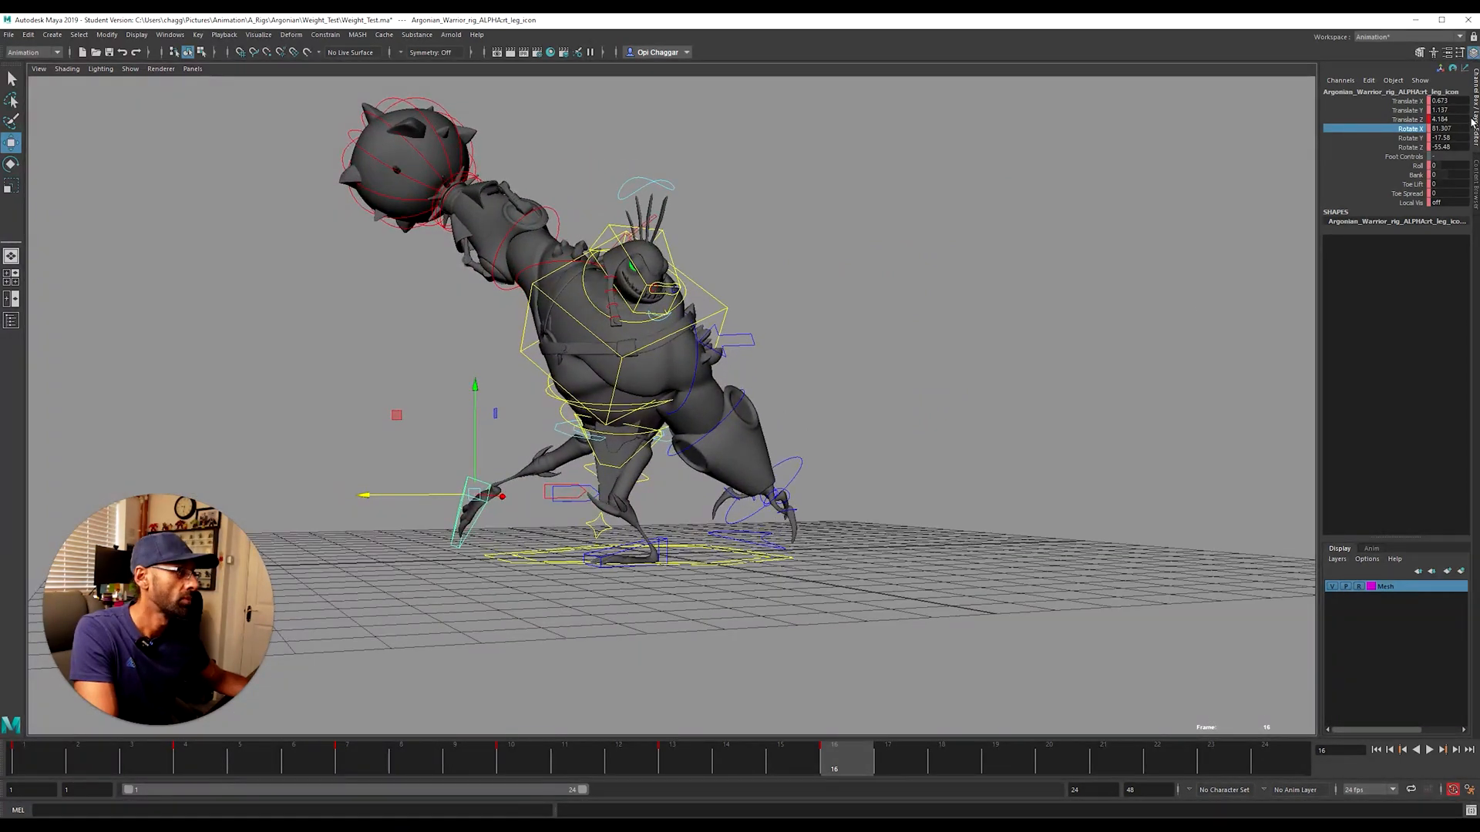
Step: Zero the mace-side foot control's X, Y and Z rotations and set its Translate Y to 0
drag(1449, 129, 1453, 155)
text(0)
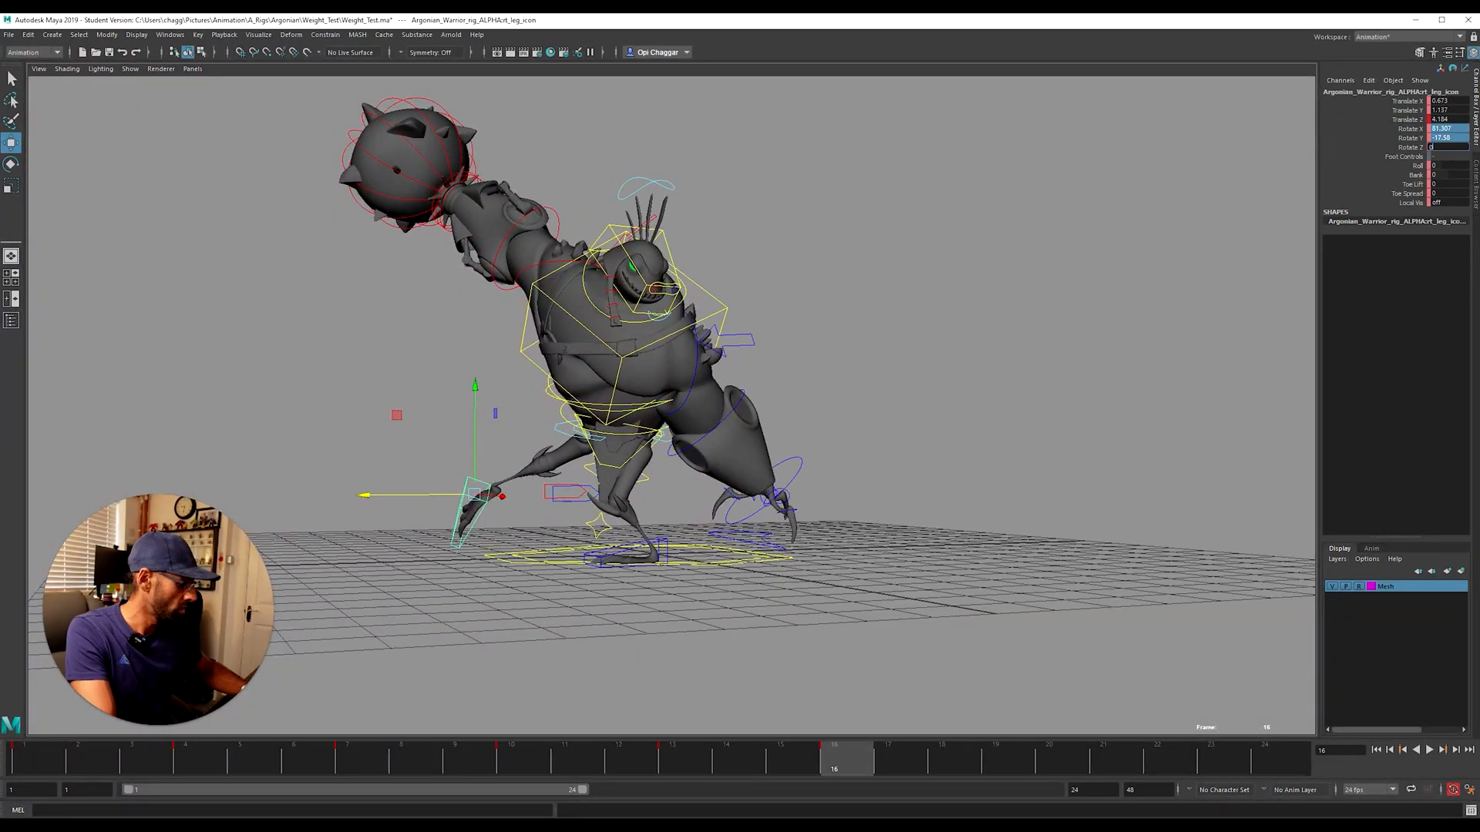
key(Return)
alt+drag(650, 532, 727, 567)
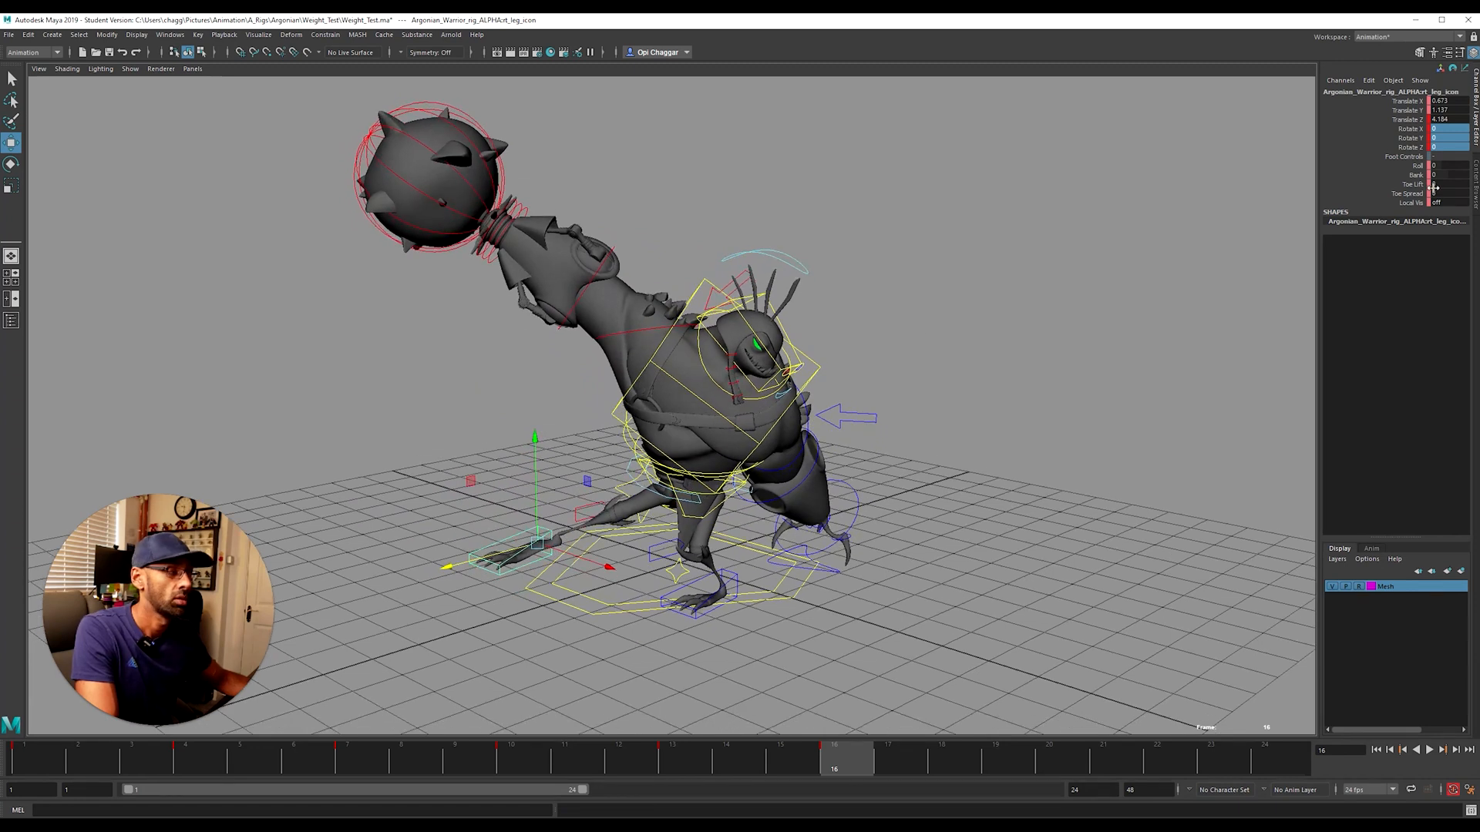
click(1448, 111)
text(0)
key(Return)
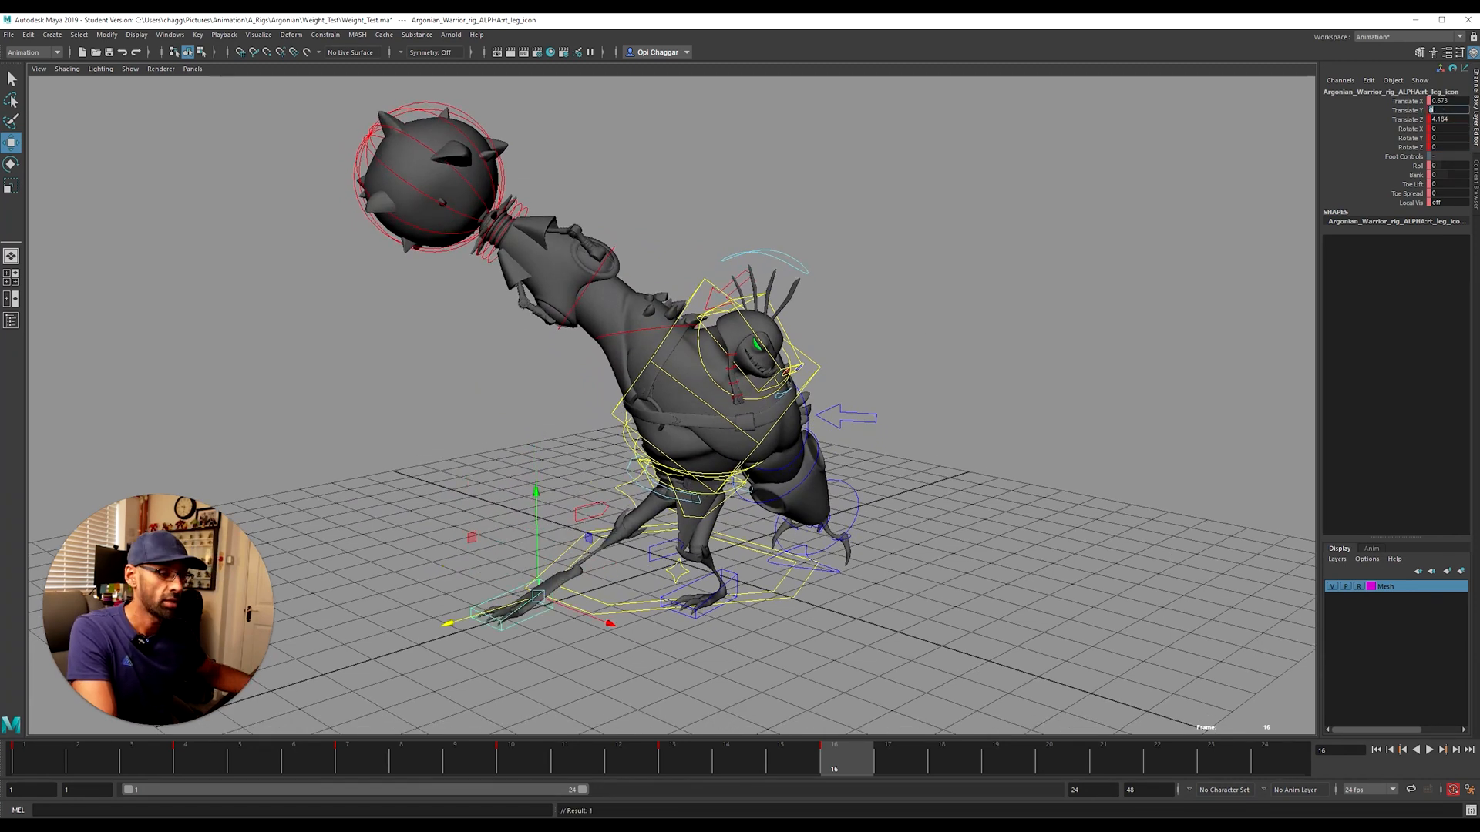
Step: Move the mace-side foot in under the body, rotate it about 51 degrees in Y and reposition that knee's pole vector
alt+drag(563, 500, 534, 489)
drag(391, 556, 575, 566)
mouse_move(835, 574)
alt+mouse_down()
mouse_move(787, 615)
mouse_move(833, 568)
mouse_move(863, 568)
alt+mouse_up()
alt+drag(788, 604, 833, 596)
key(e)
click(637, 510)
key(w)
mouse_move(745, 583)
mouse_down()
mouse_move(540, 629)
mouse_move(747, 600)
mouse_up()
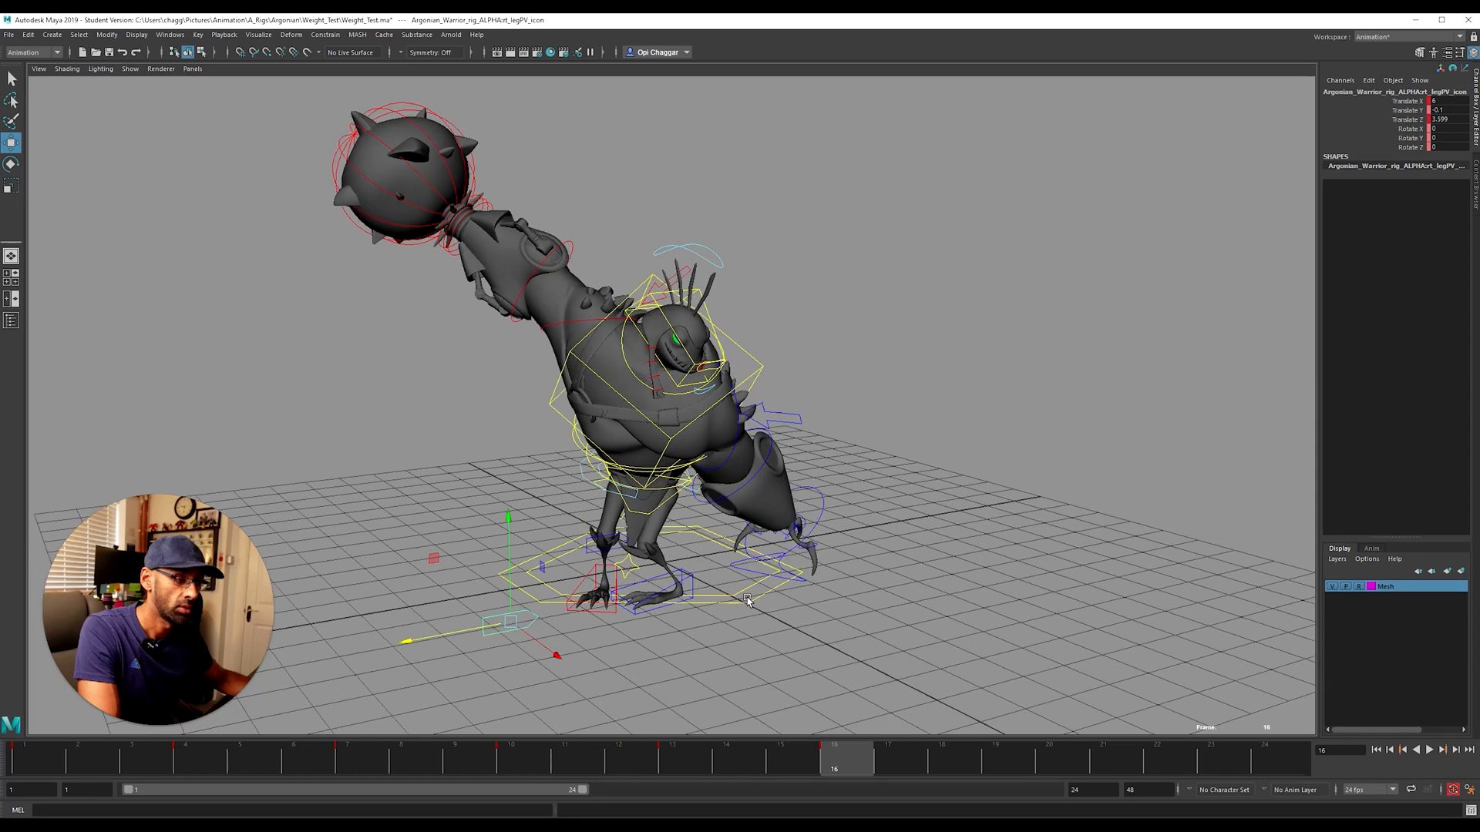
Step: Lower the COG control to about -0.72 in Translate Y and shift it over the feet so the knees bend
alt+right_drag(748, 601, 822, 536)
alt+middle_drag(549, 593, 662, 432)
alt+drag(670, 455, 621, 347)
click(600, 445)
click(378, 479)
click(628, 308)
drag(655, 296, 683, 441)
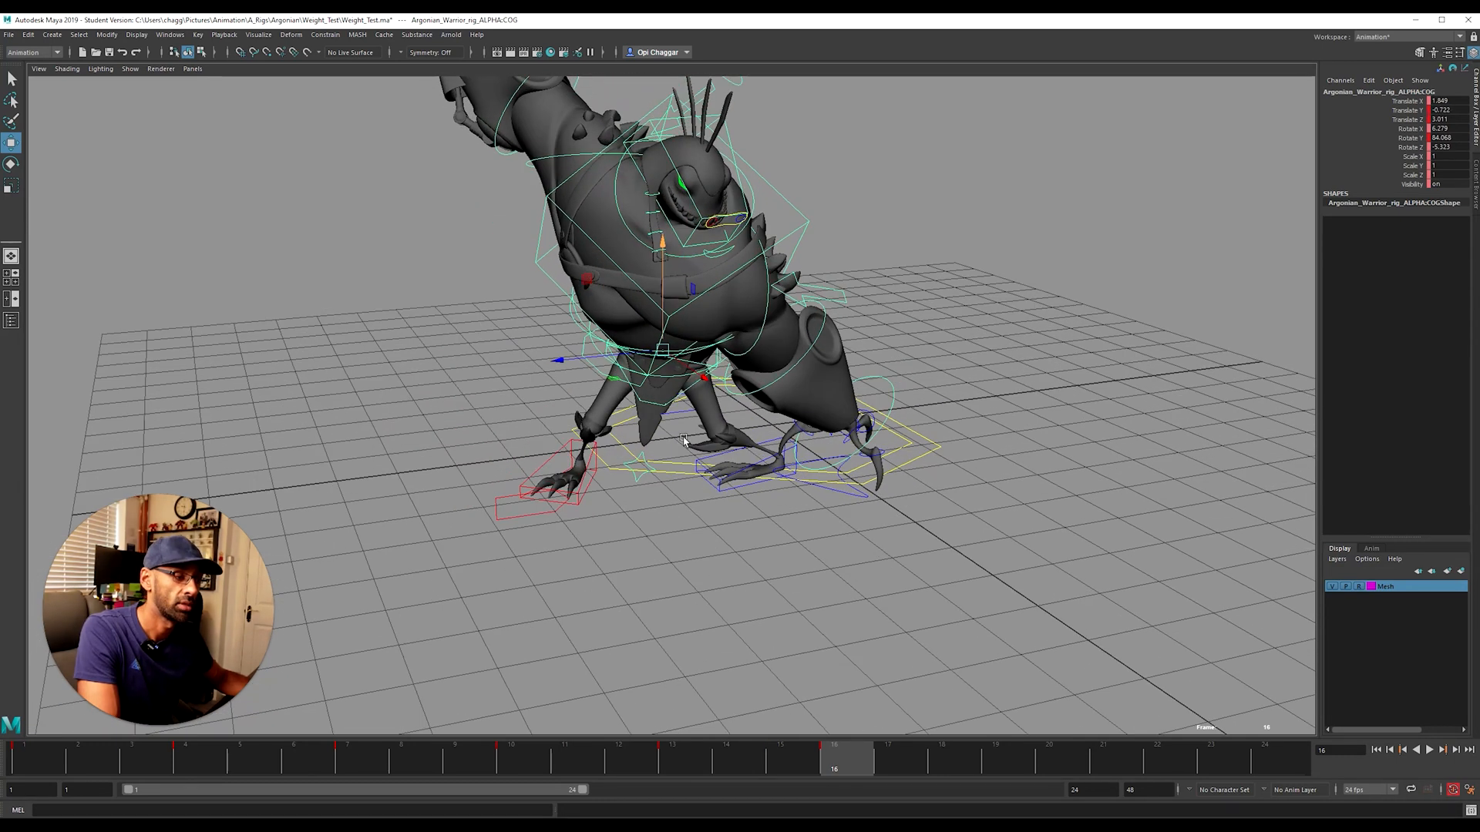
Step: Rotate the opposite (blue) foot control about 67 degrees in Y to match the turned body
click(707, 463)
key(e)
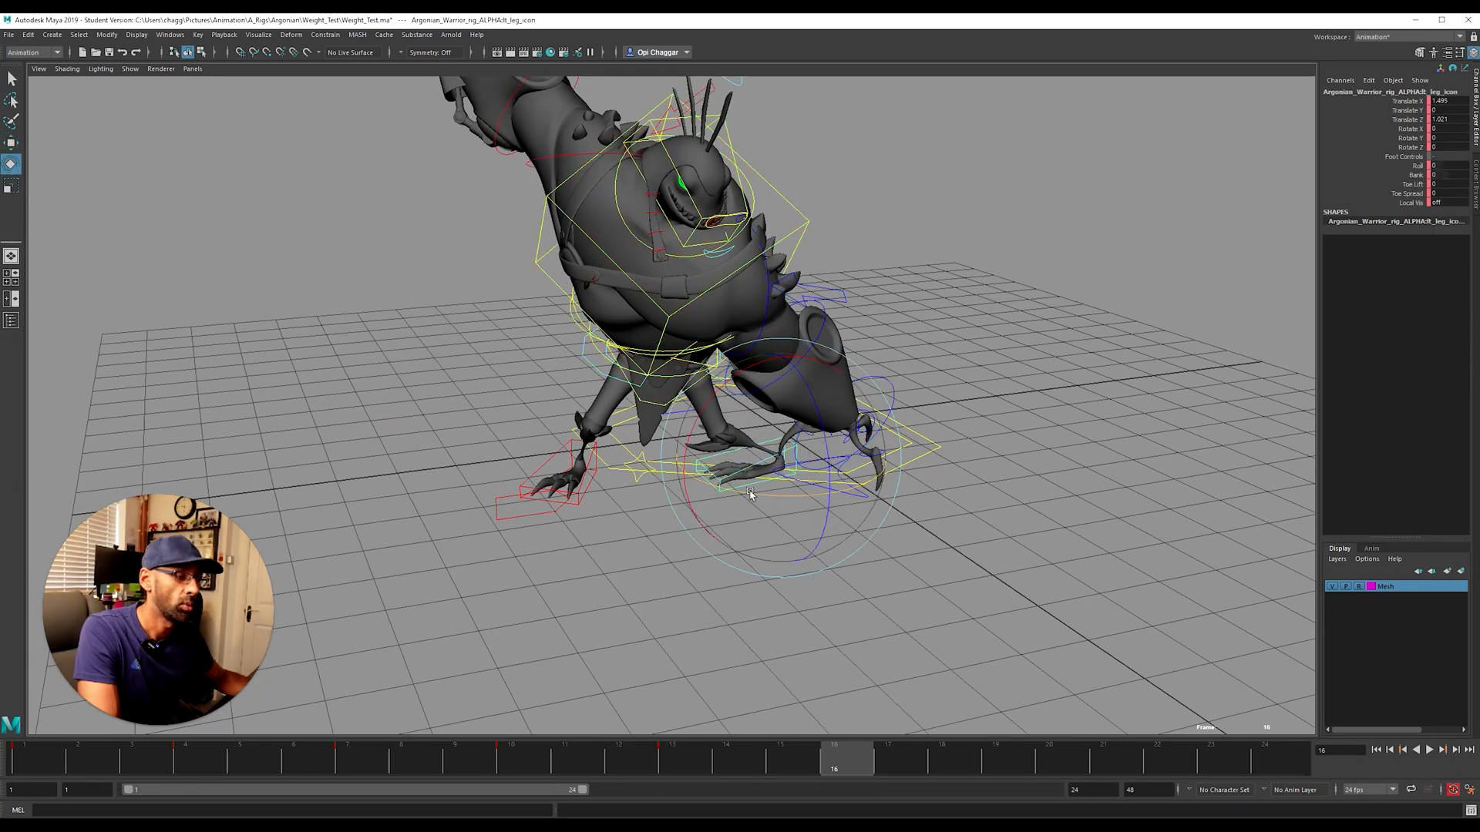
drag(715, 487, 840, 505)
alt+drag(778, 554, 776, 679)
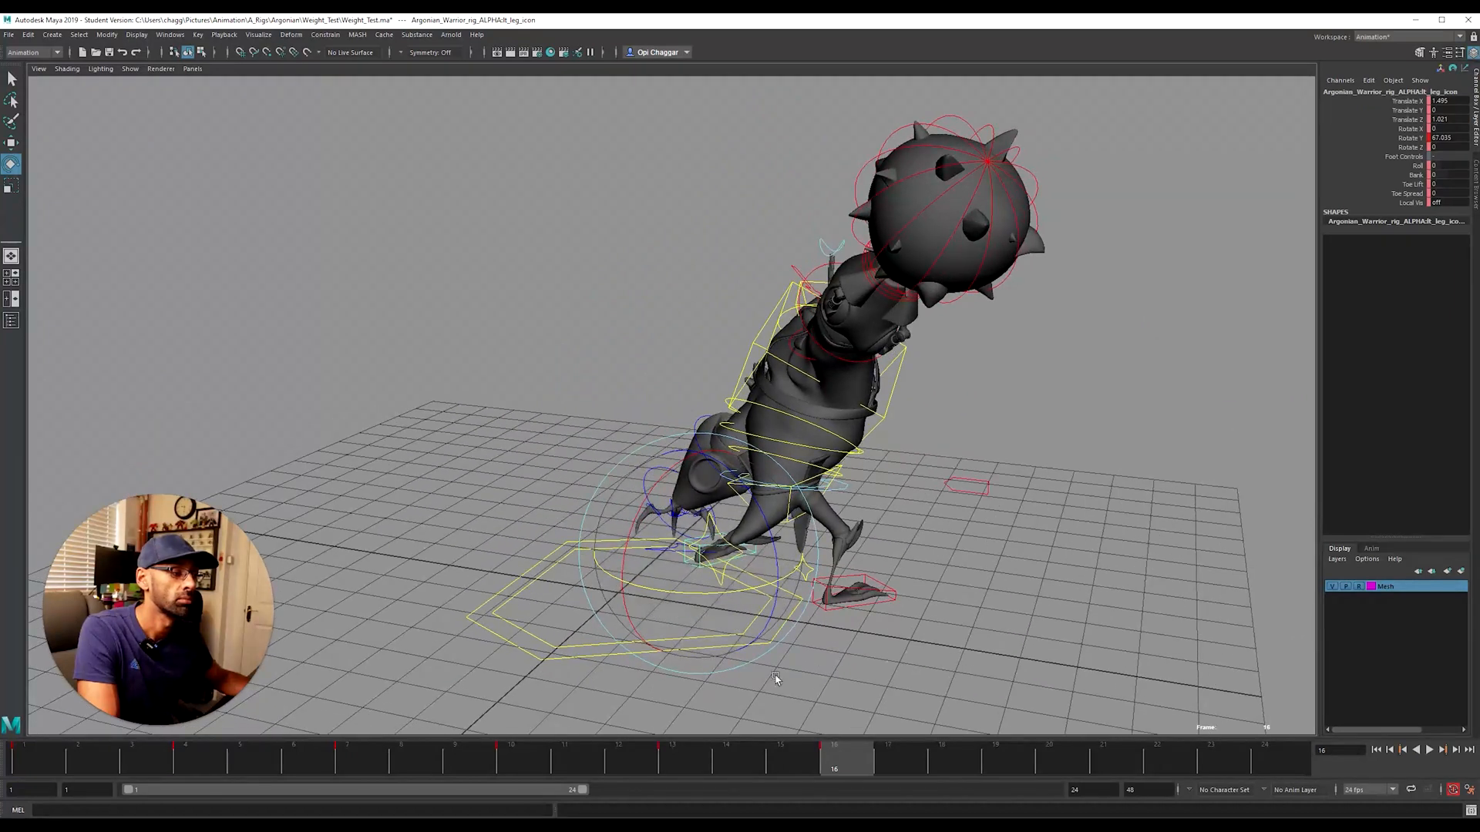
Step: Compare the earlier frames, then move the blue leg's pole vector in front of its foot at frame 16 and key it
drag(553, 757, 324, 757)
click(944, 480)
click(771, 507)
drag(420, 763, 704, 760)
key(w)
alt+drag(894, 628, 480, 683)
click(849, 760)
alt+right_drag(480, 683, 482, 637)
drag(416, 613, 567, 596)
key(s)
drag(697, 615, 647, 582)
alt+right_drag(771, 582, 872, 589)
alt+middle_drag(873, 590, 717, 514)
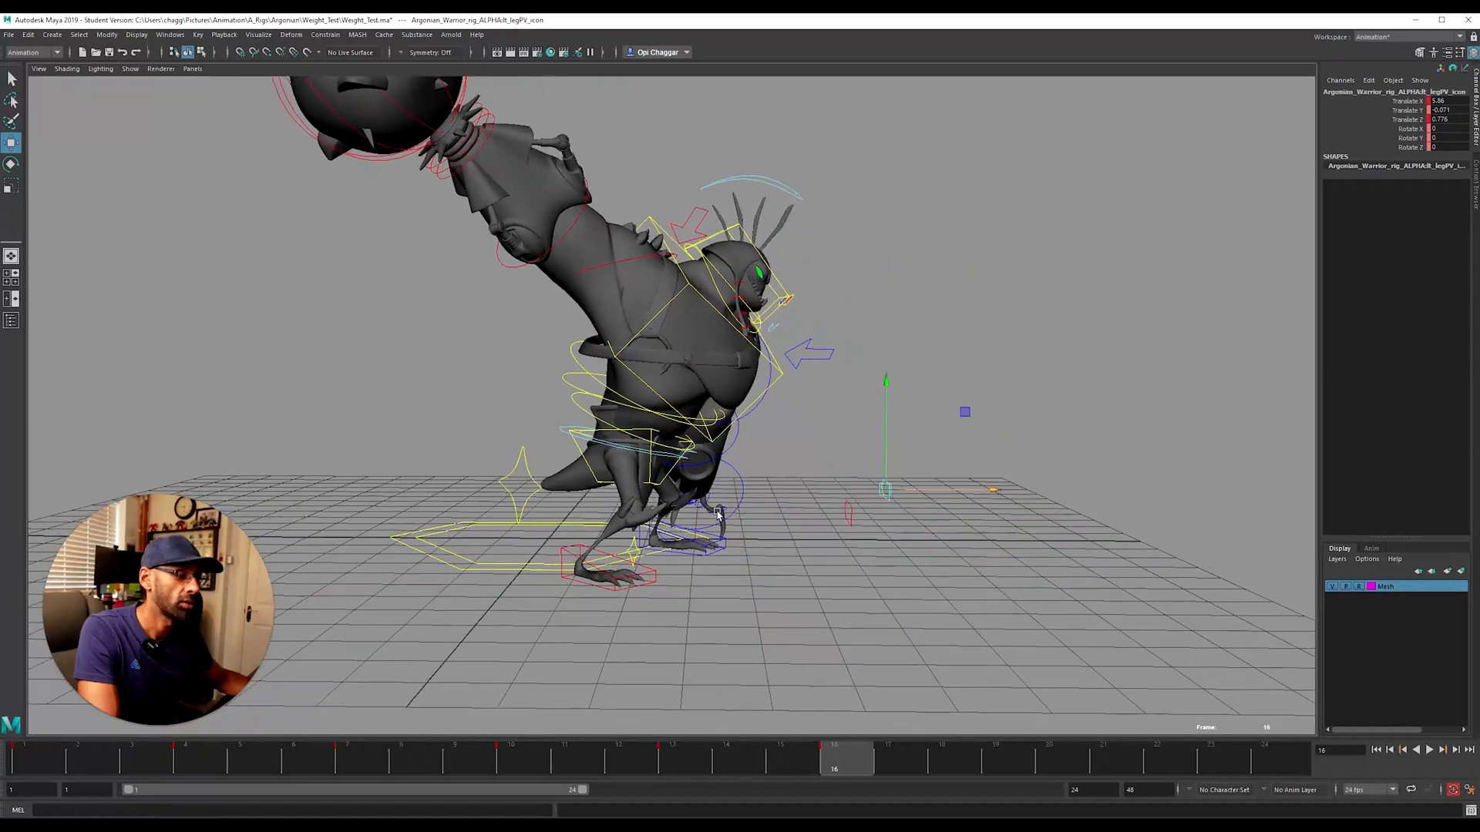
Step: Rotate the COG control slightly so the body leans further forward
click(598, 480)
key(e)
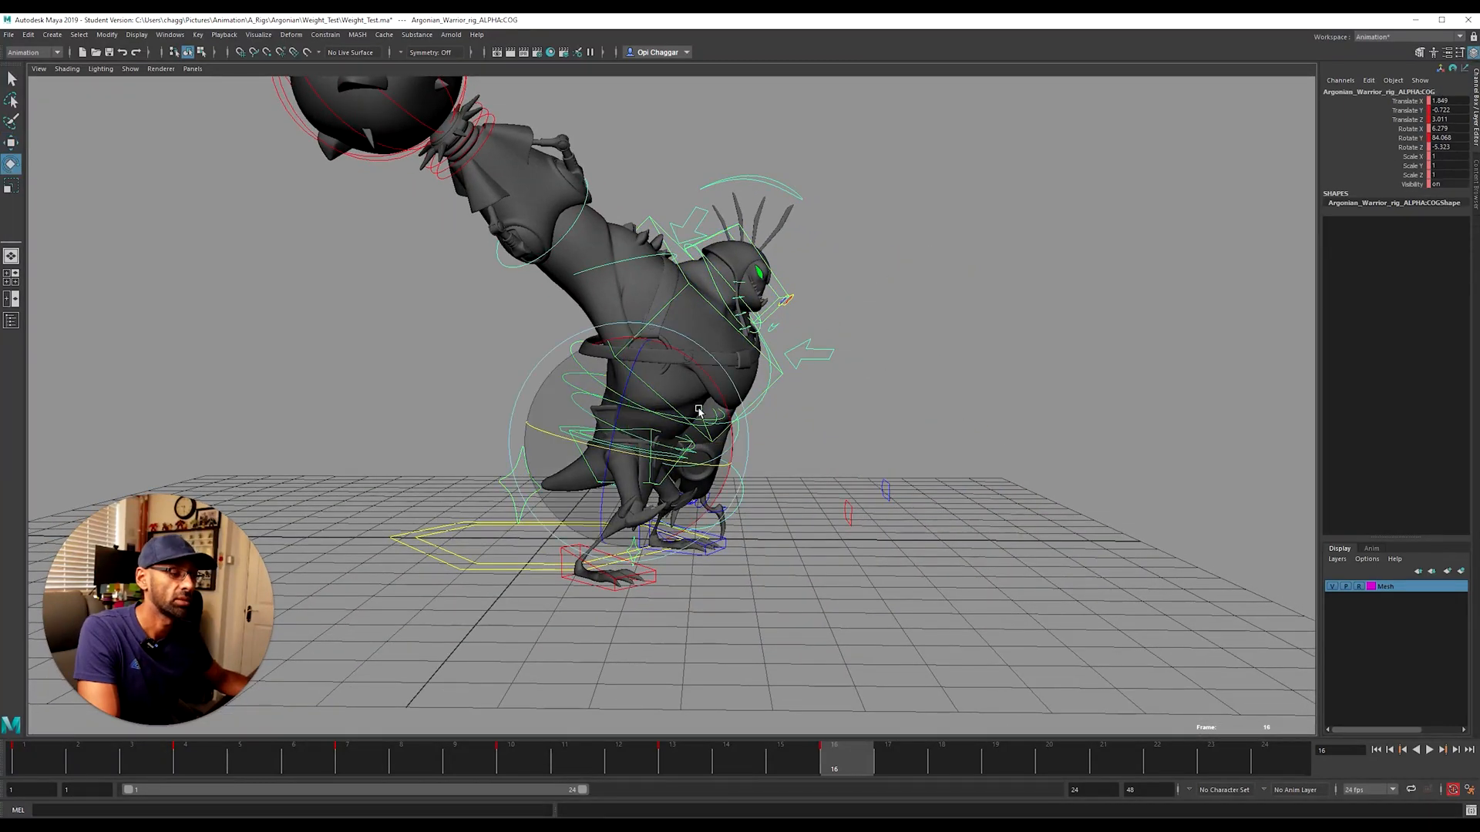
drag(707, 410, 717, 397)
click(561, 419)
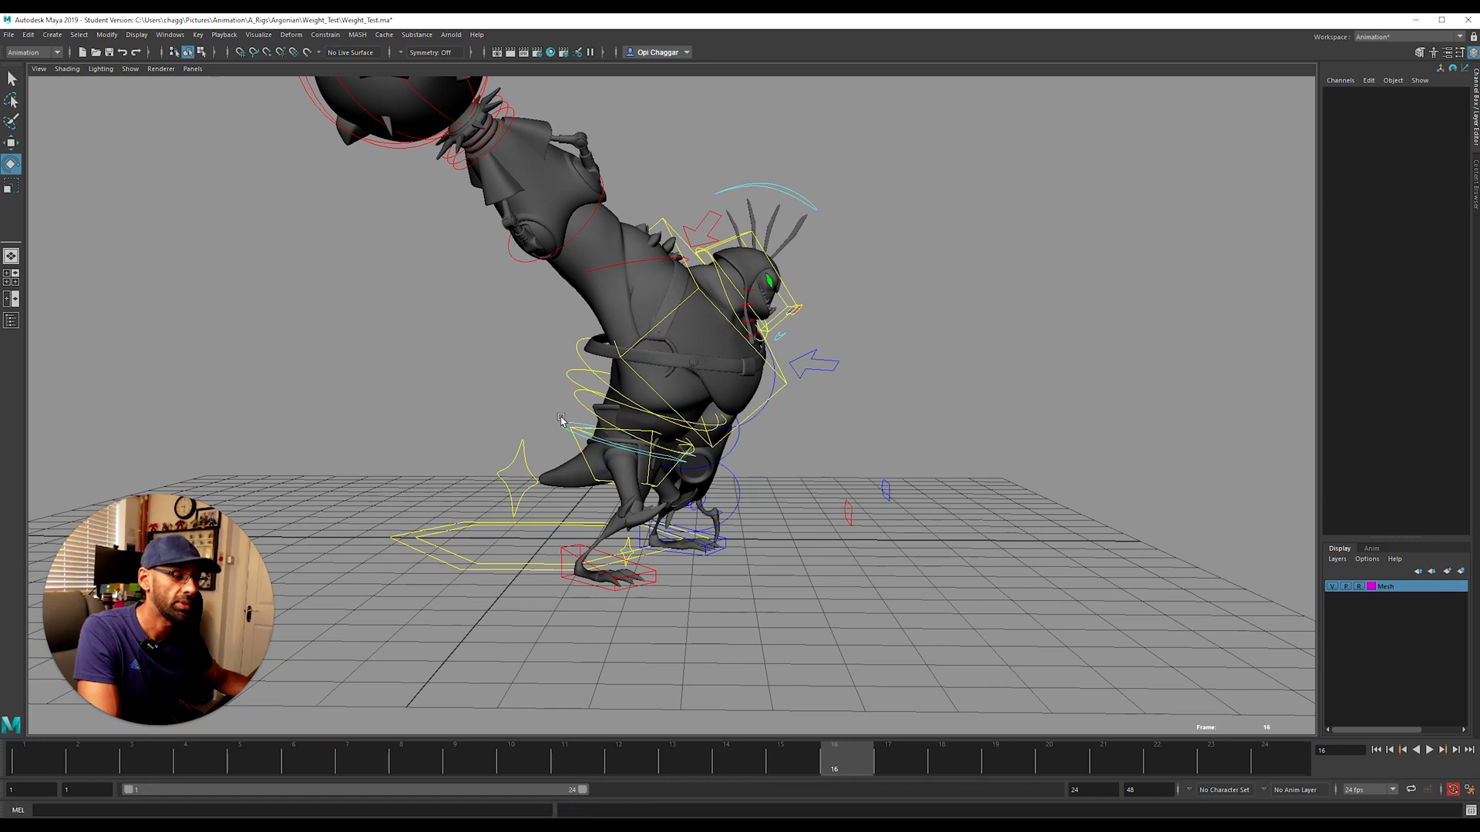
click(582, 404)
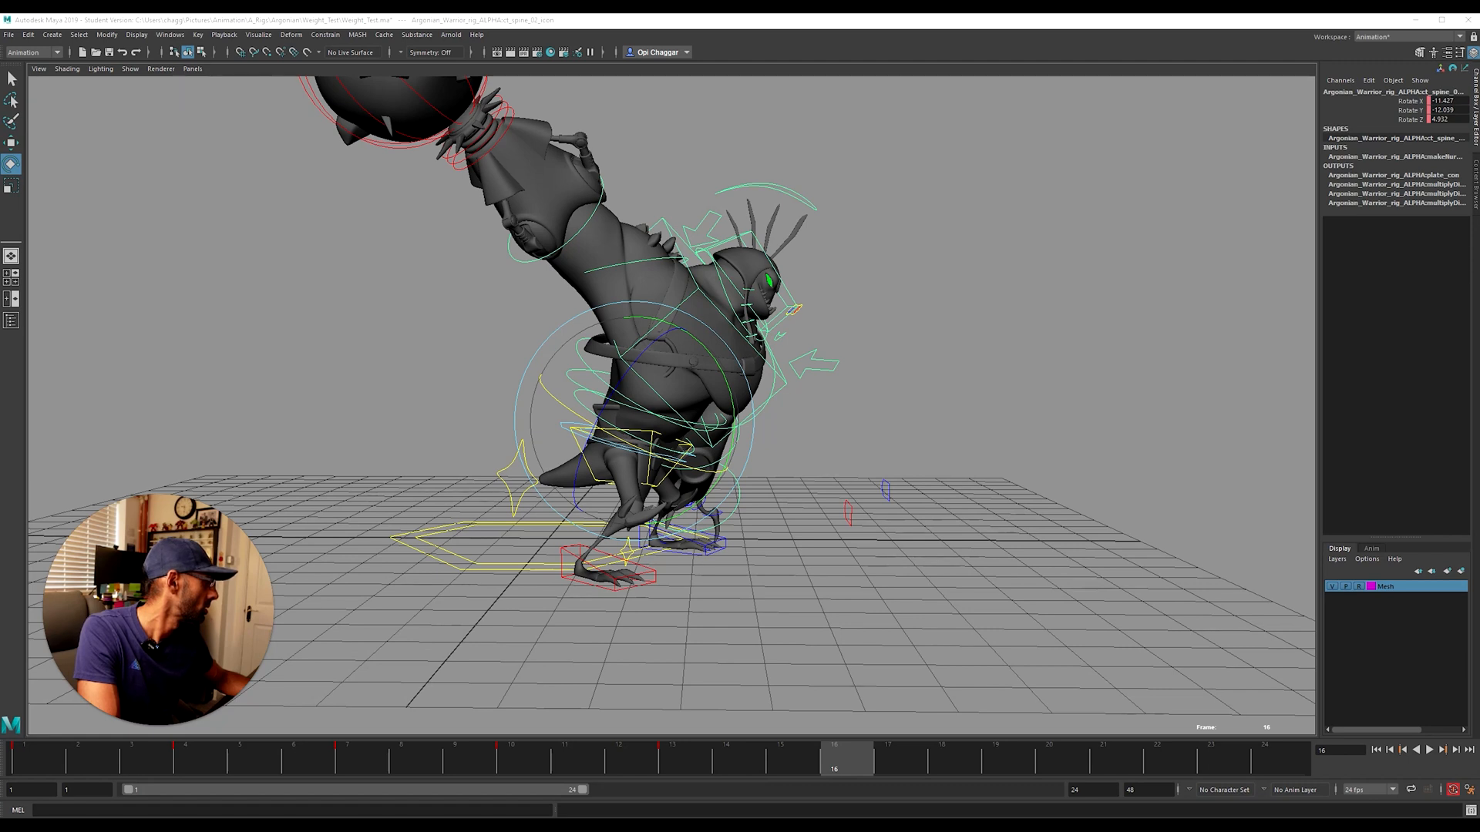
alt+drag(1028, 692, 1032, 692)
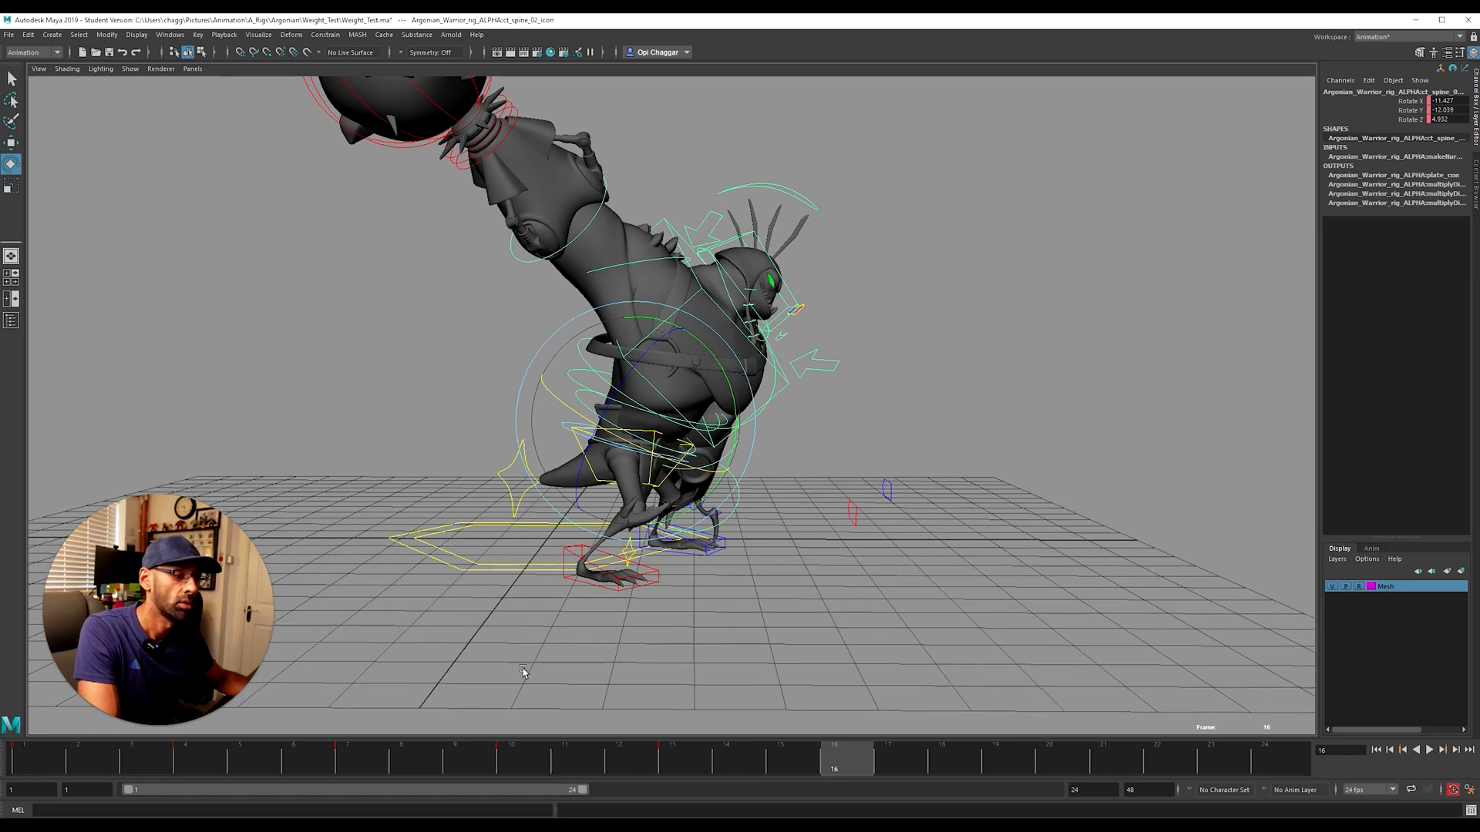
Step: Rotate the mace-side foot to about -17 degrees in X and shift the hips over the legs
click(570, 566)
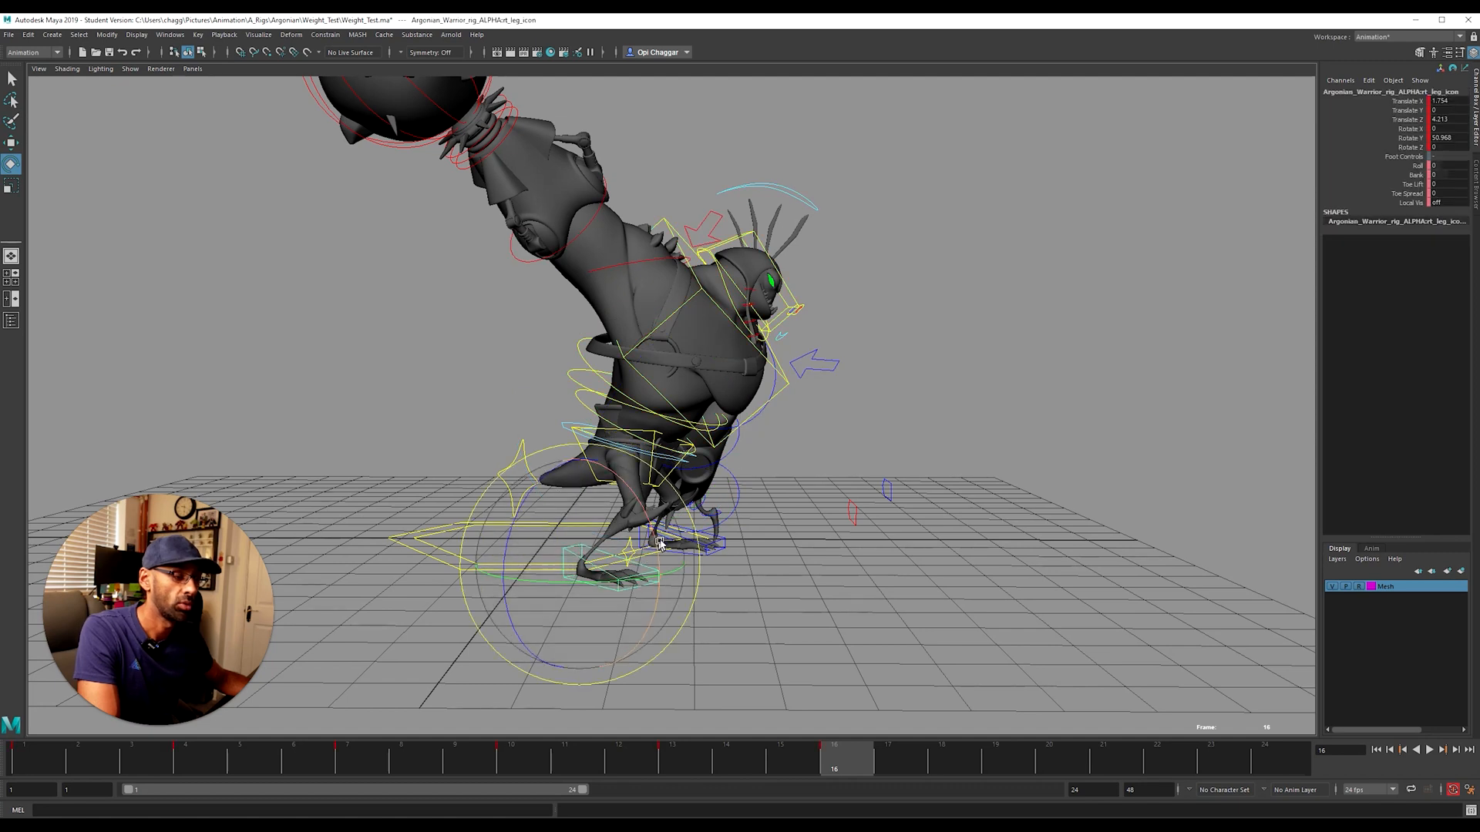
mouse_move(652, 497)
mouse_down()
mouse_move(642, 535)
mouse_move(635, 515)
mouse_up()
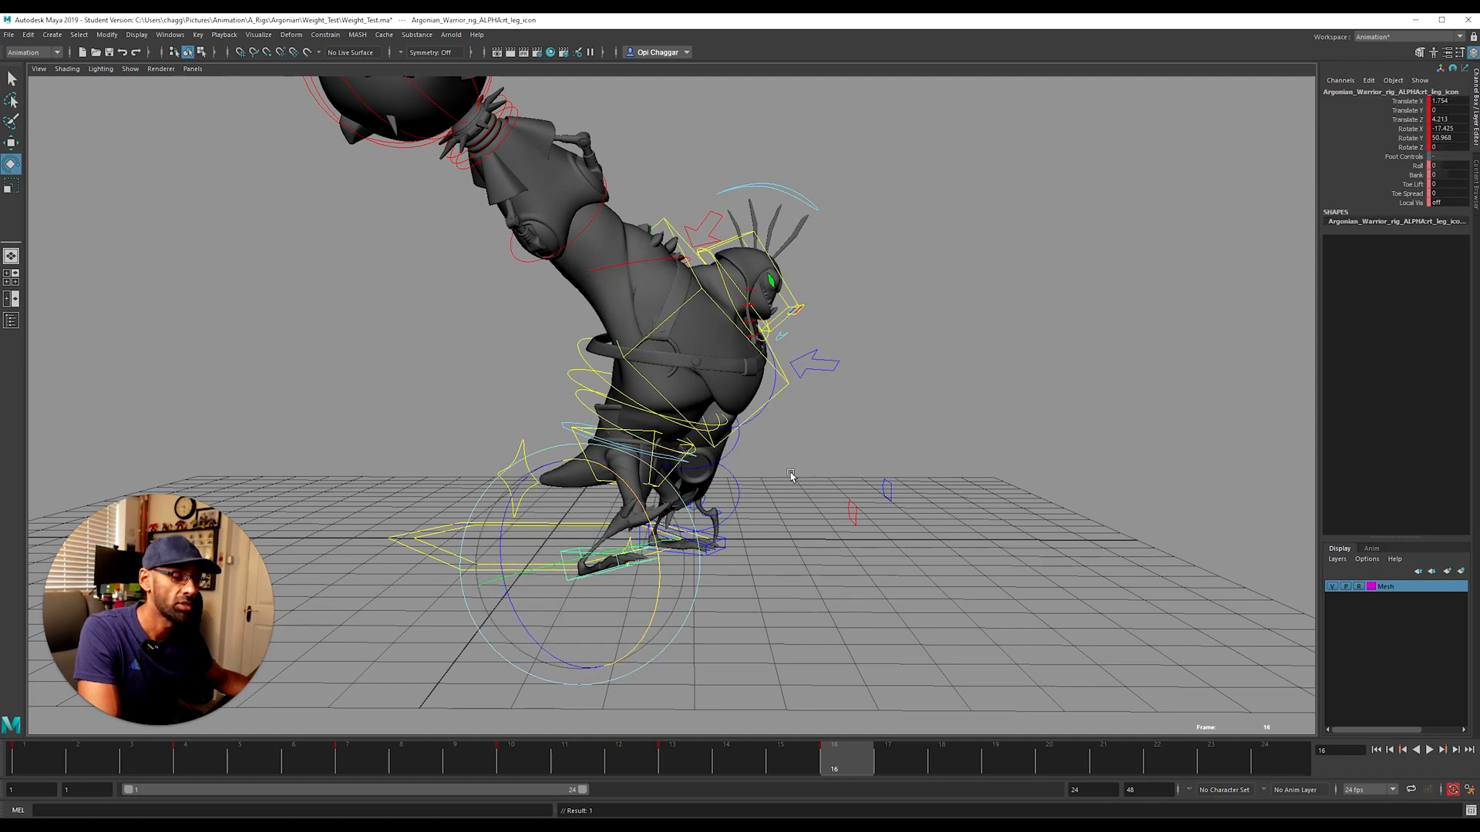
click(564, 436)
alt+drag(566, 432, 621, 455)
key(w)
drag(515, 434, 607, 417)
click(797, 292)
Step: Rotate the spine_02 and spine_03 controls to bend the lower torso forward
click(592, 398)
key(e)
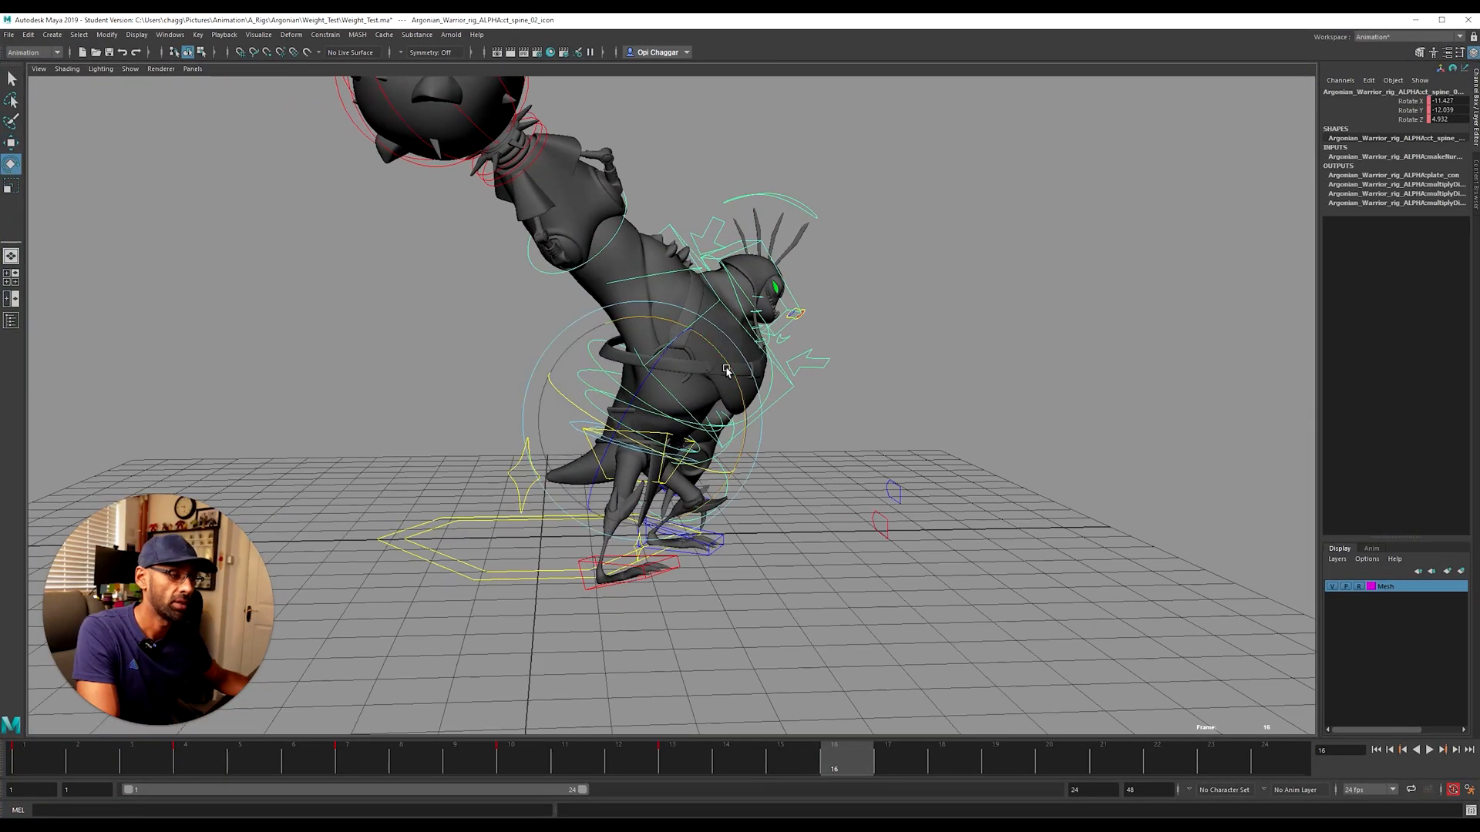
click(1407, 110)
mouse_move(734, 364)
mouse_down()
mouse_move(702, 305)
mouse_move(734, 338)
mouse_up()
click(806, 421)
click(584, 373)
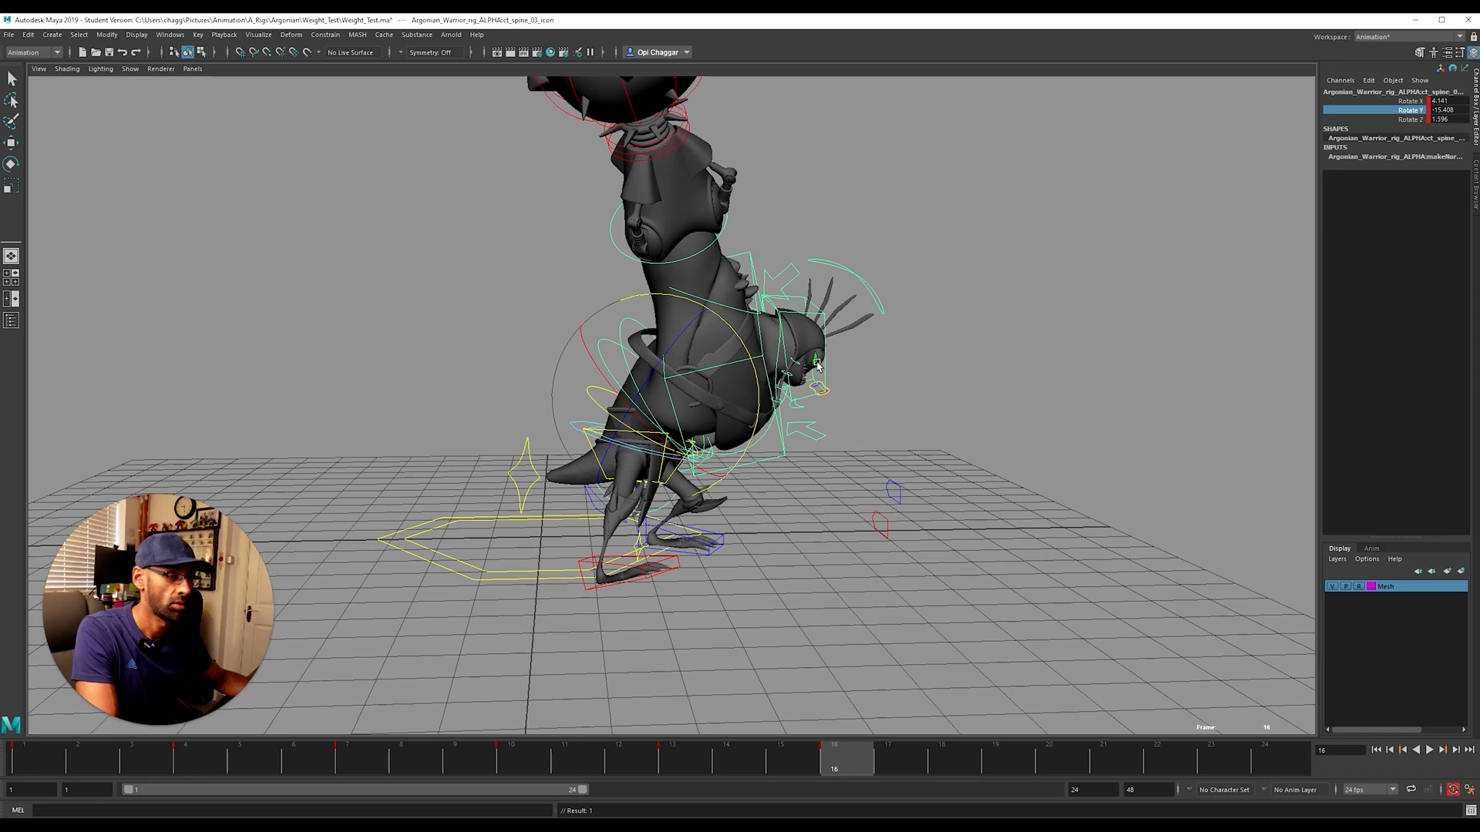
click(683, 371)
Step: Rotate the spine_04 control to about -22 degrees in Y to continue the forward bend
click(627, 321)
click(1411, 110)
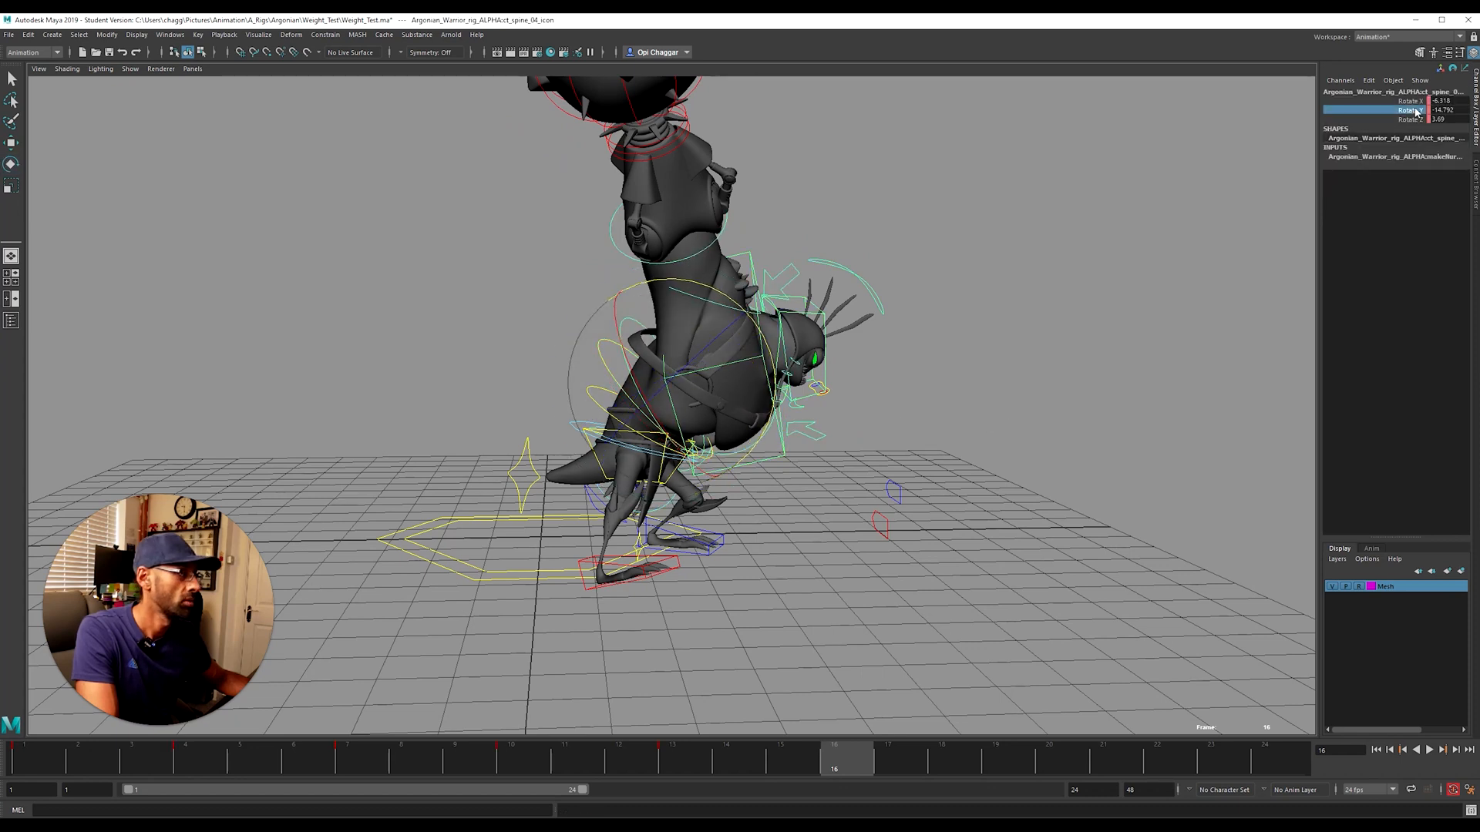
drag(740, 305, 773, 324)
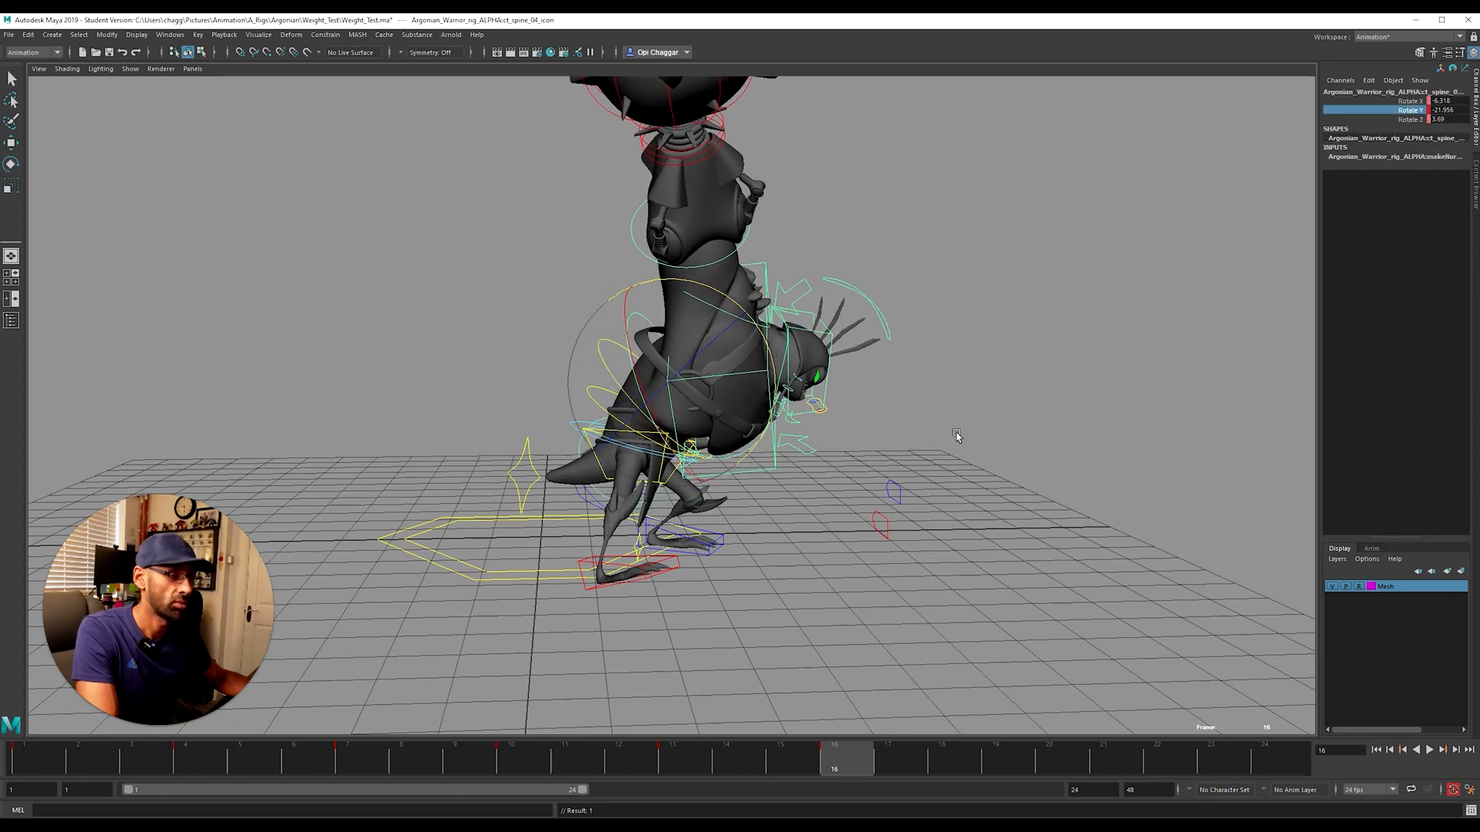
alt+drag(958, 432, 886, 449)
Step: Adjust the upper spine's rotation to refine the chest's angle at frame 16
click(737, 475)
alt+drag(782, 539, 613, 407)
drag(557, 329, 561, 349)
alt+drag(663, 343, 751, 331)
click(751, 331)
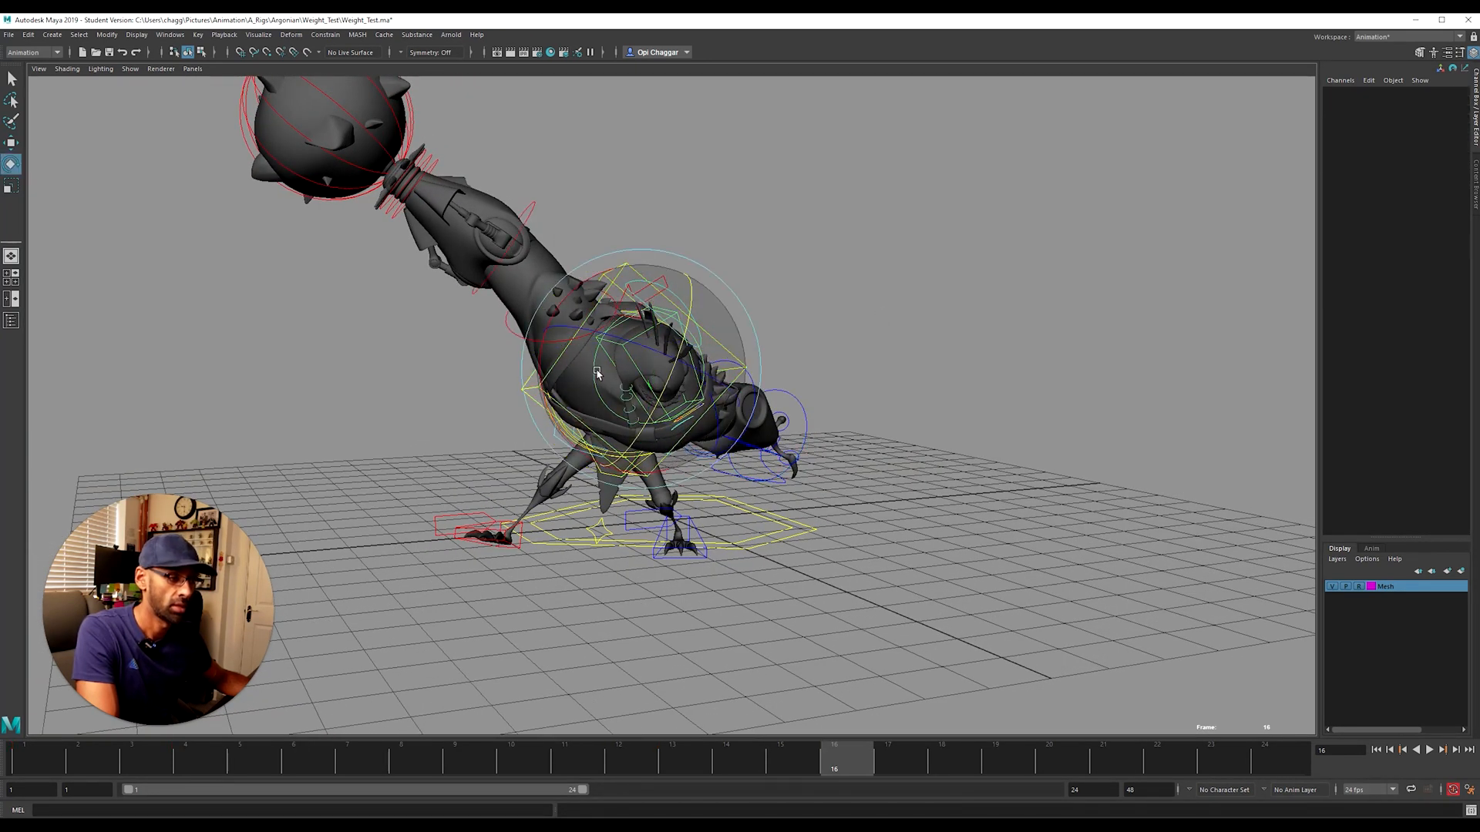
Step: Rotate the upper-body control around several axes to reorient the warrior's chest and head
click(550, 409)
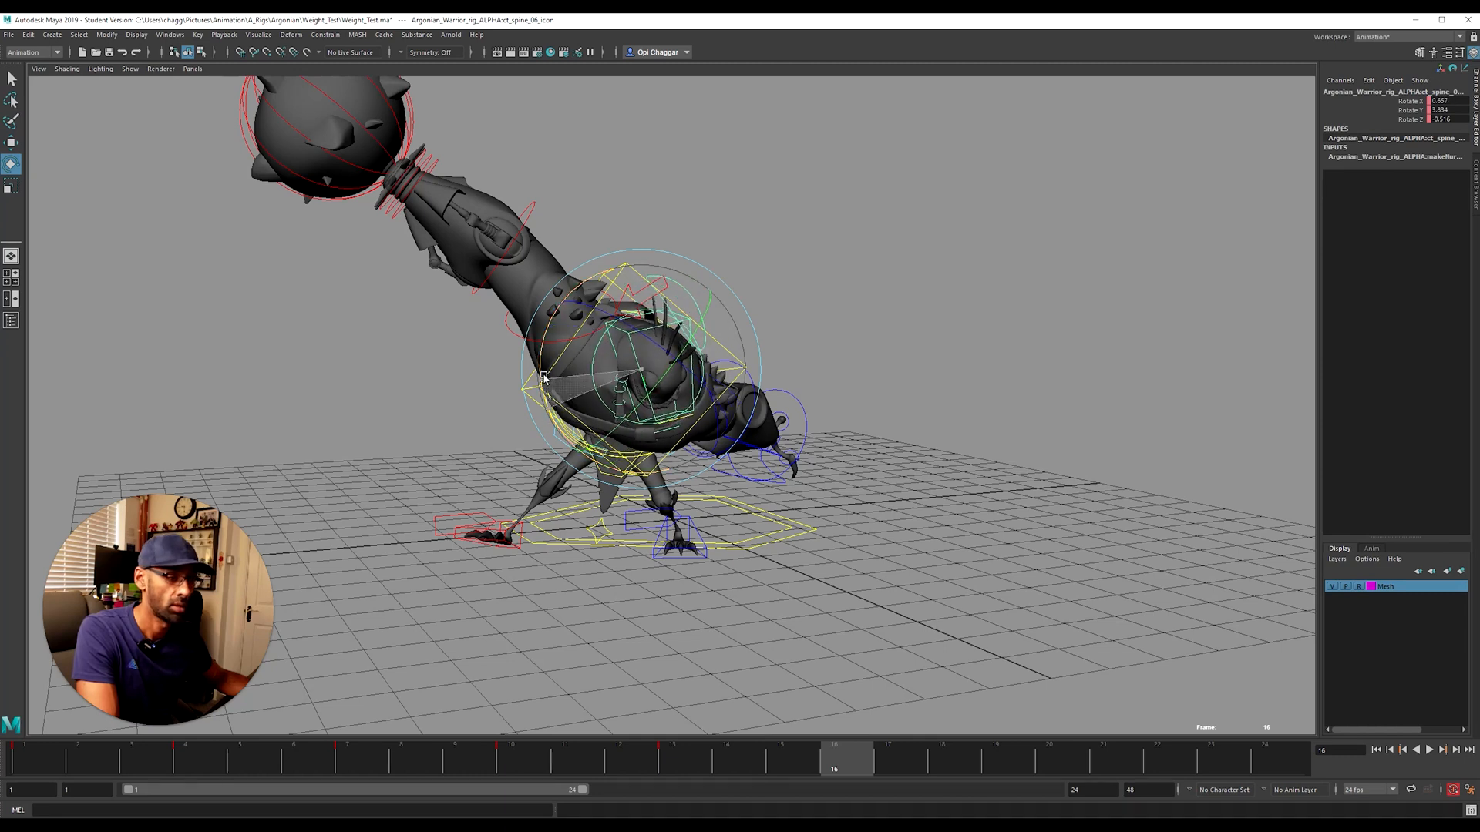
click(970, 334)
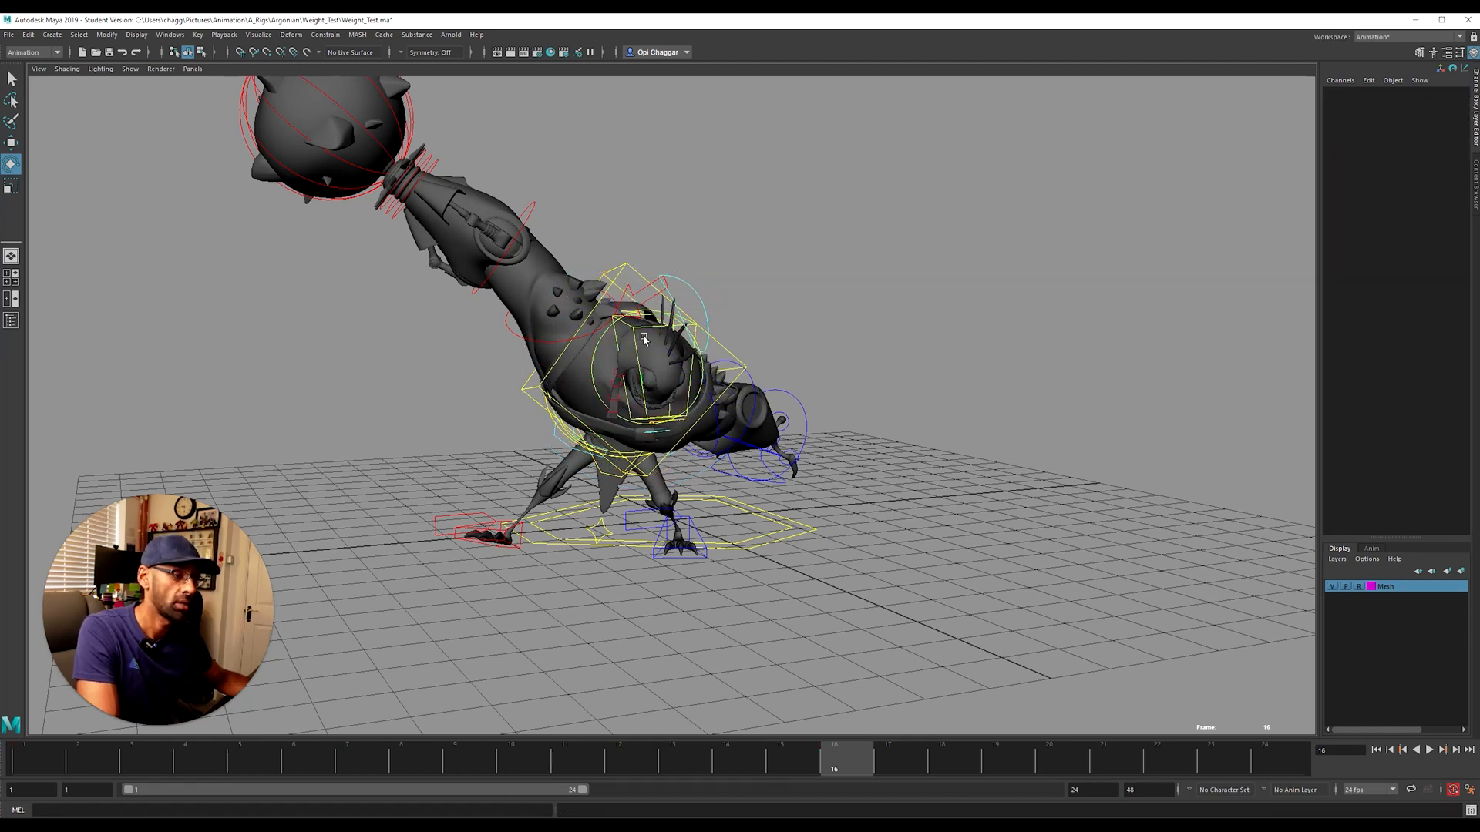
click(632, 385)
drag(564, 420, 553, 362)
drag(608, 322, 732, 338)
drag(755, 387, 632, 431)
click(815, 320)
Step: Lower the free arm's shoulder and bend its arm_02 control so the claw reaches toward the ground
alt+drag(508, 473, 603, 461)
click(588, 437)
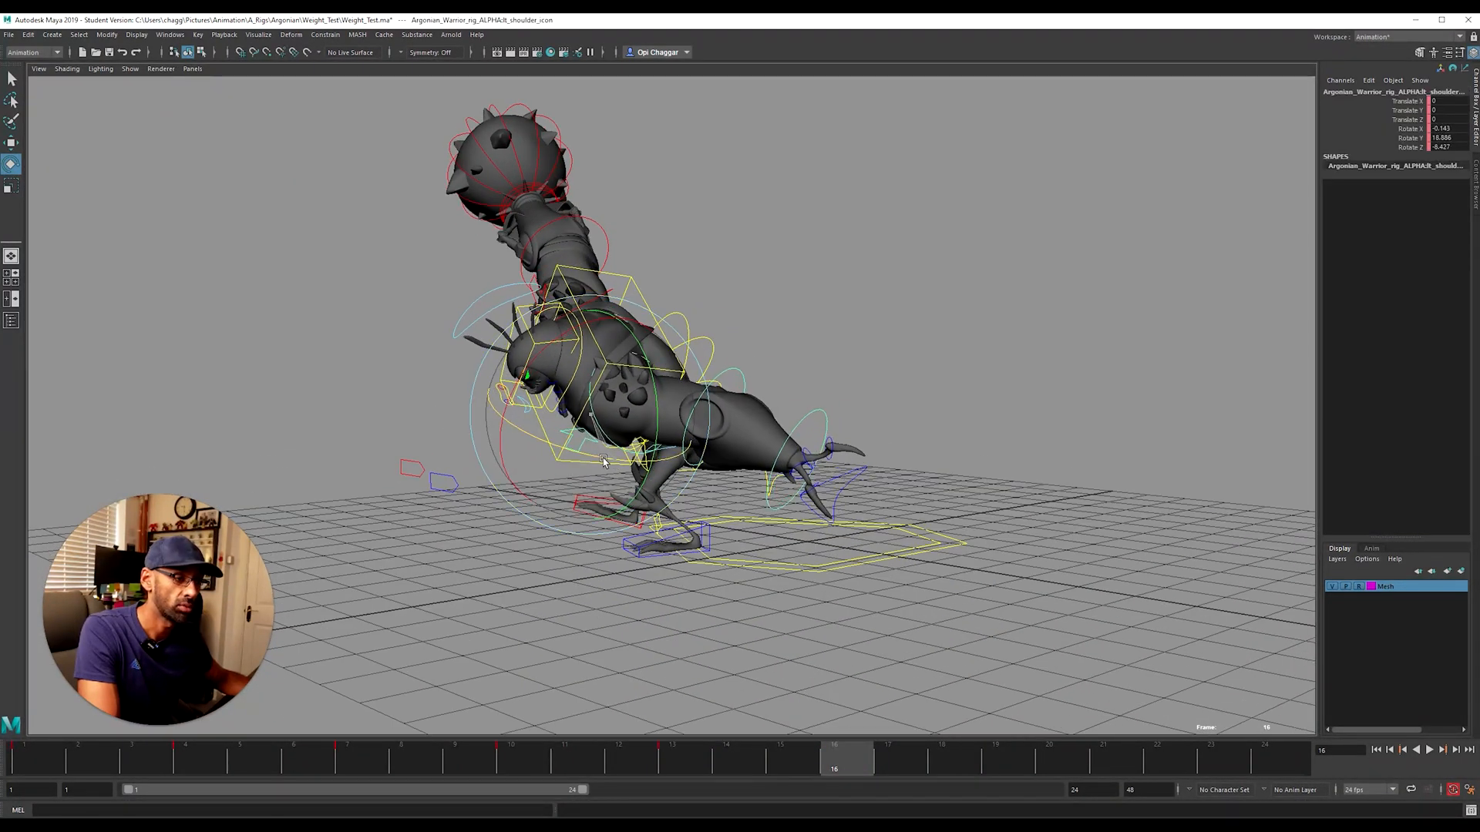
click(662, 456)
click(754, 452)
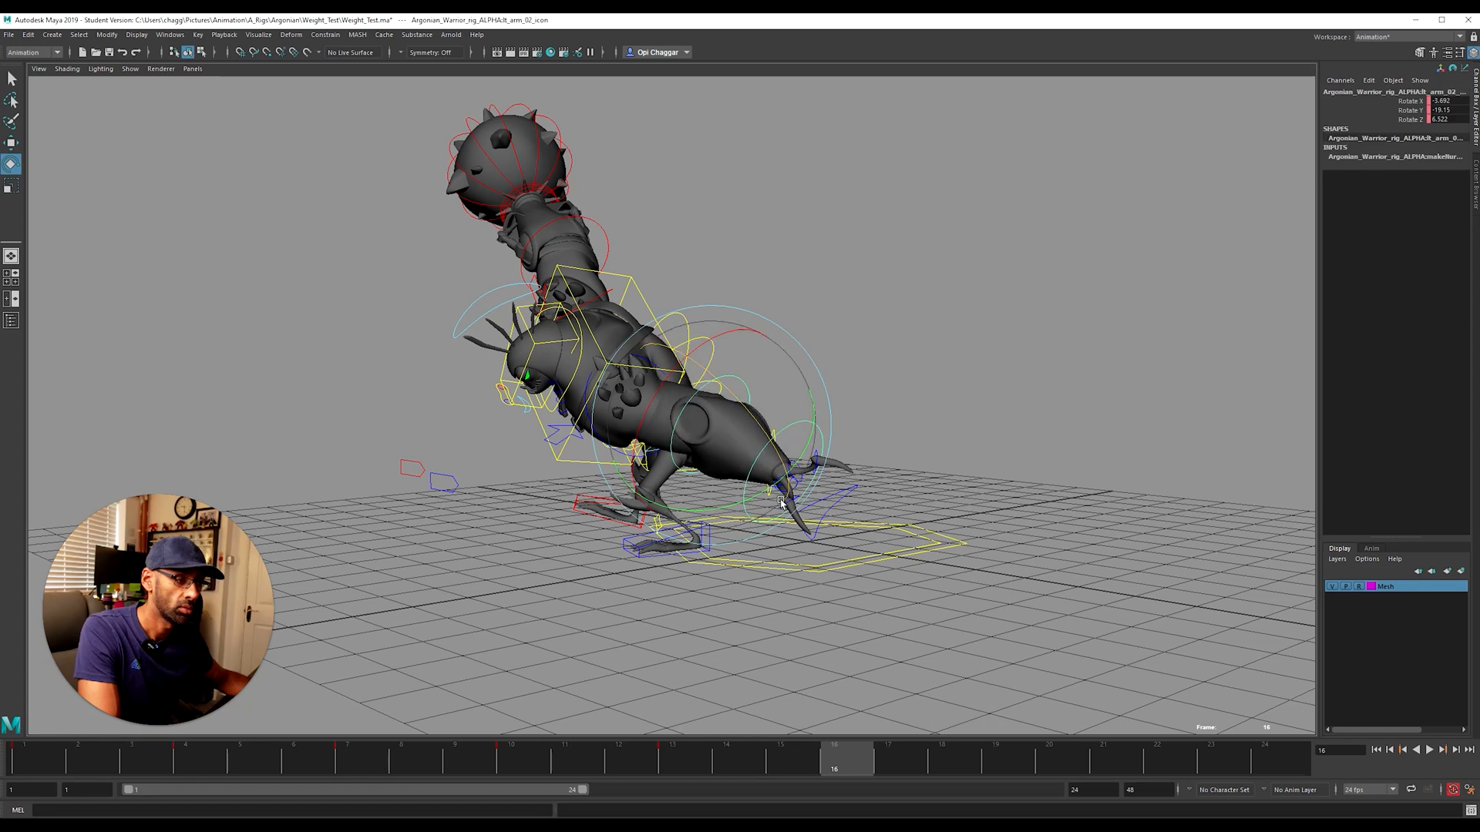
key(ctrl+z)
alt+drag(684, 502, 724, 497)
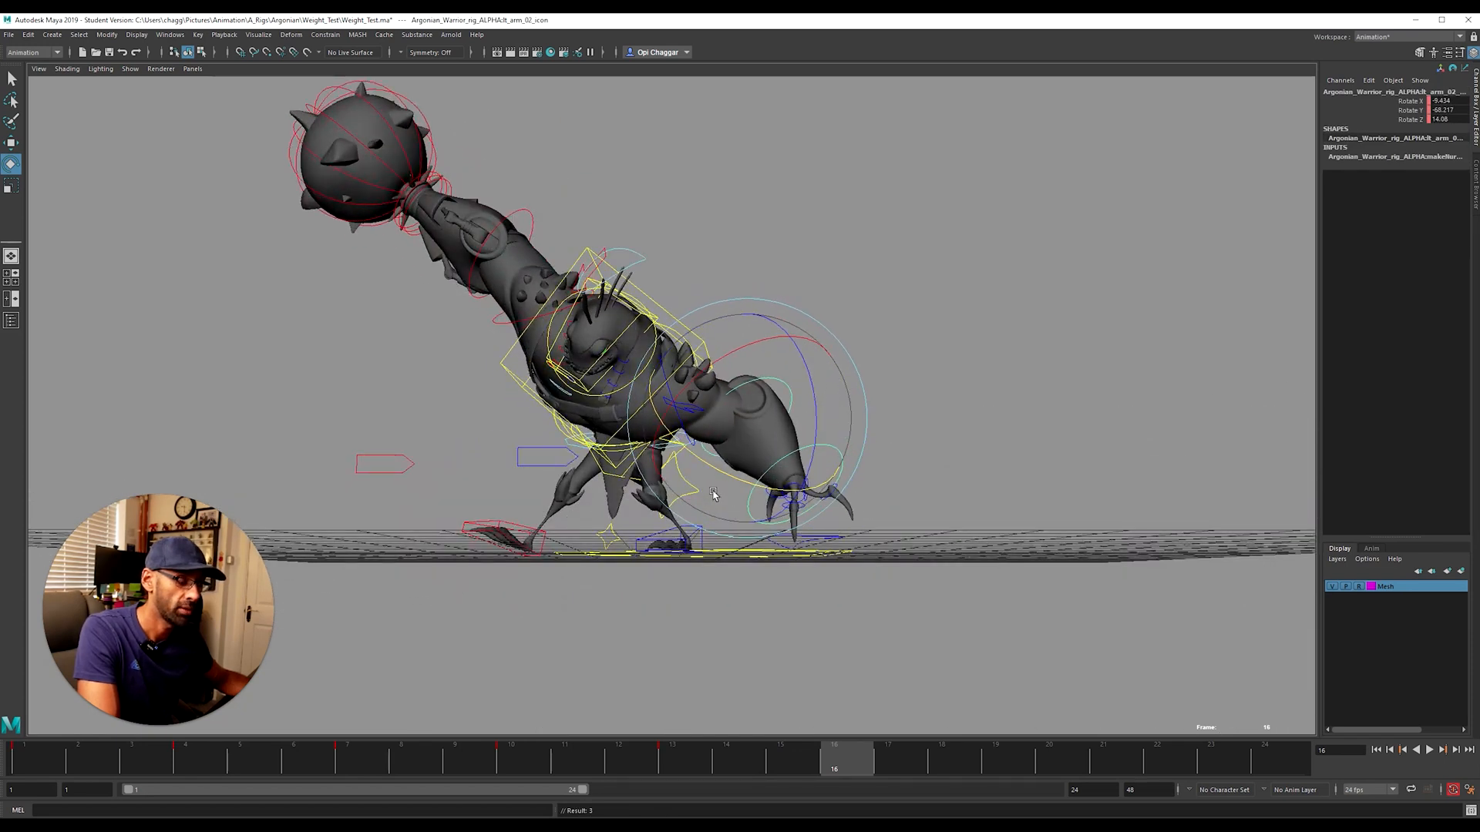
alt+drag(750, 359, 984, 304)
Step: Rotate the free arm's arm_01 control to swing the upper arm down and inward
click(655, 441)
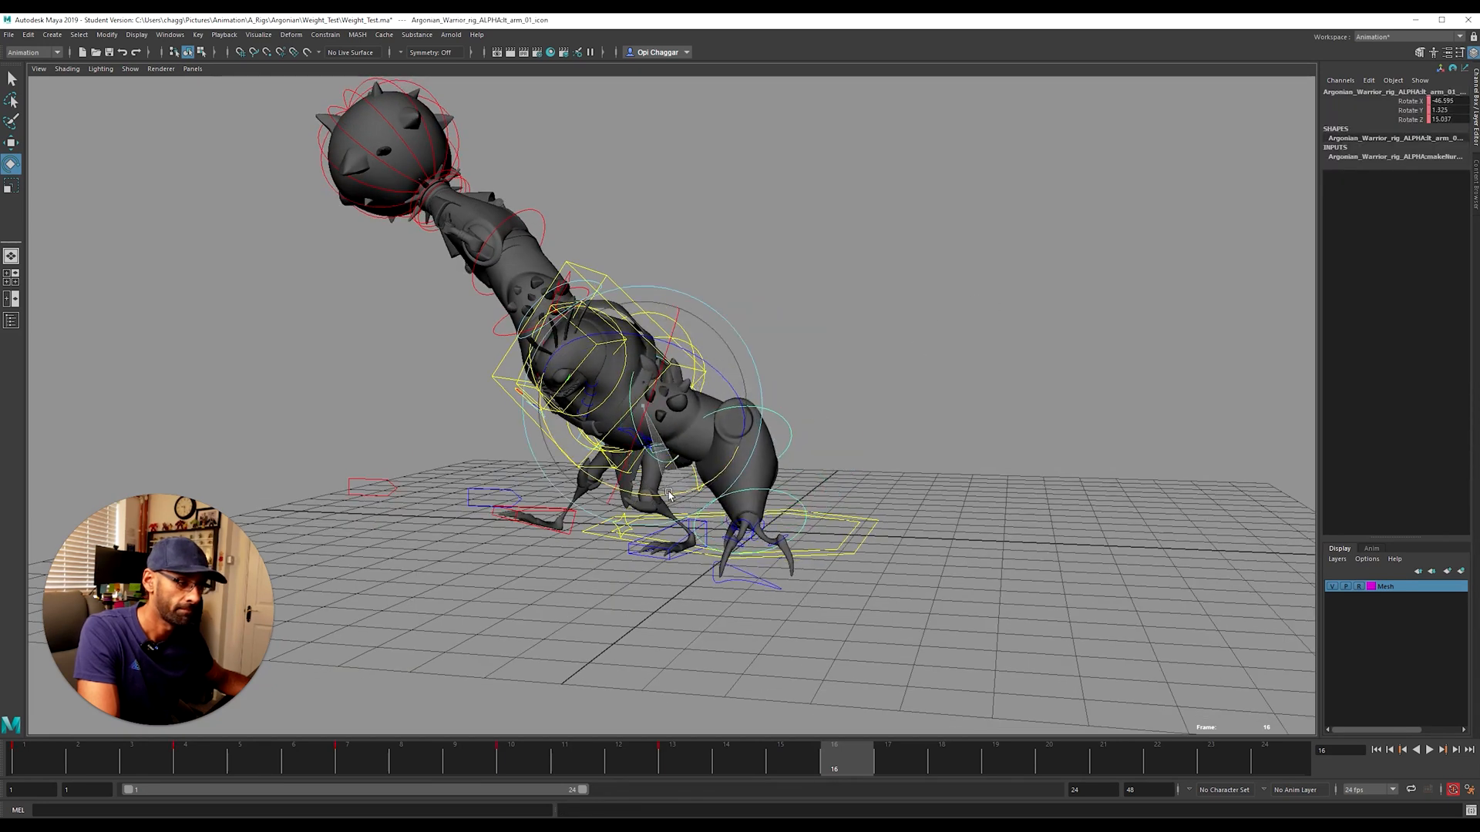
mouse_move(717, 427)
mouse_down()
mouse_move(710, 411)
mouse_move(802, 424)
mouse_move(794, 446)
mouse_move(720, 433)
mouse_up()
drag(700, 347, 683, 331)
alt+drag(694, 337, 593, 413)
drag(668, 476, 653, 484)
drag(645, 466, 633, 460)
alt+drag(626, 460, 689, 472)
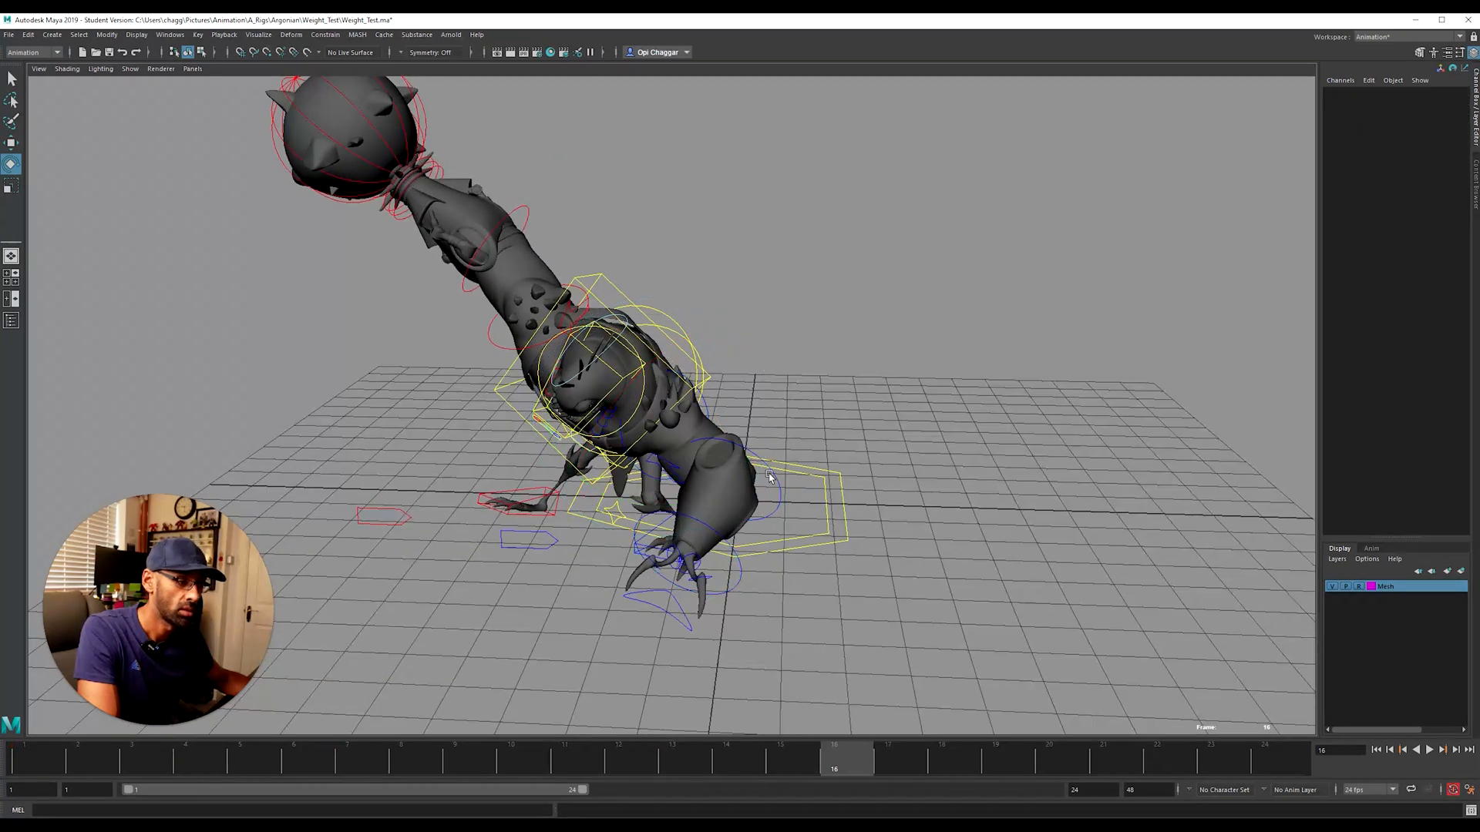
Step: Adjust the free arm's controls so the claw reaches outward beside the body
click(767, 507)
drag(763, 566, 938, 354)
click(829, 412)
click(592, 407)
click(935, 362)
Step: Rework the spine_05 rotation to tilt the chest and lower the mace, and check the pose from several angles
alt+drag(825, 433, 790, 405)
click(789, 353)
drag(632, 338, 703, 456)
key(ctrl+z)
click(543, 380)
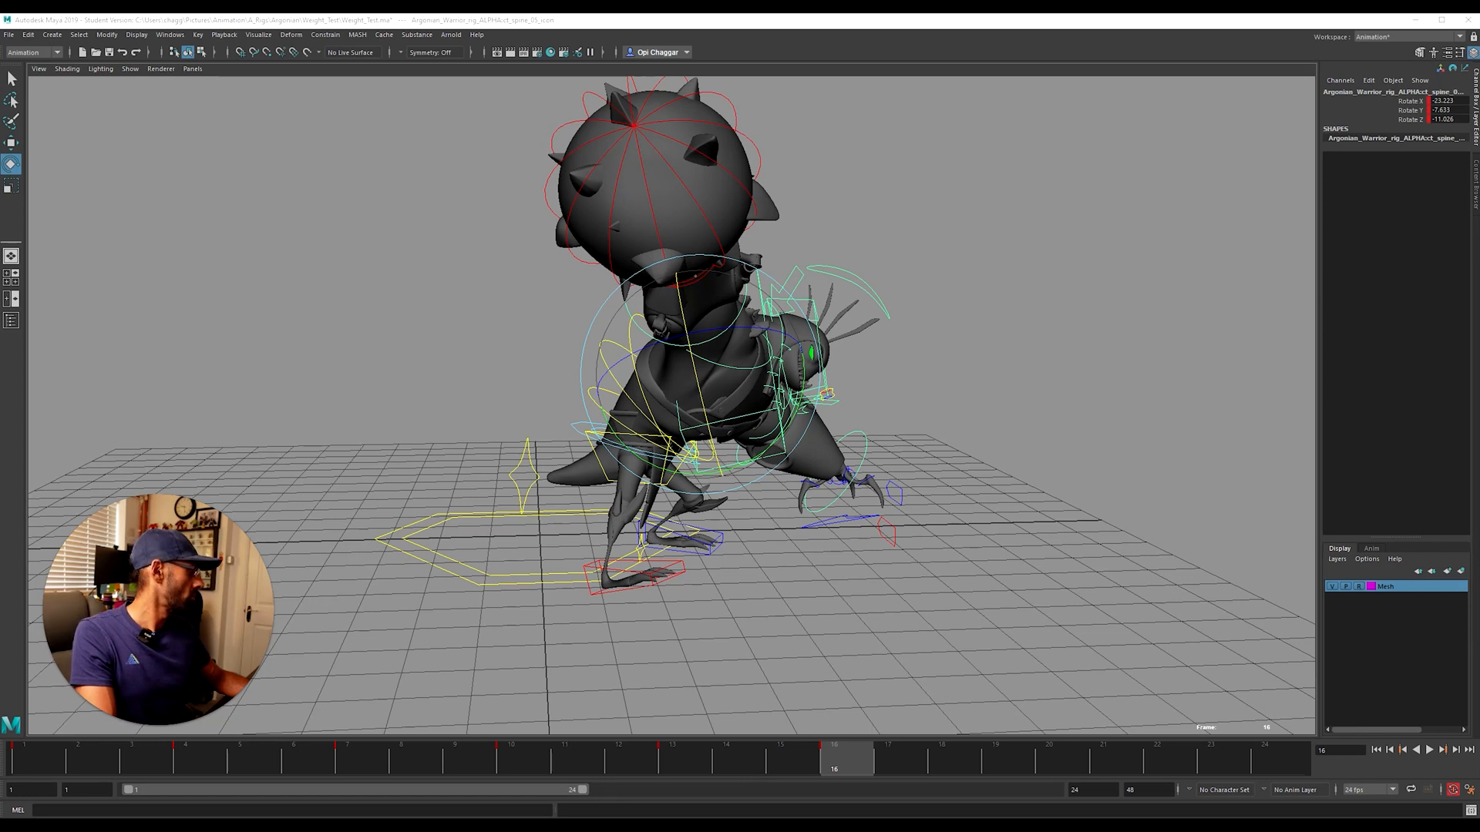
alt+drag(534, 459, 428, 490)
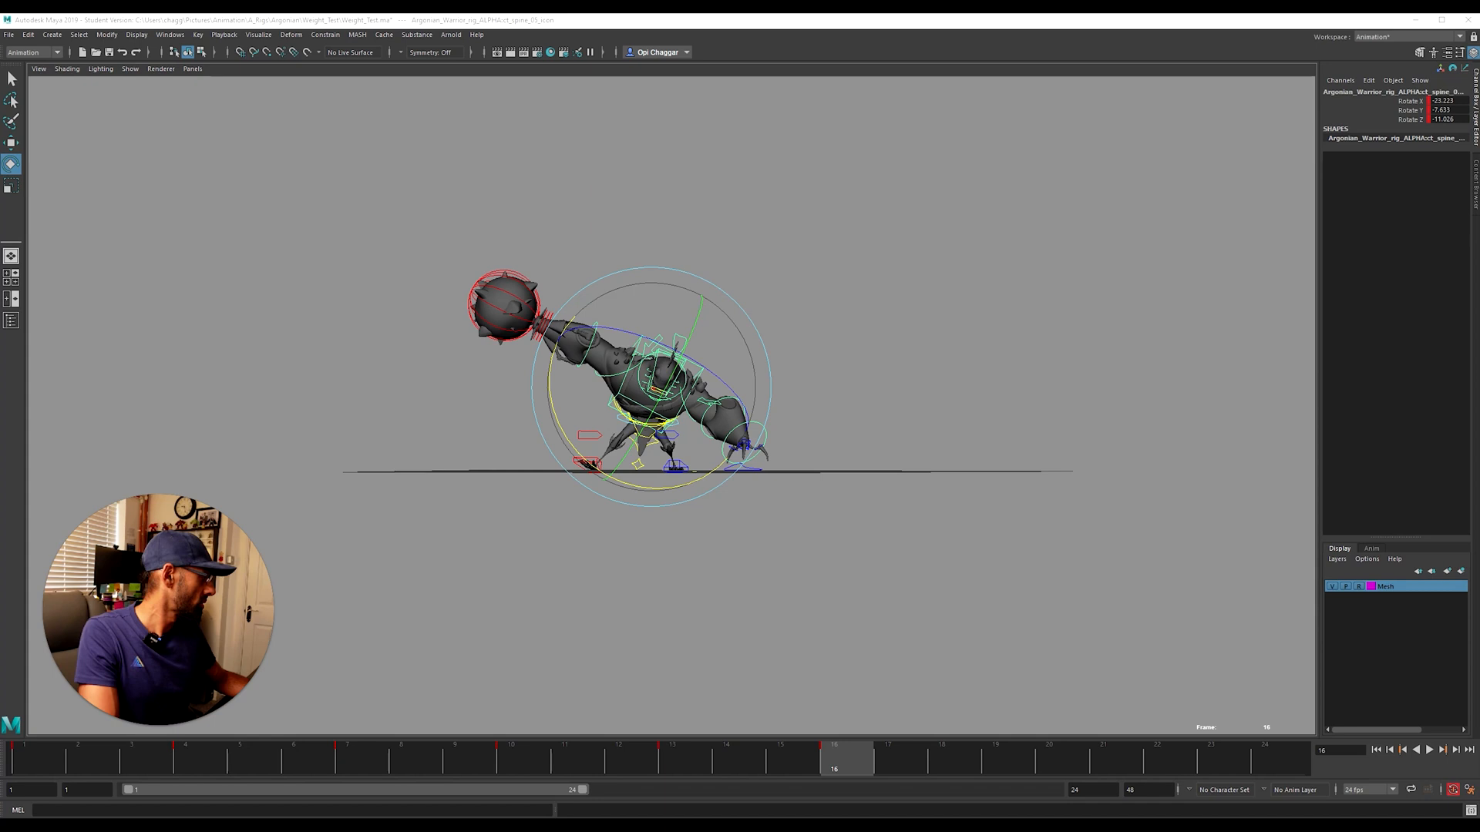
scroll(631, 488, up, 4)
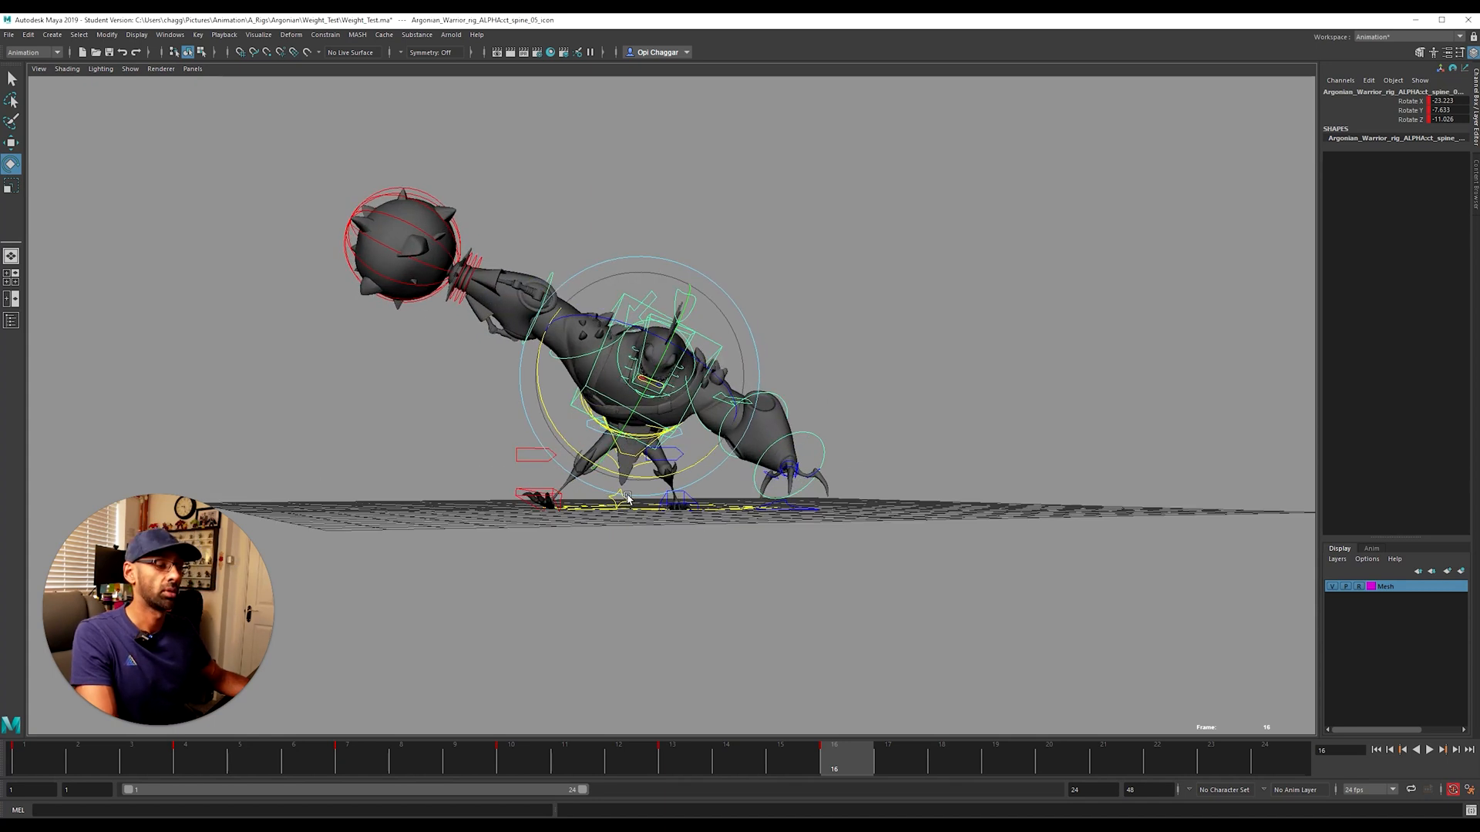
alt+drag(632, 488, 654, 459)
click(871, 311)
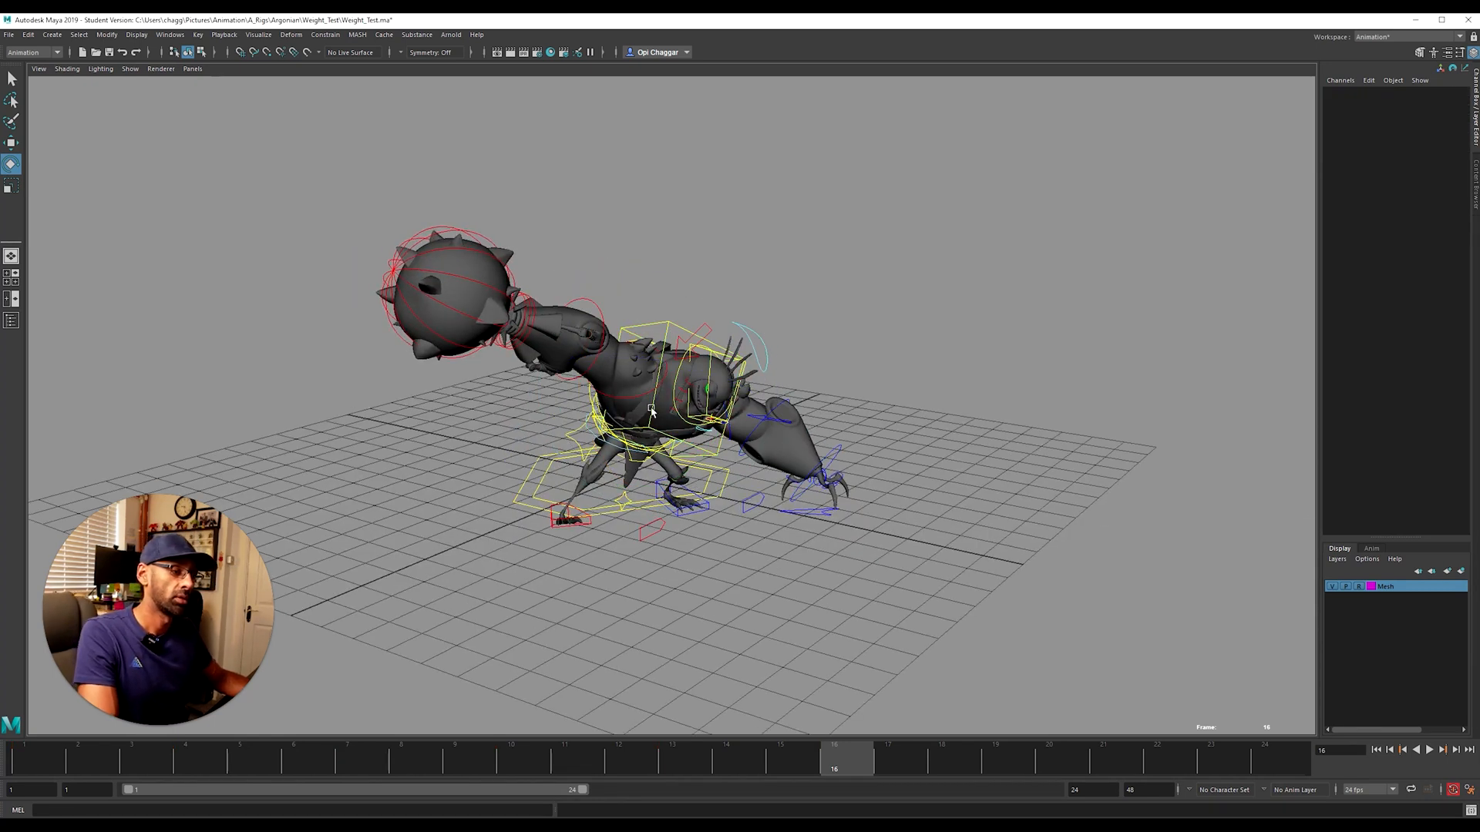
Step: Rotate the mace arm's shoulder control to about -49 in Y and check the turned pose from several angles
click(676, 357)
alt+drag(676, 358, 723, 257)
key(ctrl+z)
click(776, 209)
click(699, 282)
click(1303, 181)
key(ctrl+z)
click(1404, 138)
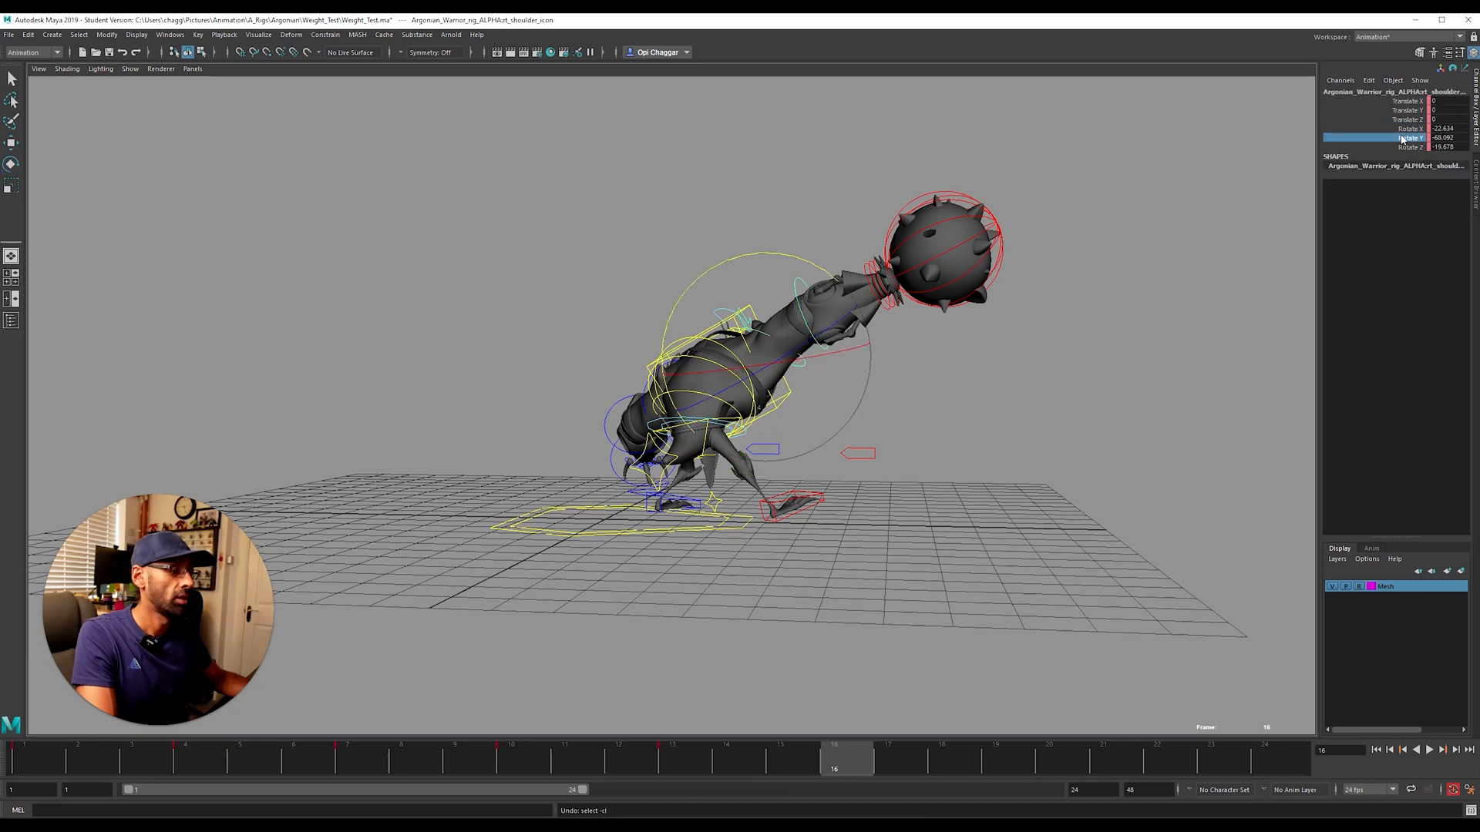
drag(694, 278, 727, 267)
drag(806, 347, 529, 425)
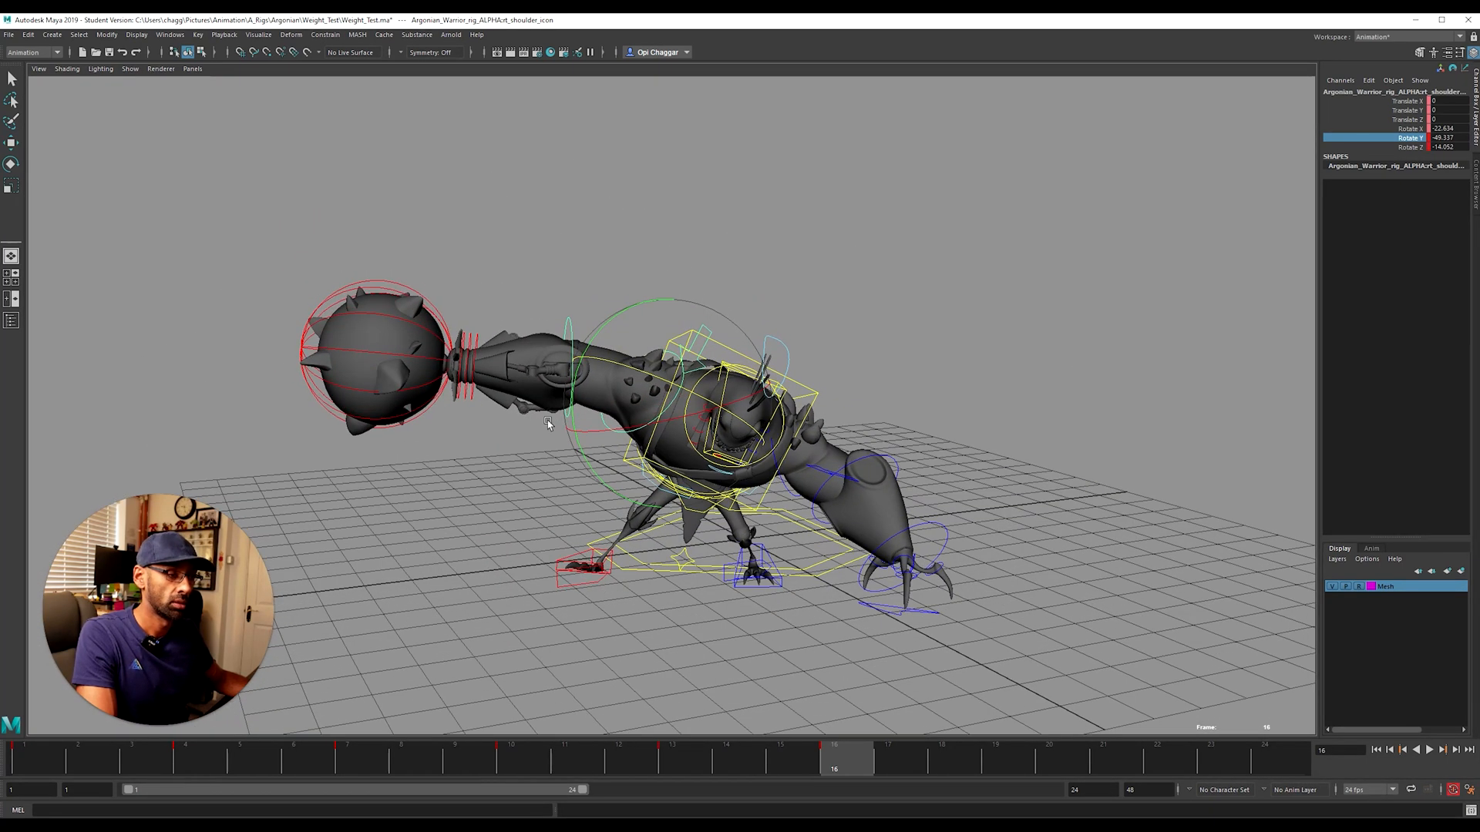
Step: Rotate the mace arm's arm_02 control to about 20.8 in Y to adjust how the forearm holds the mace
click(552, 320)
click(570, 325)
mouse_move(562, 462)
mouse_down()
mouse_move(486, 451)
mouse_move(560, 449)
mouse_up()
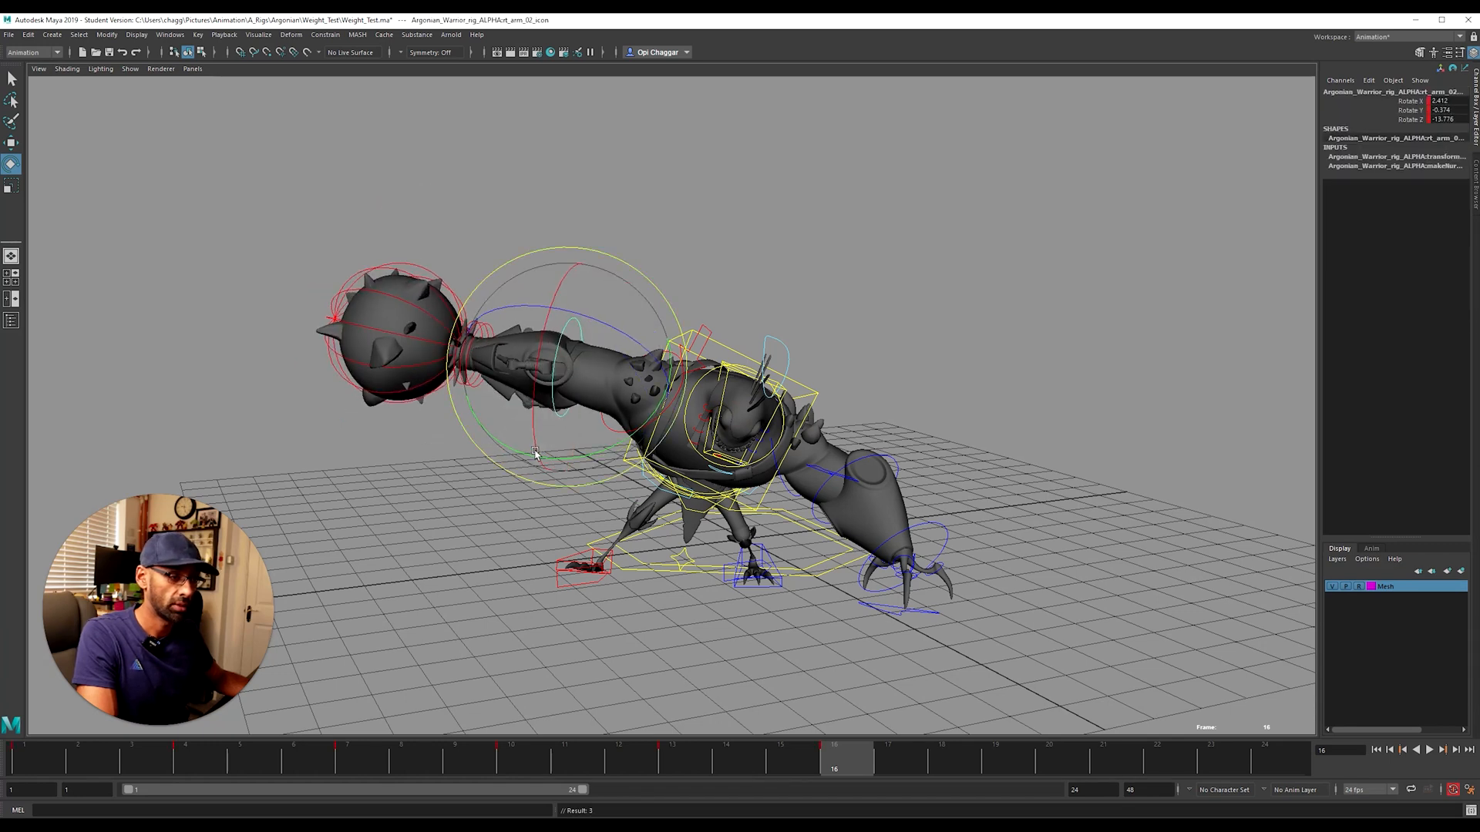
key(ctrl+z)
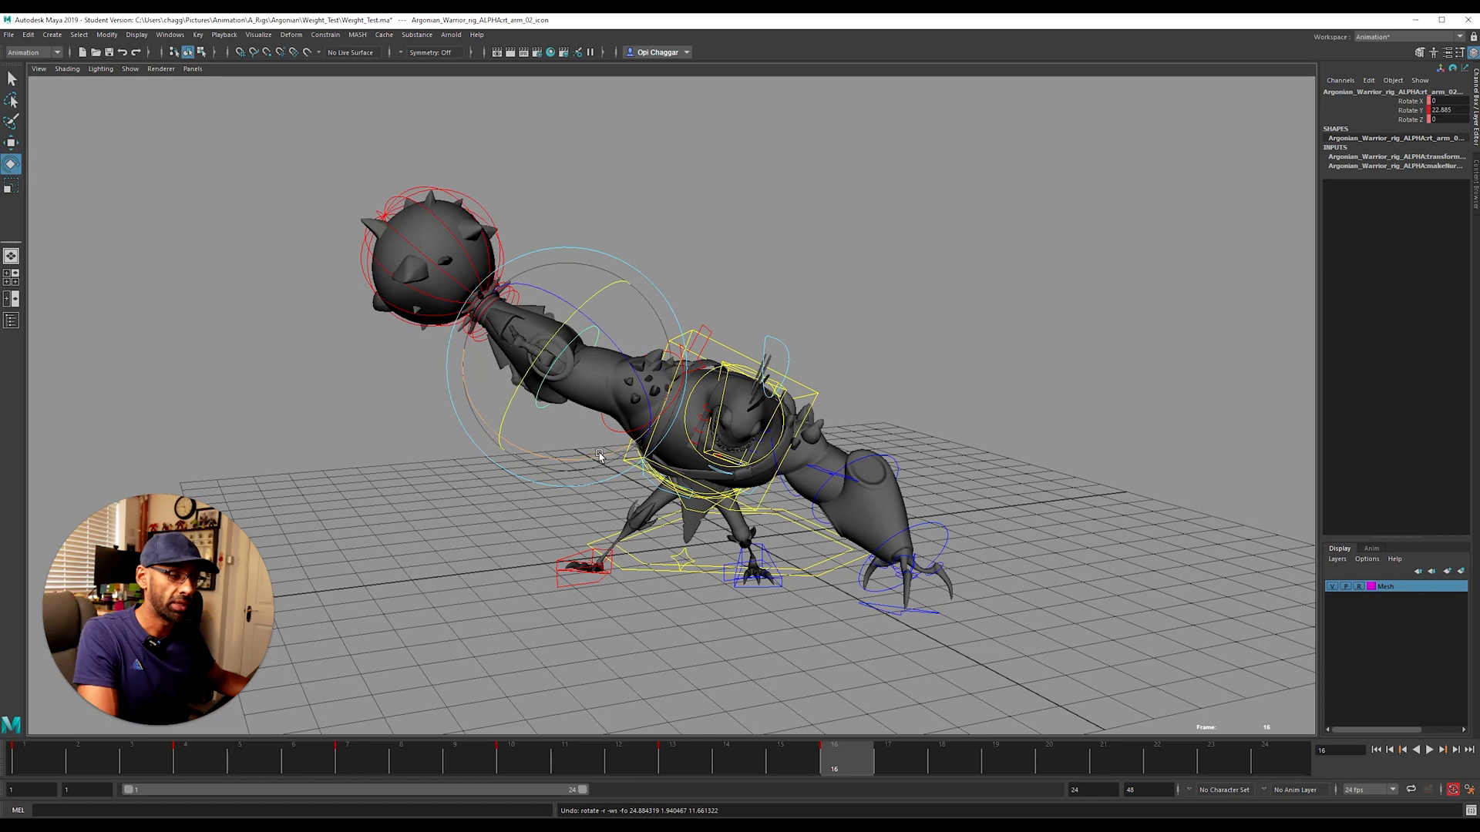
drag(596, 460, 802, 485)
alt+right_drag(801, 486, 586, 540)
alt+drag(586, 539, 682, 568)
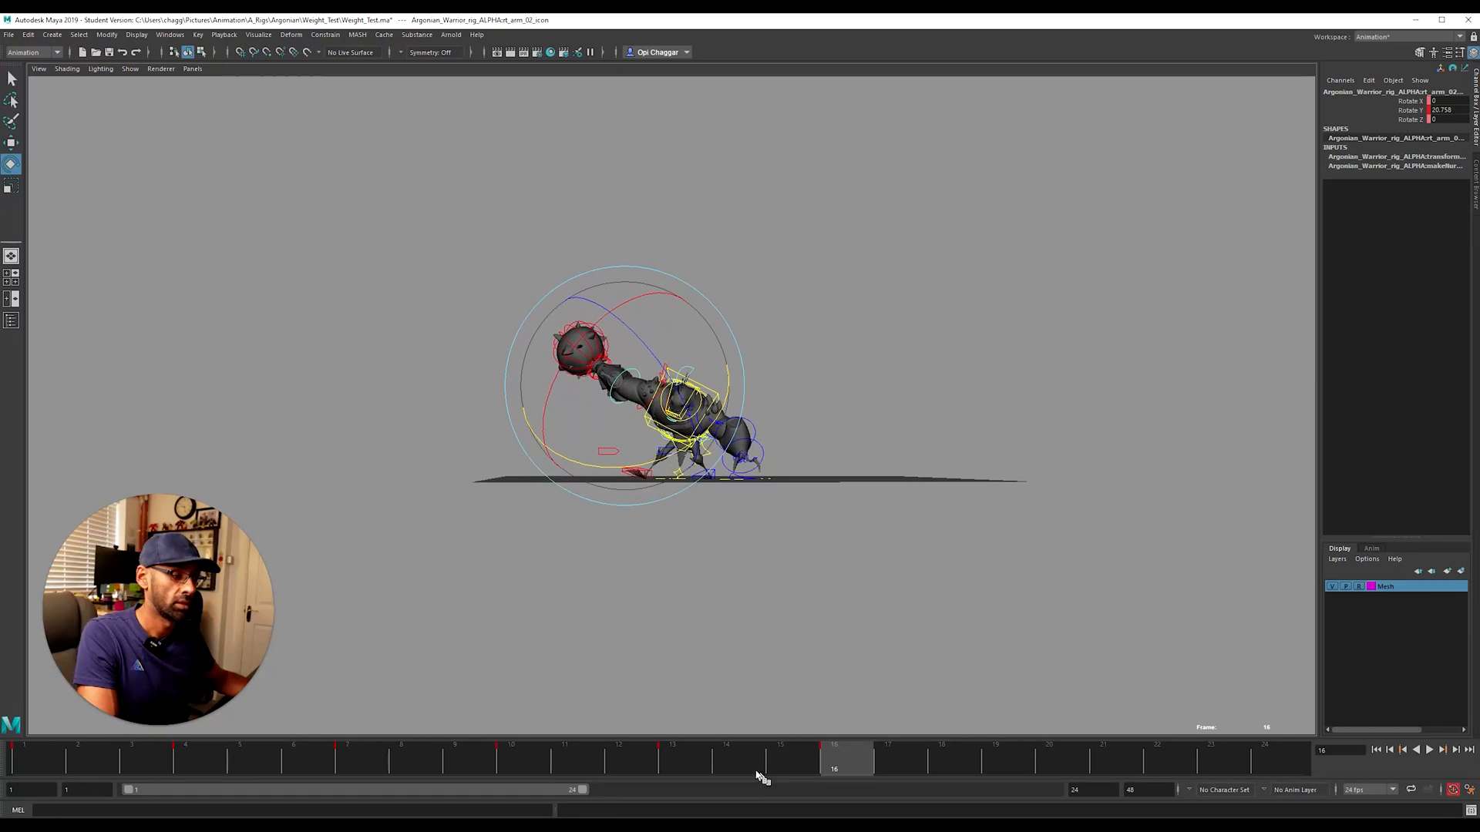
Step: Scrub and play back the swing from several angles to review how the blocked poses read together
drag(760, 777, 479, 753)
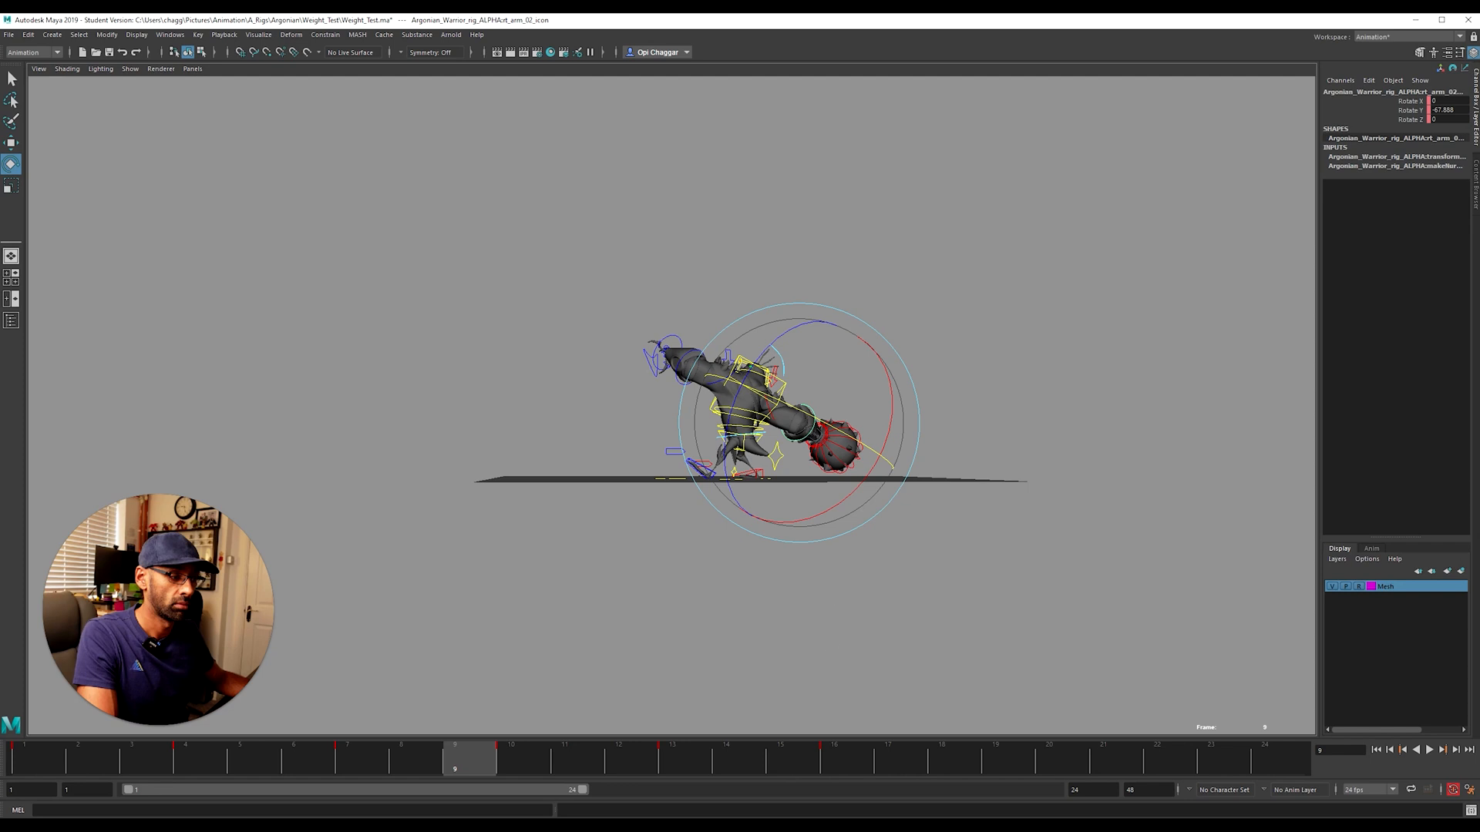
alt+drag(753, 529, 724, 602)
key(alt+v)
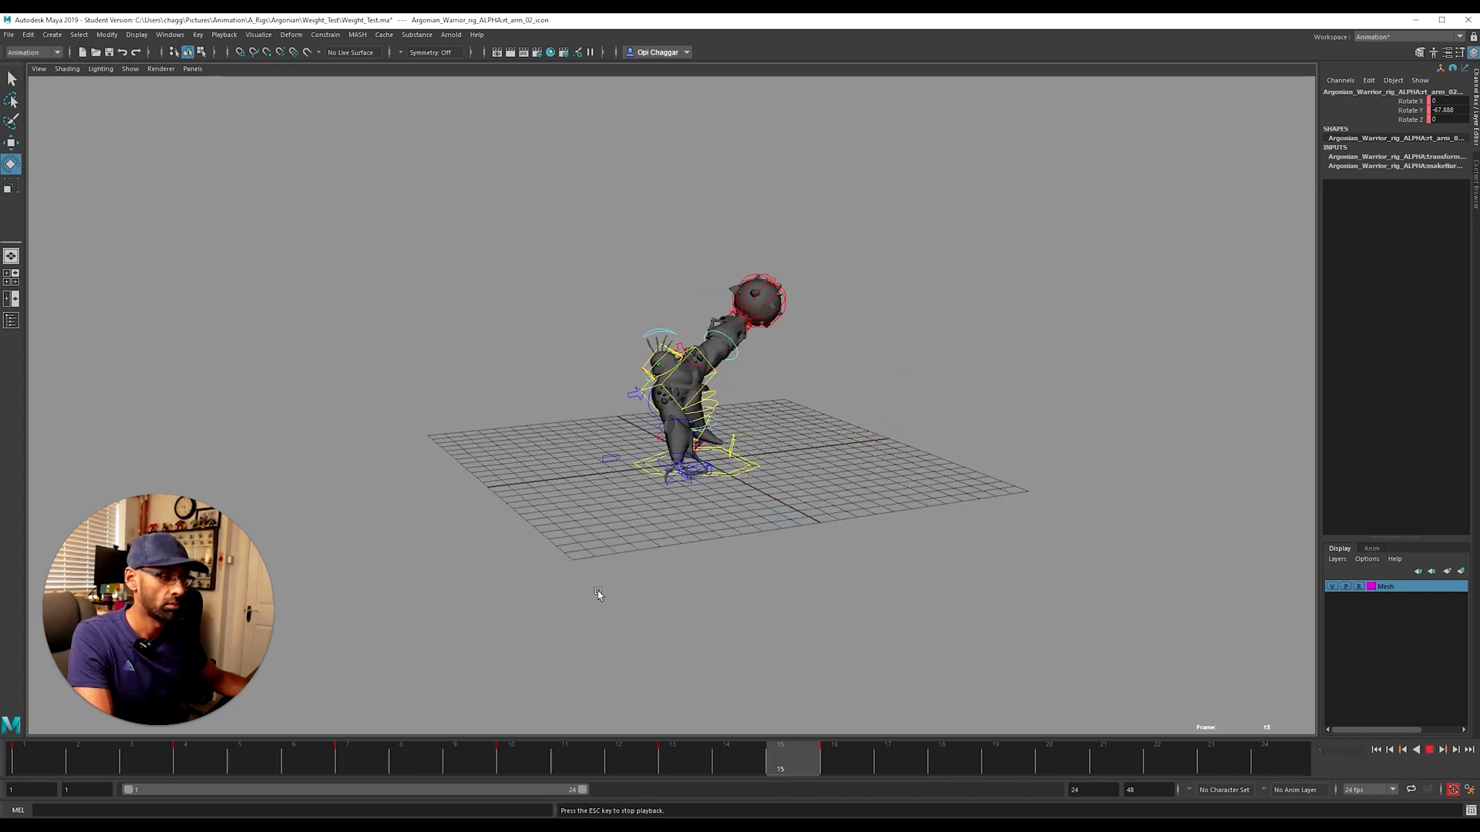
alt+drag(676, 604, 866, 532)
alt+drag(716, 537, 775, 571)
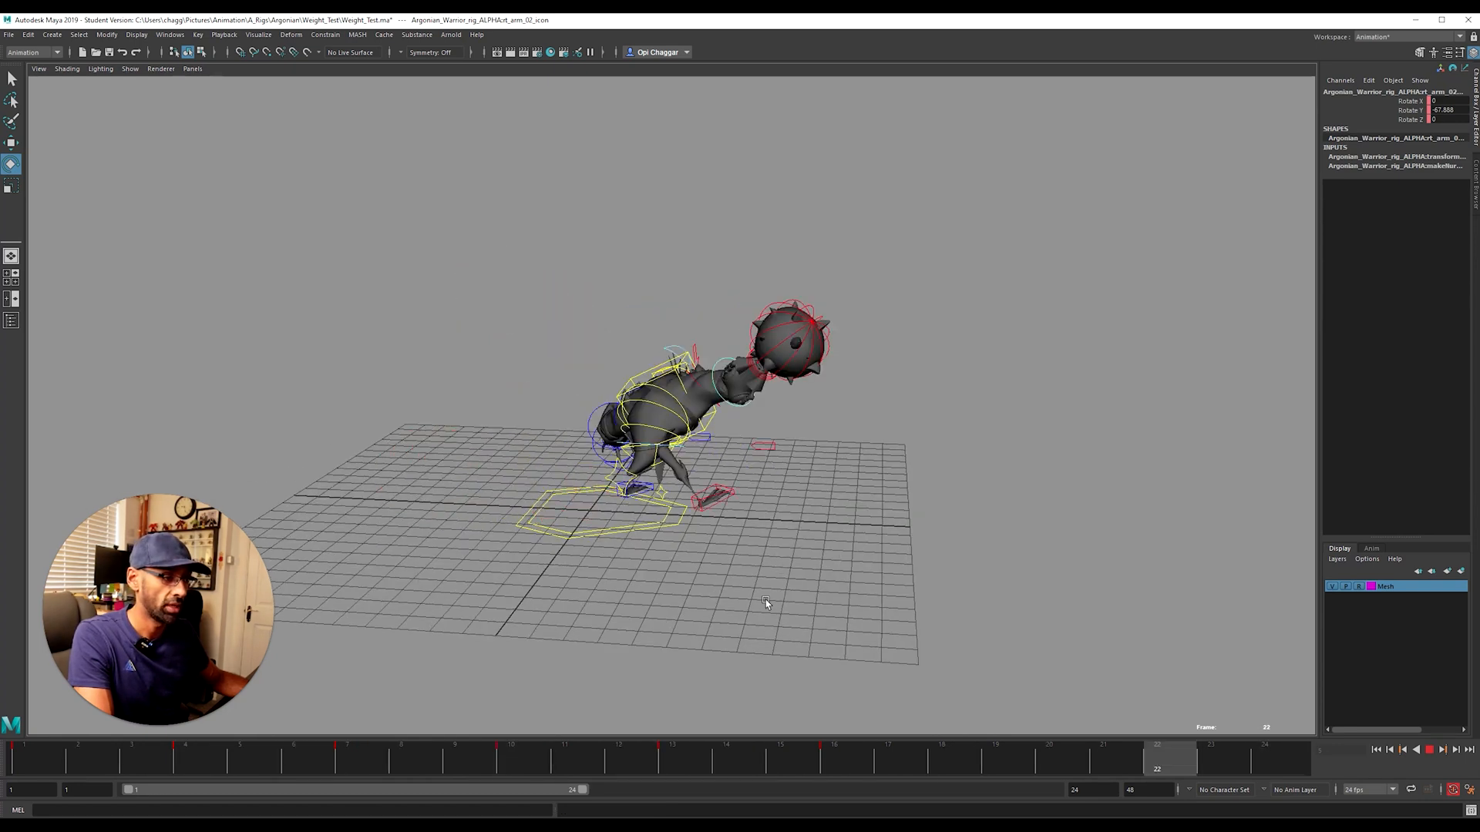
key(alt+v)
drag(803, 759, 10, 686)
drag(874, 764, 781, 662)
Step: Select all the rig controls and key the whole pose at frame 16
drag(408, 182, 885, 621)
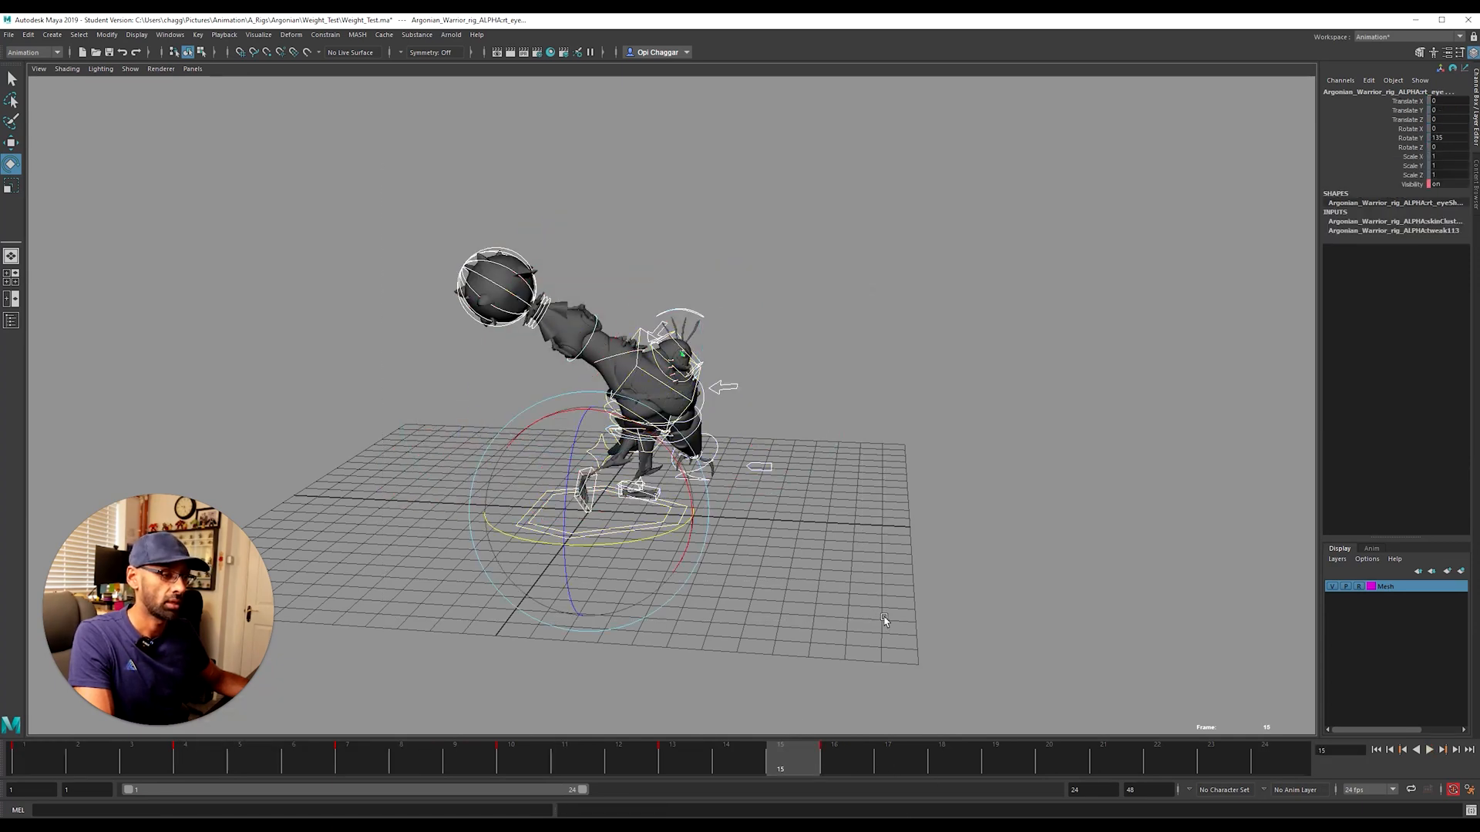
click(844, 763)
key(w)
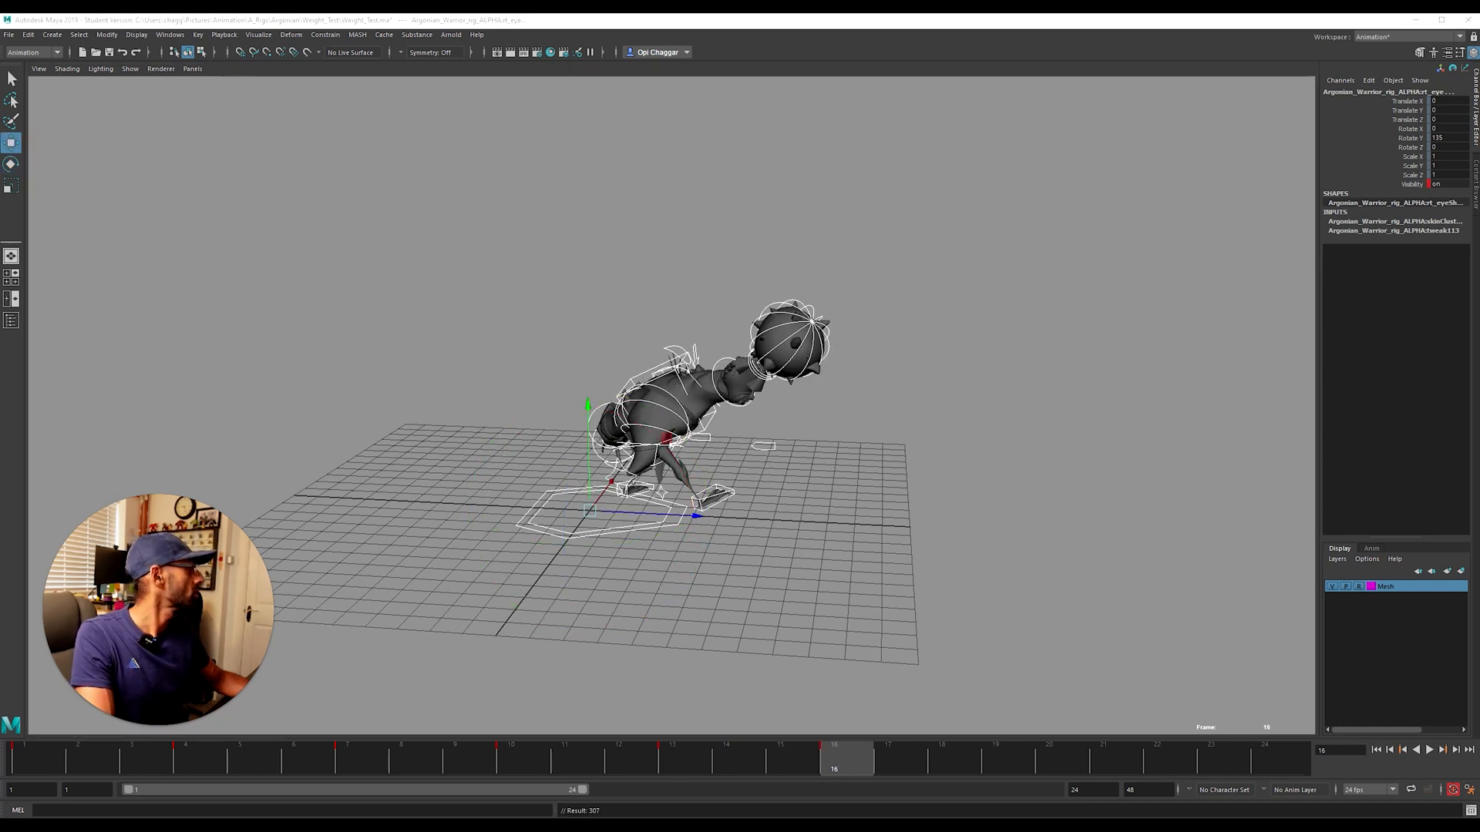
Step: Play the animation and scrub from frame 1 to frame 16 in a low side view to review the mace's path
key(alt+v)
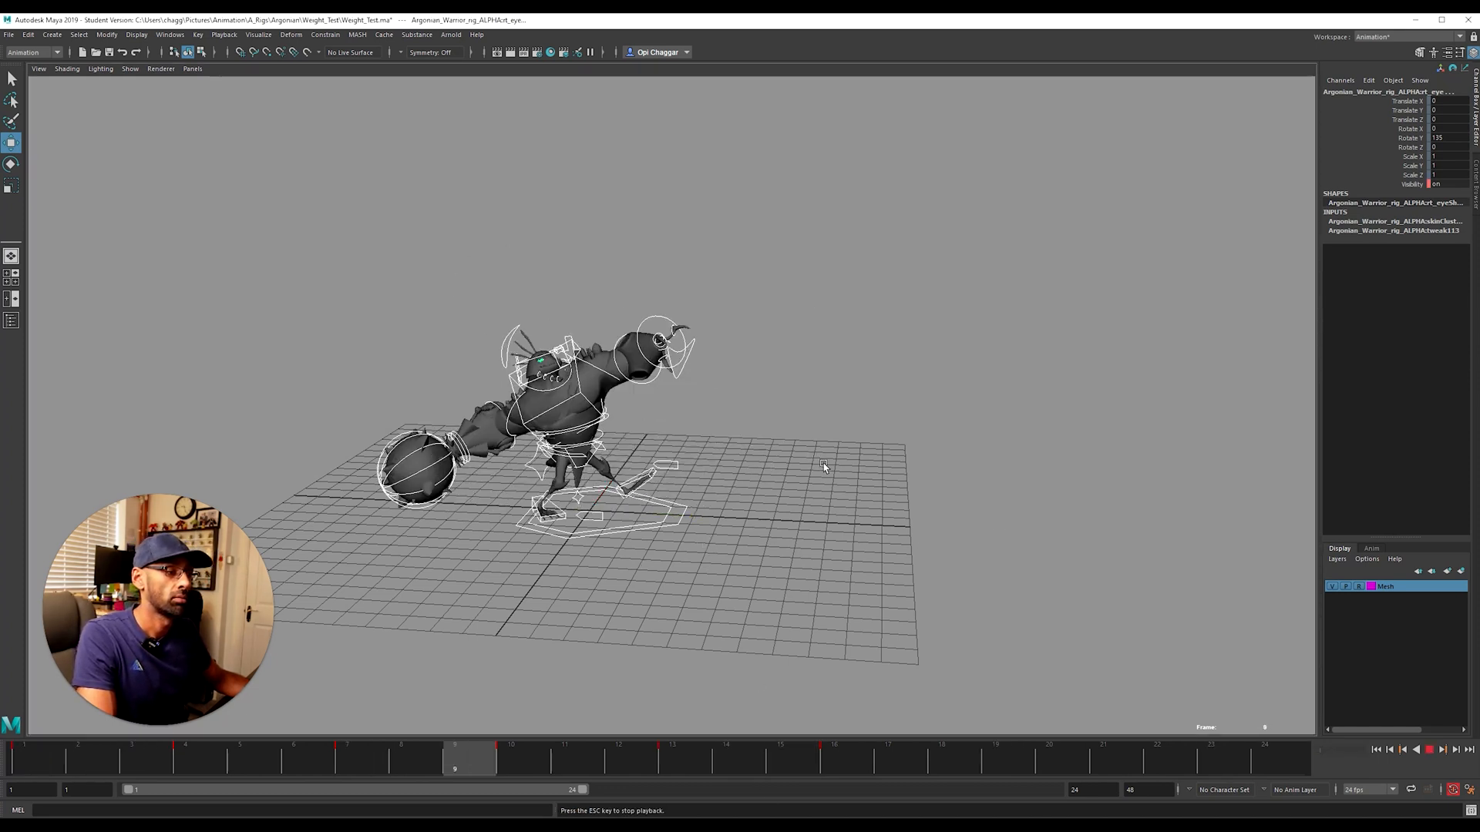
alt+drag(854, 470, 917, 471)
click(37, 758)
alt+drag(728, 458, 621, 512)
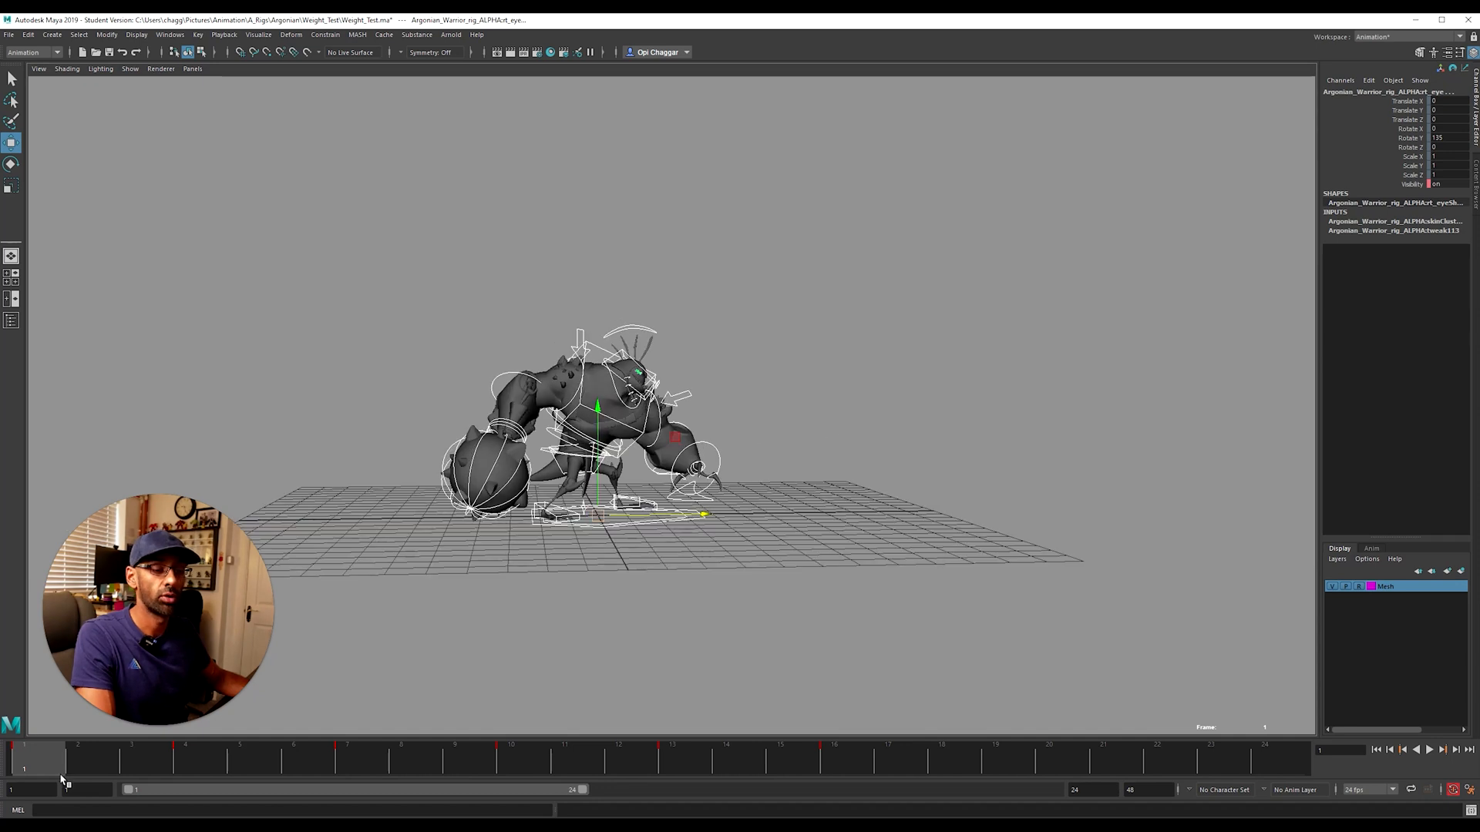
mouse_move(91, 771)
mouse_down()
mouse_move(1006, 753)
mouse_move(34, 755)
mouse_move(863, 736)
mouse_up()
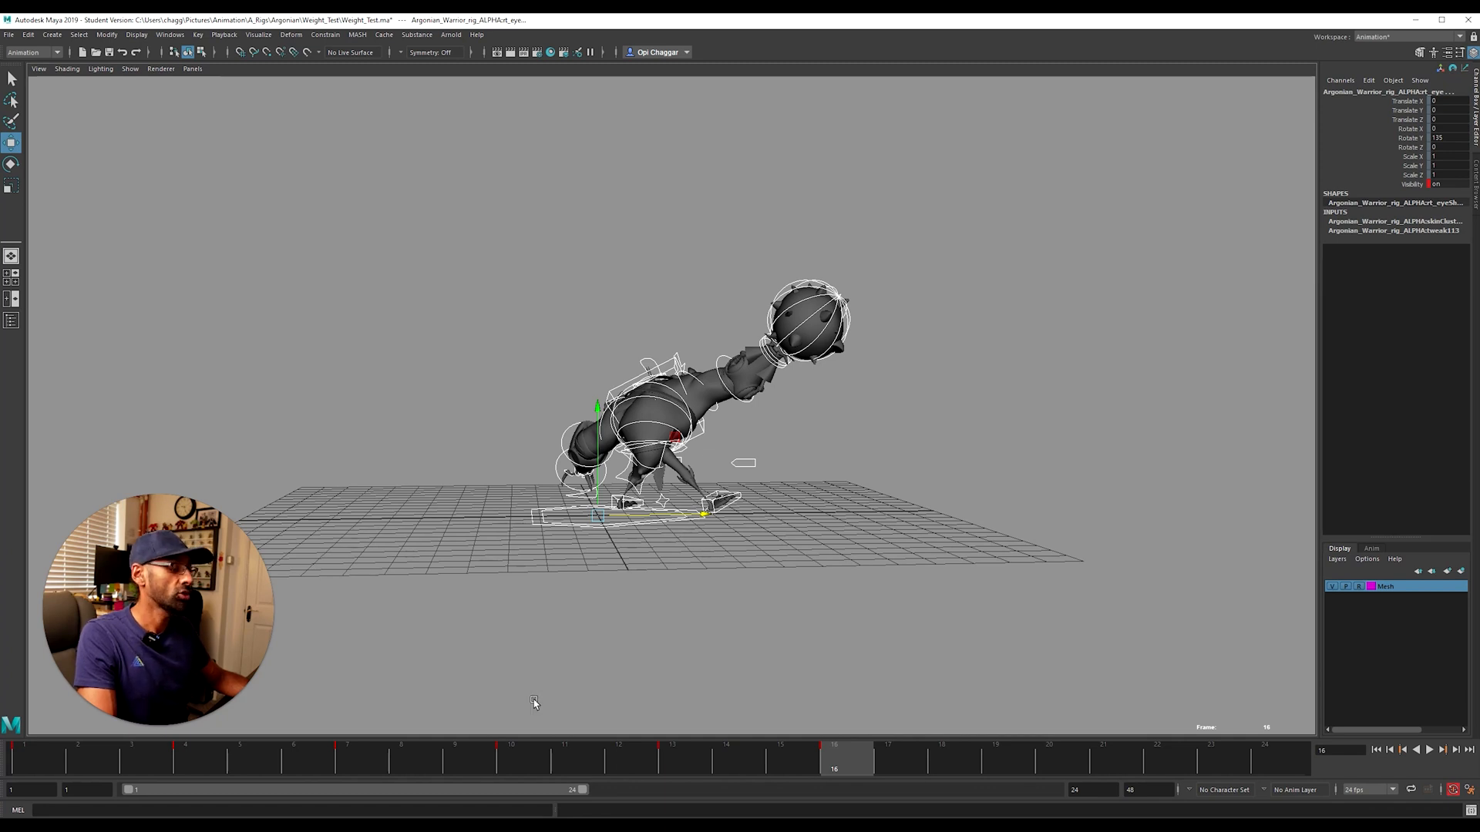
Step: Launch Epic Pen, clear its toolbar from the viewport, and draw a red stroke across frames 9 and 10 of the timeline
key(super)
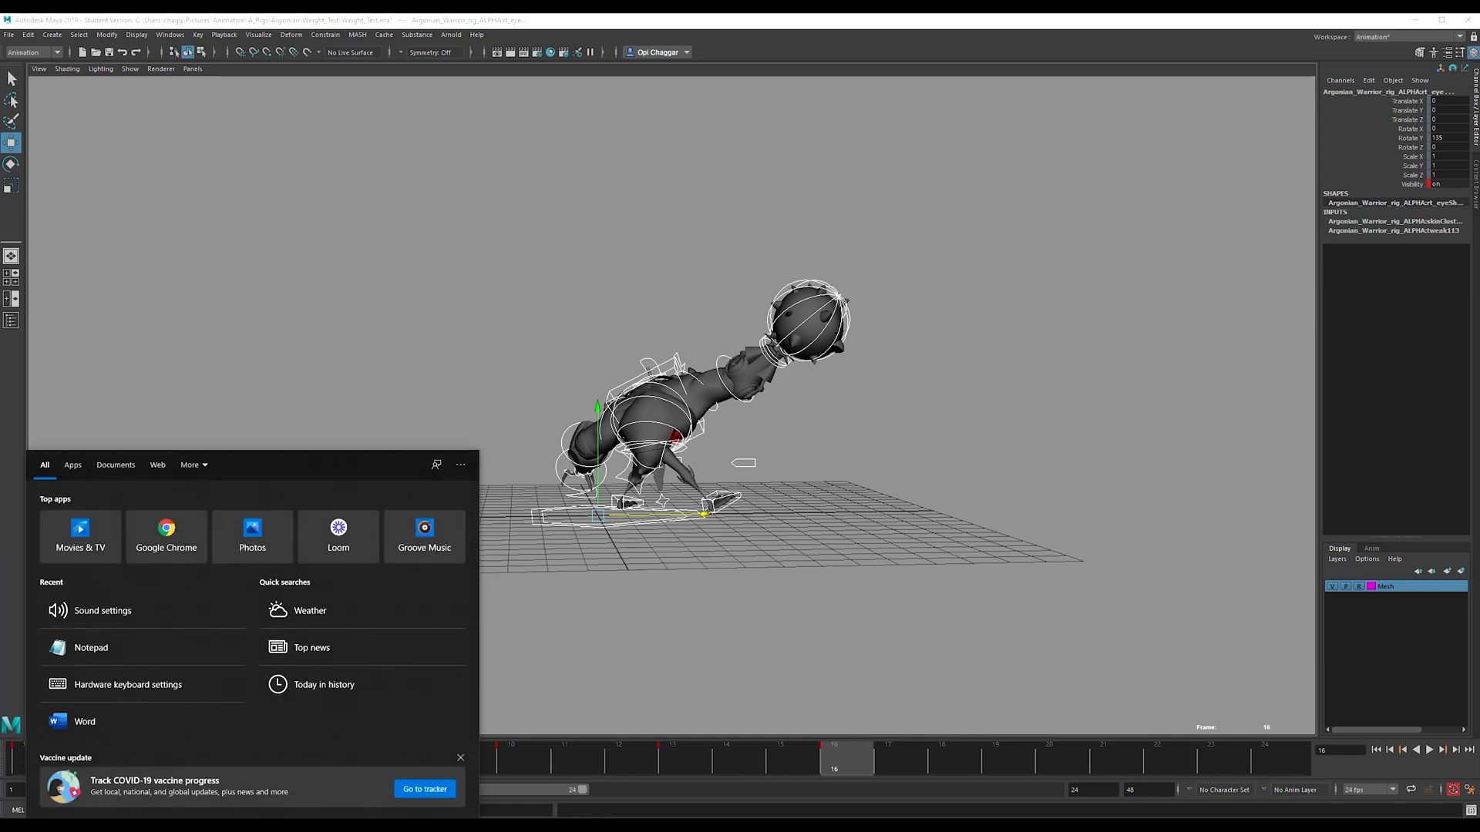
text(epic)
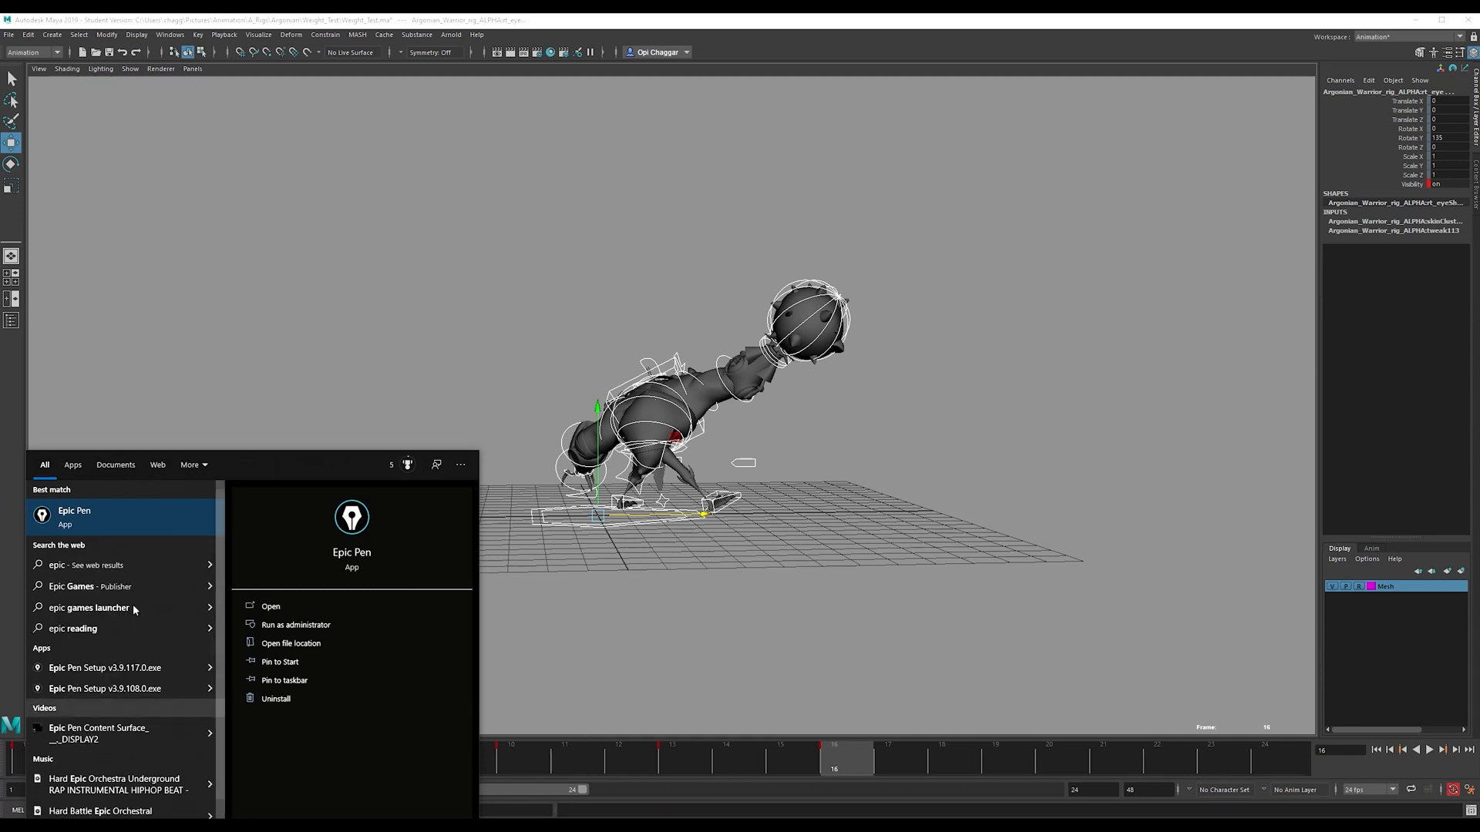
key(Return)
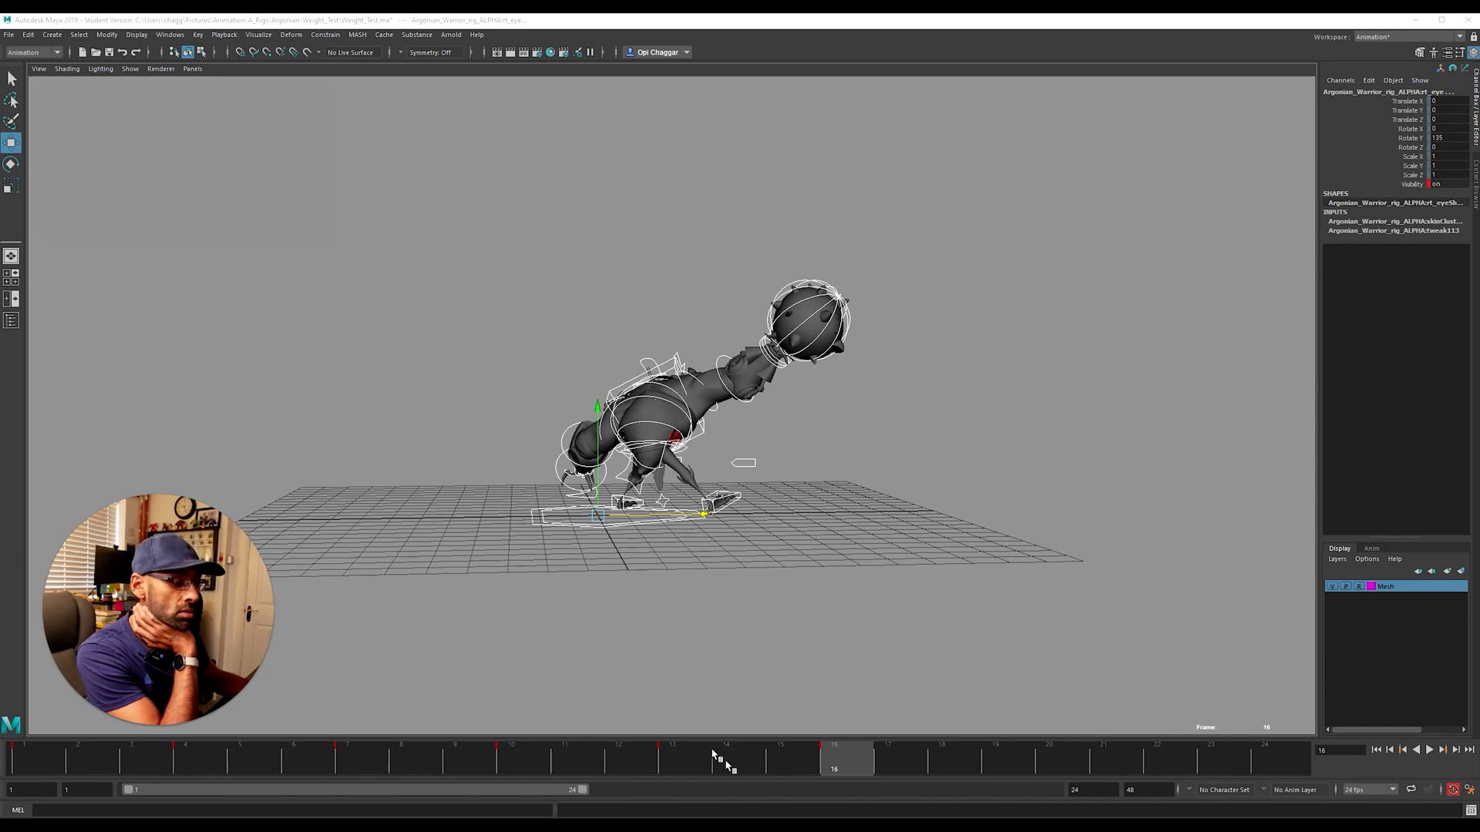
drag(316, 37, 1479, 305)
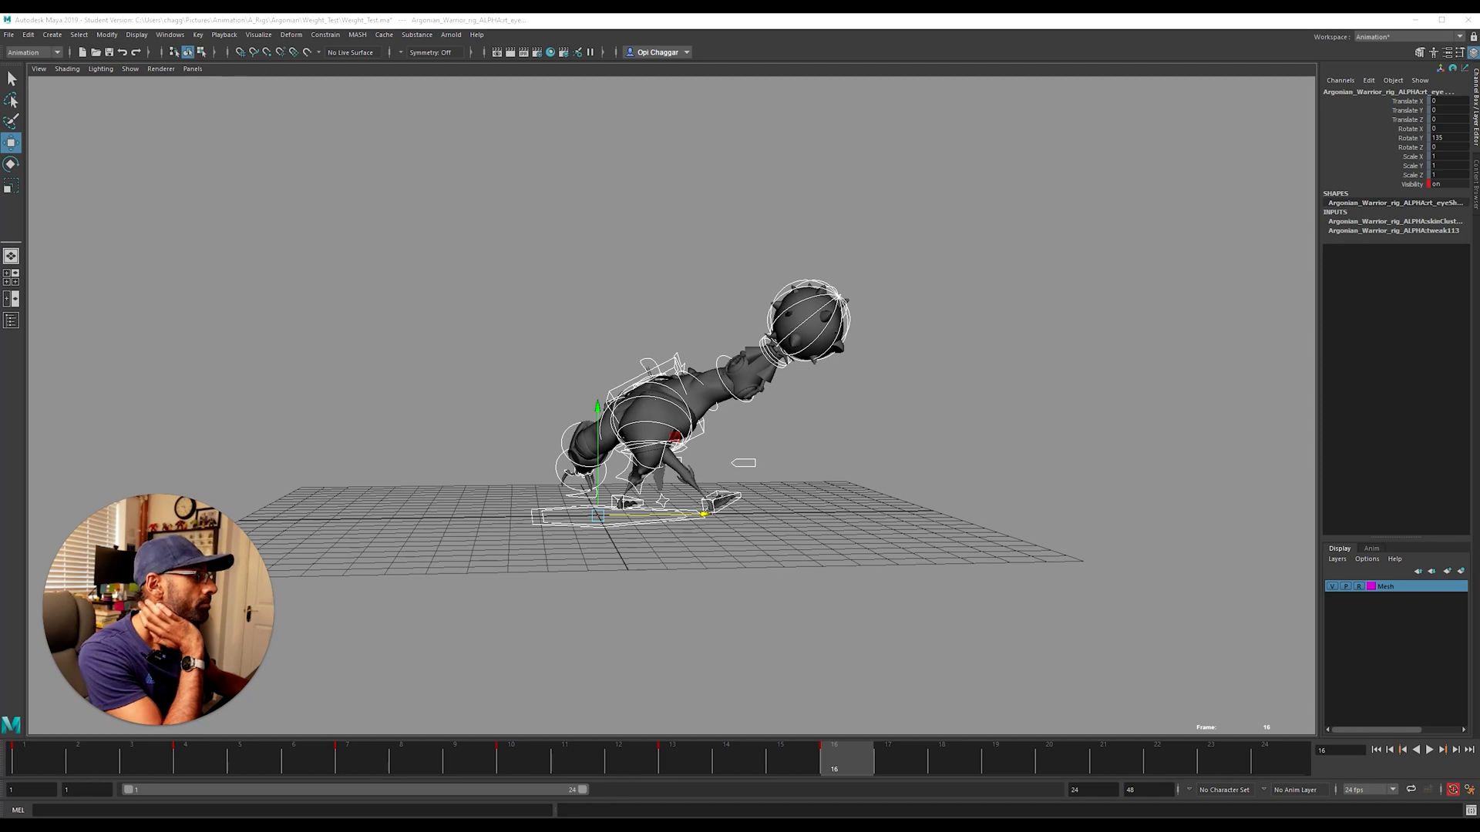
drag(542, 760, 513, 765)
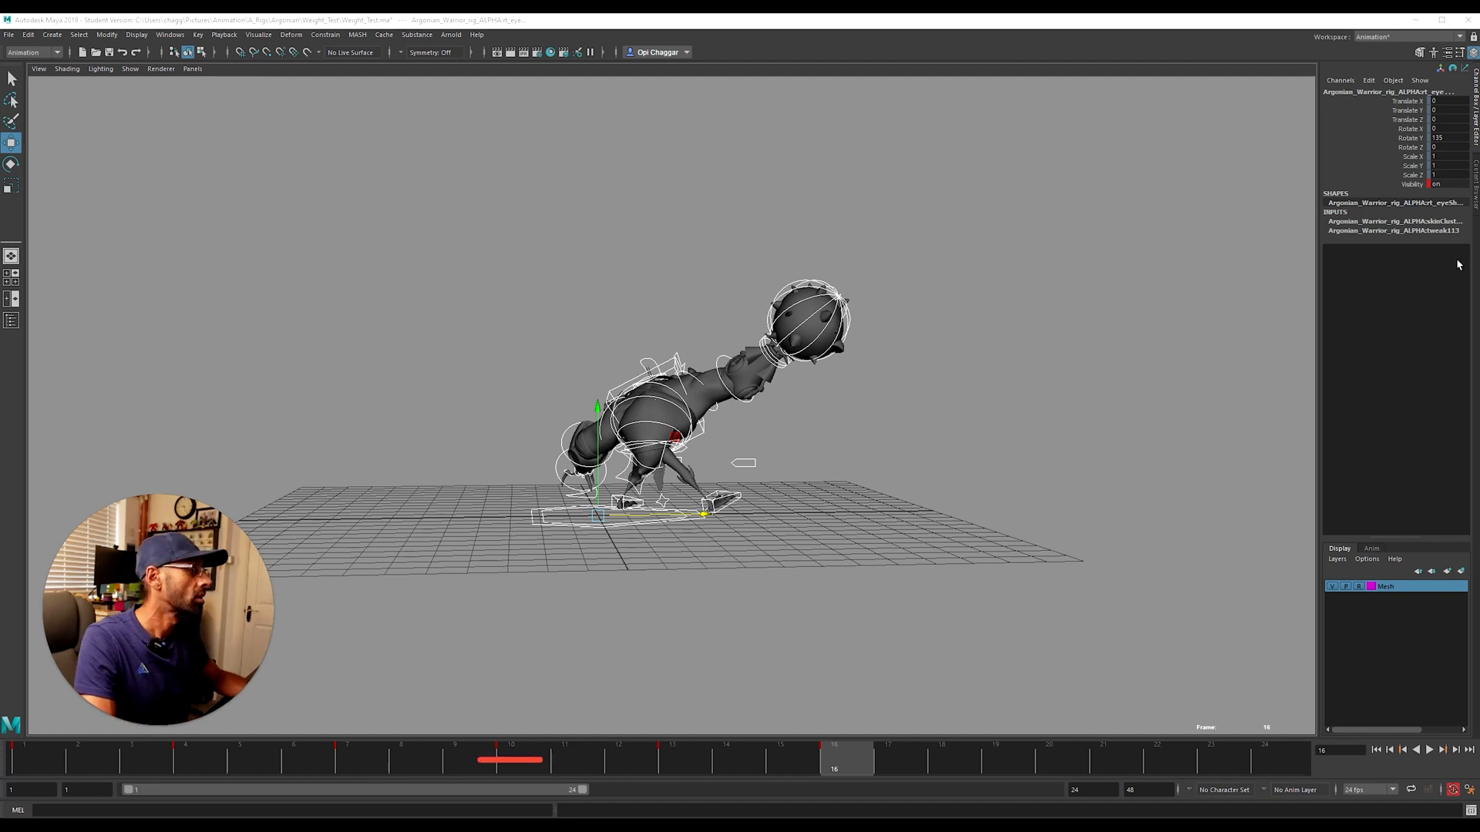
Step: Go to the pose at frame 4, mark that frame on the timeline, and circle the mace in red
mouse_move(534, 758)
mouse_down()
mouse_move(438, 763)
mouse_move(545, 769)
mouse_up()
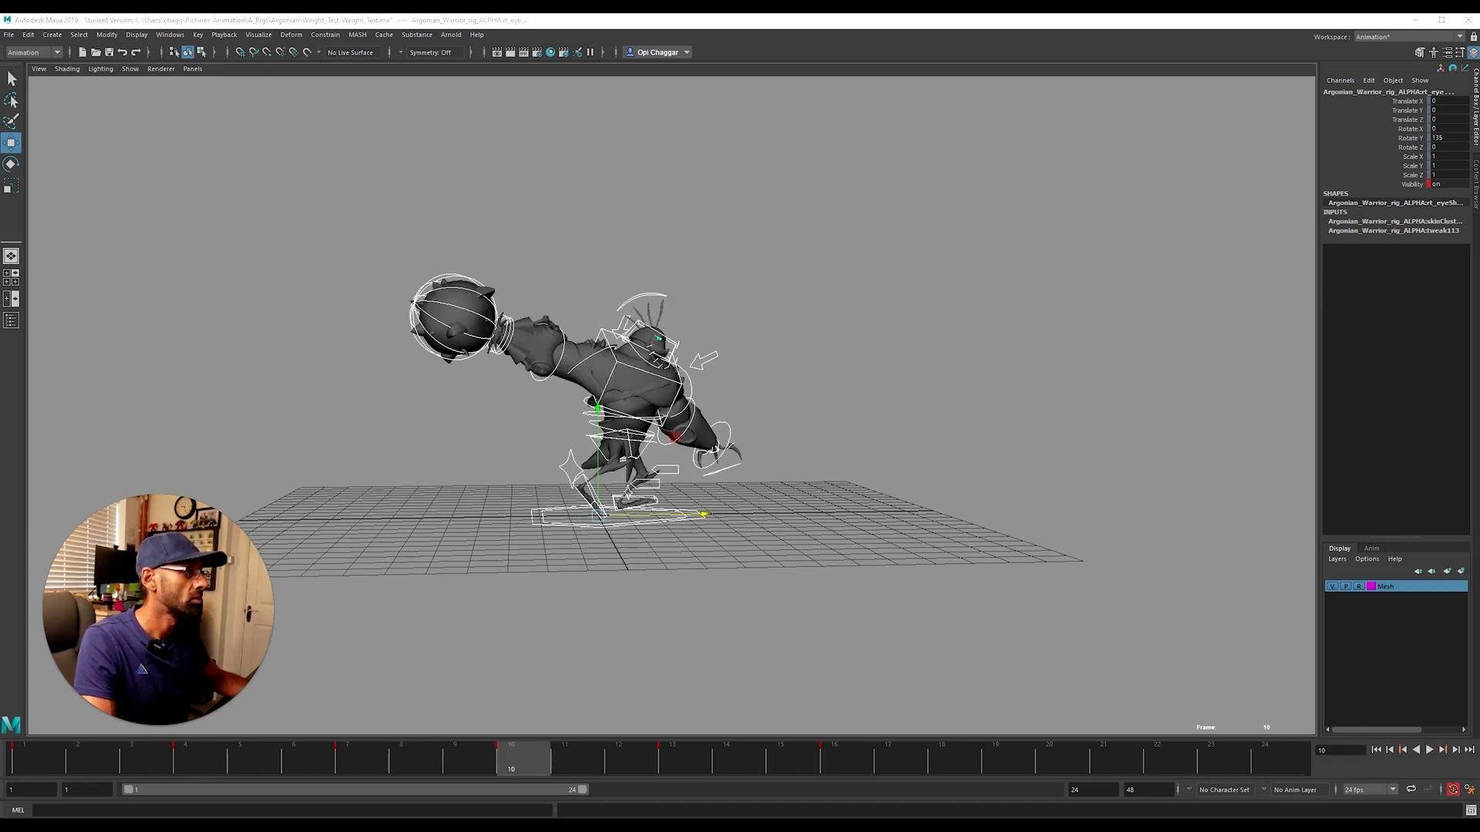
click(251, 802)
key(alt+v)
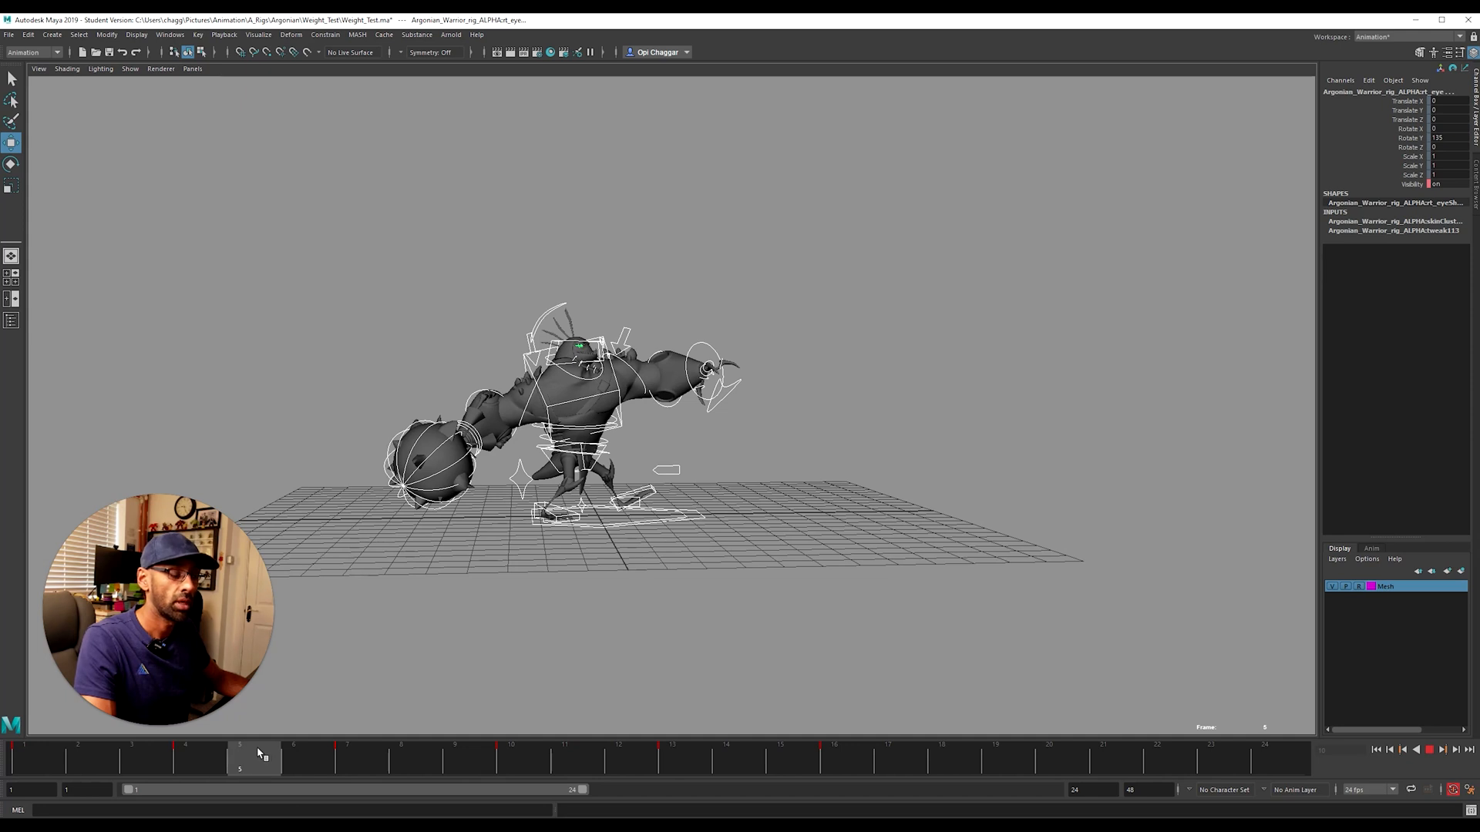
drag(260, 754, 205, 759)
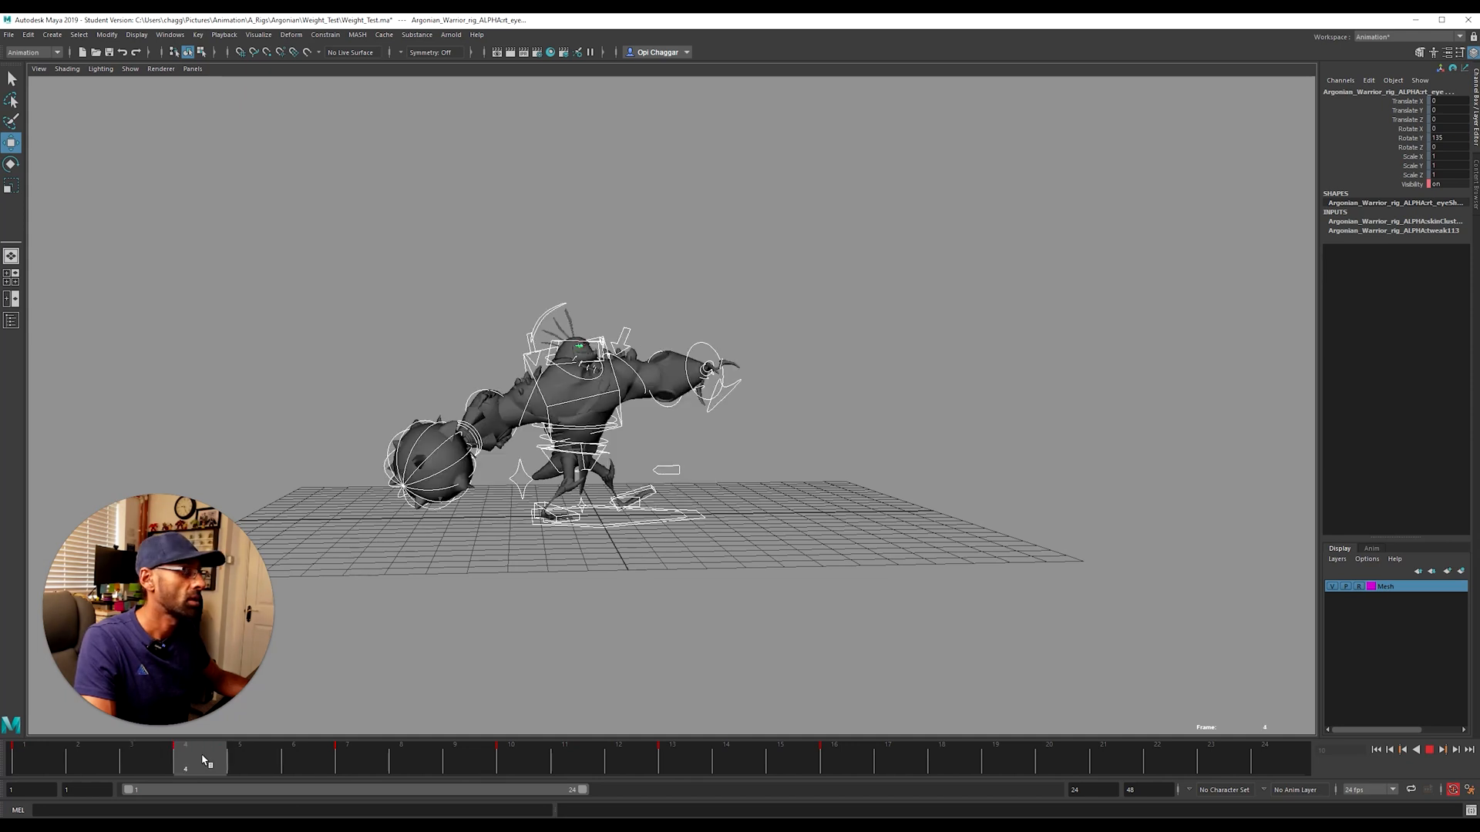
drag(202, 761, 203, 761)
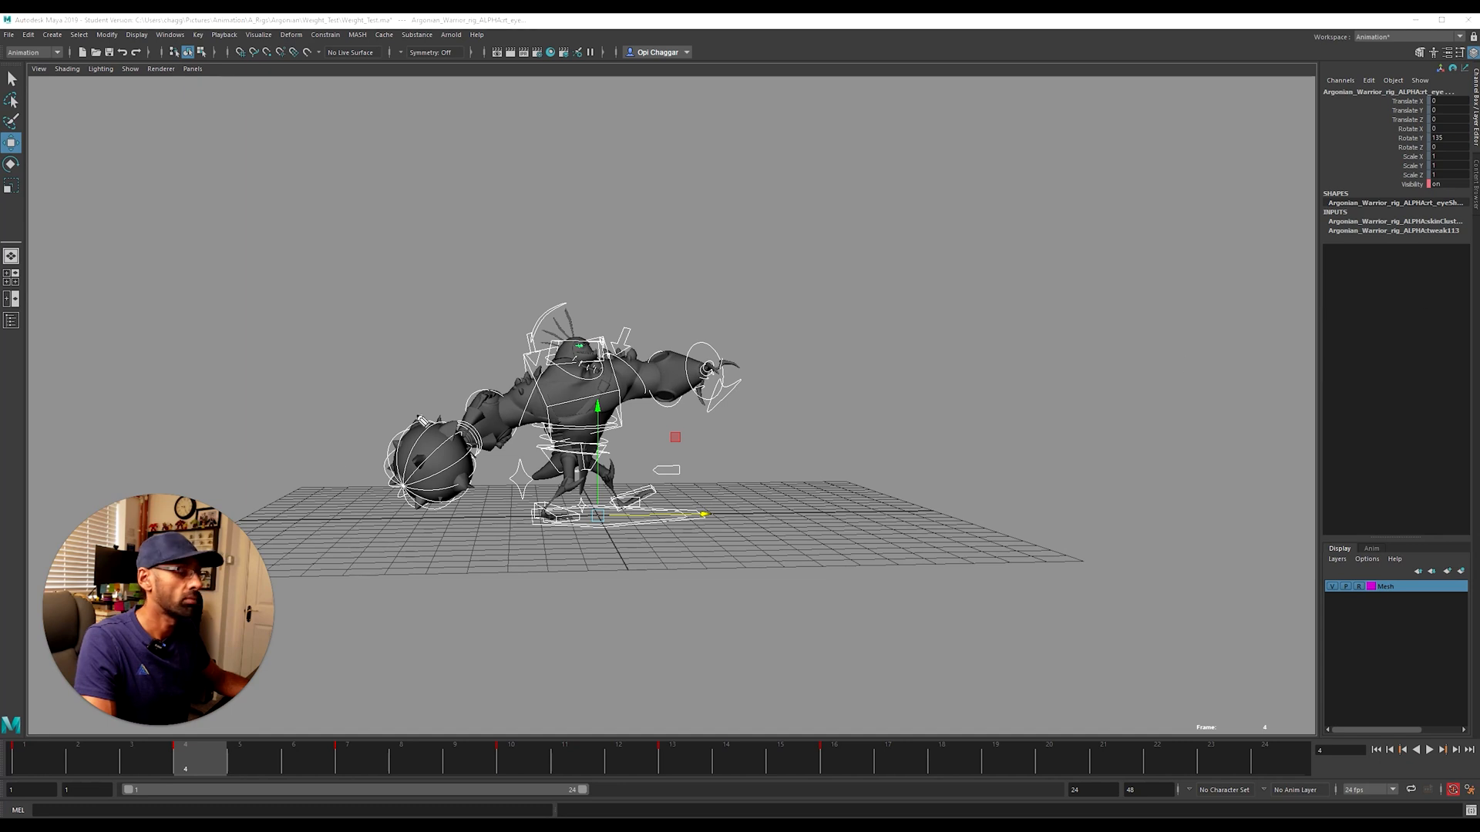
mouse_move(424, 426)
mouse_down()
mouse_move(466, 501)
mouse_move(430, 440)
mouse_up()
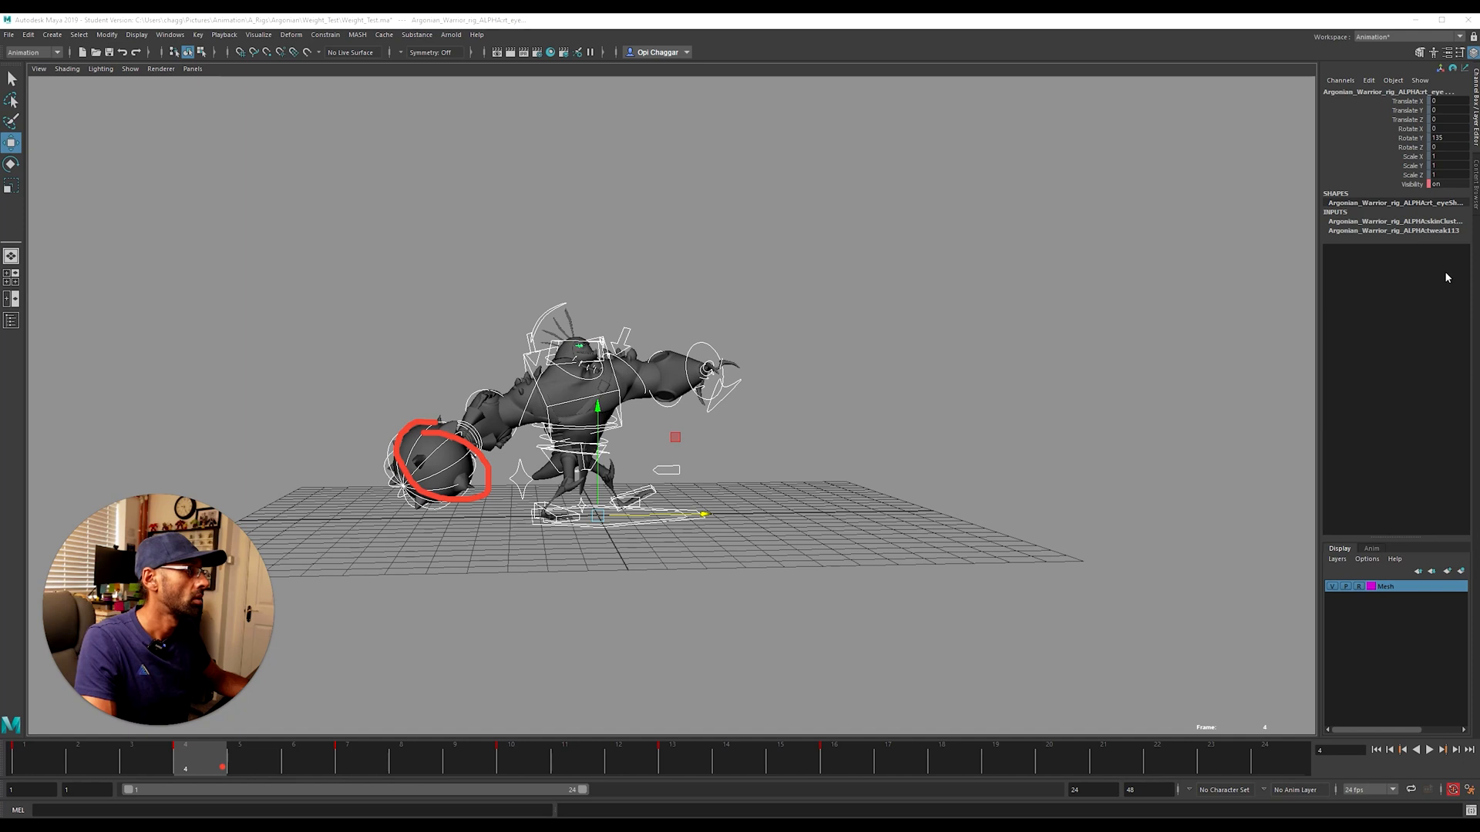
Step: Bring the pen toolbar into the viewport and circle the mace in red at frame 10
mouse_move(1479, 432)
mouse_down()
mouse_move(931, 462)
mouse_move(863, 504)
mouse_up()
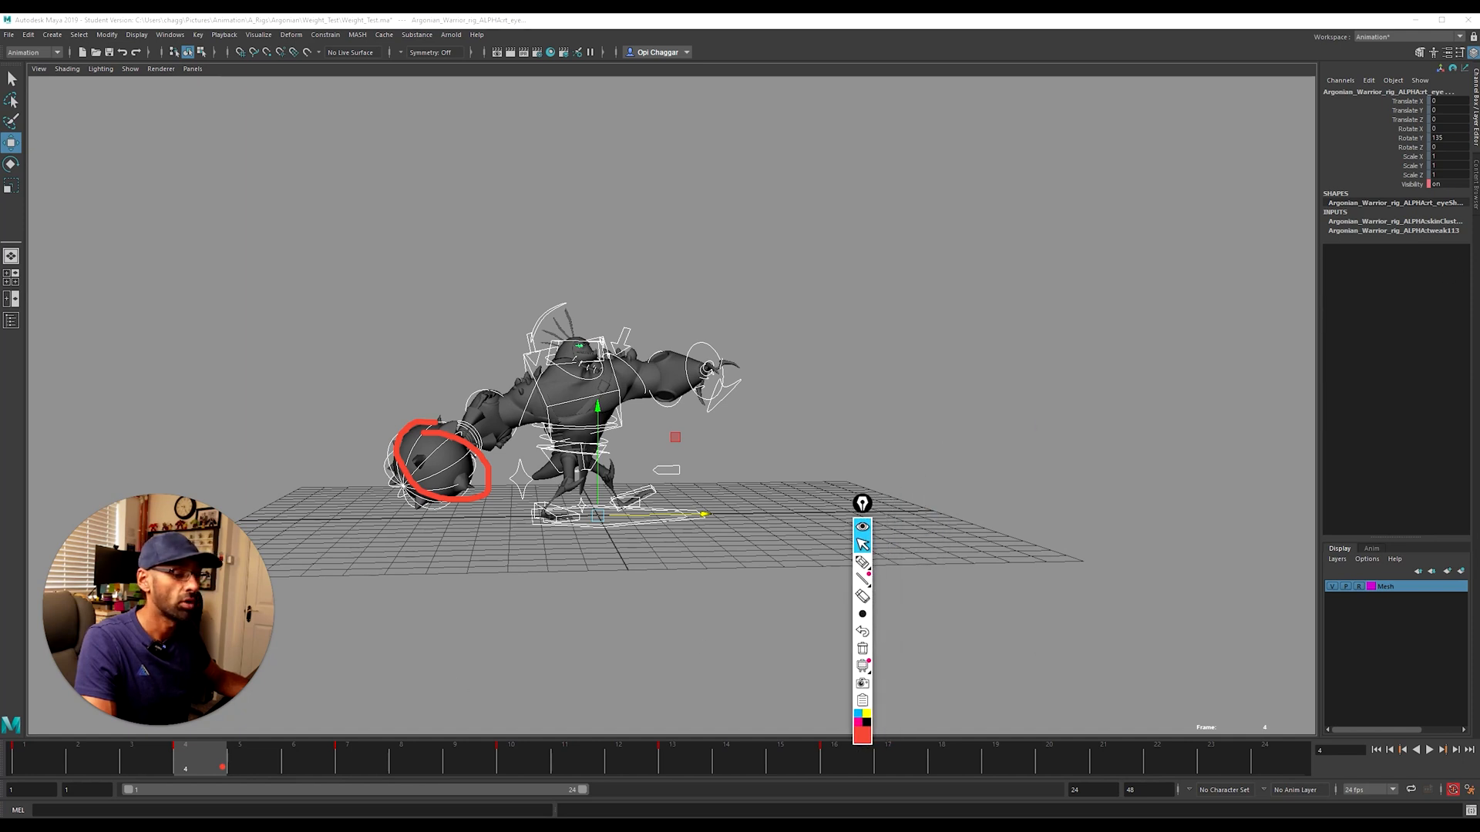
click(346, 769)
drag(370, 763, 509, 761)
click(862, 562)
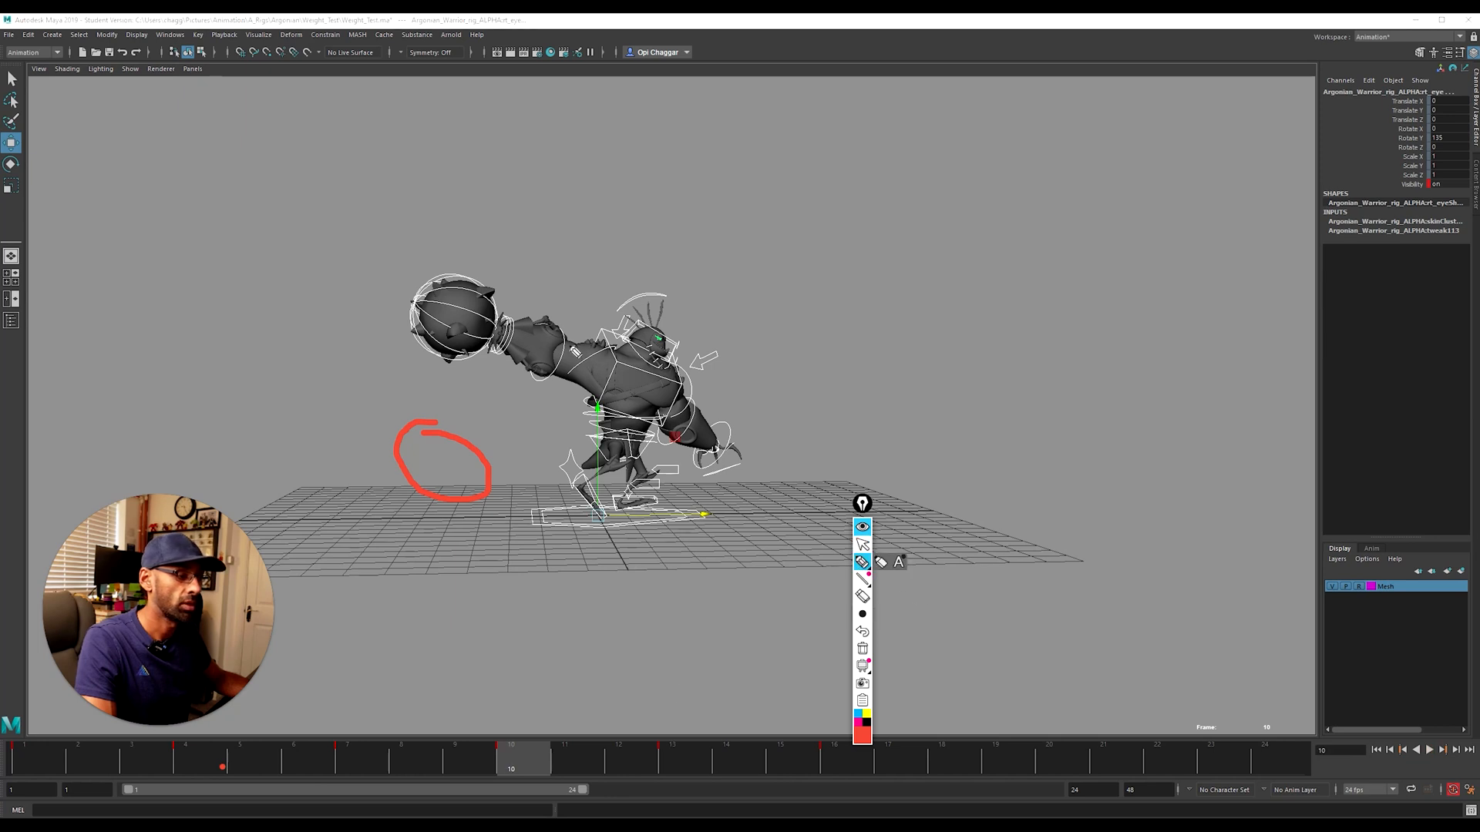
mouse_move(470, 279)
mouse_down()
mouse_move(409, 309)
mouse_move(500, 343)
mouse_move(447, 270)
mouse_up()
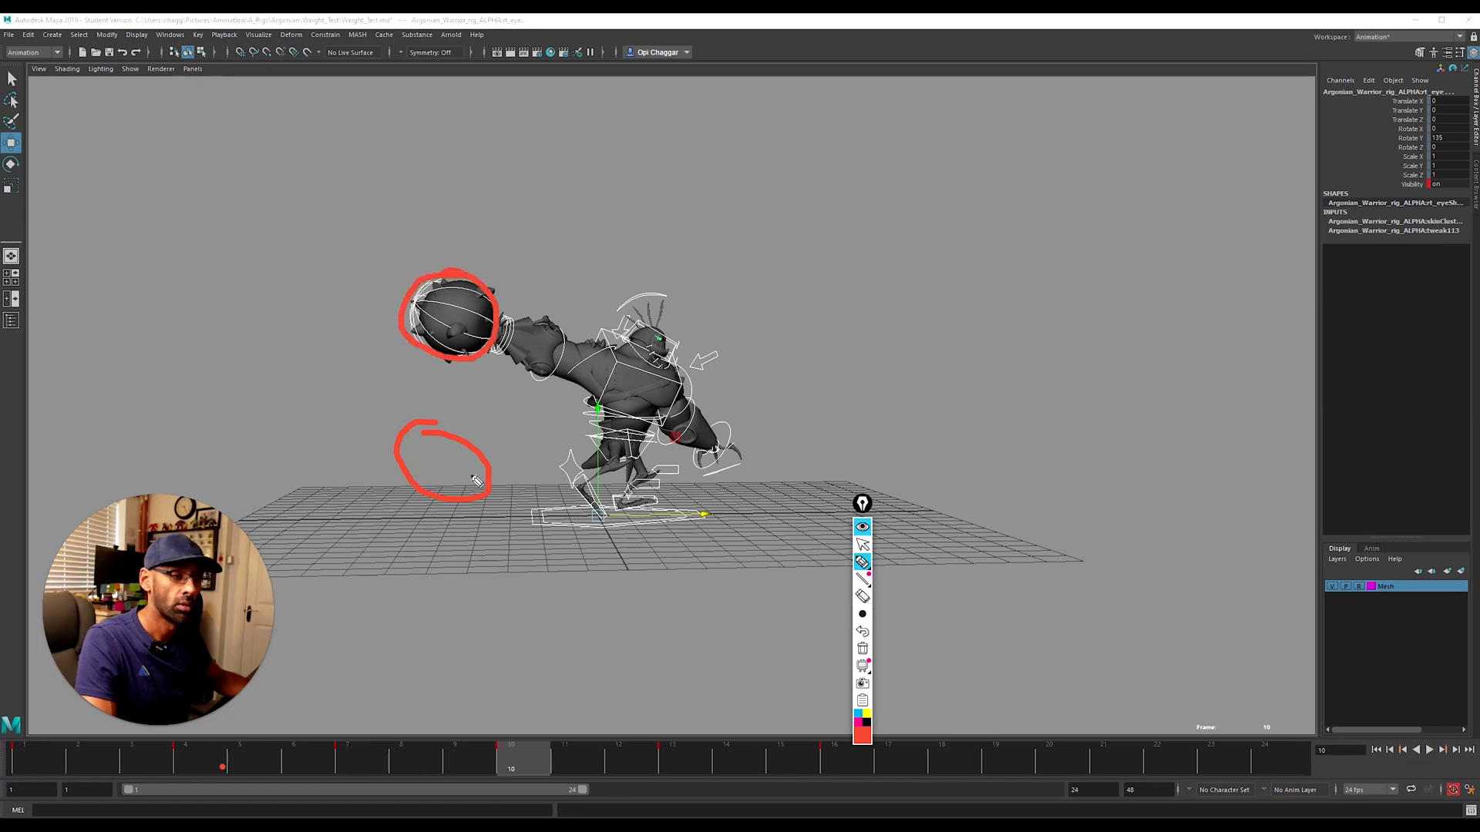
Step: Advance to frame 16 and circle the mace's position there in red
click(864, 545)
click(685, 771)
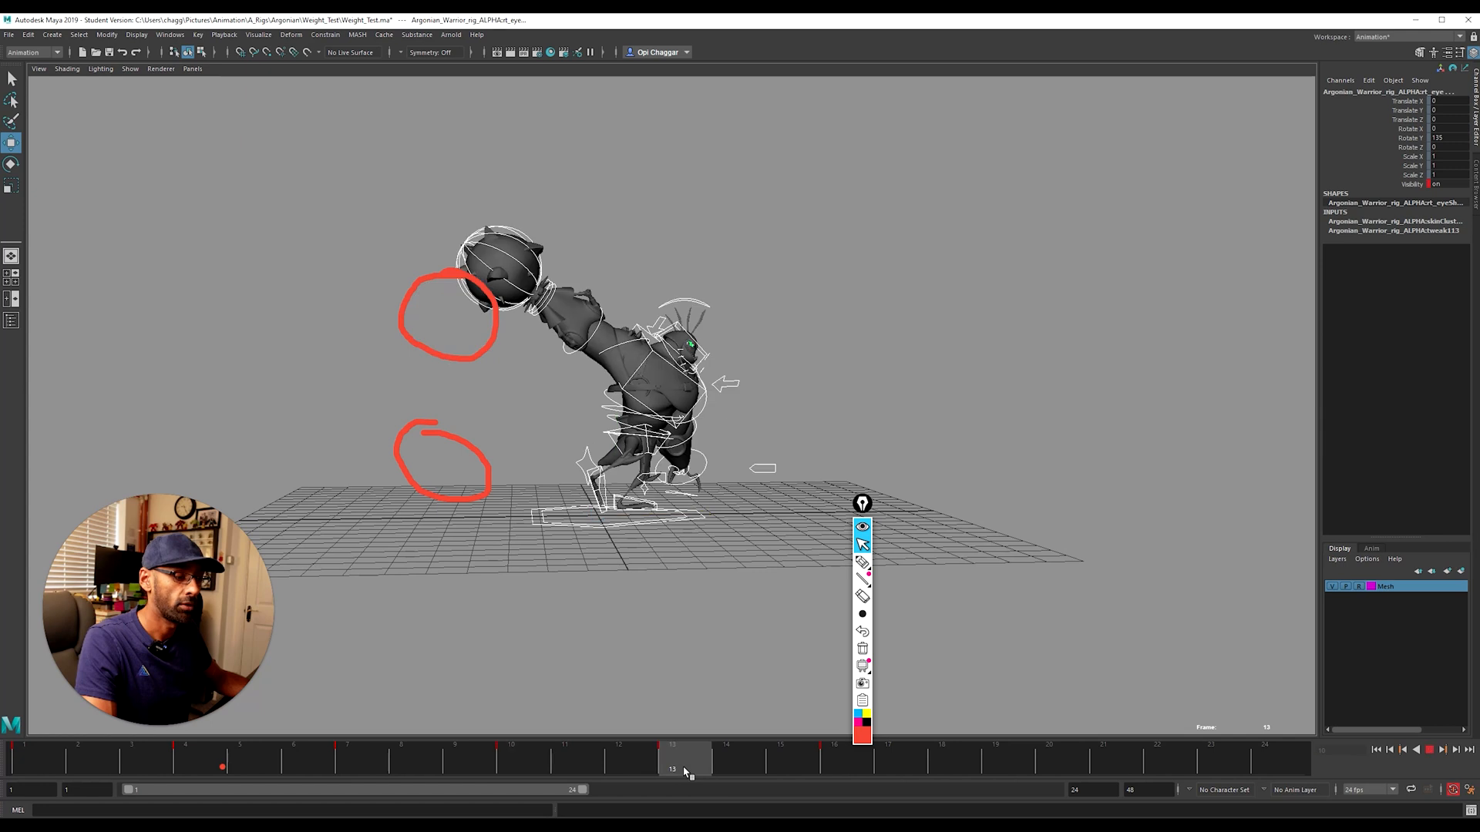
drag(692, 772, 834, 770)
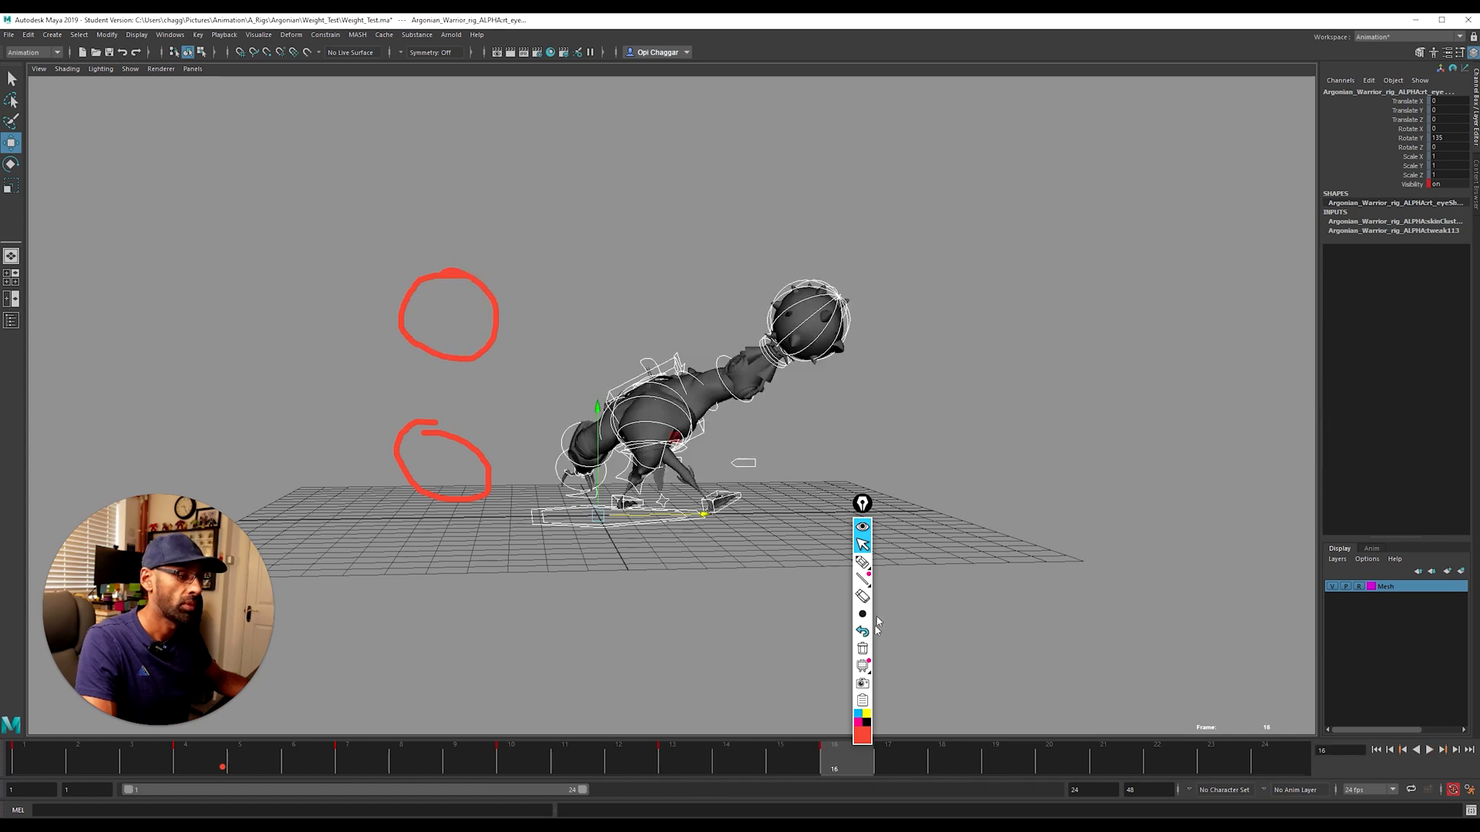
click(862, 562)
drag(841, 362, 803, 316)
click(863, 545)
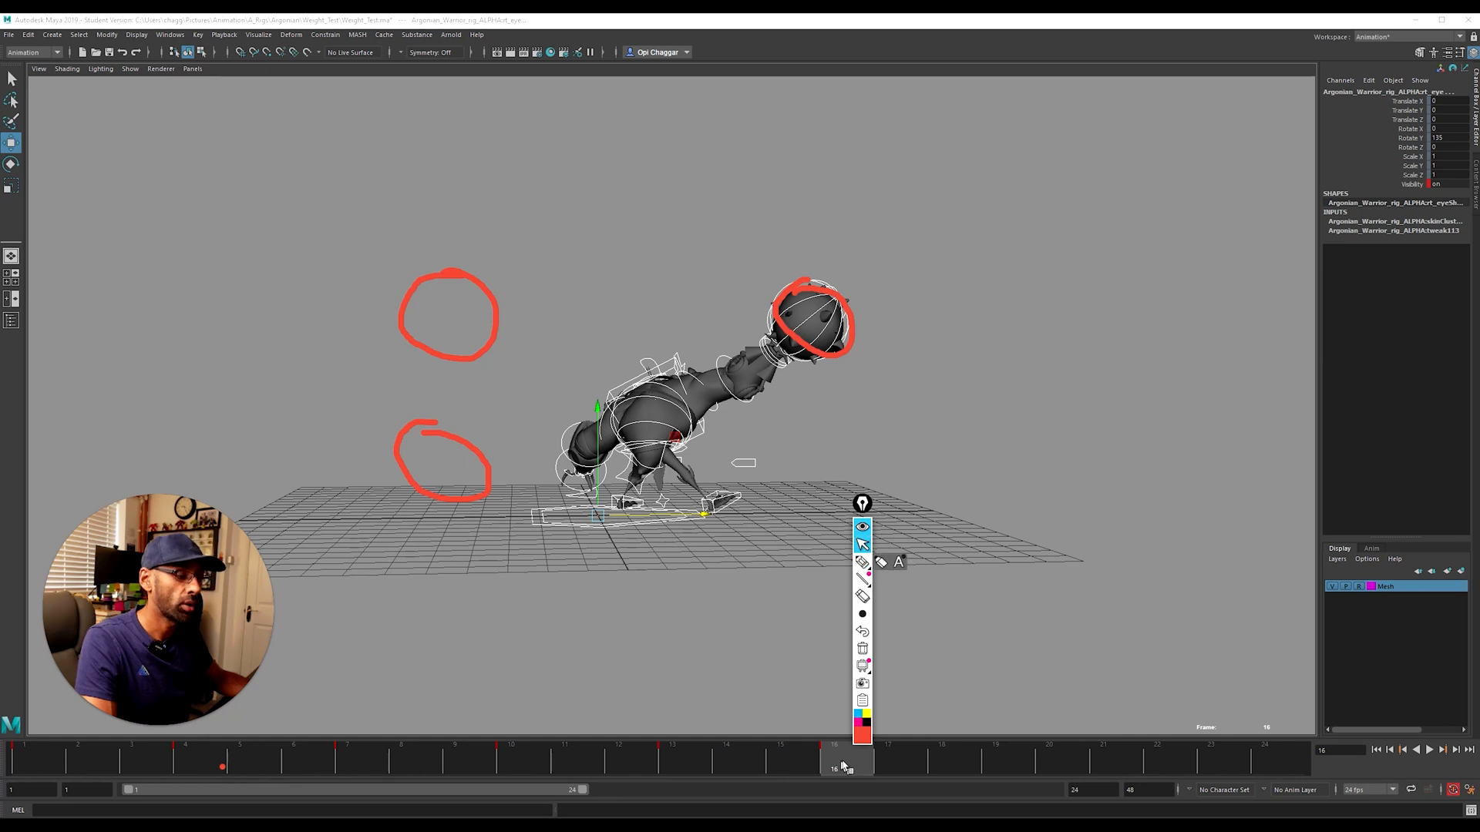
Step: Go back to frame 13 and circle the raised mace in red
drag(802, 763, 663, 773)
click(863, 562)
mouse_move(511, 228)
mouse_down()
mouse_move(475, 261)
mouse_move(529, 235)
mouse_up()
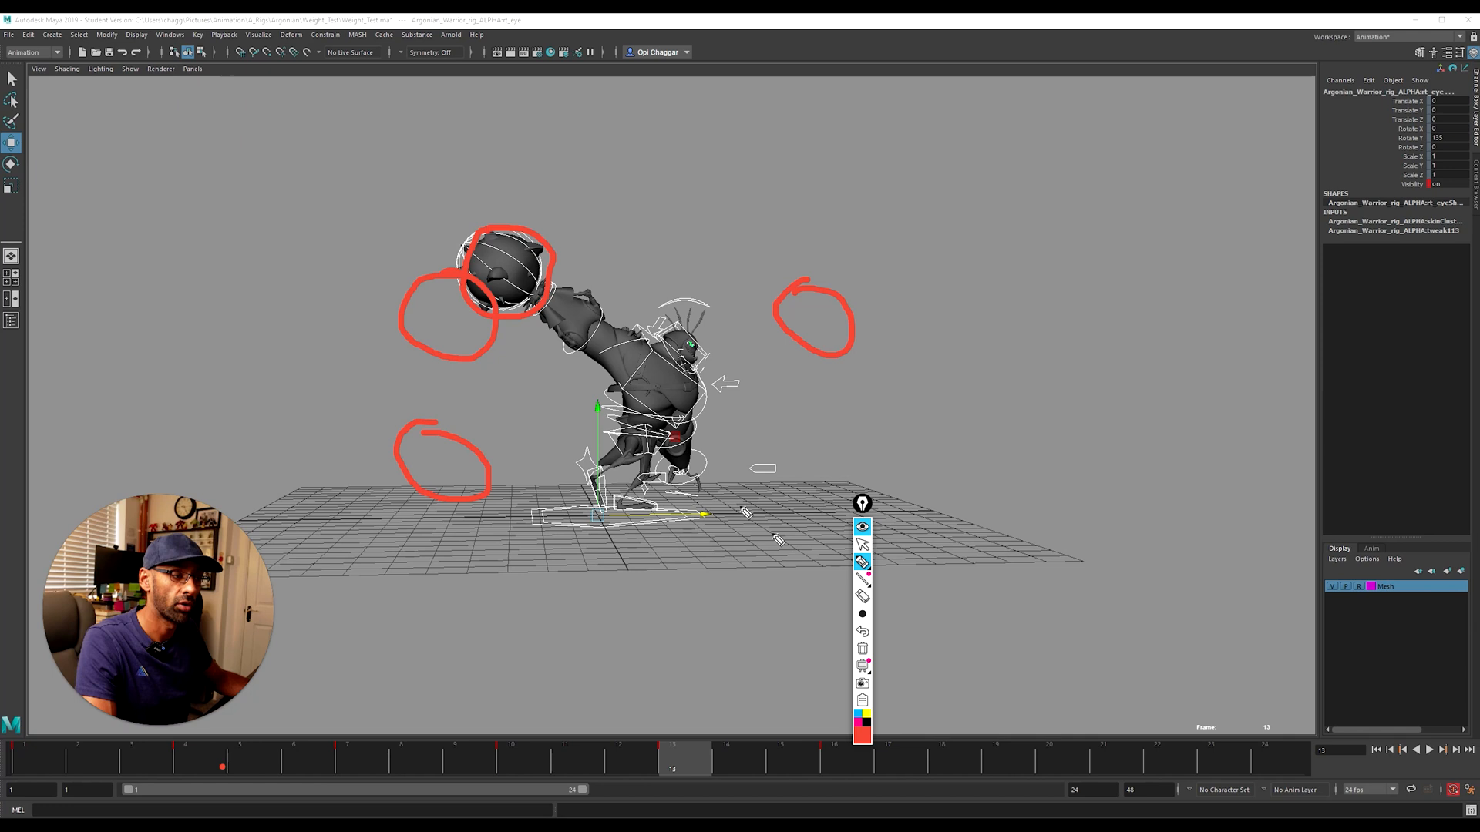
Step: Move the pen toolbar away, compare the mace's motion against the circles, and clear the annotations at frame 13
drag(867, 509, 1479, 430)
key(alt+v)
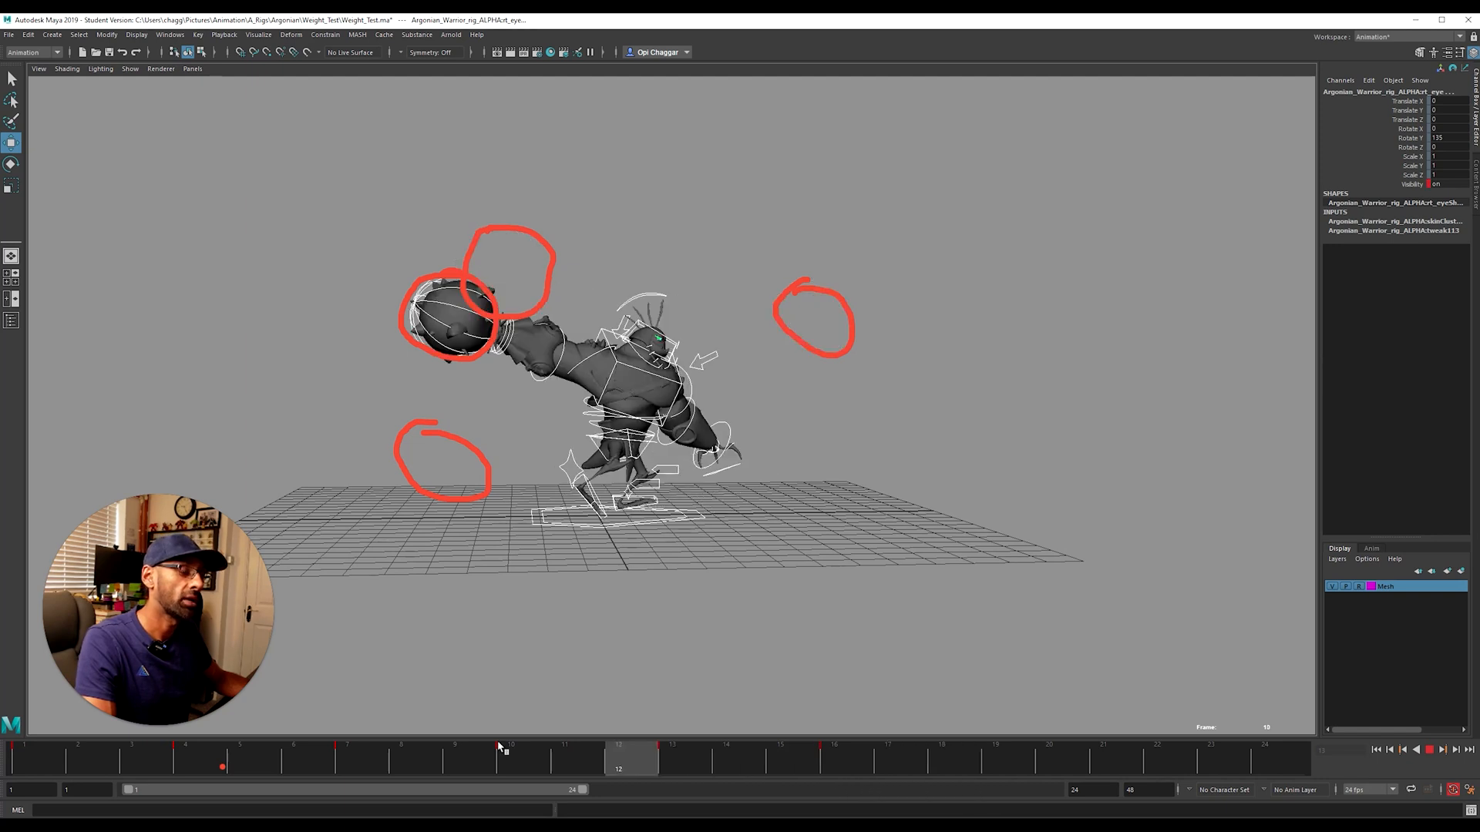
click(696, 749)
mouse_move(688, 771)
mouse_down()
mouse_move(847, 766)
mouse_move(699, 763)
mouse_up()
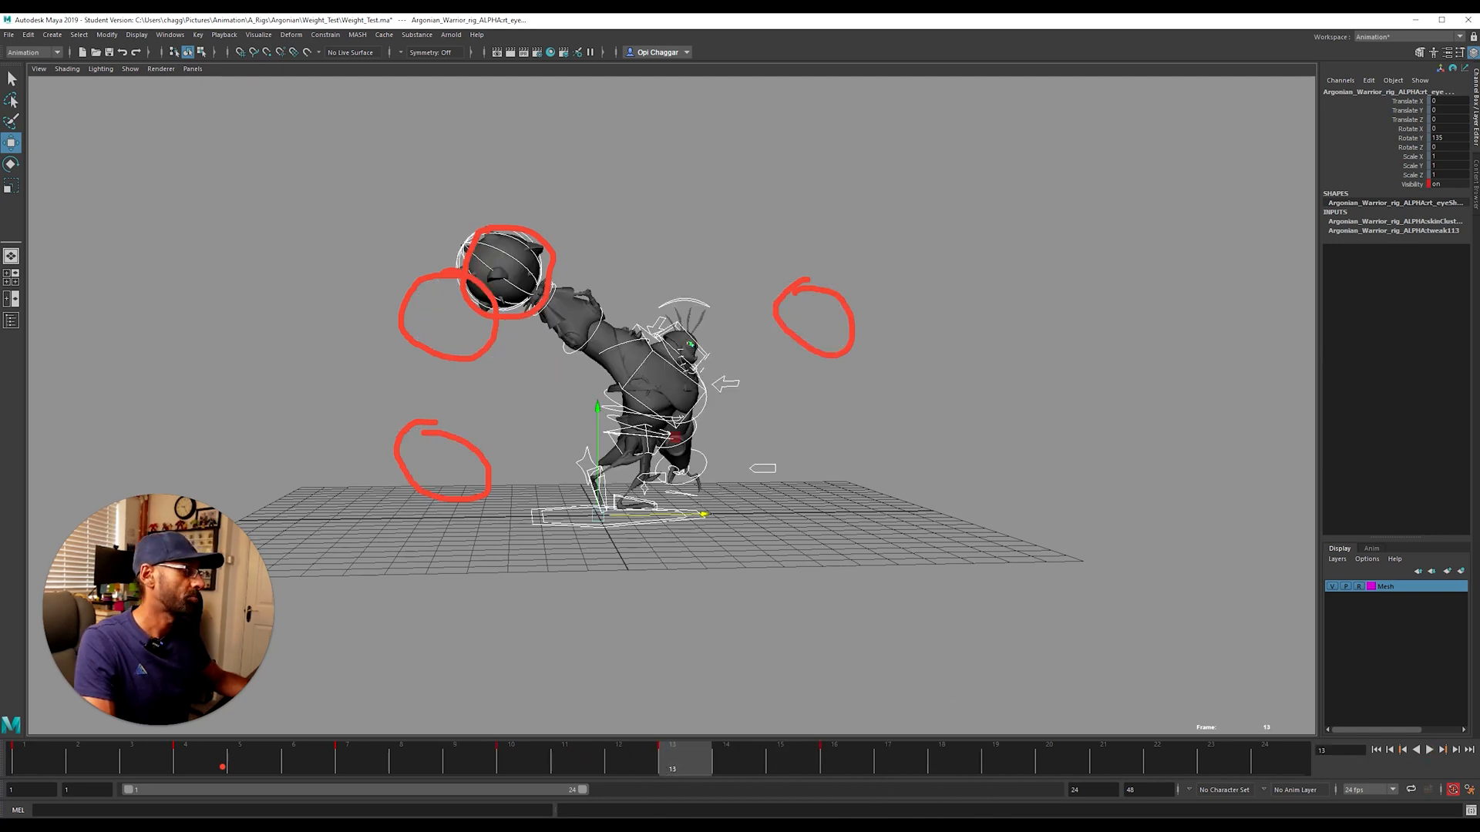
key(Escape)
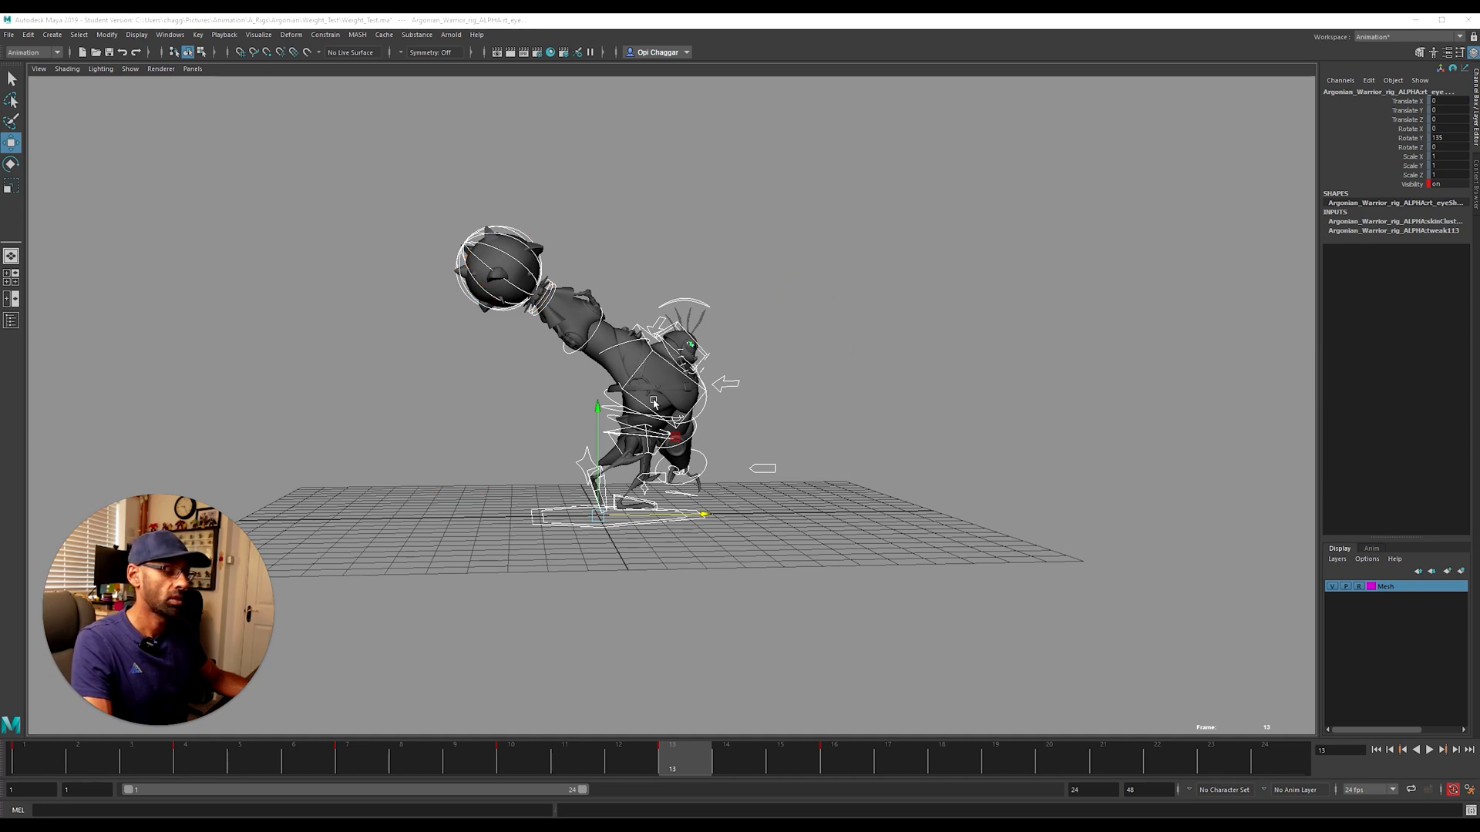
Step: Select all the rig controls, key the pose at frame 13, and play the animation
click(430, 205)
drag(390, 172, 949, 617)
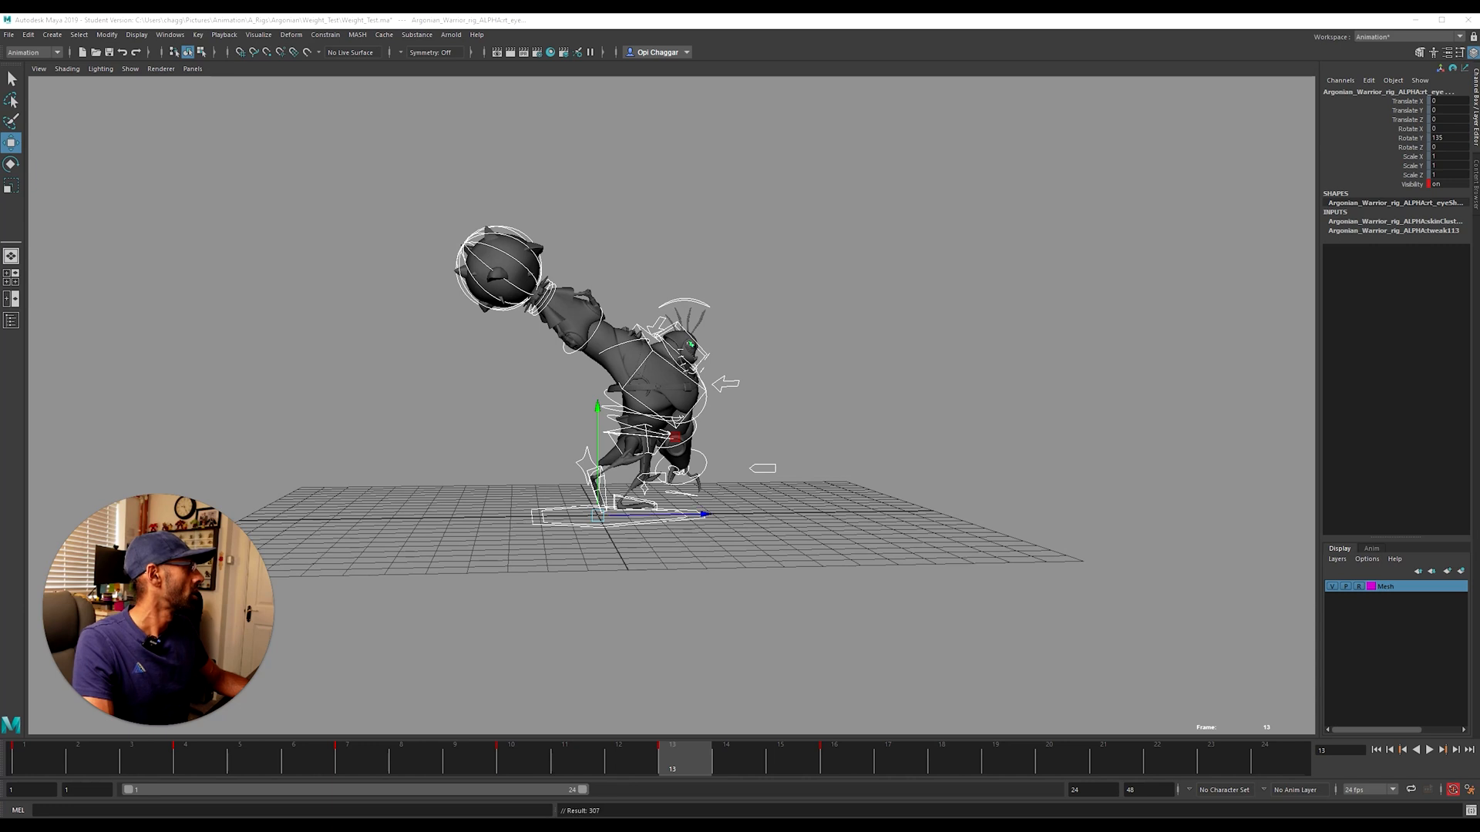
key(alt+v)
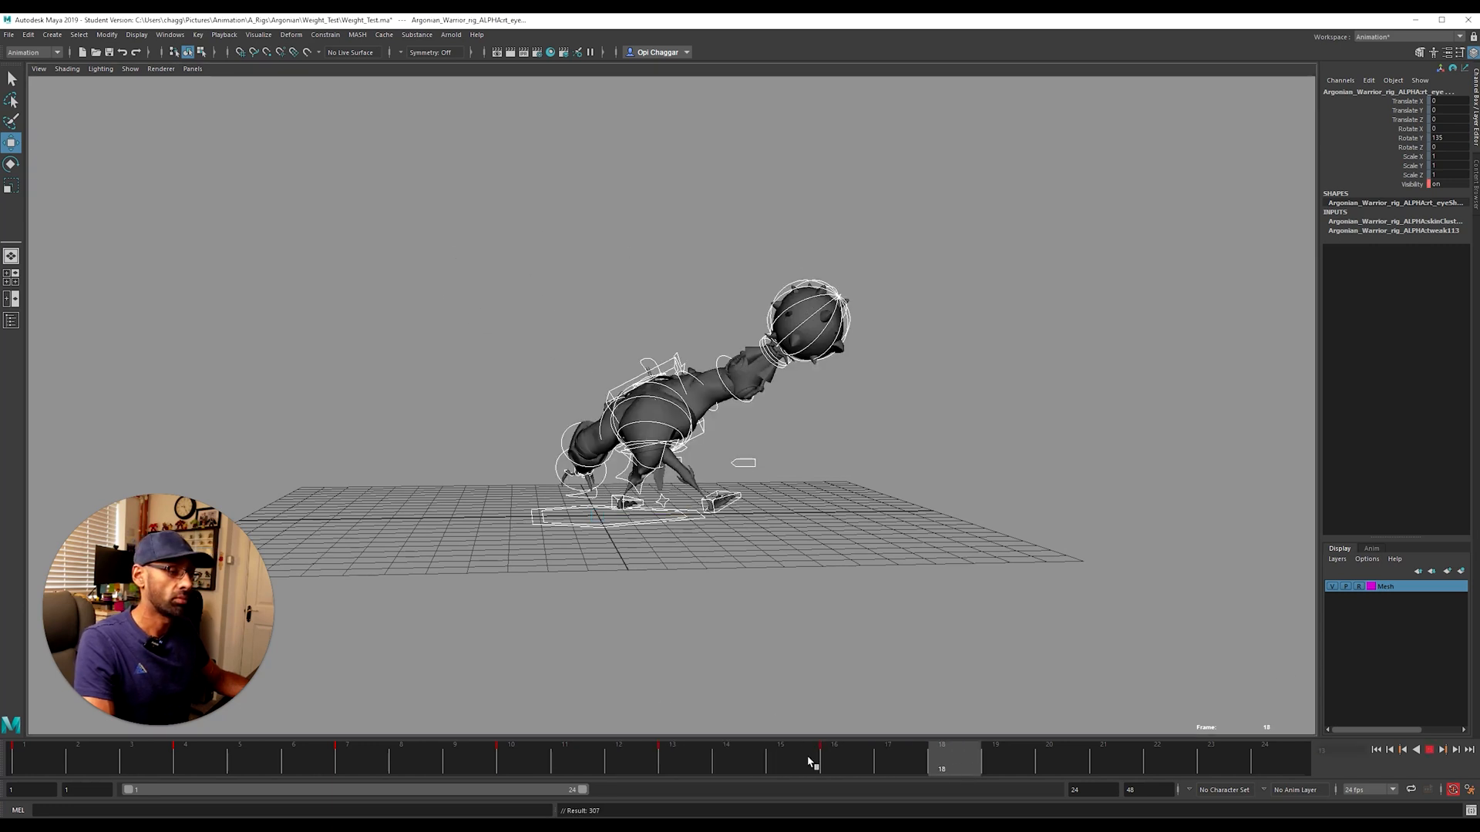
Step: Move the rig's keys from frame 16 to frame 19 on the timeline
drag(401, 759, 921, 770)
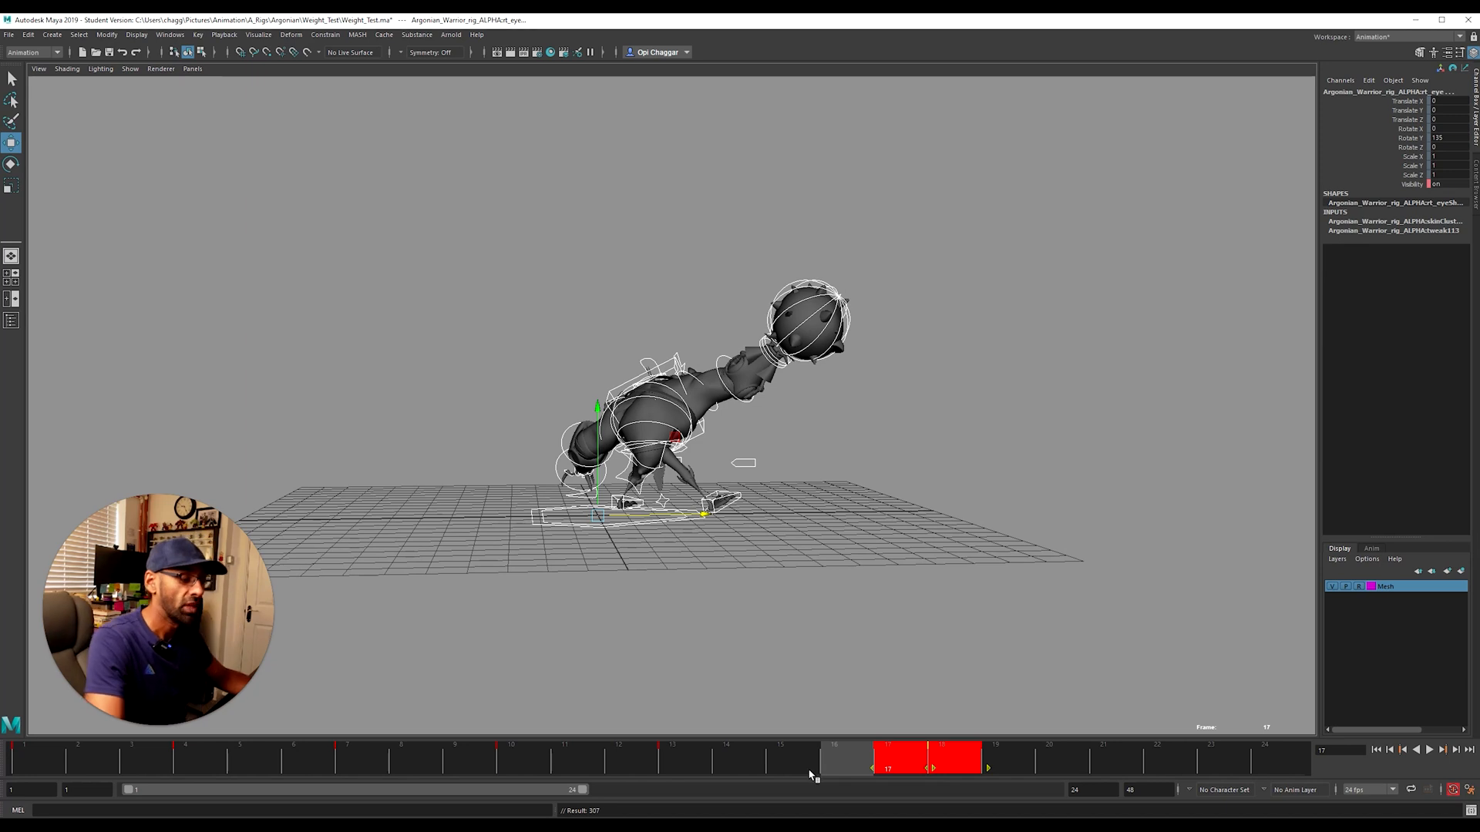
drag(848, 771, 981, 773)
mouse_move(748, 759)
mouse_down()
mouse_move(842, 758)
mouse_move(746, 762)
mouse_move(777, 761)
mouse_up()
alt+drag(756, 552, 826, 629)
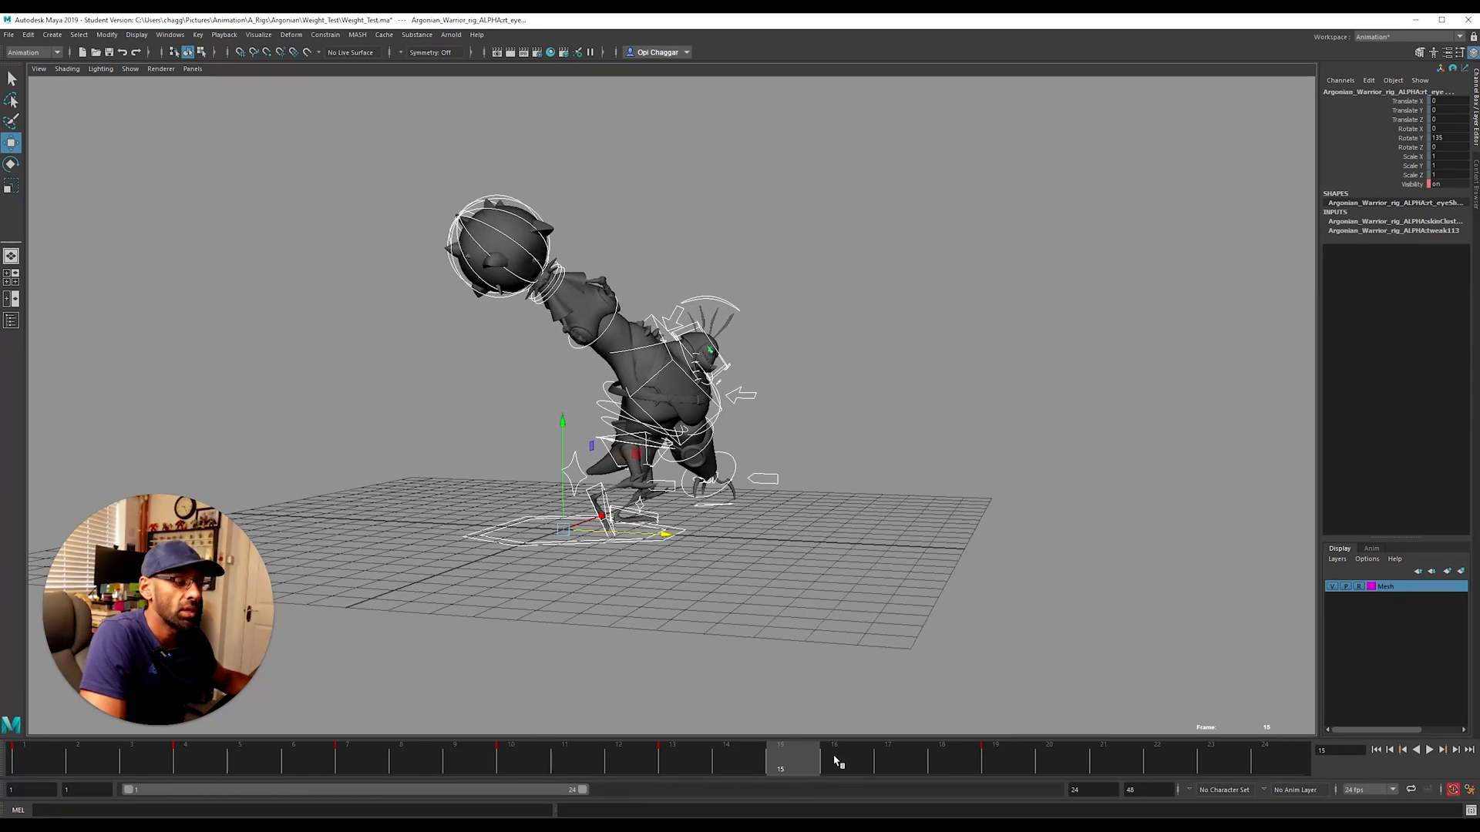
Step: Key the in-between pose for all the rig controls at frame 16
click(841, 760)
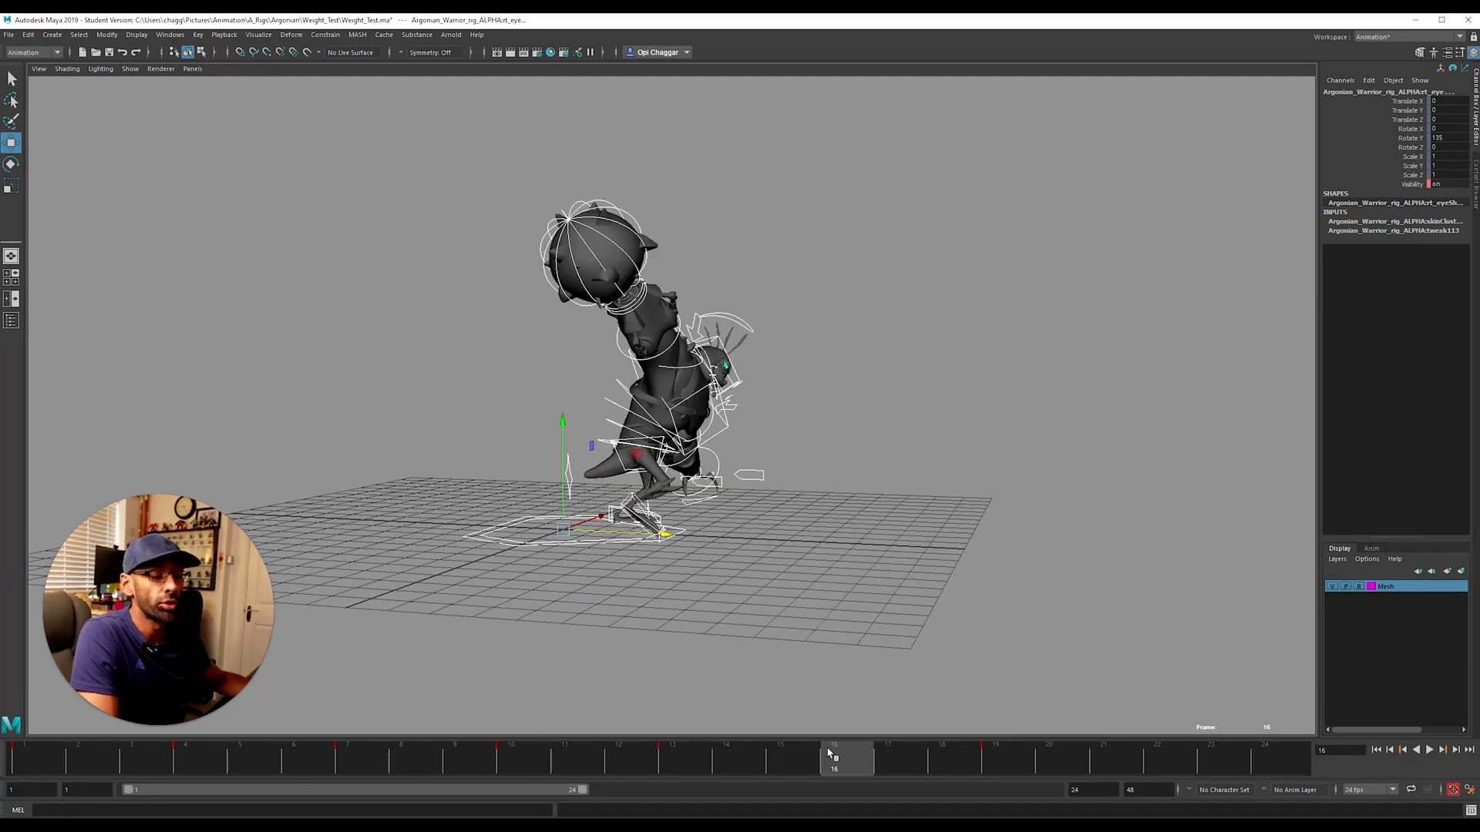
mouse_move(835, 765)
mouse_down()
mouse_move(679, 765)
mouse_move(942, 779)
mouse_move(732, 771)
mouse_move(839, 763)
mouse_up()
key(e)
key(w)
alt+drag(740, 609, 546, 587)
alt+right_drag(546, 587, 725, 555)
alt+drag(725, 555, 871, 478)
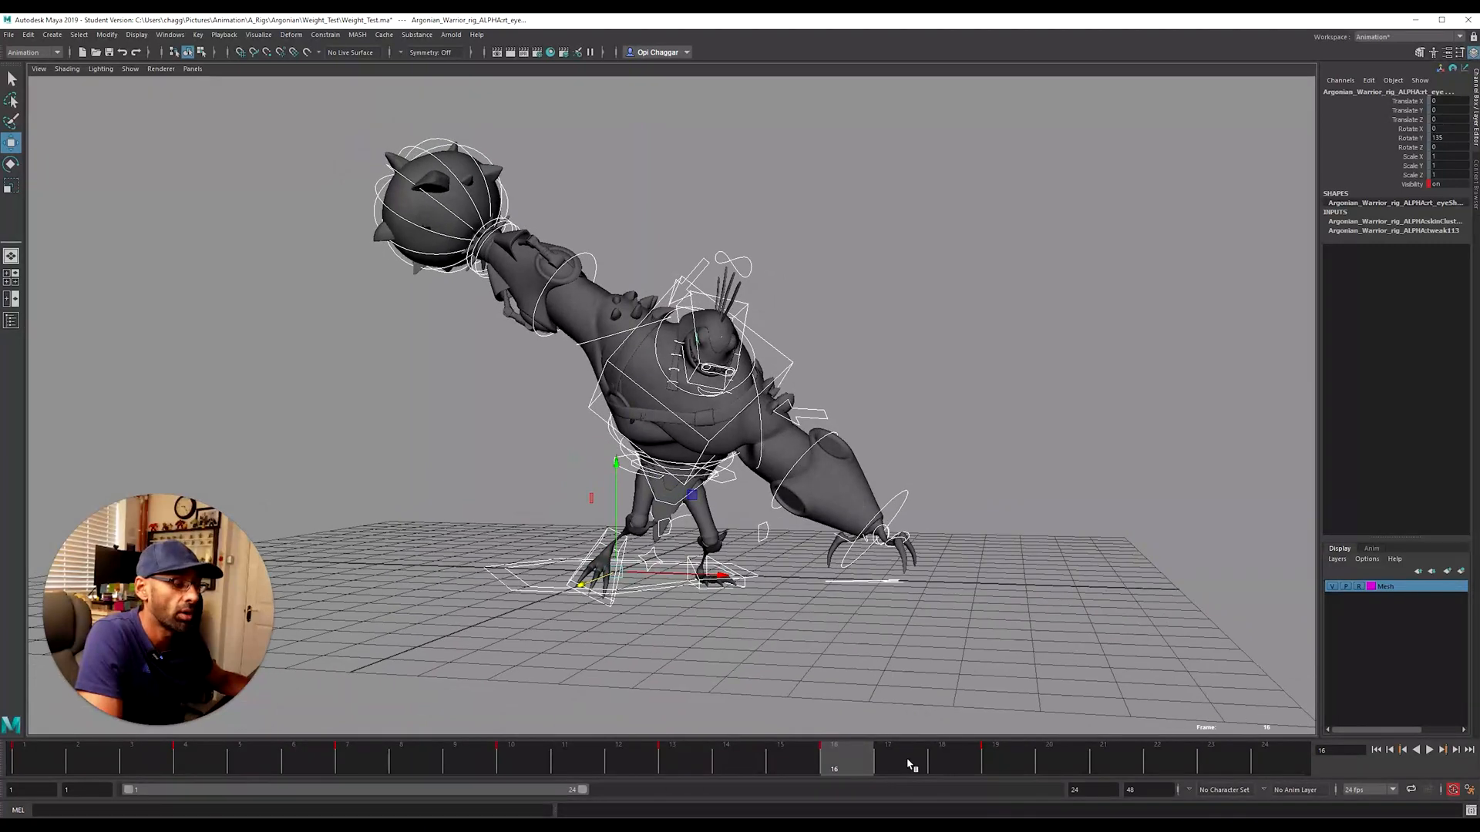
Step: Key the right foot control at frame 19 and play back the swing
drag(910, 766, 996, 766)
click(541, 610)
click(612, 605)
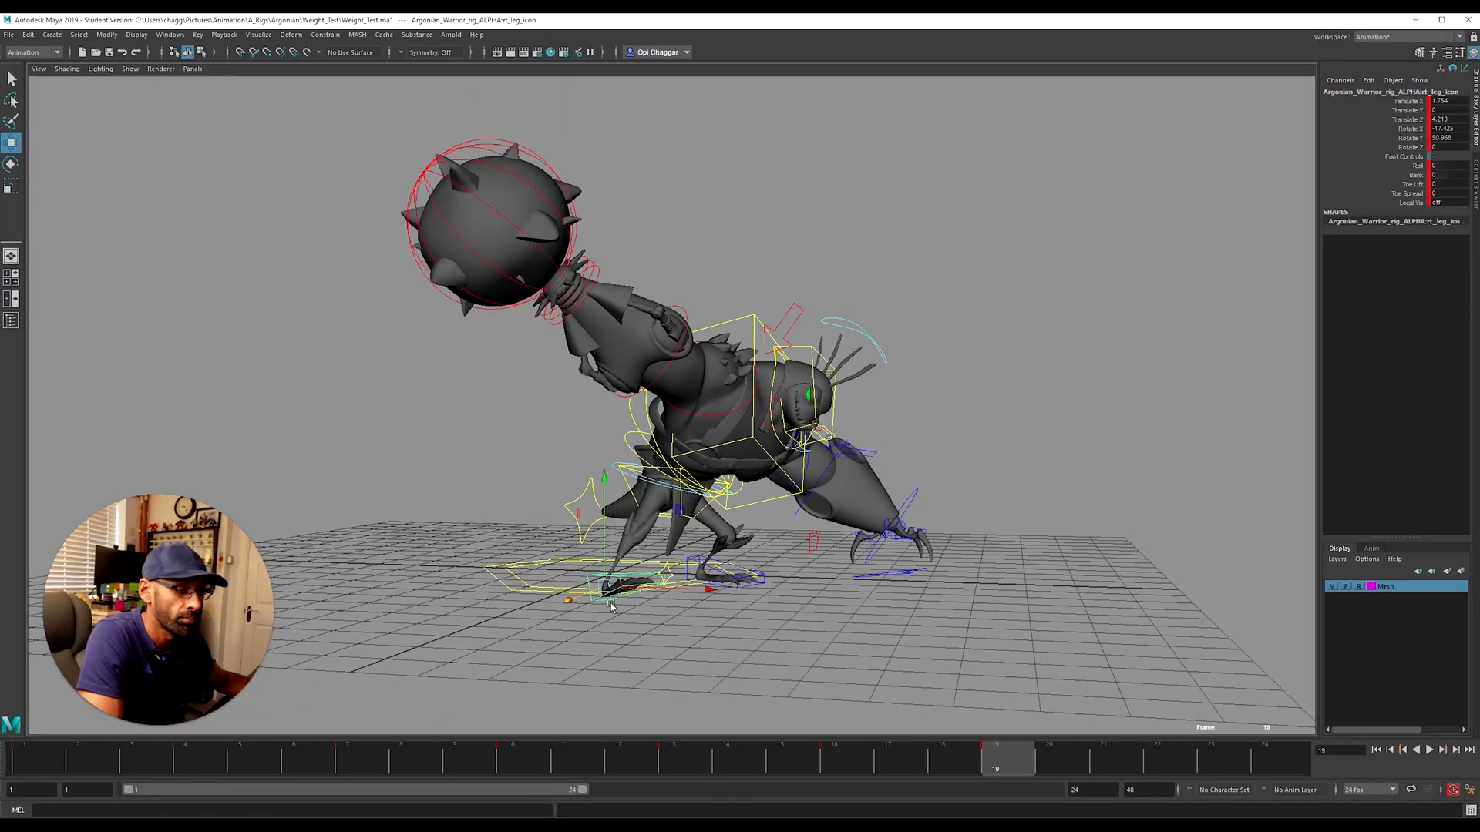
drag(983, 767, 856, 768)
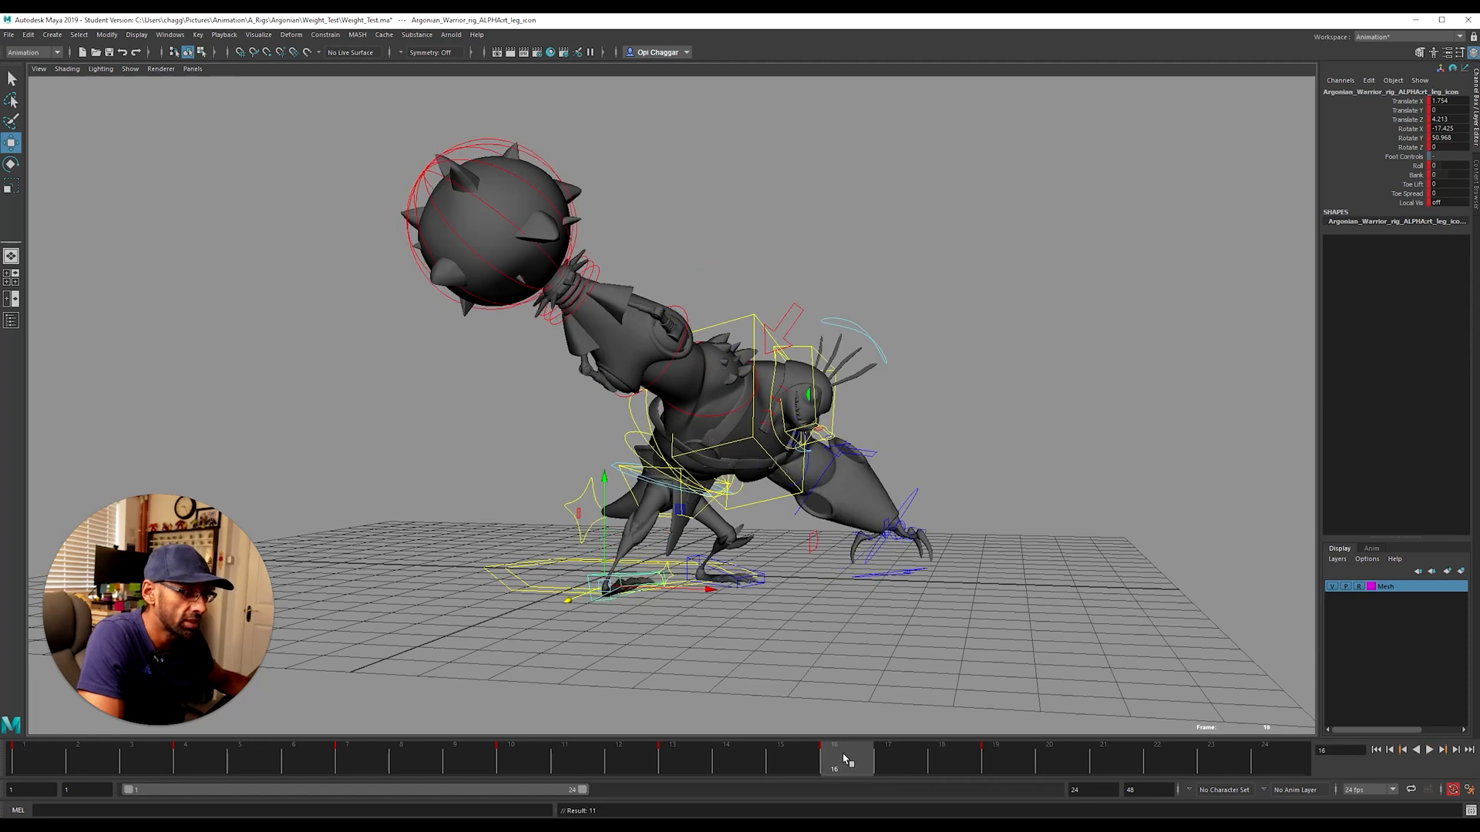
key(e)
key(alt+v)
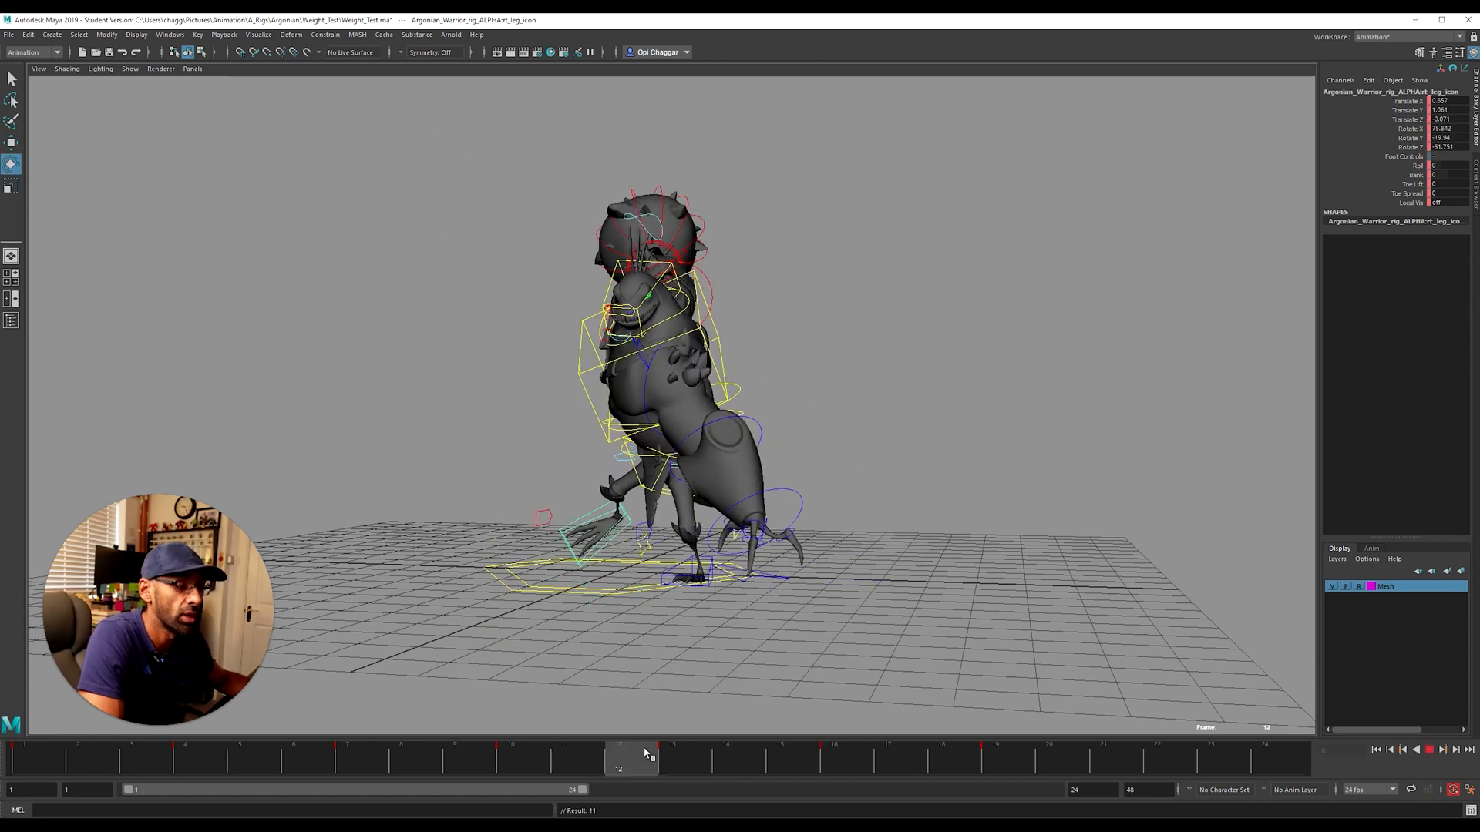
key(alt+v)
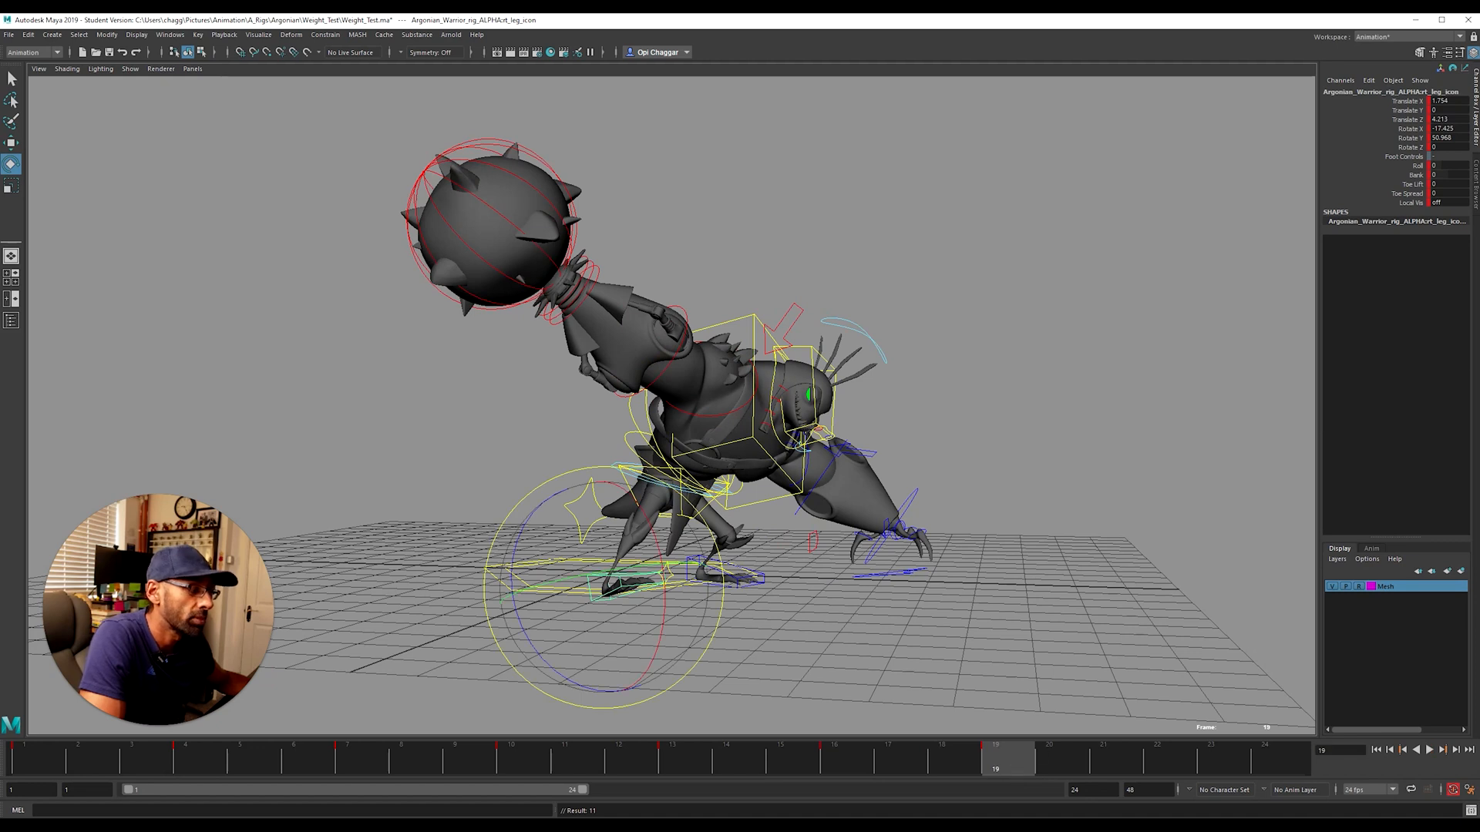
Step: Try to zero the right foot control's Translate Z, Rotate X and Rotate Y at frame 19
drag(1449, 120, 1455, 136)
text(0)
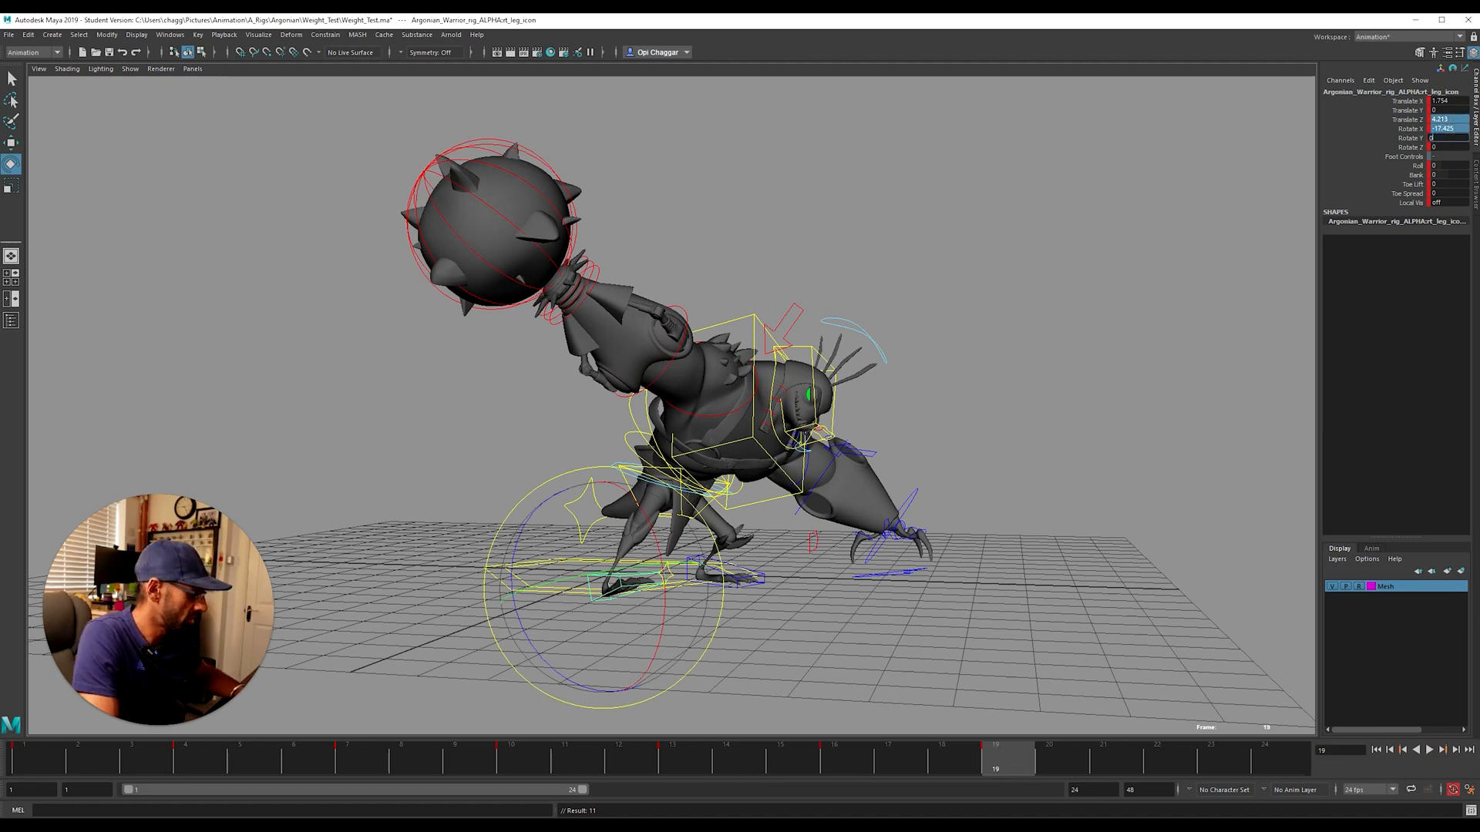
key(Return)
key(ctrl+z)
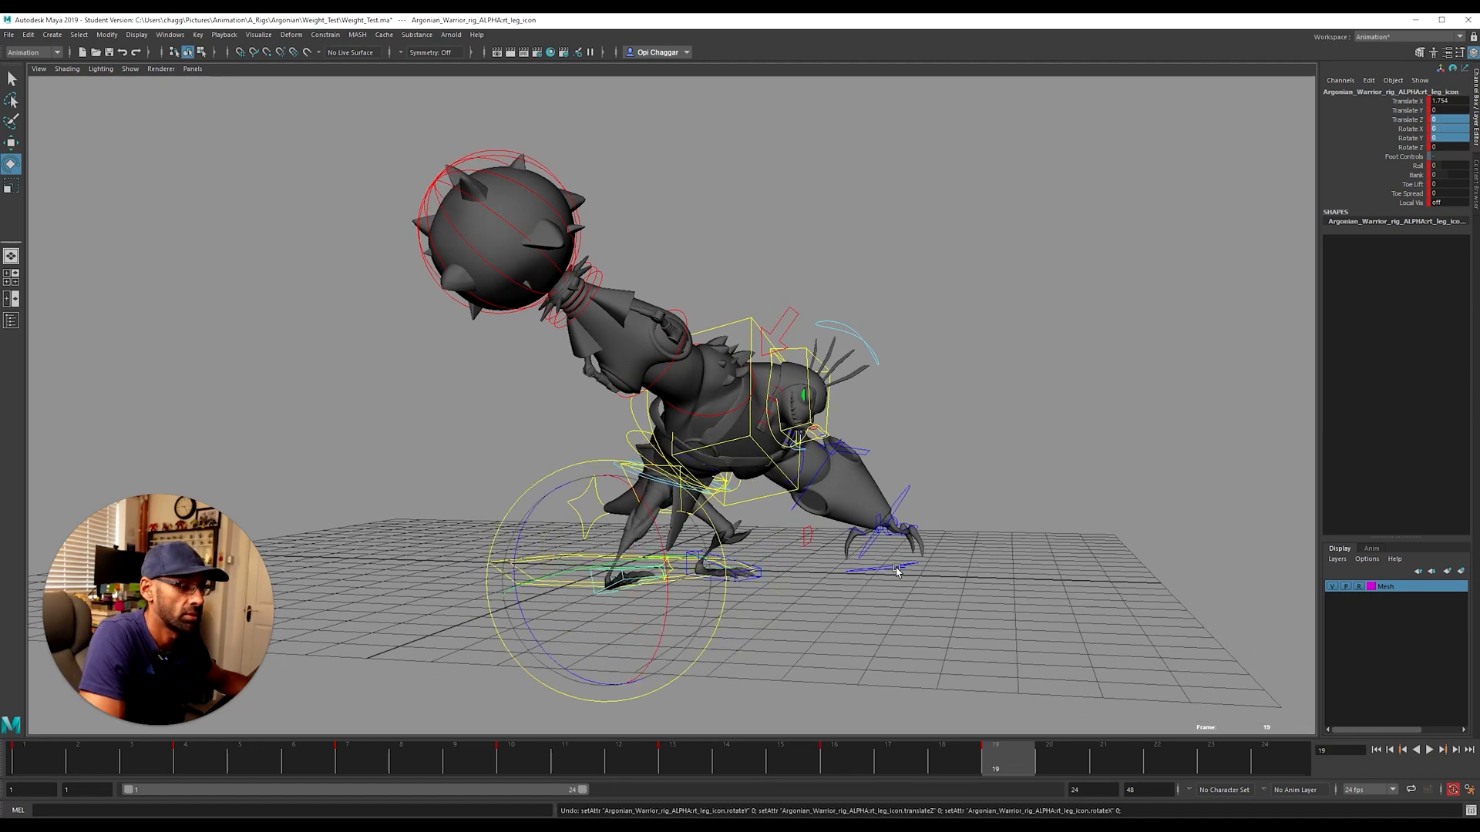
Step: Set the right foot control's Rotate X to 0 at frame 19
alt+drag(1102, 434, 1123, 431)
click(1449, 128)
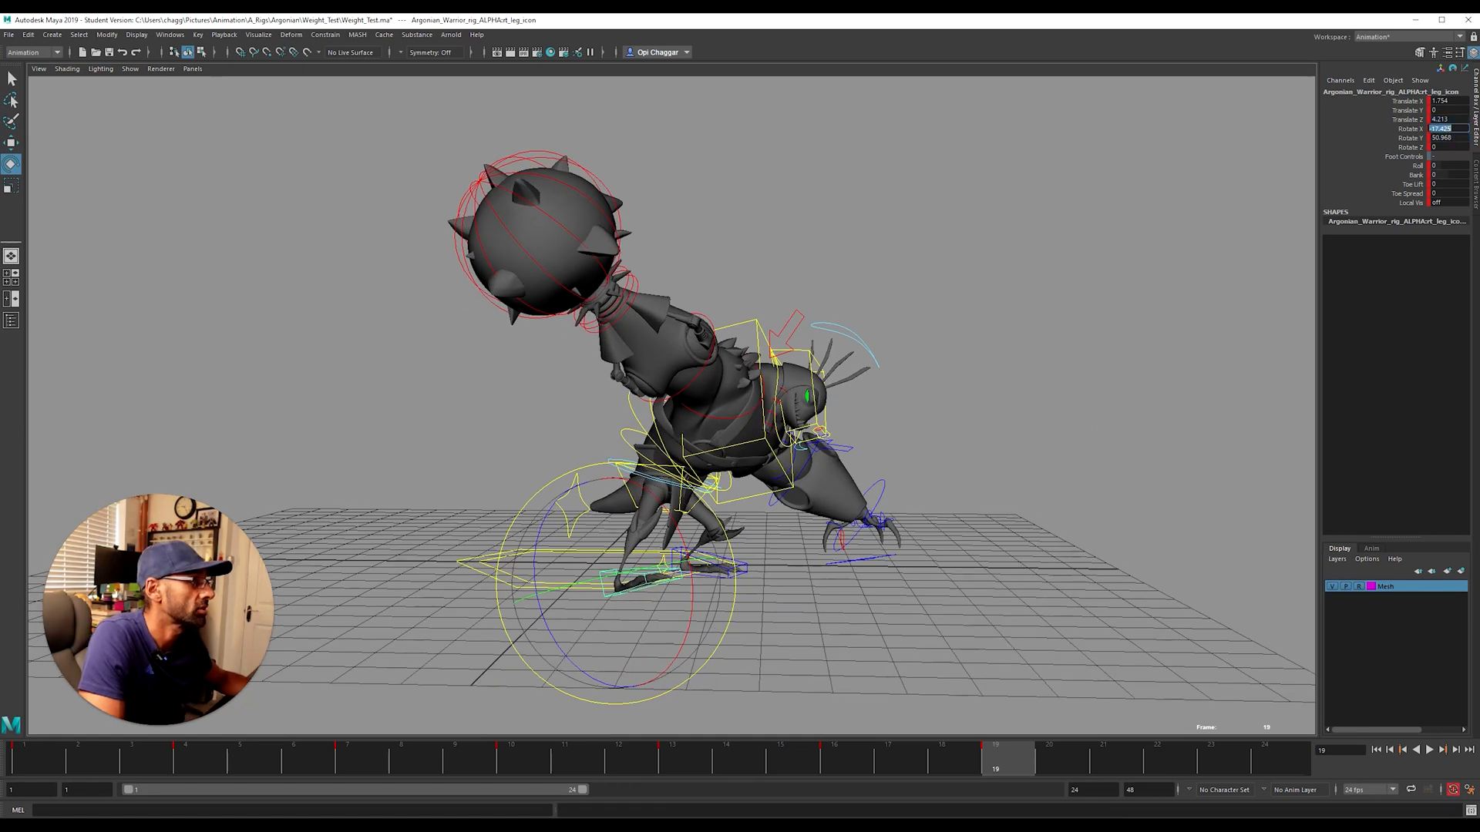
text(0)
key(Return)
Step: Raise the right foot control to Translate Y about 0.84 and shift it to Translate Z about 3.82 at frame 16
alt+drag(831, 414, 916, 726)
drag(682, 771, 829, 775)
alt+drag(770, 717, 642, 488)
key(w)
alt+drag(686, 517, 574, 567)
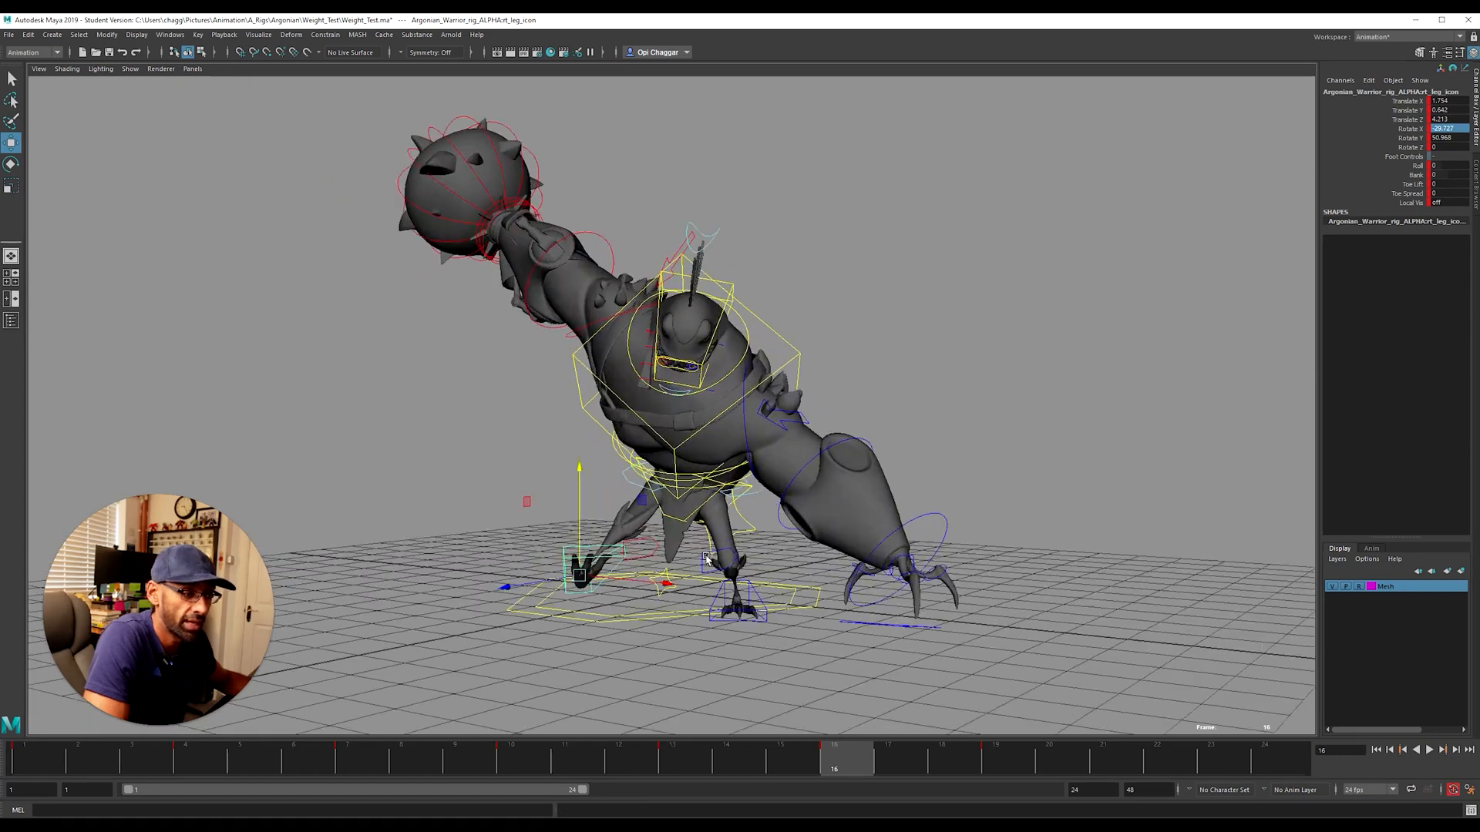
alt+right_drag(574, 567, 626, 609)
drag(486, 623, 601, 592)
Step: Reposition the right leg's pole vector and rotate the right foot control to about -44, 18 and -15 at frame 16
click(660, 542)
drag(710, 587, 654, 586)
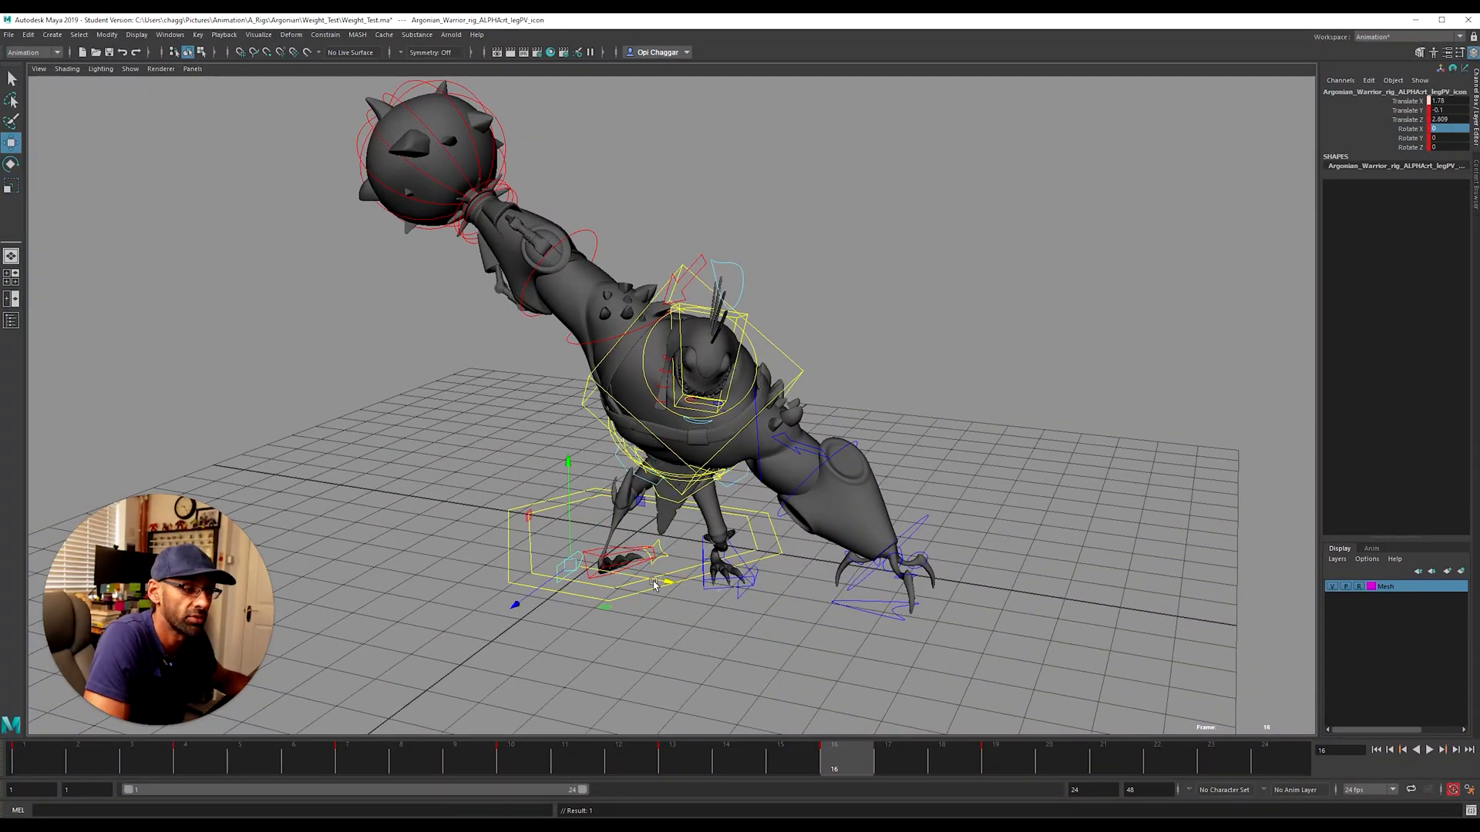
click(590, 577)
key(e)
drag(619, 666, 592, 661)
drag(652, 533, 698, 505)
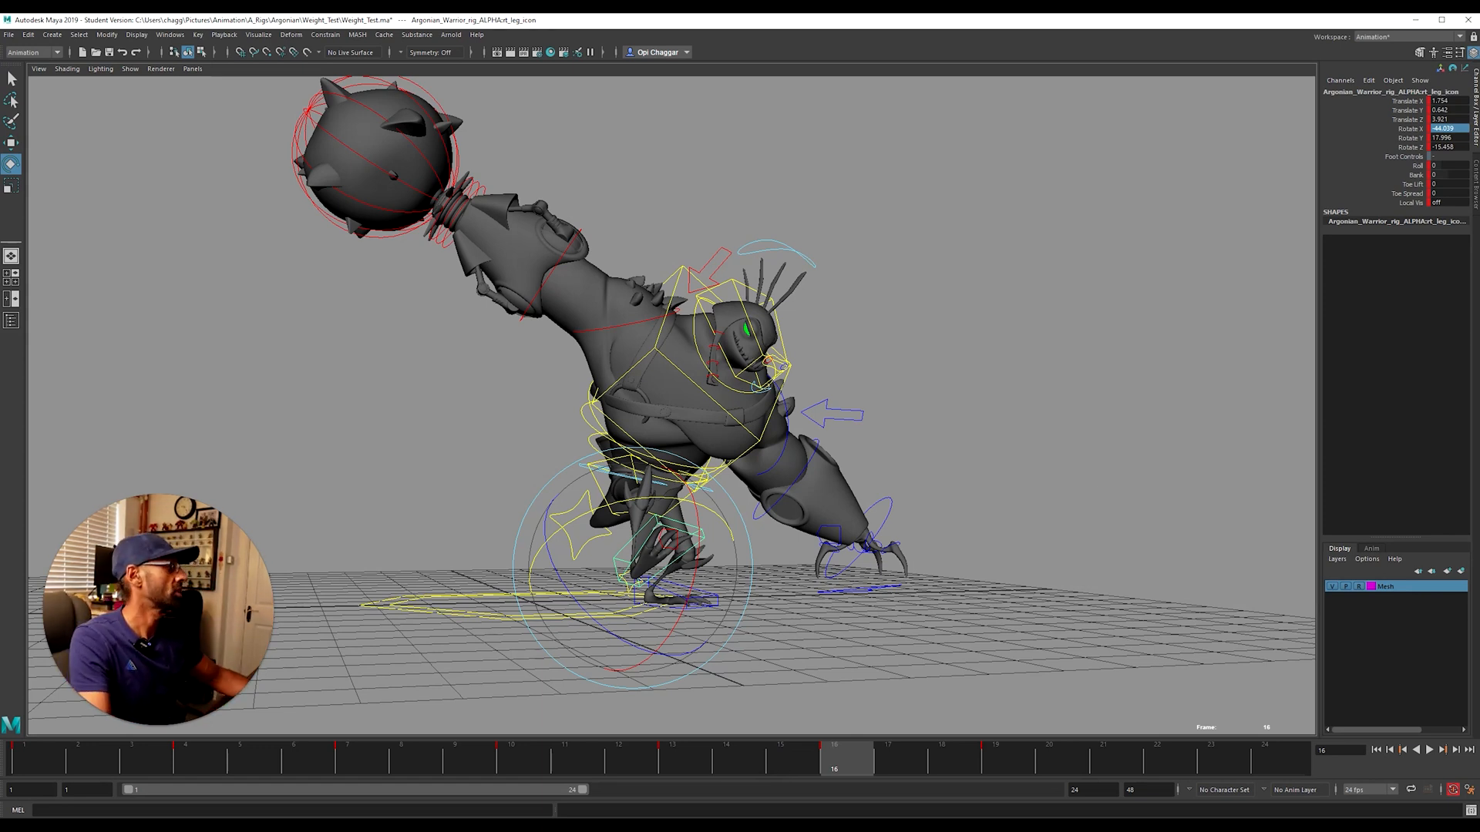
Step: Examine the right foot control's curves in the Graph Editor at frames 13, 16 and 19
drag(1479, 218, 946, 211)
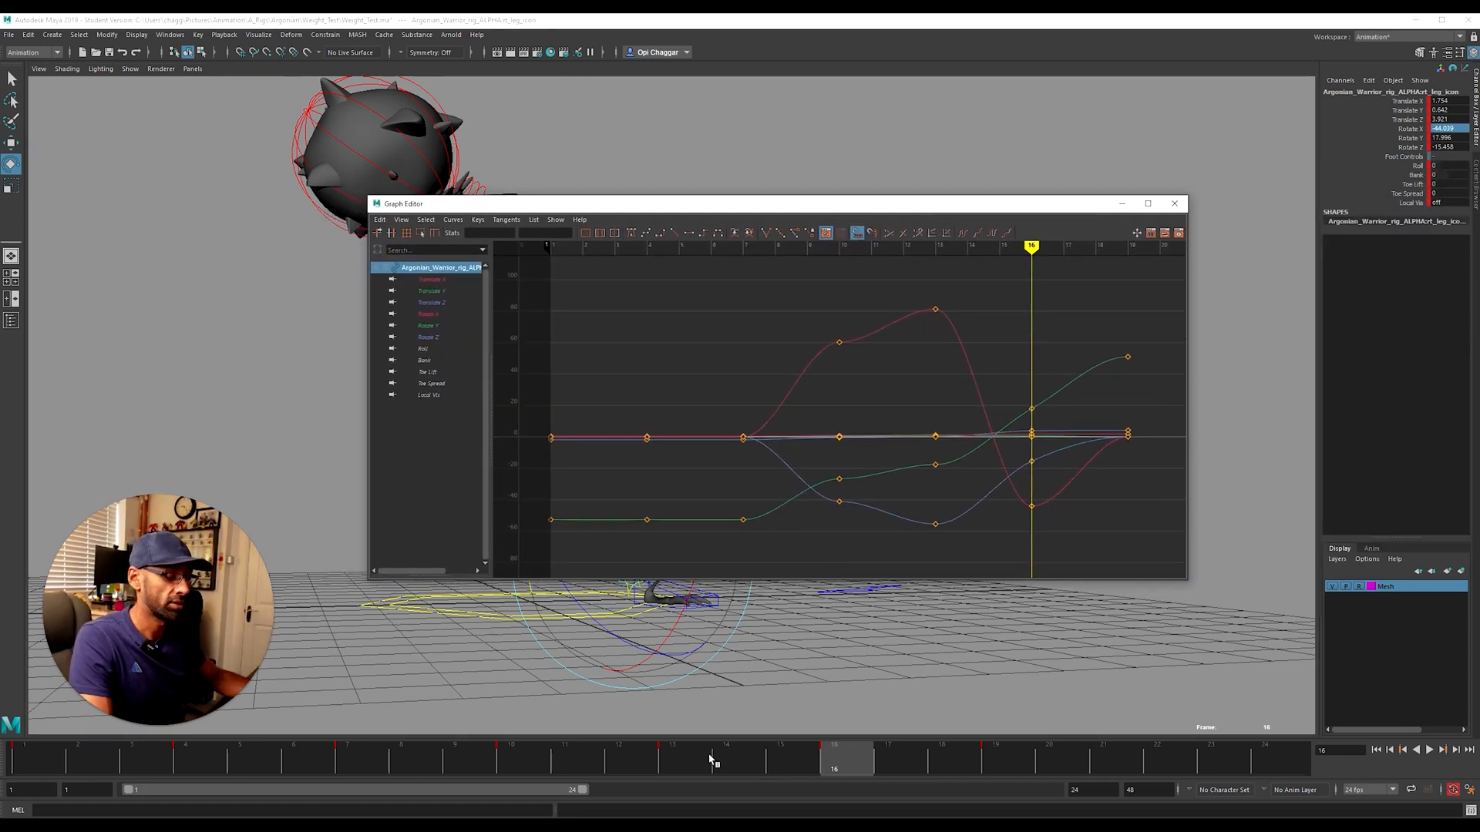
click(673, 764)
click(1000, 763)
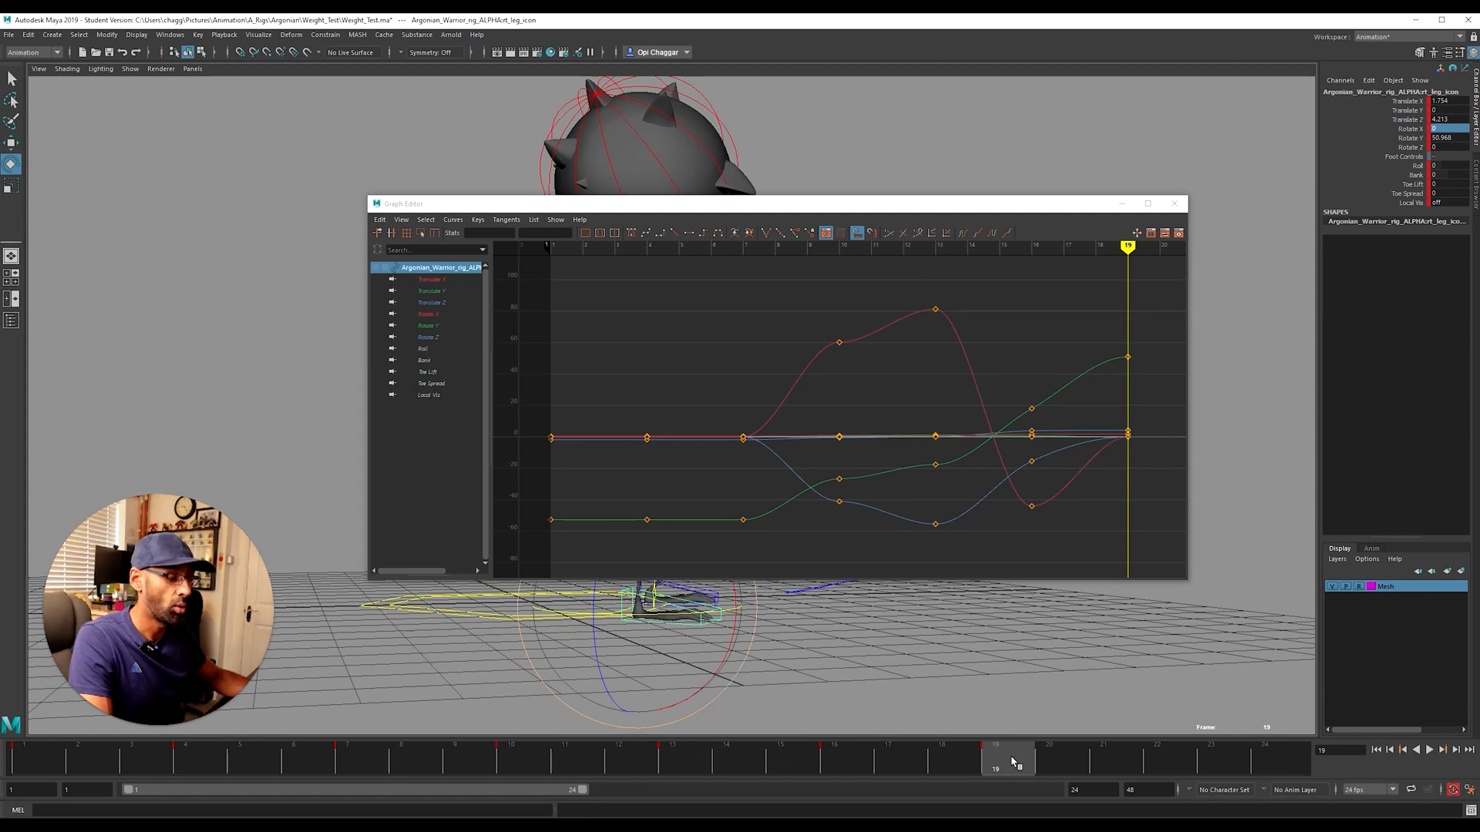
click(839, 761)
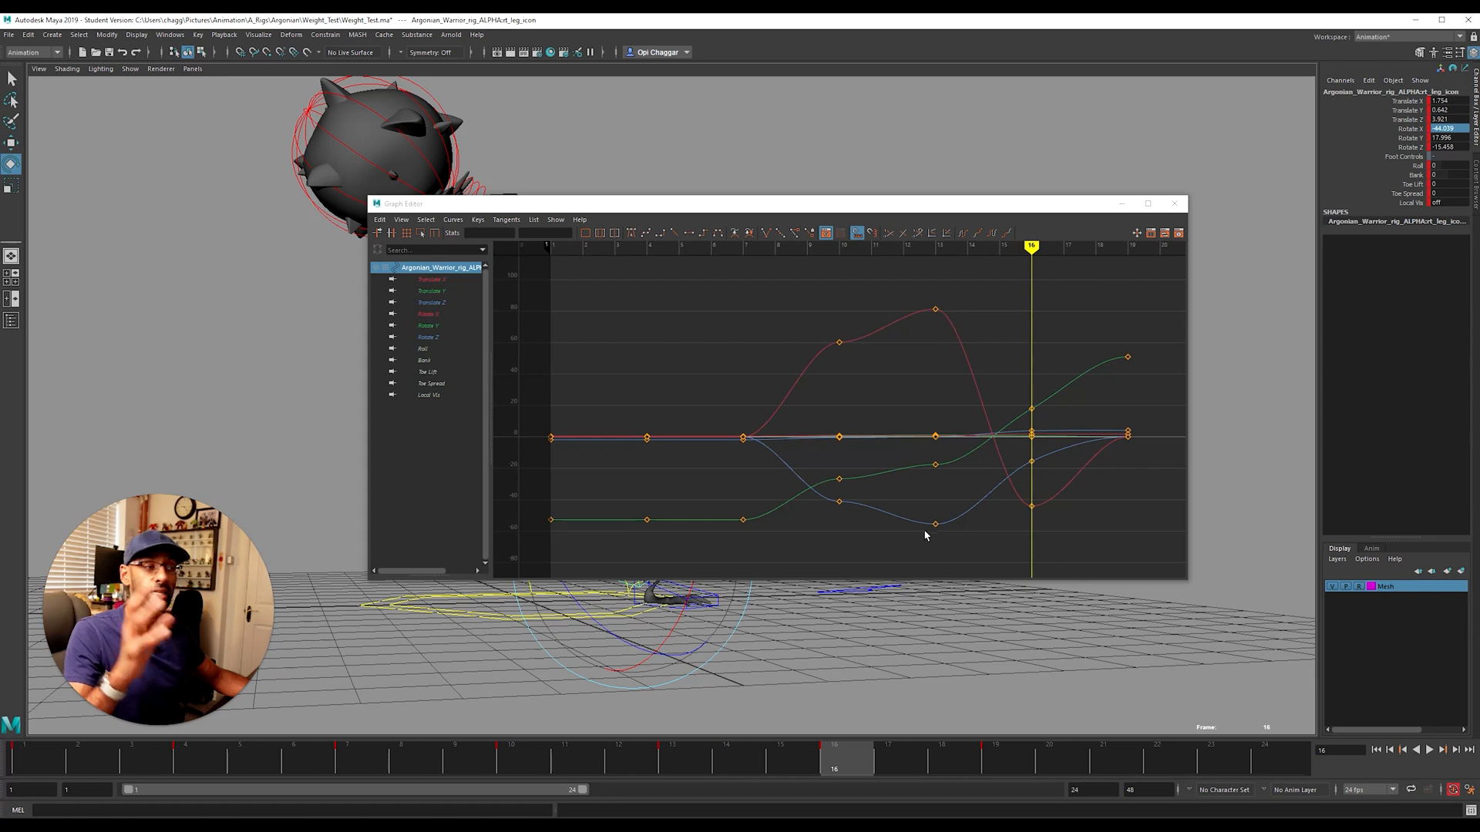
drag(844, 209, 915, 210)
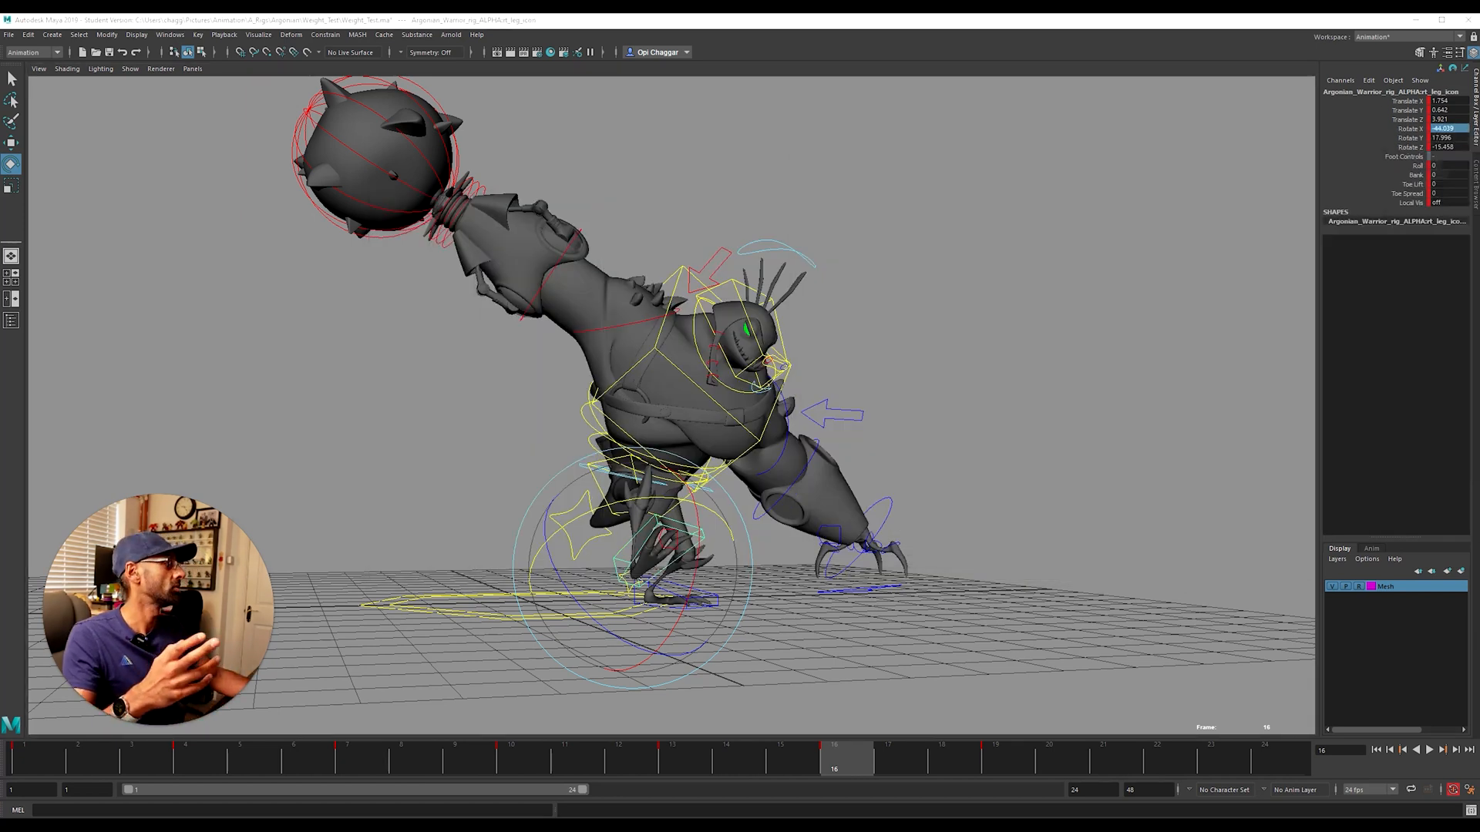
Step: Play and scrub through the swing to review the step and the mace's motion
key(alt+v)
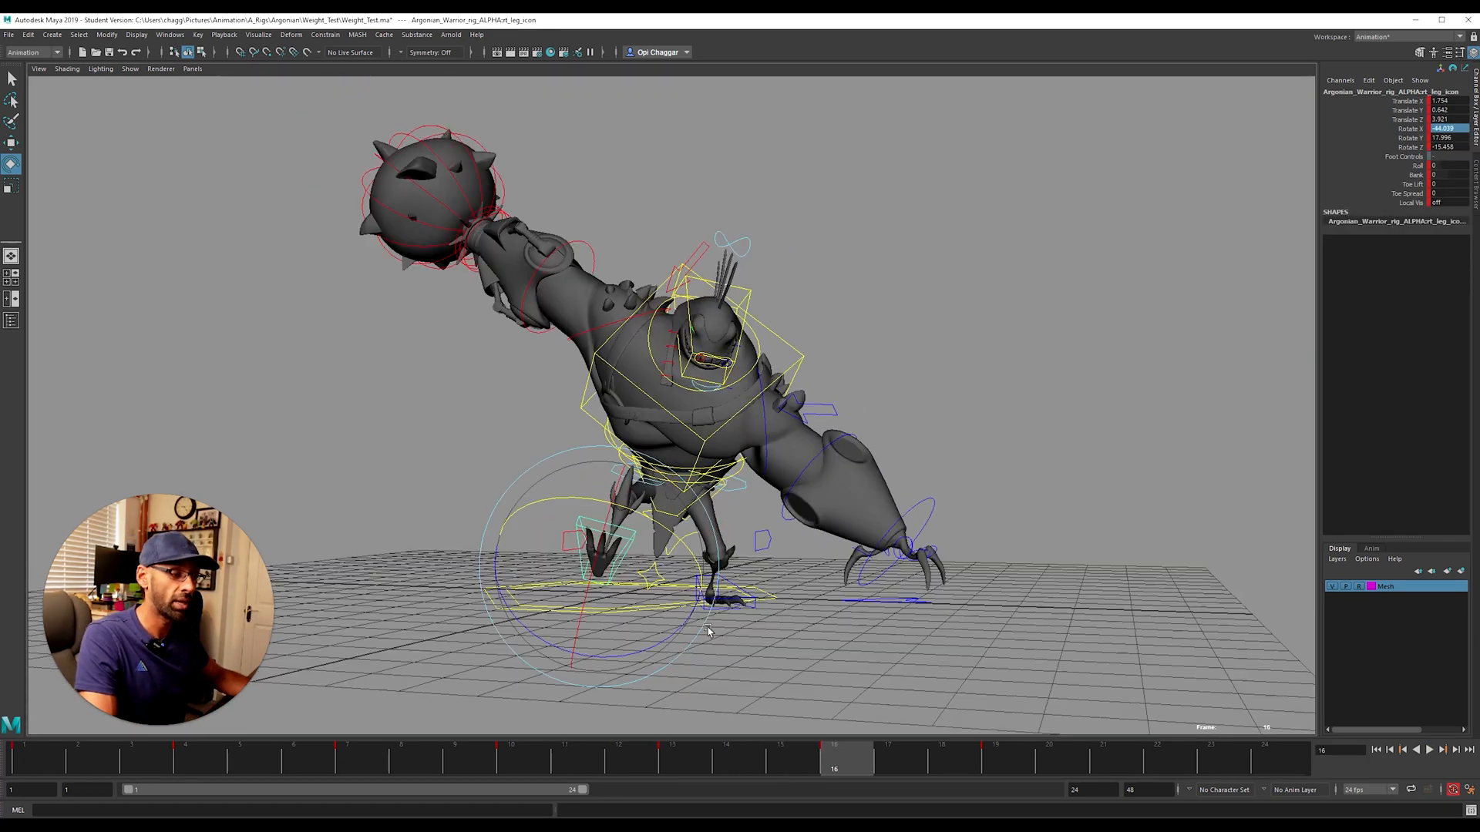
mouse_move(948, 769)
mouse_down()
mouse_move(1280, 767)
mouse_move(429, 733)
mouse_move(1388, 736)
mouse_move(469, 731)
mouse_up()
alt+drag(864, 546, 827, 574)
key(alt+v)
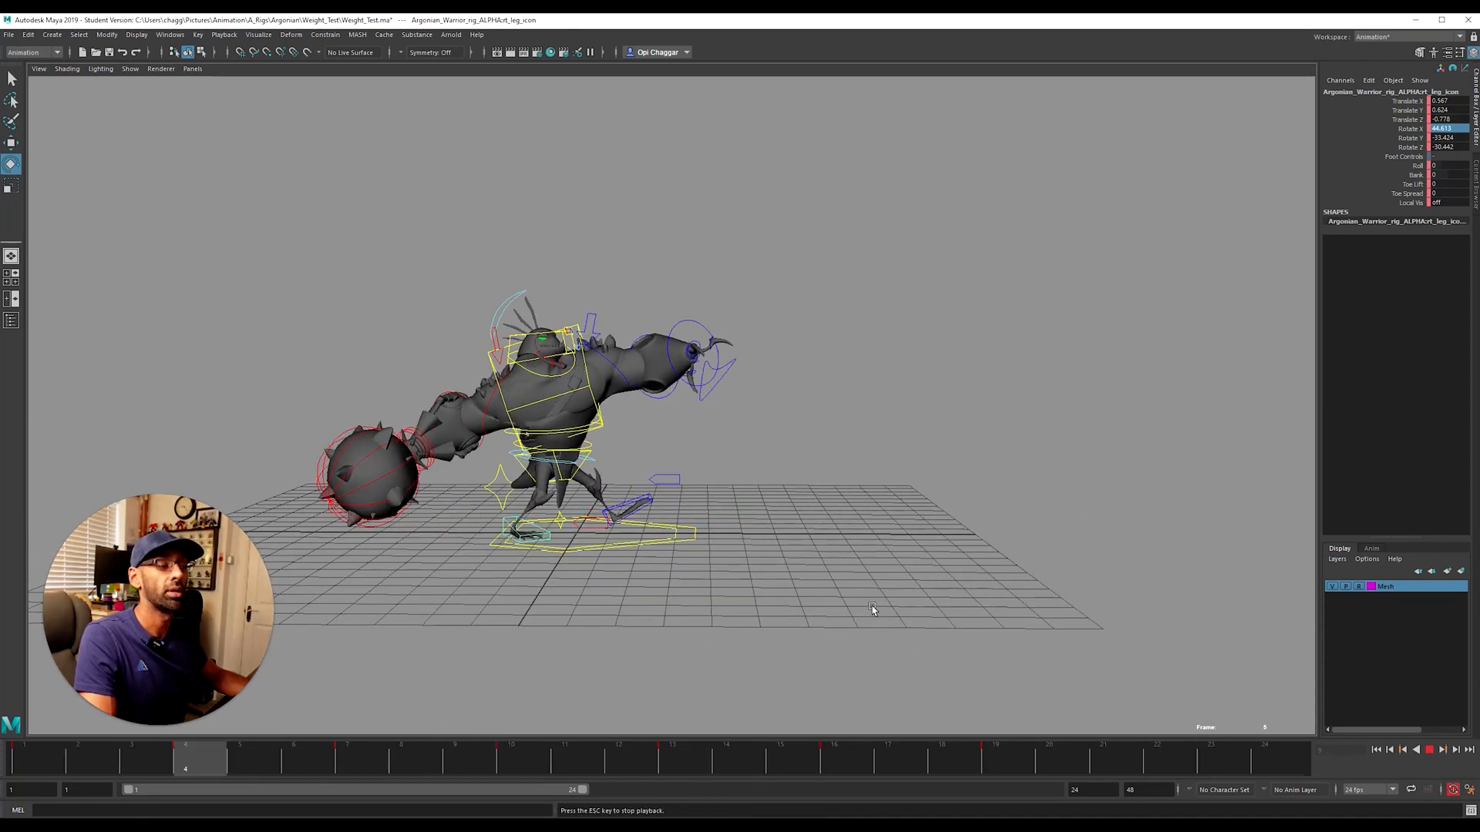
drag(166, 764, 798, 775)
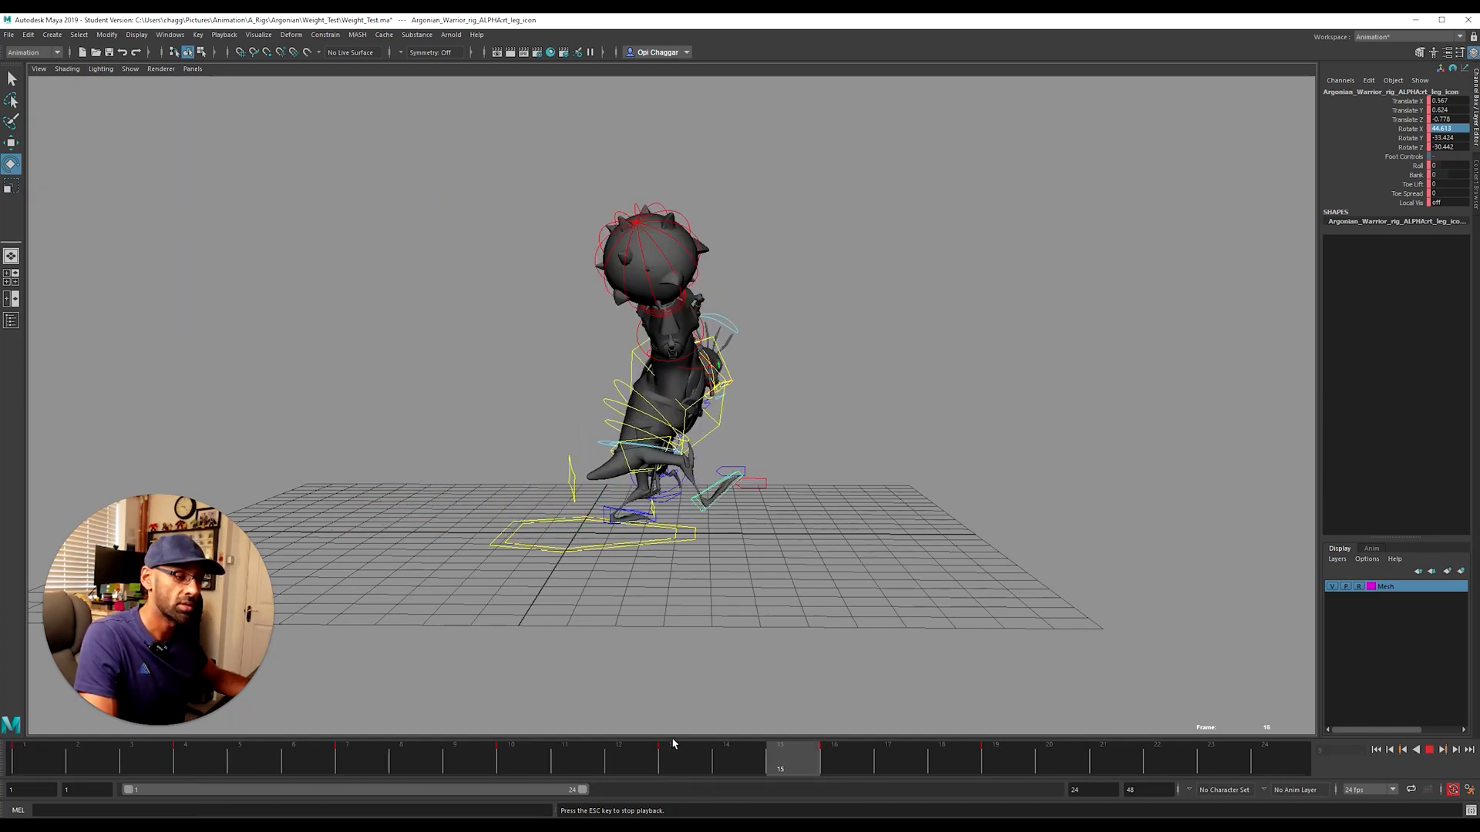
key(Escape)
Step: Shift the COG control to Translate Z about 1.38 with a slight height change at frame 13, and to about 2.39 at frame 16
click(682, 763)
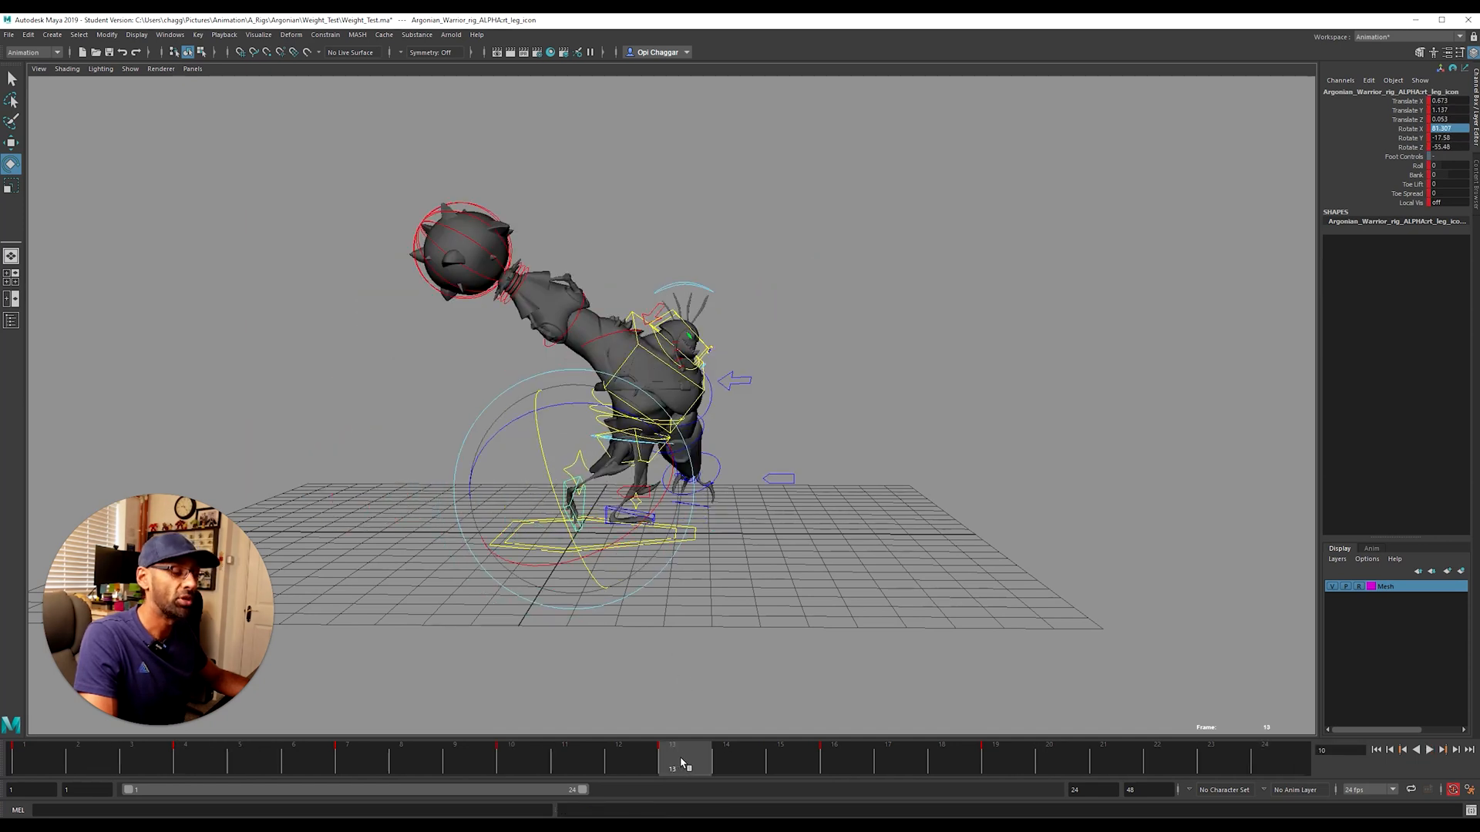
click(814, 532)
click(643, 460)
key(w)
alt+drag(745, 562, 750, 551)
drag(740, 440, 731, 440)
drag(625, 390, 625, 393)
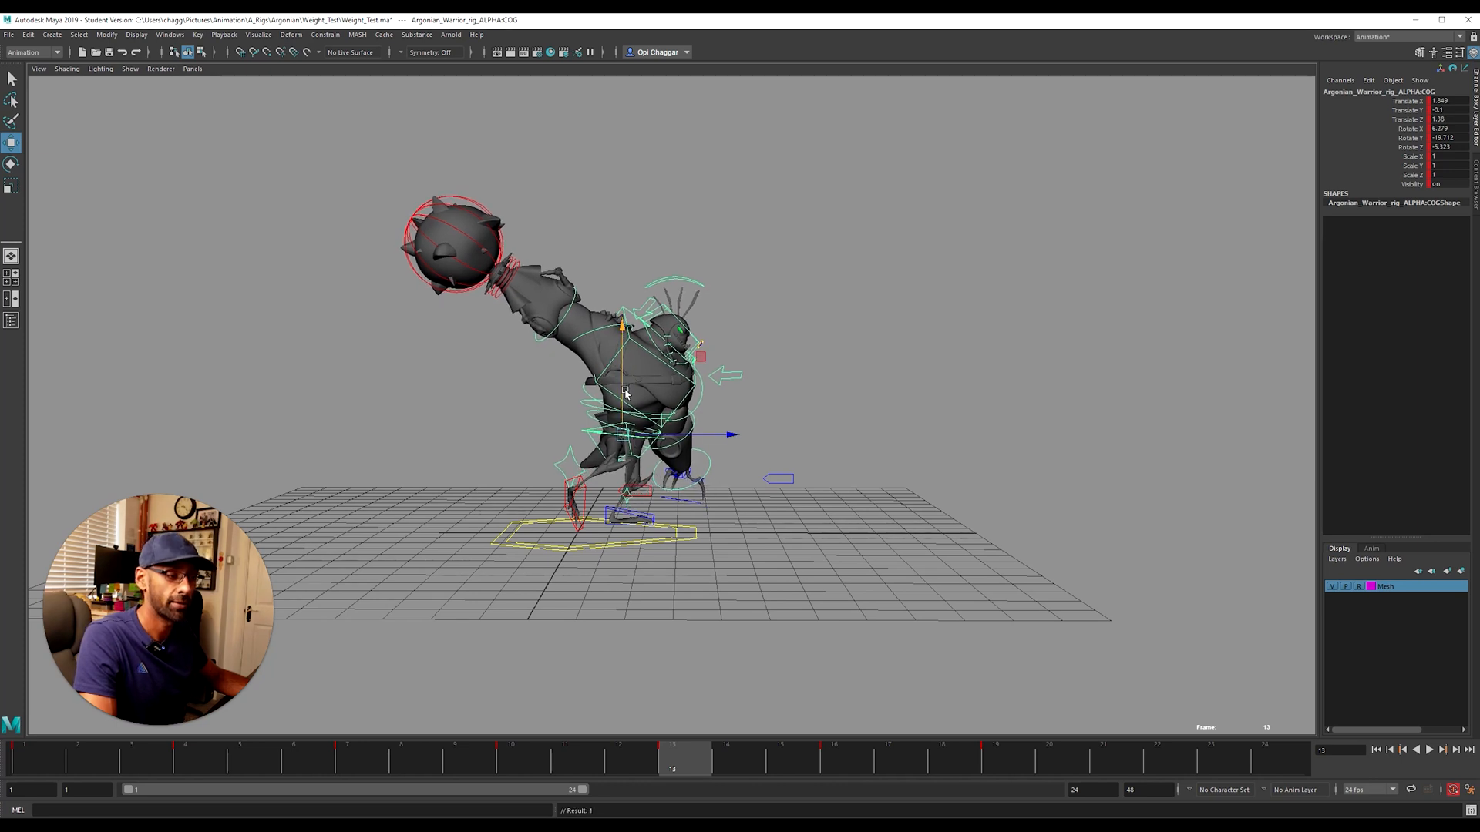
drag(633, 773, 833, 768)
drag(753, 452, 765, 446)
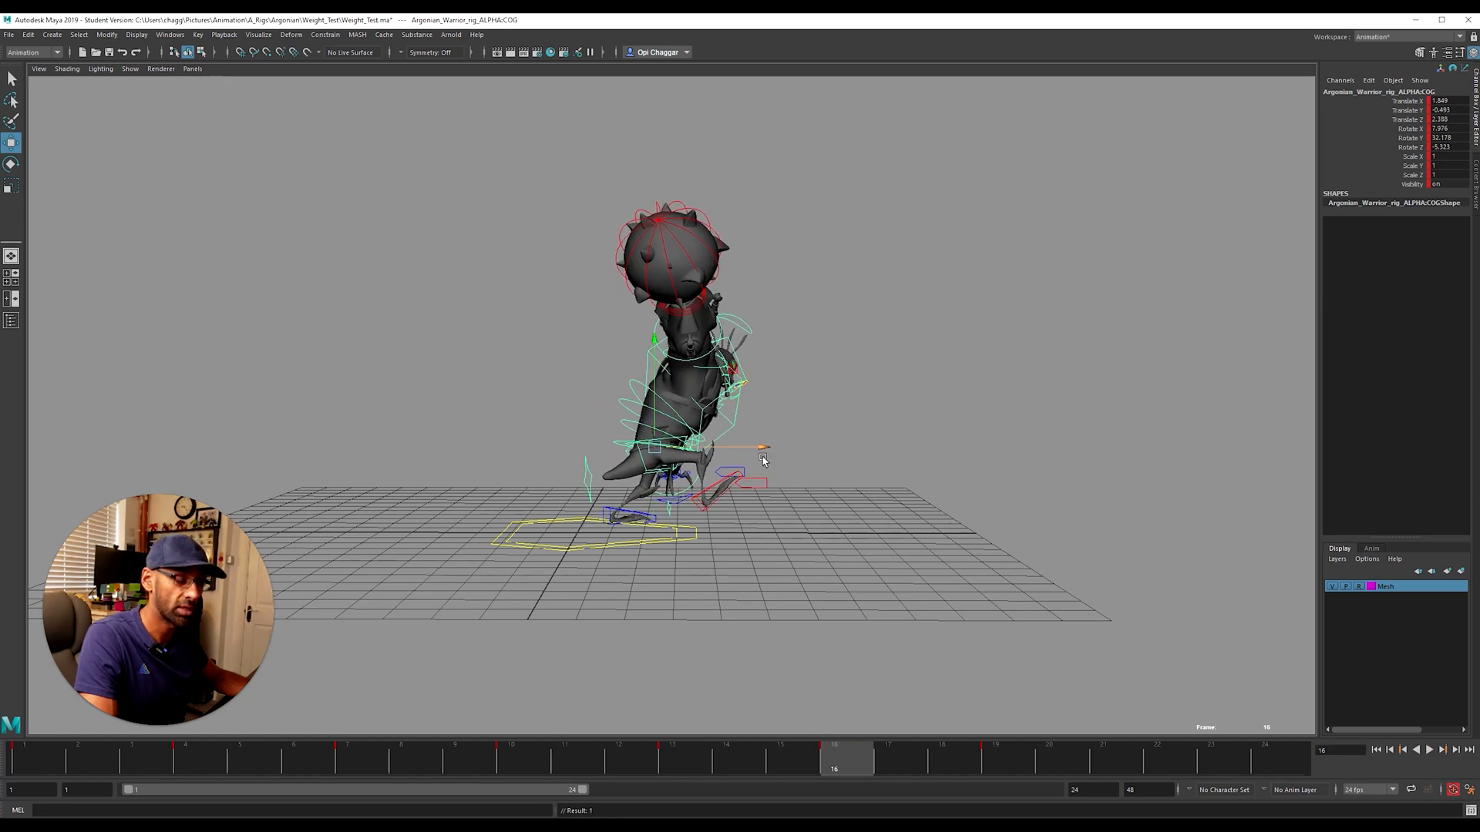
Step: Push the COG control forward and down at frame 19, to Translate Z about 3.17 and Translate Y about -0.91
drag(862, 766, 987, 767)
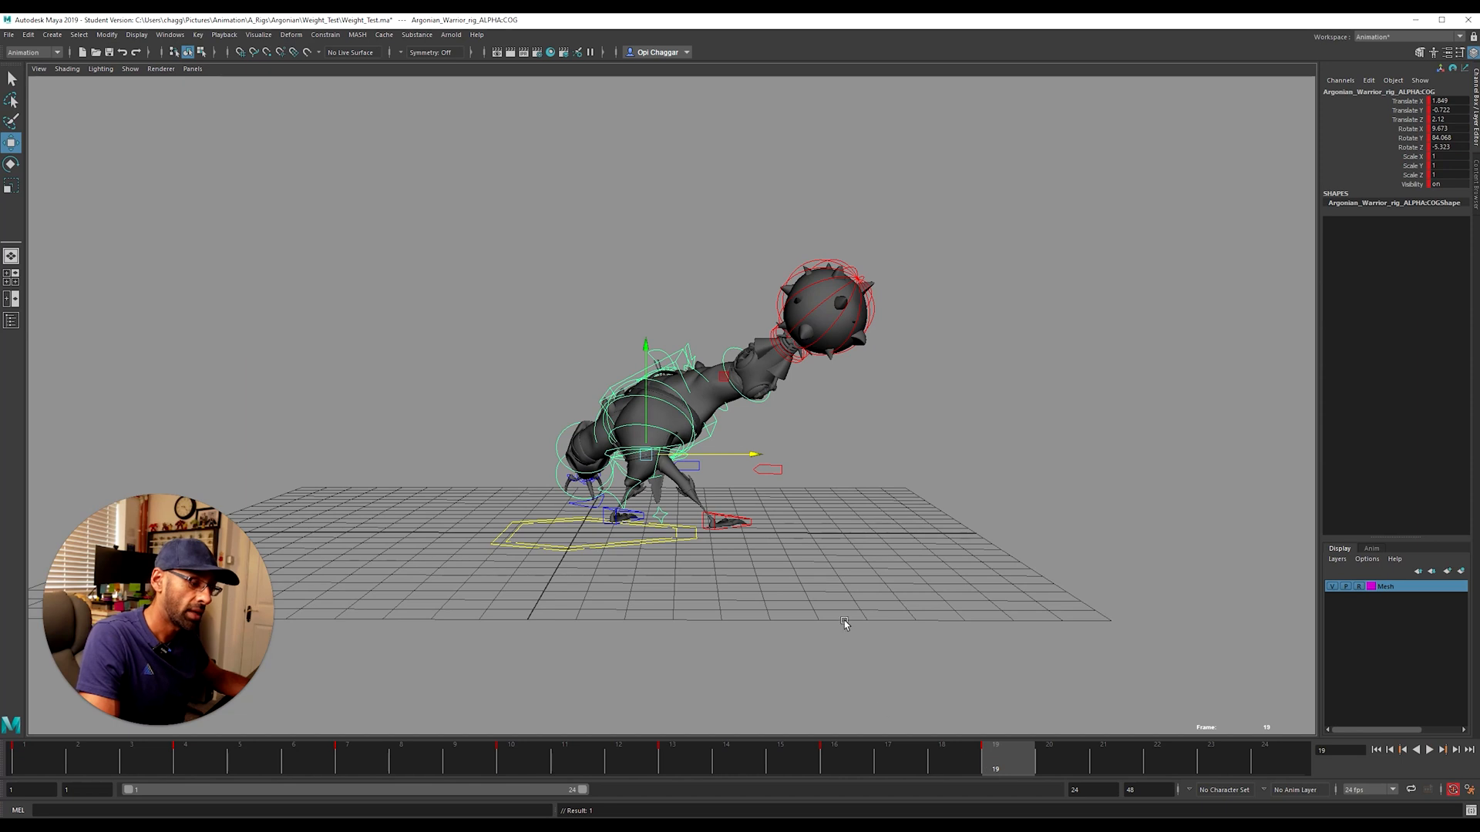
drag(752, 458, 775, 460)
alt+drag(824, 484, 578, 498)
alt+right_drag(512, 505, 648, 455)
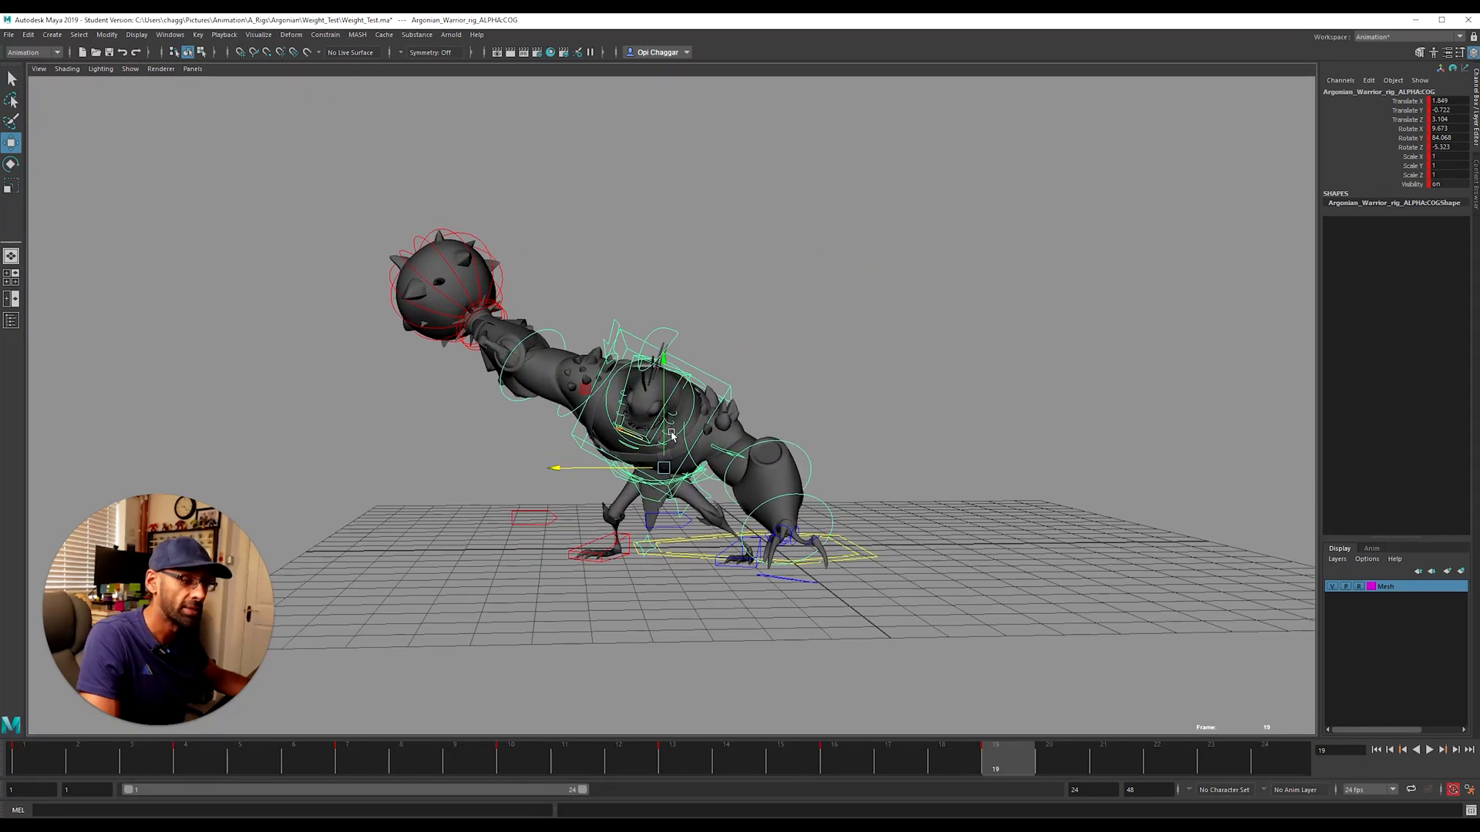
drag(667, 437, 666, 439)
drag(585, 482, 581, 478)
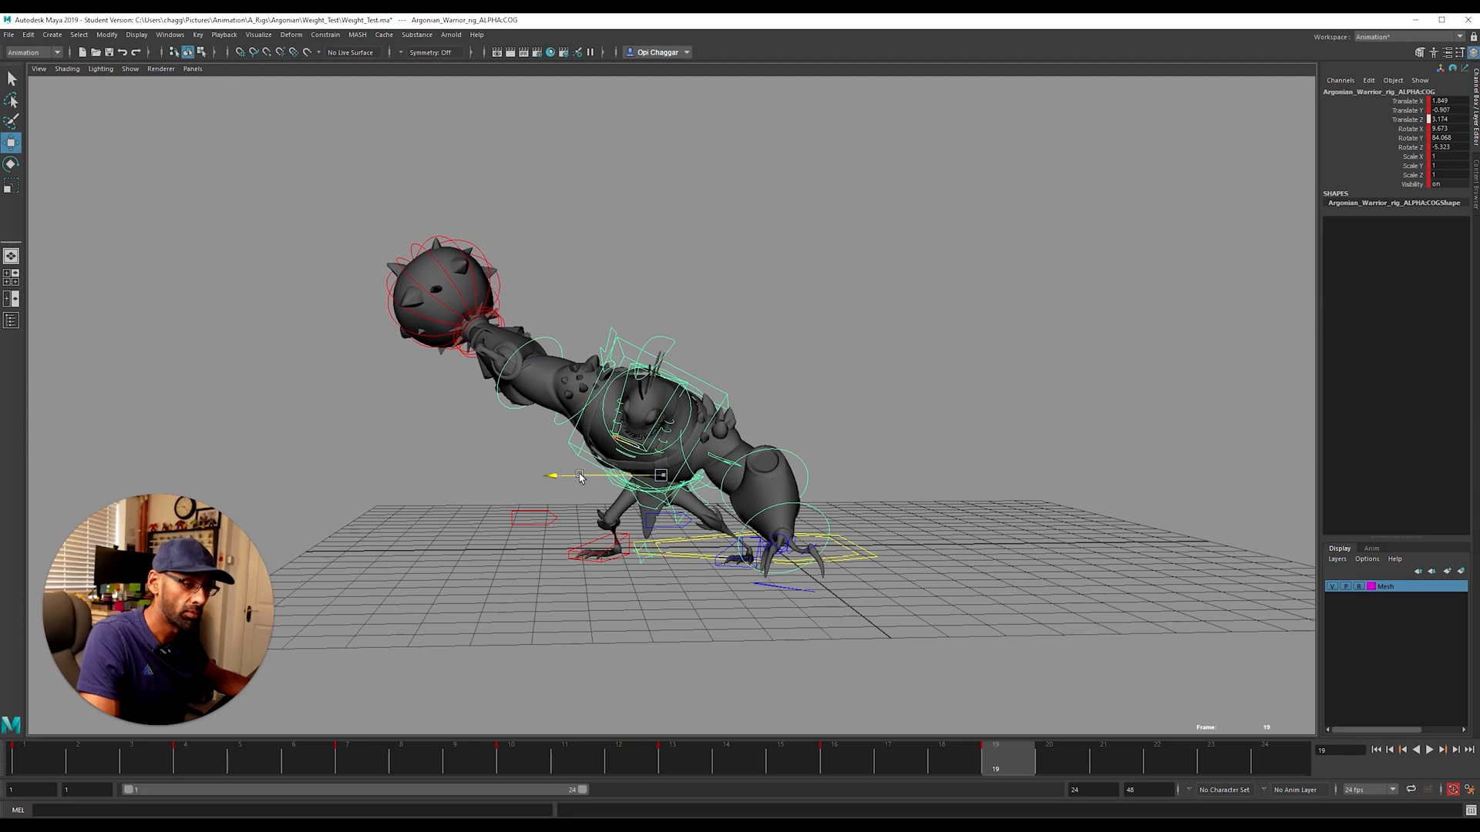
Step: Select all the rig controls and key the pose at frame 1
alt+drag(567, 537, 809, 590)
drag(978, 766, 35, 763)
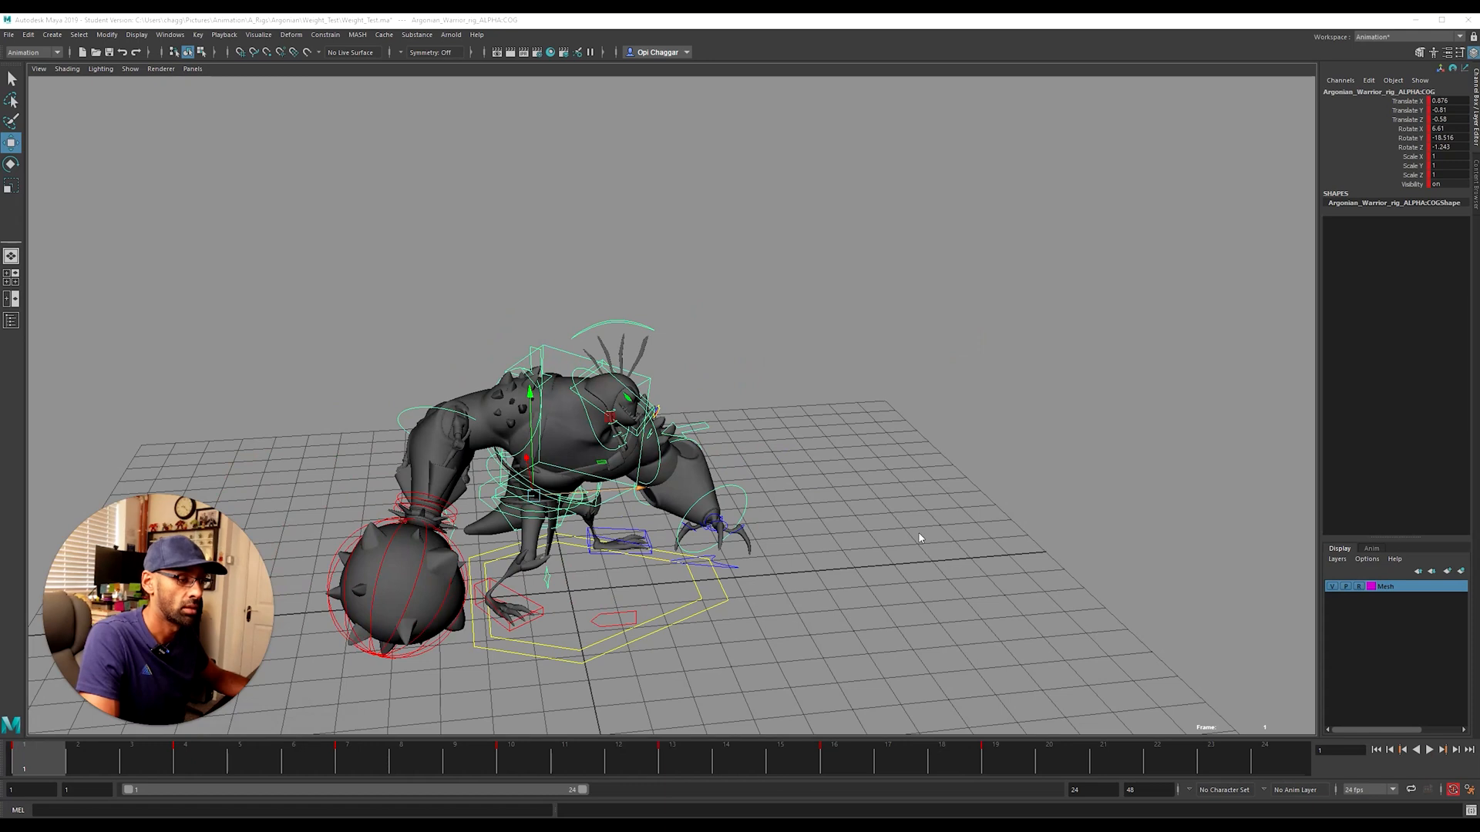
scroll(614, 525, down, 4)
alt+drag(615, 525, 450, 281)
drag(852, 654, 848, 646)
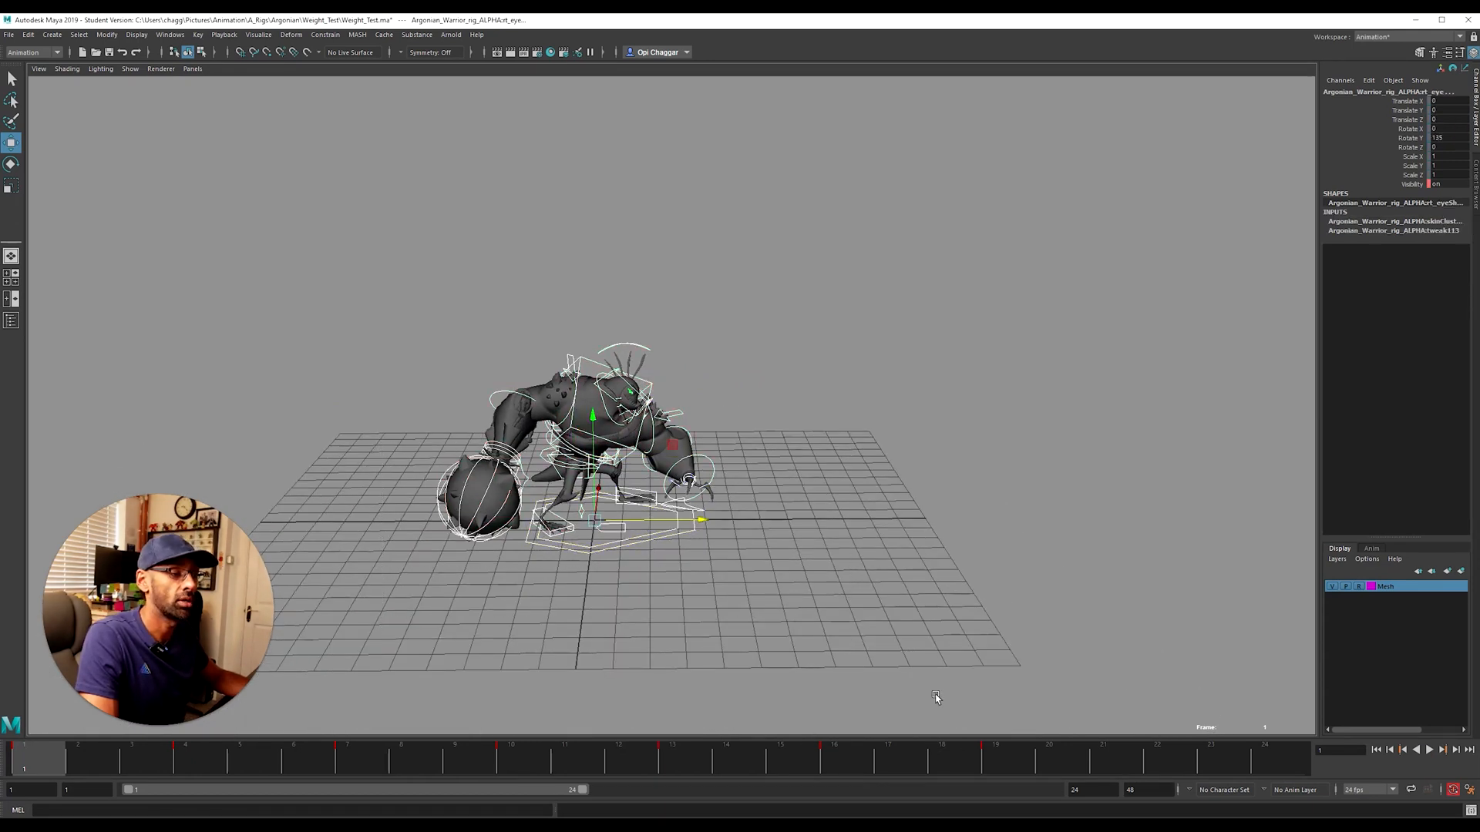
alt+drag(973, 708, 984, 694)
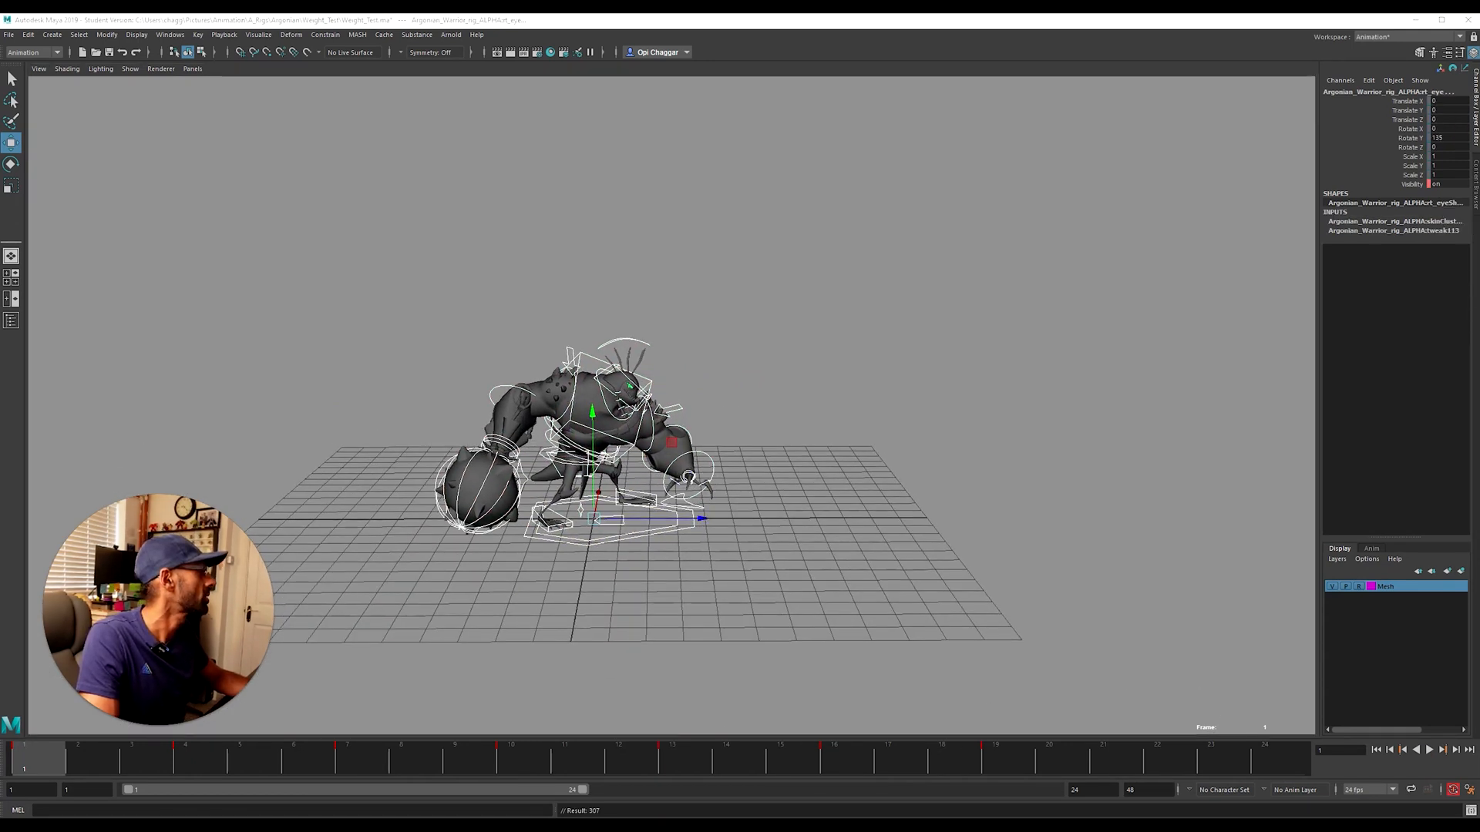
Step: Play and scrub the animation from frame 1 to check the mace swing's weight
drag(786, 750, 38, 759)
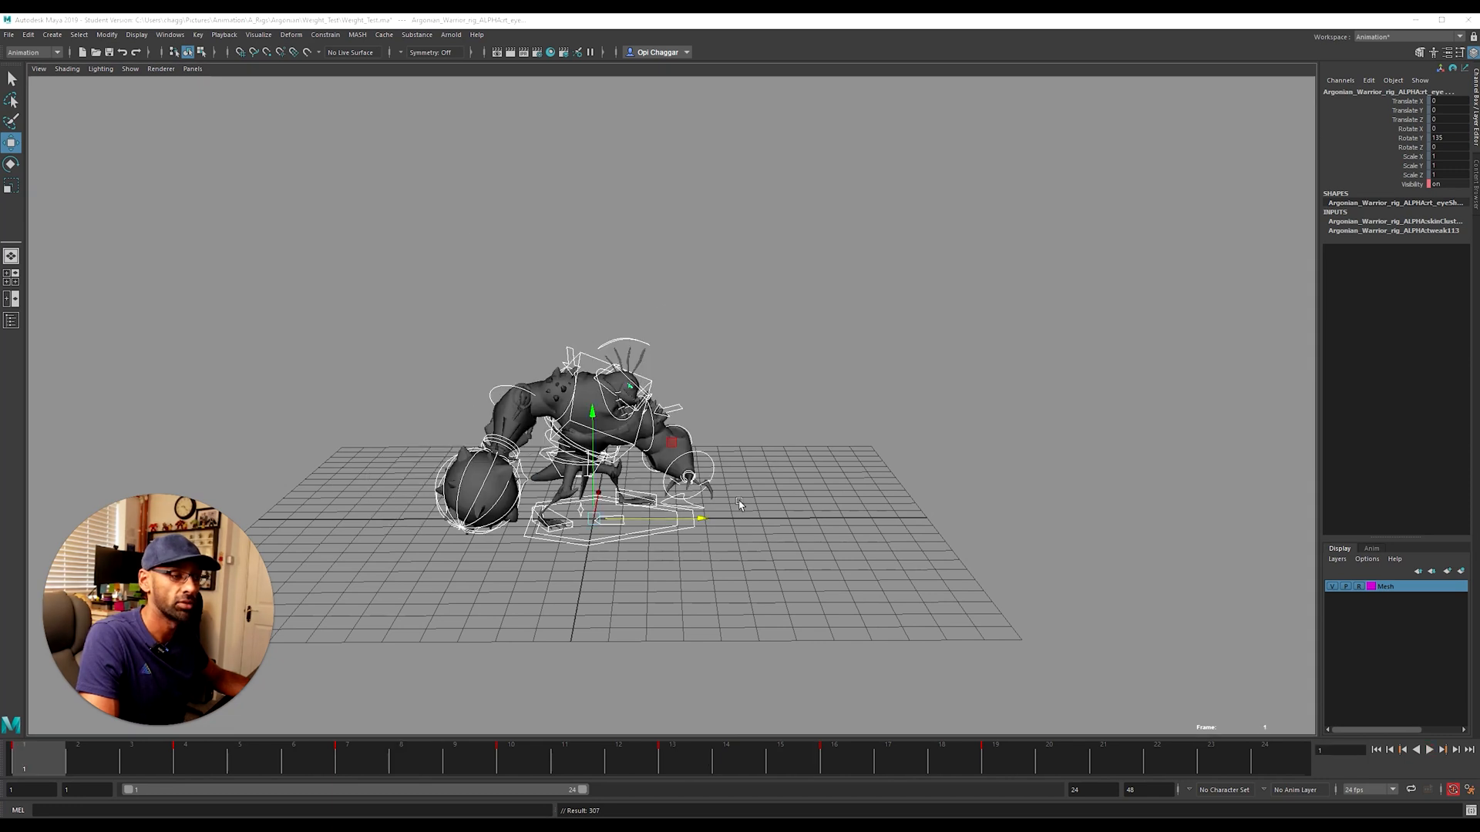
alt+drag(739, 503, 673, 527)
key(alt+v)
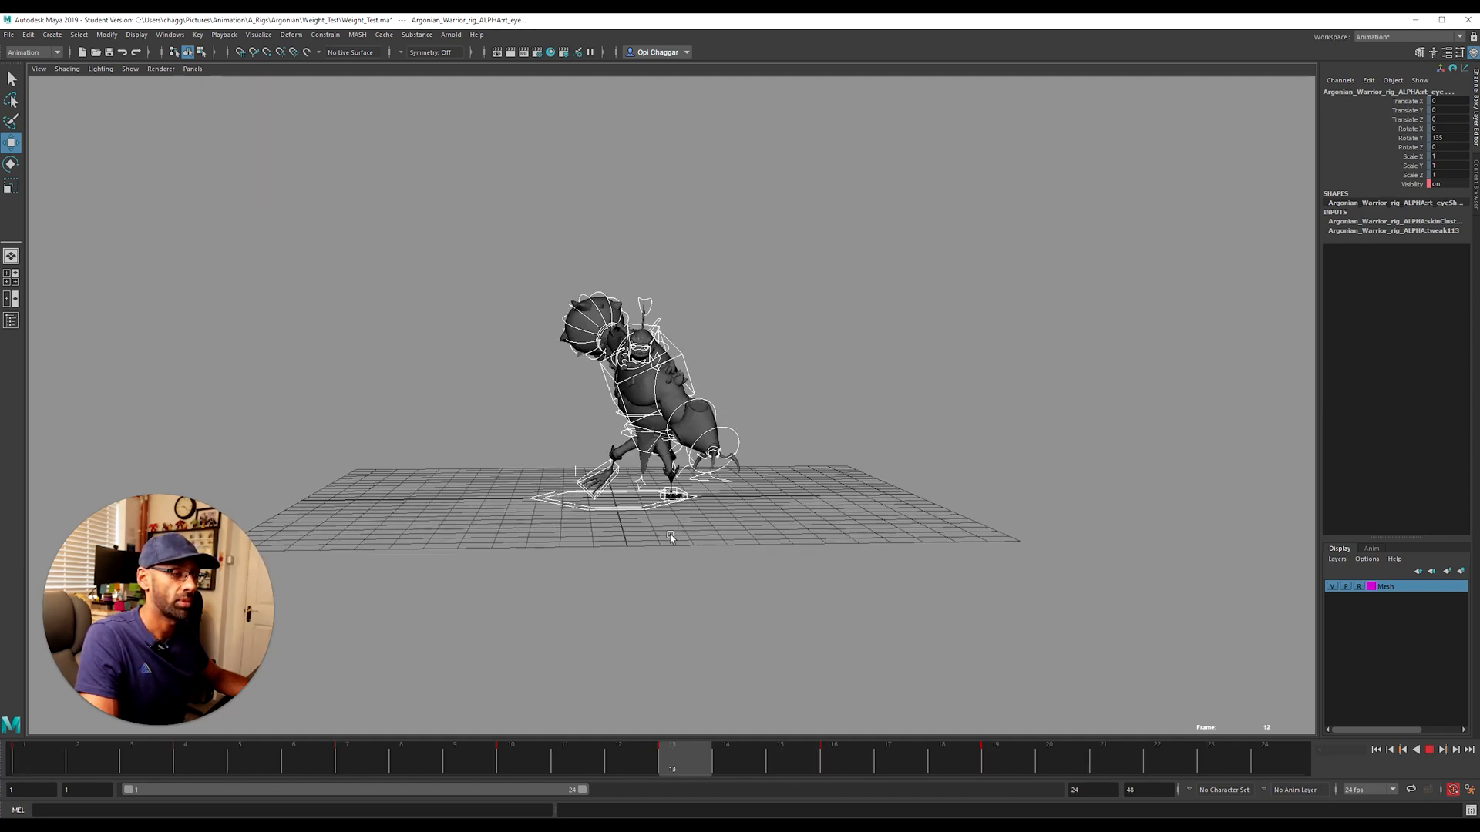
drag(345, 778, 694, 776)
Step: Rotate the upper spine control at frame 16 to tilt the chest and swing the raised mace arm slightly
mouse_move(819, 777)
mouse_down()
mouse_move(875, 777)
mouse_move(815, 773)
mouse_move(858, 778)
mouse_up()
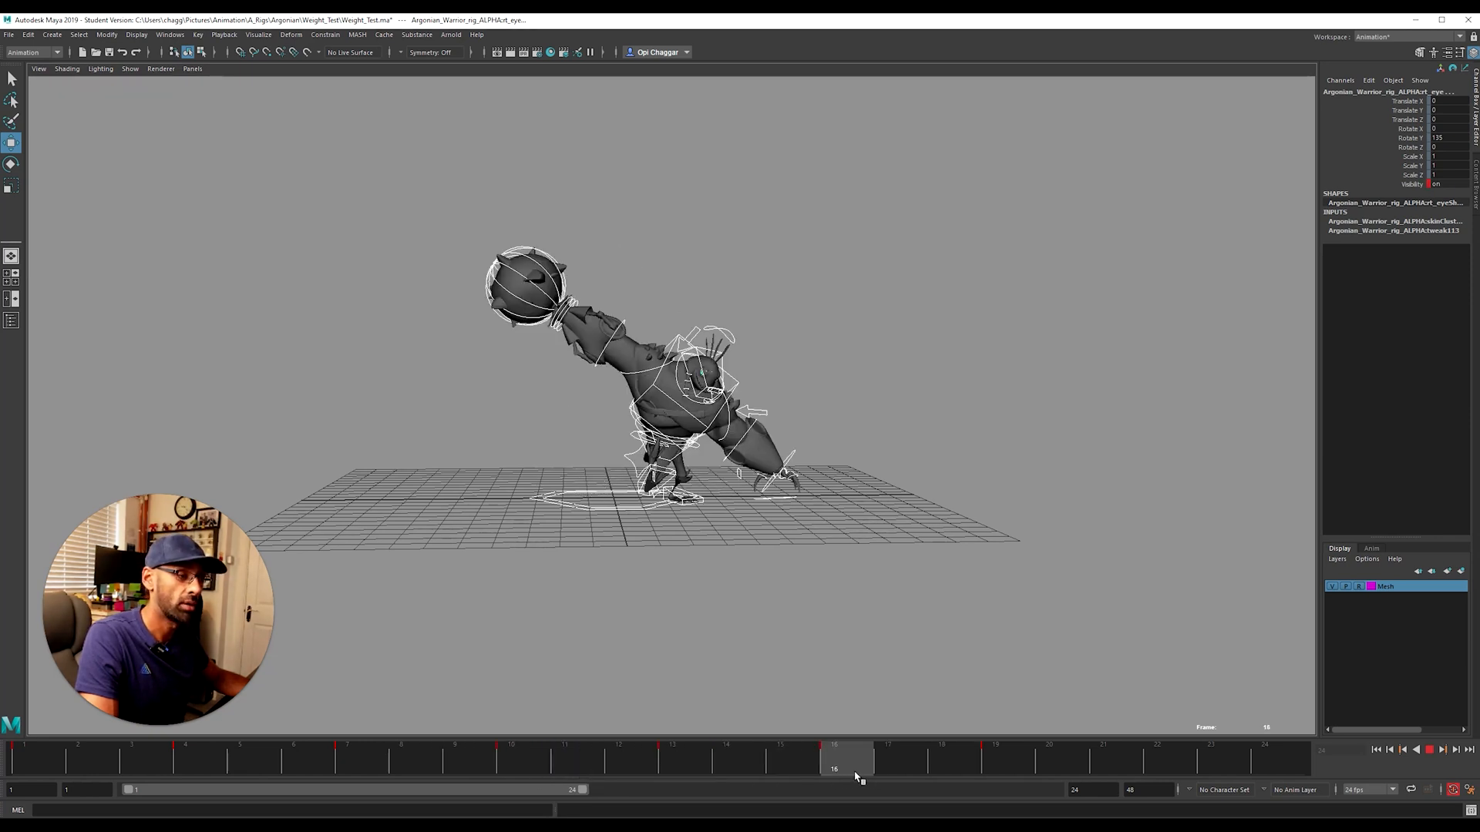
alt+right_drag(494, 452, 797, 428)
click(696, 414)
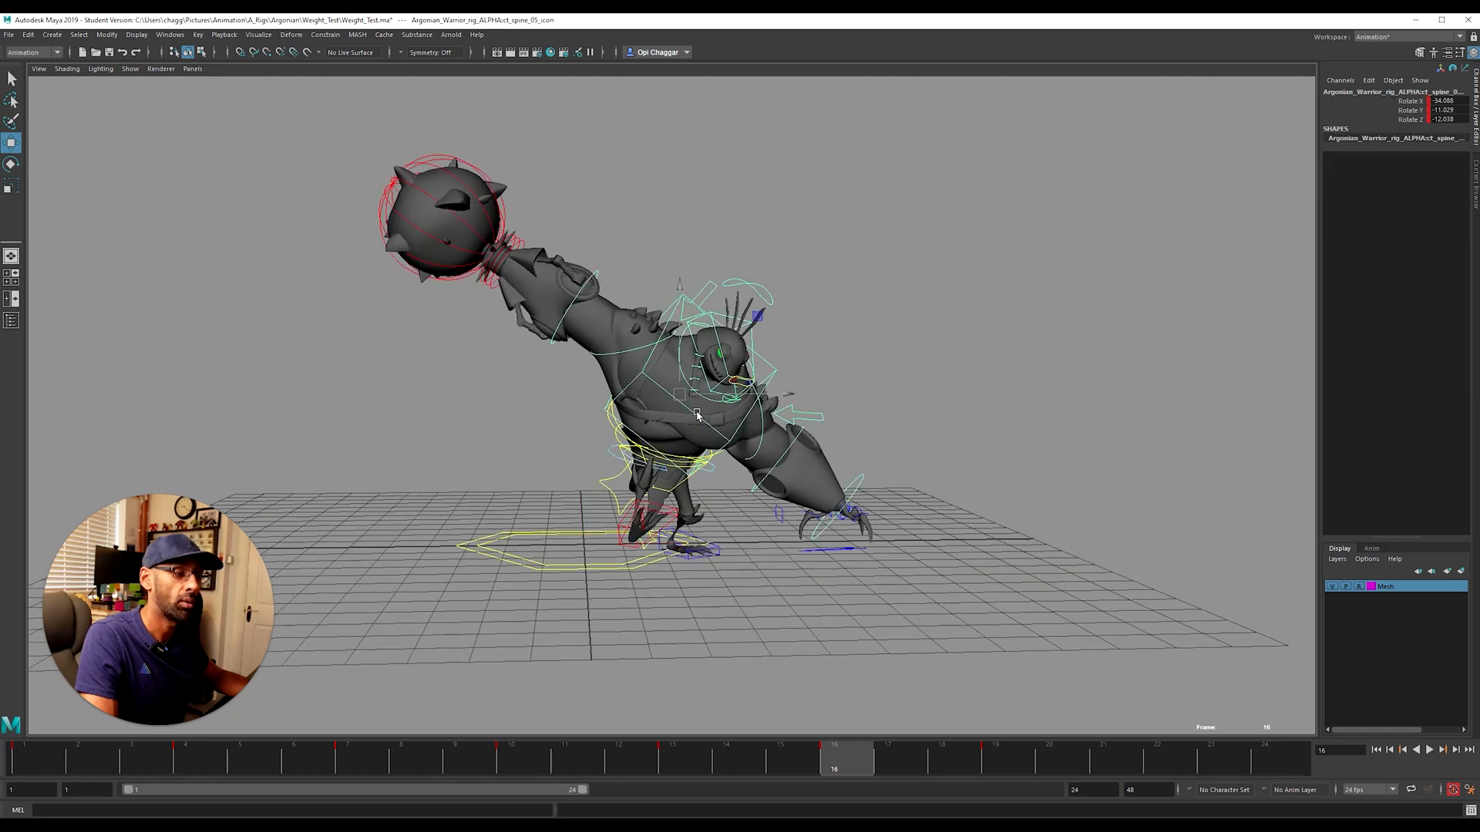
drag(675, 311, 692, 334)
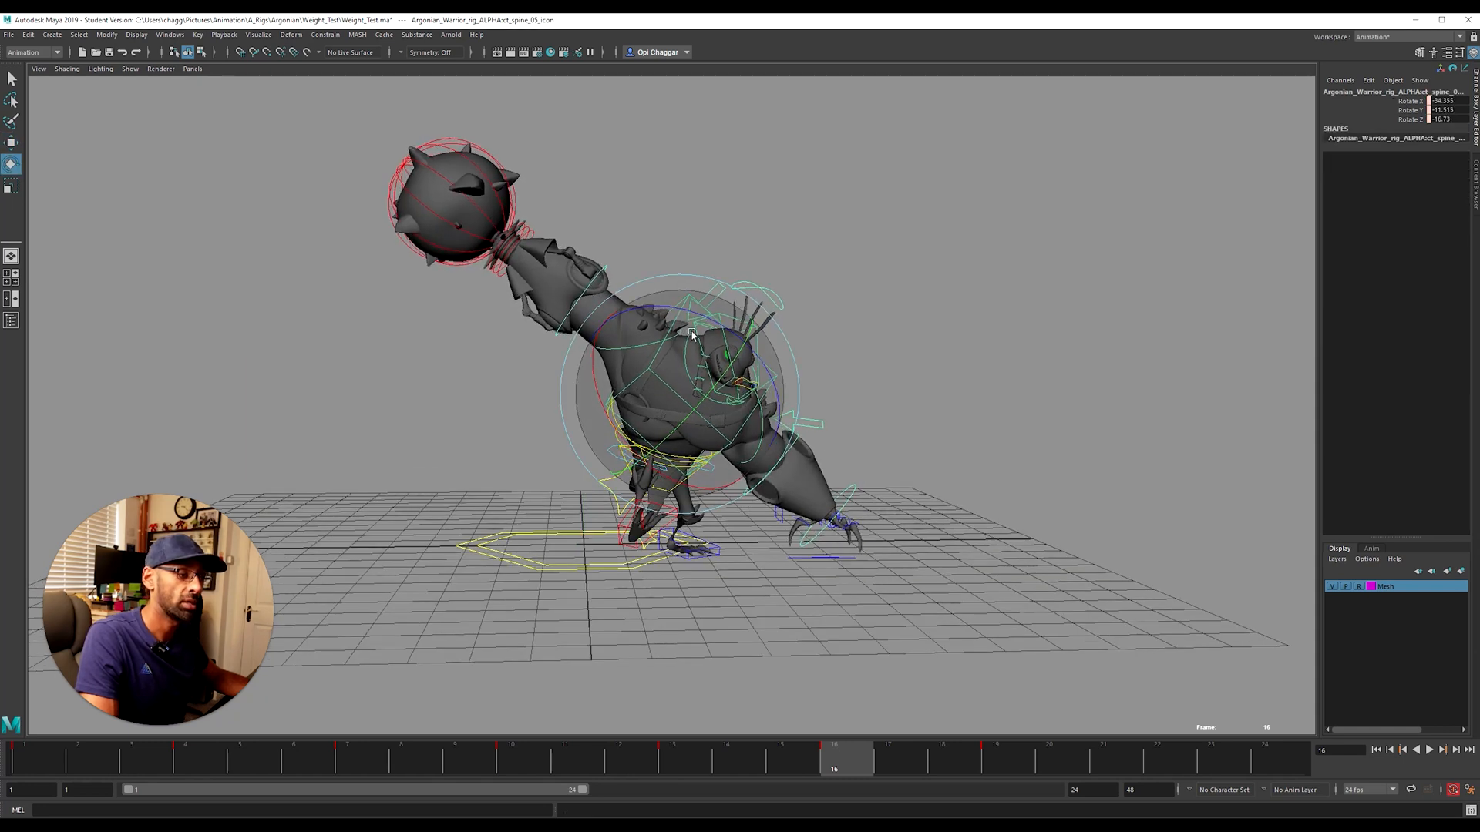
drag(623, 386, 633, 399)
click(731, 296)
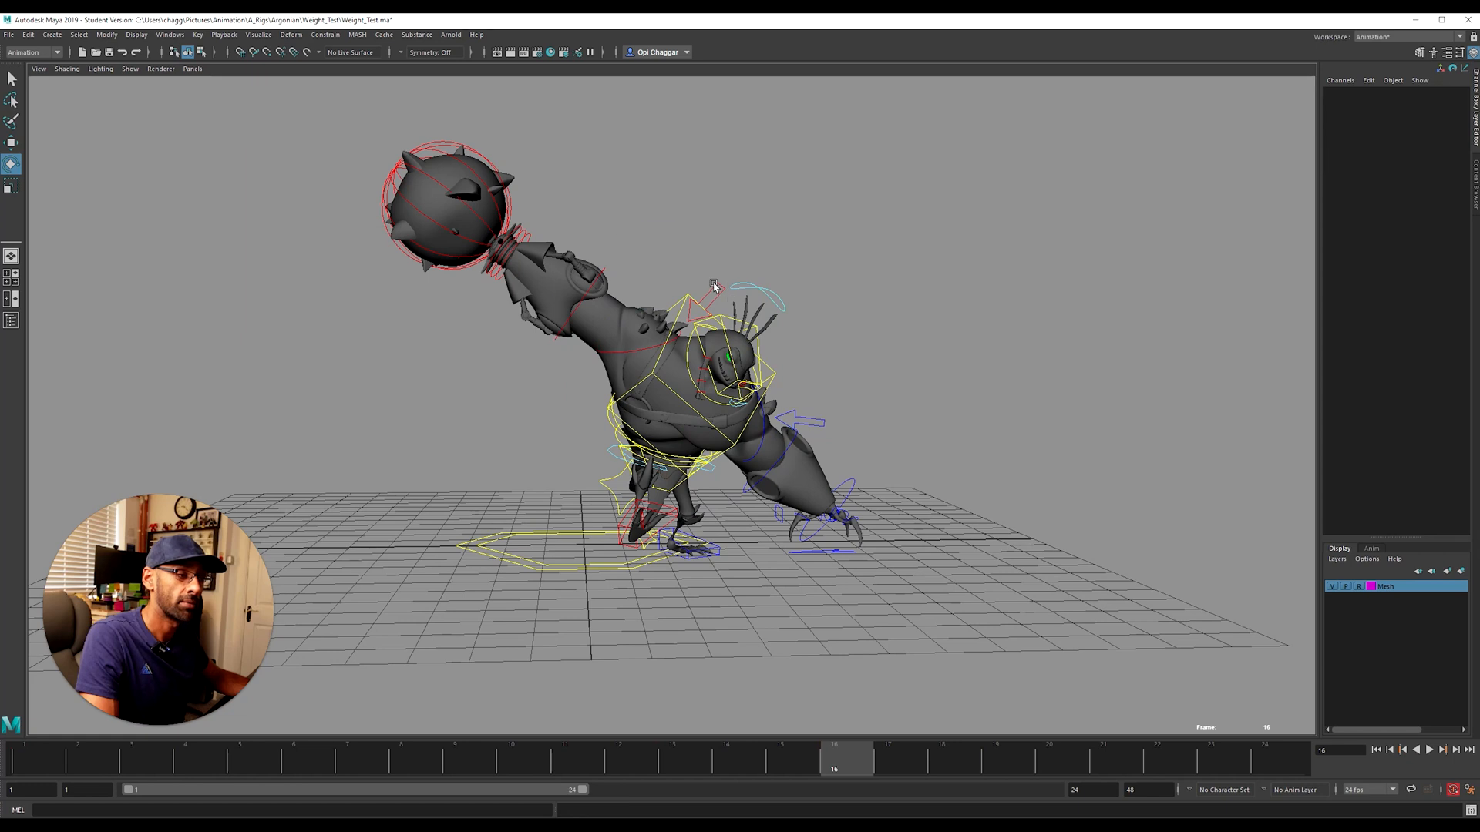
Step: Rotate the right shoulder and right upper arm controls at frame 16, and play the swing to check the mace arm
click(713, 287)
drag(617, 266, 692, 267)
click(716, 240)
click(620, 339)
drag(640, 316, 694, 271)
key(alt+v)
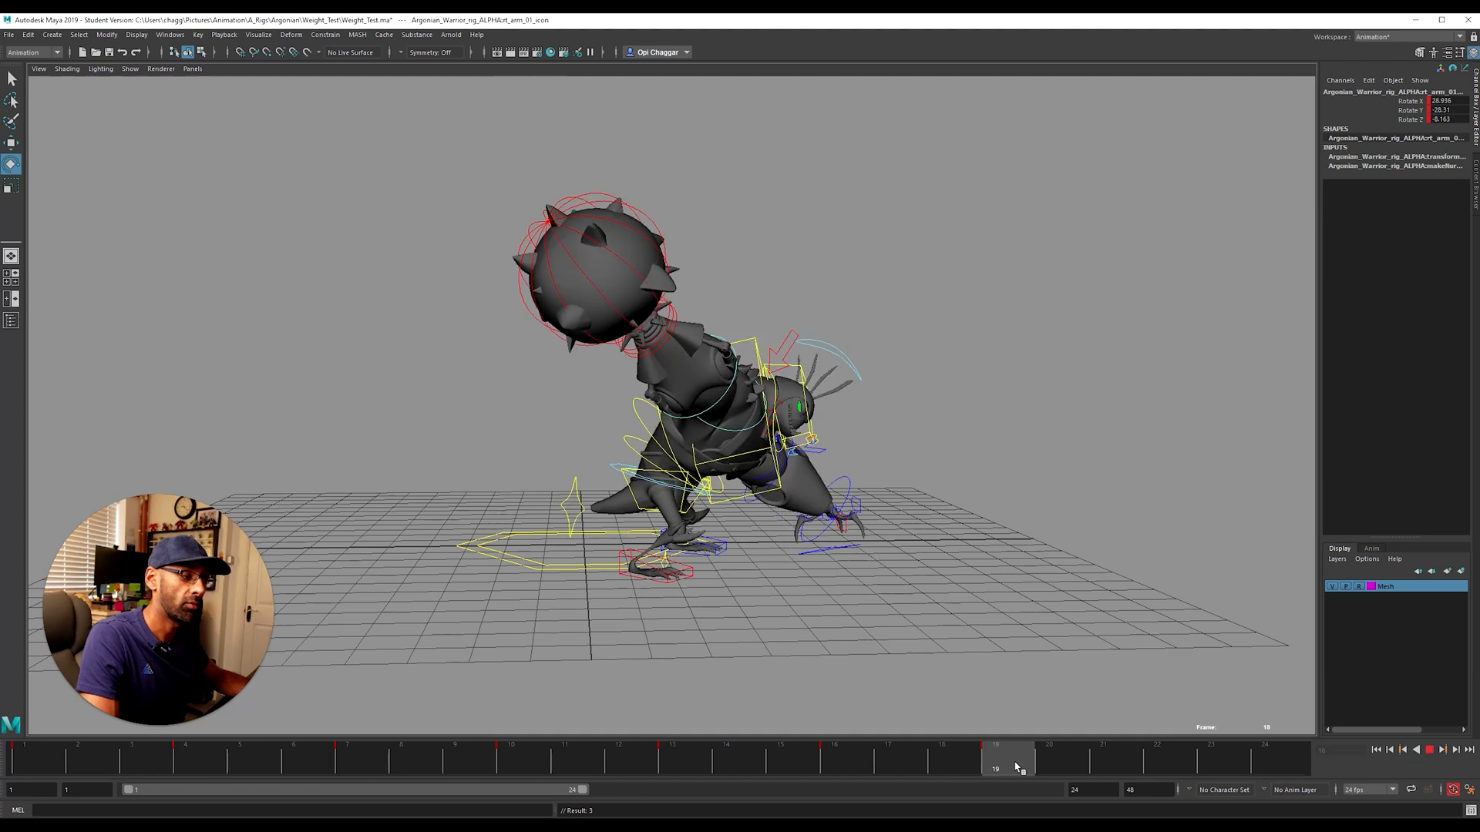
Step: Bend the right forearm control at frame 19 to Rotate Y about -33.4 and scrub the frames before it to check the motion
click(779, 484)
alt+drag(778, 484, 696, 411)
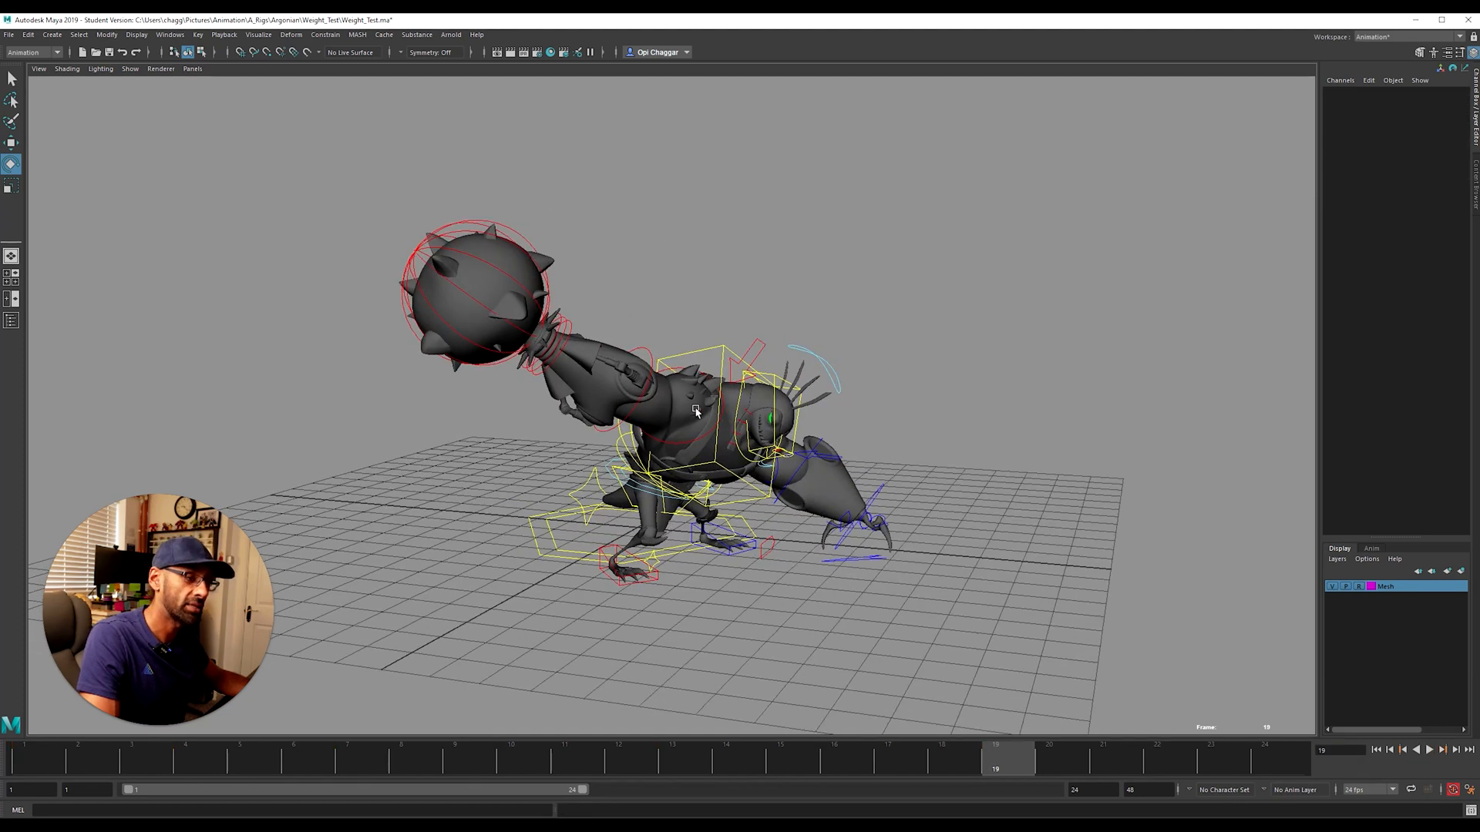
click(645, 394)
drag(617, 355, 628, 460)
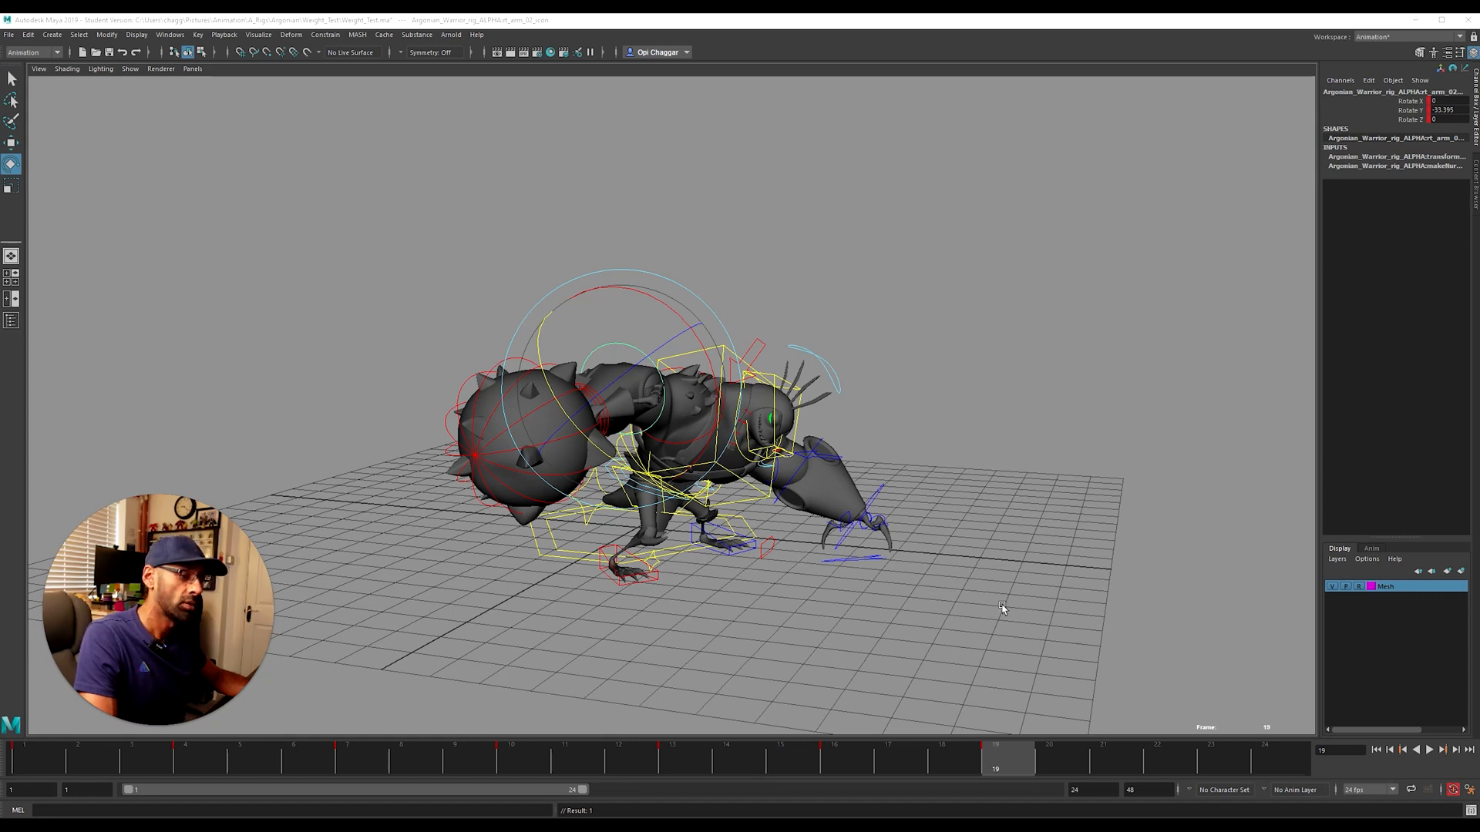
drag(799, 764, 998, 778)
alt+drag(738, 586, 508, 546)
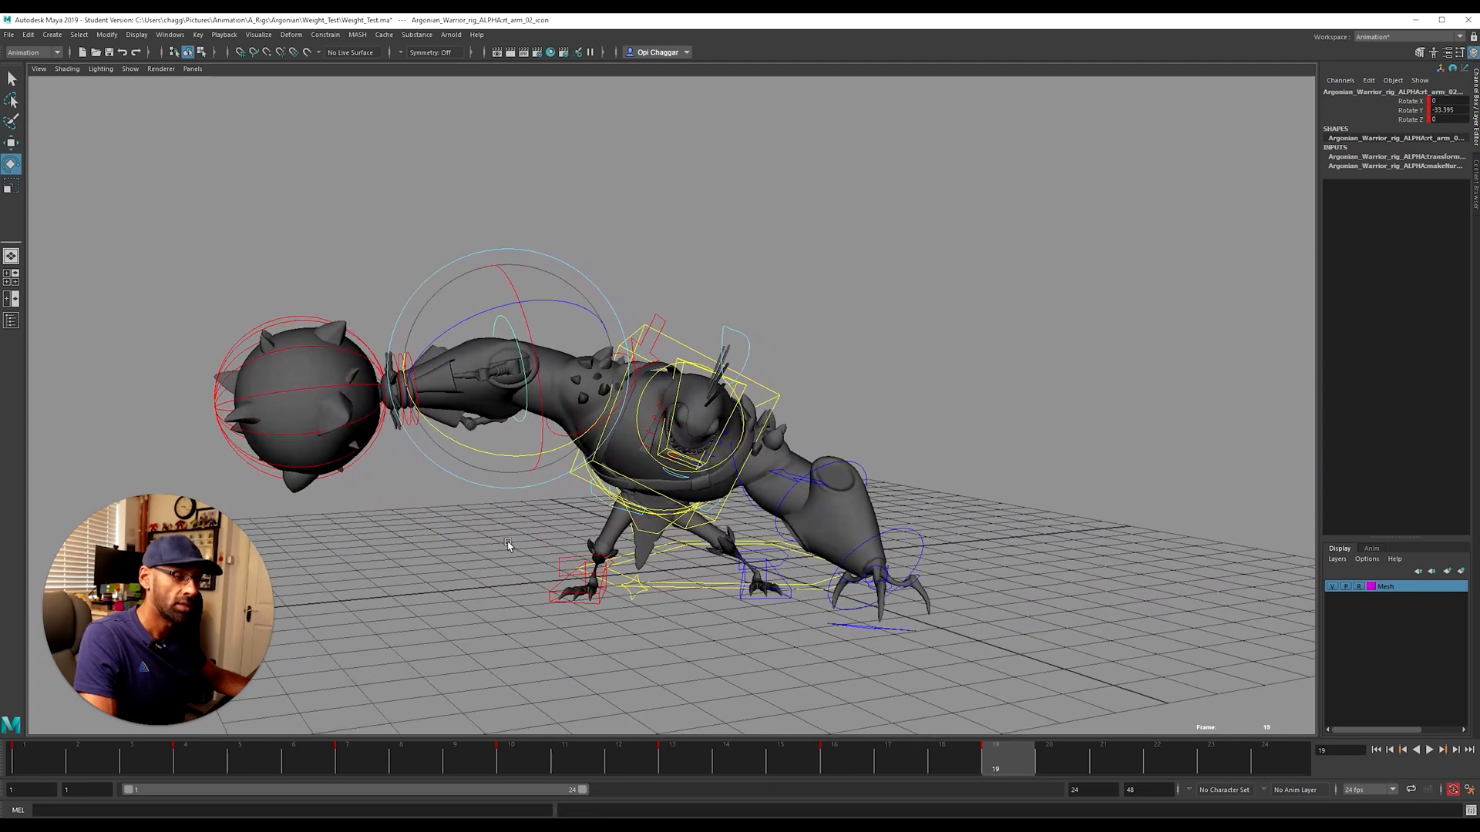
Step: Rotate the upper spine control at frame 19 to dip the mace side, and lower the COG control to Translate Y about -0.98
click(710, 530)
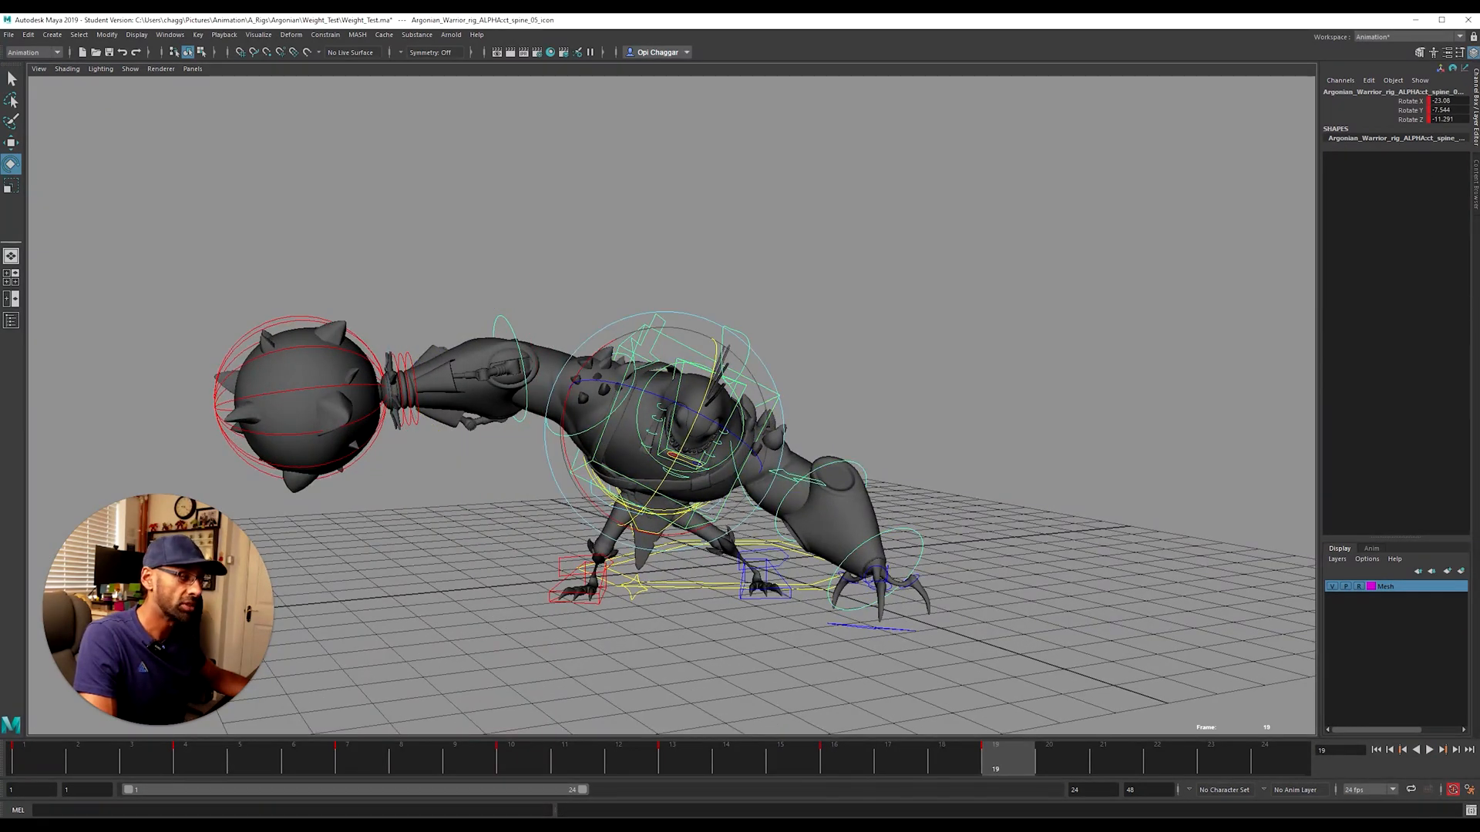
drag(571, 464, 756, 508)
click(803, 528)
click(727, 488)
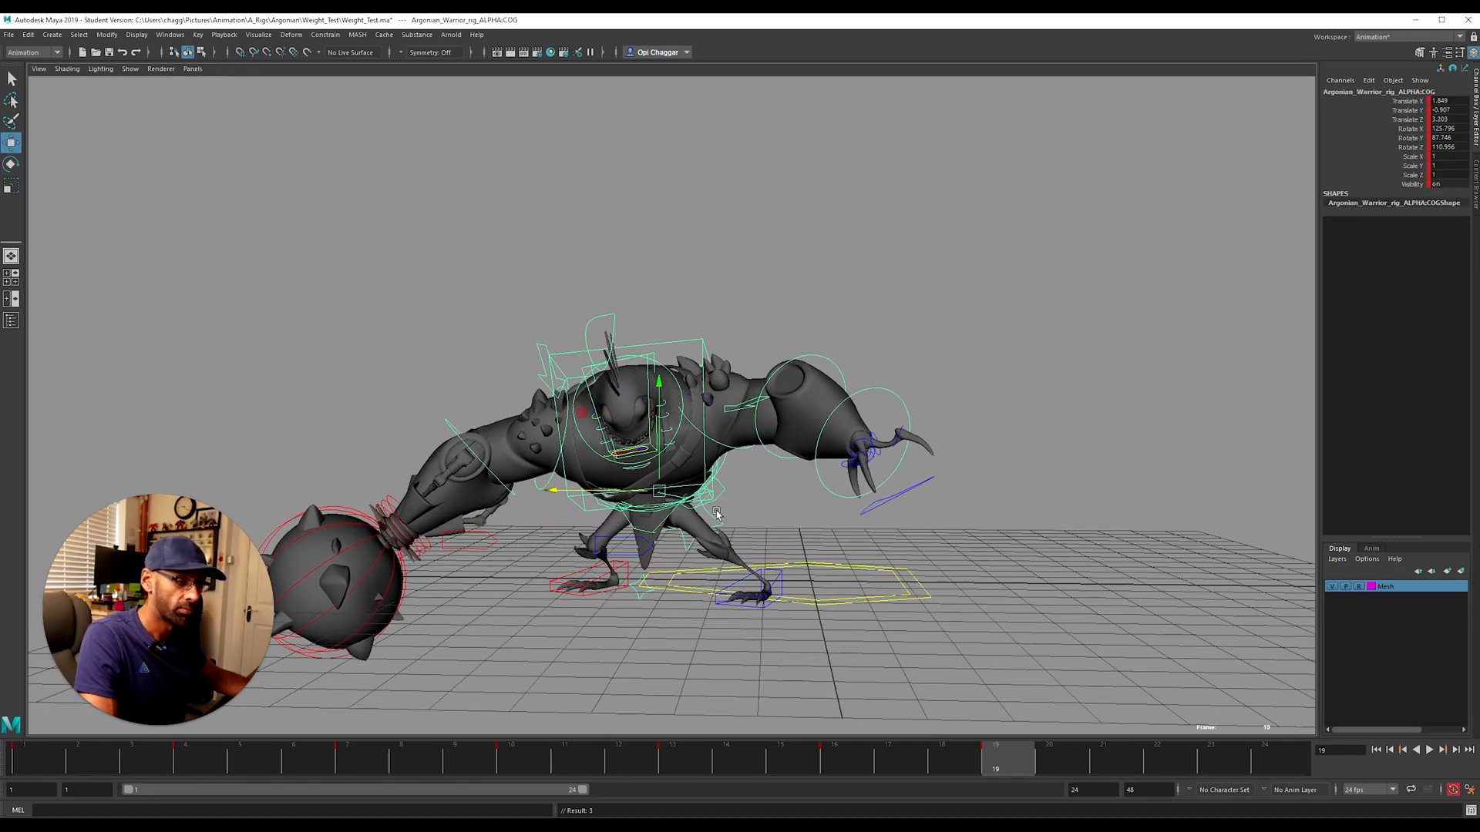
middle_drag(659, 465, 660, 469)
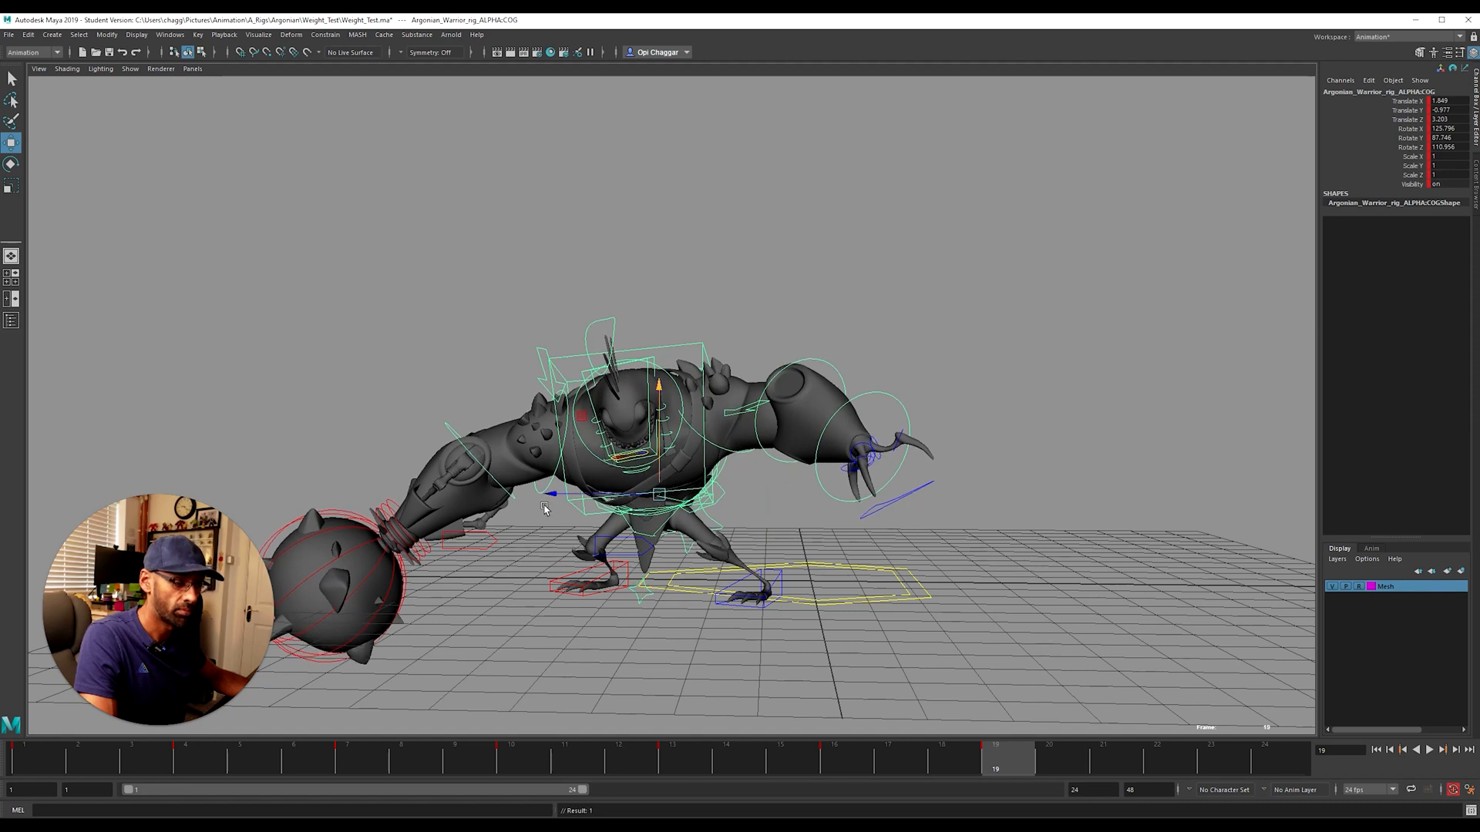
Step: Rotate the right upper arm at frame 19 and straighten the right forearm to Rotate Y about 15.9, extending the mace outward
click(552, 478)
alt+drag(553, 478, 527, 463)
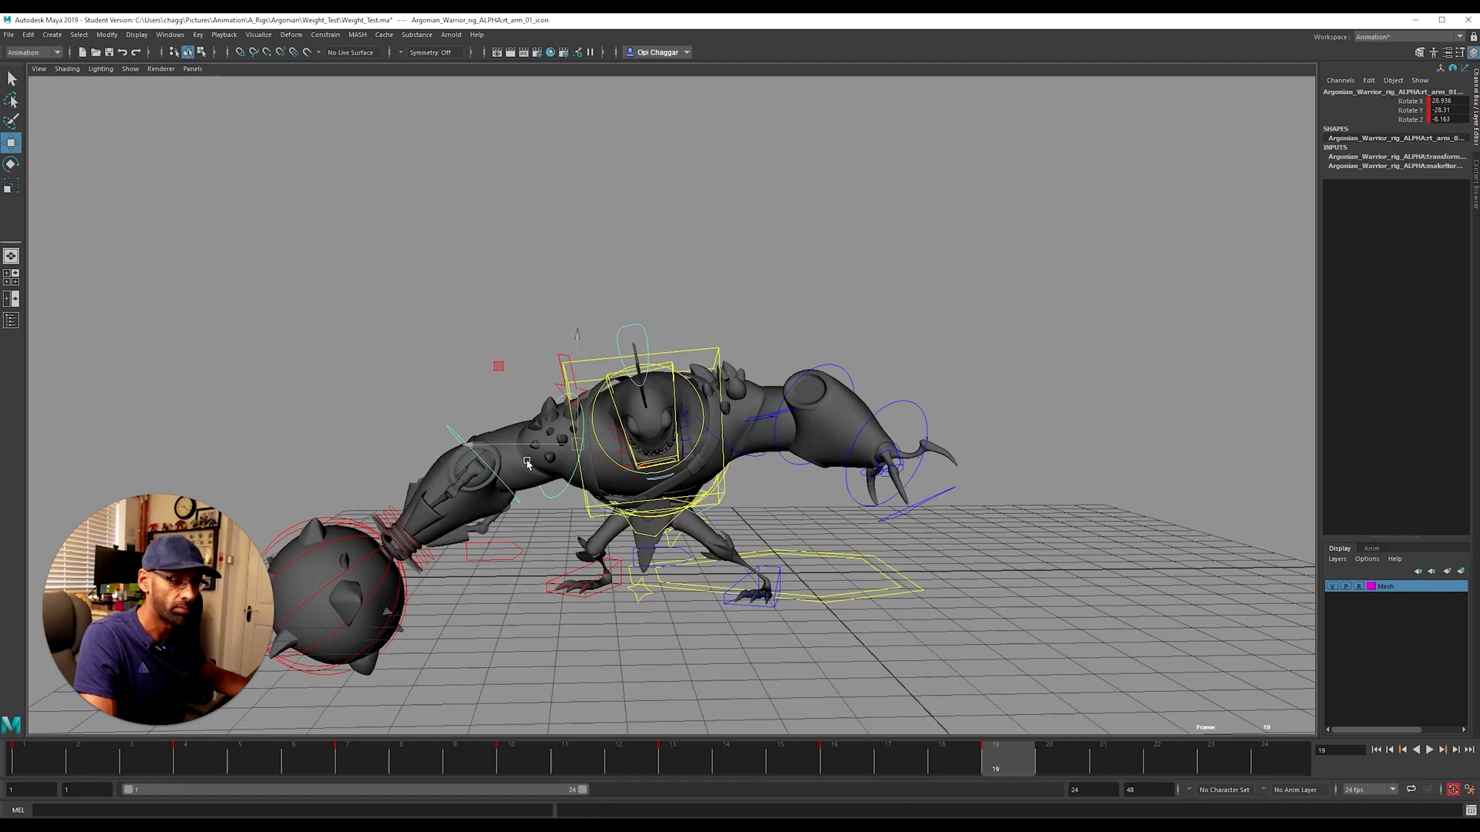
drag(604, 538, 453, 426)
click(416, 479)
click(459, 473)
drag(531, 577, 696, 446)
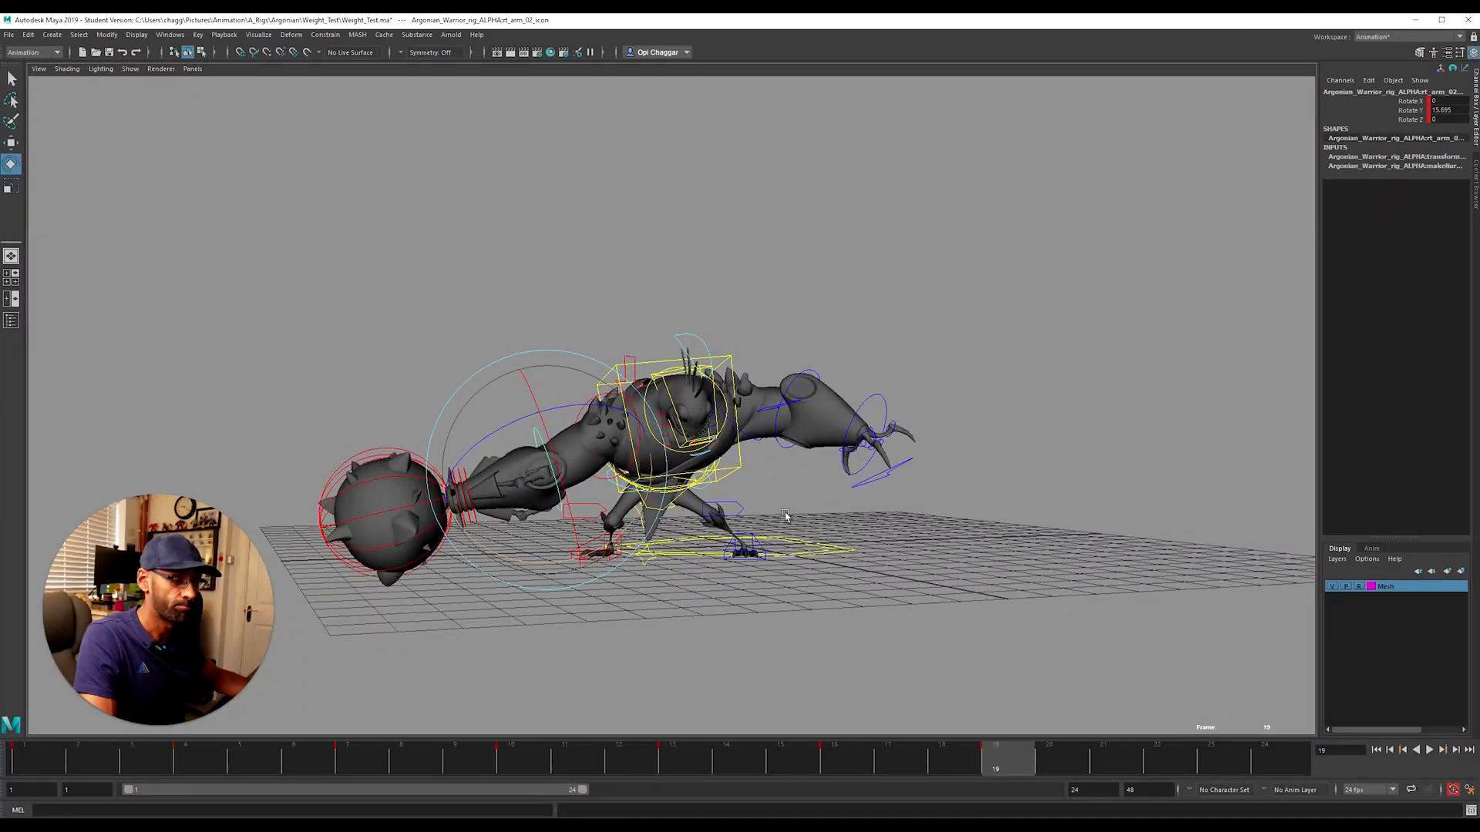
Step: Play back the swing and rotate the spine_07 head control at frame 19 to turn the head toward the mace
key(alt+v)
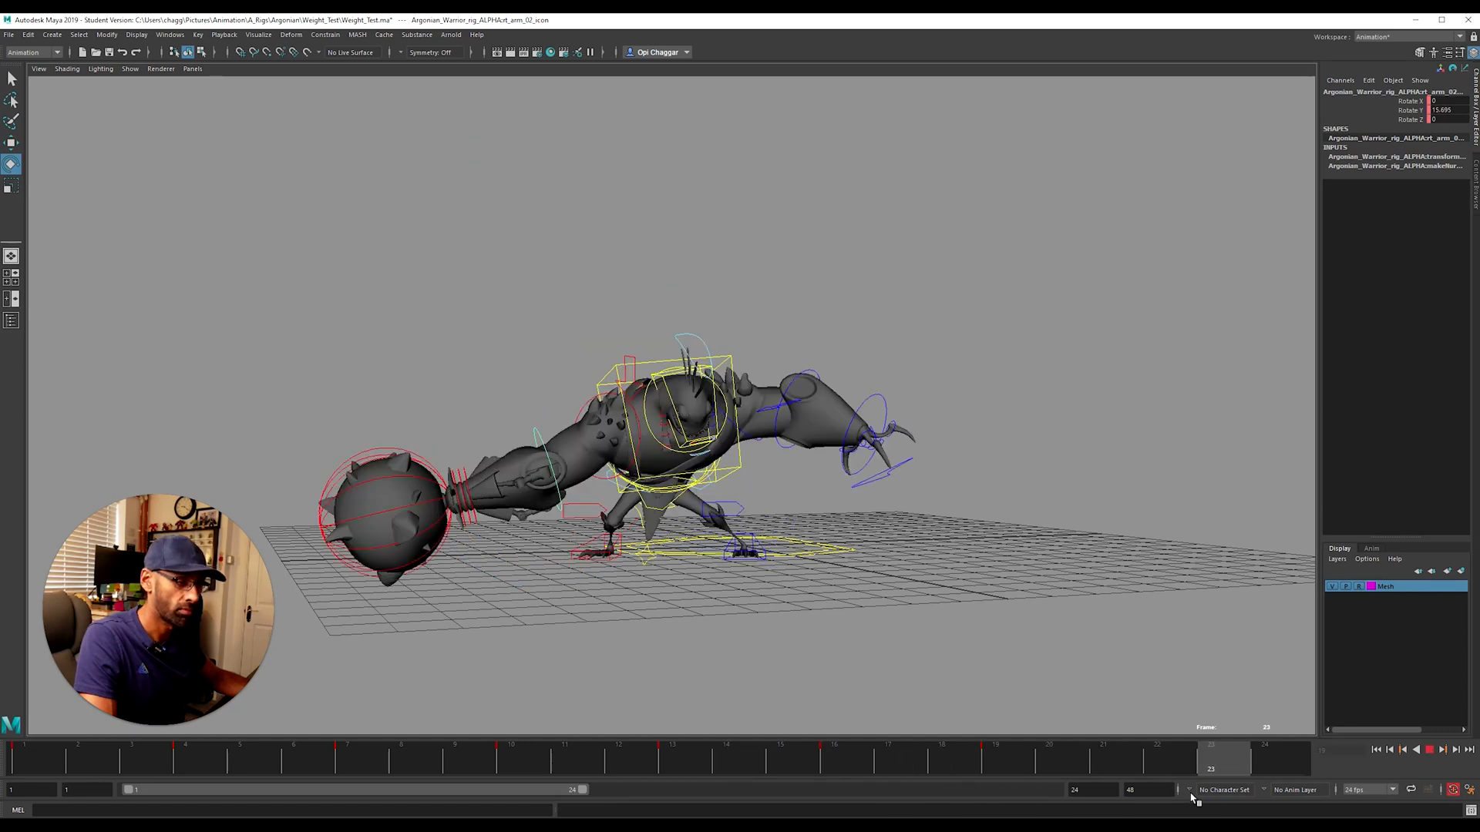
key(alt+v)
alt+drag(918, 716, 681, 464)
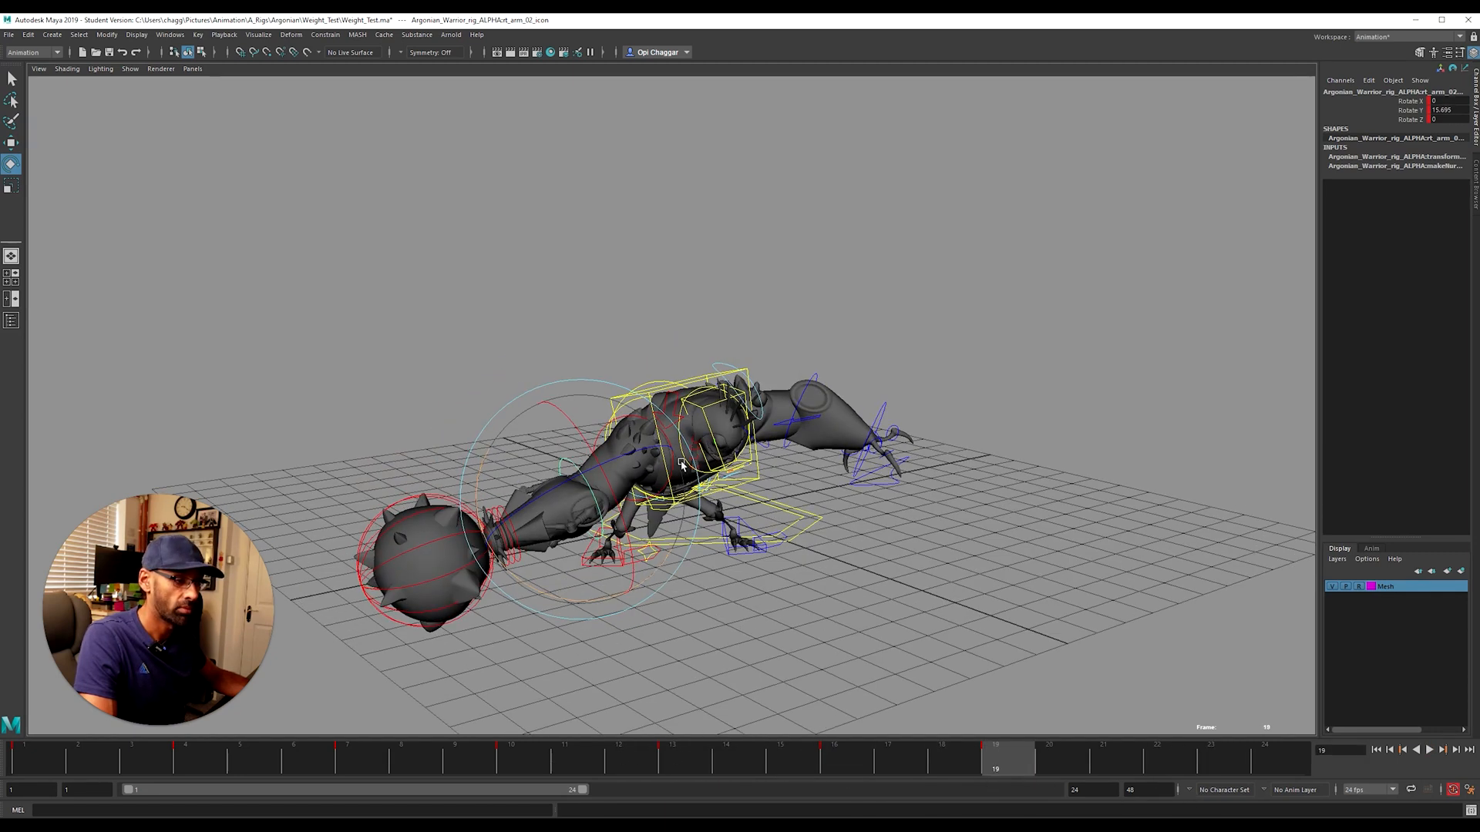
click(675, 529)
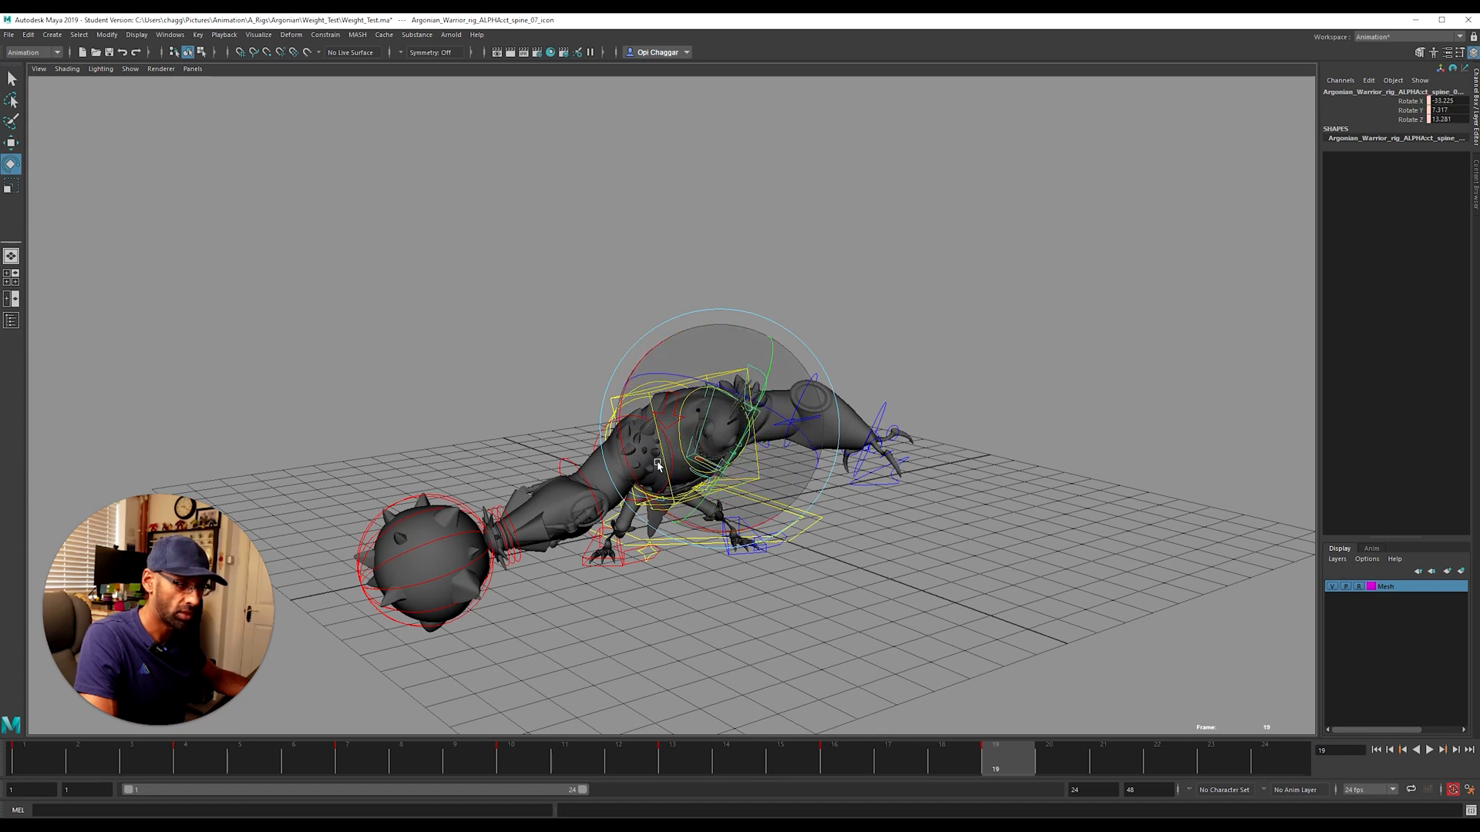
click(899, 529)
alt+drag(899, 530, 747, 513)
Step: Raise the left shoulder control at frame 19 and rotate the left forearm control to straighten the trailing arm
click(679, 391)
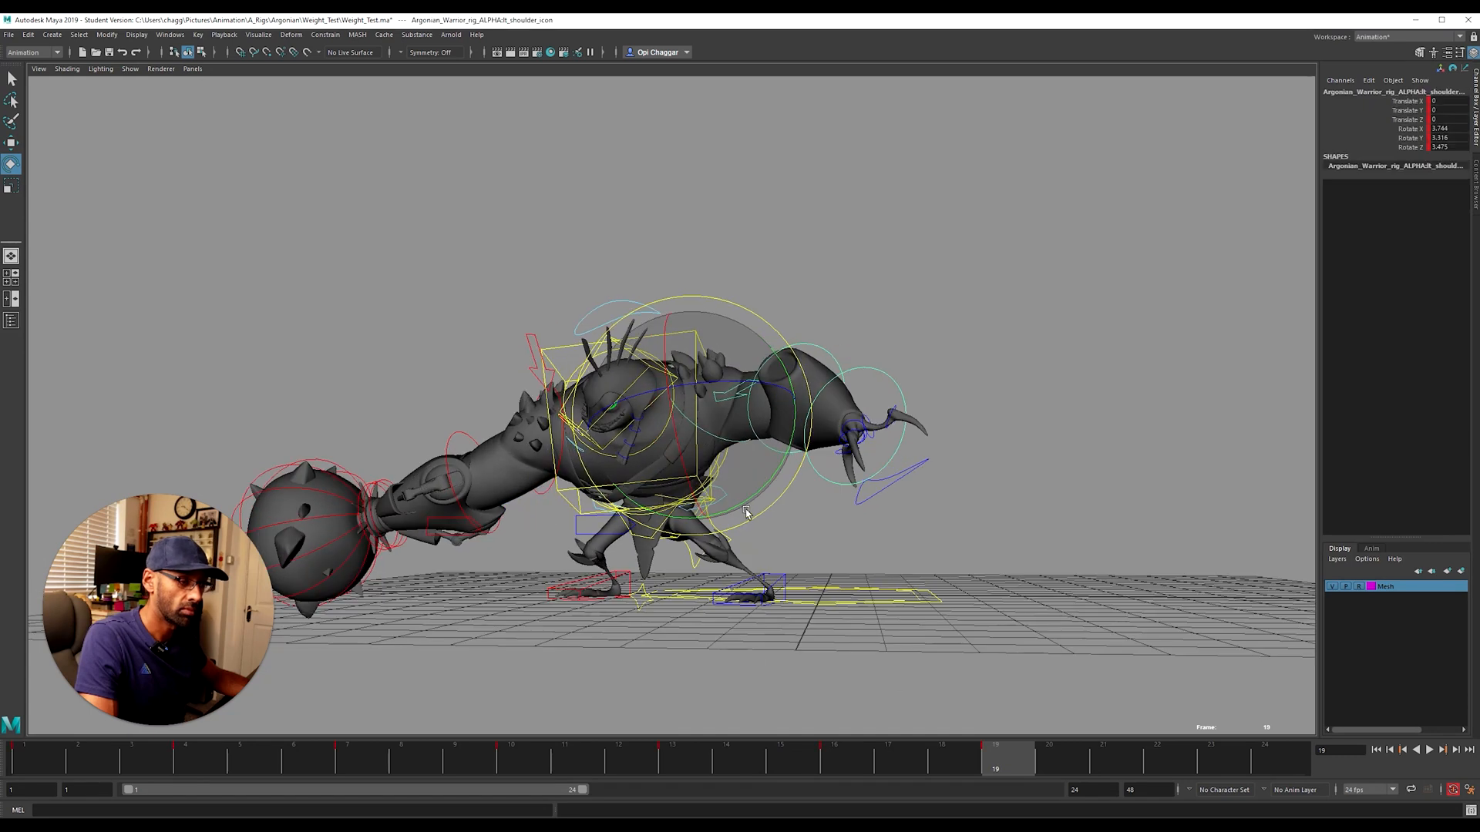
click(733, 441)
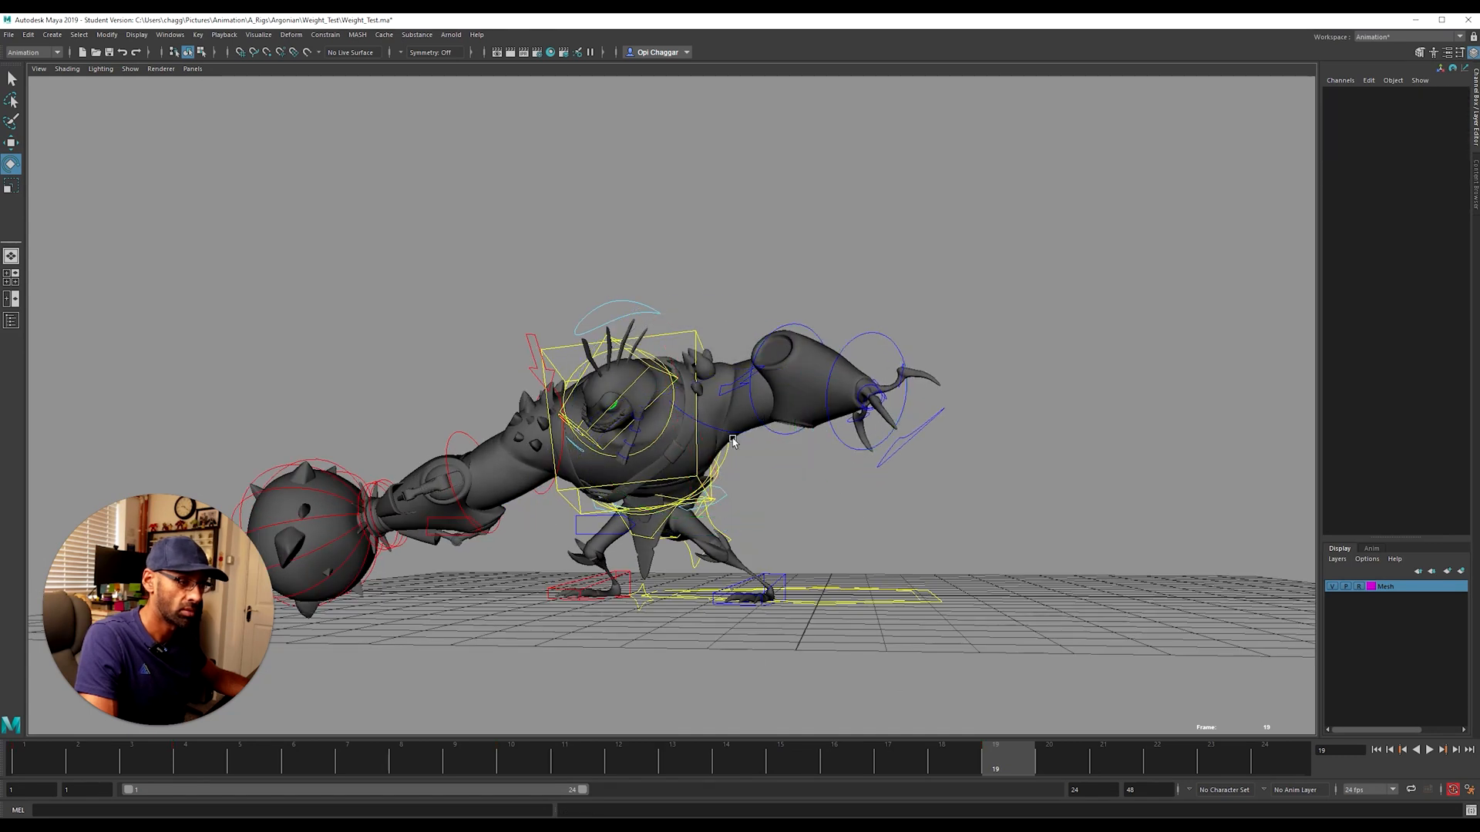
click(793, 442)
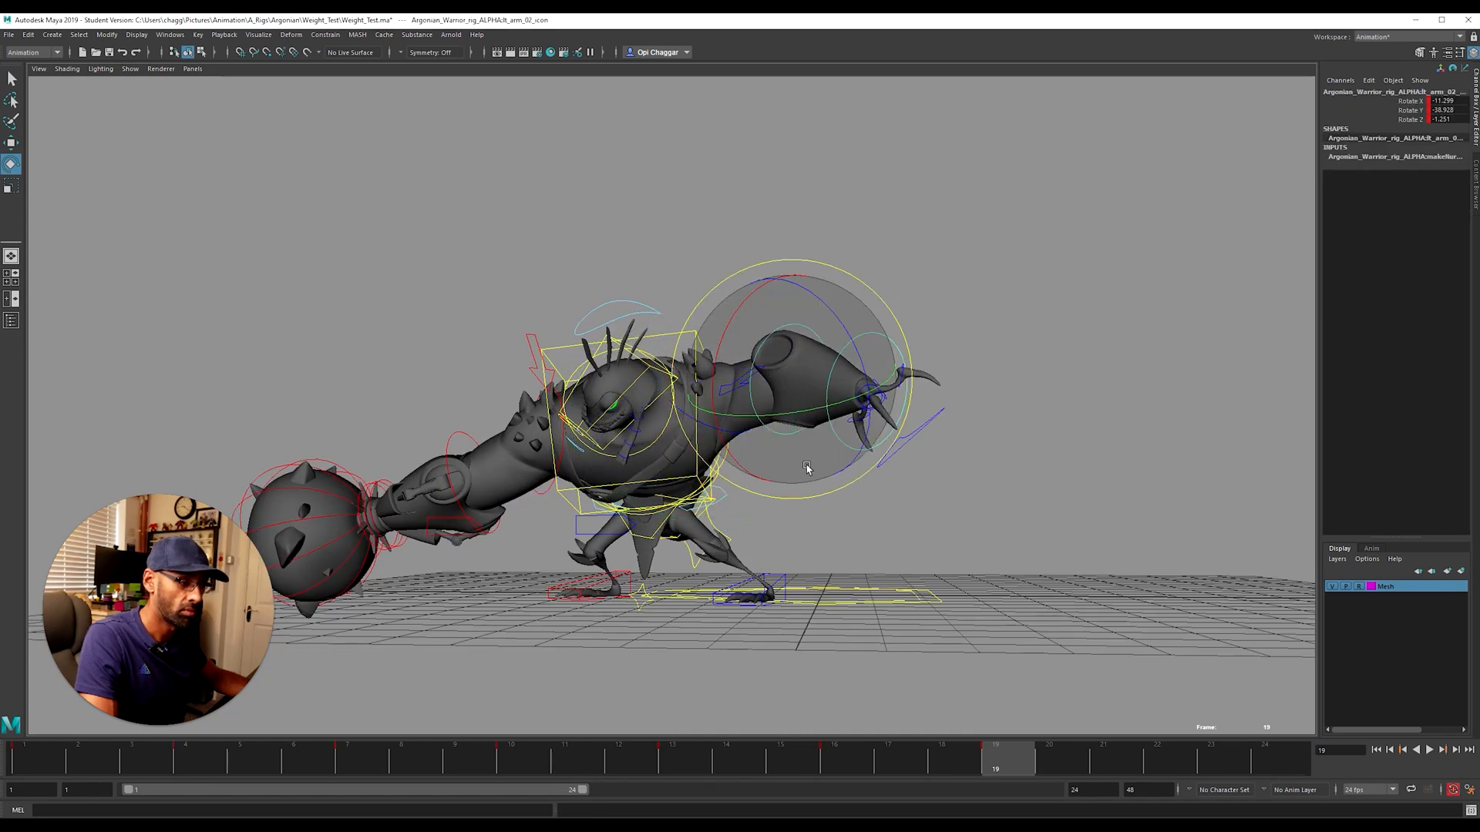
click(1408, 104)
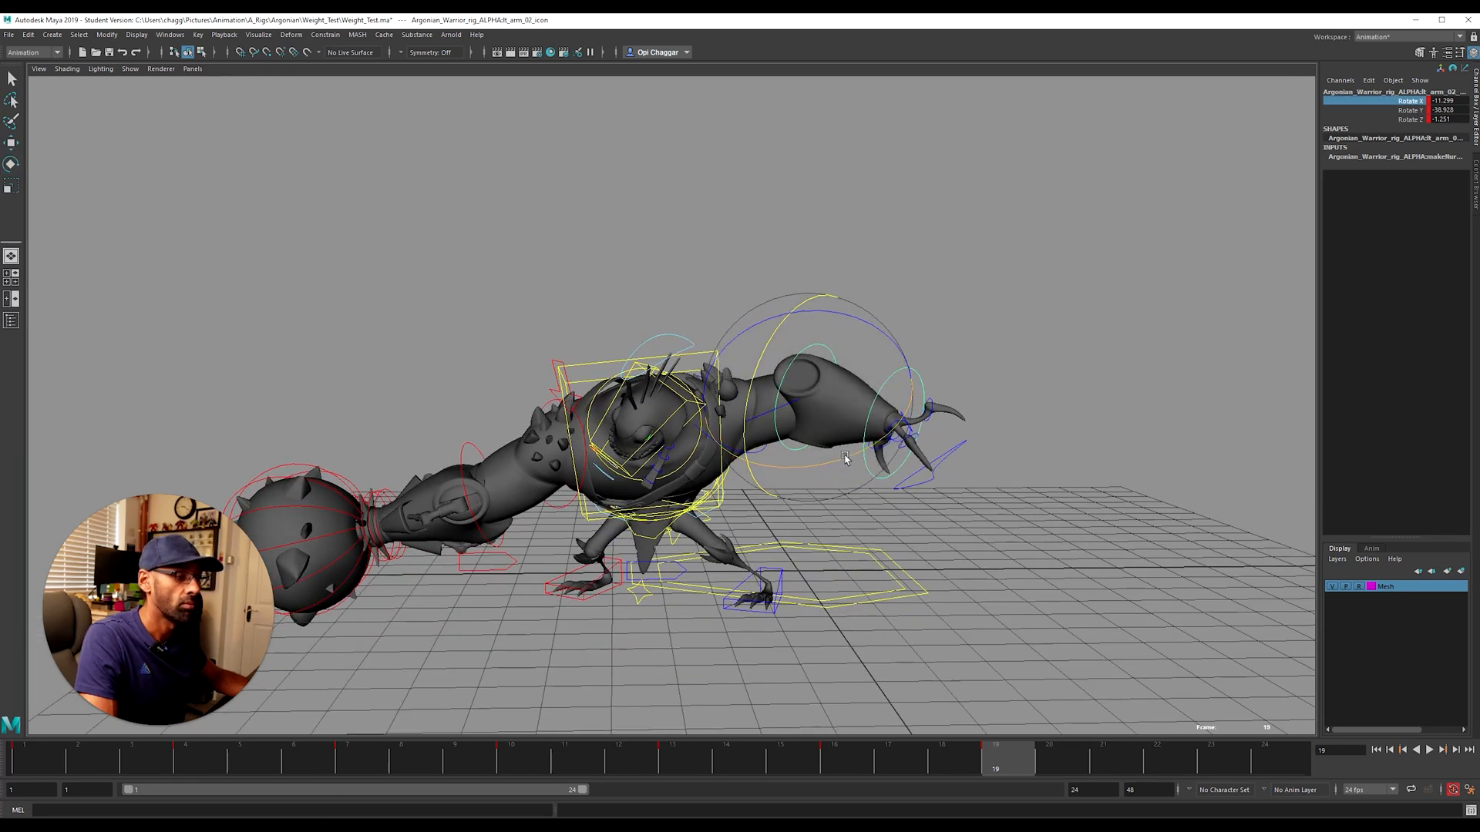
mouse_move(848, 457)
mouse_down()
mouse_move(882, 451)
mouse_move(853, 483)
mouse_move(887, 500)
mouse_move(846, 485)
mouse_up()
Step: Rotate the left shoulder control back at frame 19 to Rotate Y about 26.9 and Rotate Z about -37.7
click(958, 499)
click(781, 444)
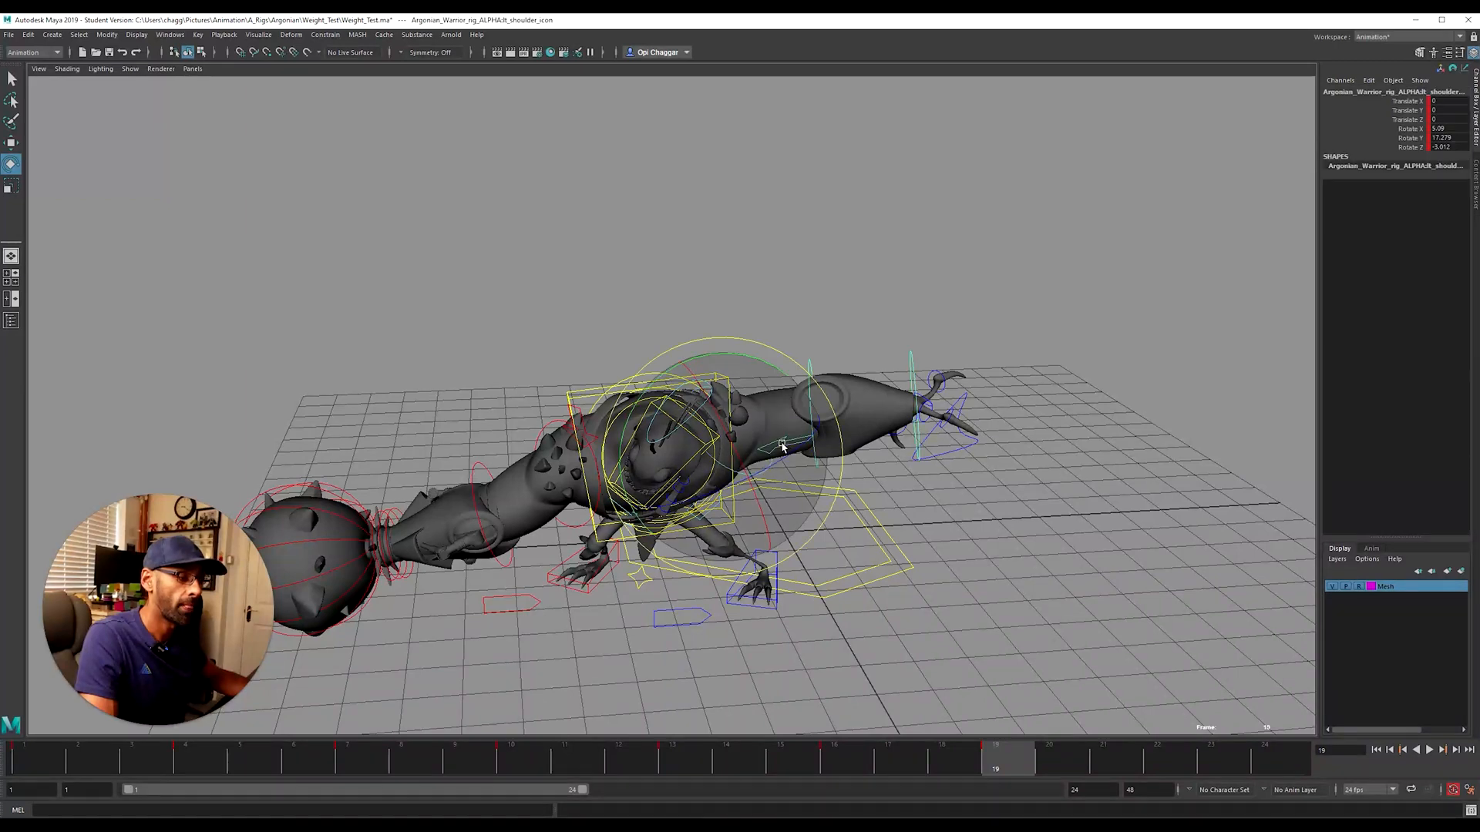
alt+drag(695, 547, 814, 542)
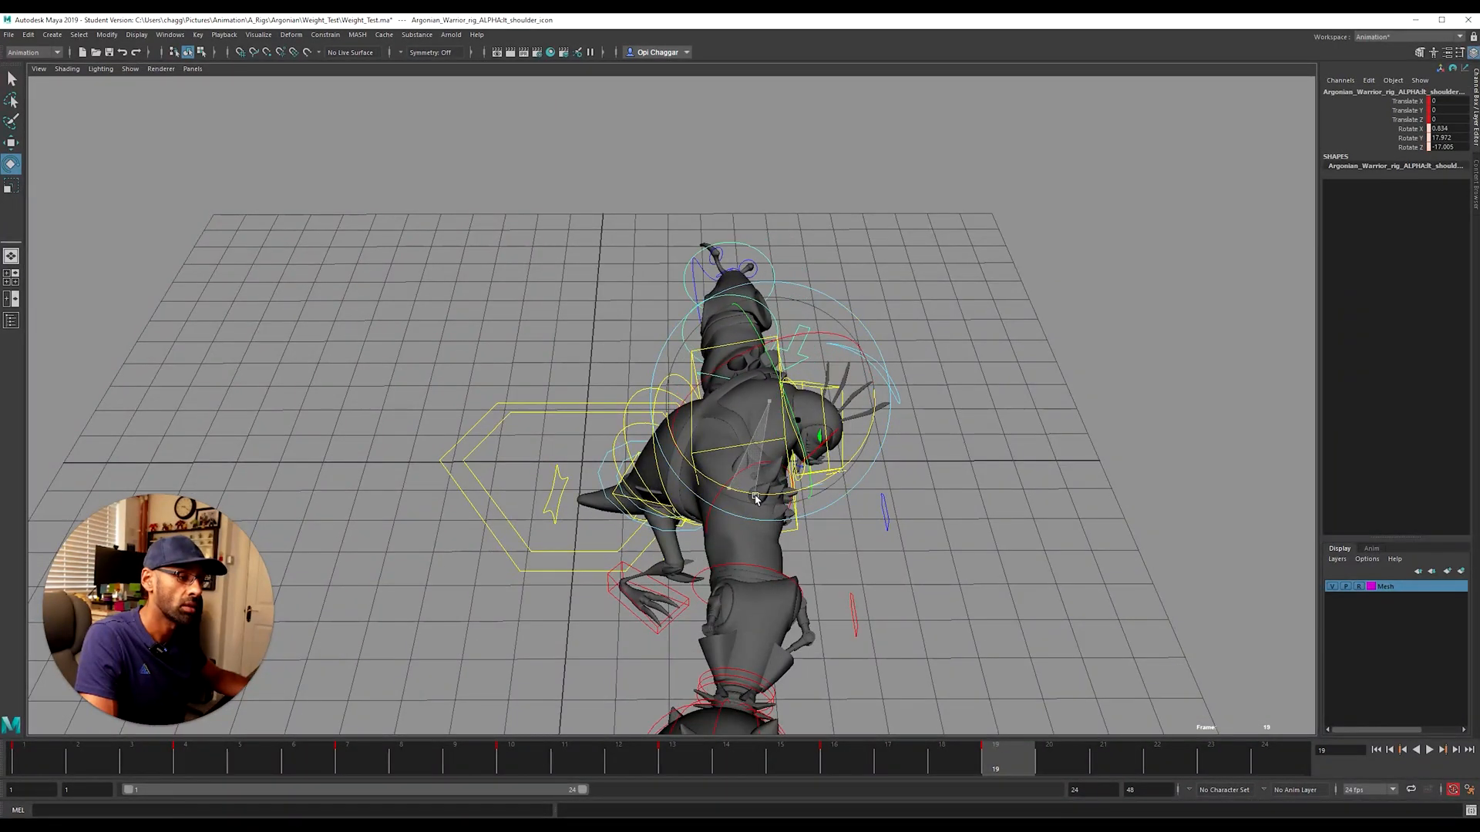
alt+drag(829, 440, 770, 474)
key(ctrl+z)
drag(731, 424, 725, 398)
alt+drag(723, 429, 728, 421)
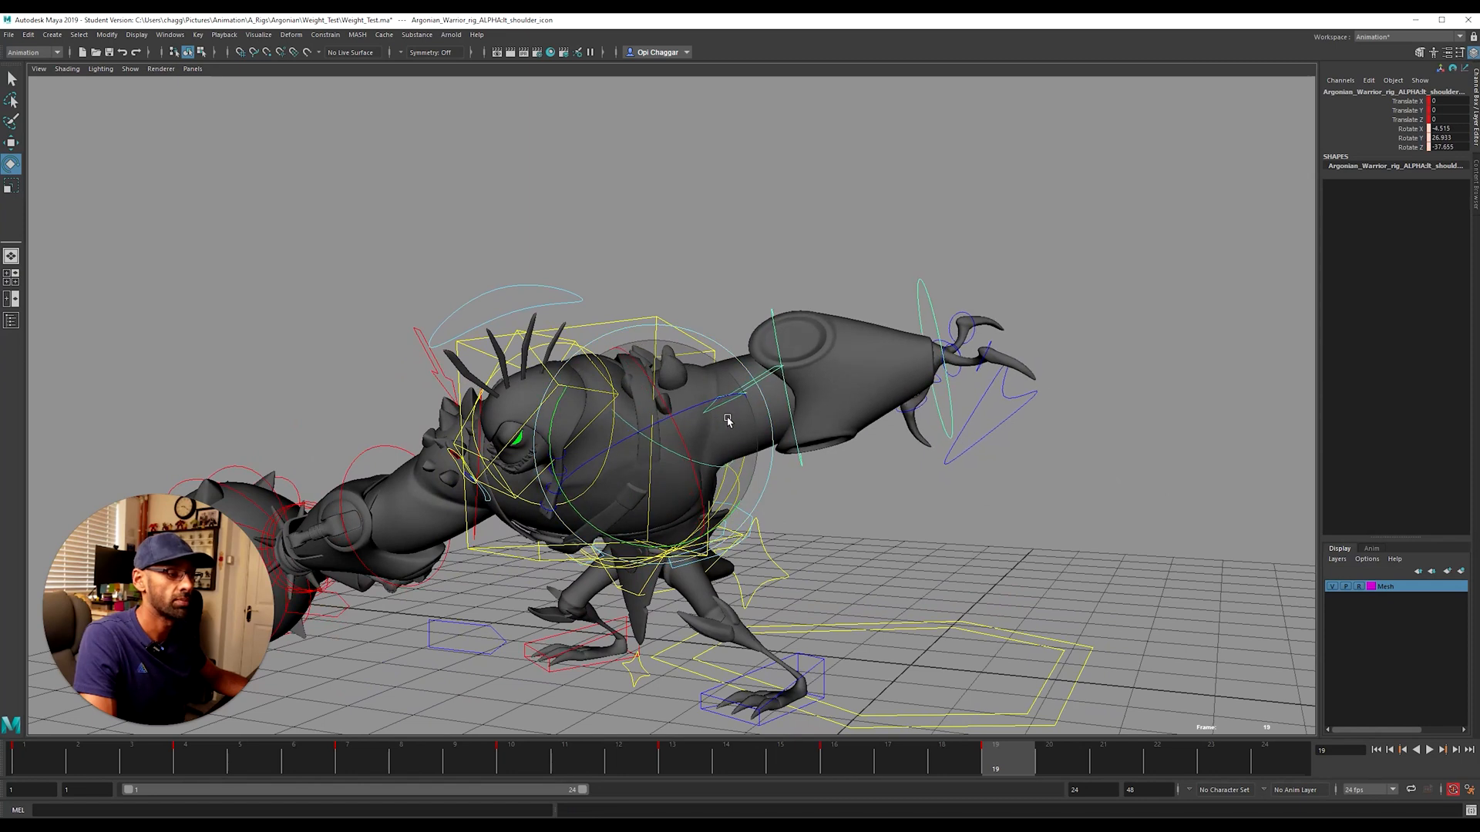
Step: Rotate the left arm down and back behind the body at frame 19
alt+drag(836, 462, 813, 510)
click(798, 456)
click(737, 357)
alt+drag(732, 377, 594, 379)
click(580, 445)
alt+drag(581, 446, 656, 457)
drag(605, 360, 676, 386)
click(736, 429)
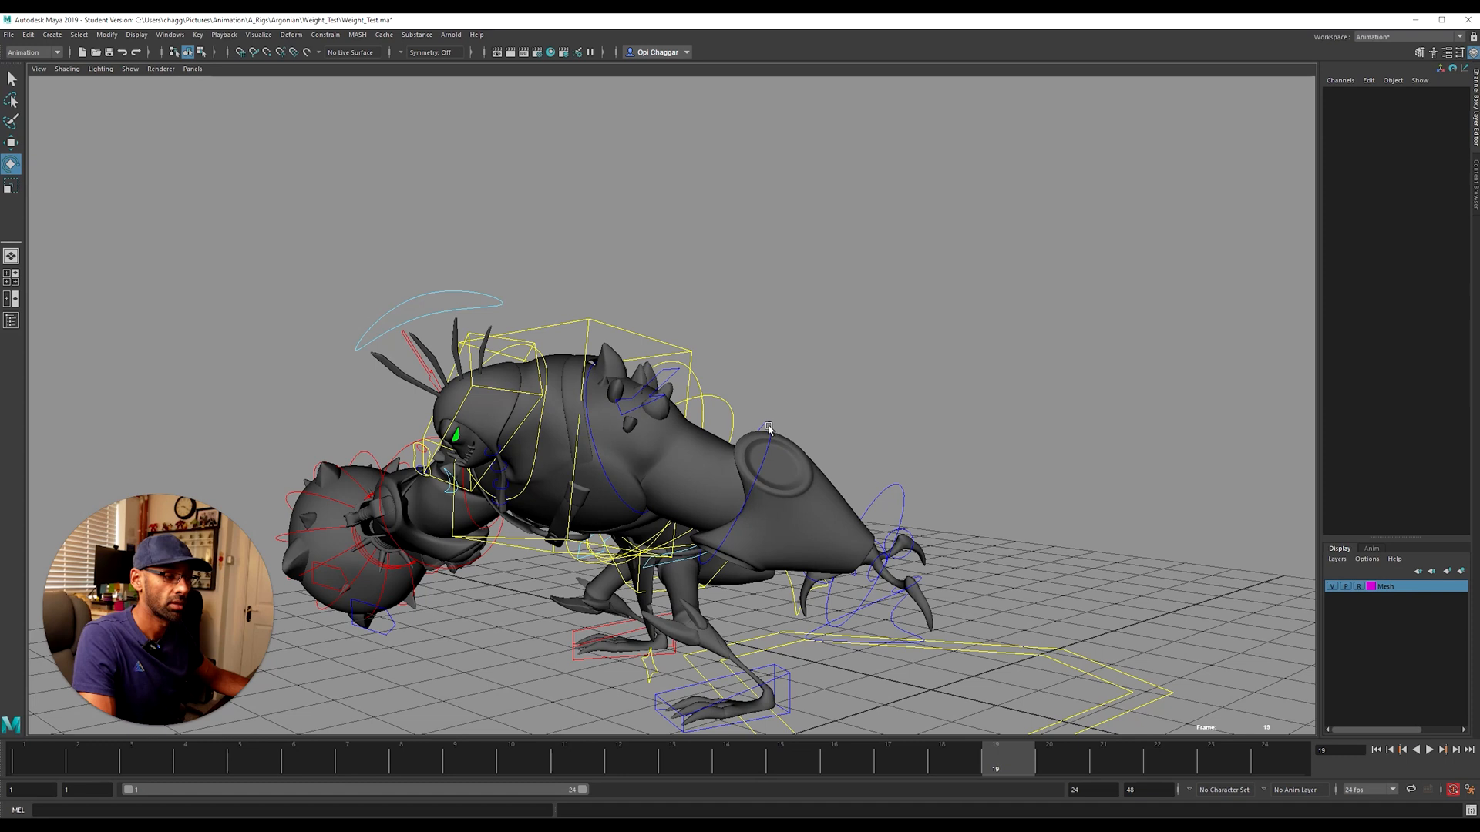
Step: Refine the left shoulder and arm rotation at frame 19, lifting the claw up behind the body as a counterbalance
click(678, 455)
alt+drag(746, 437, 734, 396)
click(865, 337)
click(722, 329)
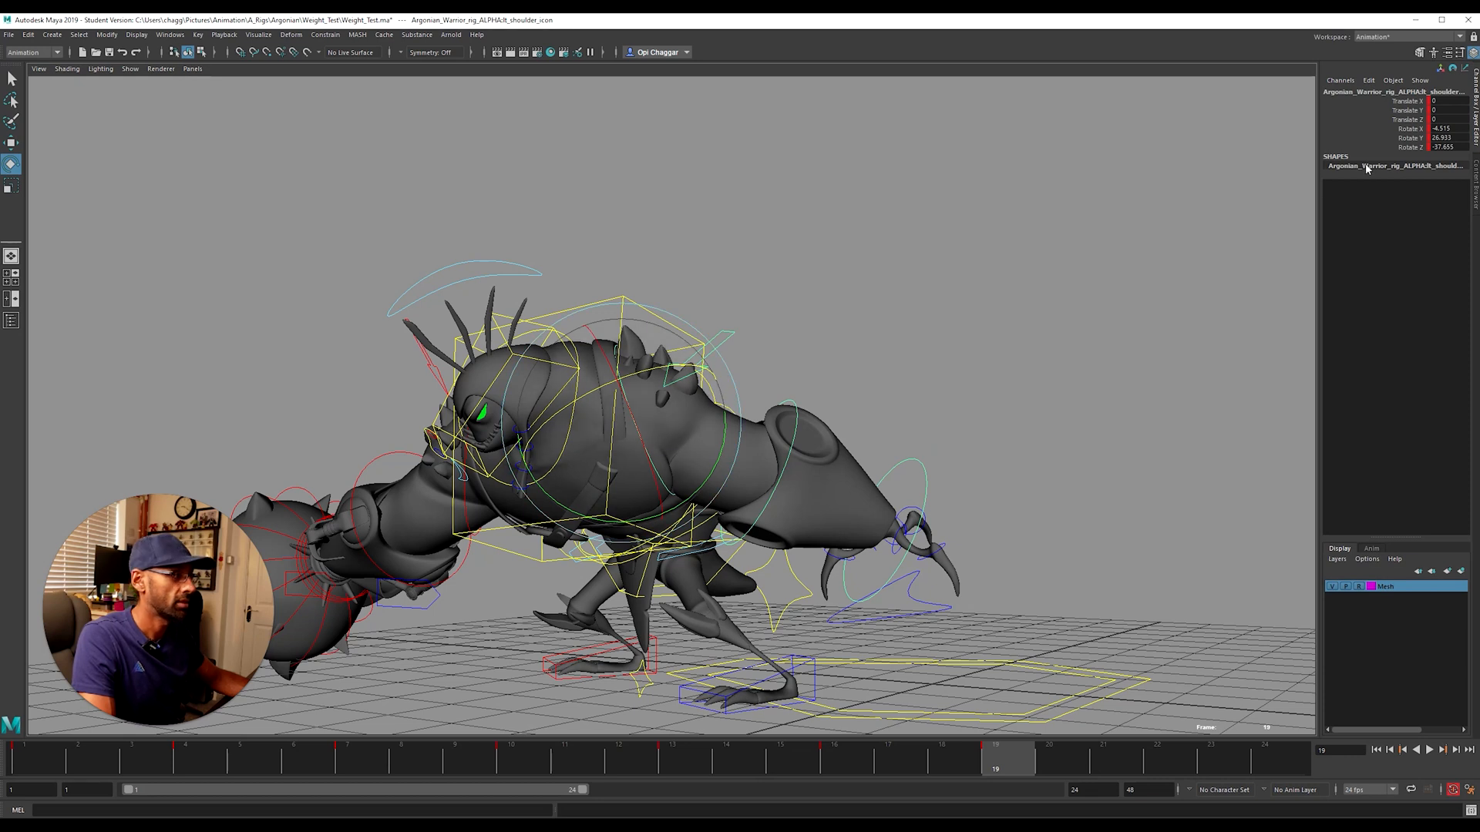
drag(695, 394, 746, 454)
drag(653, 384, 665, 402)
Step: Shift the COG control backward along X at frame 19 to balance the body over the feet
alt+drag(682, 440, 555, 540)
click(497, 590)
alt+drag(497, 589, 545, 522)
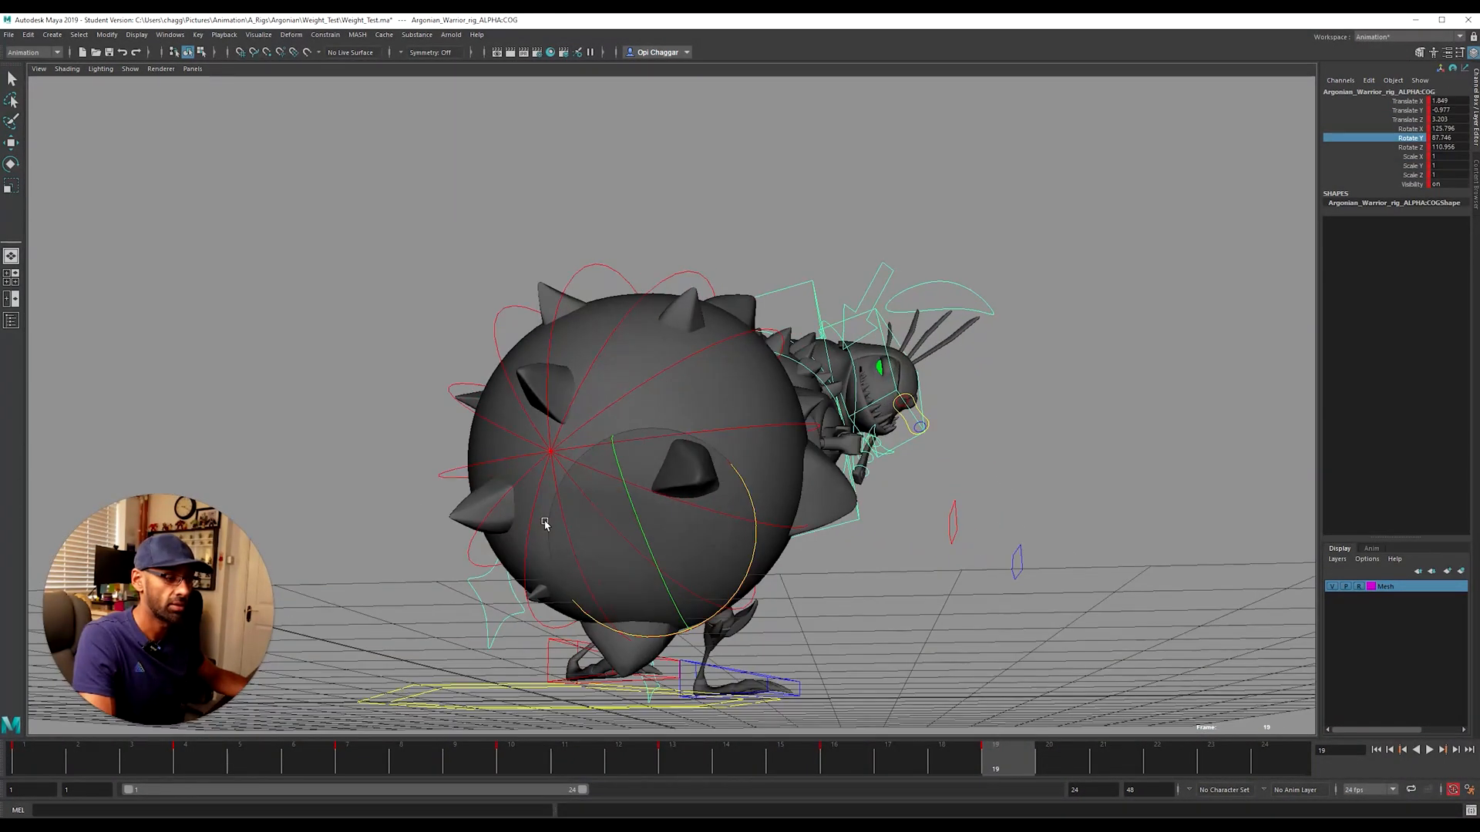
alt+right_drag(545, 521, 409, 562)
alt+drag(409, 562, 635, 541)
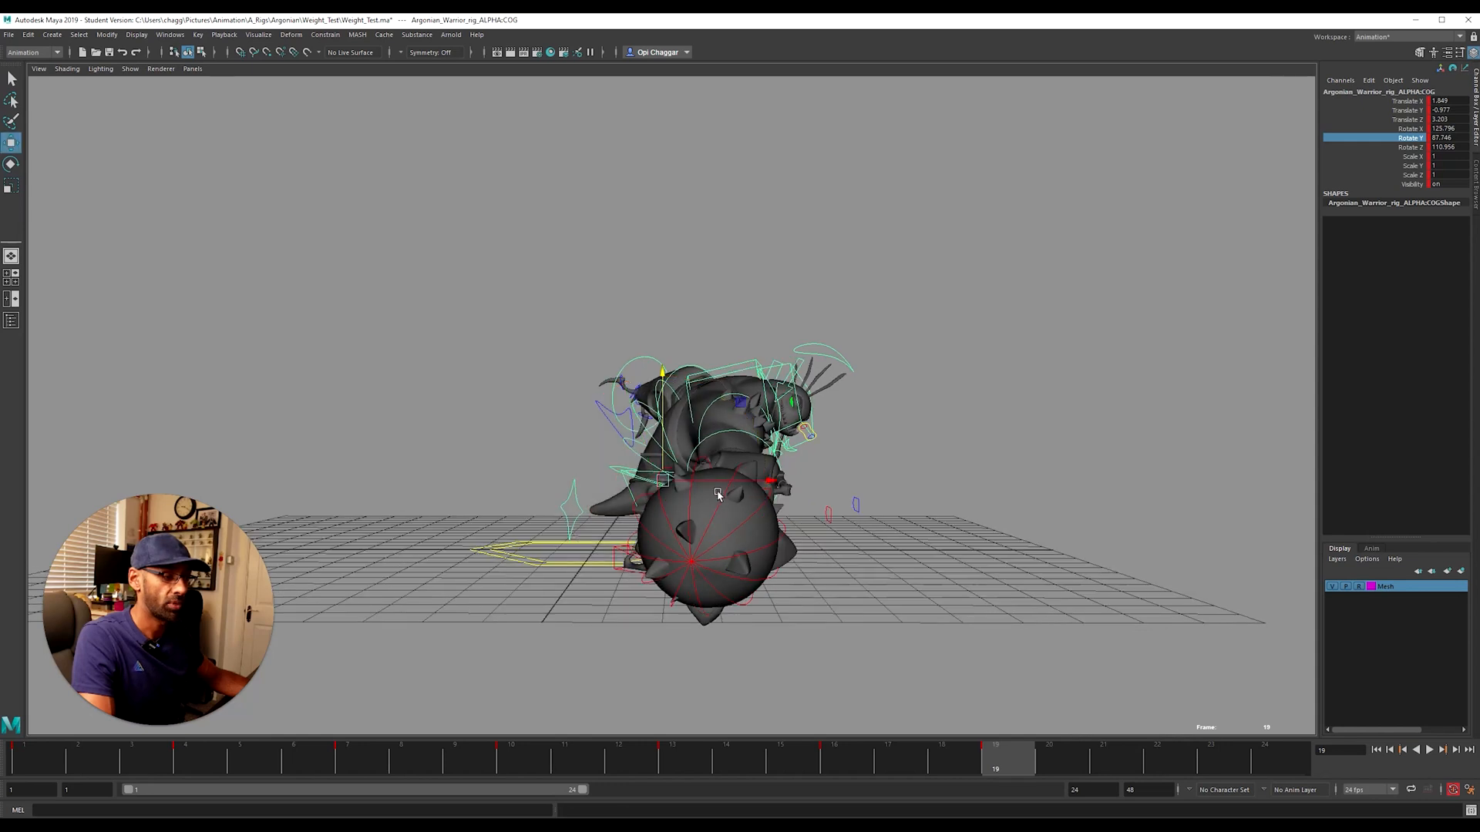
drag(767, 484, 715, 438)
Step: Adjust the right upper arm rotation at frame 19 and settle the COG control at Translate X about 1.17
click(679, 403)
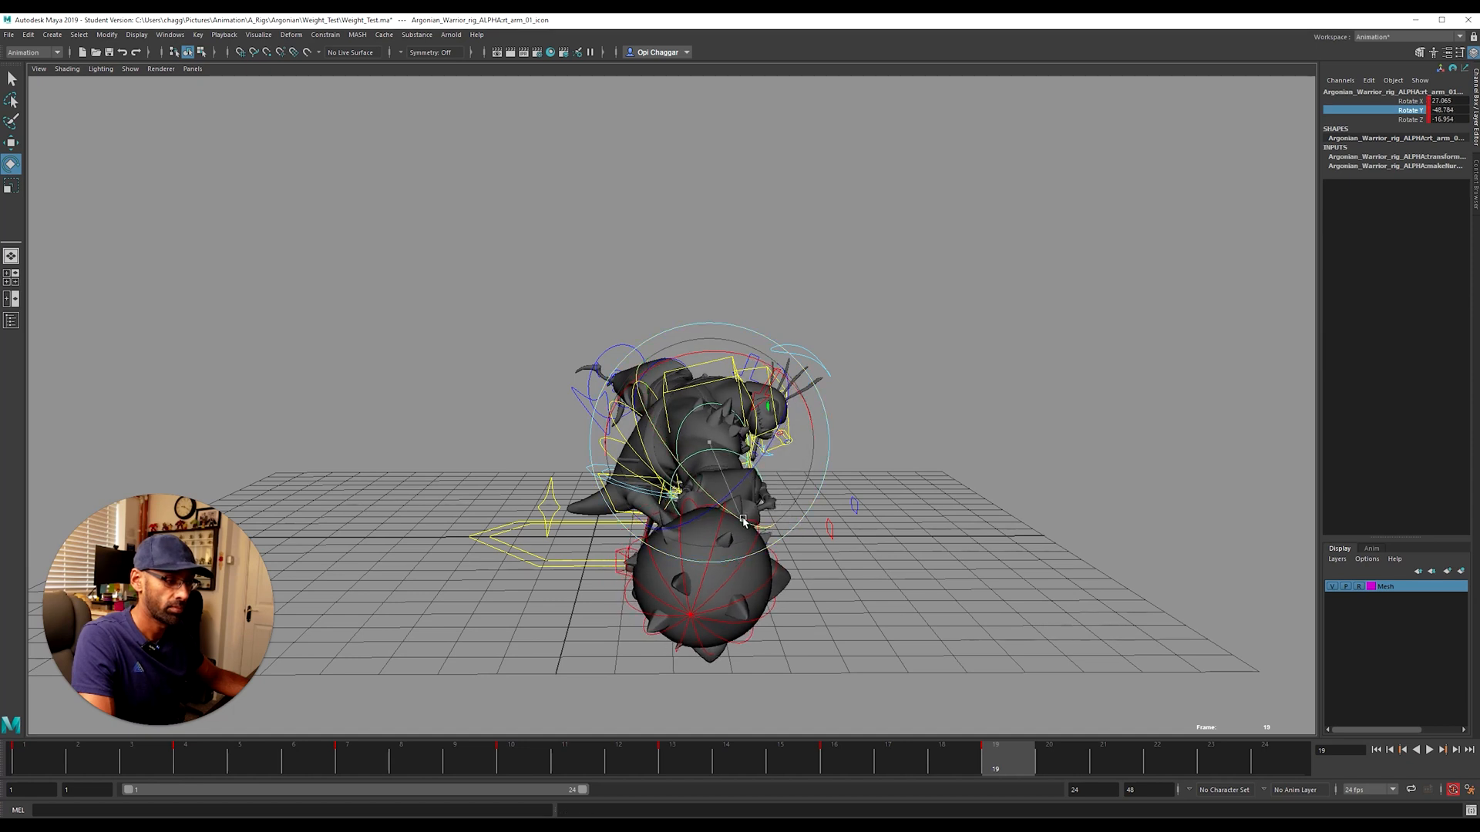
alt+drag(743, 483, 528, 416)
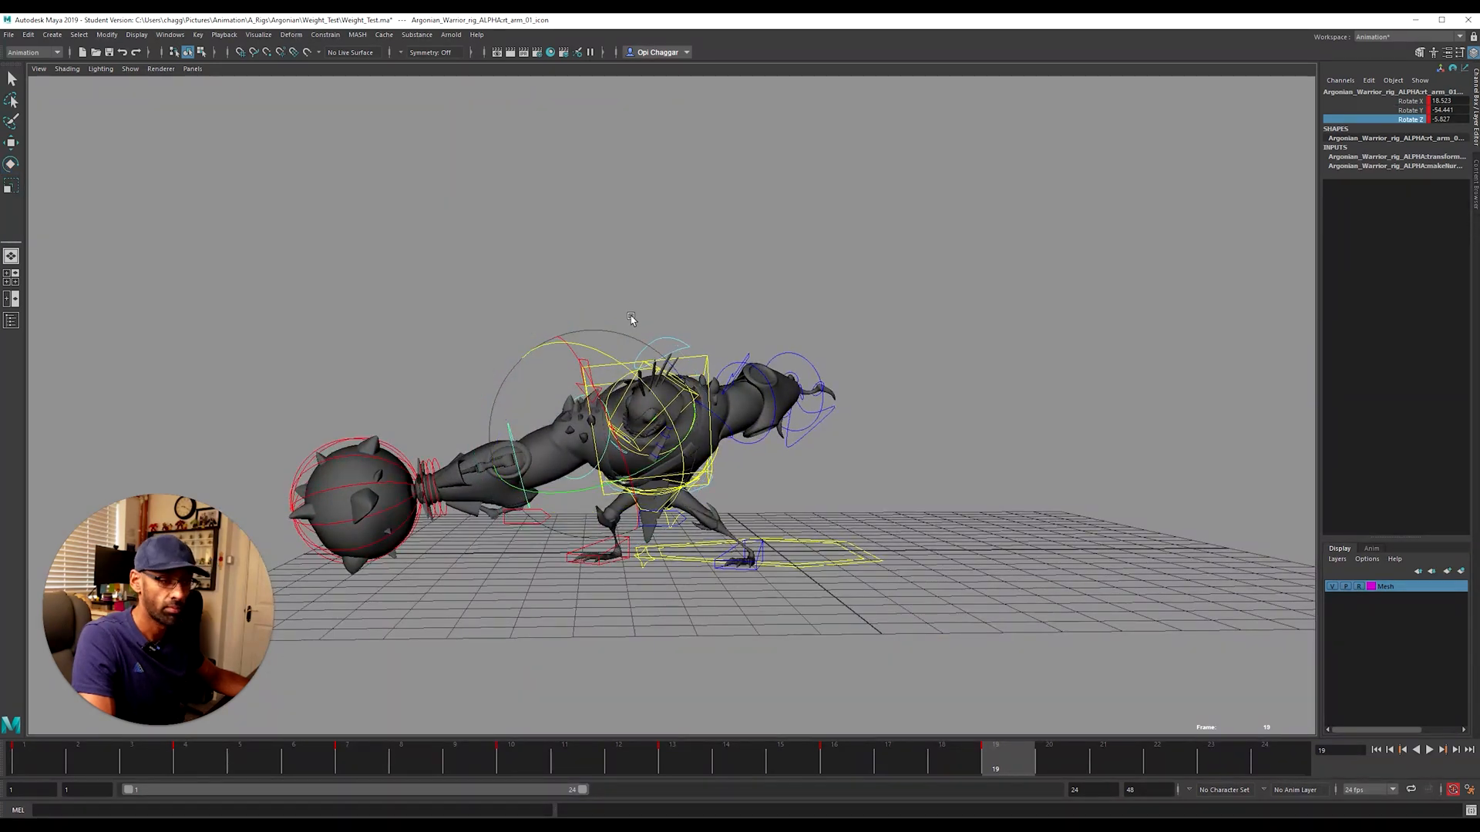
drag(637, 362, 568, 464)
click(589, 473)
key(w)
drag(711, 481, 560, 499)
Step: Scrub and play the swing from frame 1 to frame 24, checking the poses from several angles
drag(1001, 767, 733, 752)
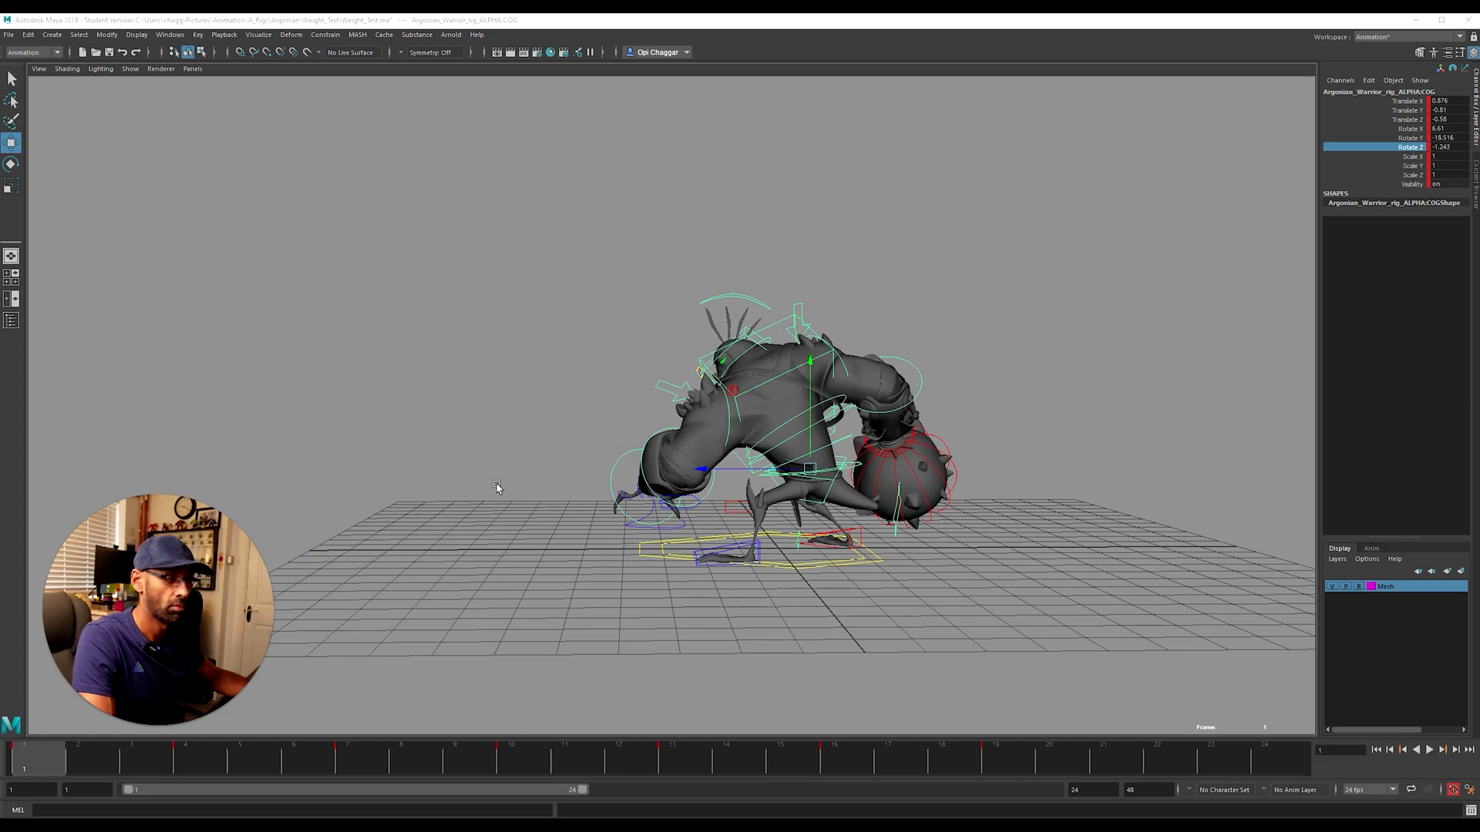
alt+drag(497, 487, 831, 439)
key(alt+v)
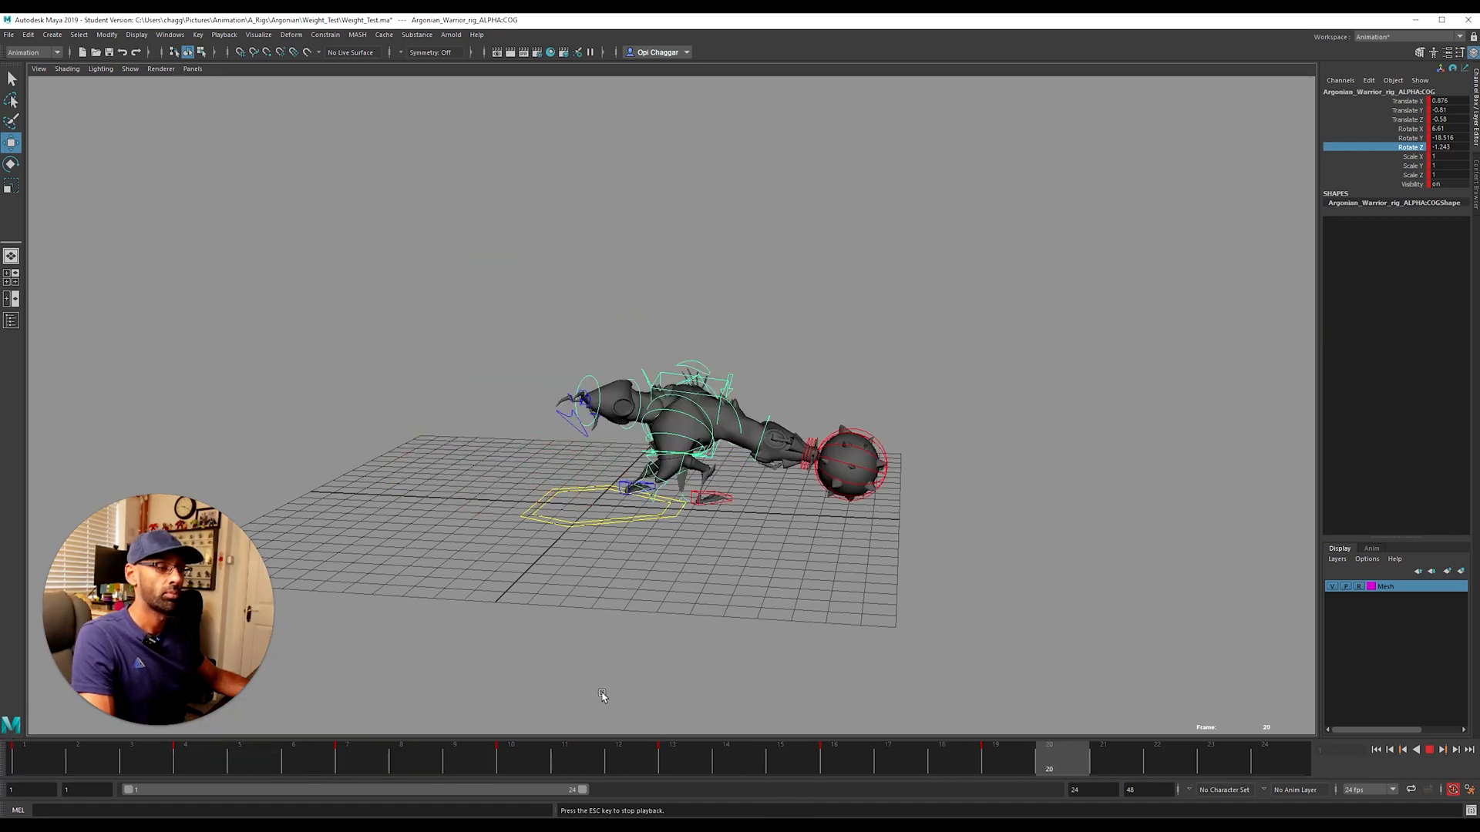
alt+drag(639, 667, 777, 621)
drag(557, 750, 1272, 756)
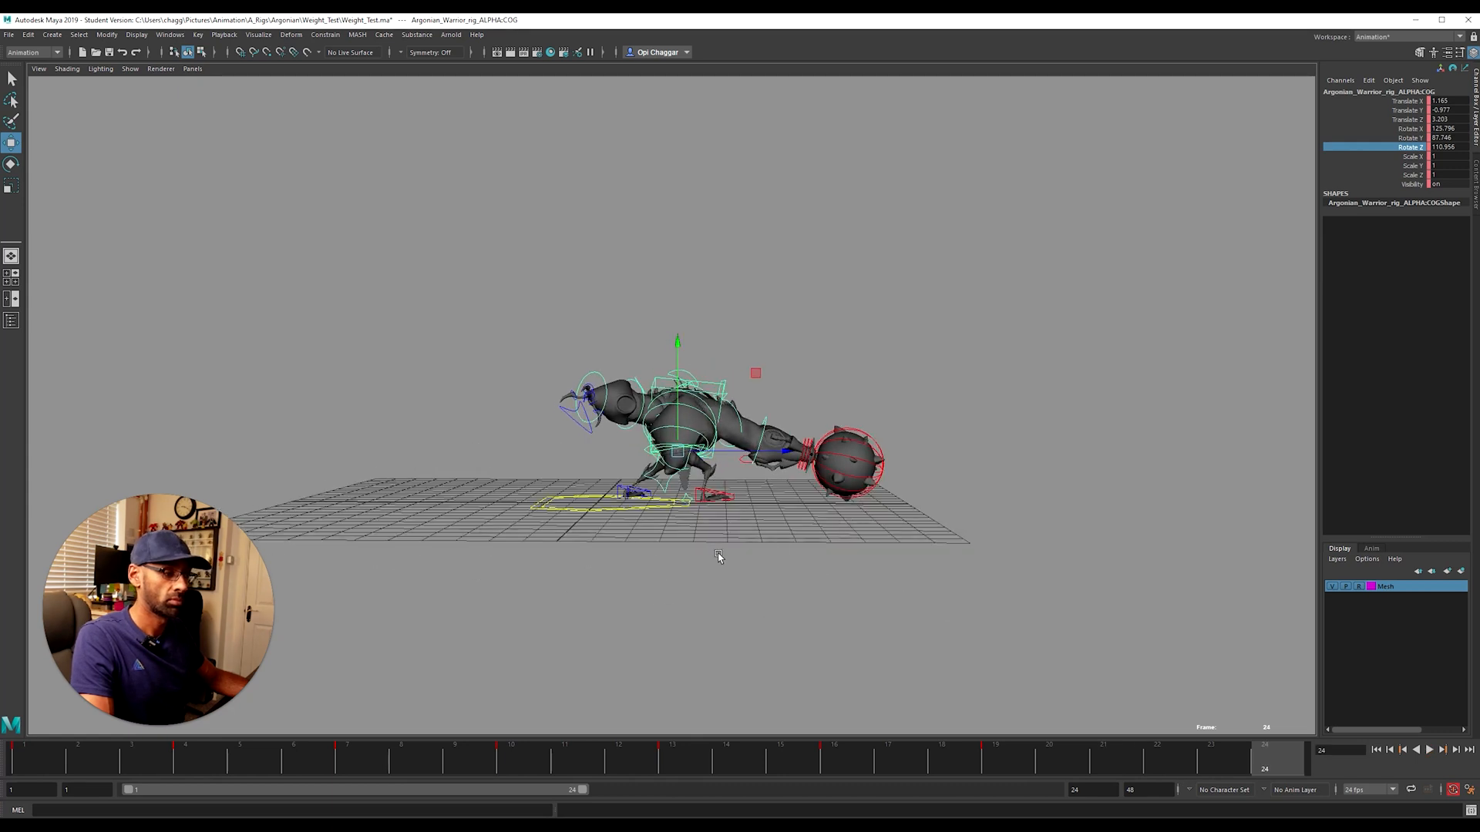
alt+drag(719, 556, 759, 556)
Step: Save the Weight_Test.ma scene as a student version file and replay the swing
key(q)
key(ctrl+s)
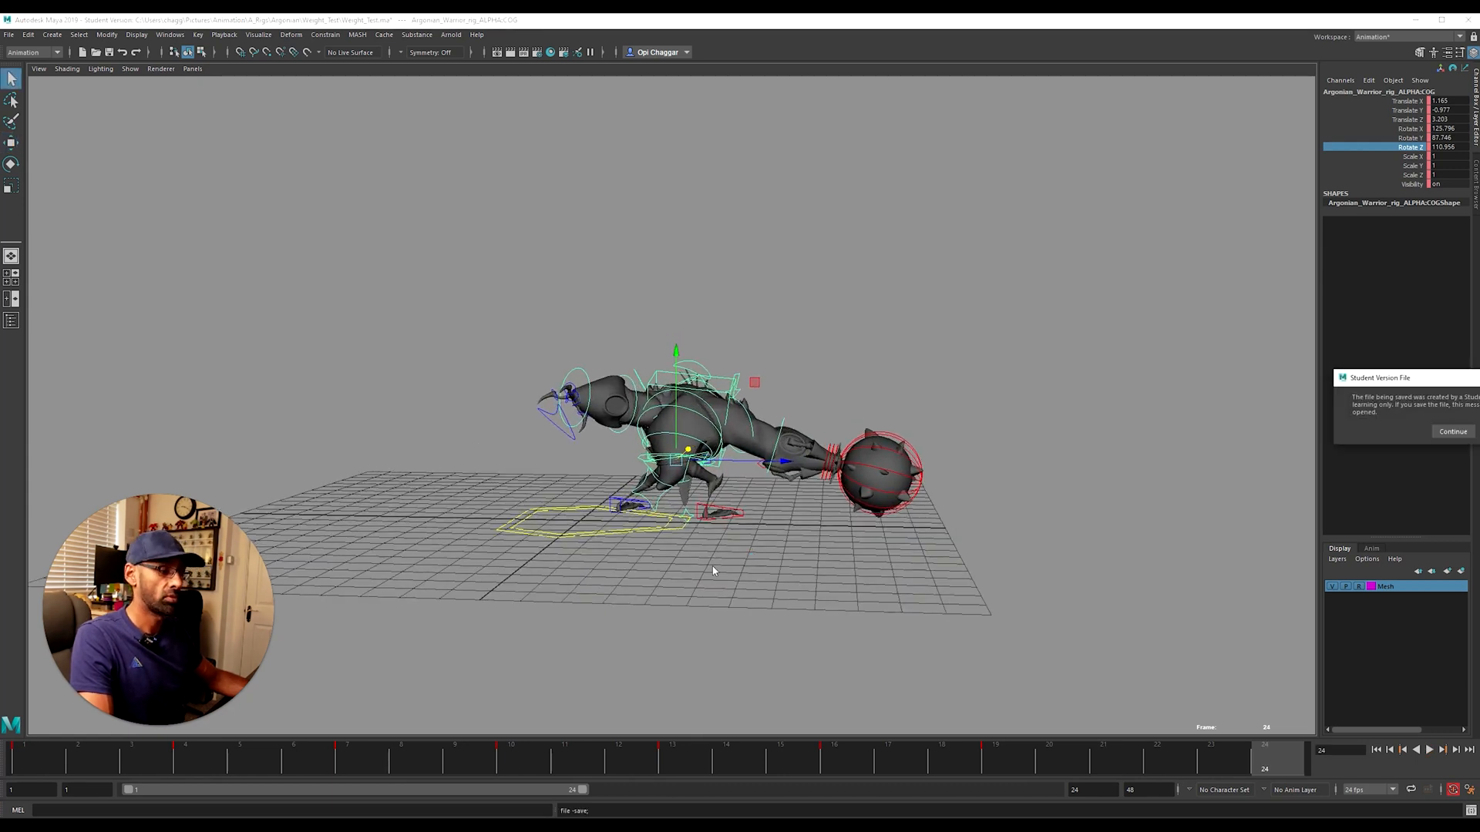
click(1463, 434)
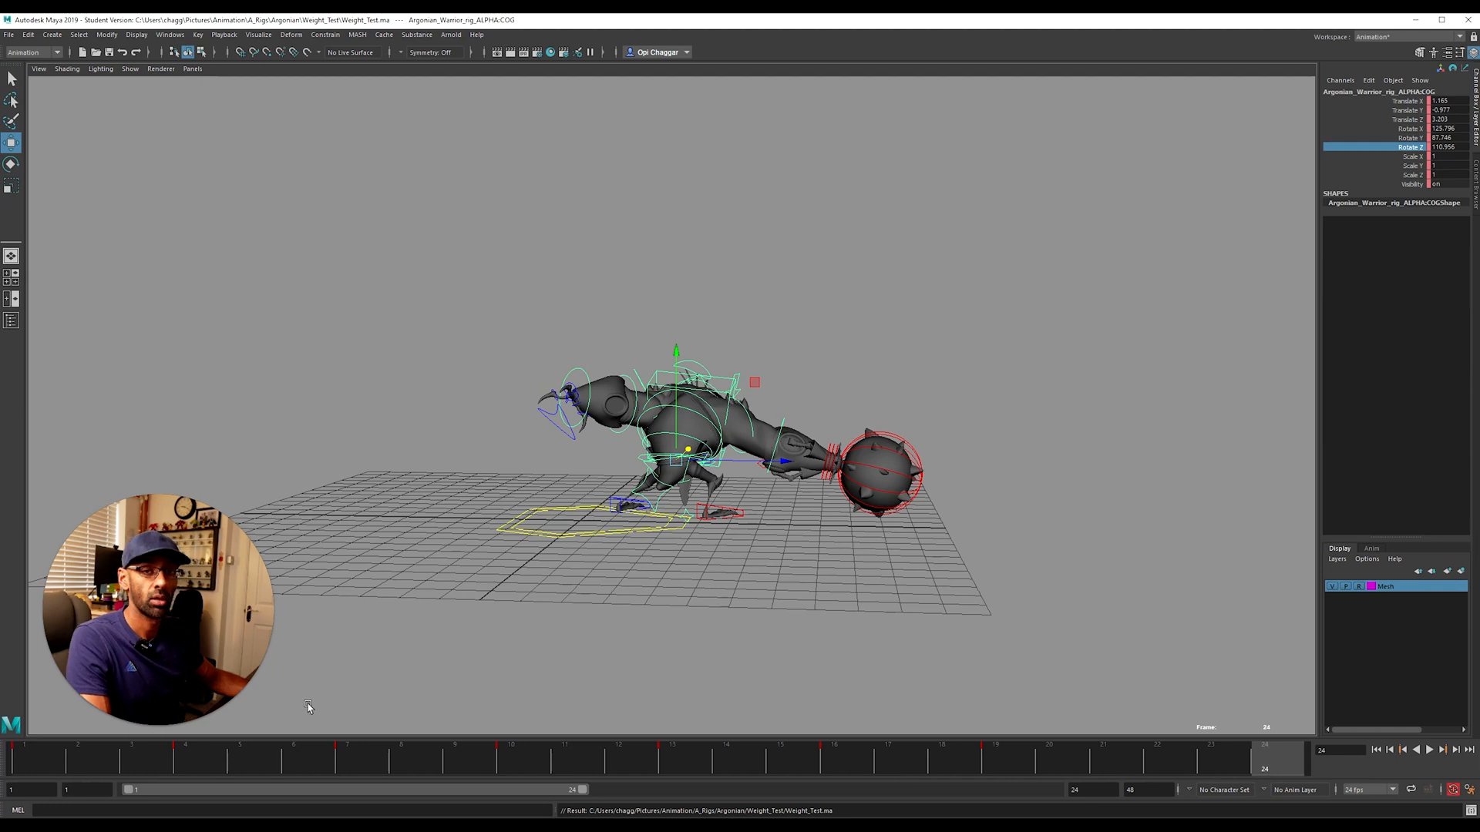
key(alt+v)
key(alt+v)
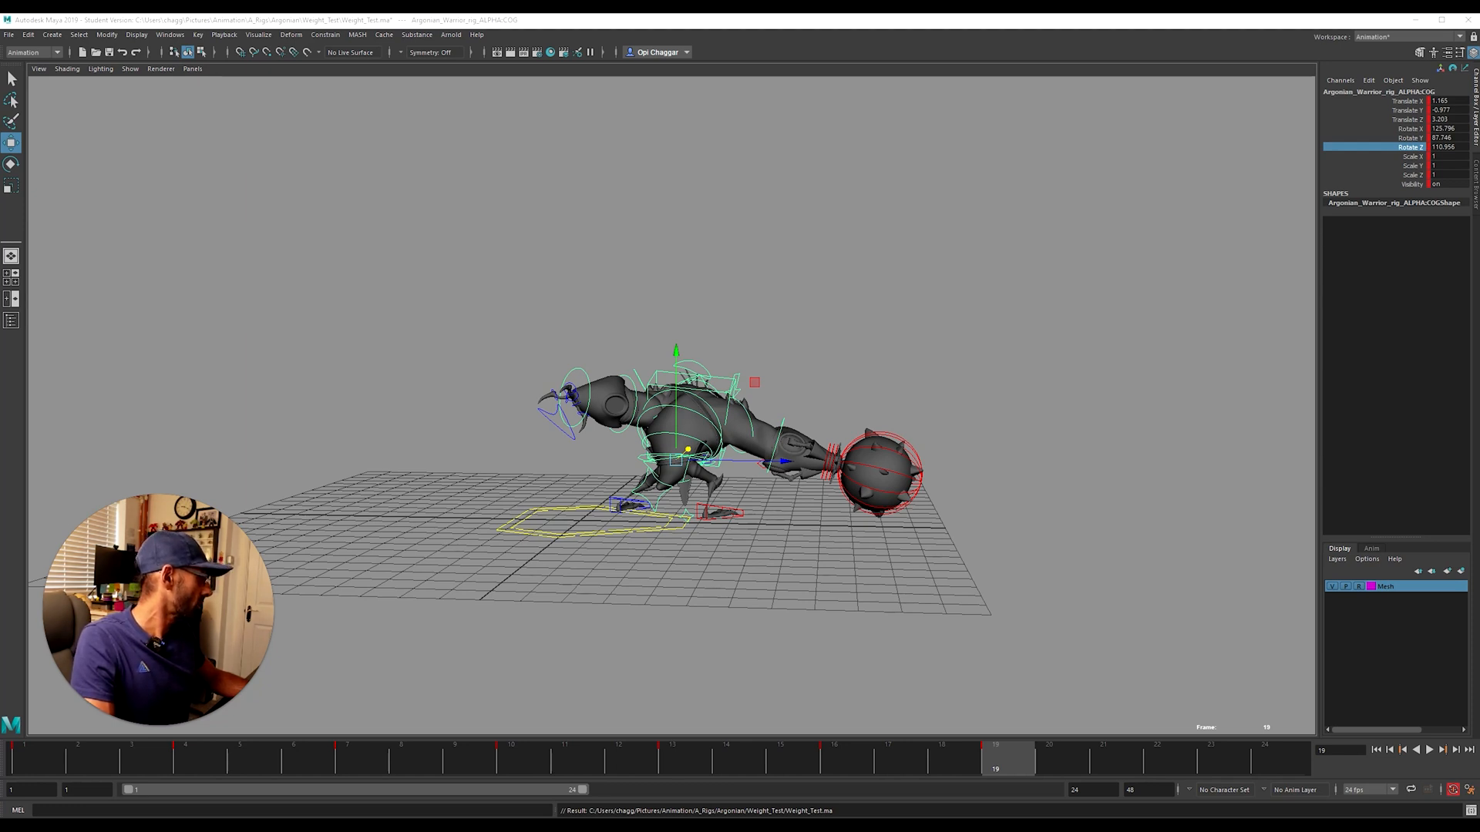
Step: At frame 22, raise the COG control to Translate Y about 0.32 and shift it to Translate Z about 3.76
mouse_move(1158, 773)
mouse_down()
mouse_move(1187, 773)
mouse_move(1161, 767)
mouse_up()
alt+right_drag(334, 450, 919, 477)
click(553, 512)
click(626, 521)
drag(683, 474, 712, 406)
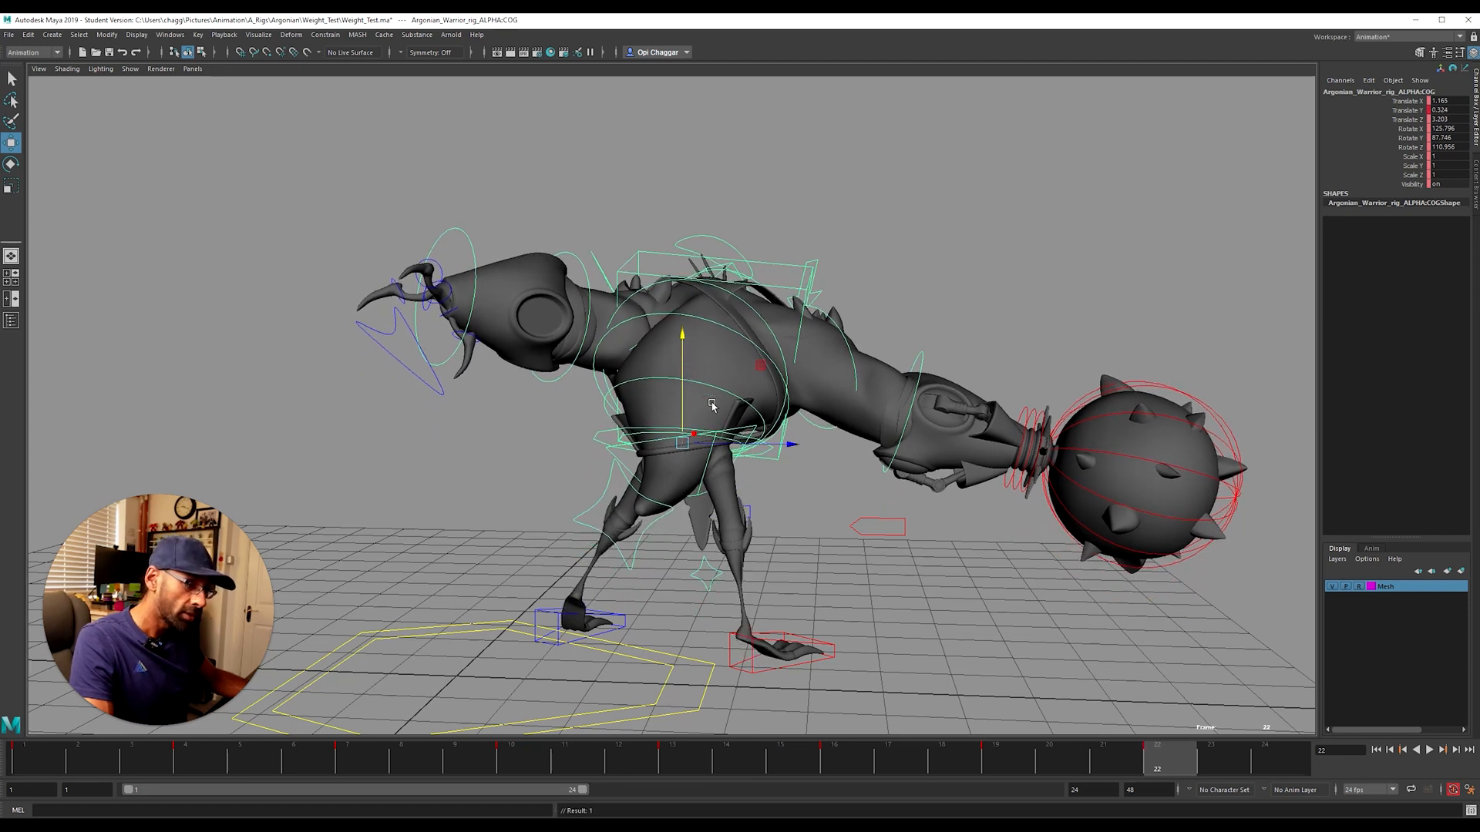
drag(788, 448, 825, 455)
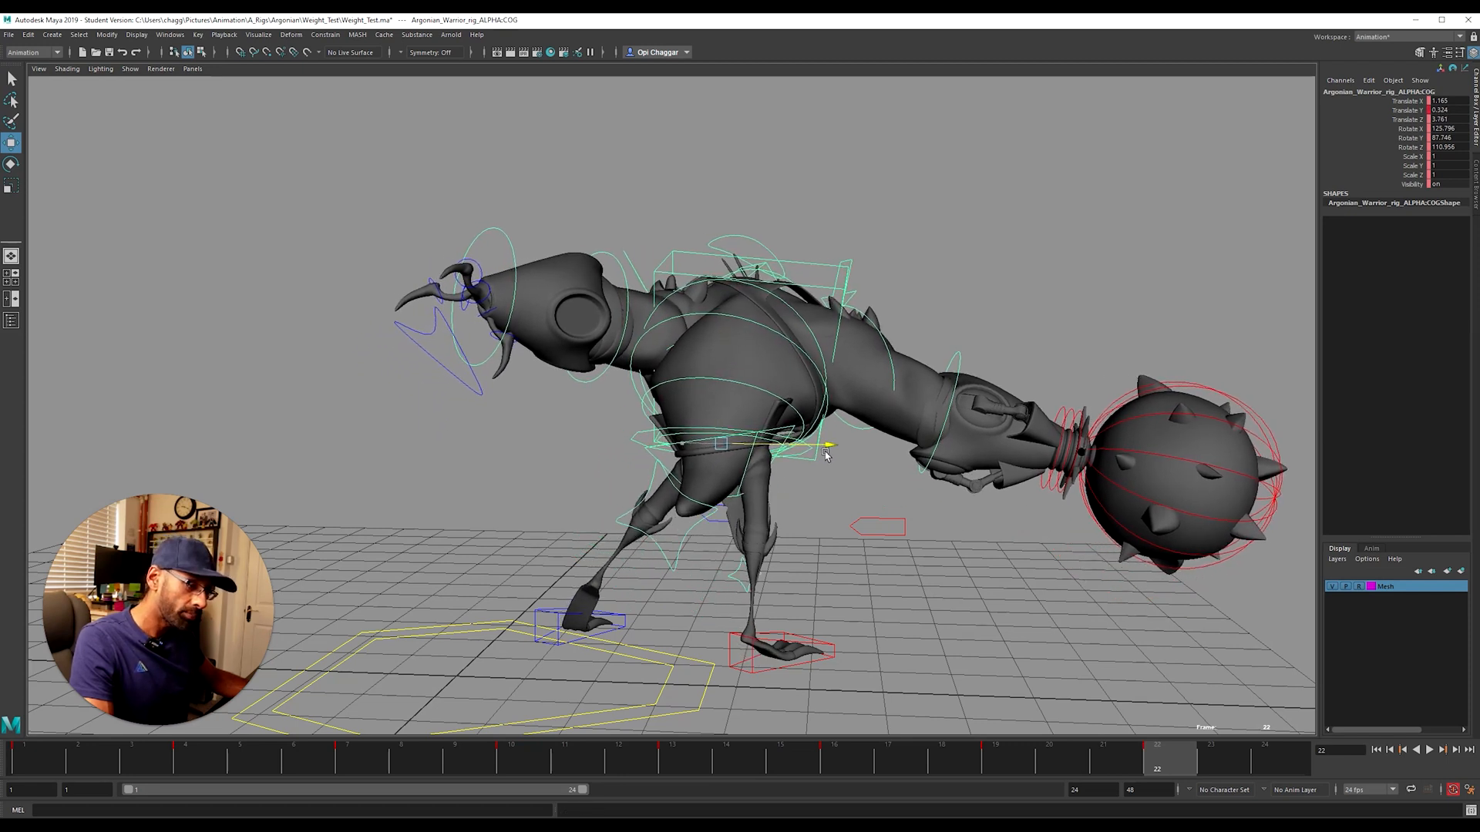
Step: Reposition the left foot control at frame 22, bringing it to Translate Z about 2.3
click(627, 617)
drag(551, 578, 526, 460)
key(e)
key(w)
drag(623, 554, 828, 554)
key(e)
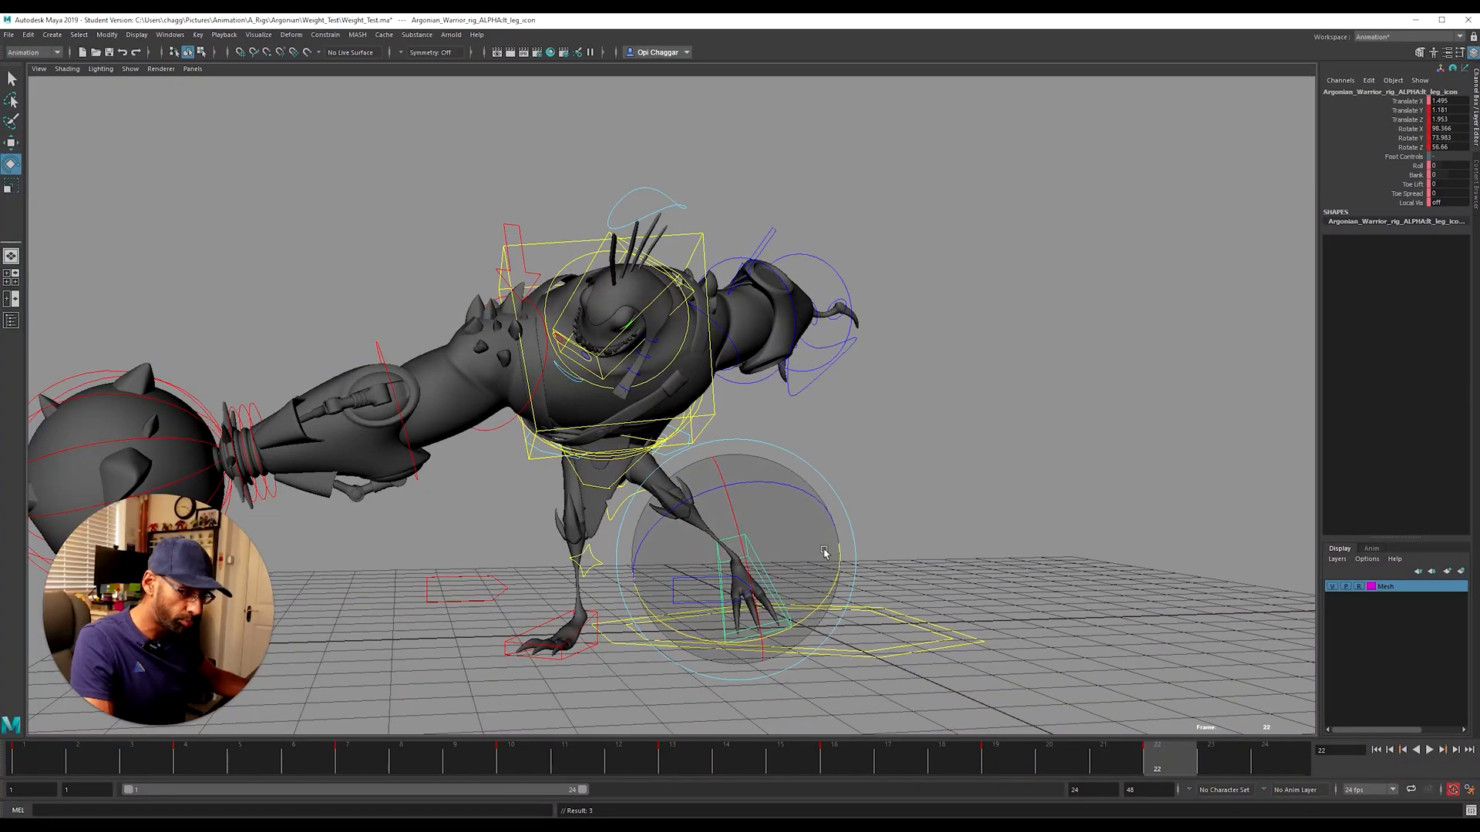
key(w)
drag(697, 559, 504, 551)
Step: Bend the right forearm around its Y axis at frame 22 so the mace hangs lower
click(503, 407)
key(e)
drag(501, 410, 434, 521)
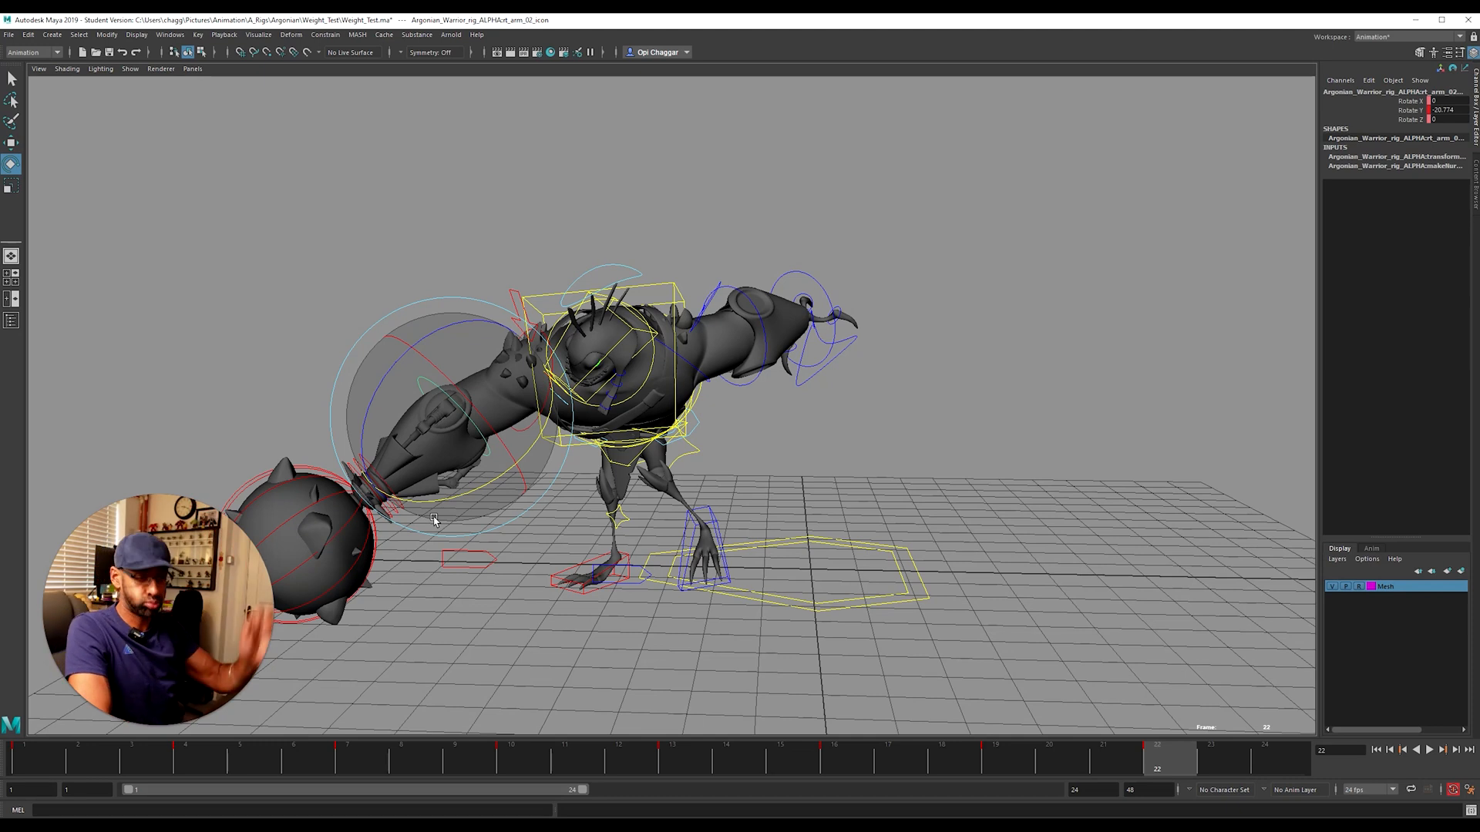
alt+drag(434, 521, 587, 365)
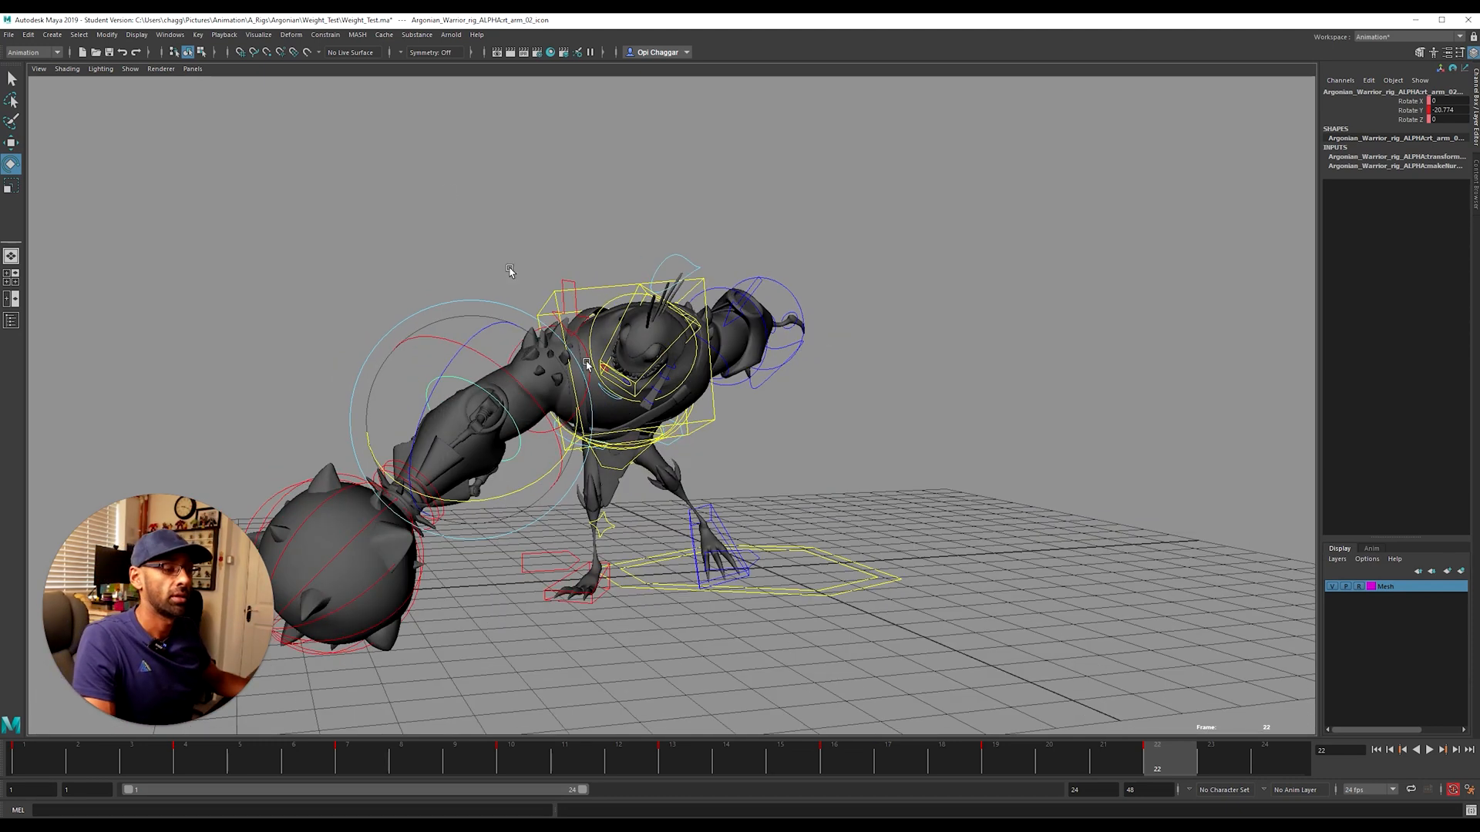
Step: Adjust the right shoulder and right upper arm rotations at frame 22 to settle the mace's height
click(556, 269)
click(574, 280)
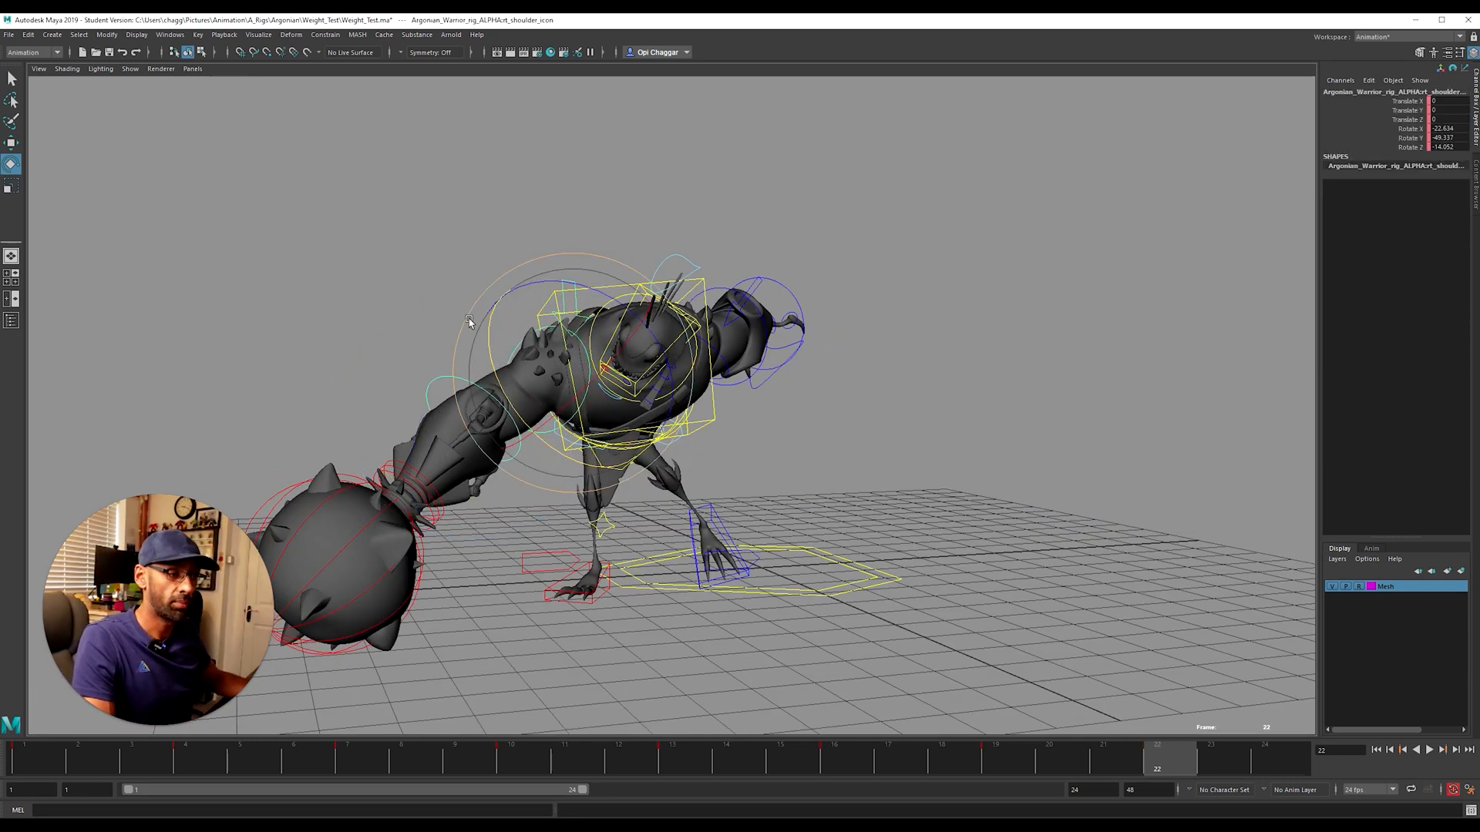
click(1409, 129)
drag(476, 352, 479, 329)
click(427, 295)
click(548, 426)
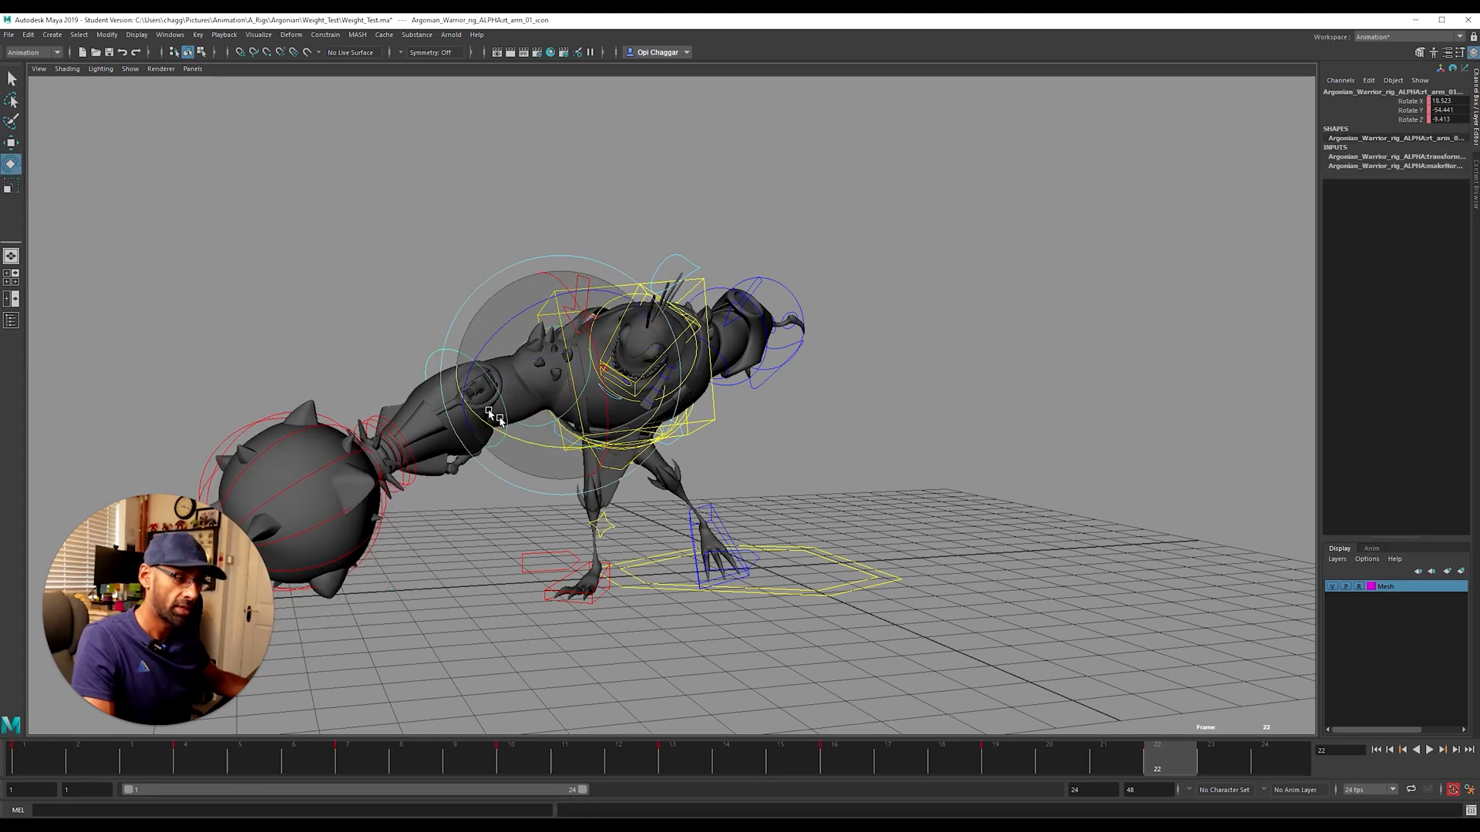
drag(532, 424, 409, 349)
click(410, 349)
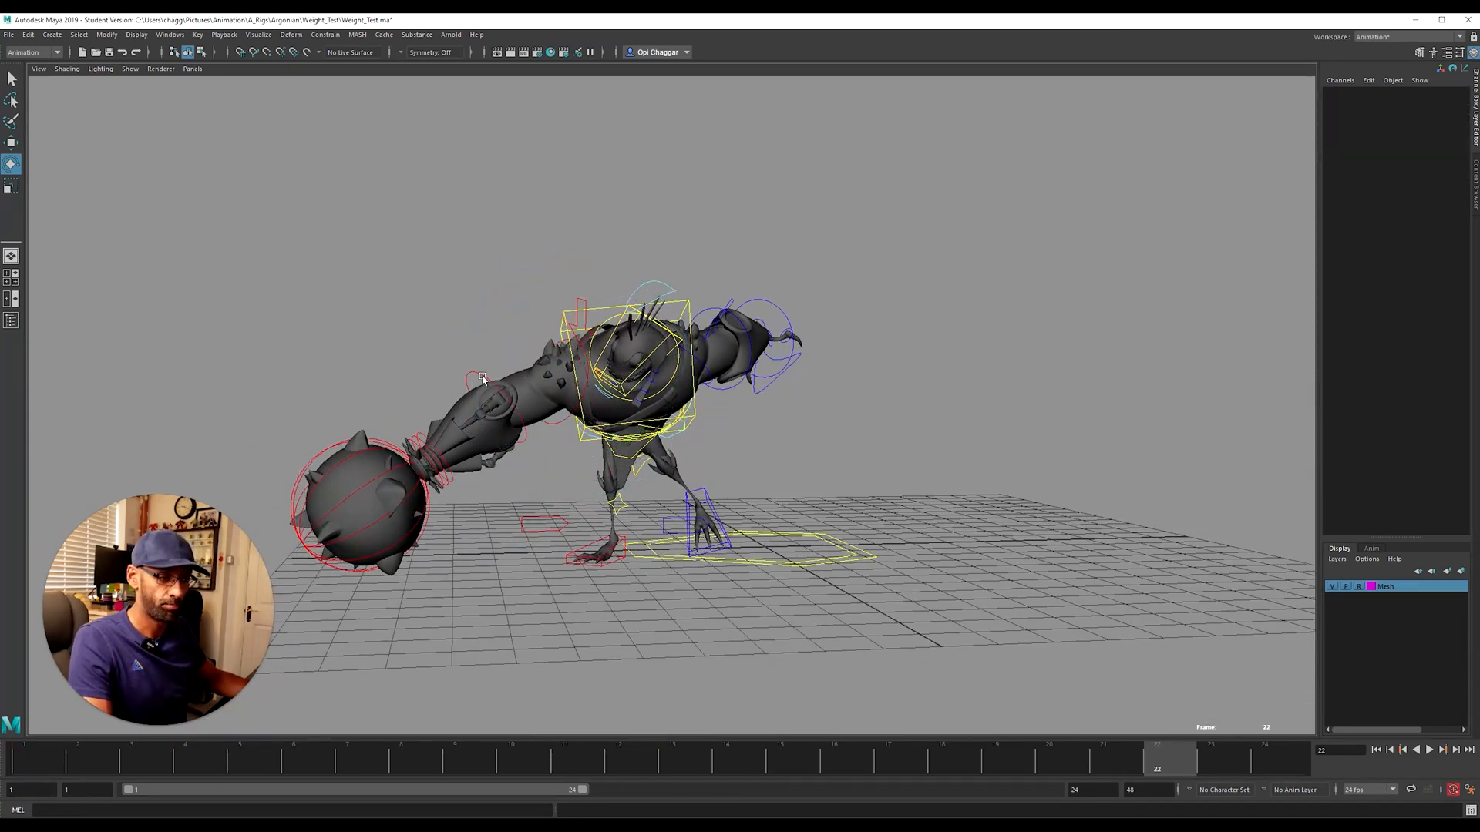
Step: Refine the right forearm's Rotate Y at frame 22
click(472, 397)
click(1410, 110)
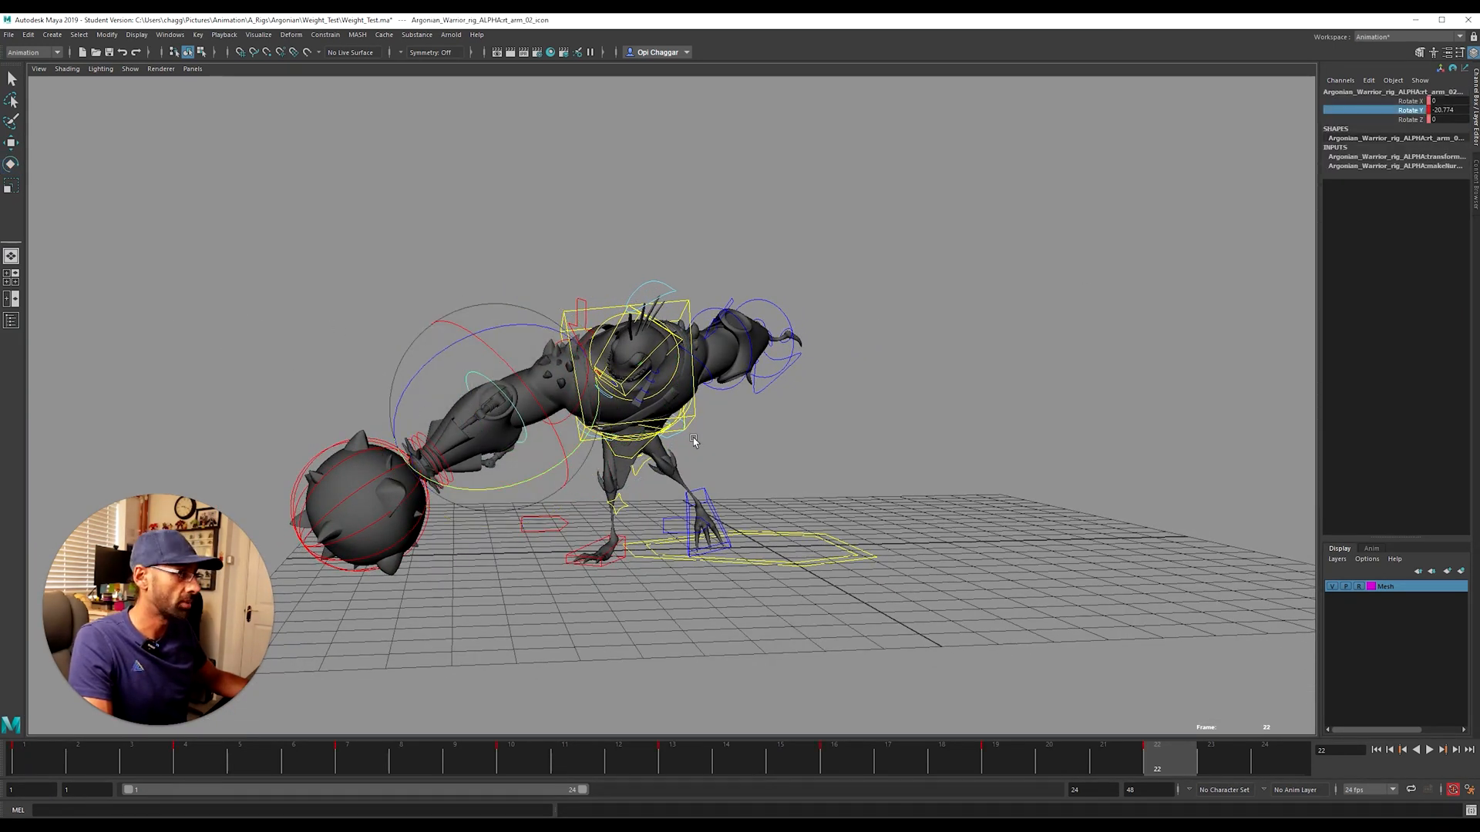
drag(492, 484, 636, 566)
Step: Rotate the left arm at its shoulder at frame 22 to counterbalance the mace
alt+drag(1083, 543, 760, 427)
click(706, 360)
alt+drag(706, 360, 675, 348)
alt+drag(675, 348, 802, 374)
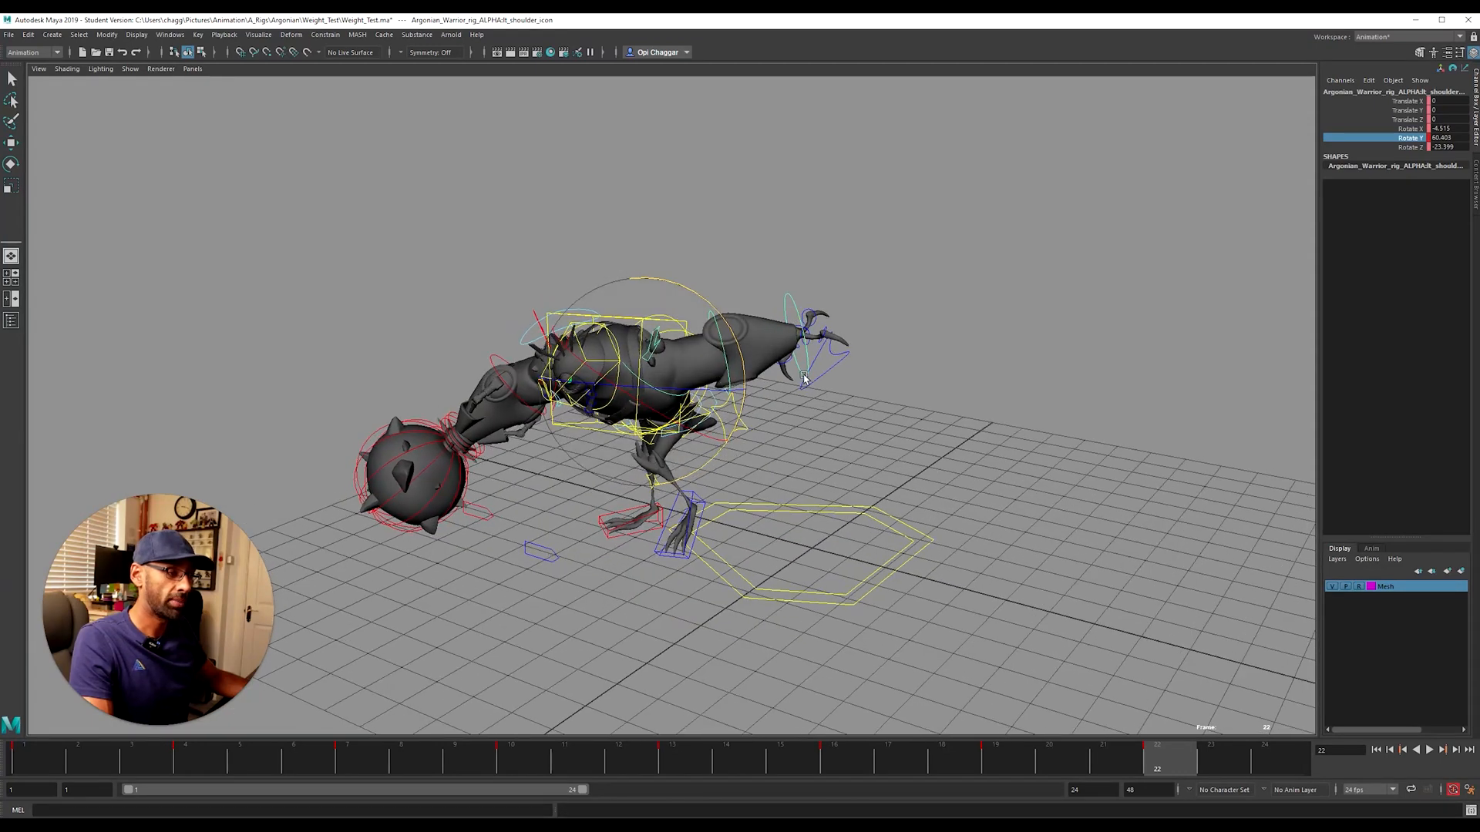
click(713, 258)
alt+drag(686, 301, 705, 385)
click(713, 401)
click(817, 463)
alt+drag(836, 505, 881, 441)
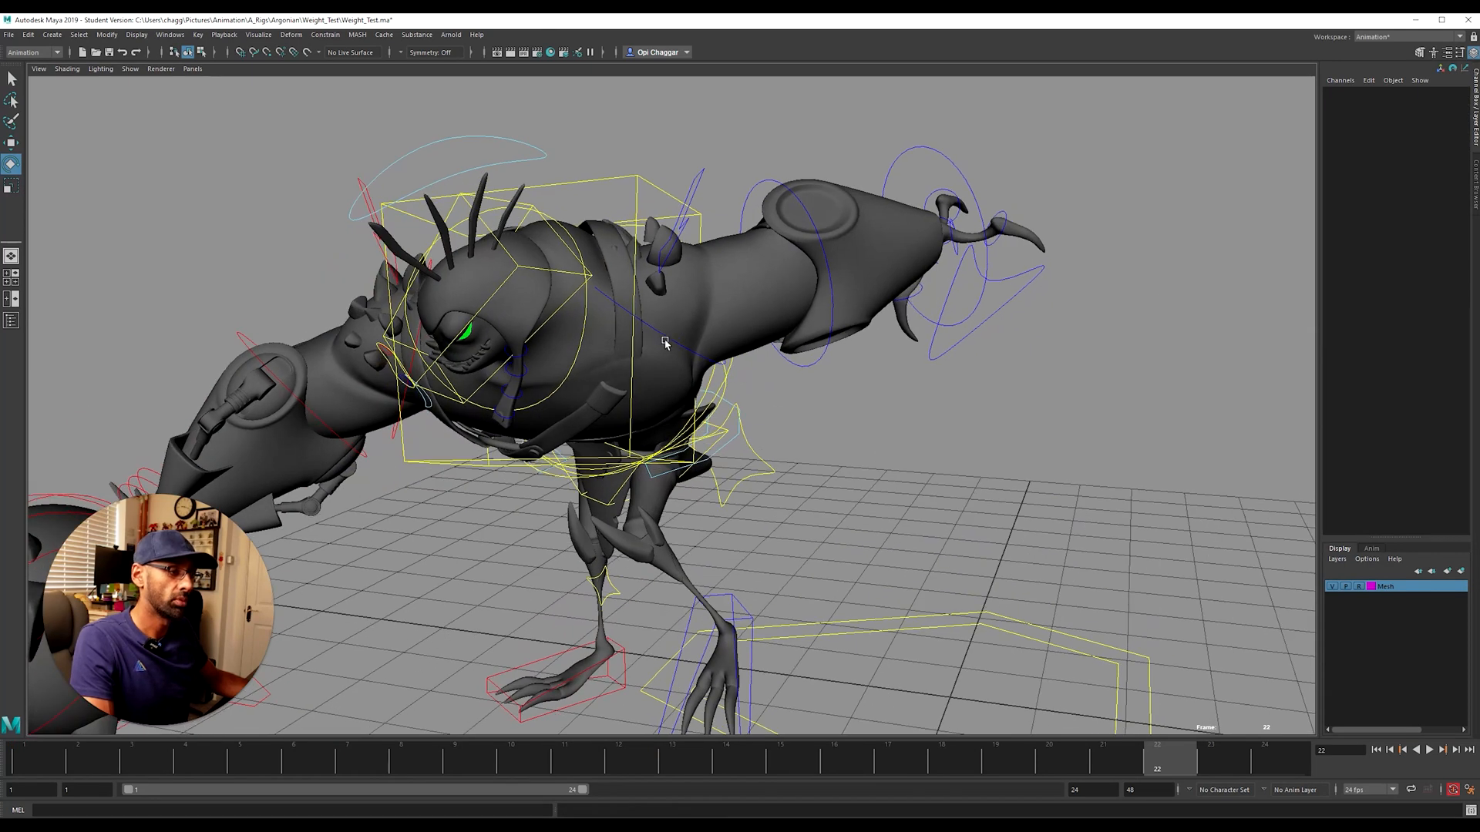
click(665, 340)
drag(606, 309, 676, 311)
Step: Rotate the left forearm at frame 22 to about -11.2, 5.3 and -2.7 on X, Y and Z
click(830, 357)
click(826, 349)
drag(806, 298, 777, 287)
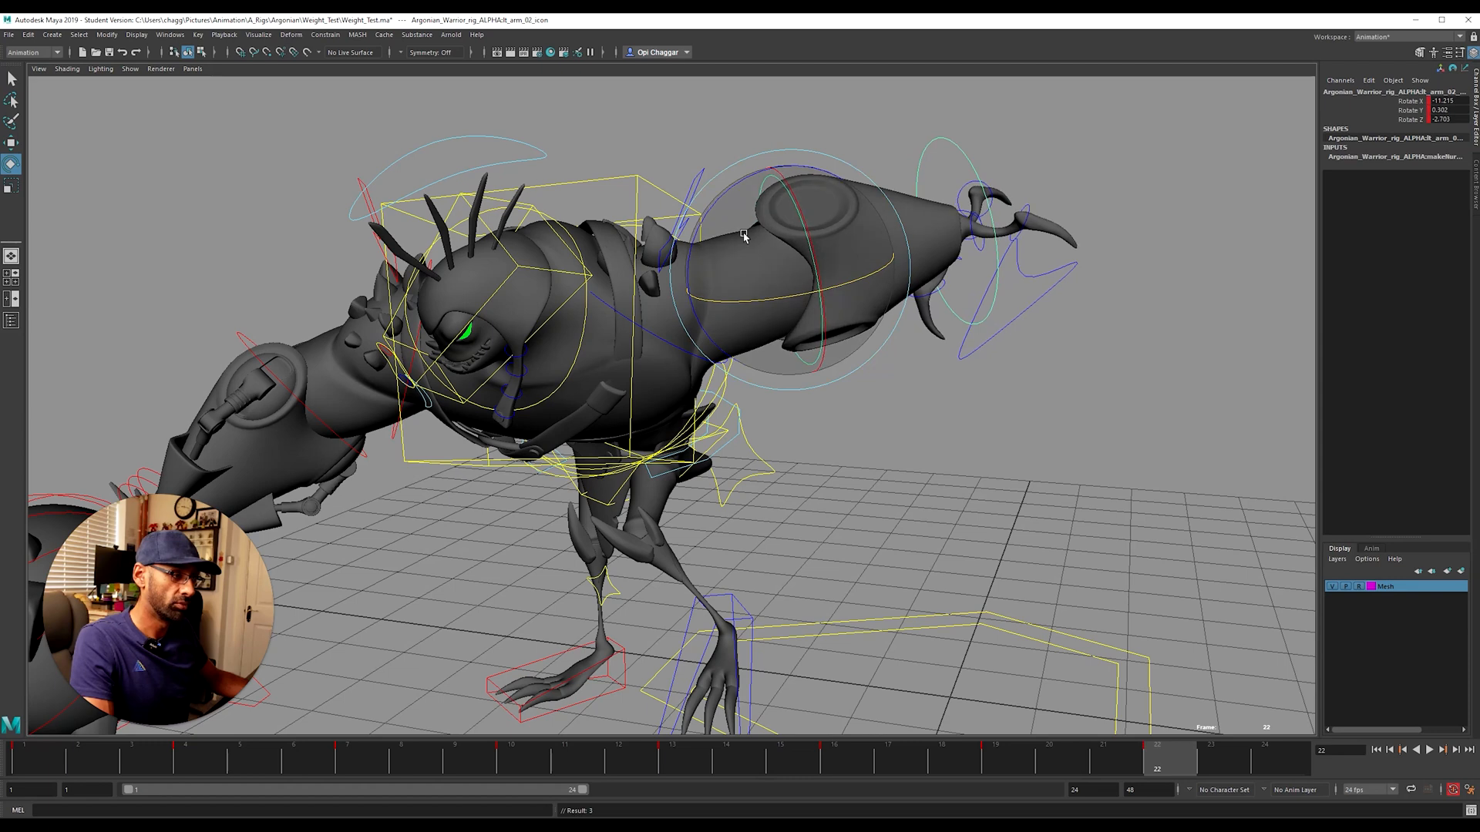
click(913, 218)
click(958, 148)
Step: Shift the COG control to Translate Z about 3.9 at frame 22 and rotate it to about 114.9, 86.1 and 100.1
alt+drag(958, 149, 509, 229)
alt+drag(709, 389, 474, 370)
alt+right_drag(663, 455, 866, 479)
alt+drag(729, 466, 687, 450)
click(687, 454)
key(w)
alt+right_drag(744, 468, 709, 463)
mouse_move(709, 462)
alt+mouse_down()
mouse_move(739, 469)
mouse_move(713, 454)
alt+mouse_up()
click(756, 463)
key(ctrl+z)
drag(579, 438, 549, 437)
key(e)
drag(724, 417, 670, 501)
Step: Lower the COG control to Translate Y about -0.08 at frame 22 and push it to Translate Z about 4.05
key(w)
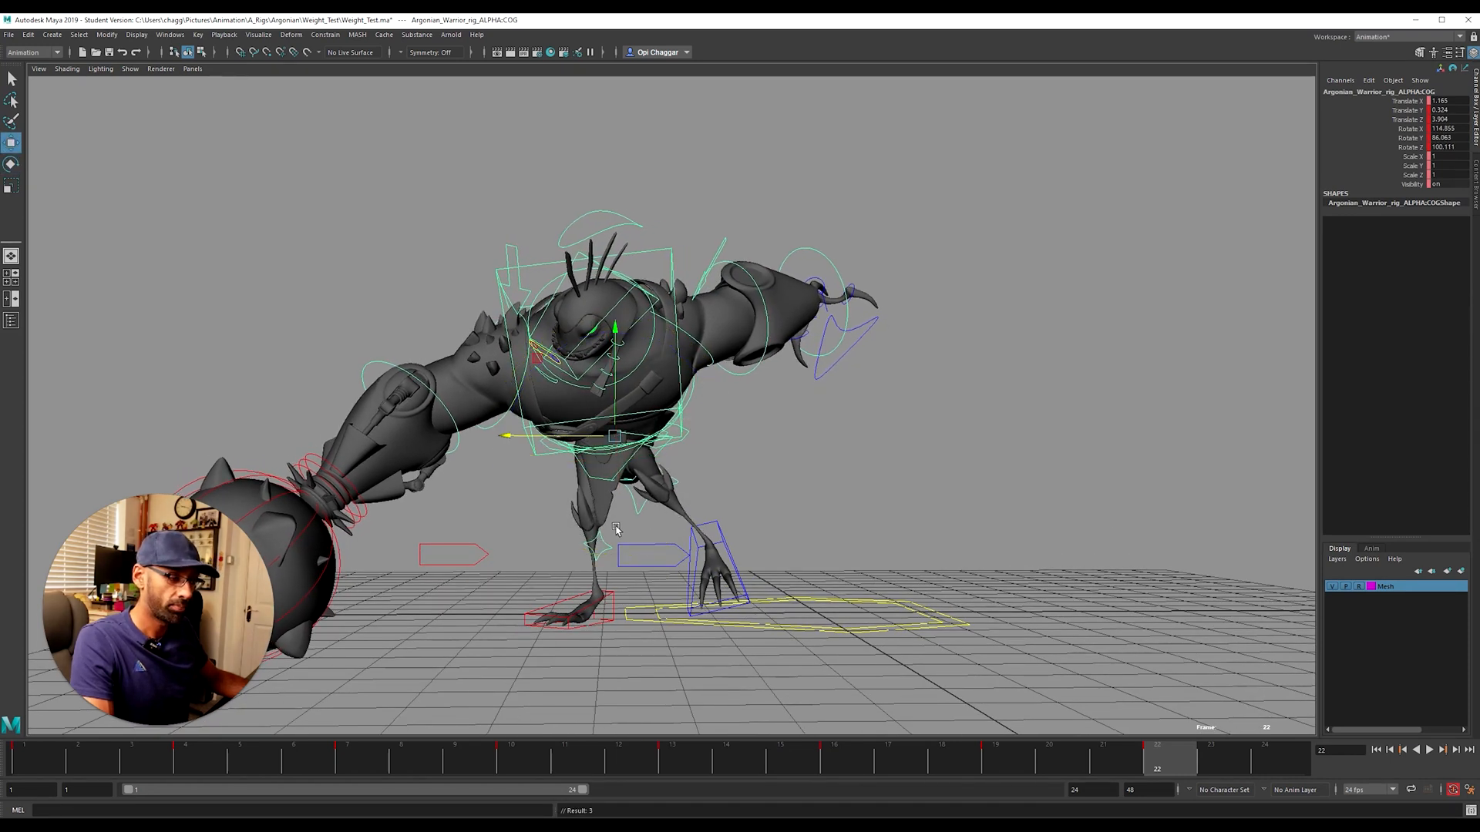
drag(616, 391, 622, 415)
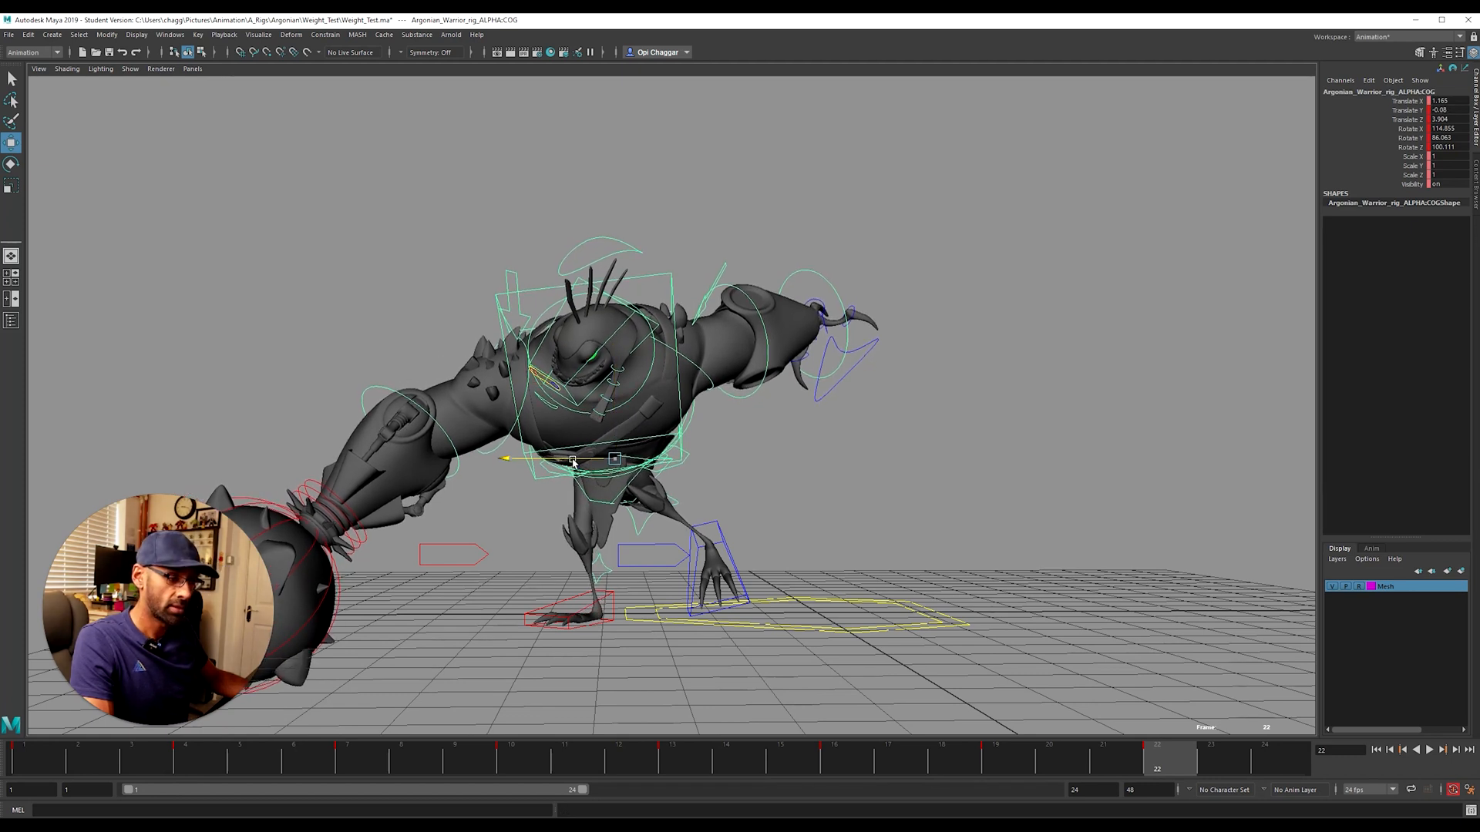
drag(573, 461, 565, 461)
Step: Move the left foot control to Translate Y about 1.17 and Translate Z about 2.42 at frame 22
click(732, 559)
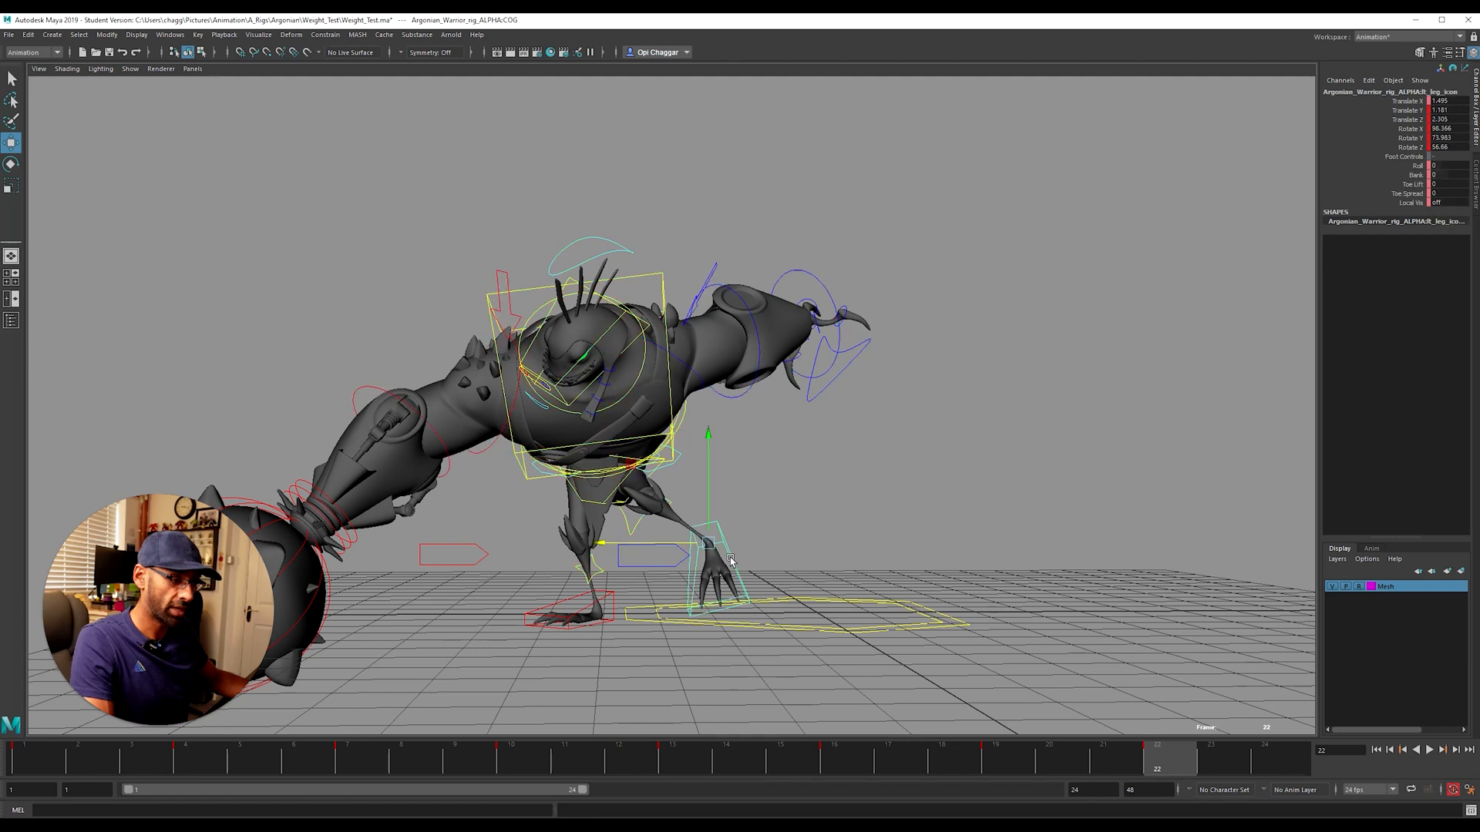
drag(688, 550, 702, 511)
alt+drag(559, 576, 808, 524)
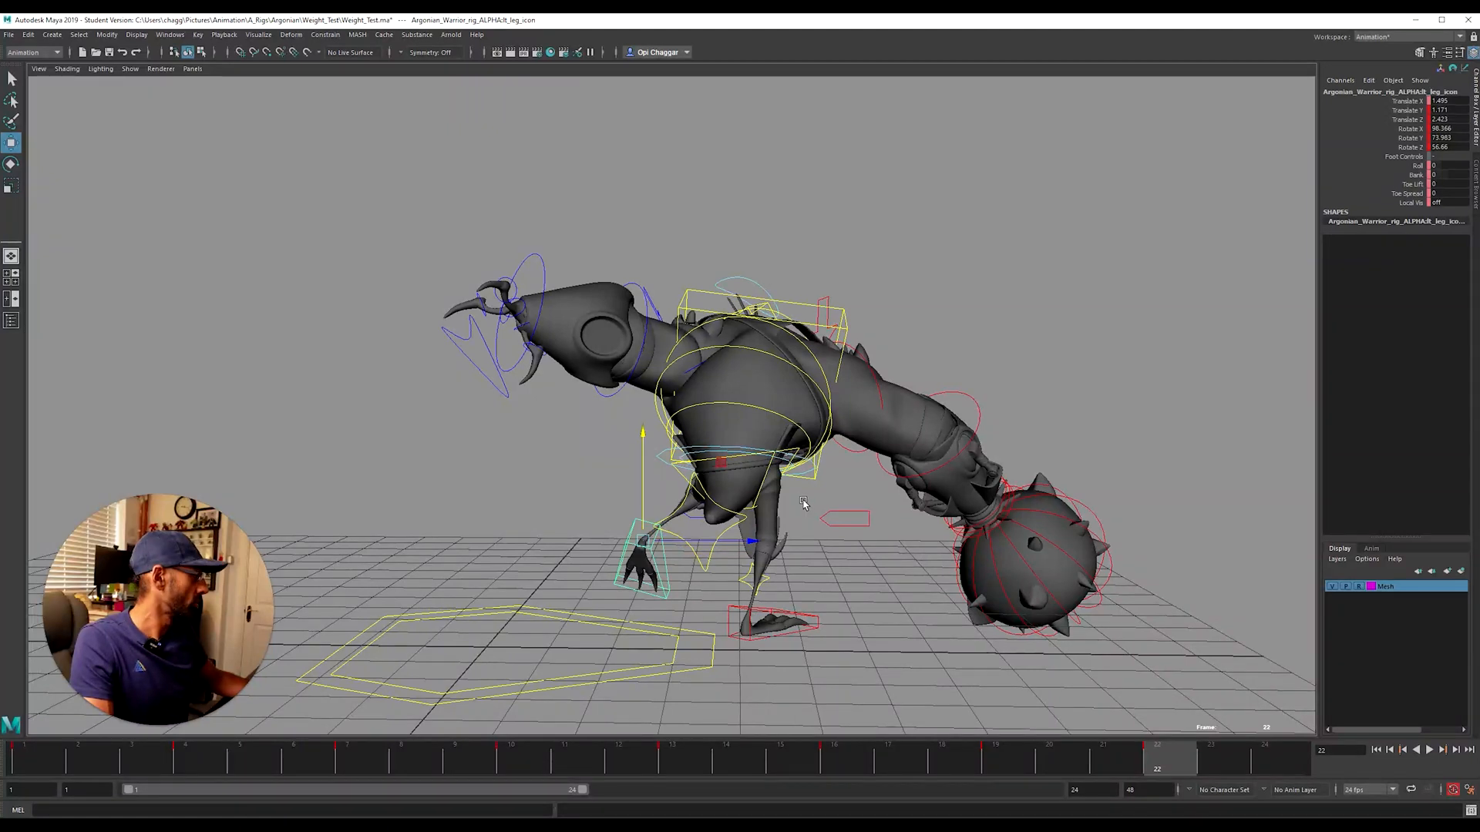
Step: Rotate the COG control at frame 22 to about 98.3, 79.7 and 84.5 on X, Y and Z
click(737, 454)
key(e)
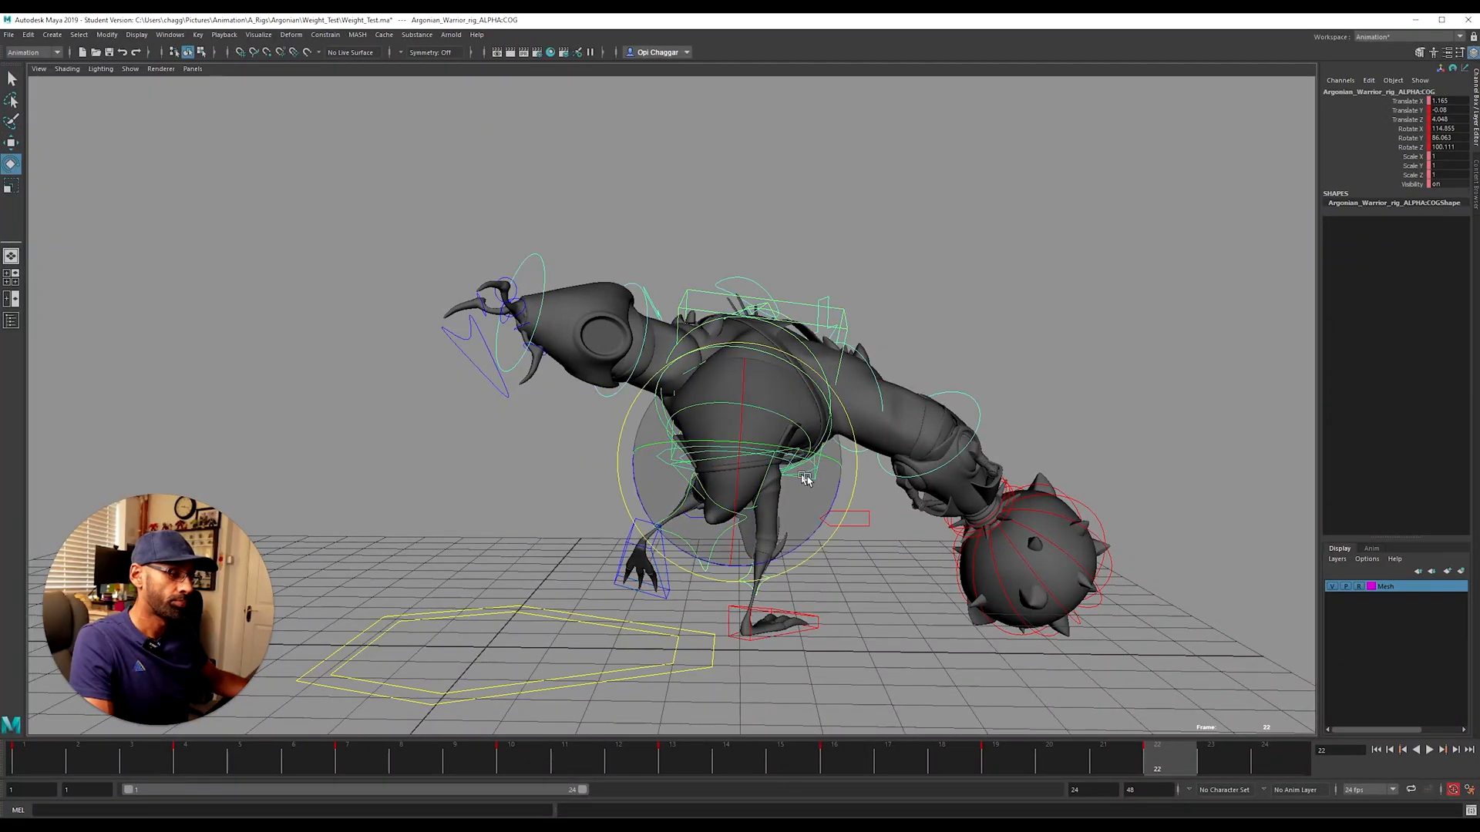
drag(827, 506, 820, 515)
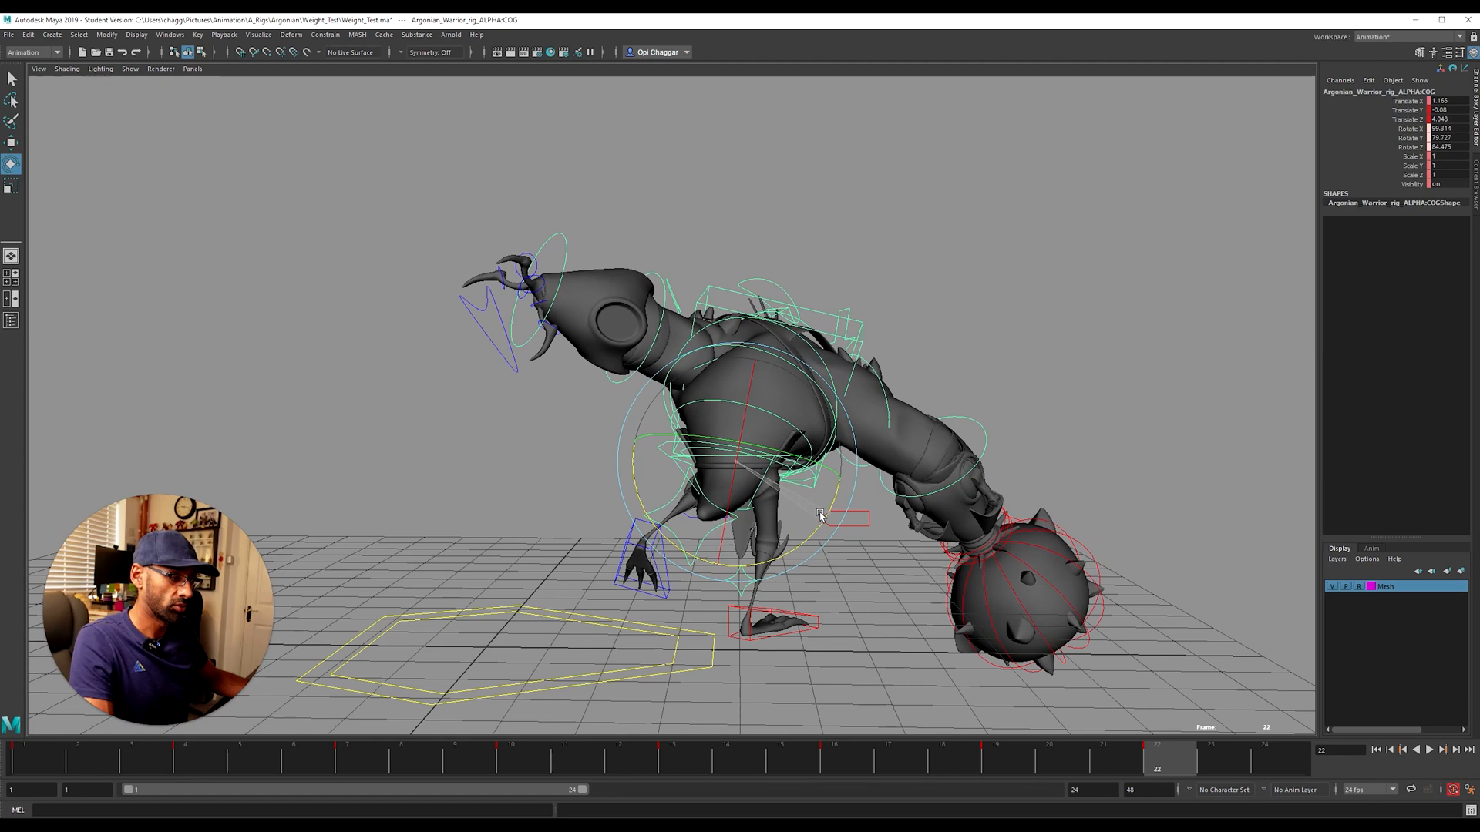
Step: Rotate the second, third and fifth spine controls at frame 22 to curve the torso against the mace's weight
click(991, 389)
click(799, 427)
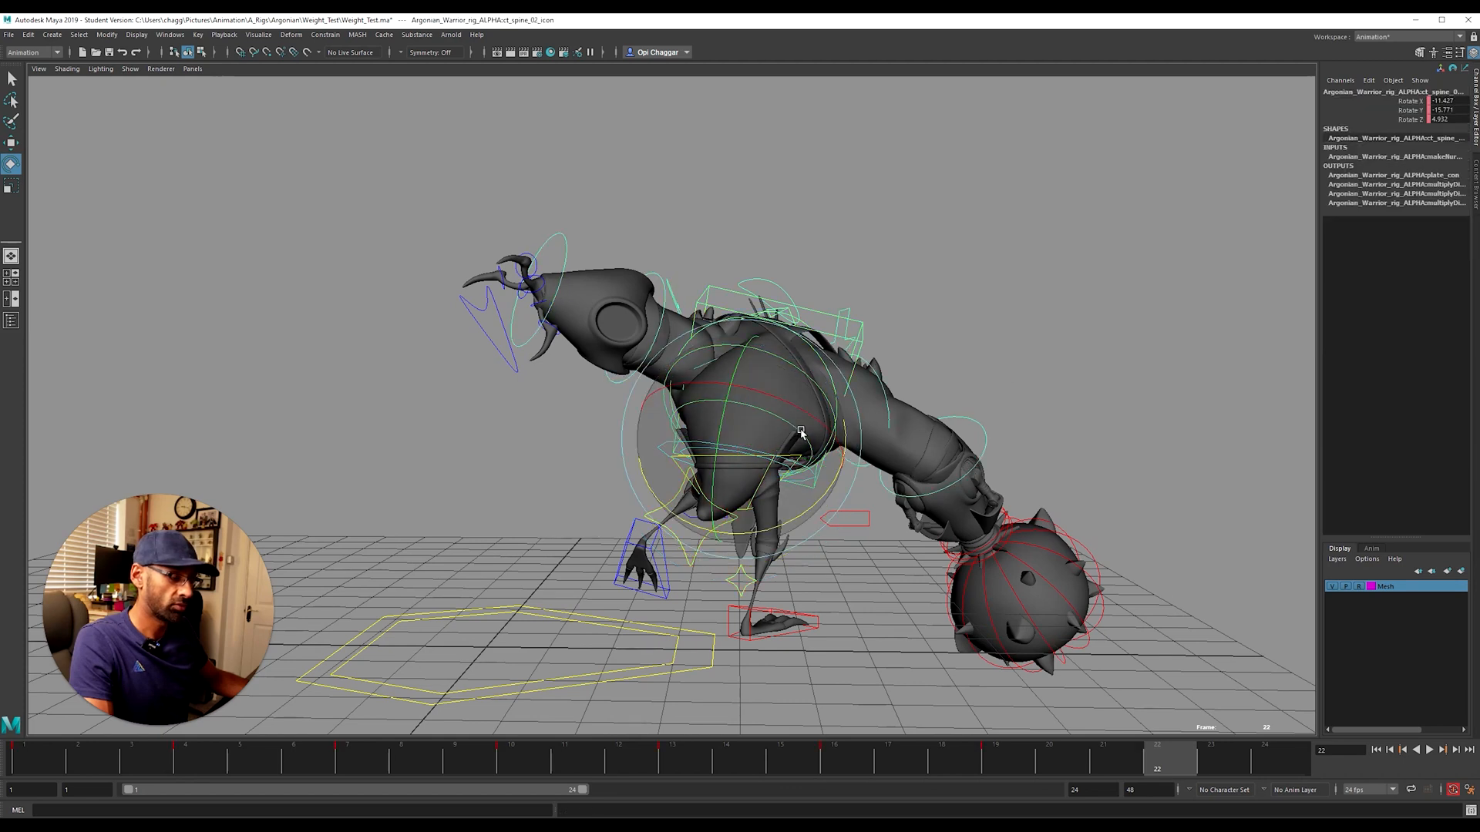
drag(829, 489, 831, 485)
click(943, 338)
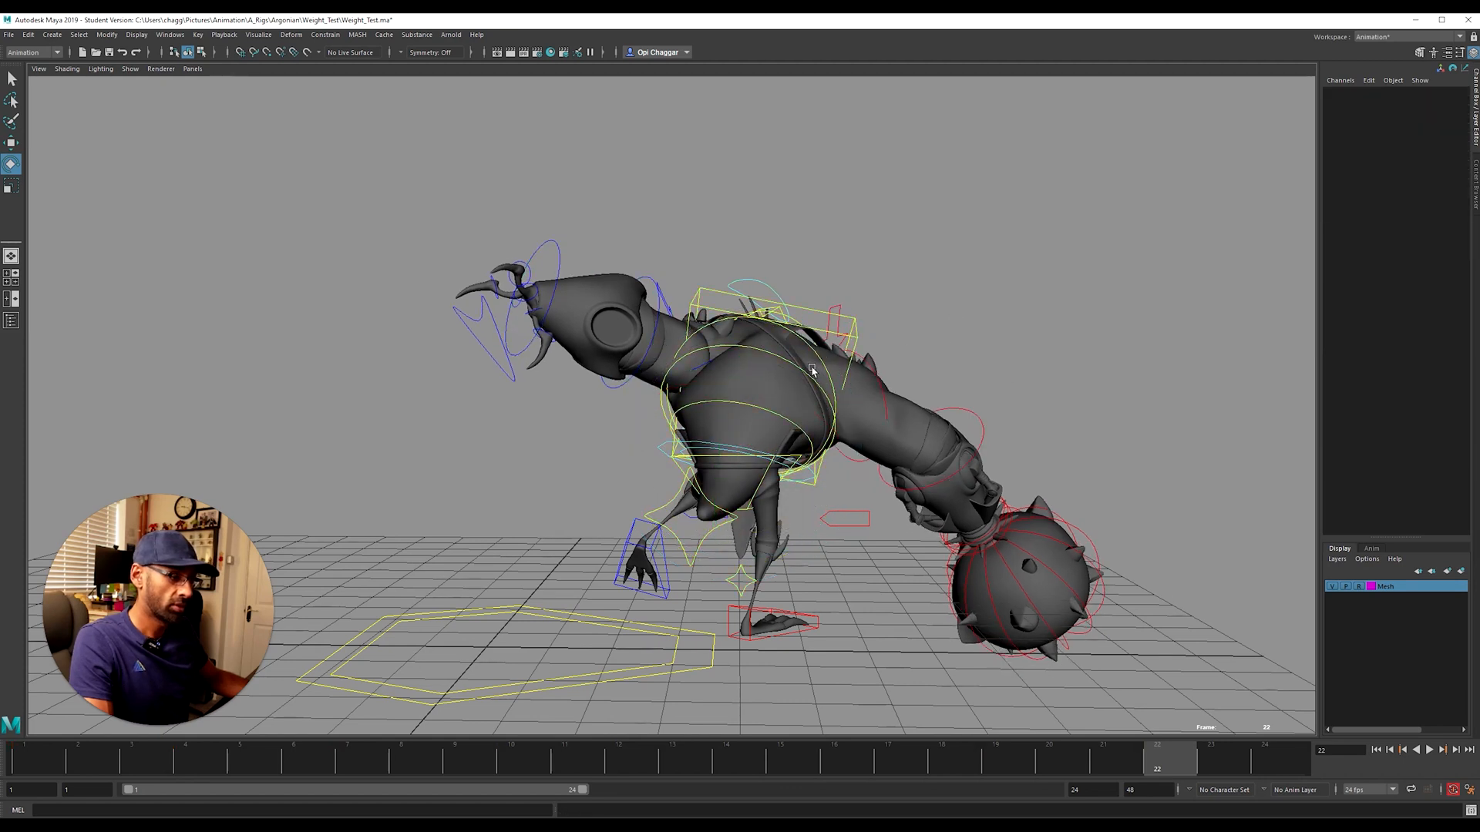
click(834, 414)
drag(835, 417, 572, 461)
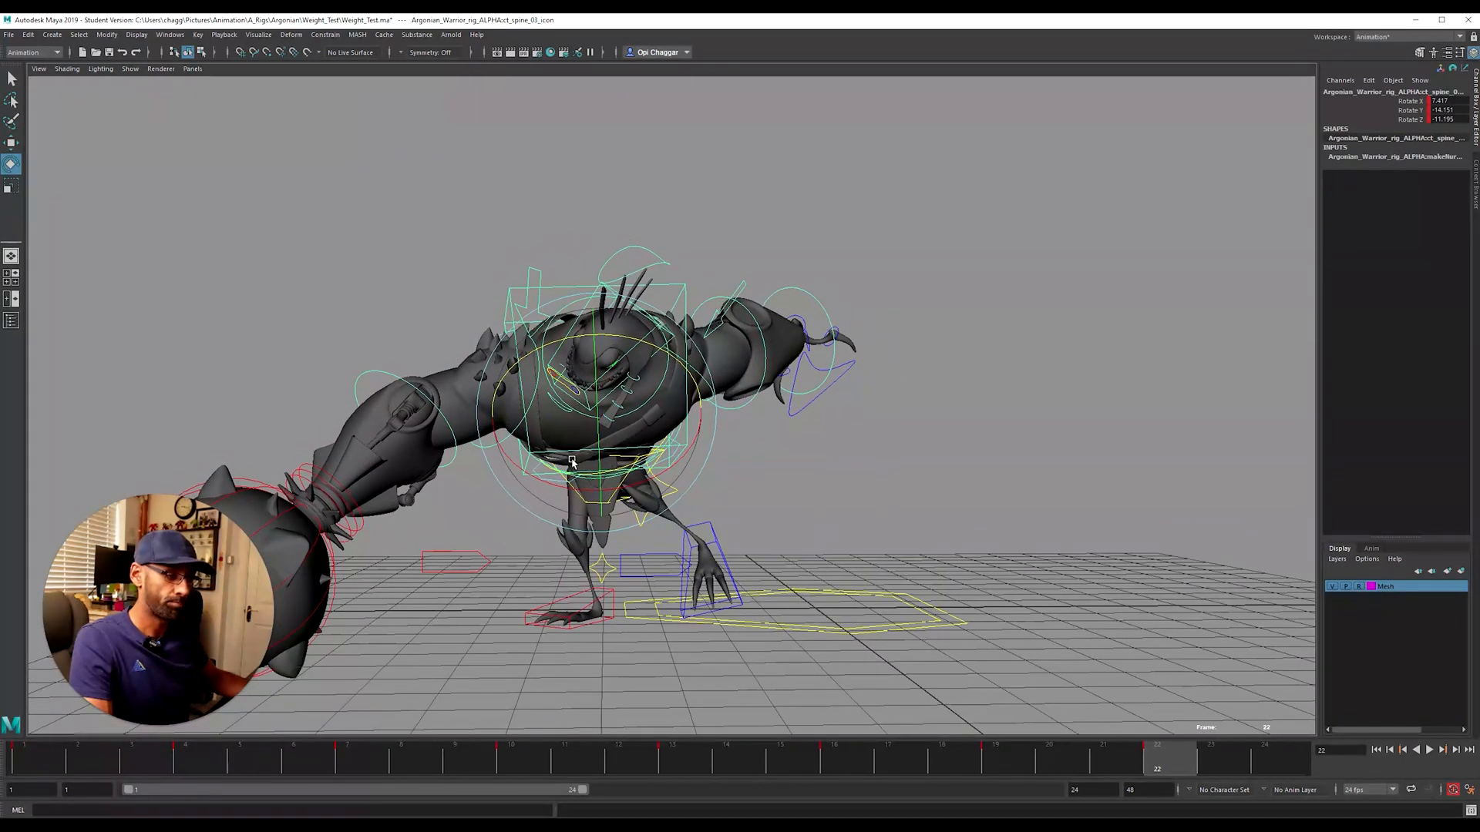
click(652, 355)
drag(651, 355, 655, 357)
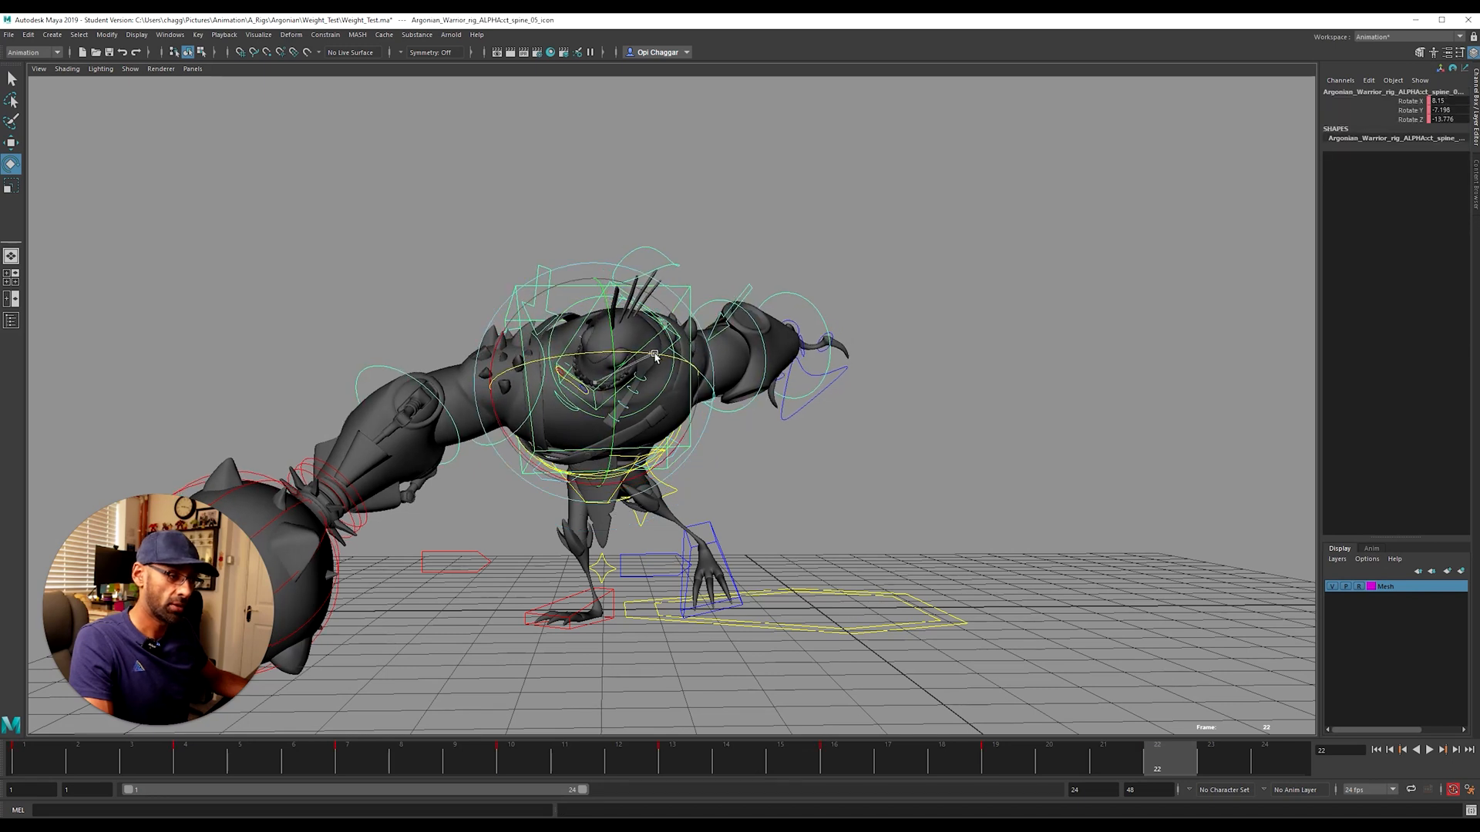
mouse_move(675, 410)
alt+mouse_down()
mouse_move(578, 416)
mouse_move(663, 413)
alt+mouse_up()
alt+right_drag(663, 412, 616, 484)
key(ctrl+shift+3)
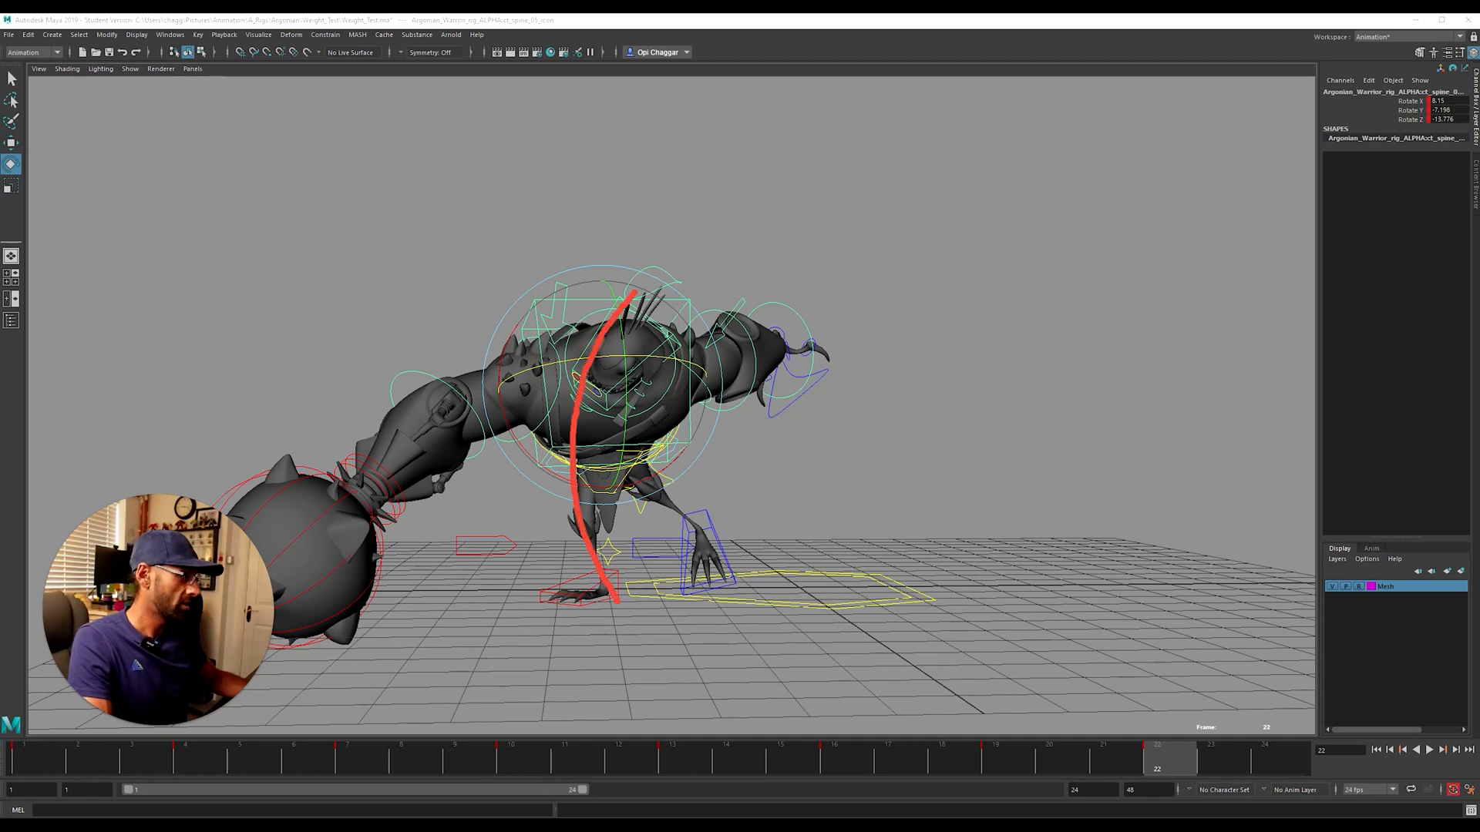
key(ctrl+shift+6)
alt+right_drag(682, 582, 453, 598)
Step: Select all the rig controls and extend the playback range to end at frame 50
mouse_move(1064, 774)
mouse_down()
mouse_move(832, 773)
mouse_move(1283, 799)
mouse_move(889, 790)
mouse_move(1364, 811)
mouse_move(992, 777)
mouse_move(994, 760)
mouse_move(1214, 798)
mouse_up()
alt+right_drag(909, 545, 420, 295)
drag(375, 223, 531, 381)
drag(1101, 771, 1173, 770)
text(w50)
key(Return)
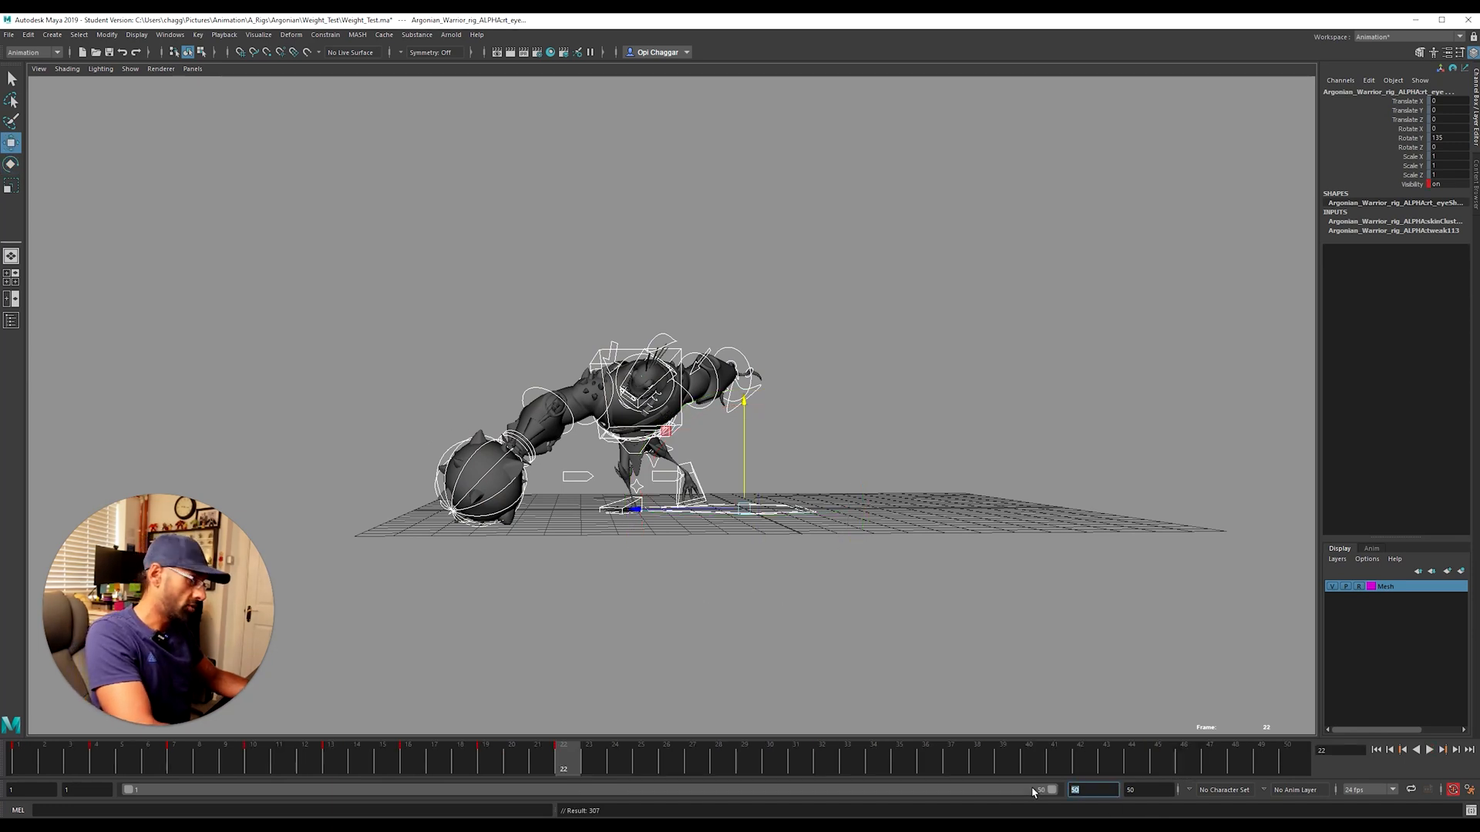
Step: Play and scrub the swing through frame 26 to check its timing, returning to frame 22
drag(383, 767, 170, 759)
key(alt+v)
drag(305, 759, 674, 767)
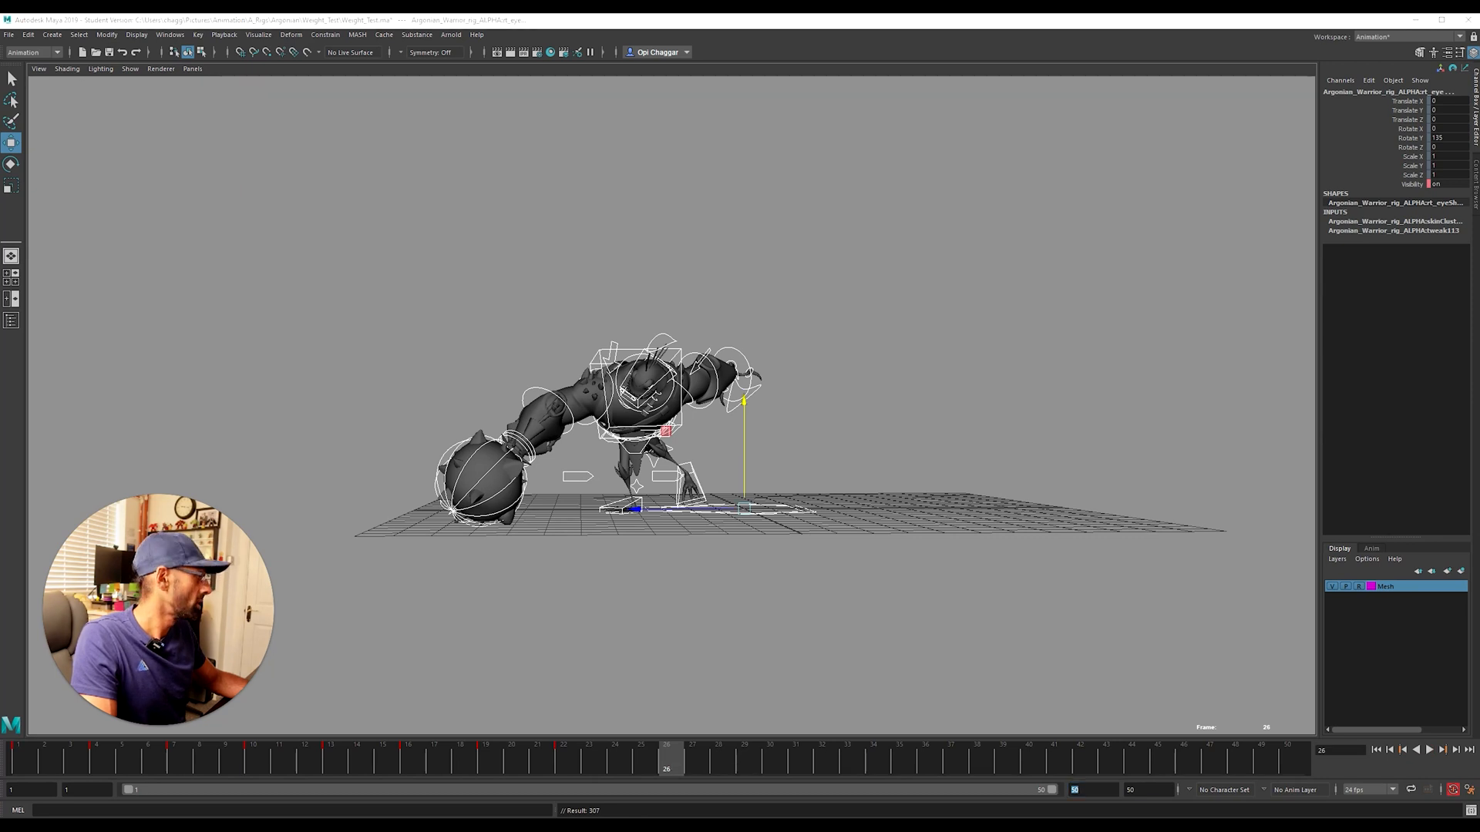
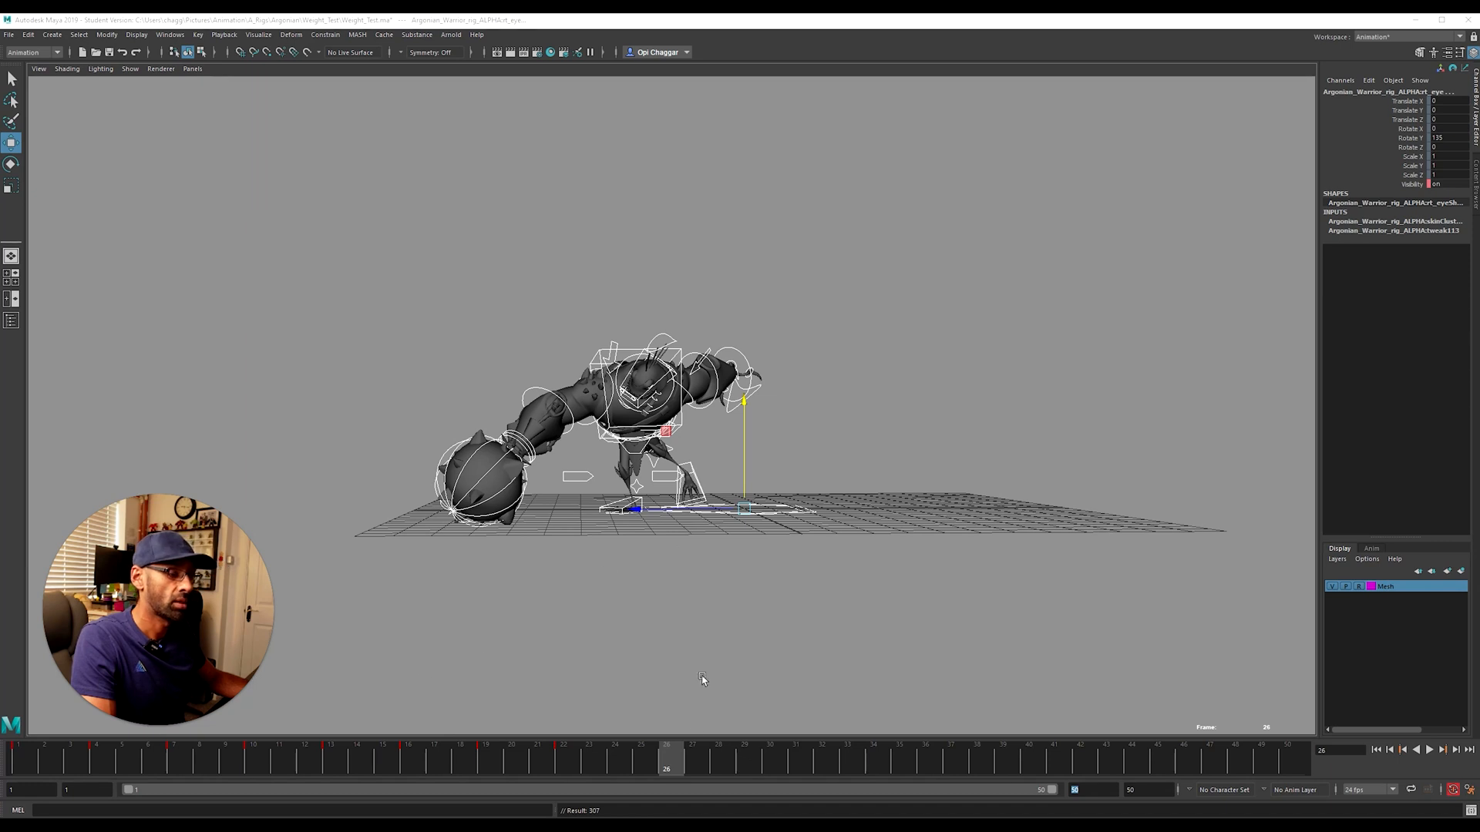
mouse_move(544, 768)
mouse_down()
mouse_move(588, 769)
mouse_move(488, 766)
mouse_move(562, 767)
mouse_up()
Step: Select all the rig's controls and set the keys from frames 16 to 22 to stepped tangents in the Graph Editor
click(451, 271)
drag(449, 268, 936, 578)
key(g)
drag(343, 142, 560, 112)
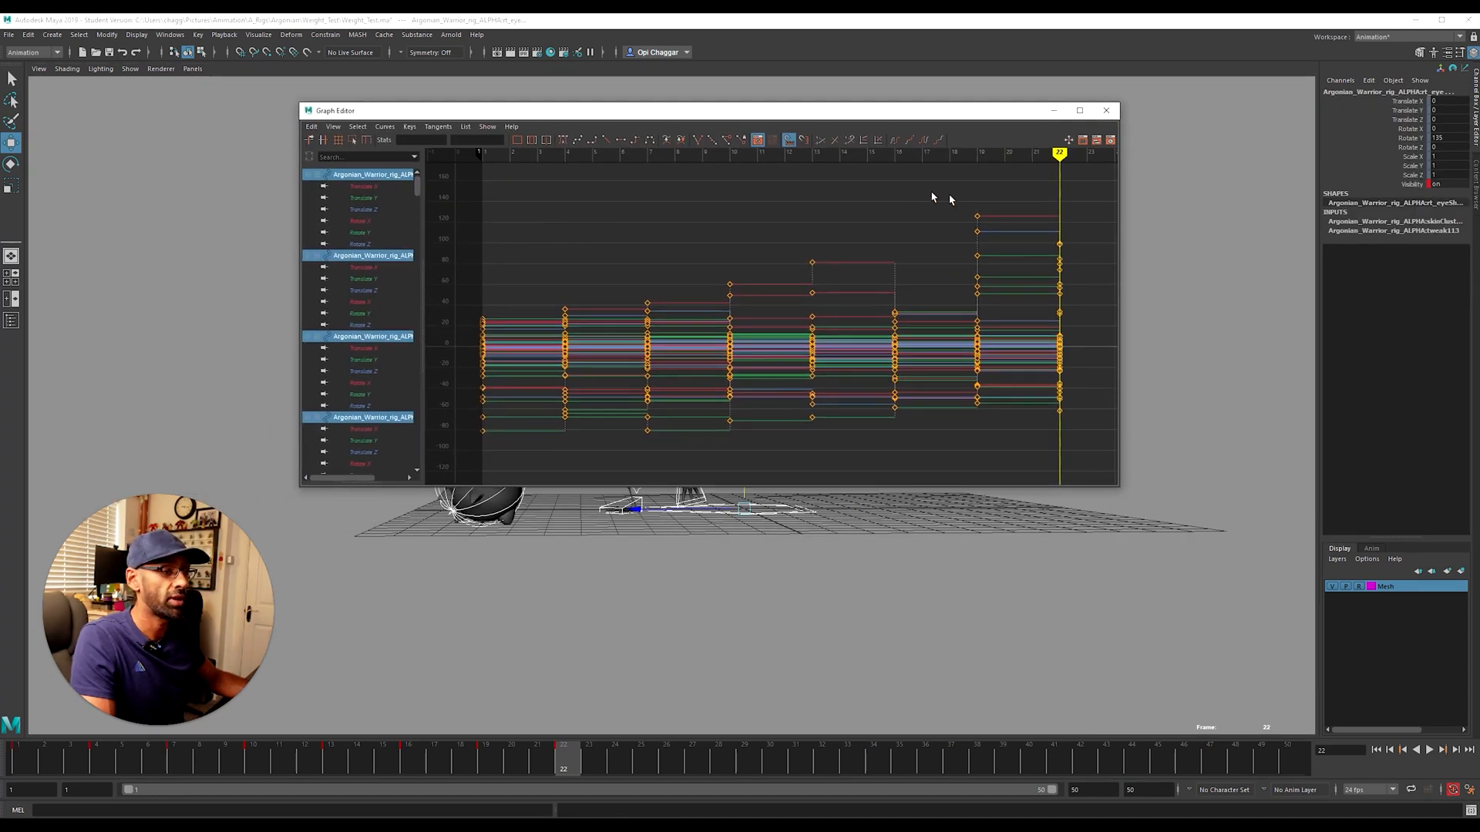
drag(1074, 411, 1105, 447)
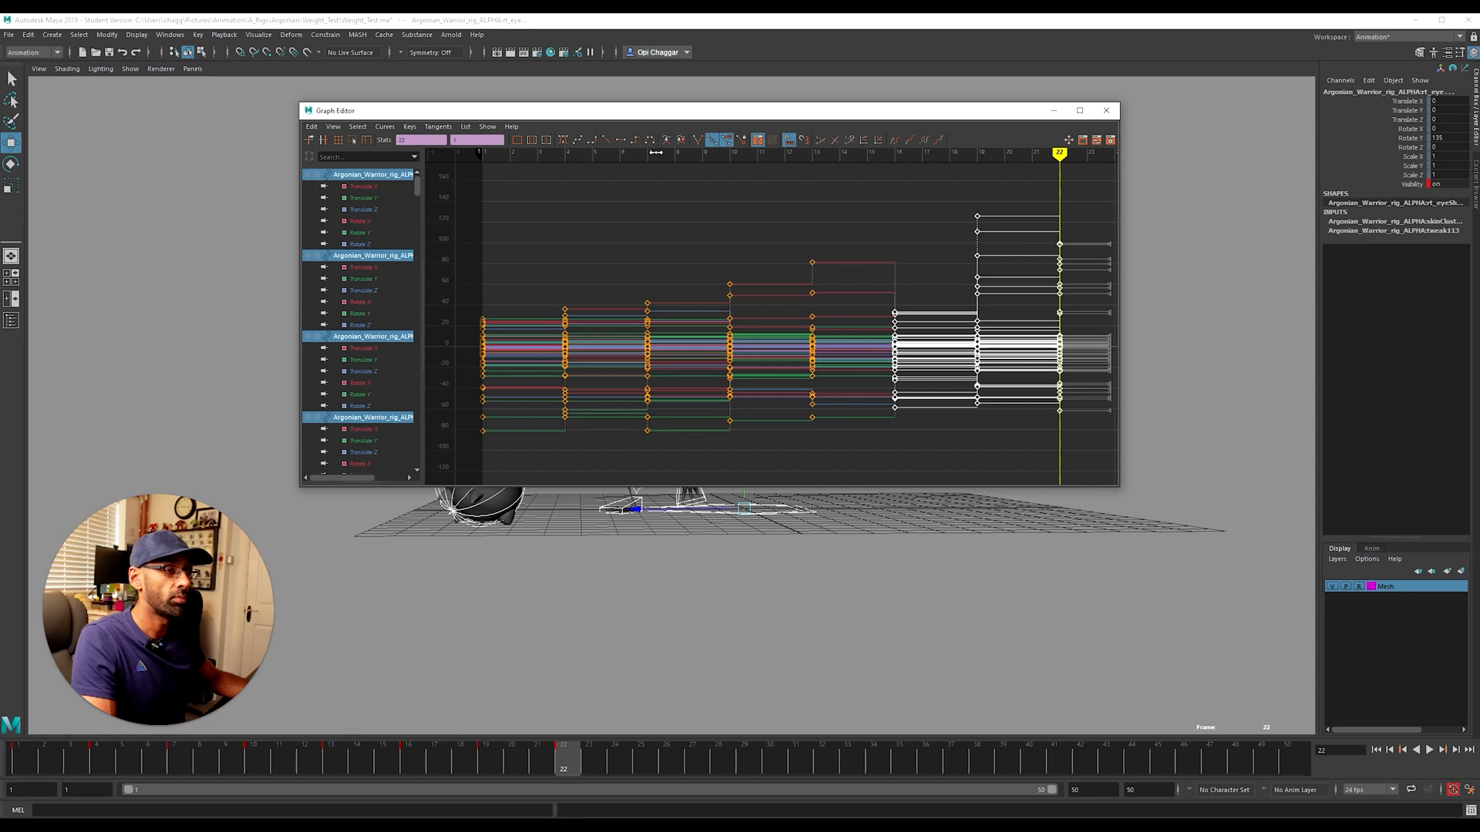
click(619, 142)
click(1107, 110)
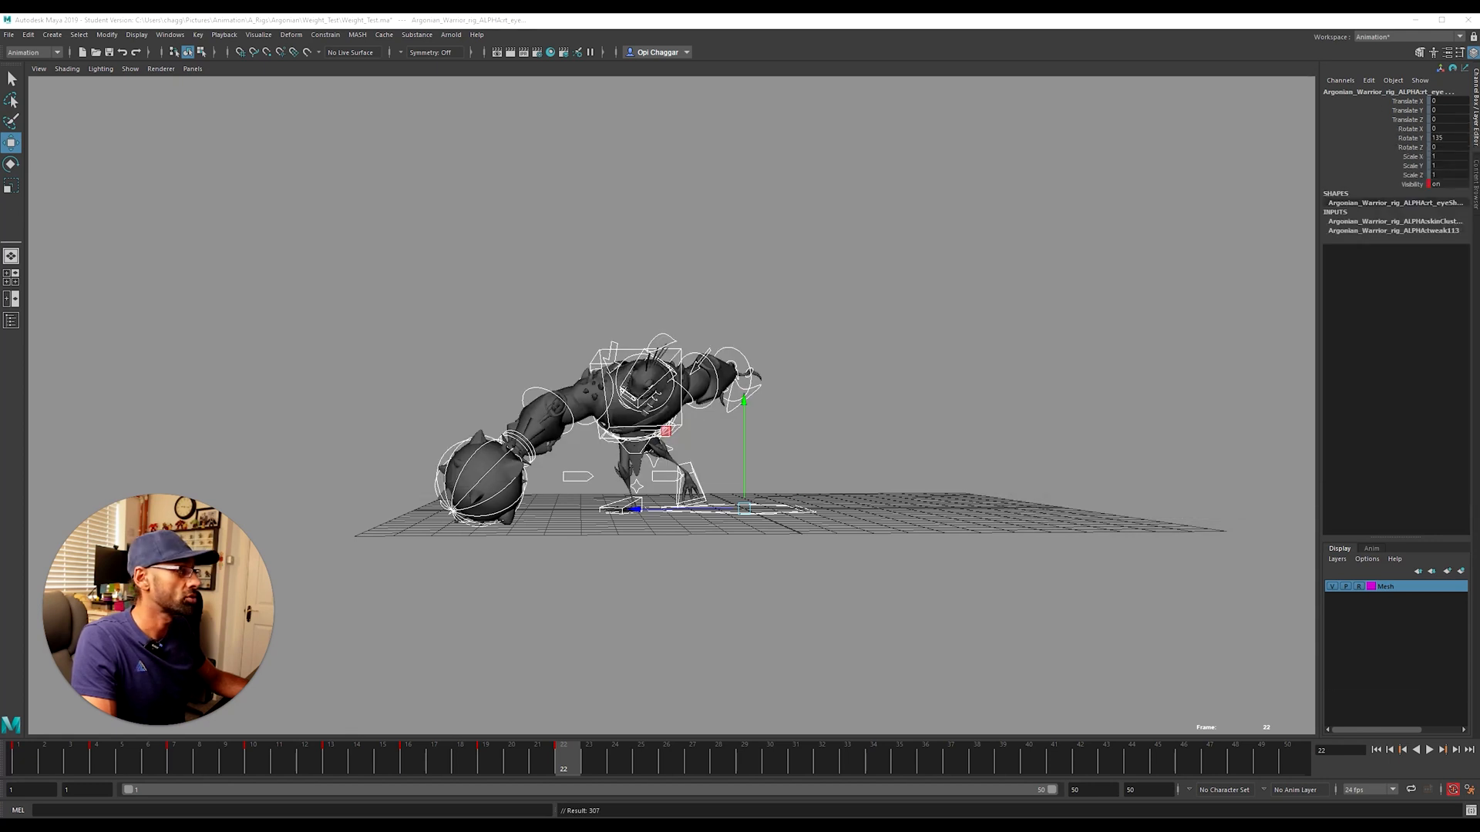
Step: Key the frame 22 pose again at frame 25 and play back the swing
drag(416, 764, 651, 769)
shift+click(564, 767)
key(alt+v)
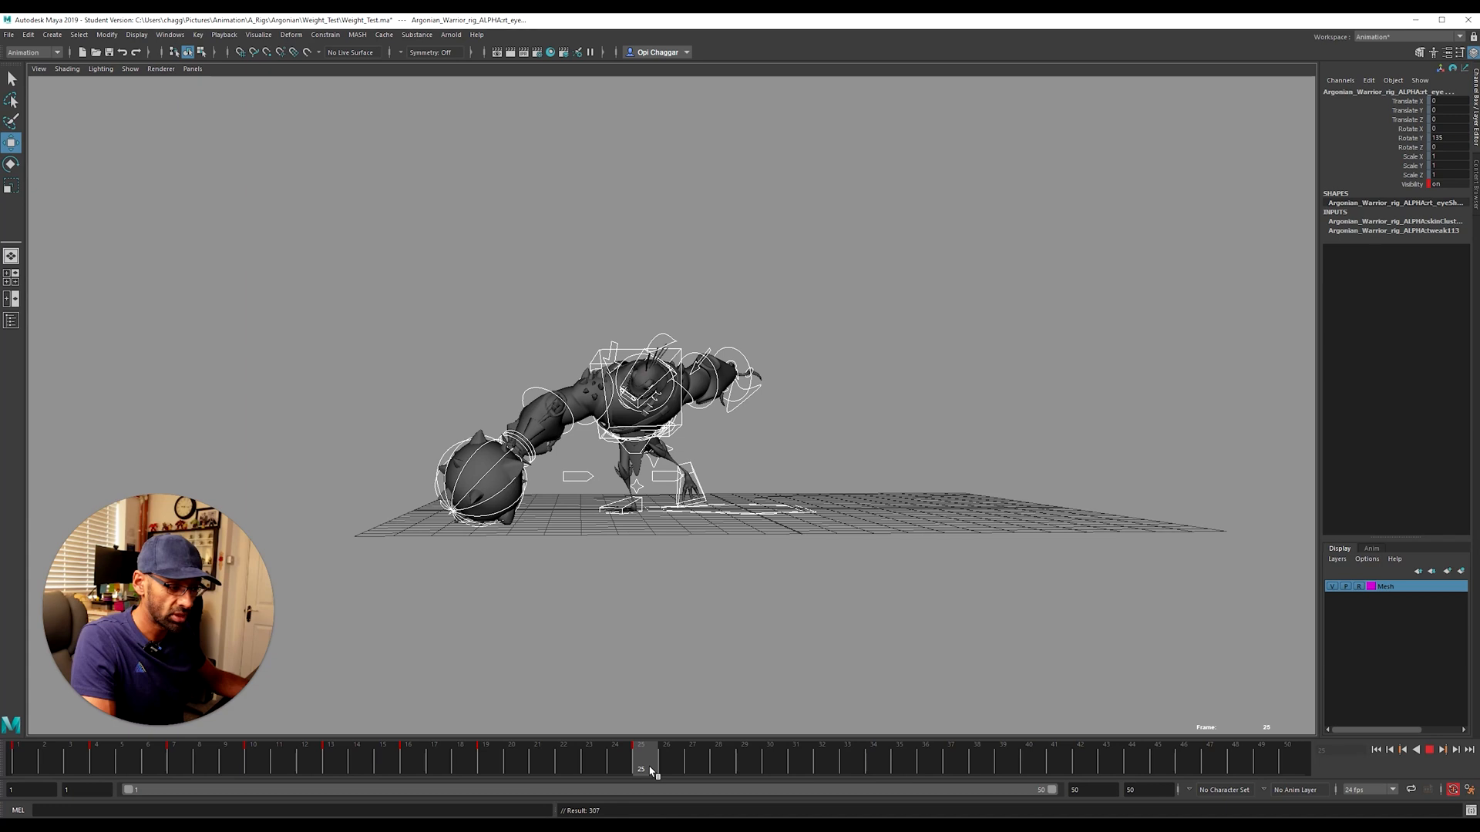
drag(445, 757, 592, 766)
key(alt+v)
key(e)
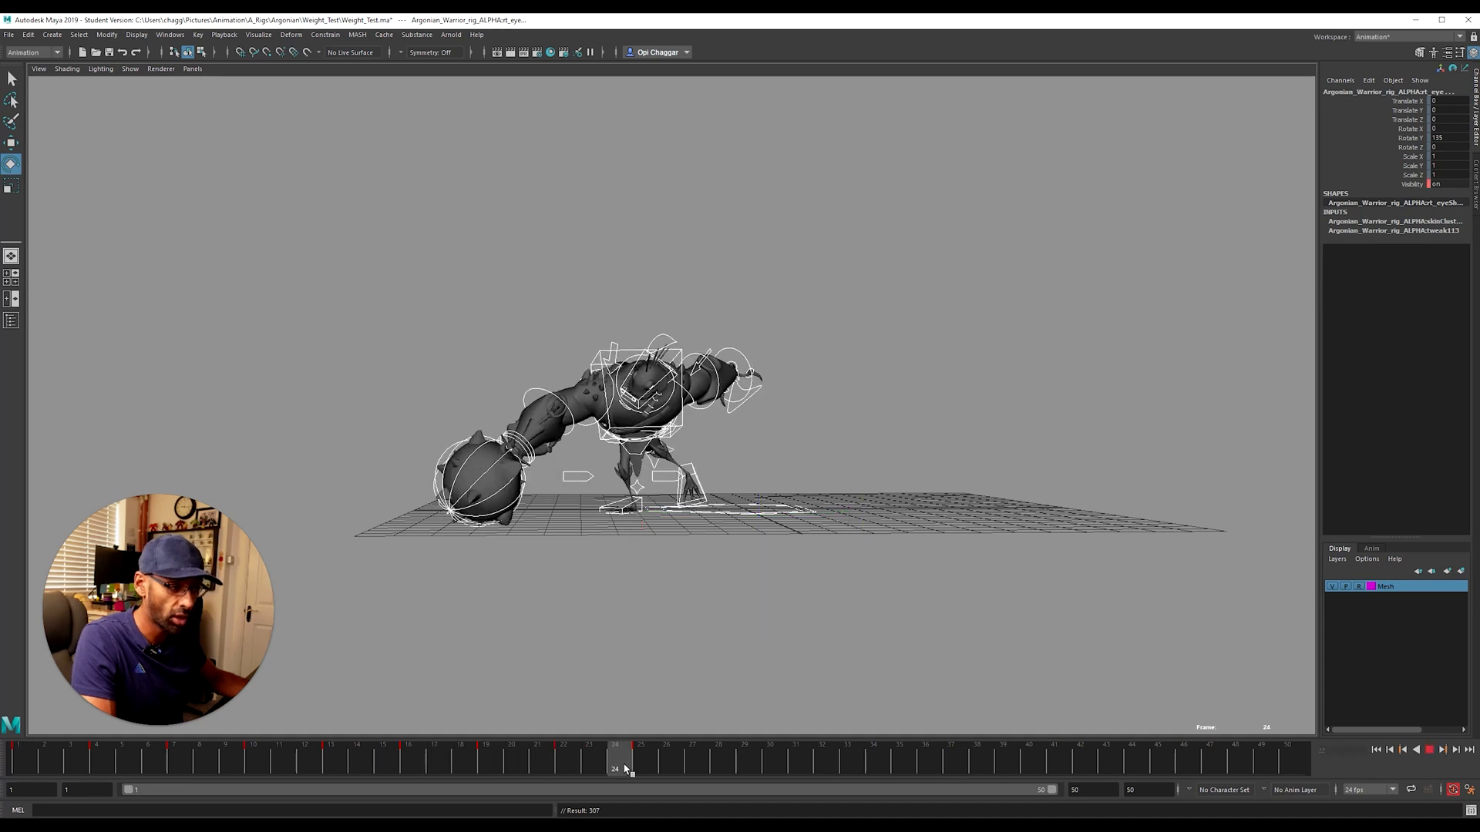
mouse_move(649, 773)
mouse_down()
mouse_move(797, 769)
mouse_move(565, 769)
mouse_move(642, 770)
mouse_up()
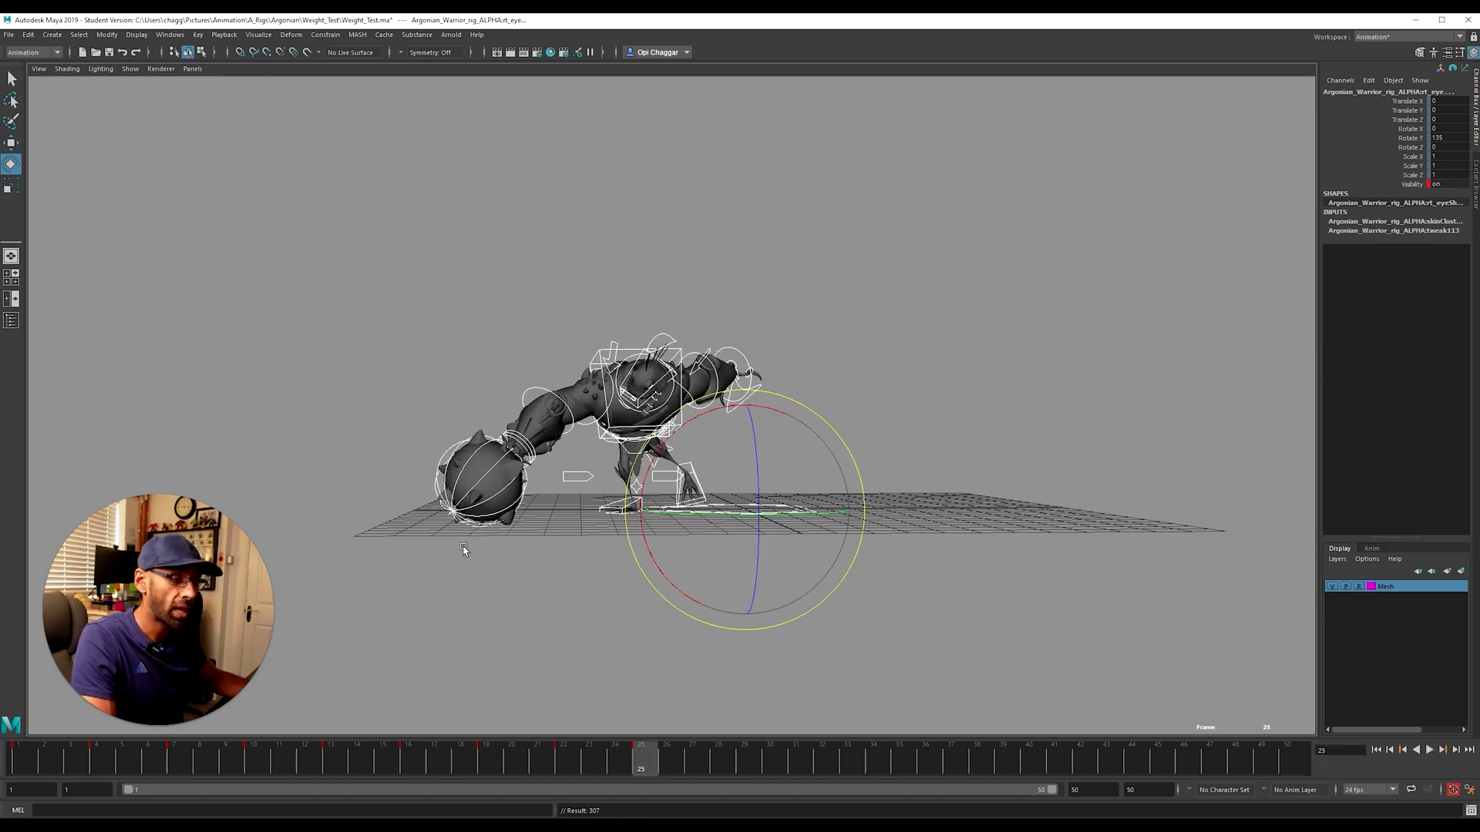
Step: Raise the COG control to Translate Y about 0.03 at frame 25 and scrub the change against the earlier pose
scroll(463, 550, up, 3)
click(603, 482)
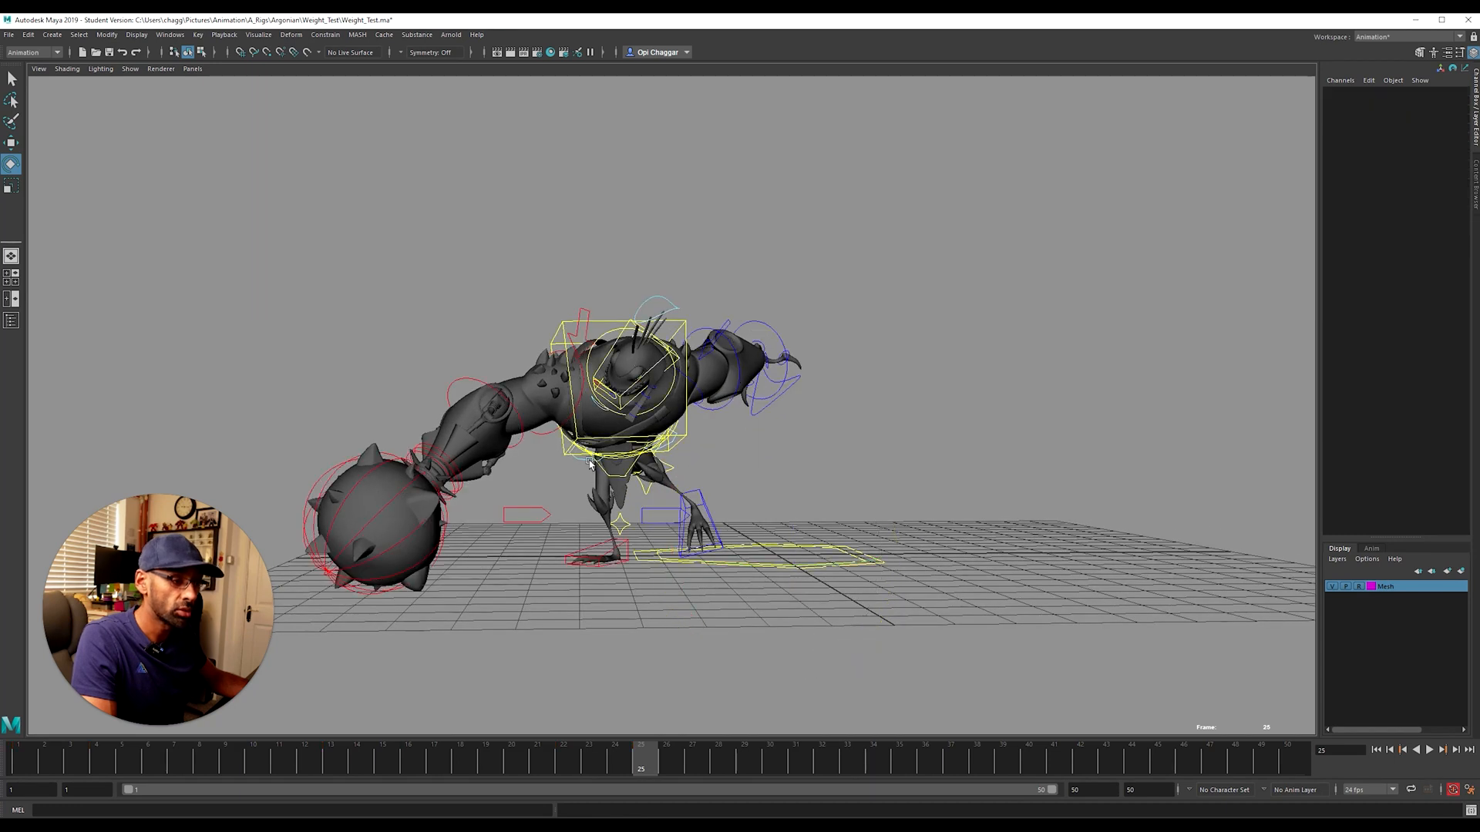
click(591, 464)
key(w)
drag(625, 414, 624, 406)
mouse_move(540, 770)
mouse_down()
mouse_move(720, 766)
mouse_move(390, 773)
mouse_move(494, 731)
mouse_up()
click(639, 754)
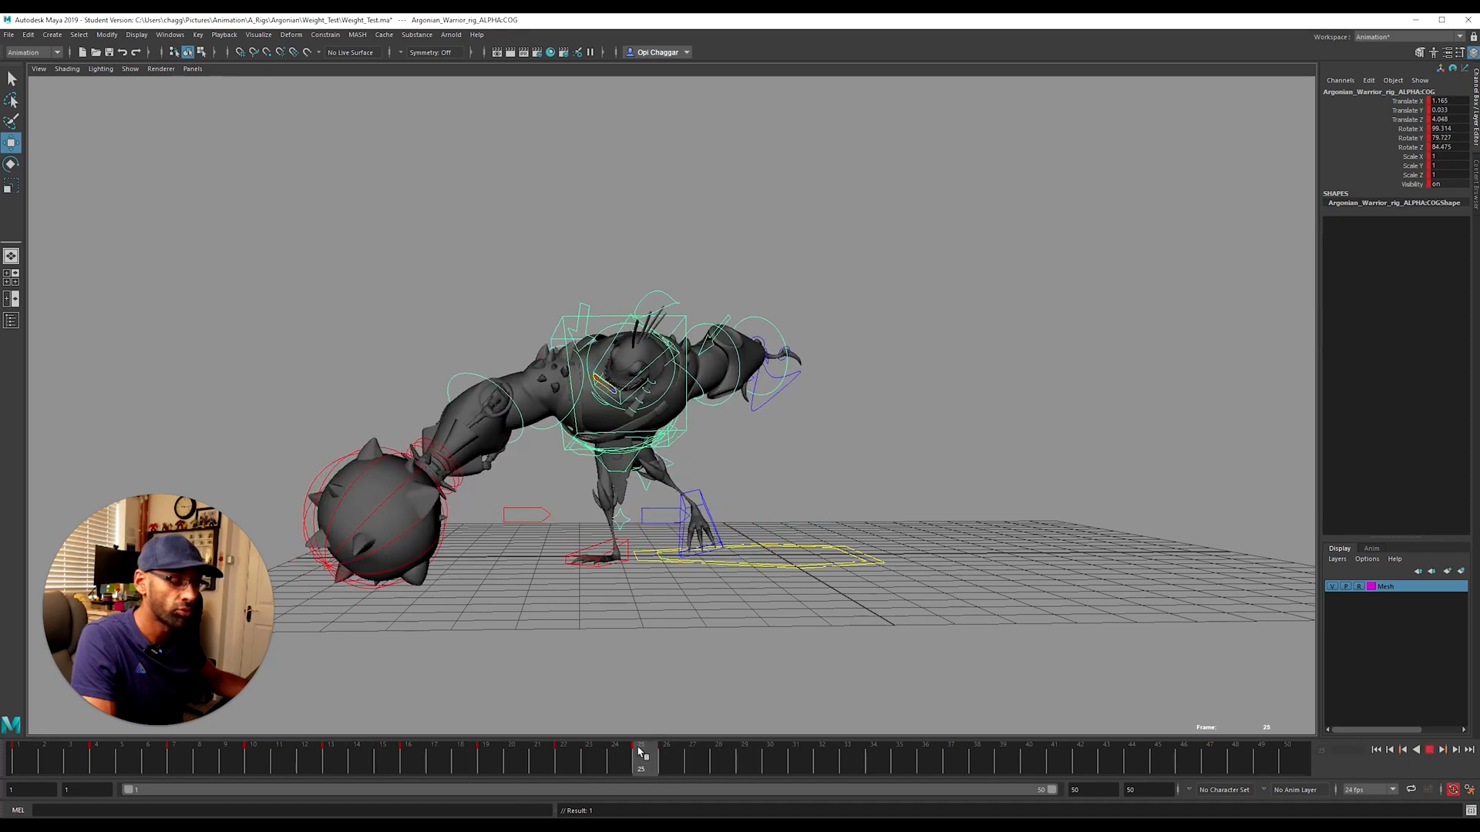
Step: Select and key all the rig controls, and replay and scrub the swing up to frame 26
drag(222, 172, 1022, 669)
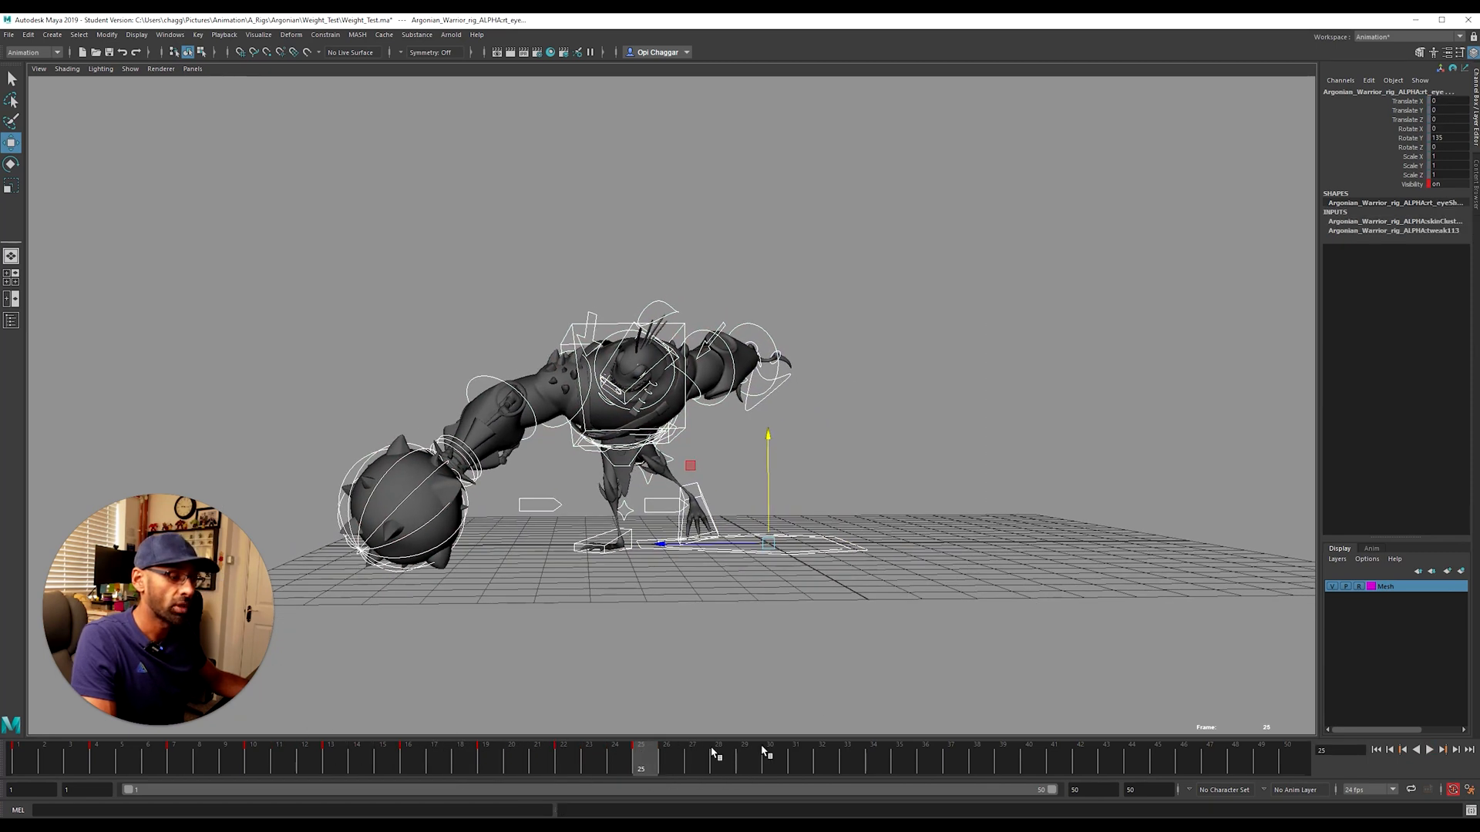
click(569, 758)
key(s)
key(e)
key(w)
drag(579, 763, 646, 773)
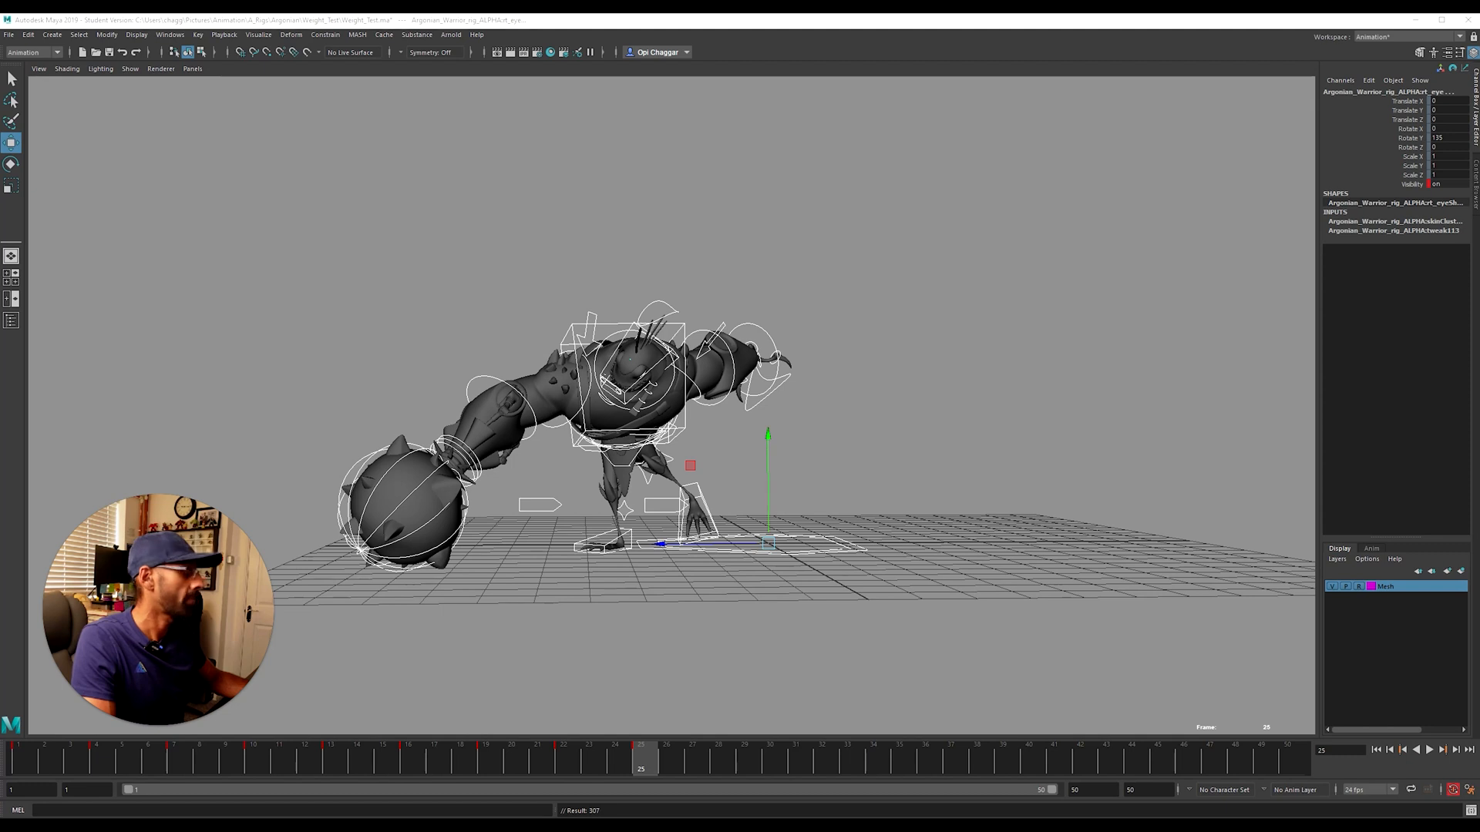
key(alt+v)
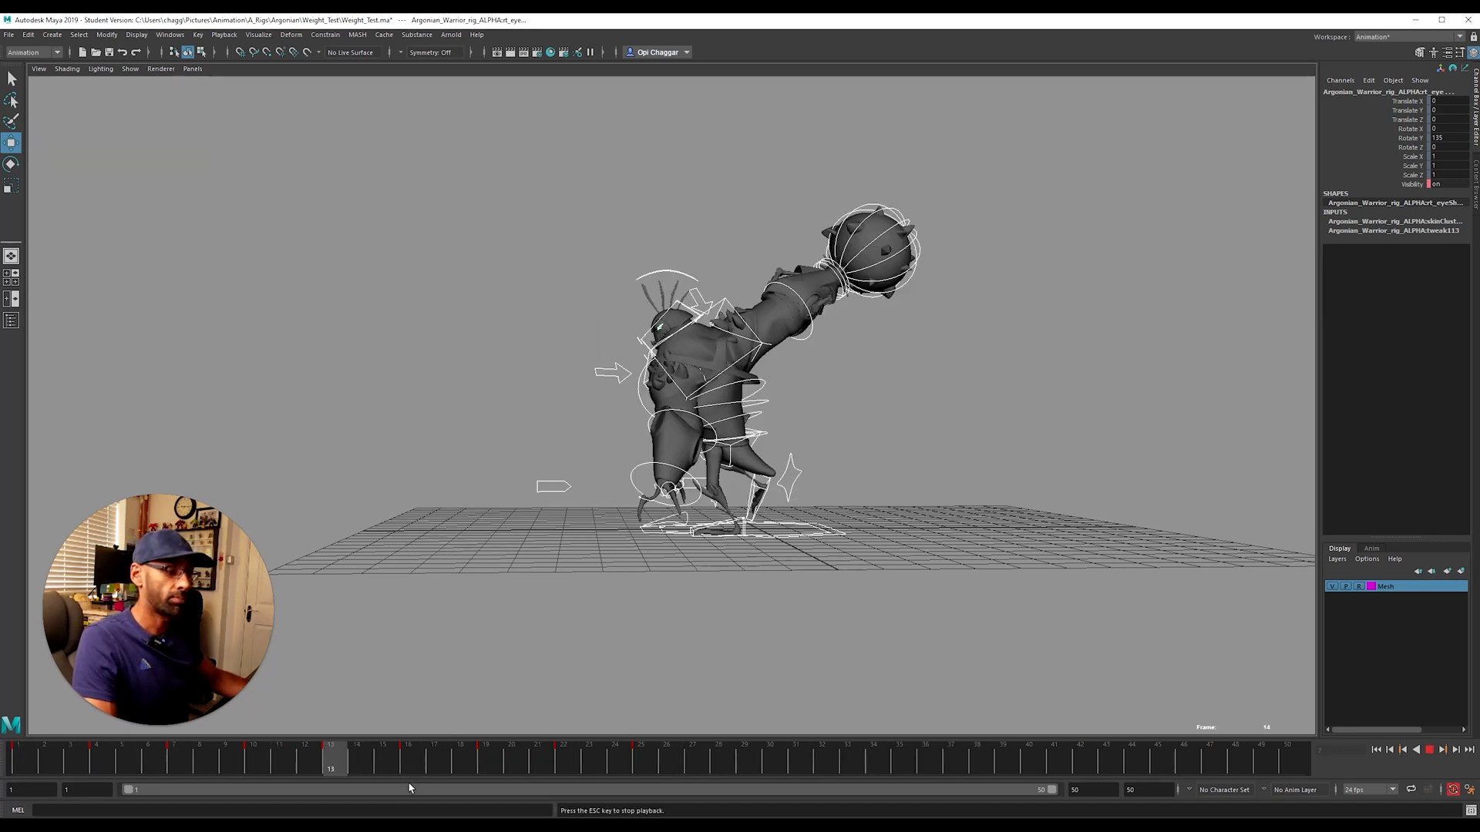
drag(467, 771, 670, 775)
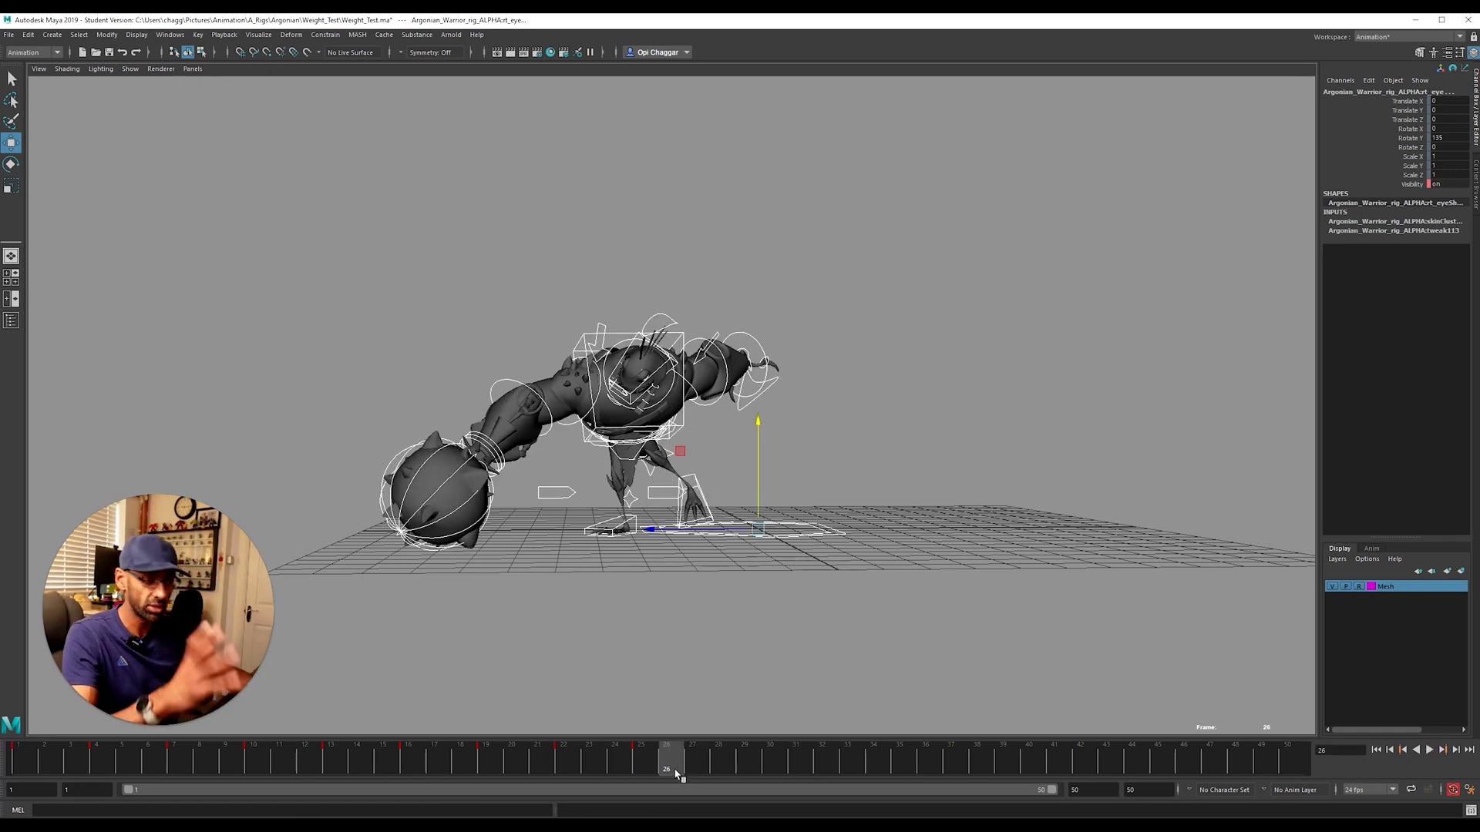
Step: Scrub and play through the existing animation from frame 1 to review the character's movement
mouse_move(509, 770)
mouse_down()
mouse_move(644, 771)
mouse_move(678, 786)
mouse_up()
drag(361, 771, 681, 781)
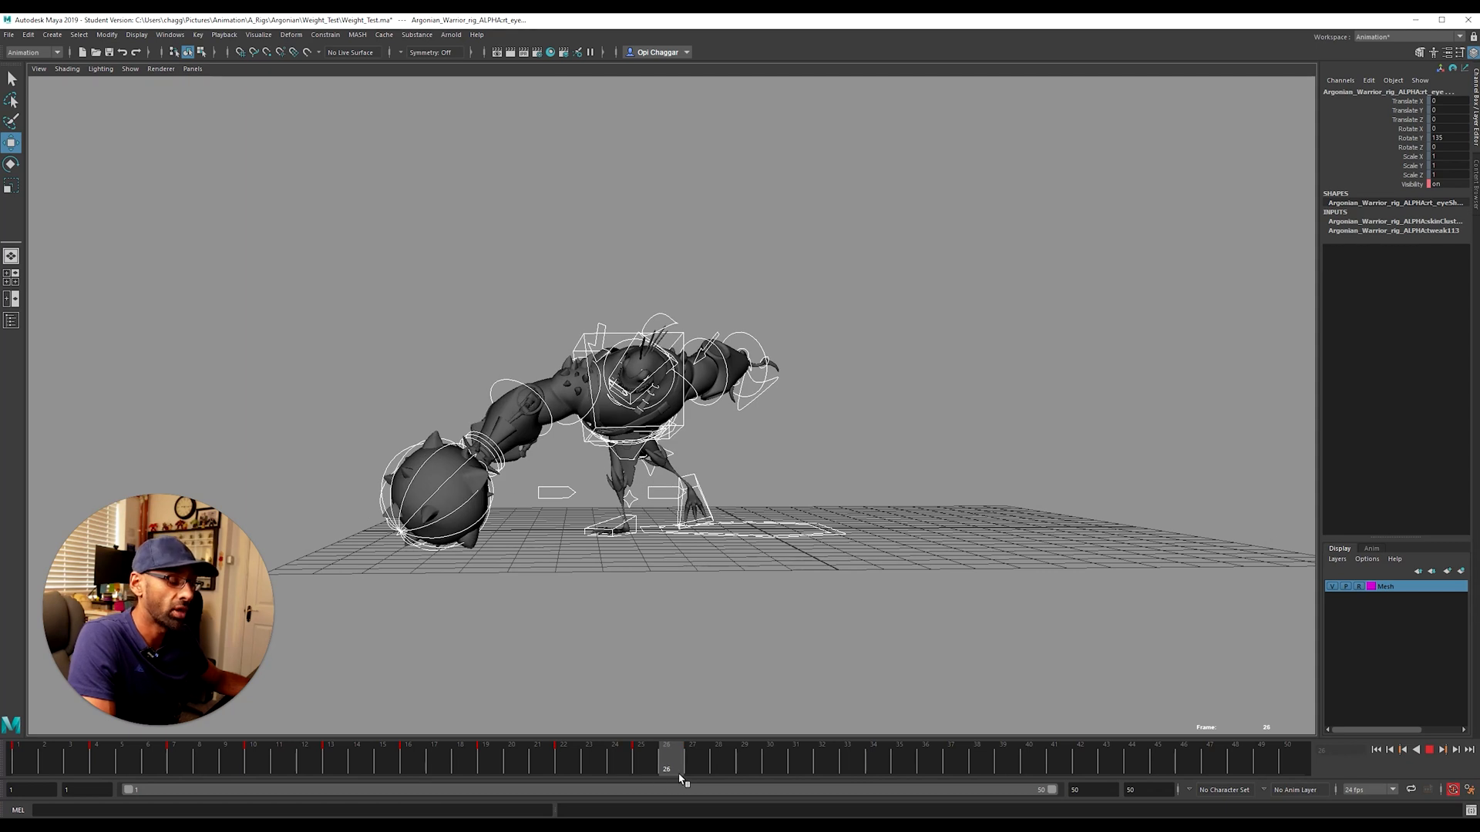
click(17, 767)
drag(43, 763, 740, 755)
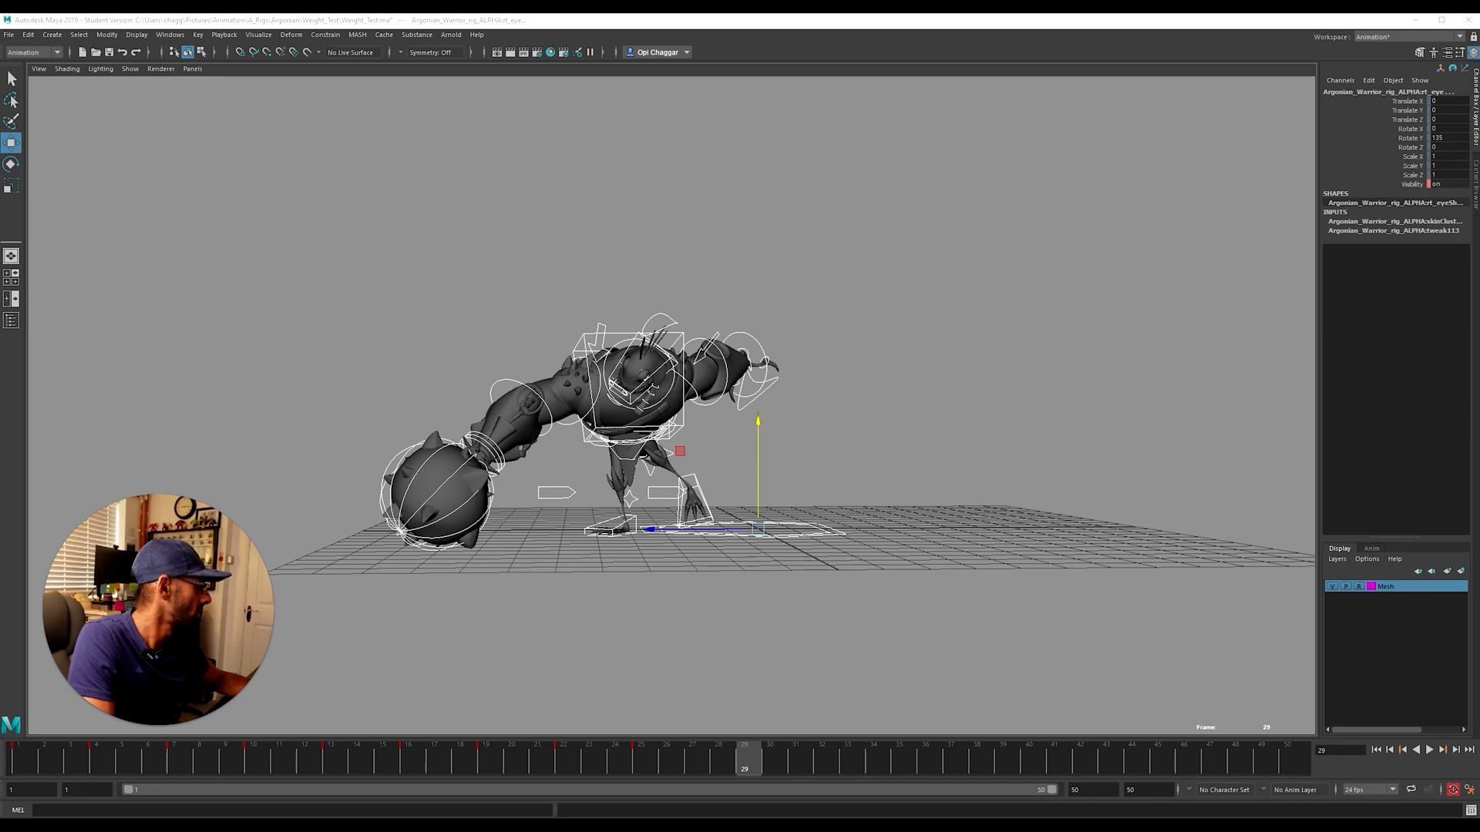
Step: At frame 28, set Rotate X and Translate Y of the right leg control to 0
mouse_move(436, 759)
mouse_down()
mouse_move(590, 766)
mouse_move(354, 759)
mouse_move(715, 773)
mouse_up()
scroll(728, 570, up, 3)
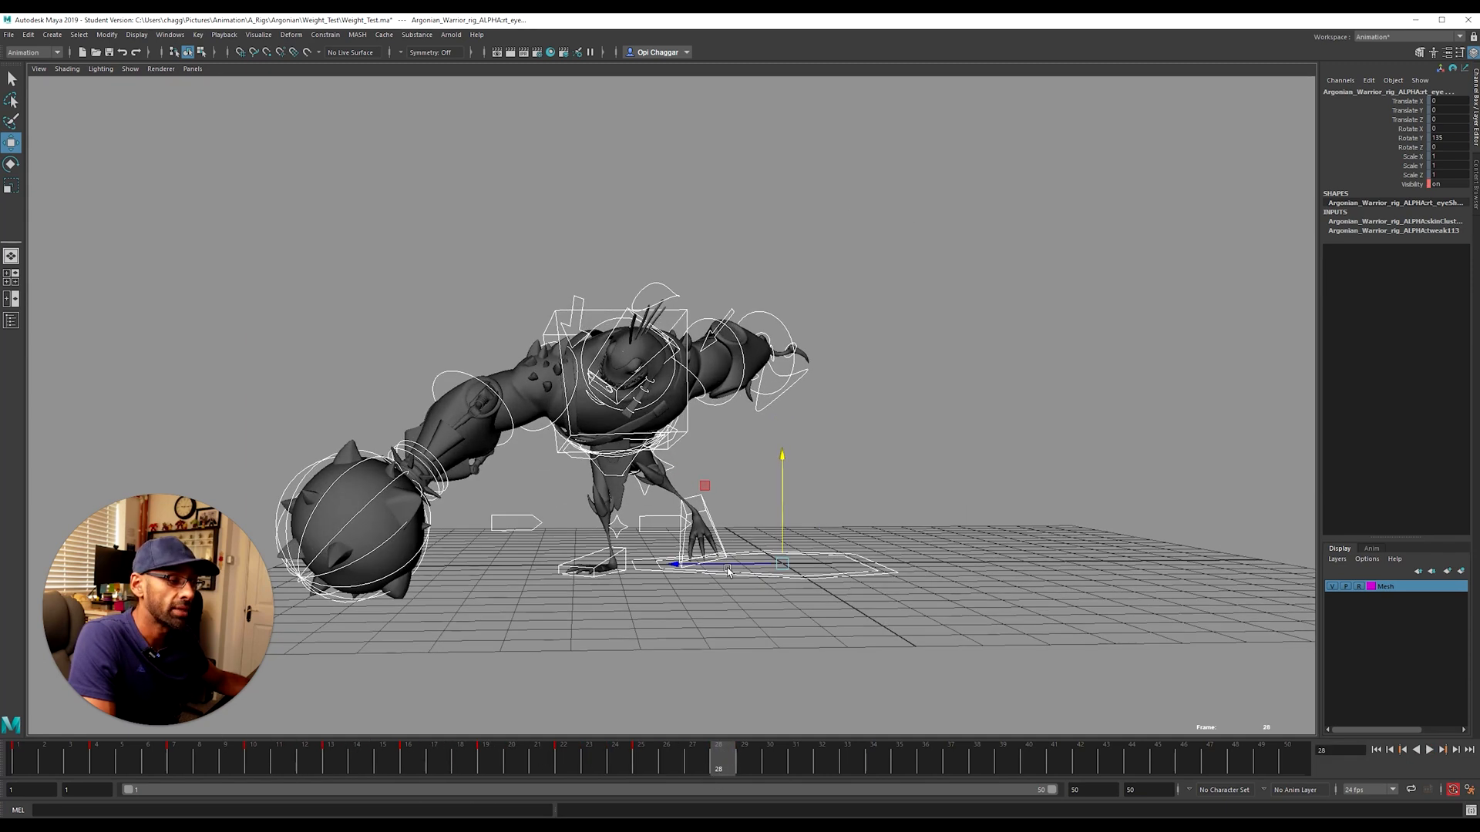
click(747, 564)
alt+drag(736, 559, 736, 552)
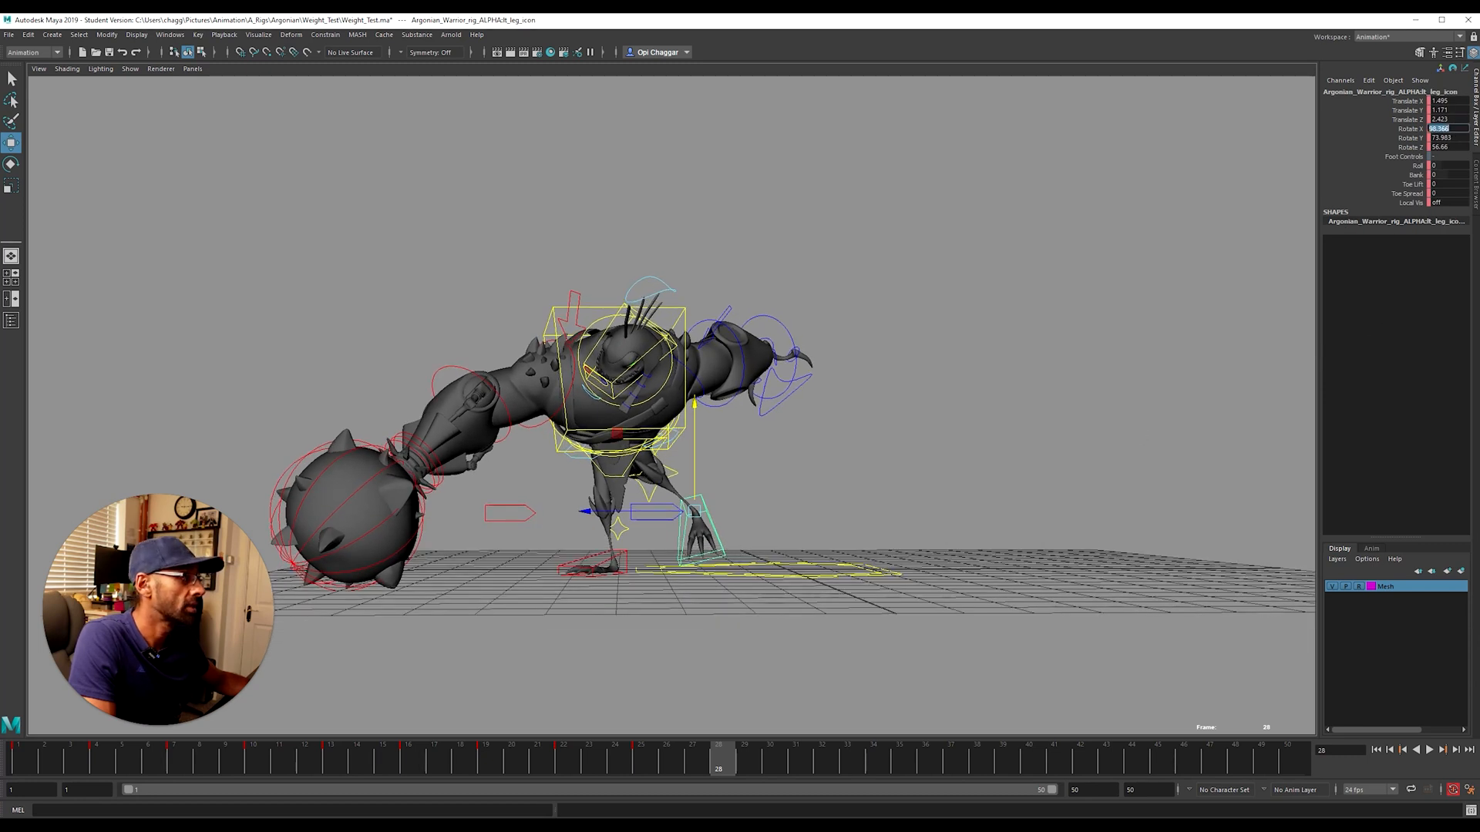
text(0)
key(Return)
click(1441, 111)
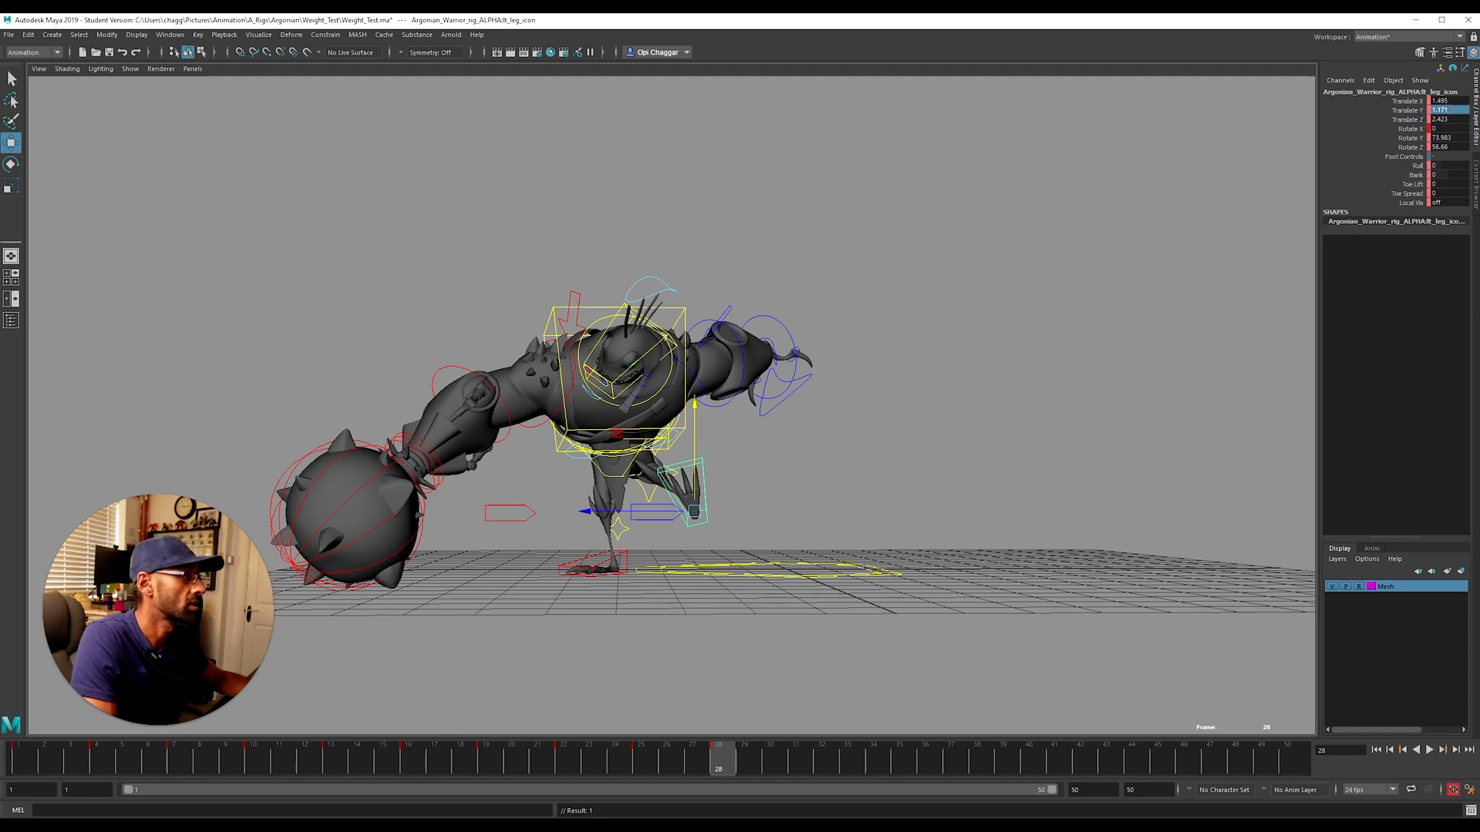
text(0)
key(Return)
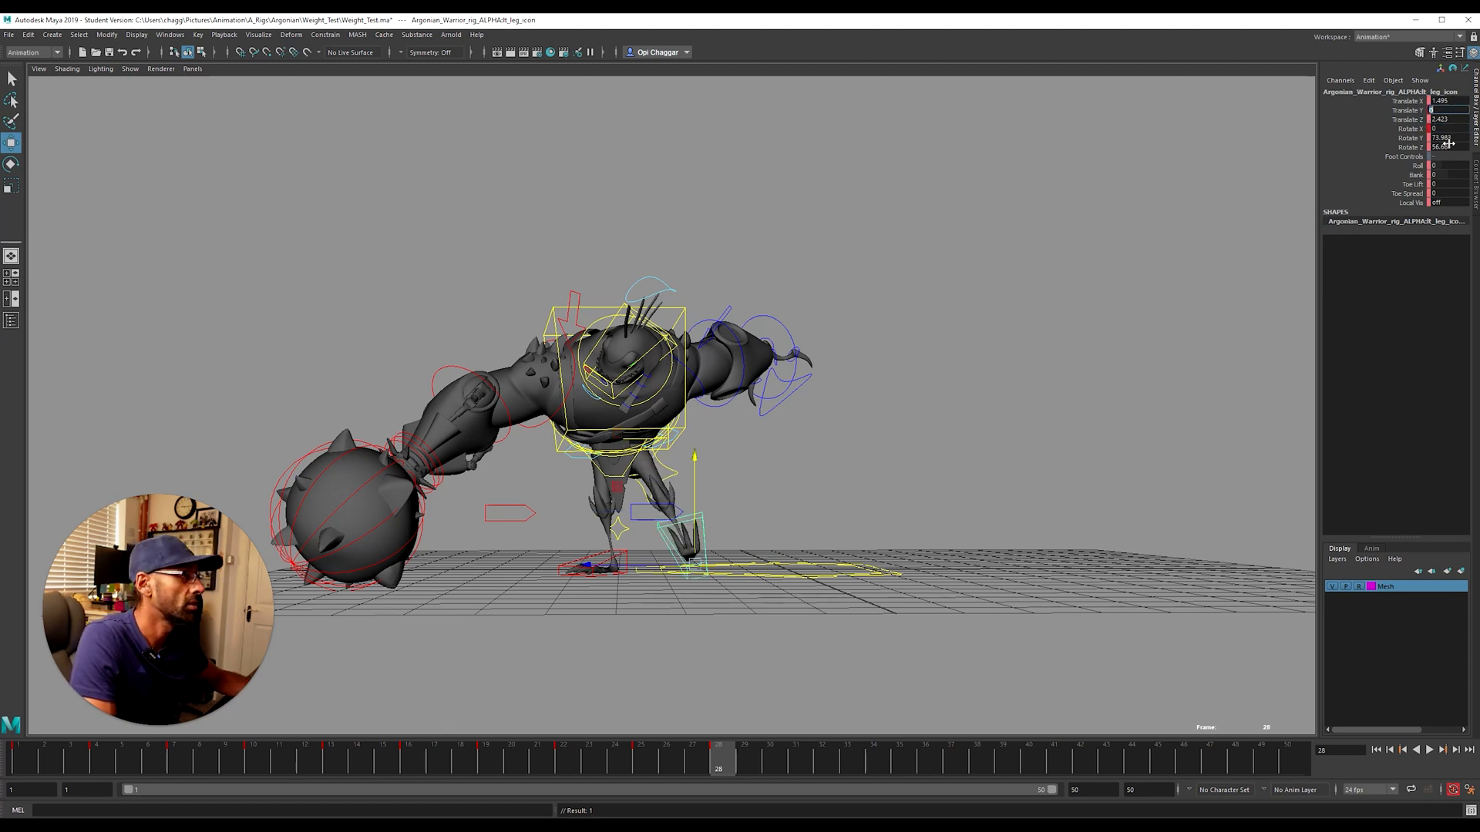
Step: Set Rotate Y and Rotate Z of the right leg control to 0
text(0)
key(Return)
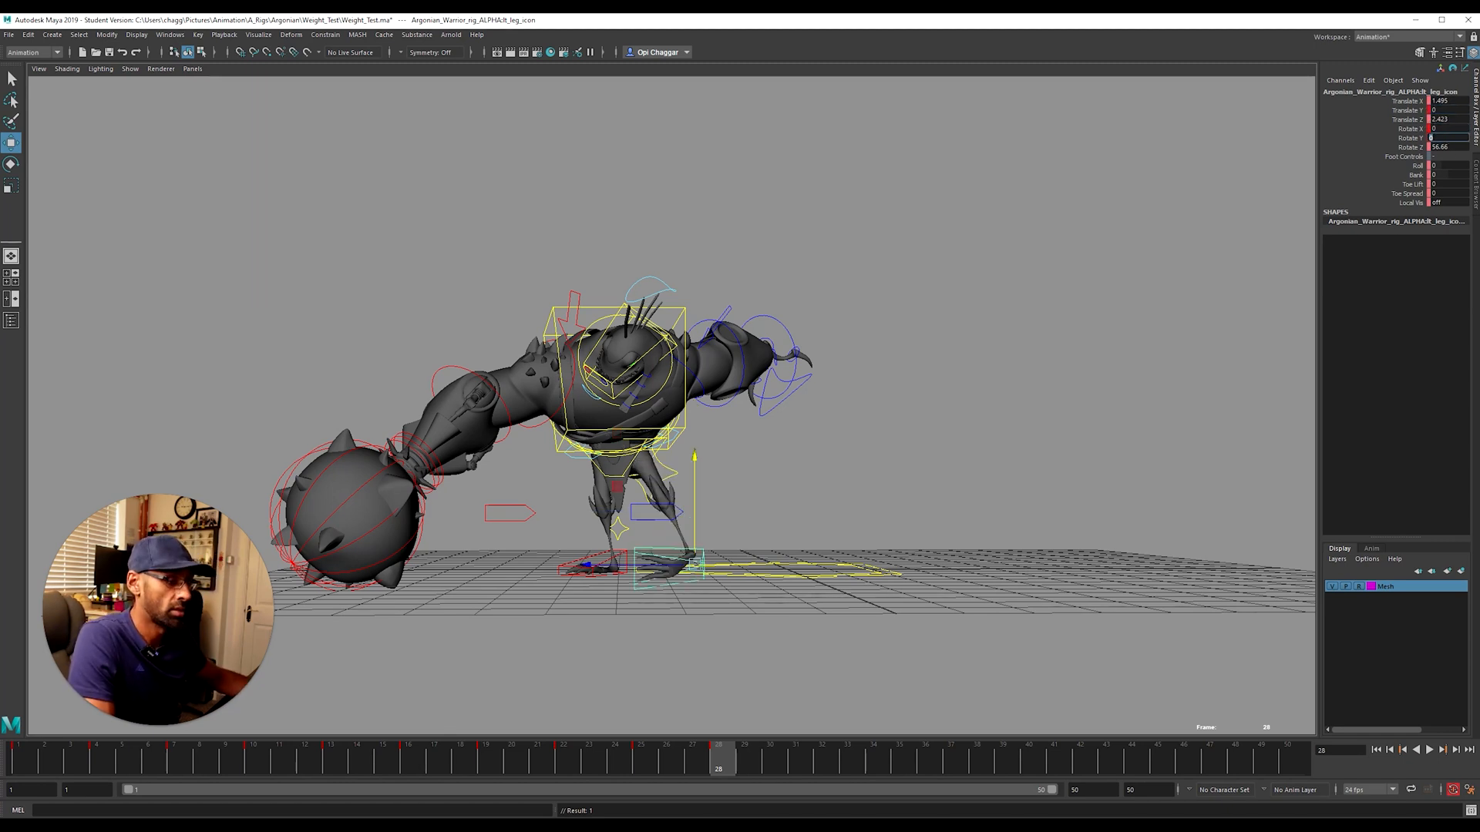
text(0)
key(Return)
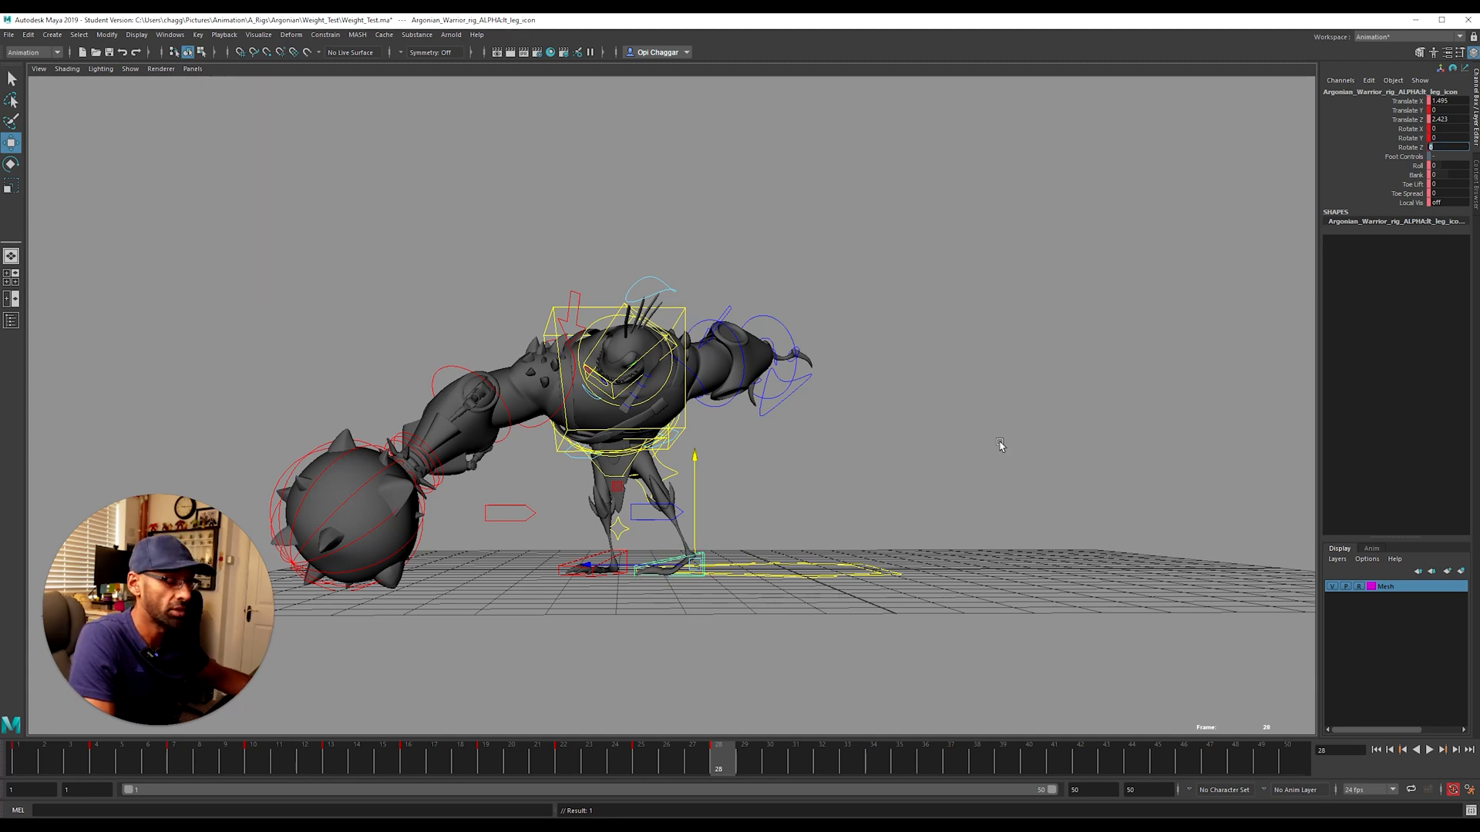
Step: Turn the right foot control to face forward, at about 91 in Rotate Y
alt+drag(485, 628, 496, 641)
alt+right_drag(496, 641, 655, 655)
alt+drag(655, 655, 663, 686)
alt+middle_drag(663, 686, 686, 544)
key(e)
drag(709, 549, 788, 538)
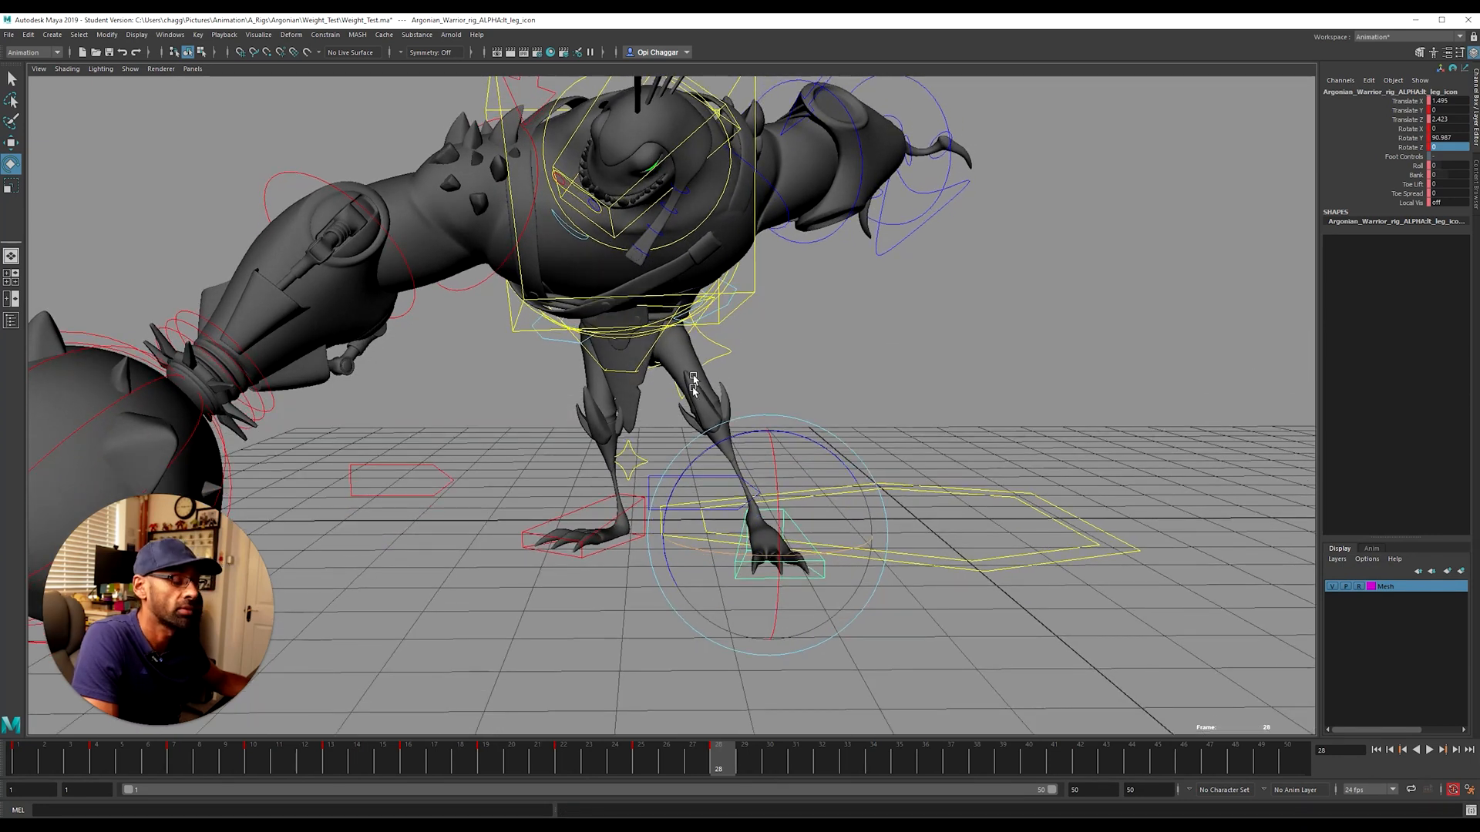
Step: Move the COG control to about 0.01 in Translate Y and 3.8 in Translate Z, and scrub to check the pose
click(587, 346)
alt+drag(606, 399, 611, 373)
key(w)
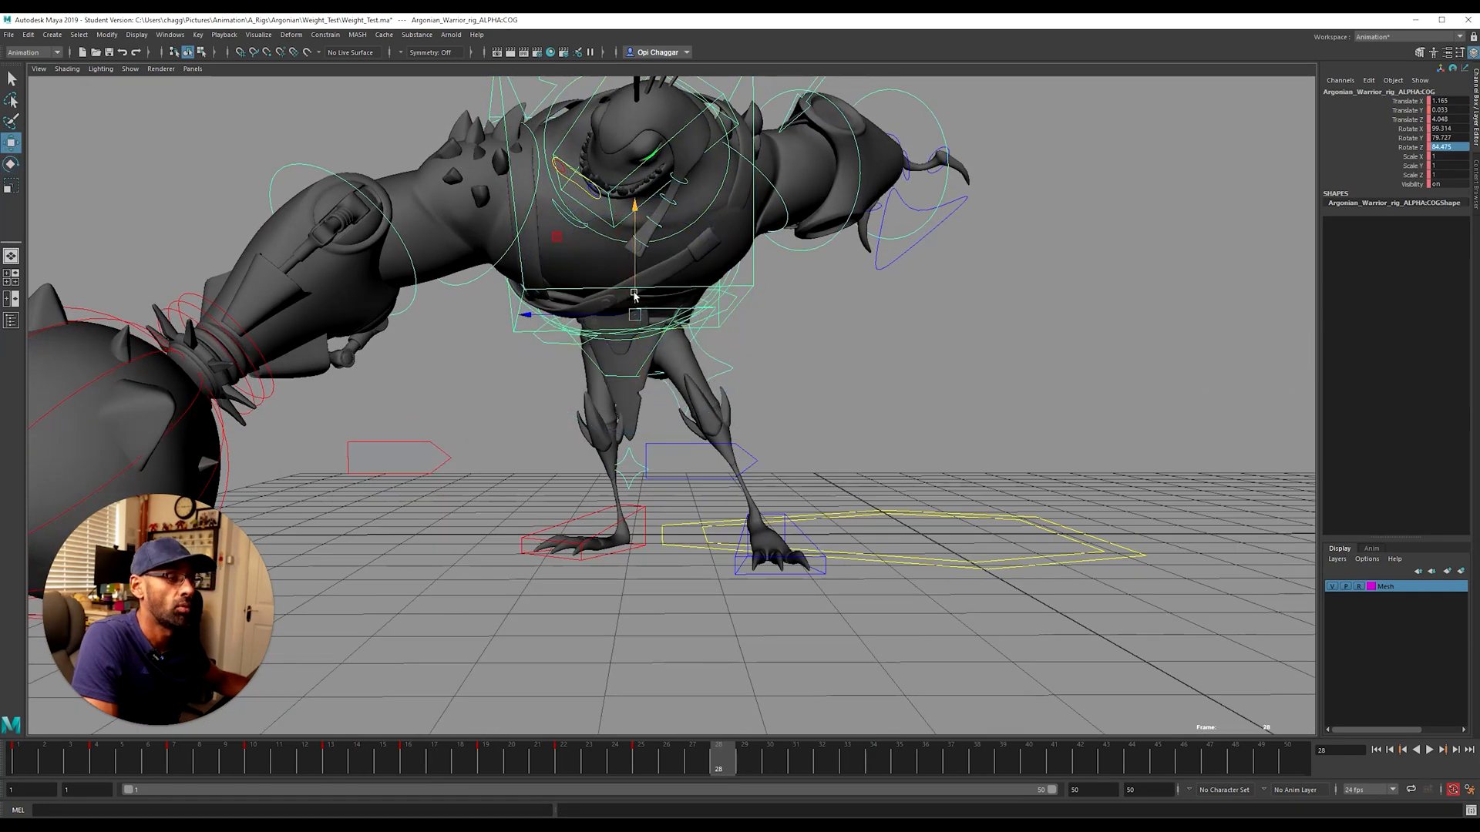
mouse_move(635, 291)
mouse_down()
mouse_move(603, 315)
mouse_move(652, 284)
mouse_up()
scroll(655, 412, down, 3)
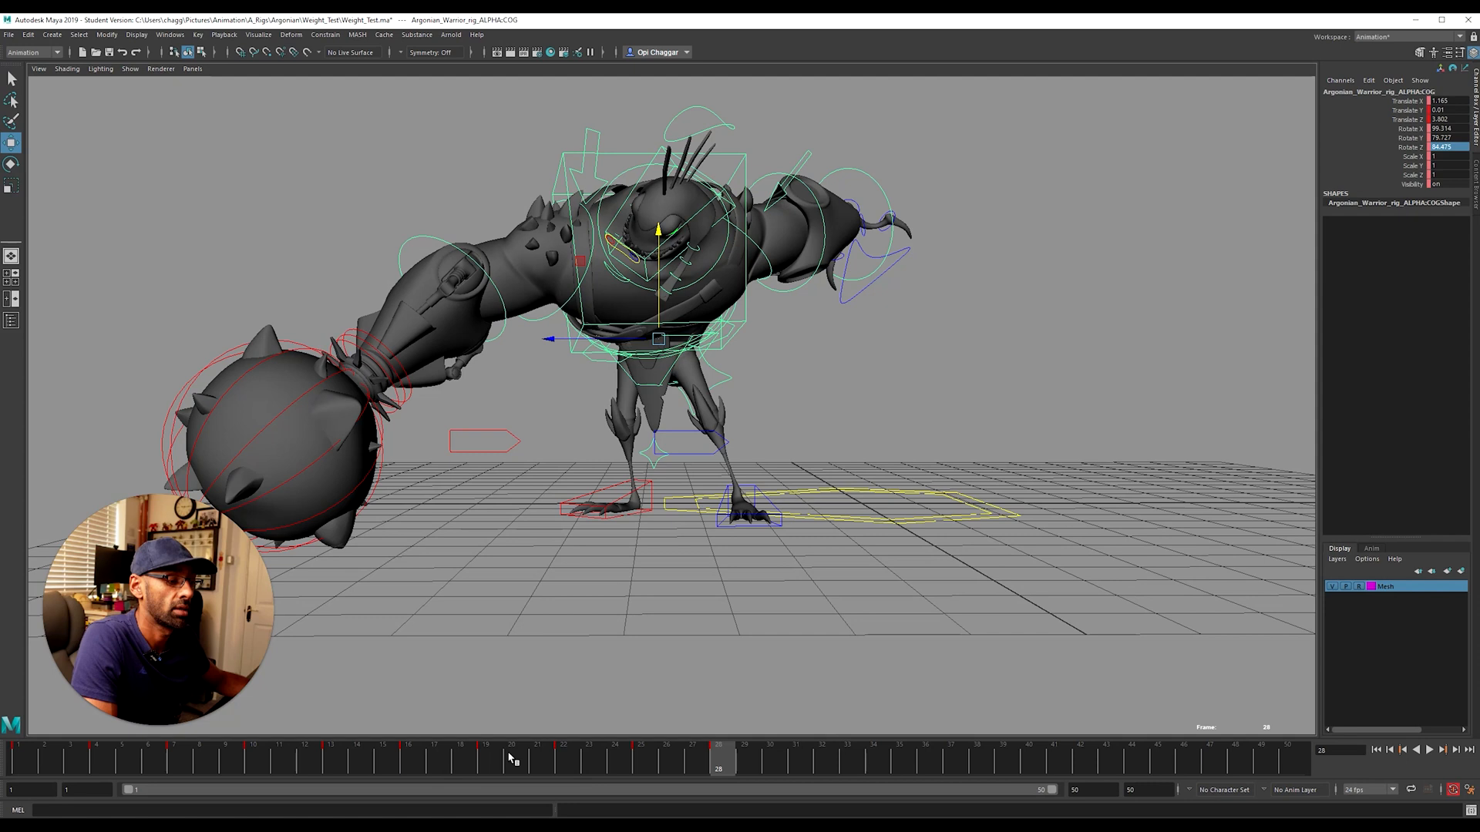
drag(509, 754, 718, 763)
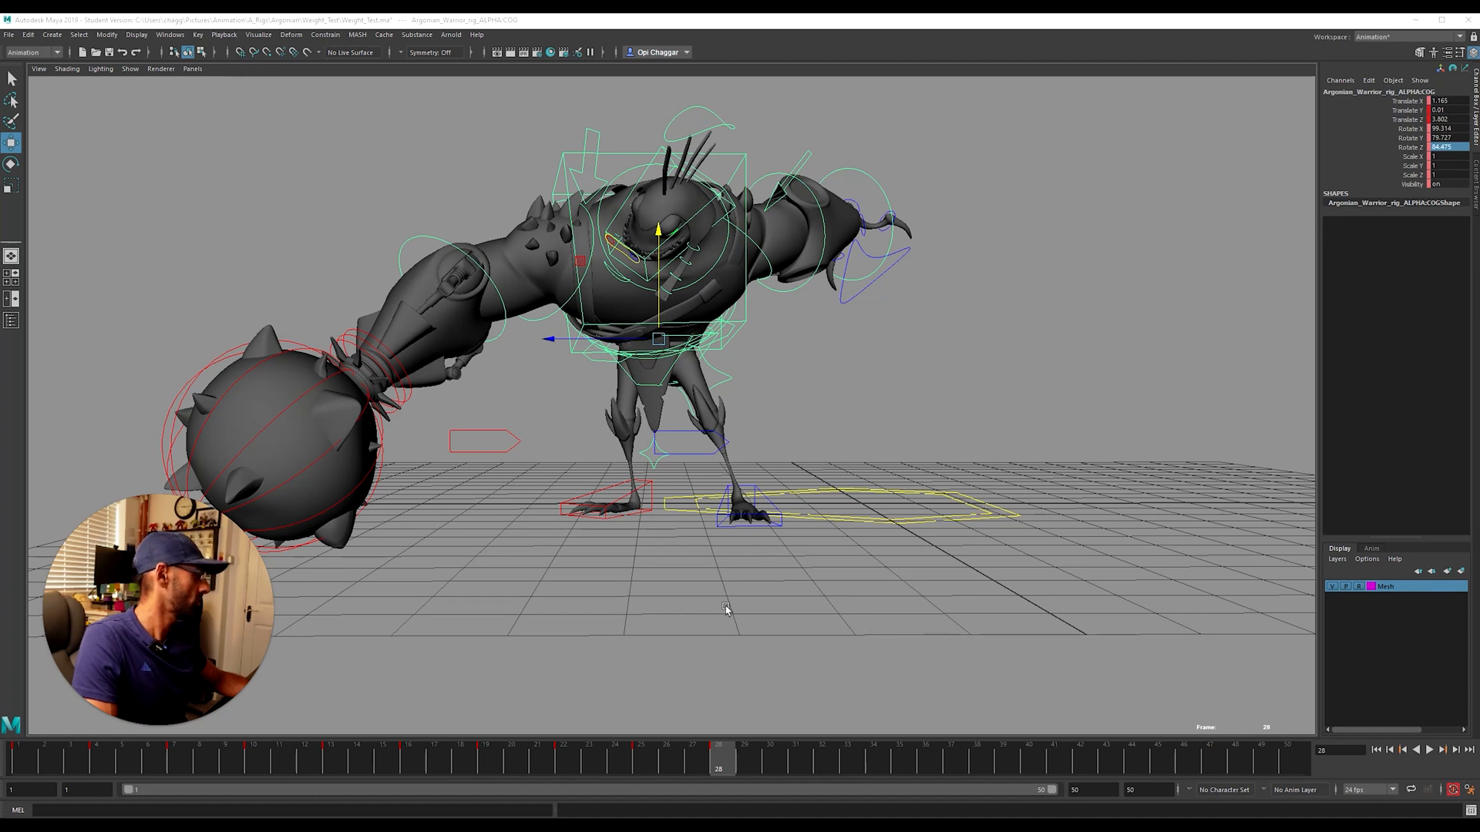
drag(501, 768, 718, 768)
Step: From a side view, rotate the COG control to about 97.7 in Rotate X
alt+drag(748, 403, 551, 431)
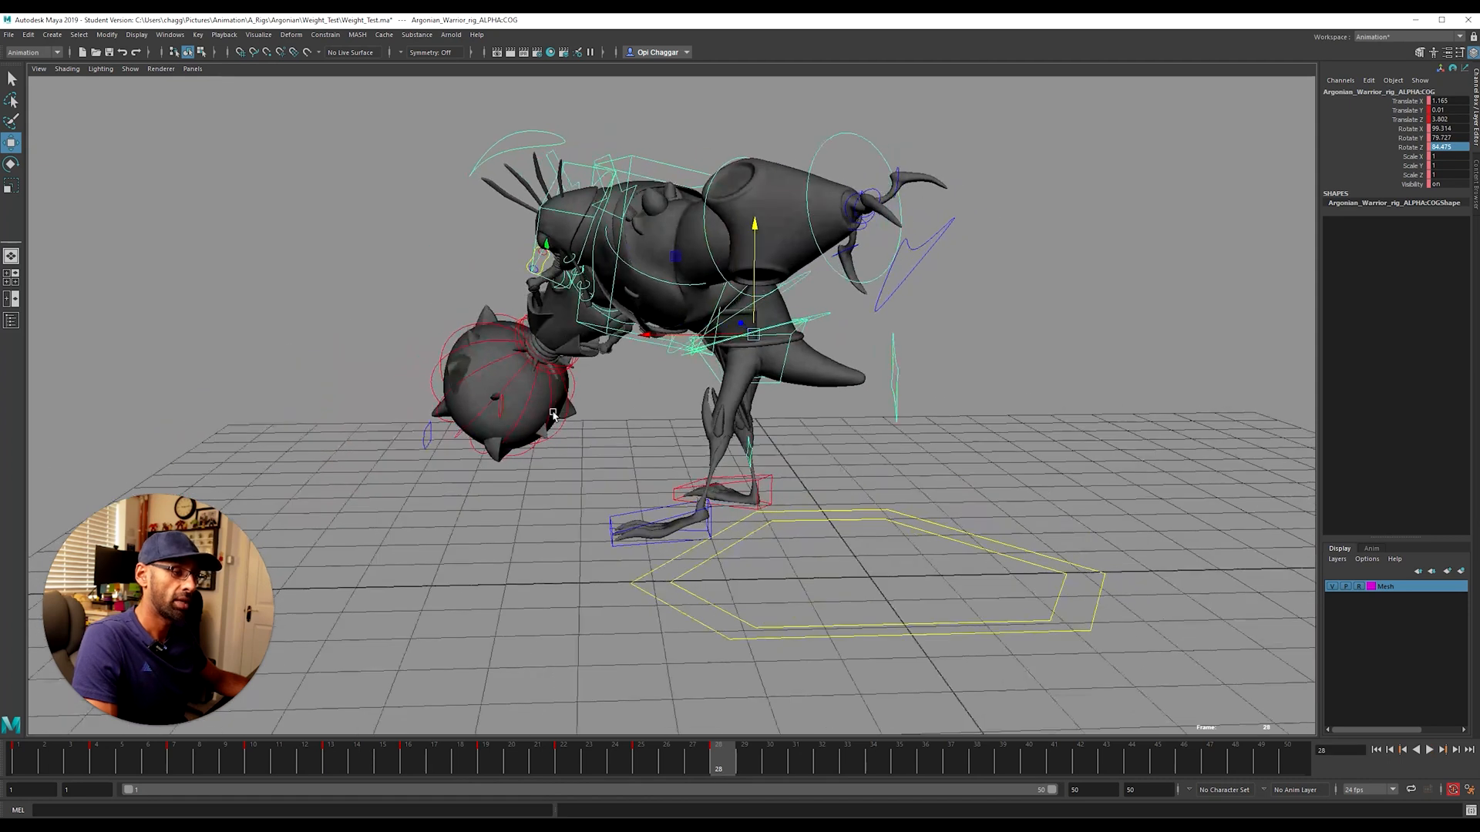
alt+right_drag(655, 424, 876, 366)
alt+right_drag(954, 302, 887, 309)
alt+middle_drag(887, 309, 877, 417)
key(e)
drag(762, 320, 860, 330)
click(1100, 432)
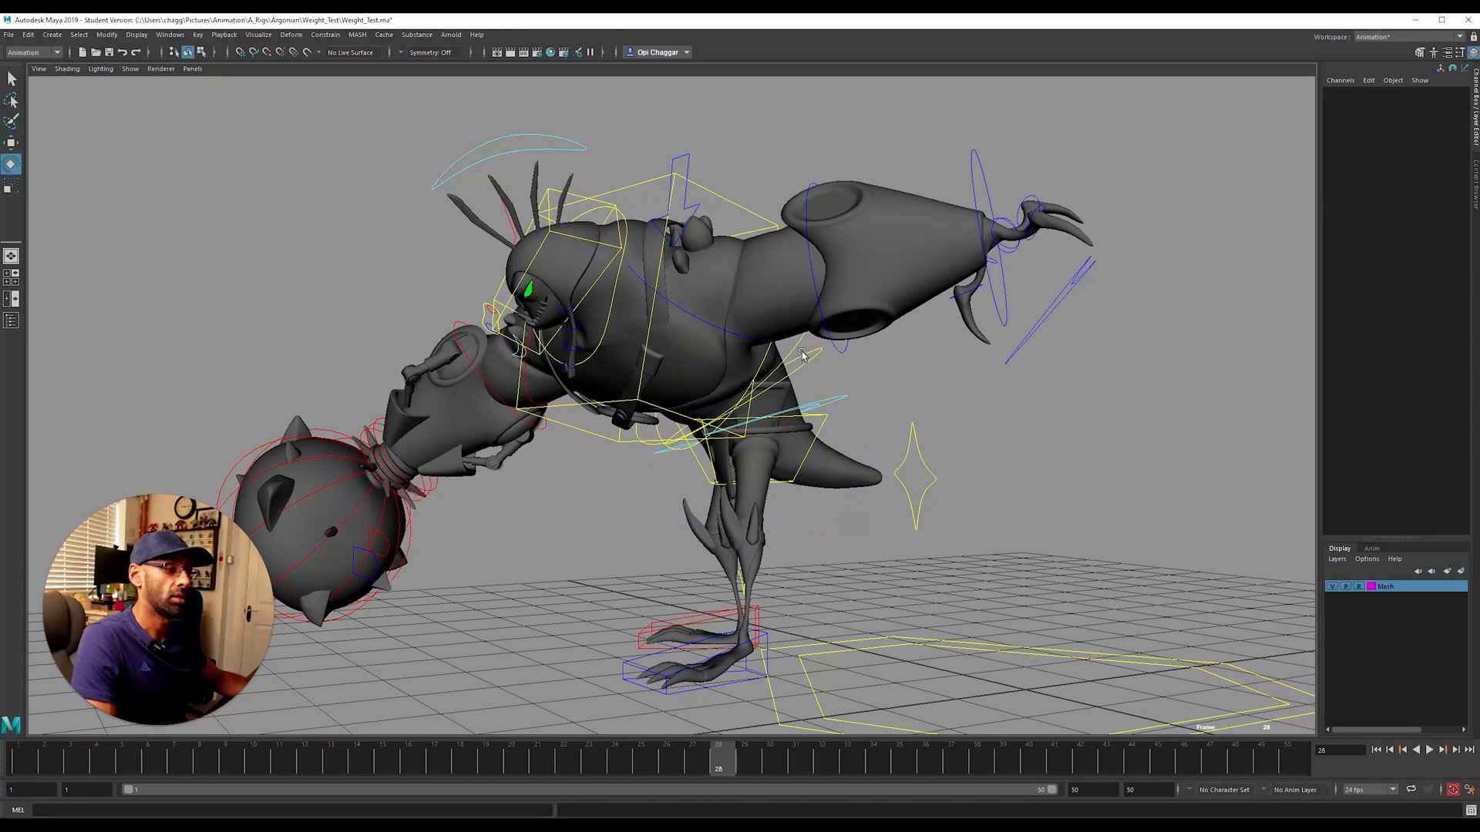
Step: Rotate the lower spine control, and rotate the upper spine control to about 8.1, 1.6 and -12.5 in X, Y and Z
click(802, 354)
drag(659, 336, 658, 332)
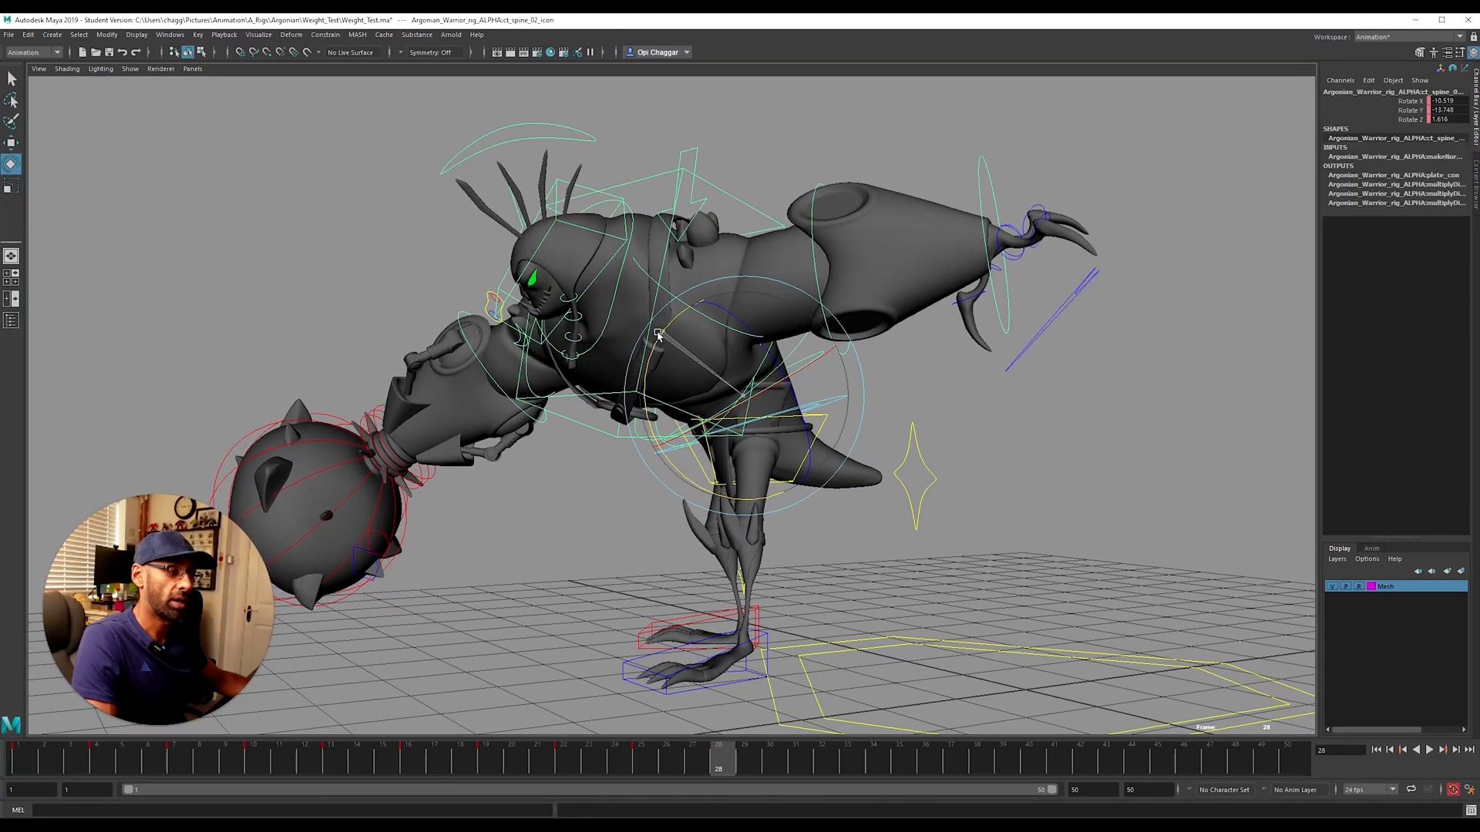
click(763, 186)
click(682, 232)
drag(603, 251, 598, 271)
alt+right_drag(689, 328, 605, 361)
alt+drag(605, 361, 618, 353)
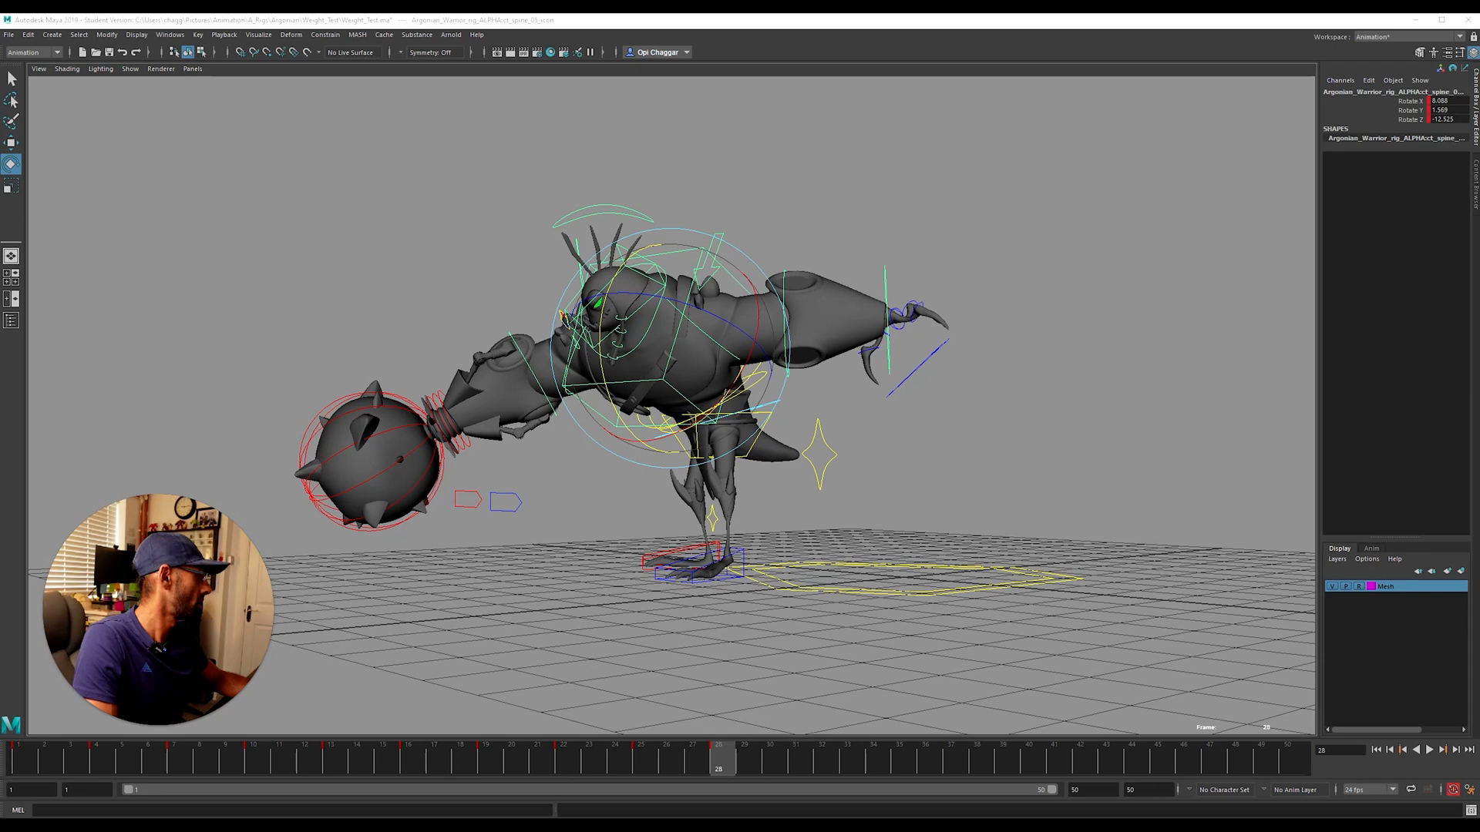
Step: Rotate the right shoulder control to about -11.1, 37.2 and -22.7 in X, Y and Z
alt+drag(671, 327, 808, 389)
click(736, 246)
click(1404, 147)
drag(736, 419, 703, 421)
drag(780, 358, 782, 337)
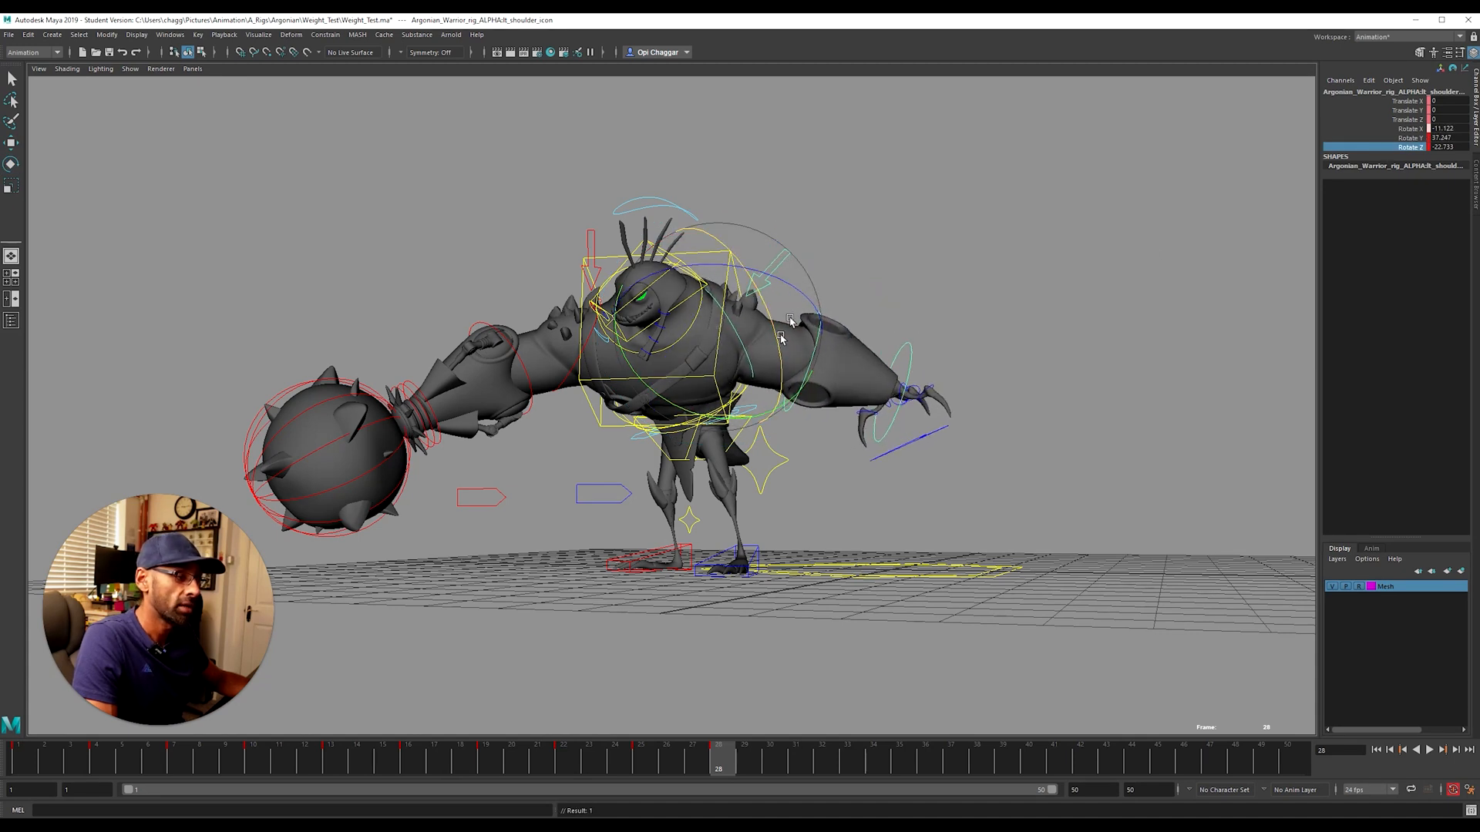
click(755, 351)
click(718, 353)
drag(730, 422, 686, 438)
key(ctrl+z)
Step: Rotate the right upper arm control to adjust how the free arm hangs at frame 28
alt+drag(914, 305, 936, 277)
click(753, 366)
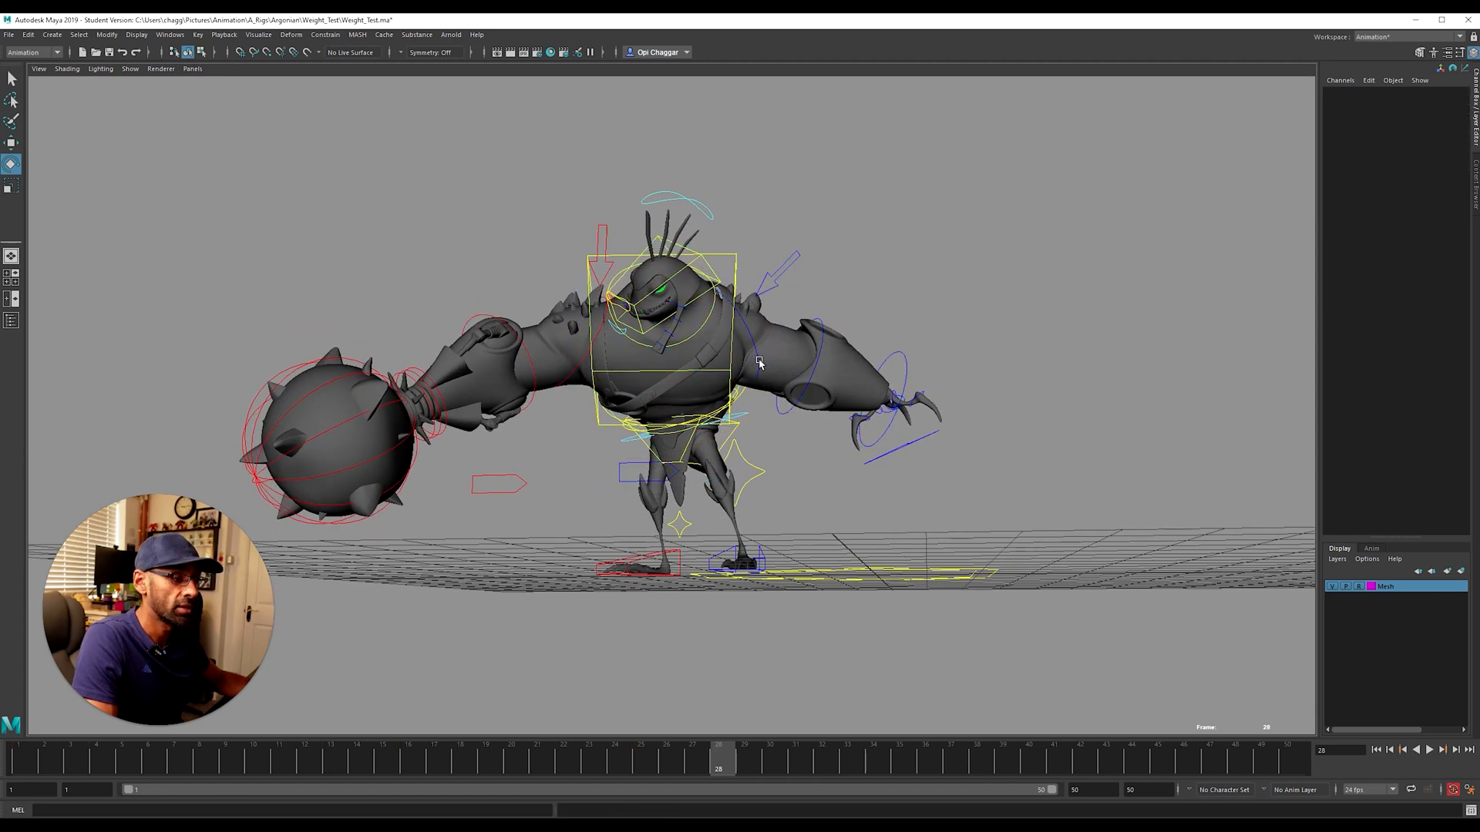
click(759, 363)
drag(1396, 120, 1397, 110)
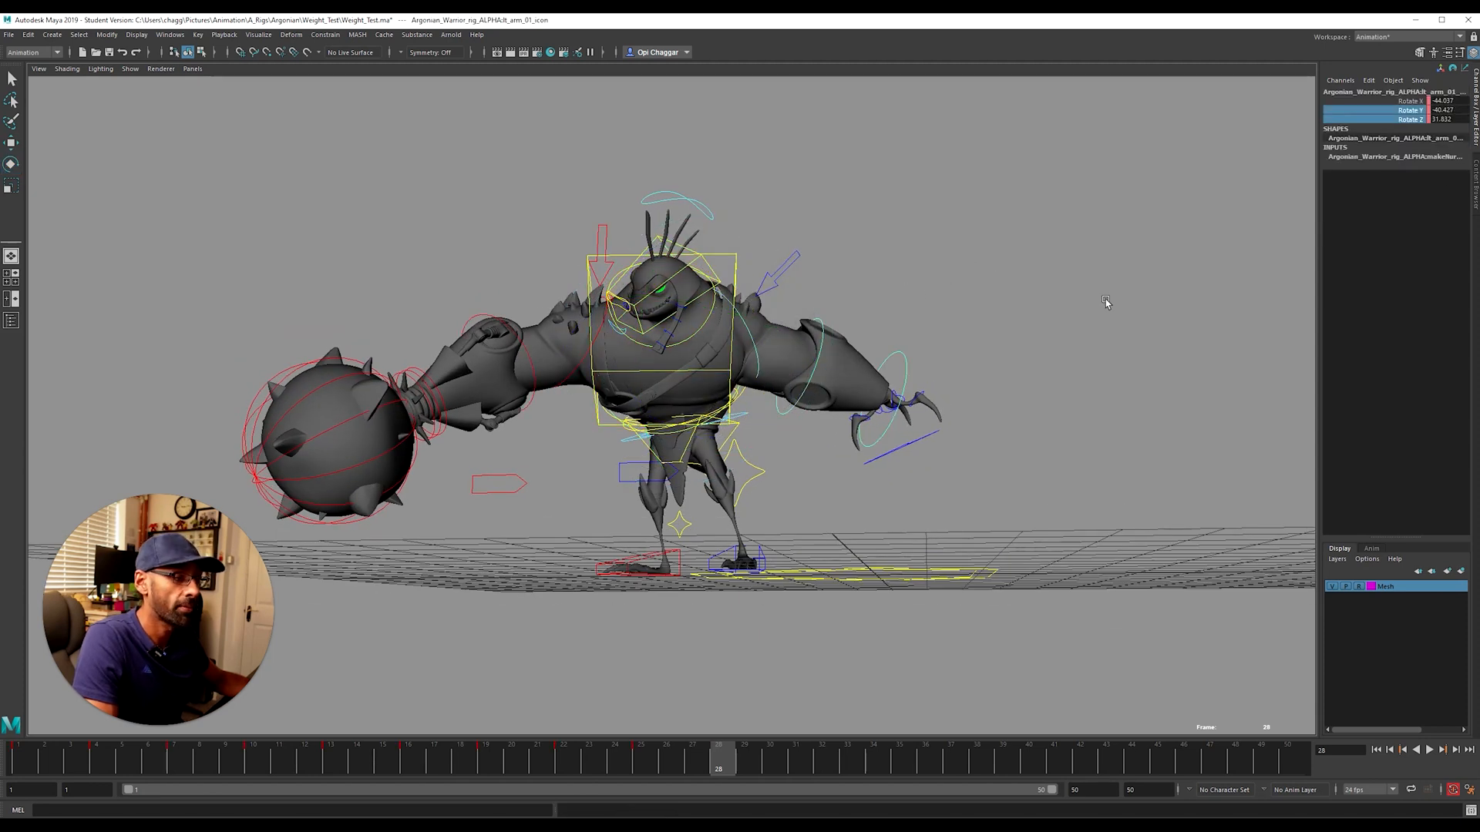
click(1401, 111)
drag(728, 403, 740, 336)
click(771, 404)
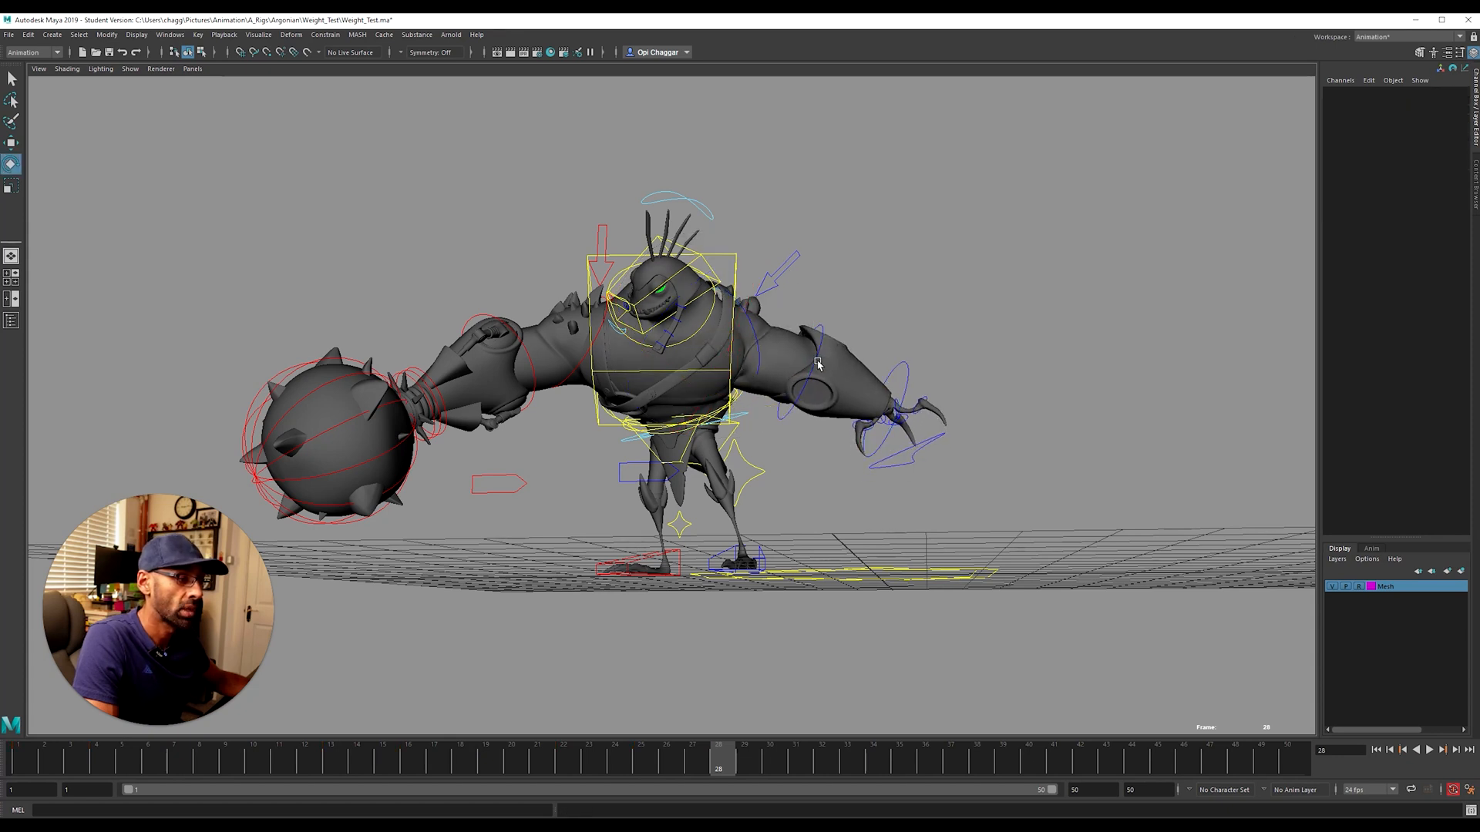
click(1408, 102)
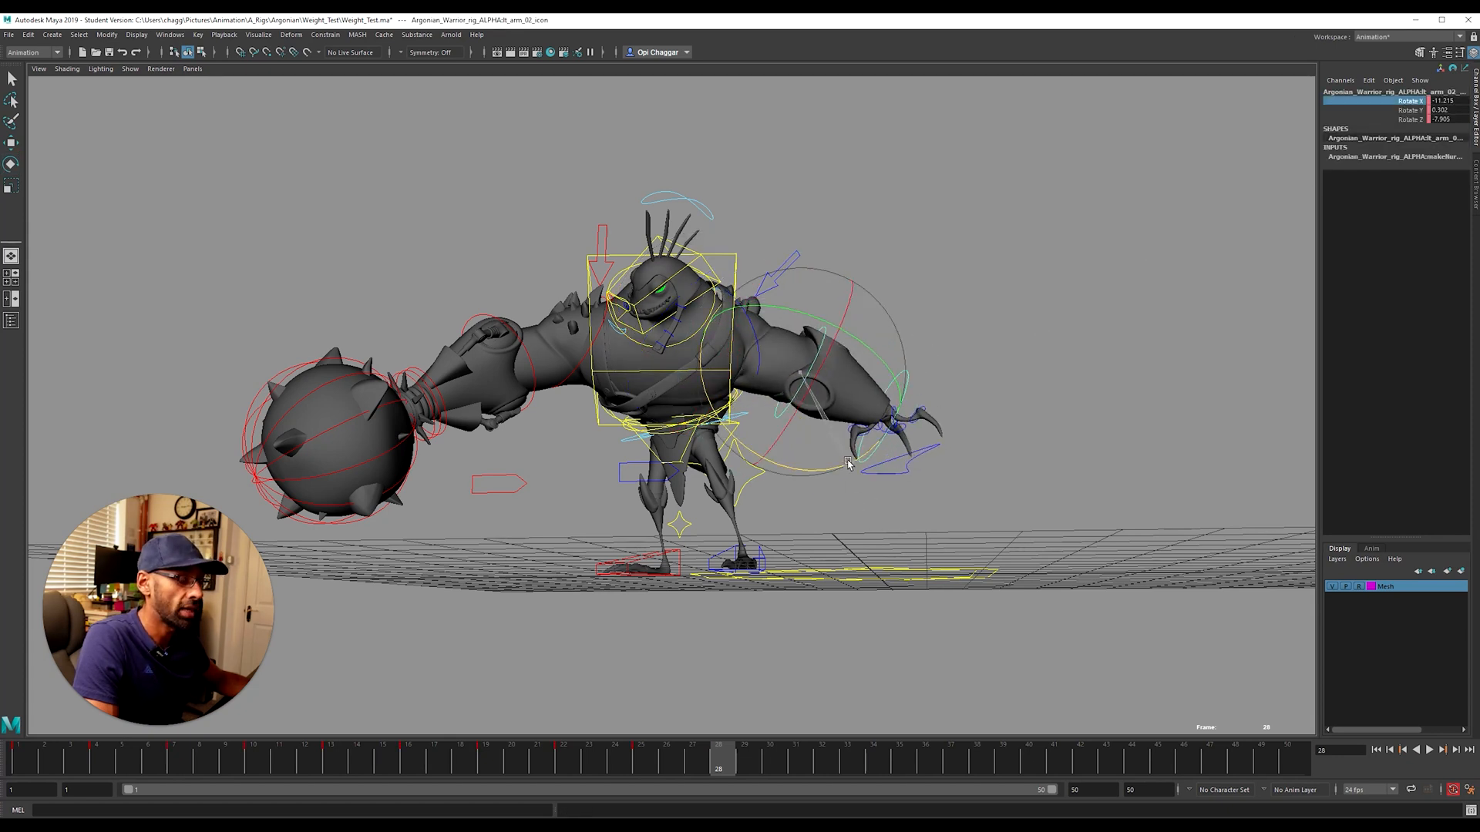
alt+drag(886, 386, 863, 359)
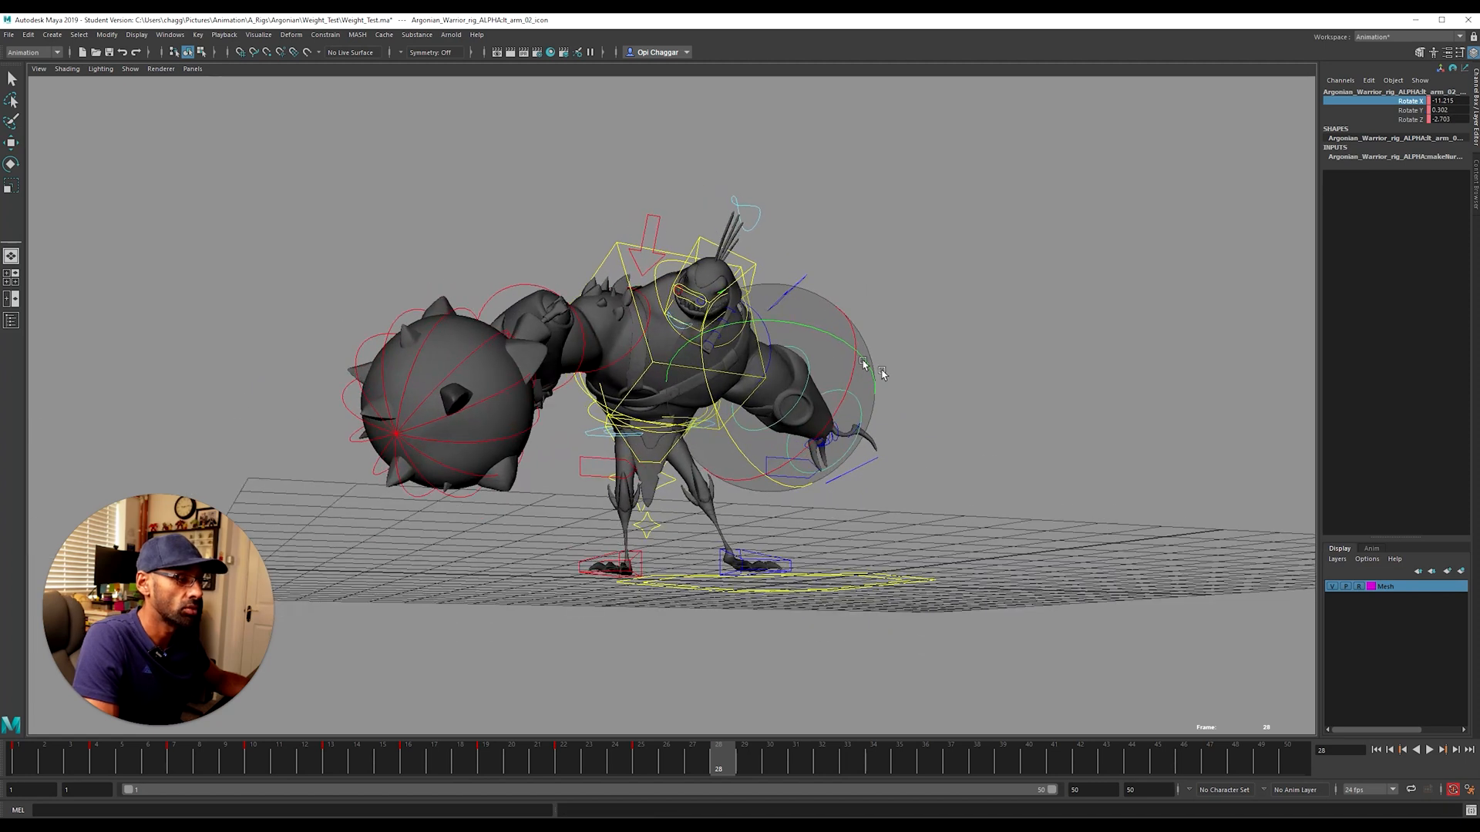
key(ctrl+z)
drag(756, 463, 723, 430)
key(ctrl+z)
Step: Rotate the right forearm control to about -34.5 in Rotate Y and check the motion in playback around frame 28
drag(825, 330, 754, 326)
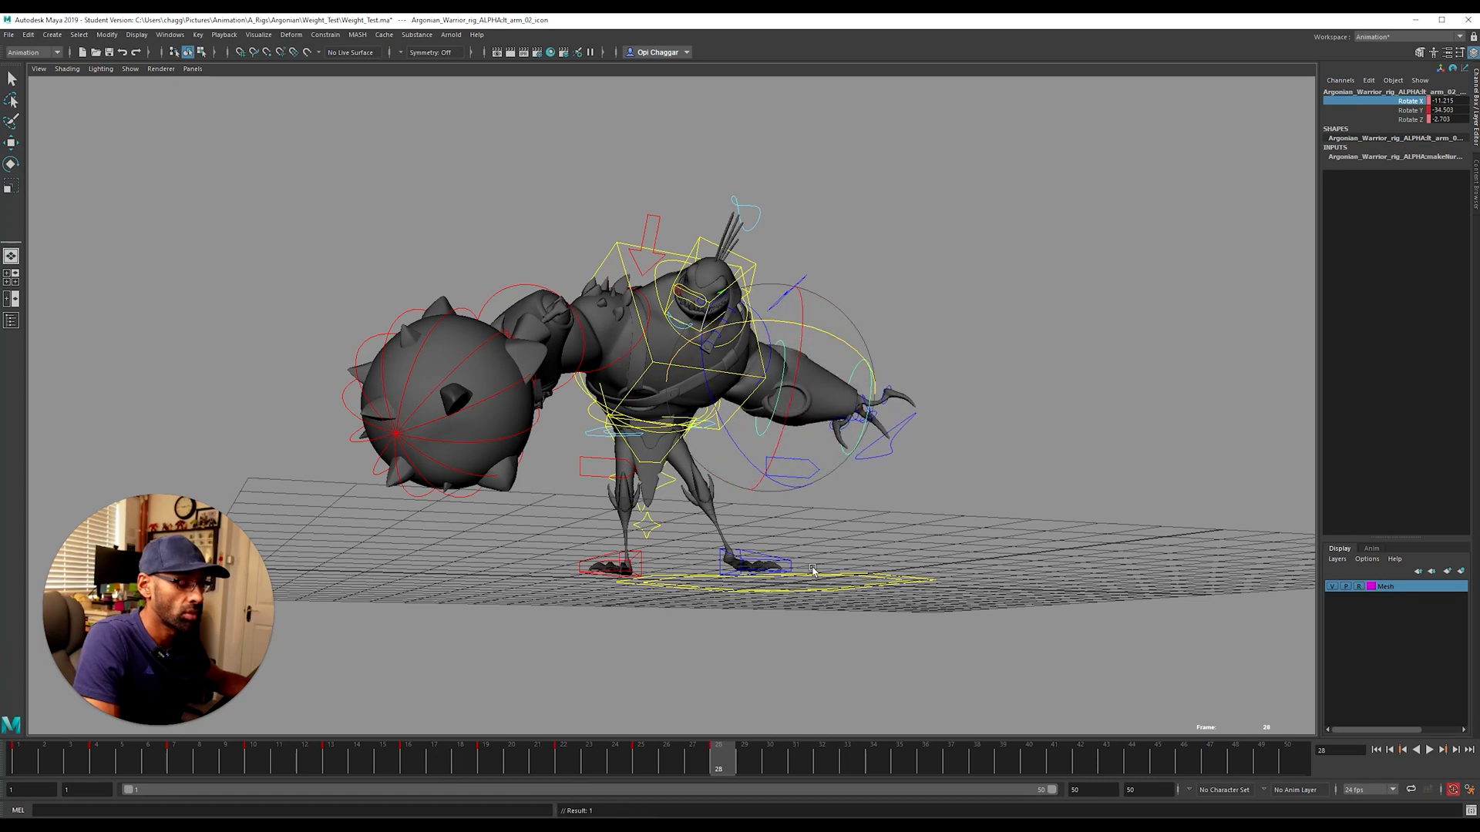
alt+drag(816, 593, 803, 596)
key(alt+v)
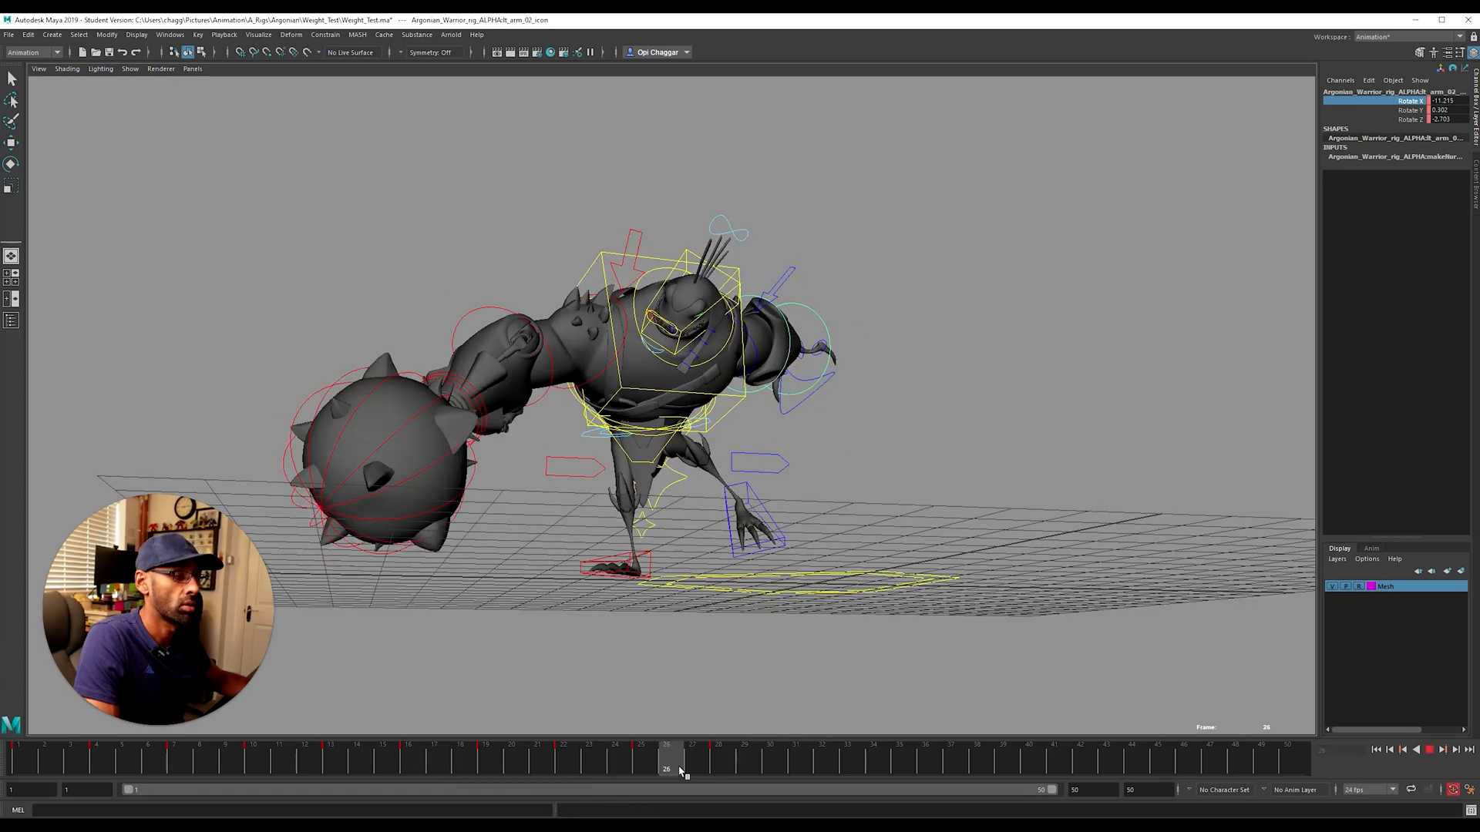
mouse_move(734, 776)
mouse_down()
mouse_move(486, 716)
mouse_move(718, 759)
mouse_up()
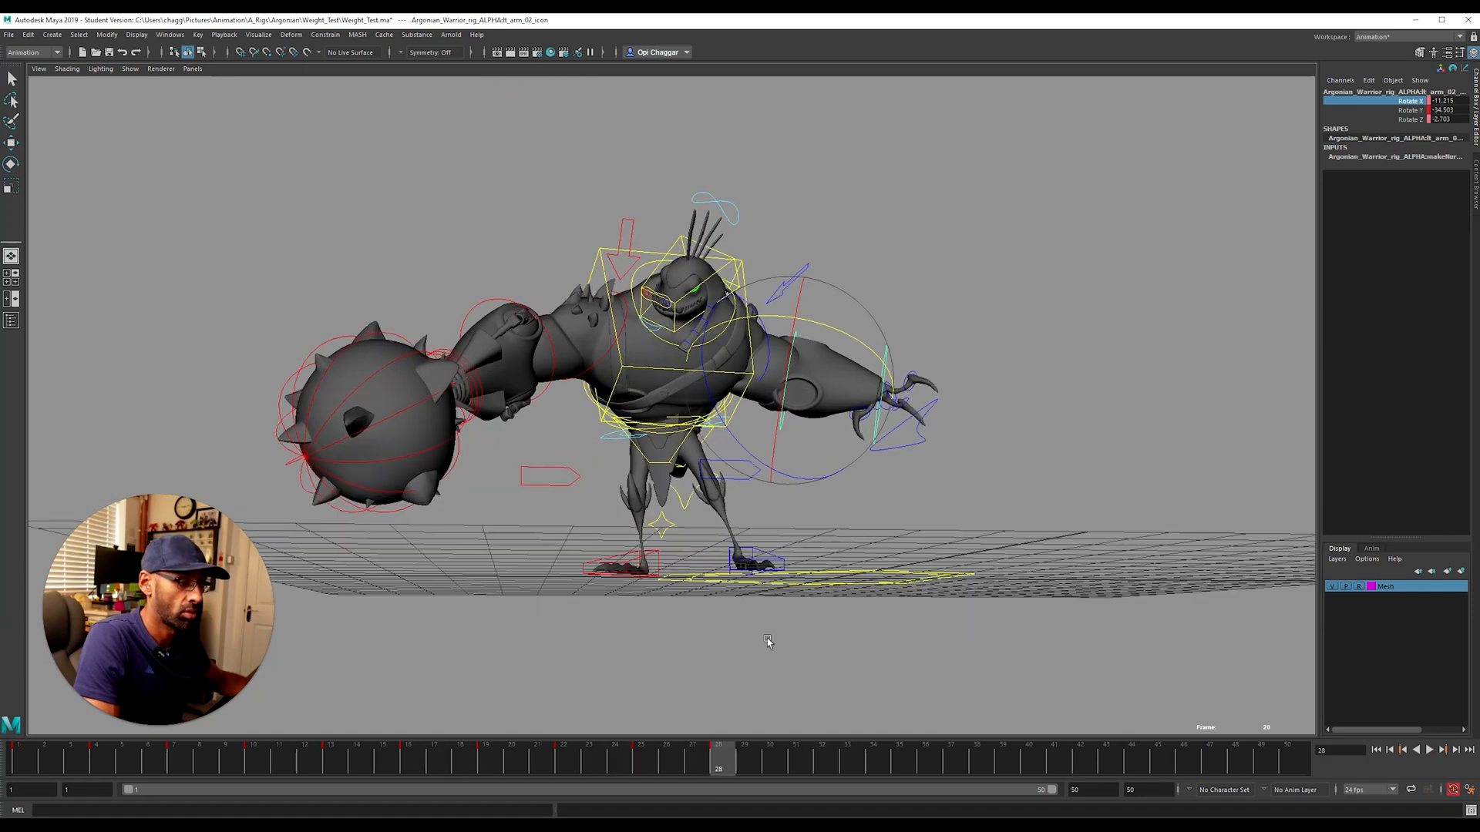
Step: Rotate the head control to about -32.4 in Rotate X
click(672, 330)
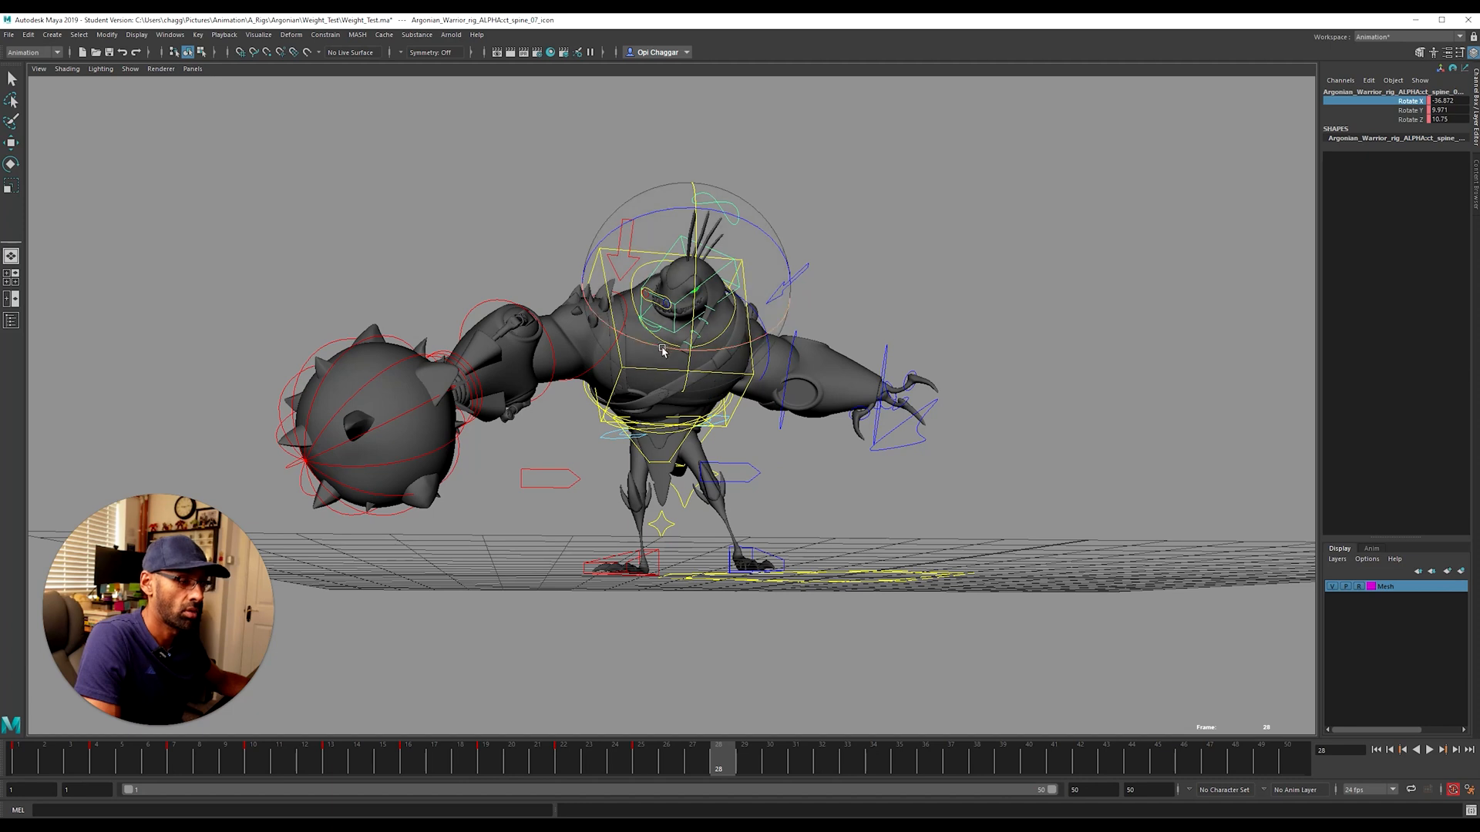
drag(697, 297, 719, 361)
alt+drag(798, 456, 746, 629)
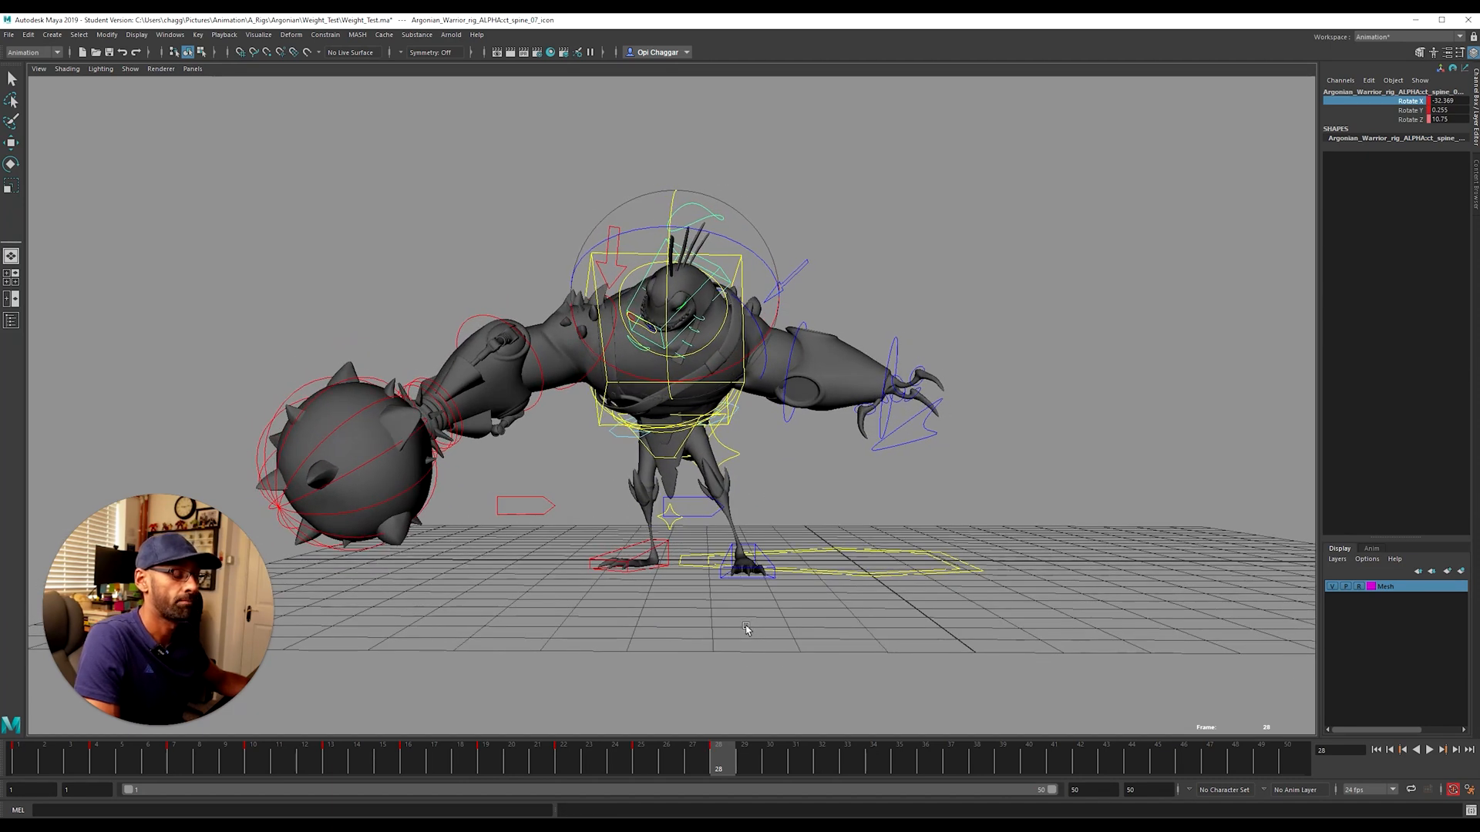
Step: Select all of the character's controls and scrub between frames 25 and 28 to check the new pose
click(623, 438)
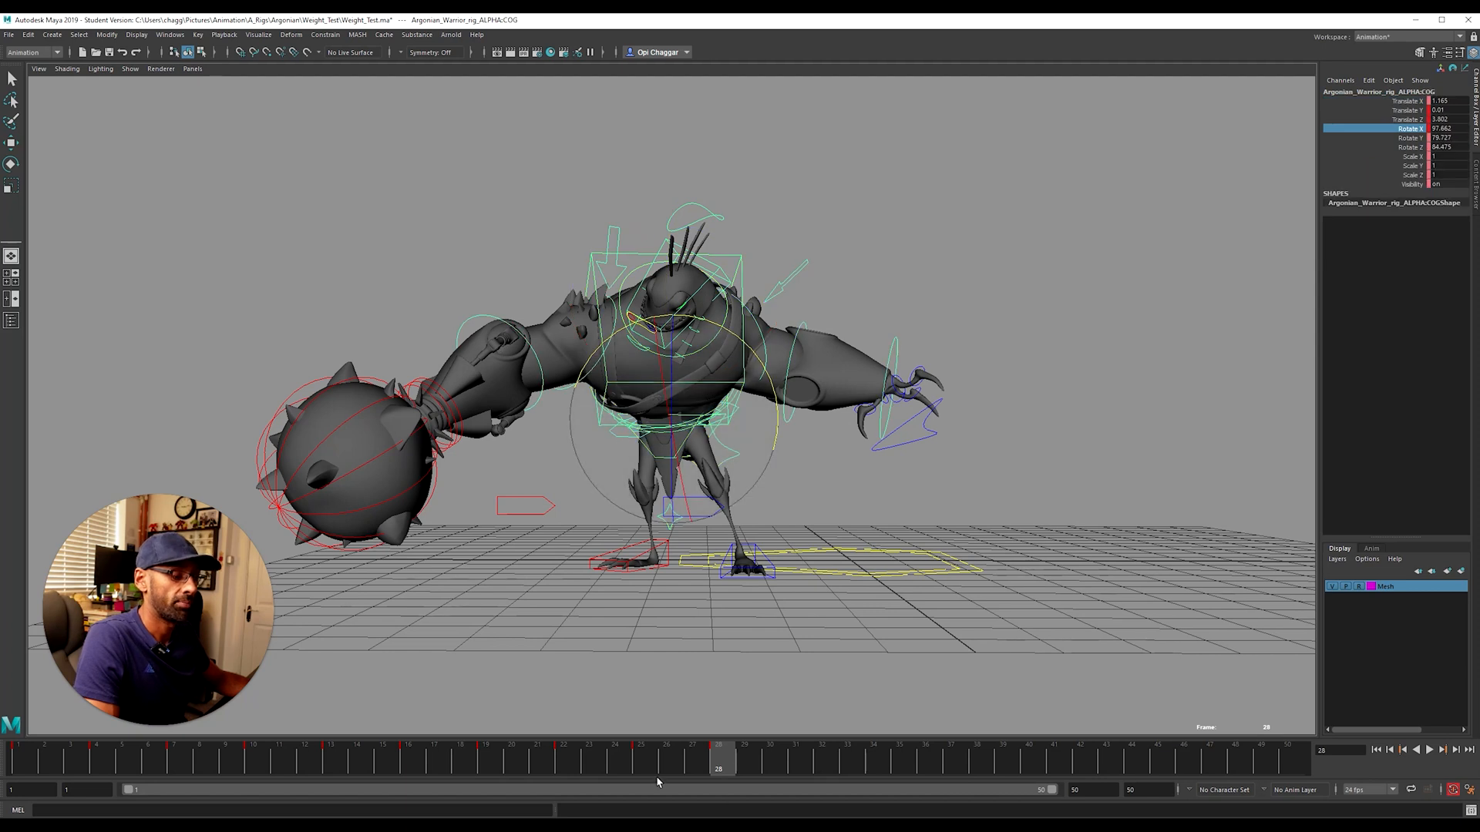
scroll(1075, 369, down, 3)
drag(363, 148, 942, 625)
drag(642, 757, 722, 769)
key(e)
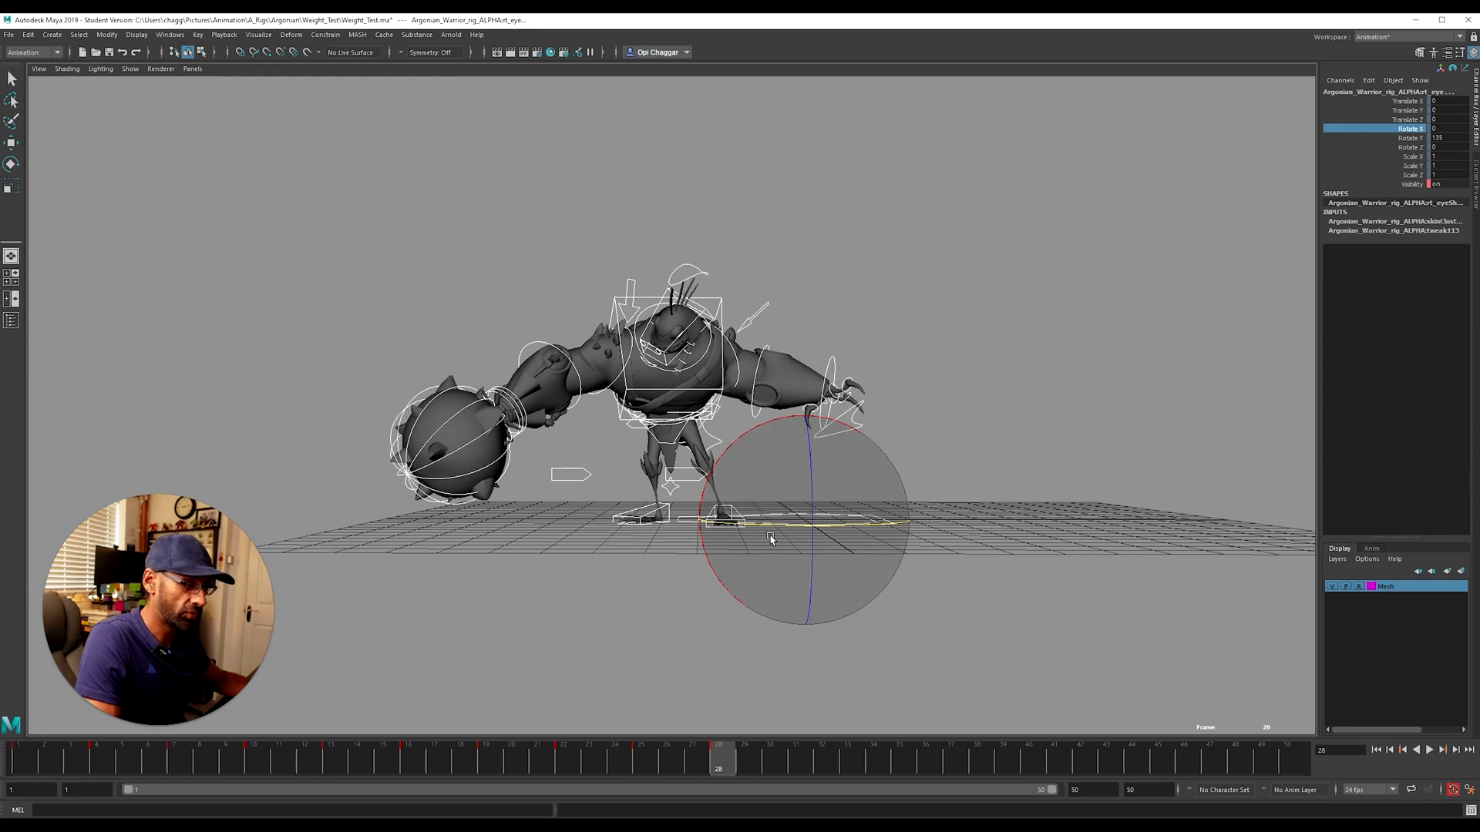
key(w)
key(alt+Tab)
Step: At frame 31, lower the COG control and shift it over the right foot, and reposition the right knee's pole vector
drag(739, 760, 796, 763)
scroll(743, 441, up, 2)
click(615, 470)
click(627, 444)
drag(601, 422, 630, 423)
drag(703, 368, 706, 383)
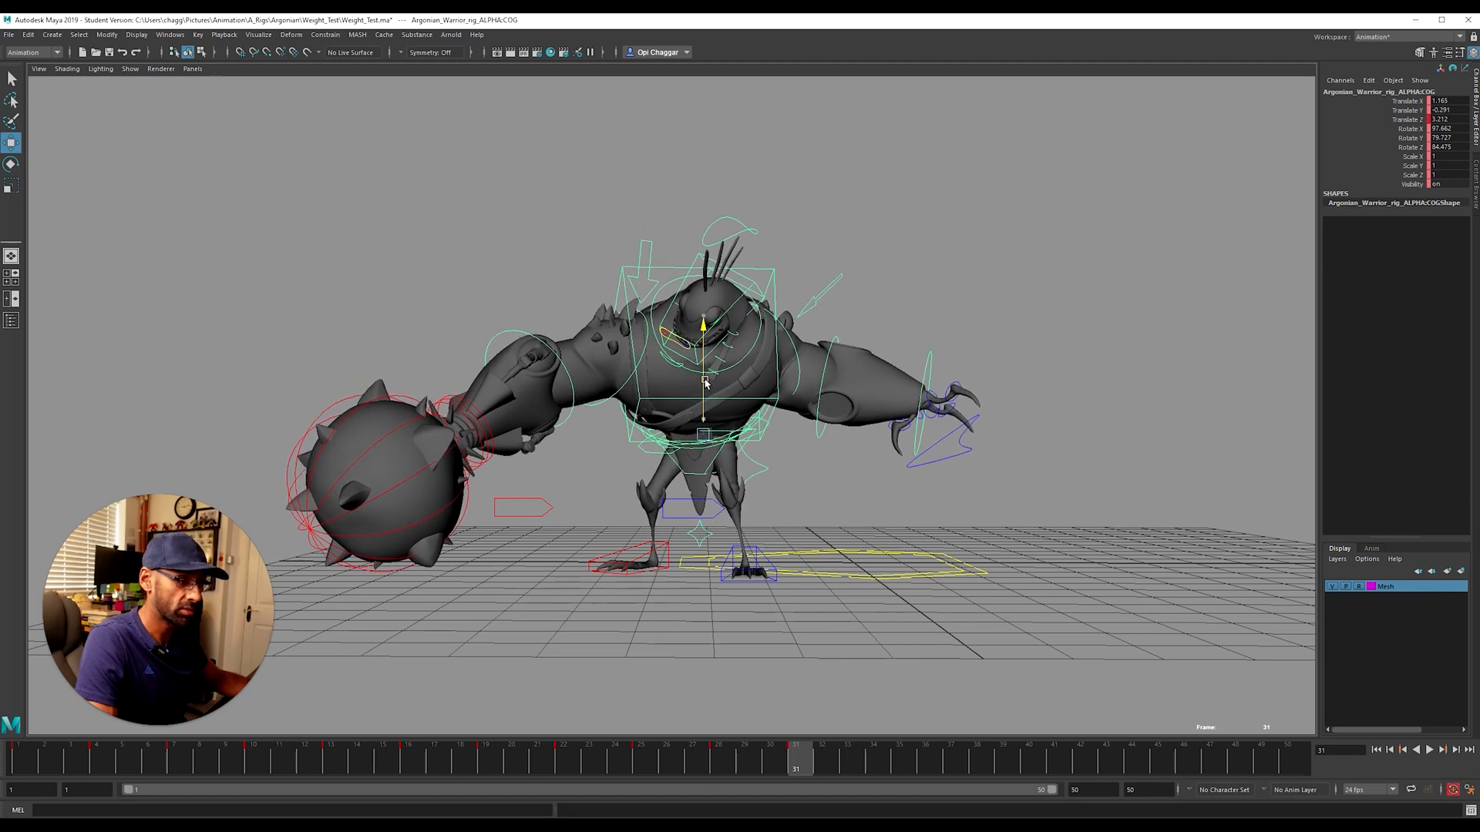
drag(653, 436, 662, 437)
alt+drag(717, 576, 805, 558)
click(697, 560)
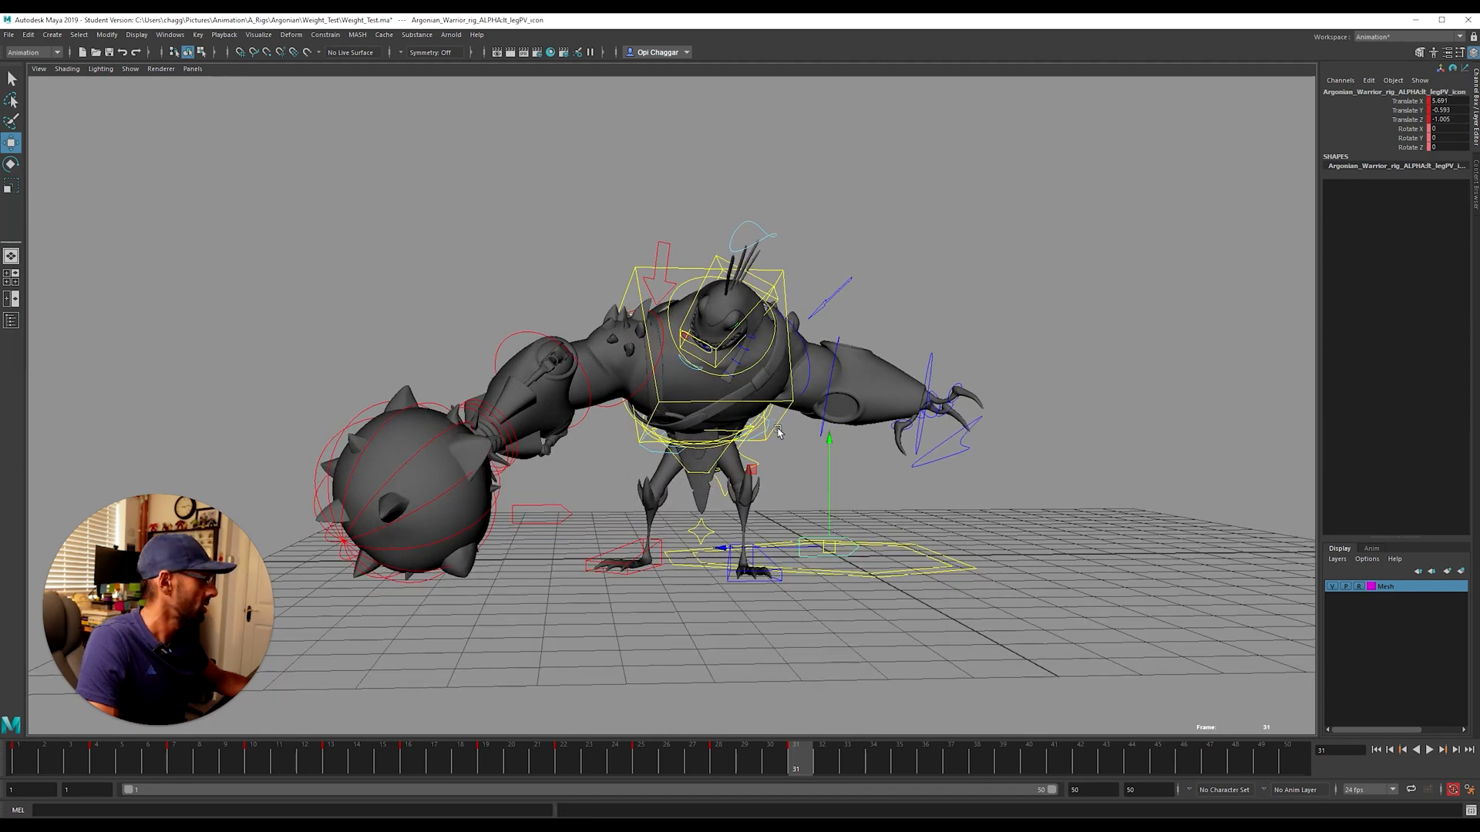
Step: Rotate the COG control at frame 31 to lean the whole body with the weight shift
click(777, 423)
key(e)
drag(746, 375, 783, 425)
click(841, 468)
key(w)
key(e)
Step: Rotate the spine controls at frame 31 to bend and twist the torso further into the lean
click(814, 391)
drag(834, 394, 806, 337)
click(810, 331)
click(751, 283)
click(757, 286)
drag(762, 292, 753, 287)
click(691, 261)
click(693, 270)
alt+drag(703, 336, 818, 328)
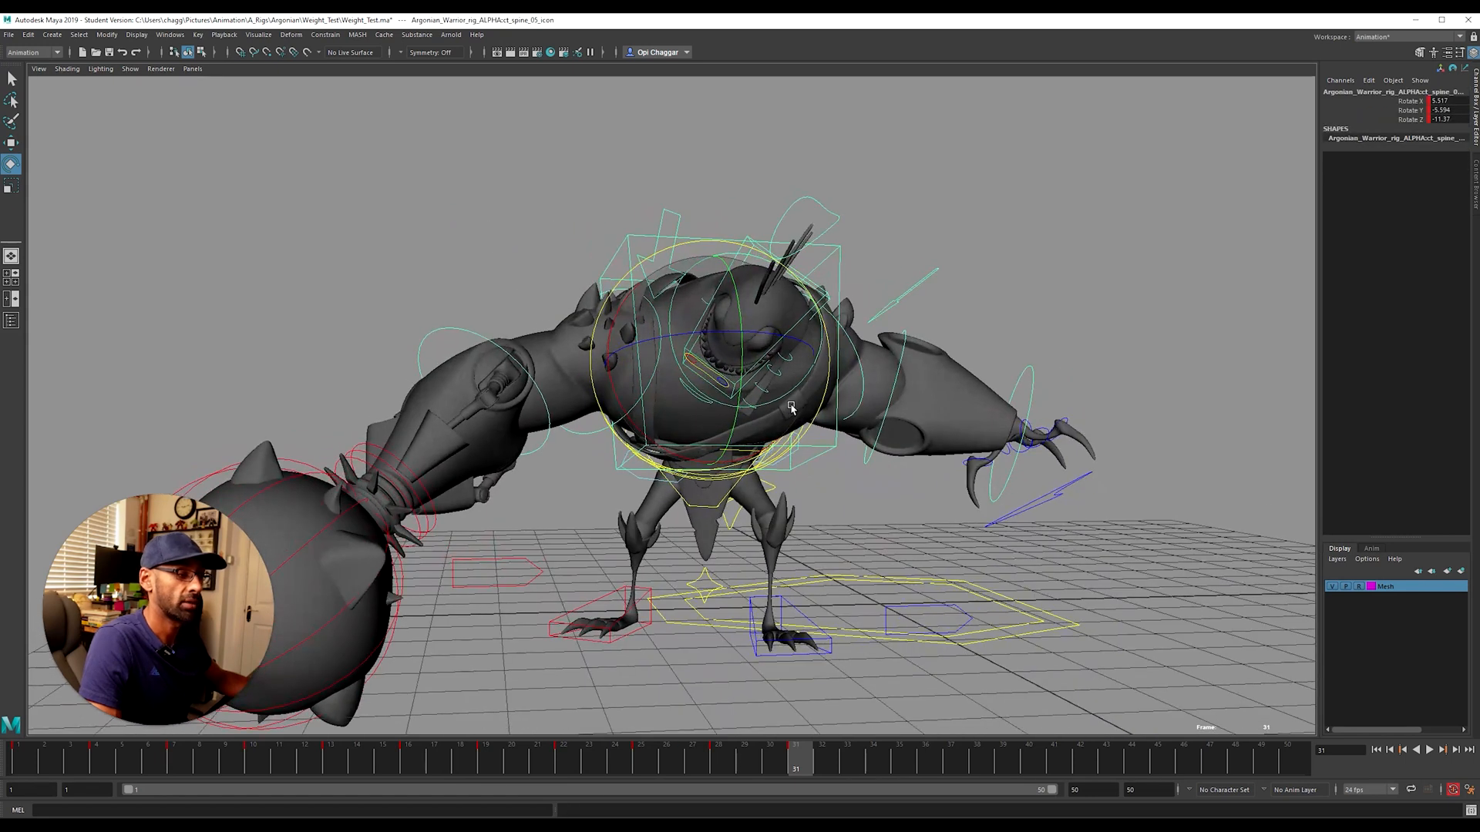
drag(773, 455, 812, 414)
Step: Rotate the right shoulder and upper arm controls to swing the free arm downward at frame 31
click(871, 517)
click(874, 293)
click(907, 395)
click(842, 378)
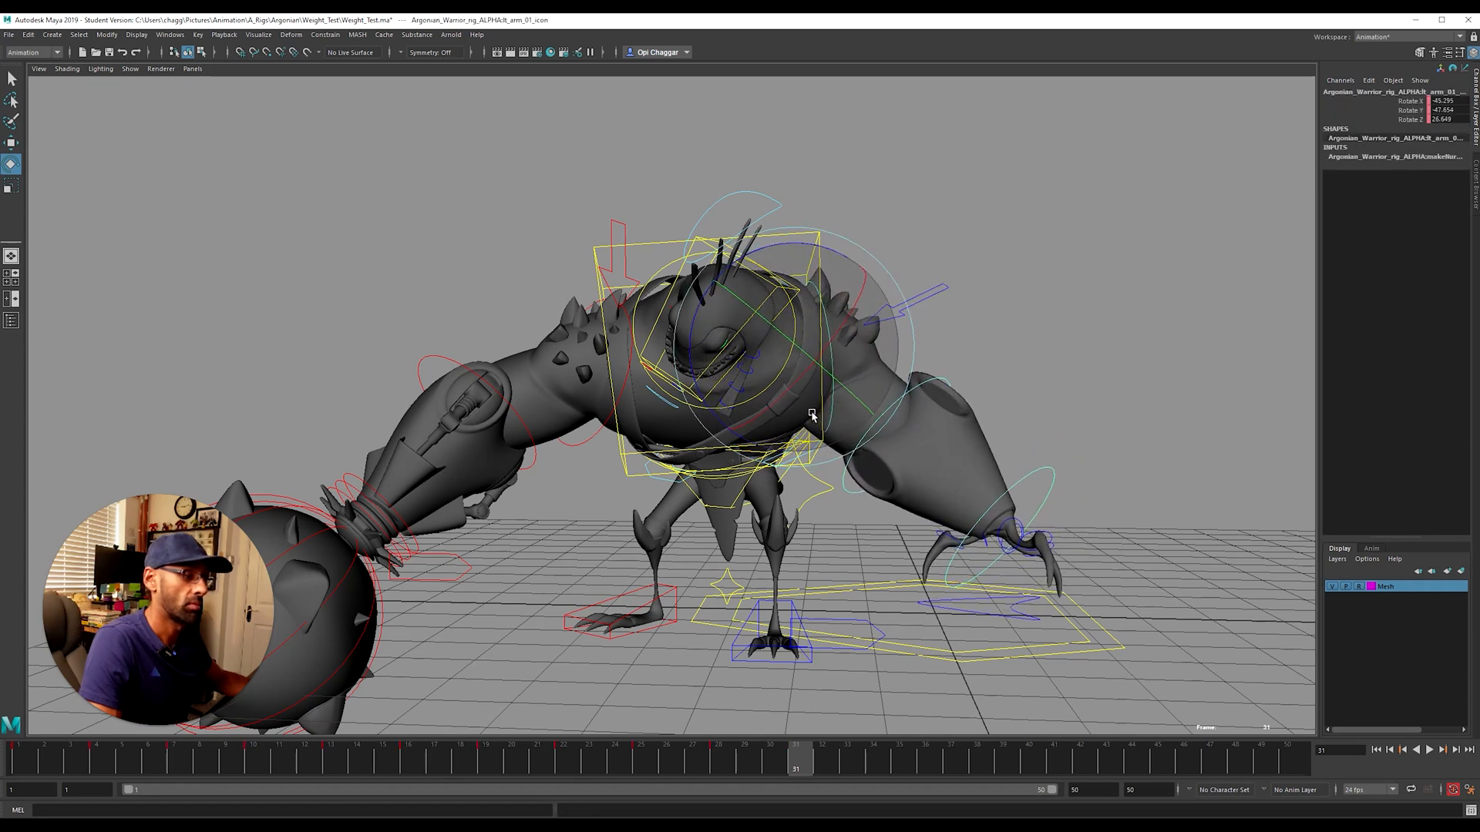
Step: Rotate the right forearm and hand controls to refine the free arm's pose at frame 31
click(908, 388)
click(914, 393)
drag(914, 393, 902, 519)
click(1031, 471)
click(1045, 487)
drag(1008, 496, 968, 473)
Step: From a side view, move the COG control forward toward the mace at frame 31
alt+right_drag(968, 473, 897, 479)
alt+drag(897, 479, 538, 425)
click(540, 425)
key(w)
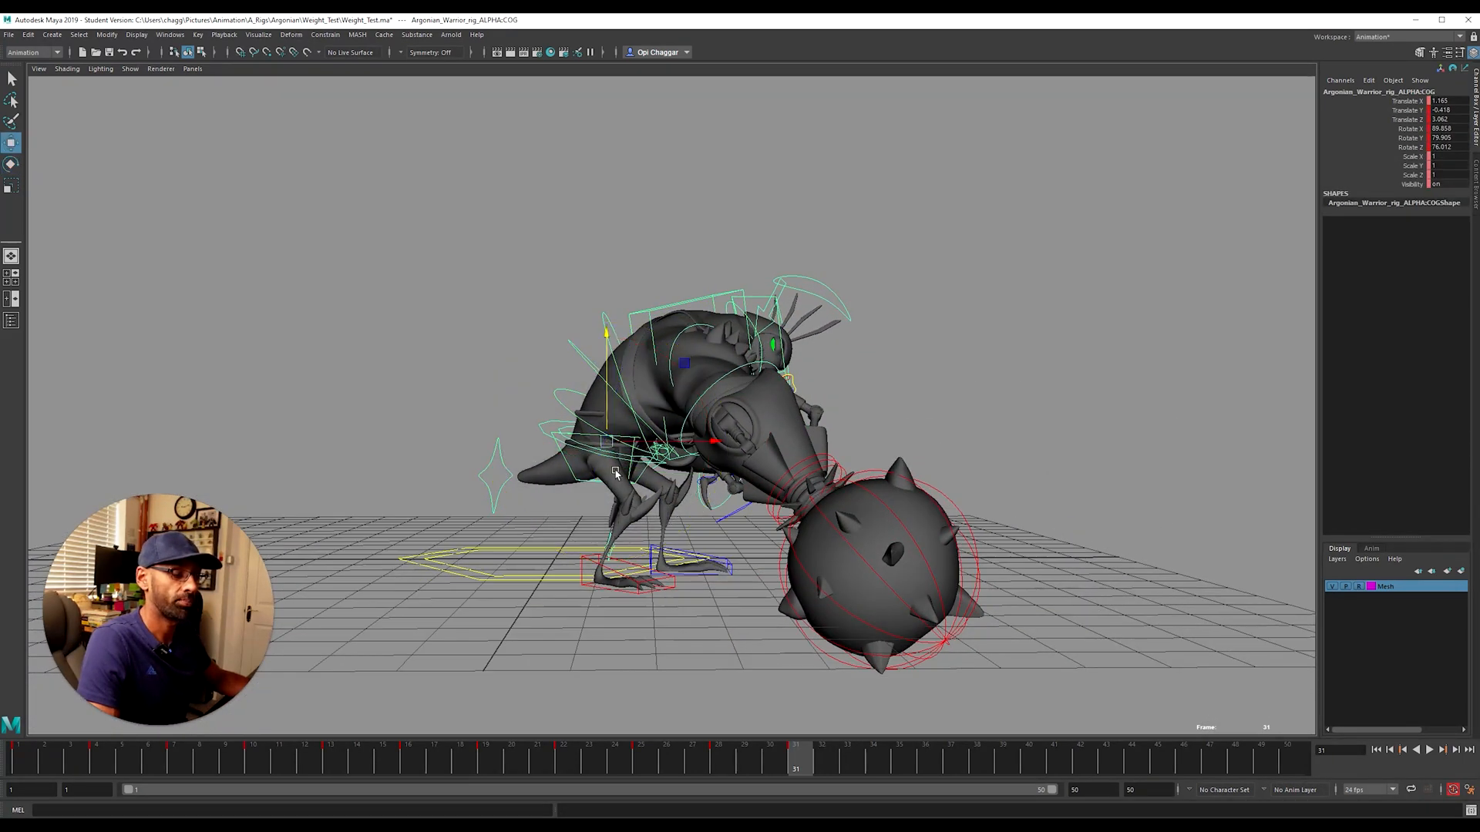
drag(708, 441, 768, 684)
Step: Move the right leg control forward to about 2.3 in Translate X
alt+drag(677, 764, 759, 642)
click(711, 523)
alt+drag(724, 564, 786, 534)
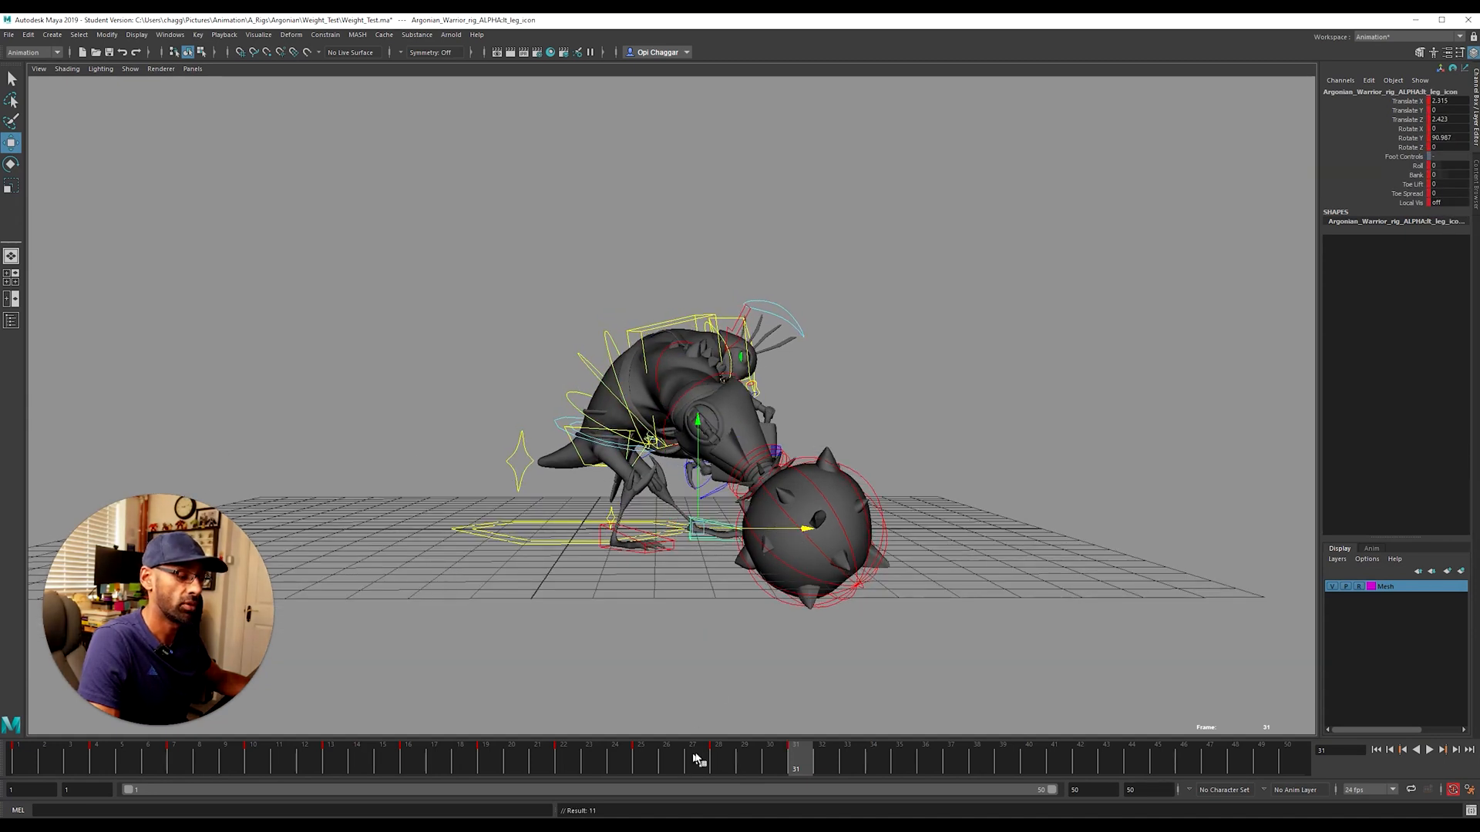
Step: Try to move the left leg and COG controls forward at frame 28, and undo those moves
drag(698, 760, 718, 763)
drag(767, 530, 802, 531)
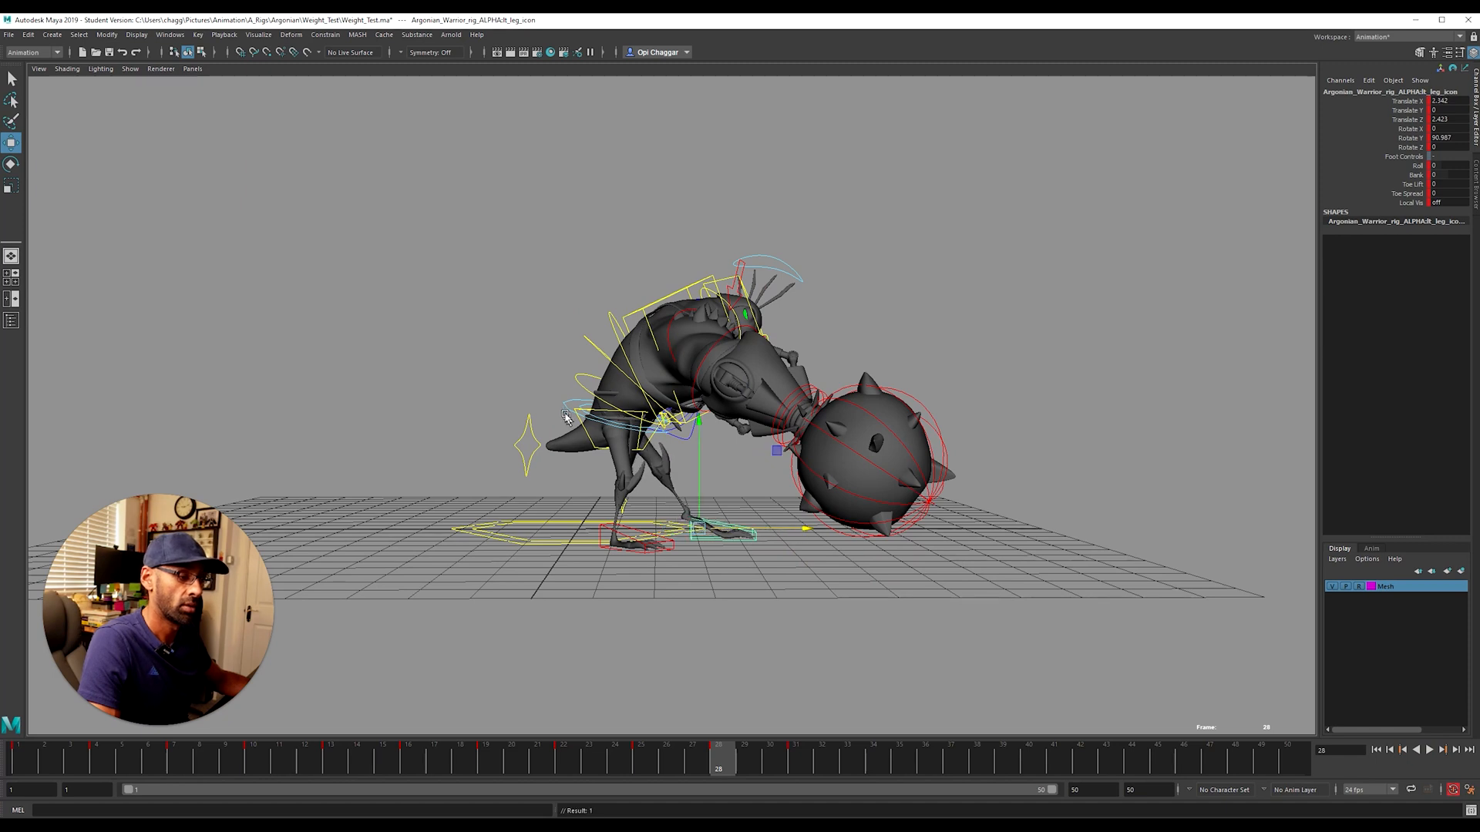
click(625, 427)
drag(707, 416, 747, 417)
drag(648, 768, 734, 748)
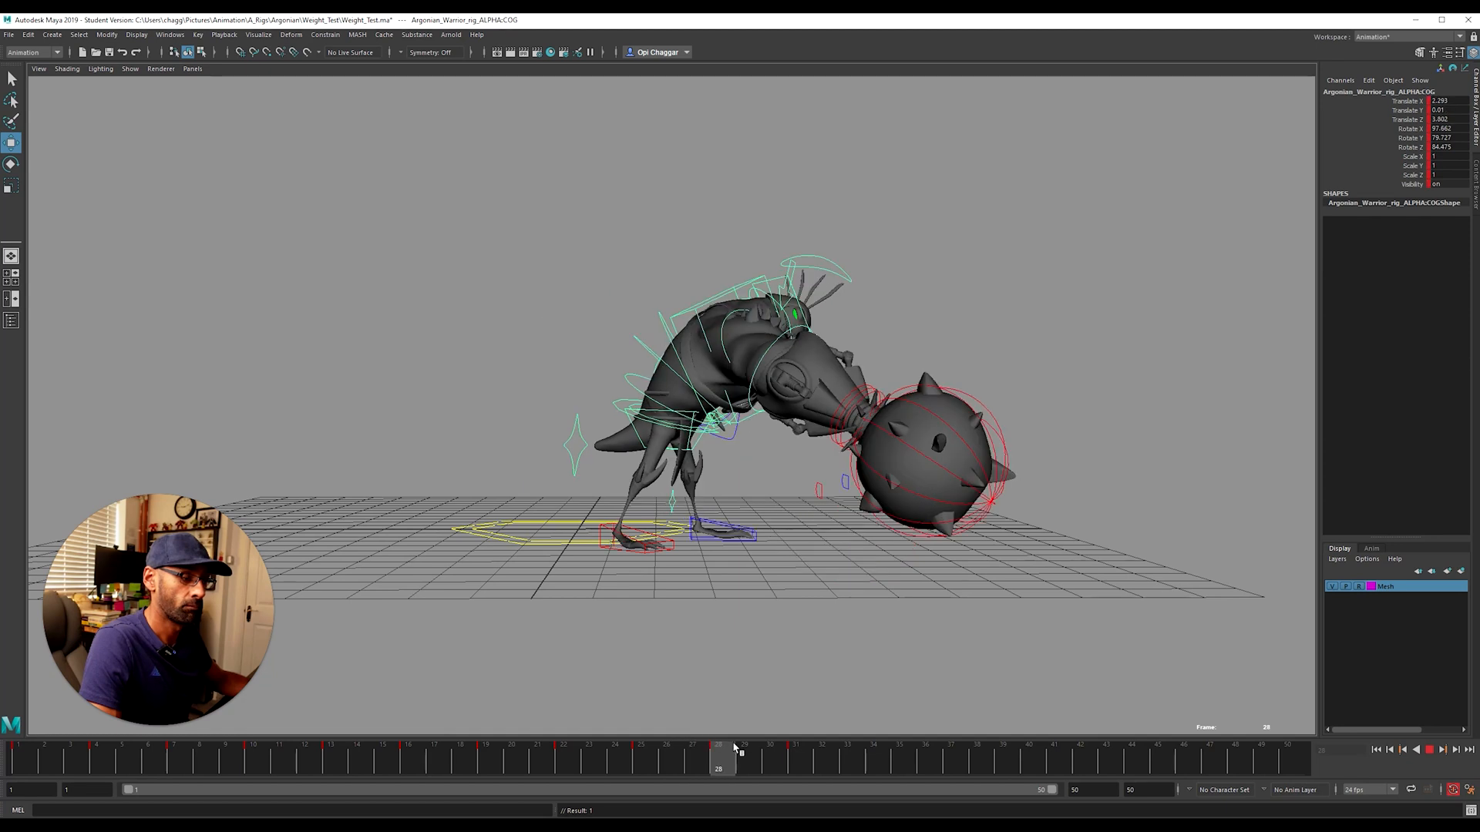
click(708, 499)
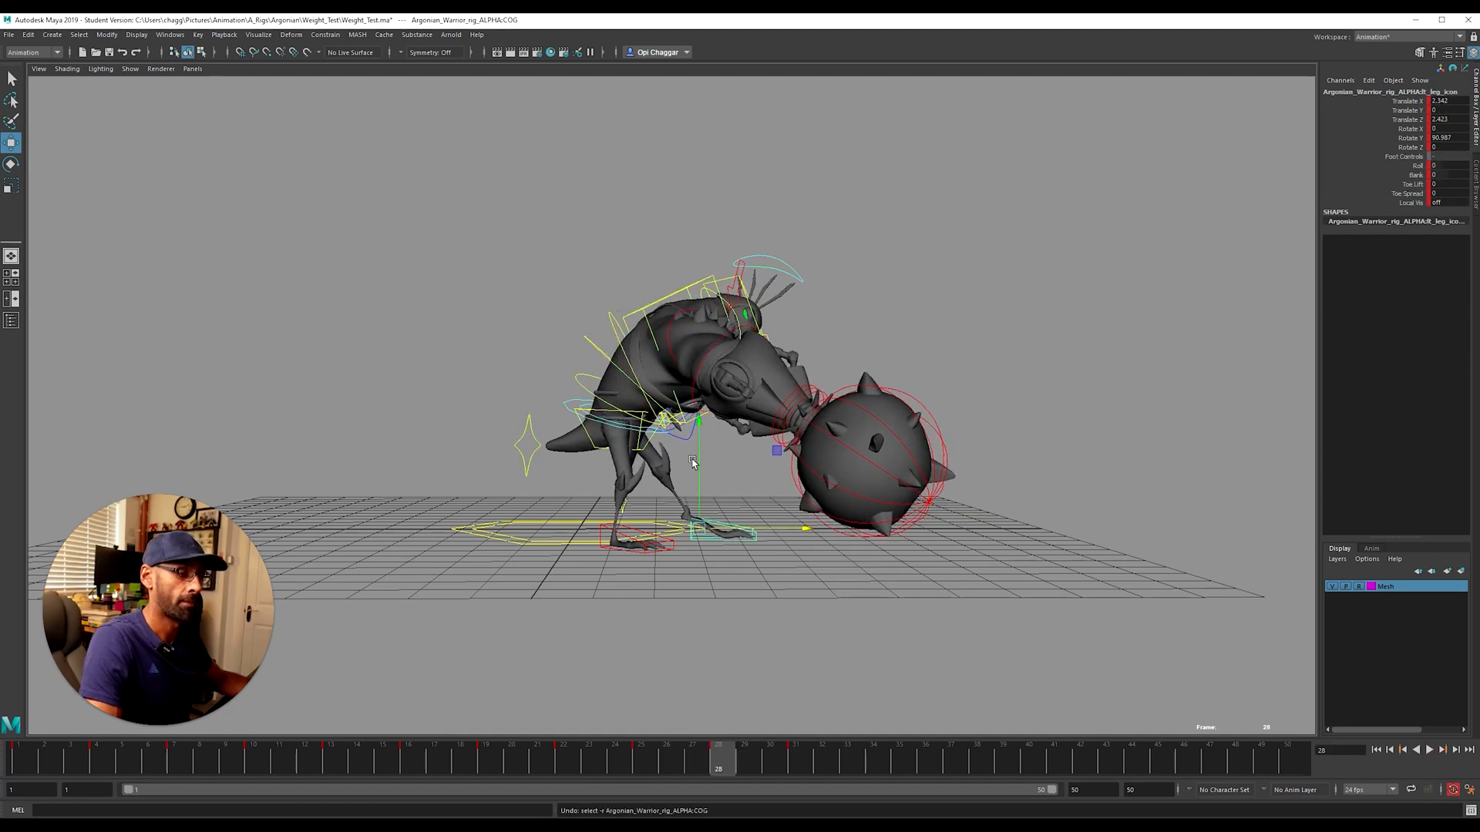
key(.)
key(ctrl+z)
Step: Move the COG control forward and slightly down at frame 31, to about 1.42 in Translate X and -0.58 in Translate Y
drag(572, 773, 803, 784)
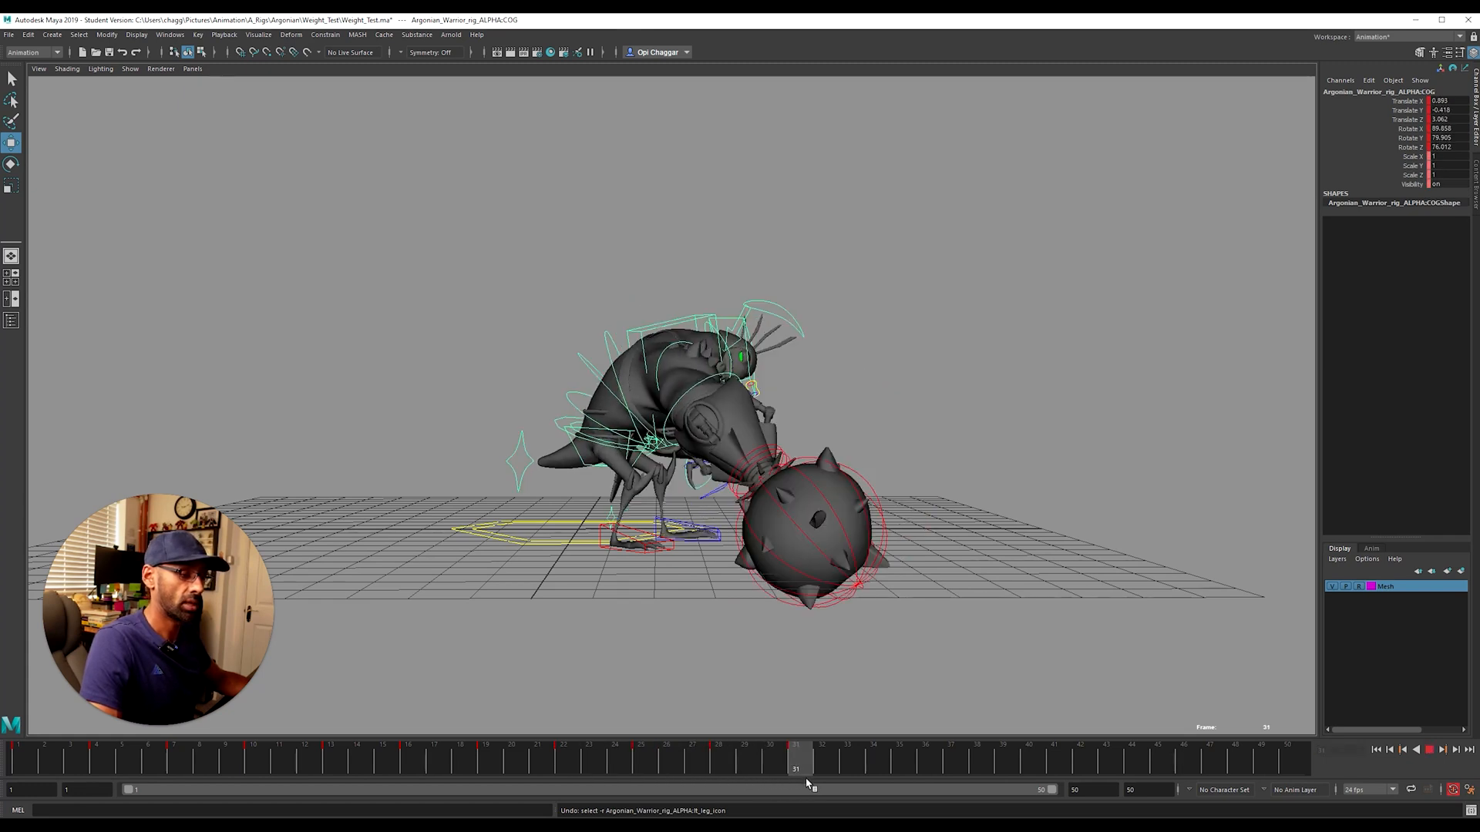
drag(730, 438, 743, 438)
drag(569, 764, 733, 767)
drag(732, 423, 743, 417)
alt+drag(651, 527, 719, 696)
key(alt+v)
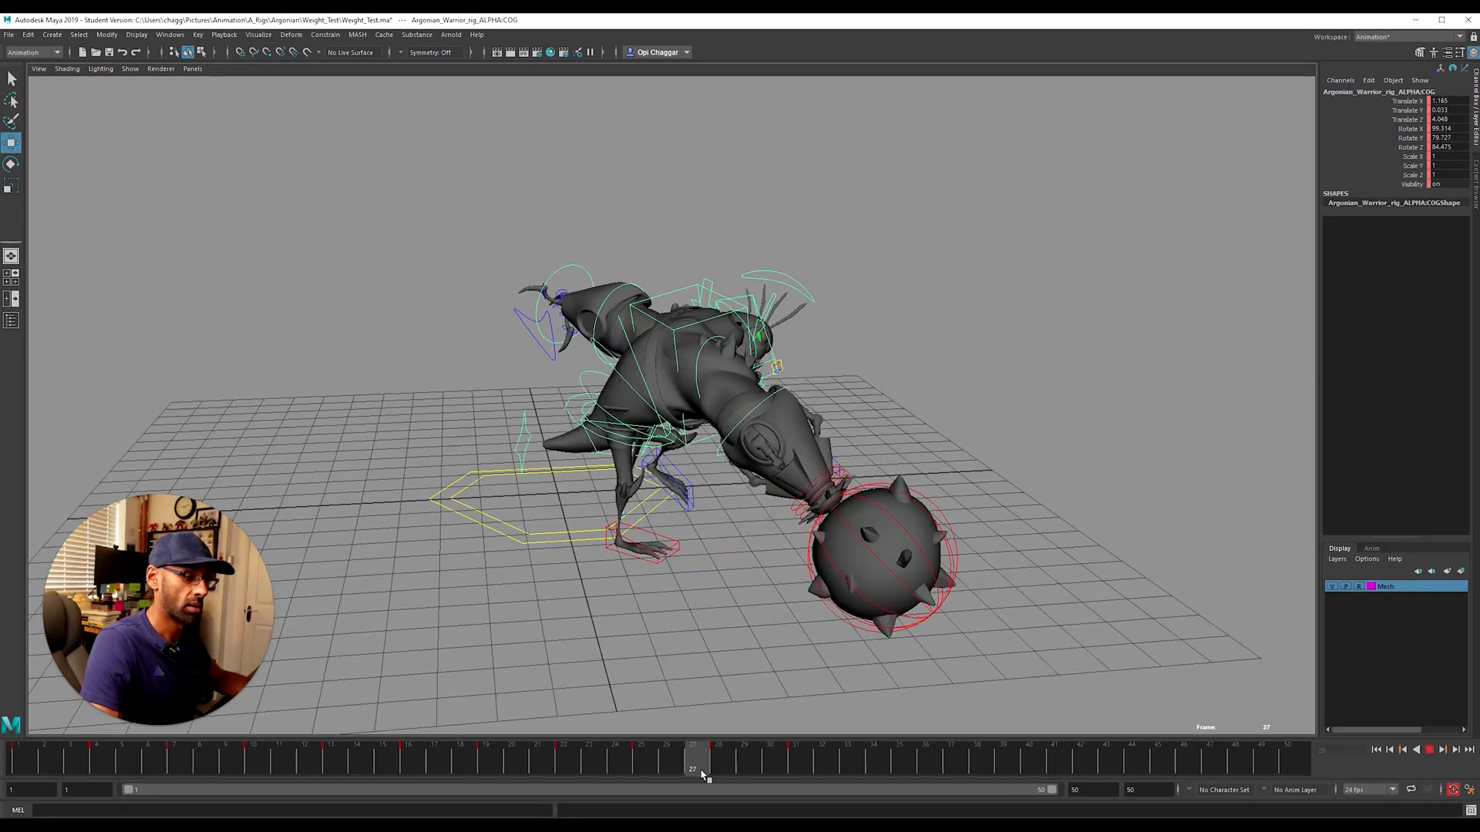
alt+drag(784, 698, 726, 609)
mouse_move(729, 424)
alt+mouse_down()
mouse_move(639, 415)
mouse_move(701, 382)
mouse_move(748, 419)
alt+mouse_up()
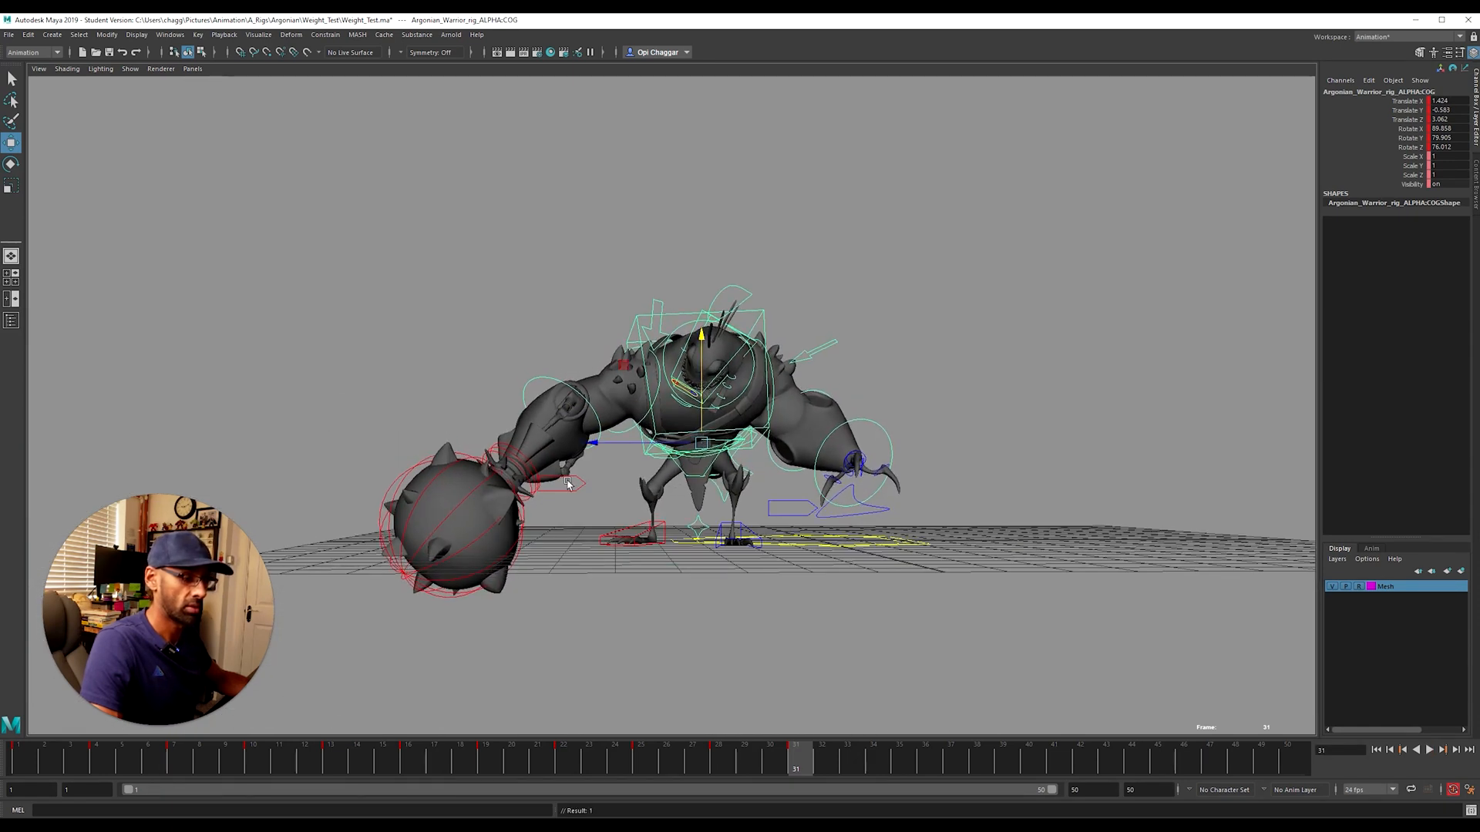
Step: Adjust the rotation of the mace arm's upper arm control at frame 31 and compare the pose with frame 28
alt+drag(568, 483, 639, 407)
click(625, 432)
key(e)
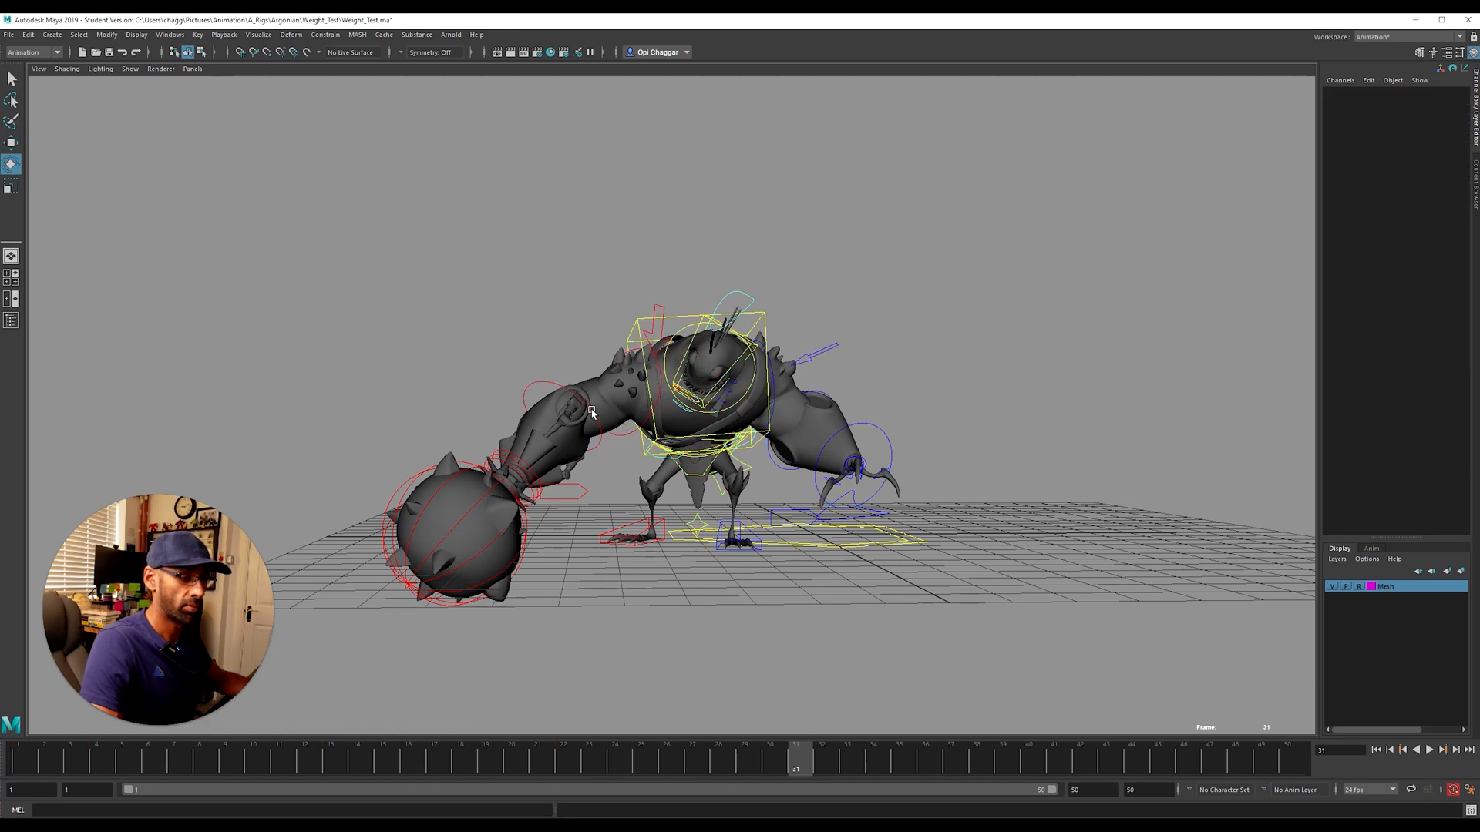
click(598, 430)
alt+drag(646, 532, 590, 478)
click(658, 411)
click(651, 396)
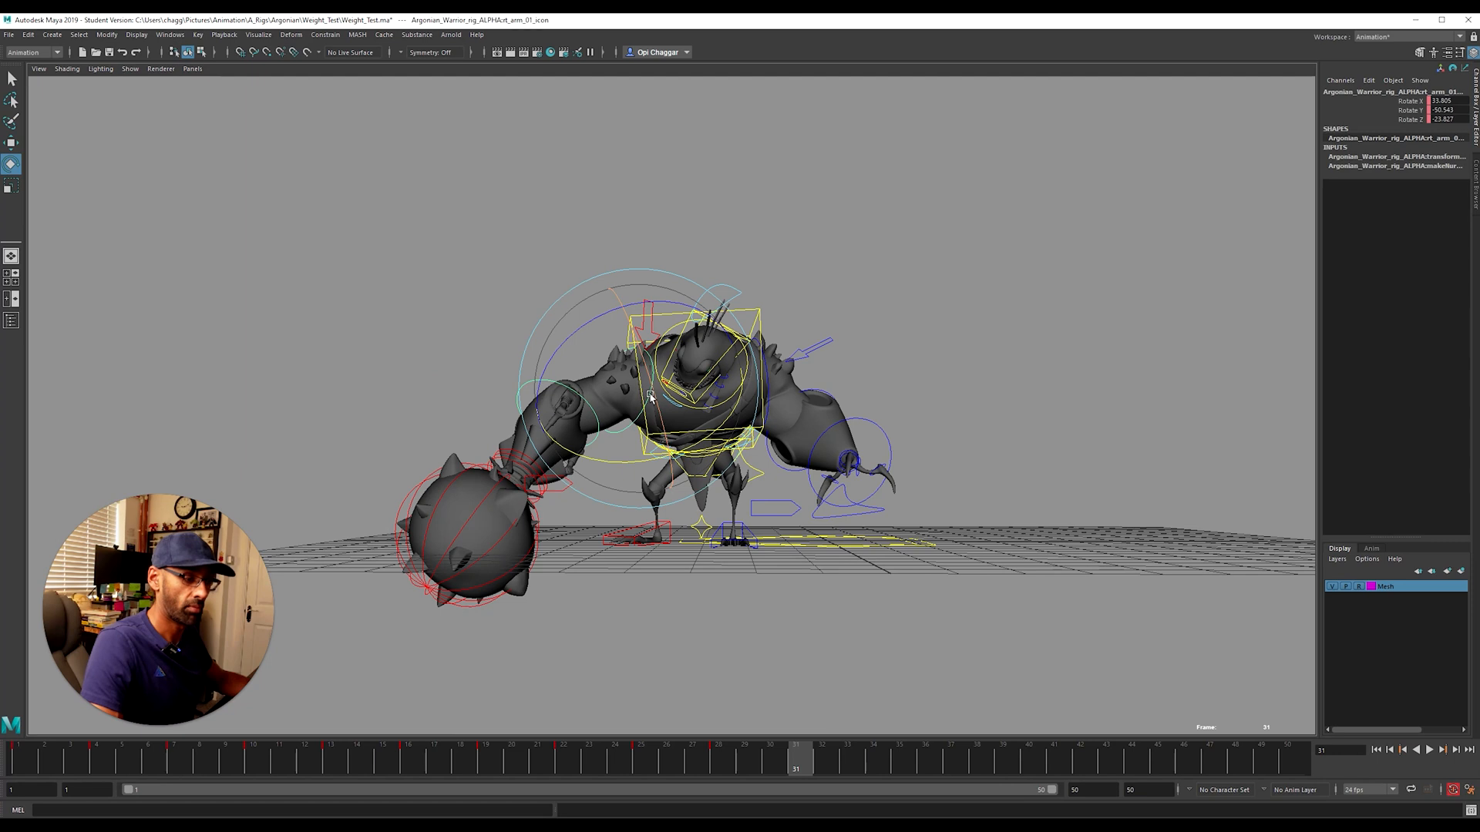
drag(647, 398, 624, 416)
drag(657, 764, 718, 752)
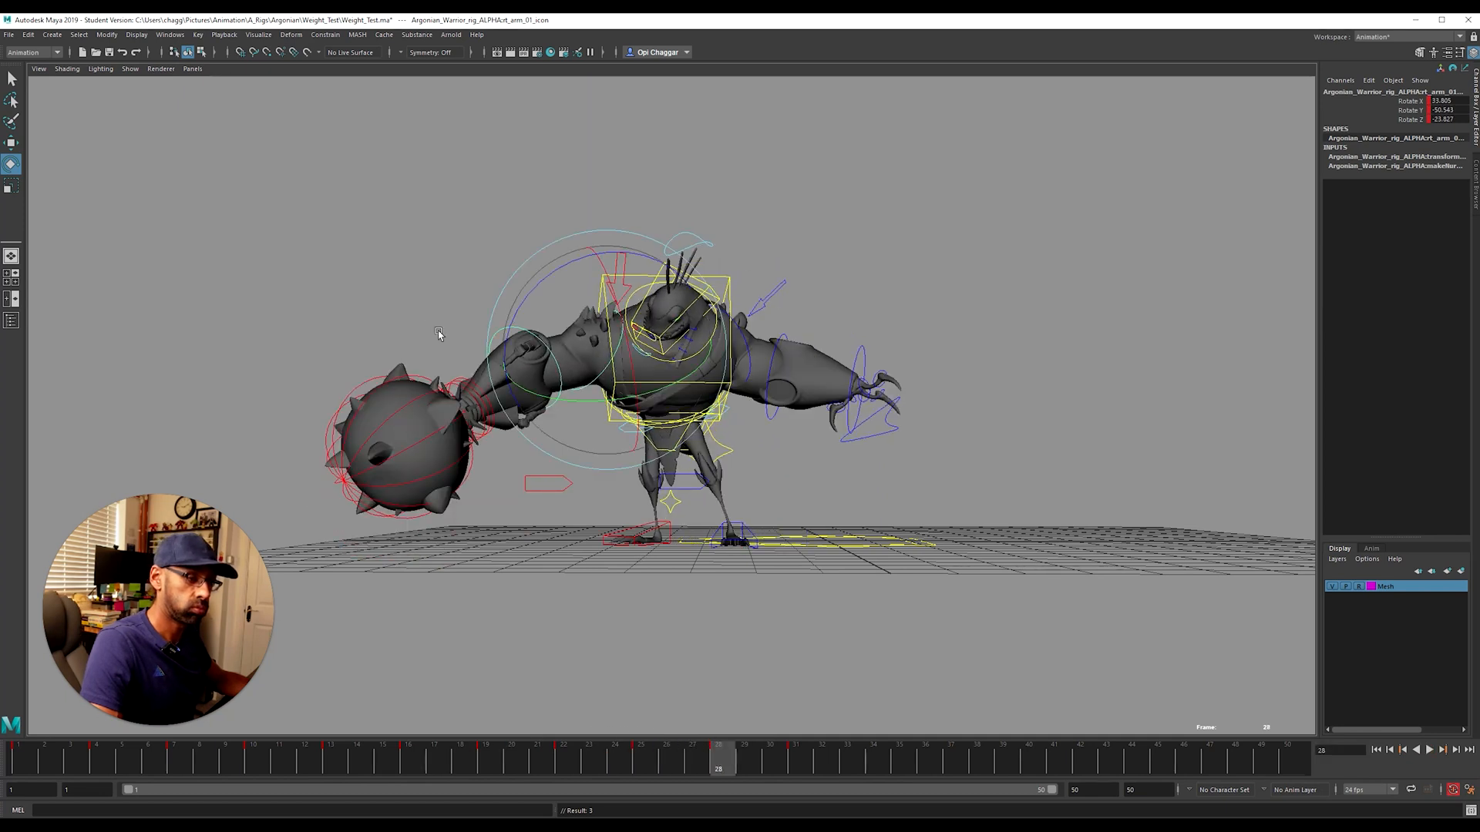
Step: Rotate the mace arm's forearm control to about -30 in Rotate Y at frame 31 and play back the swing
click(479, 332)
click(496, 332)
drag(496, 331, 731, 634)
click(793, 755)
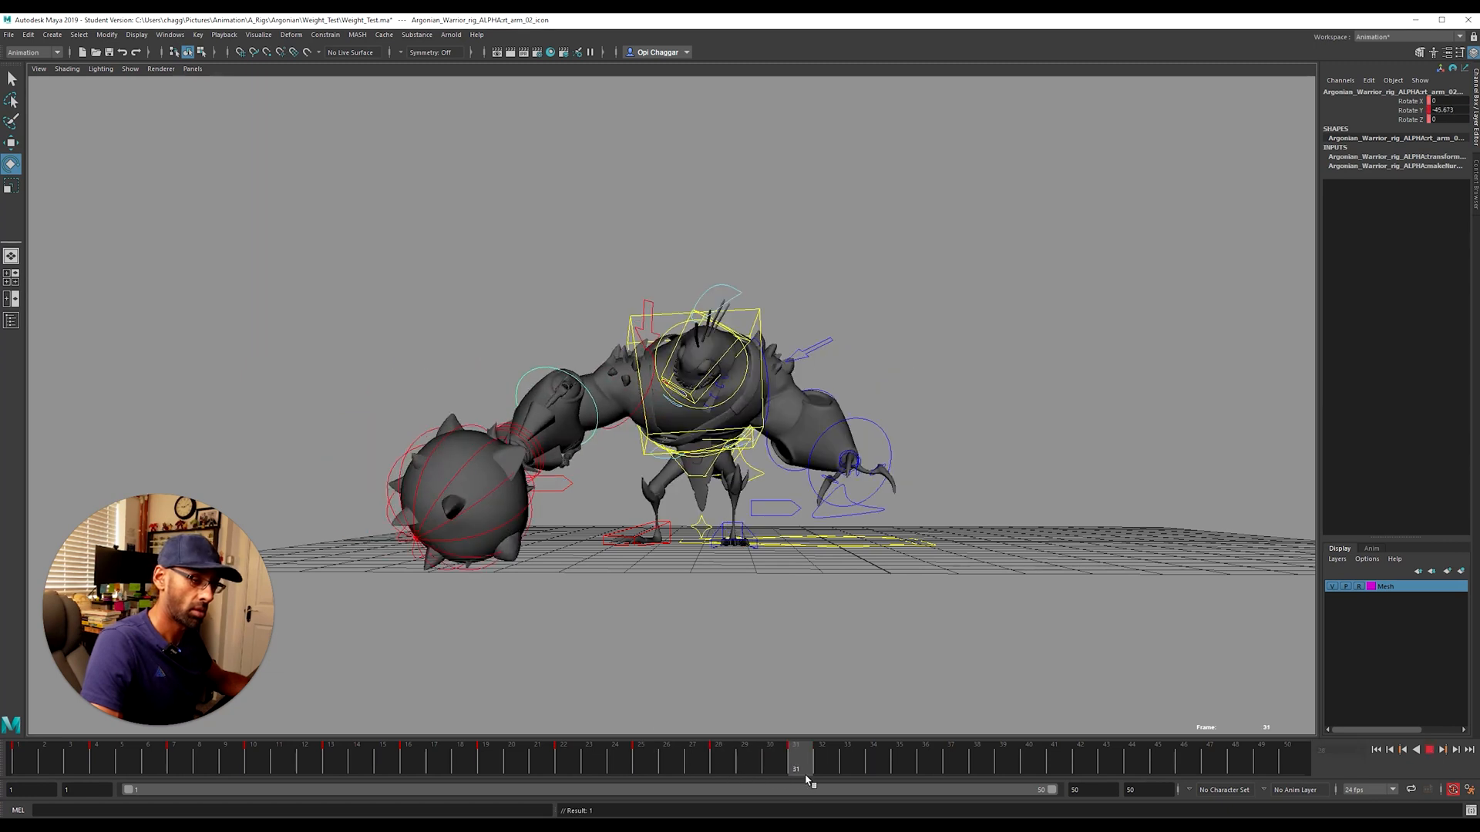
drag(552, 466, 484, 458)
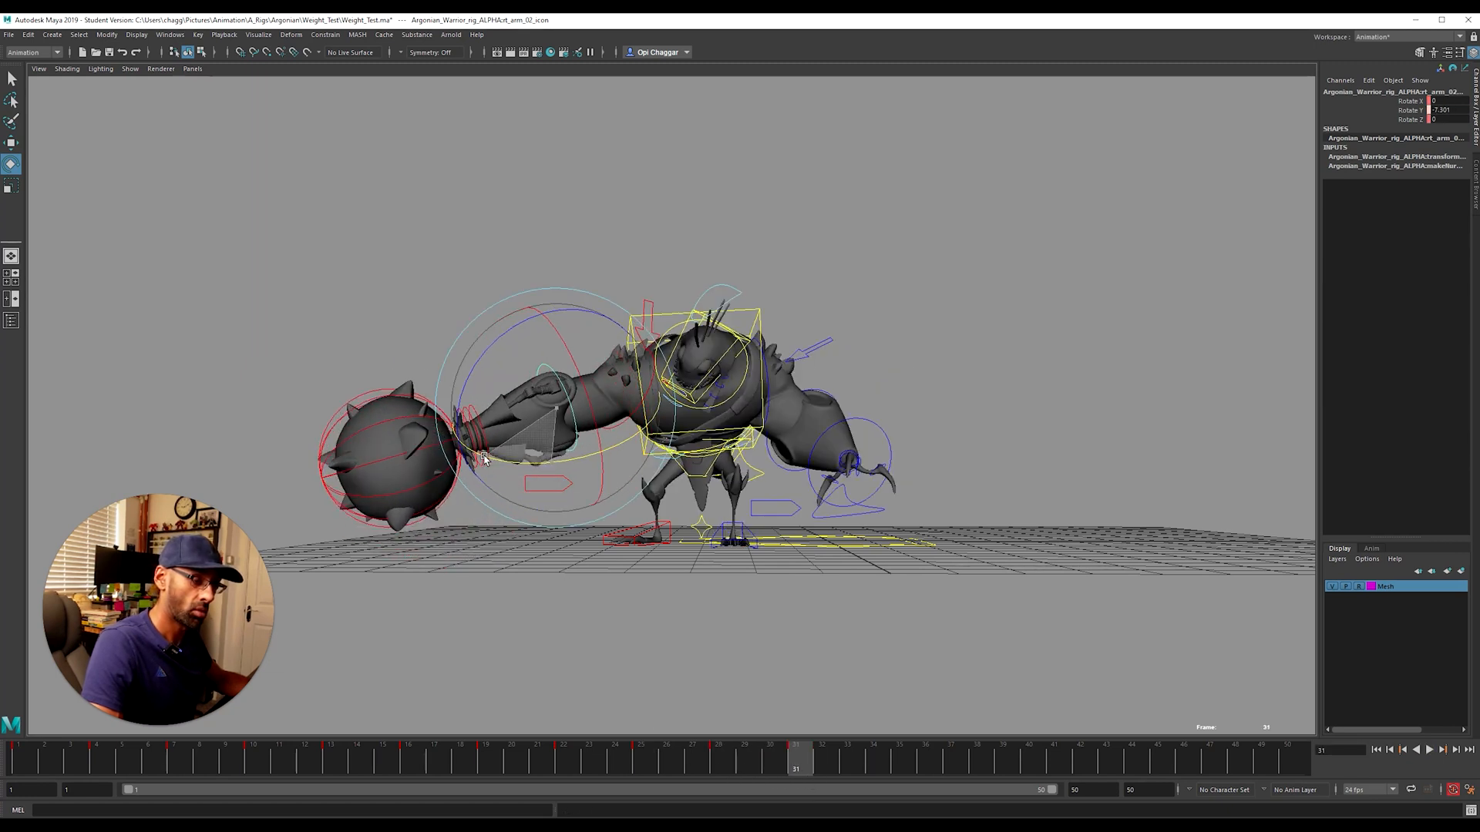
drag(786, 764, 848, 775)
drag(646, 755, 794, 777)
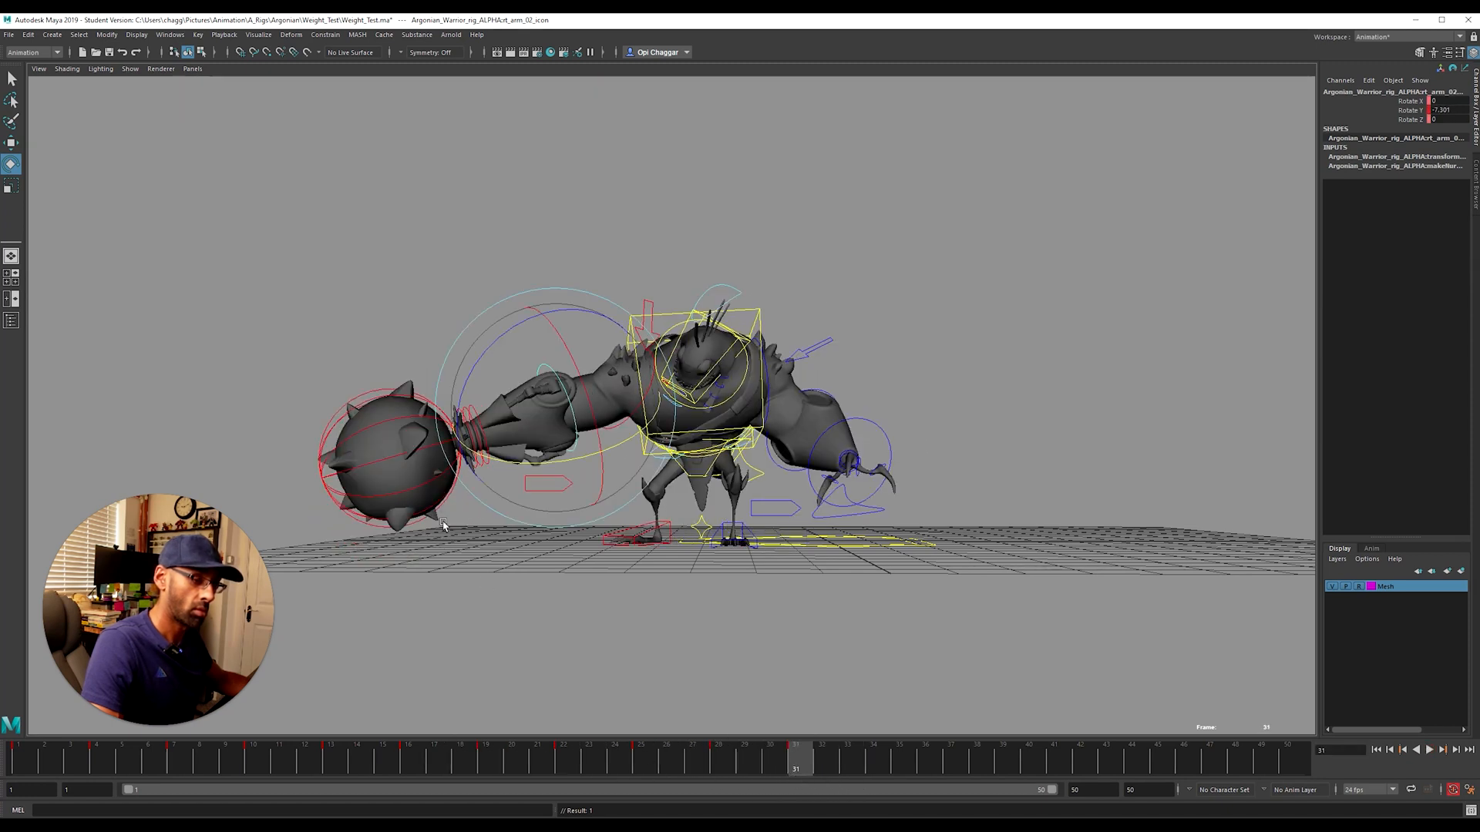
drag(491, 462, 653, 620)
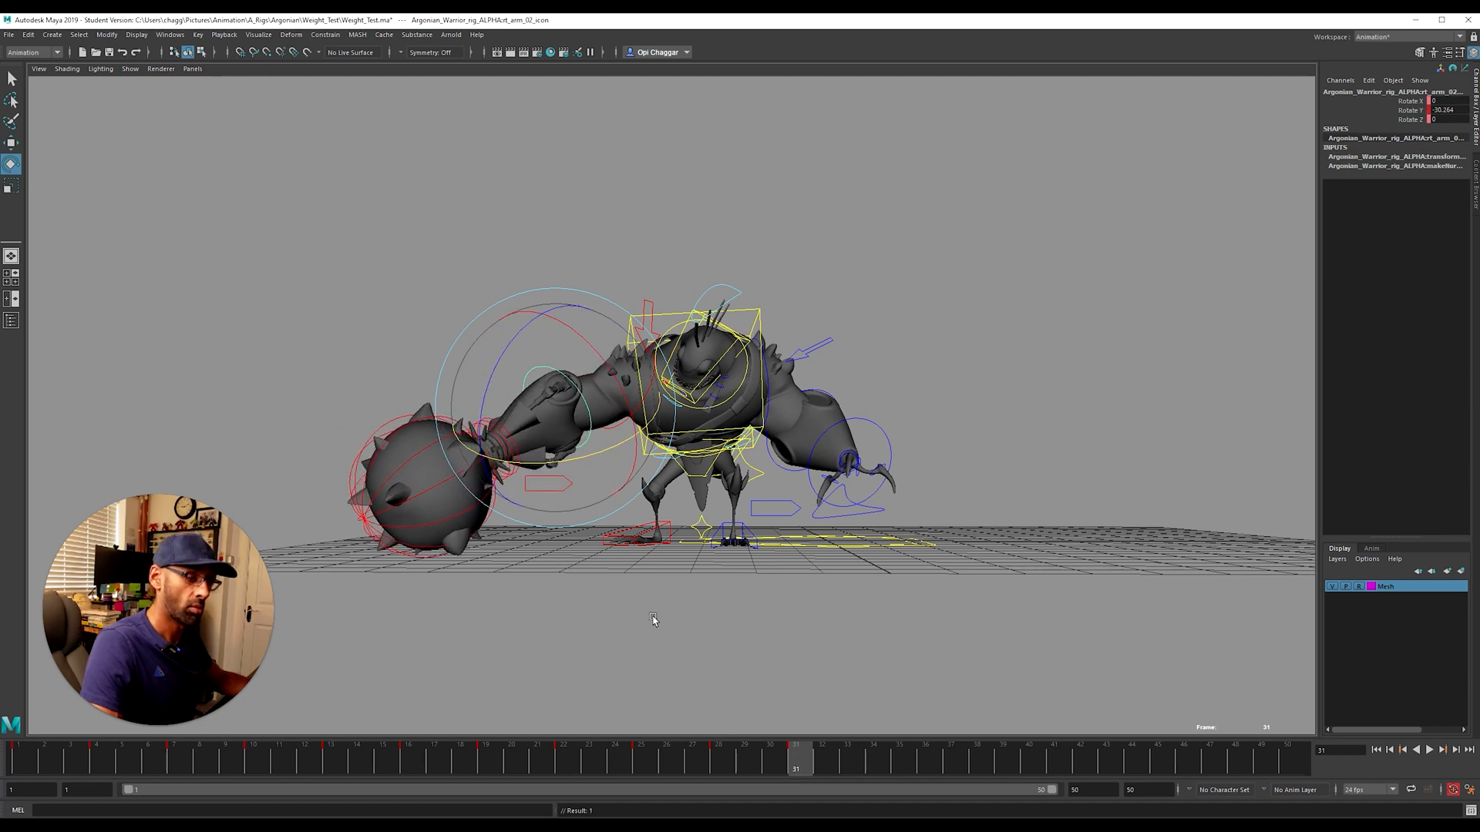
drag(742, 761, 532, 755)
key(alt+v)
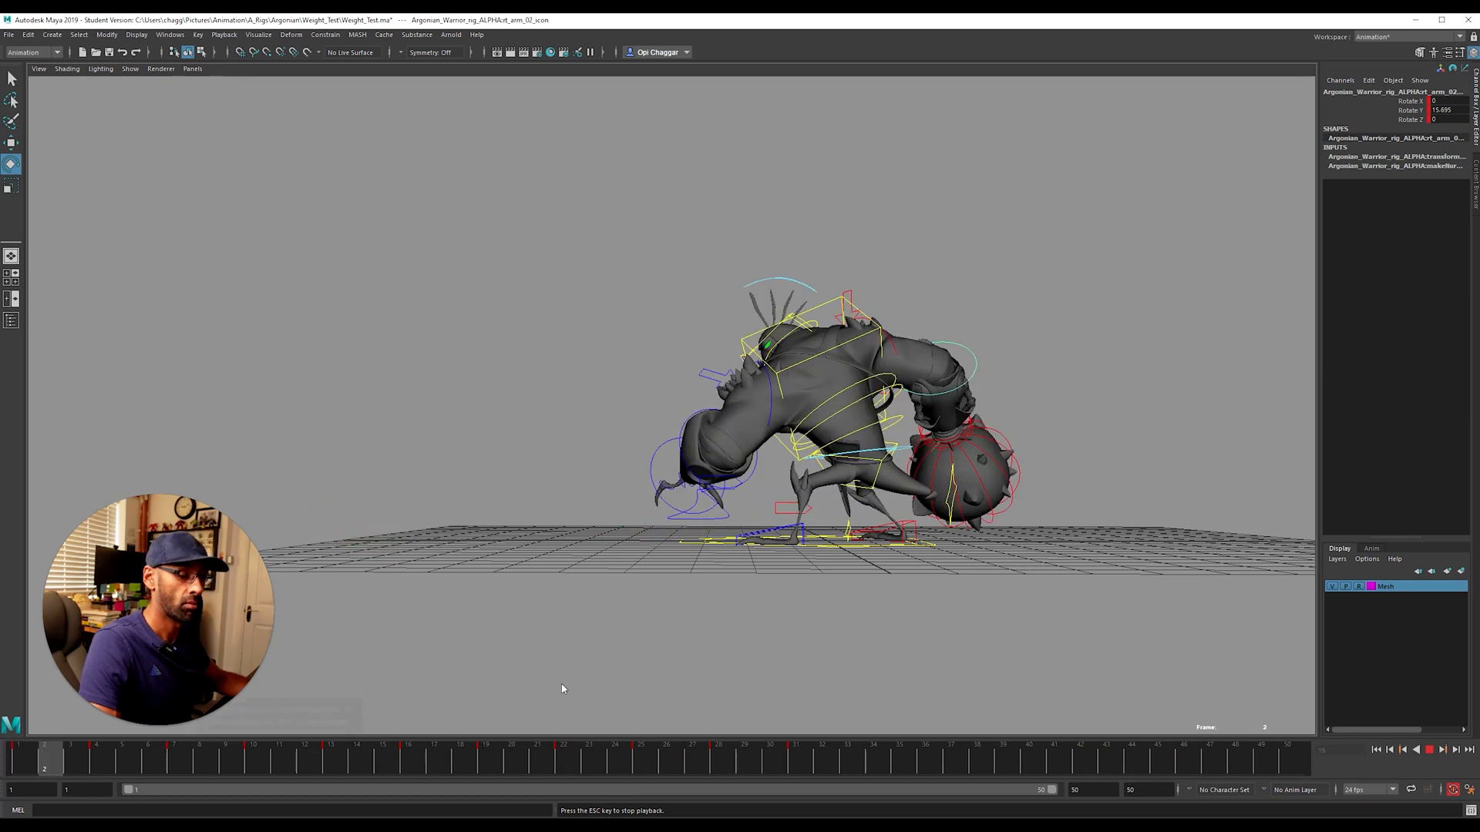
alt+drag(746, 599, 742, 633)
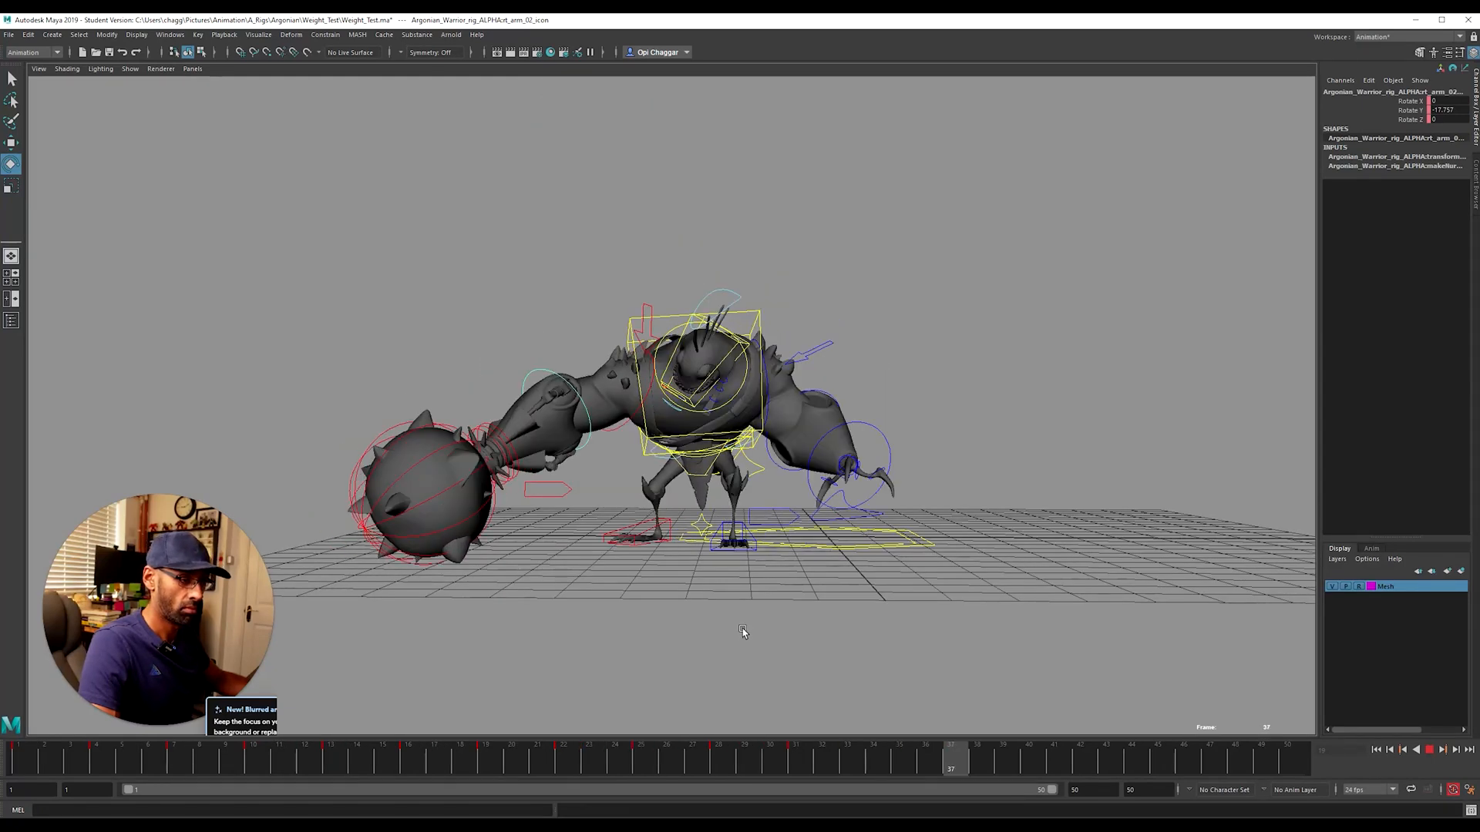
drag(702, 763, 803, 783)
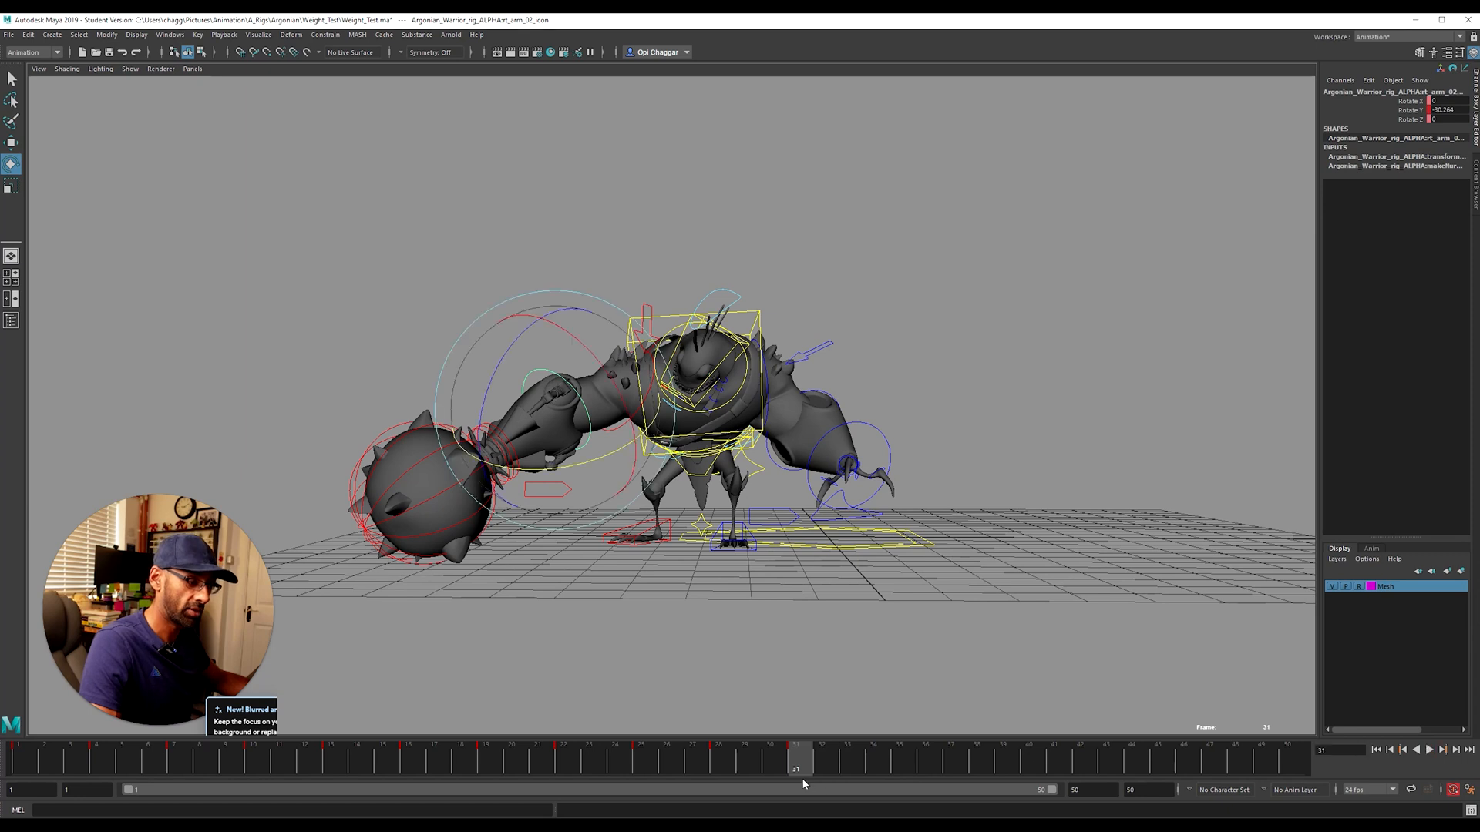
Step: Select all the rig controls and copy the frame 1 pose to a key at frame 40
alt+right_drag(862, 585, 772, 571)
drag(385, 166, 1046, 681)
key(w)
drag(673, 767, 19, 763)
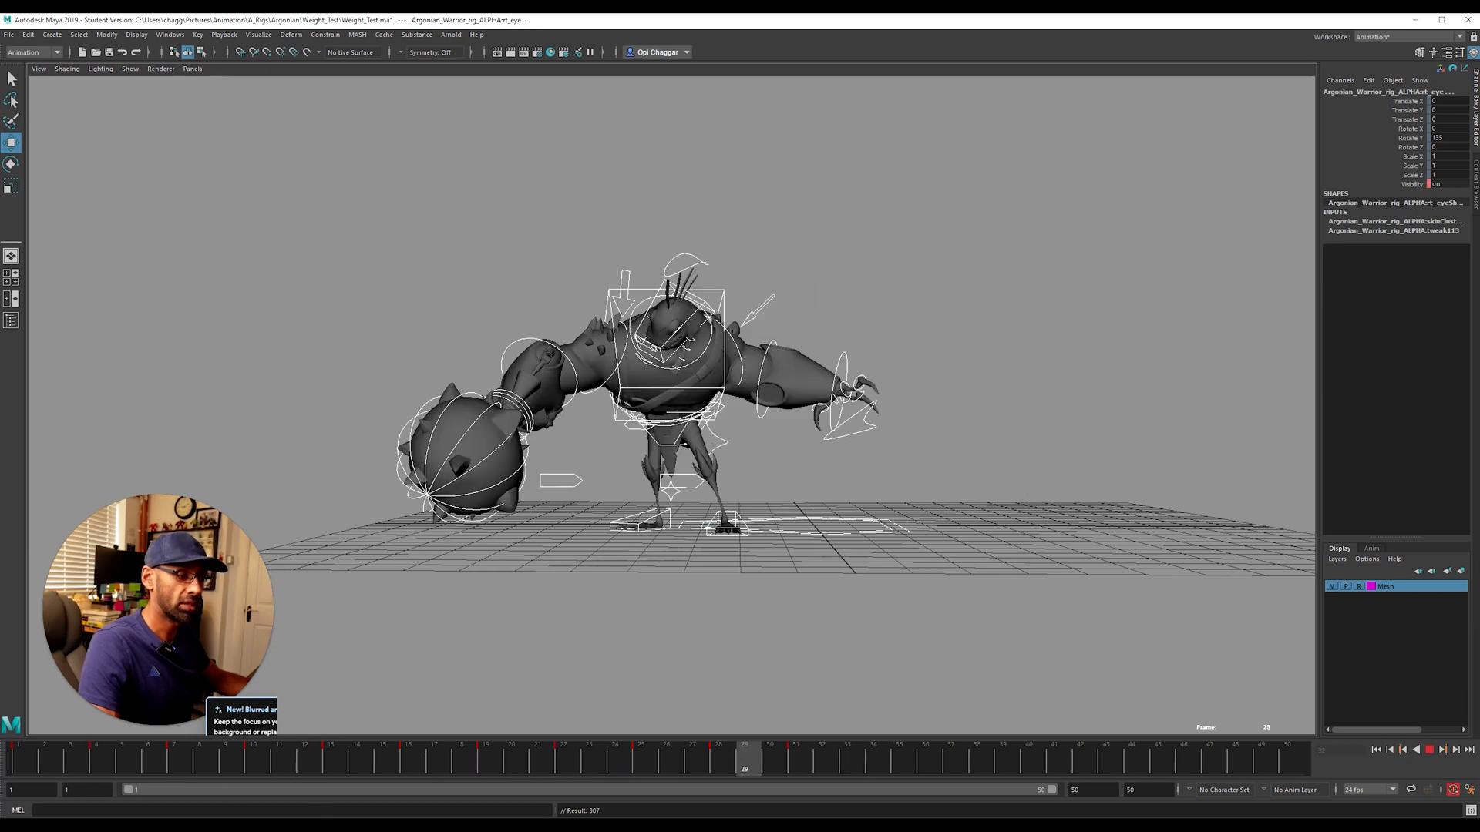
drag(149, 805, 797, 769)
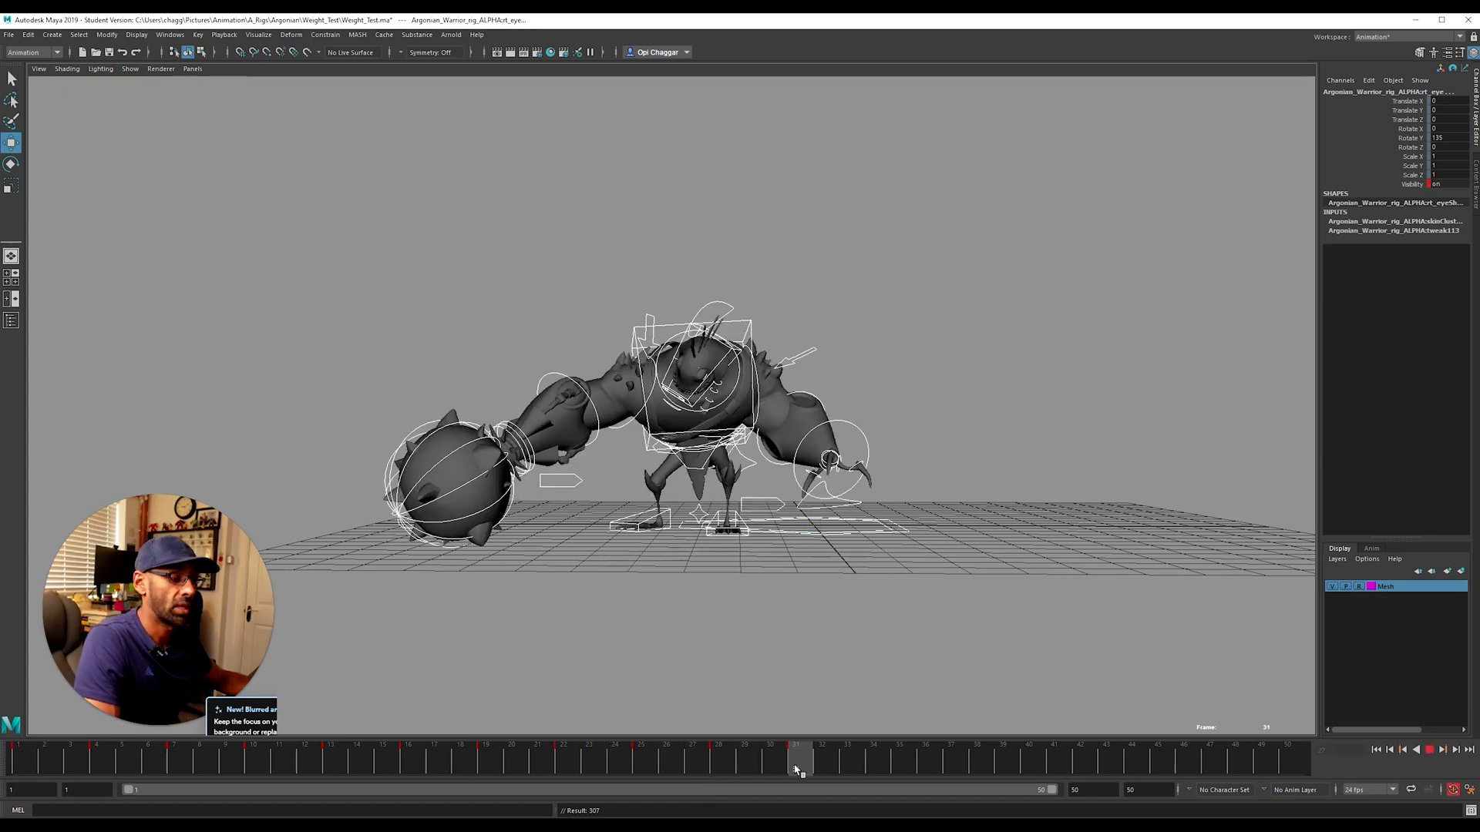
alt+drag(739, 653, 745, 654)
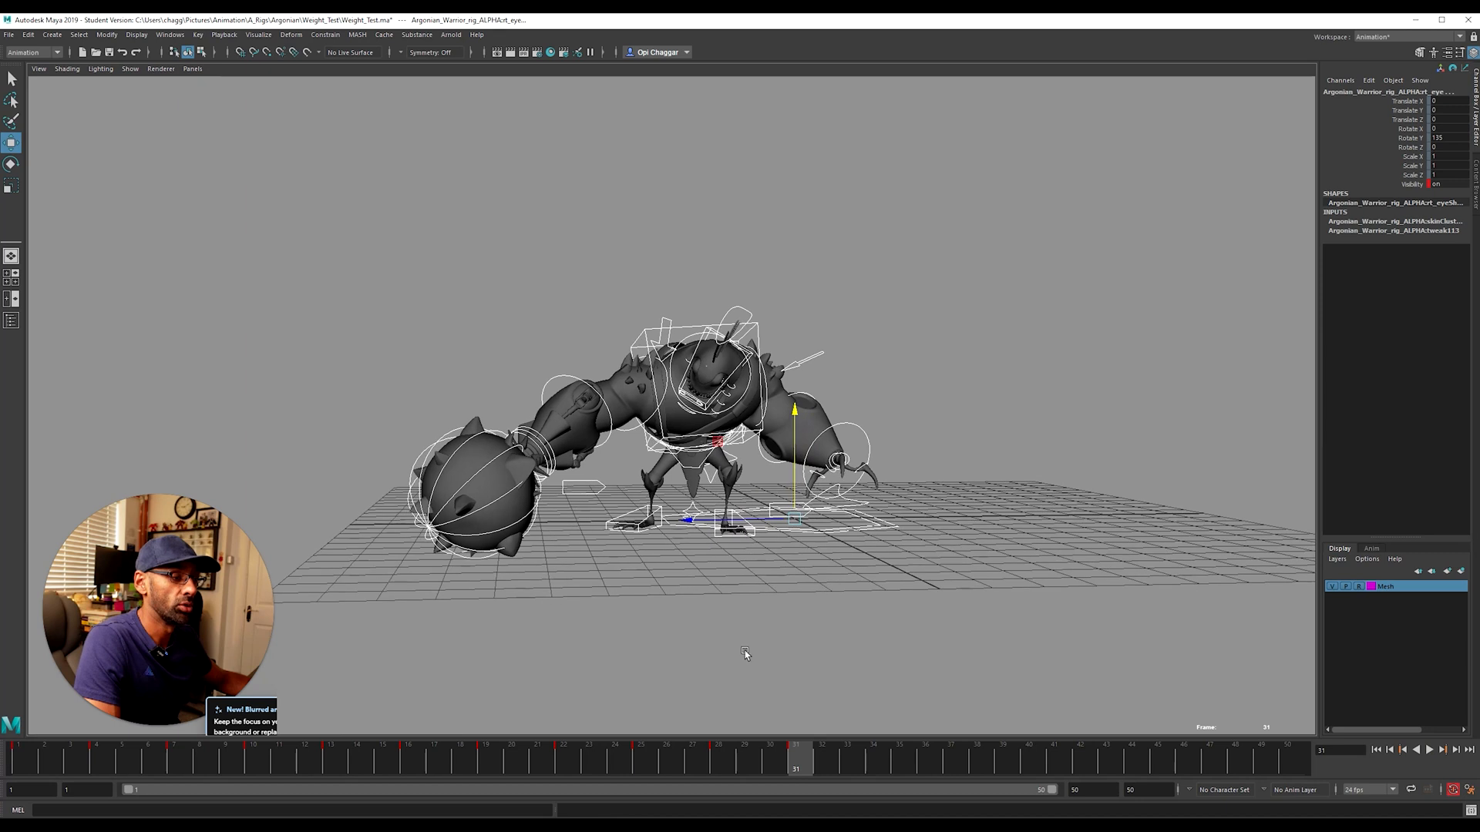
click(23, 773)
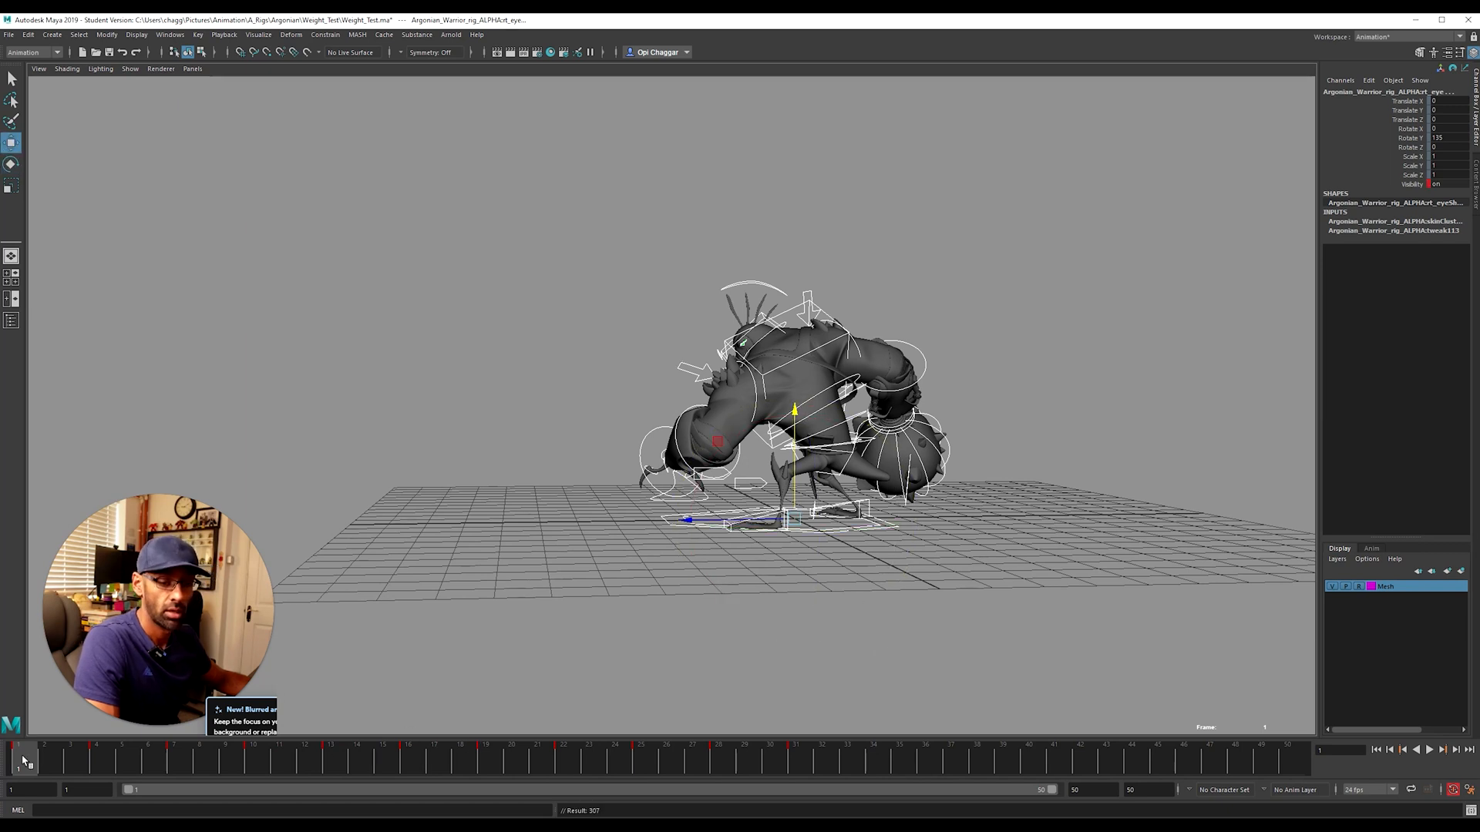
click(796, 764)
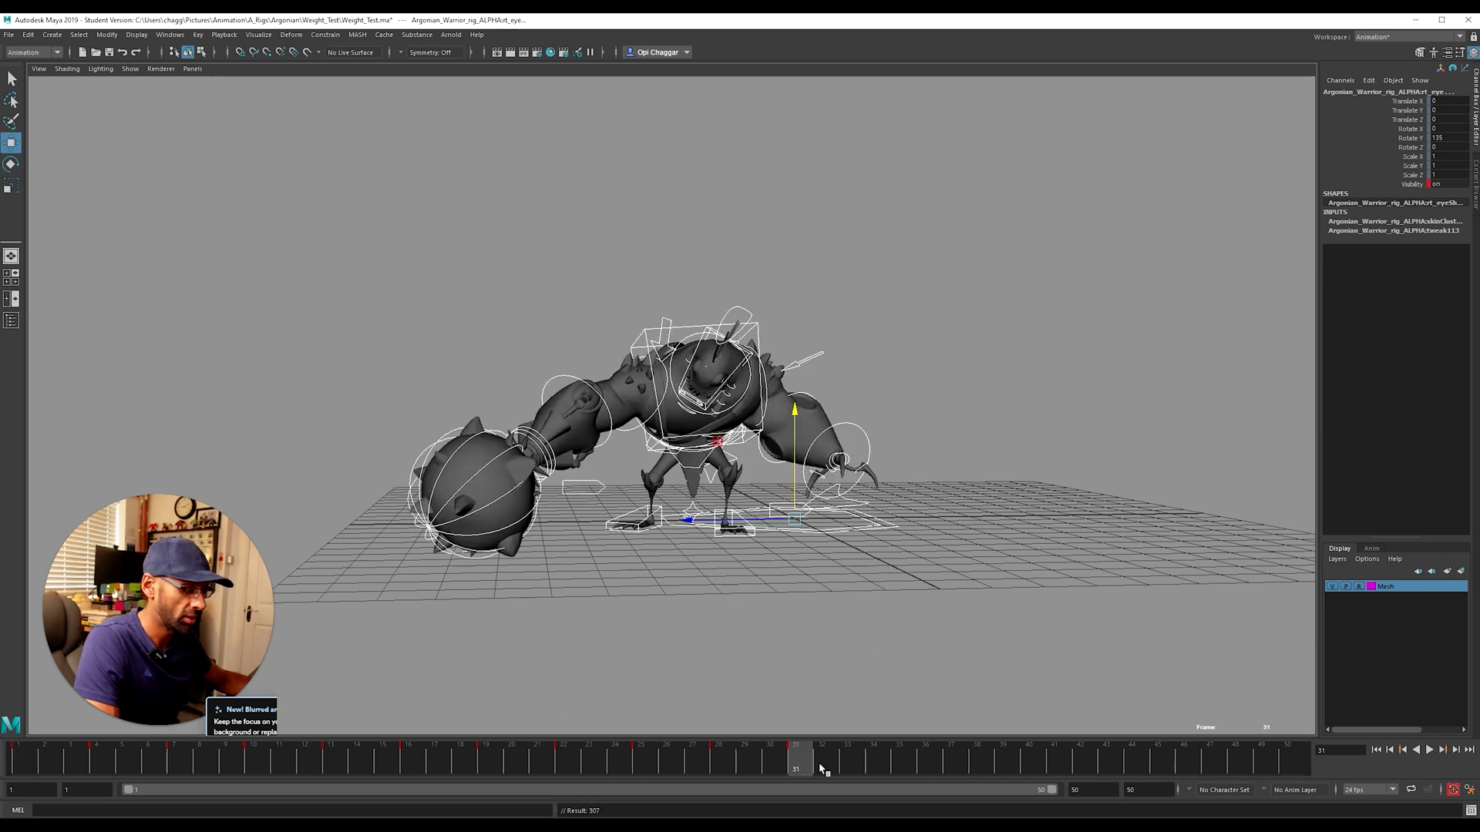
drag(108, 765, 21, 766)
key(alt+v)
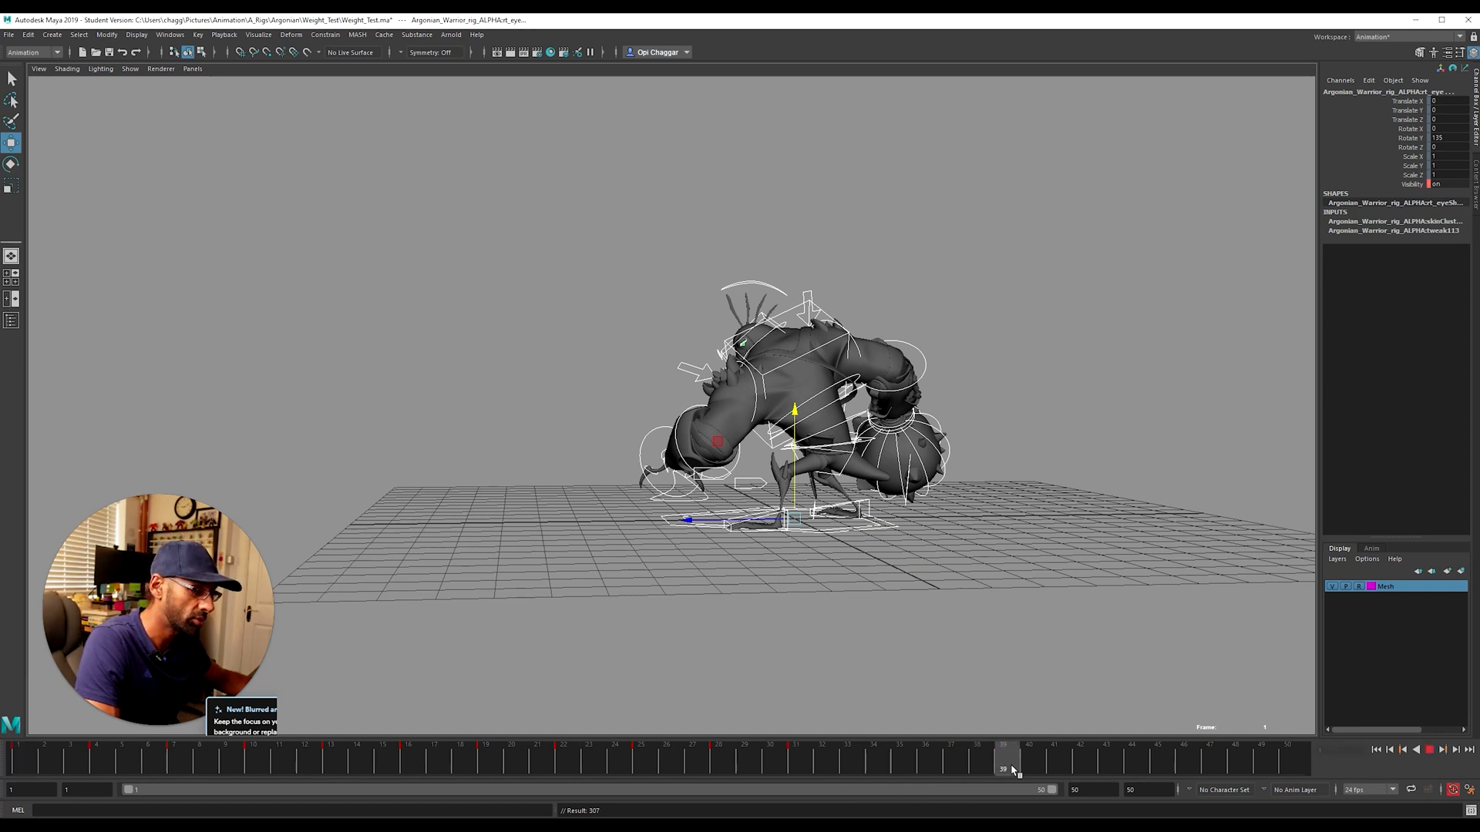
Step: Play back and scrub the animation to review the motion leading into the frame 31 pose
key(e)
key(alt+v)
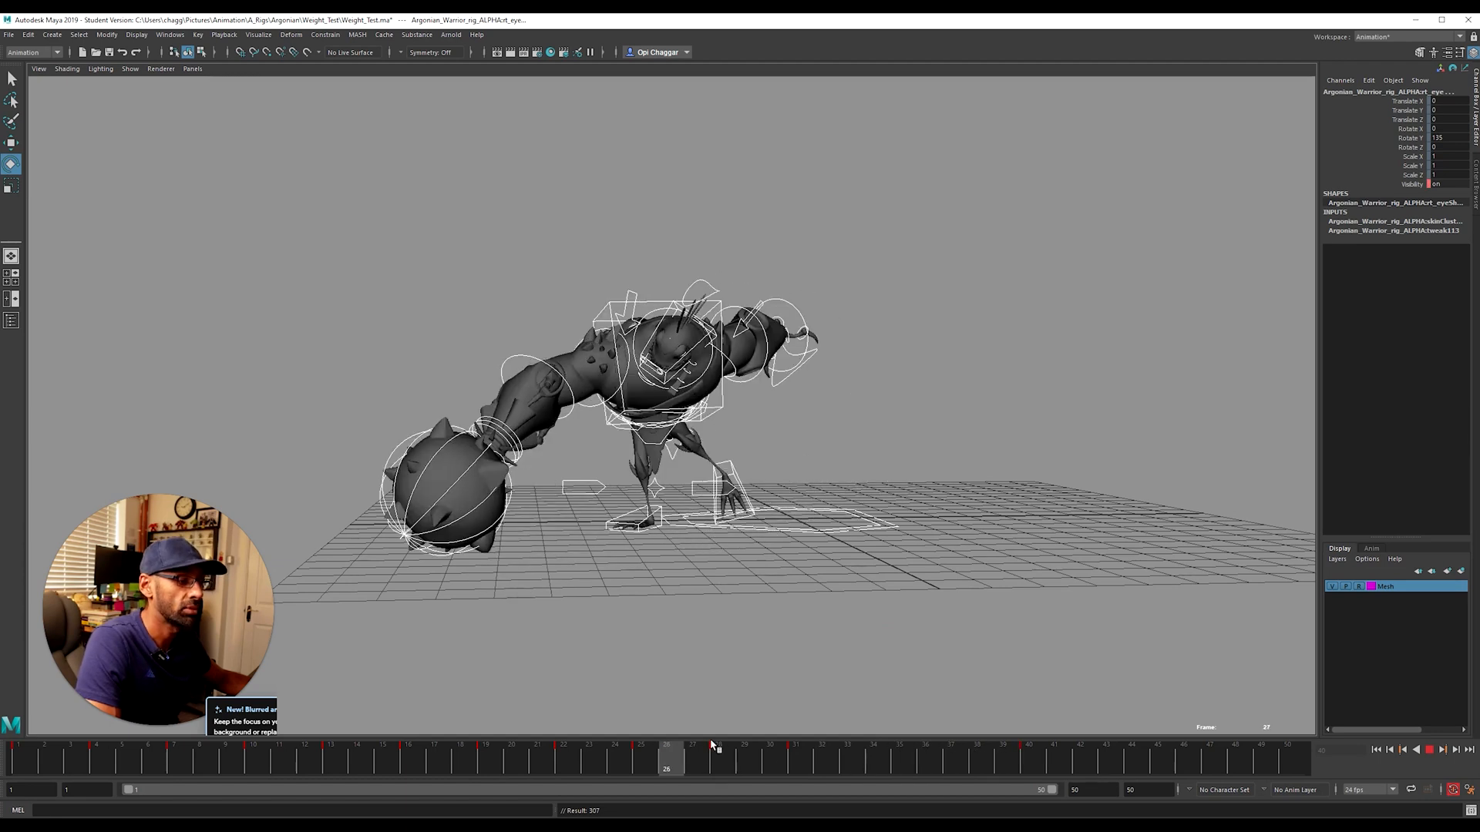
drag(693, 763, 795, 763)
alt+drag(742, 575, 717, 667)
scroll(663, 605, up, 2)
scroll(659, 617, down, 2)
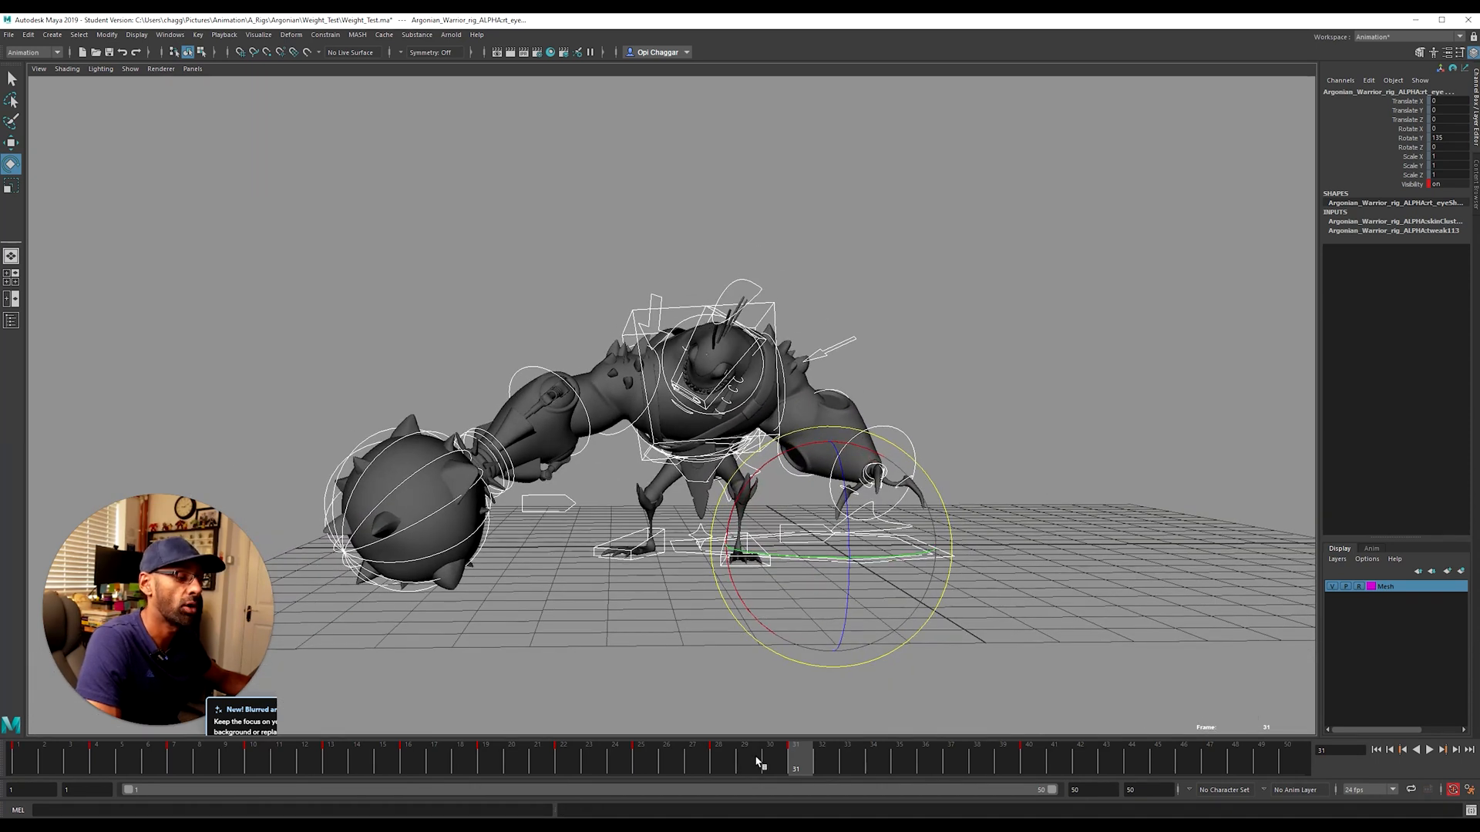
mouse_move(813, 765)
mouse_down()
mouse_move(898, 769)
mouse_move(798, 770)
mouse_up()
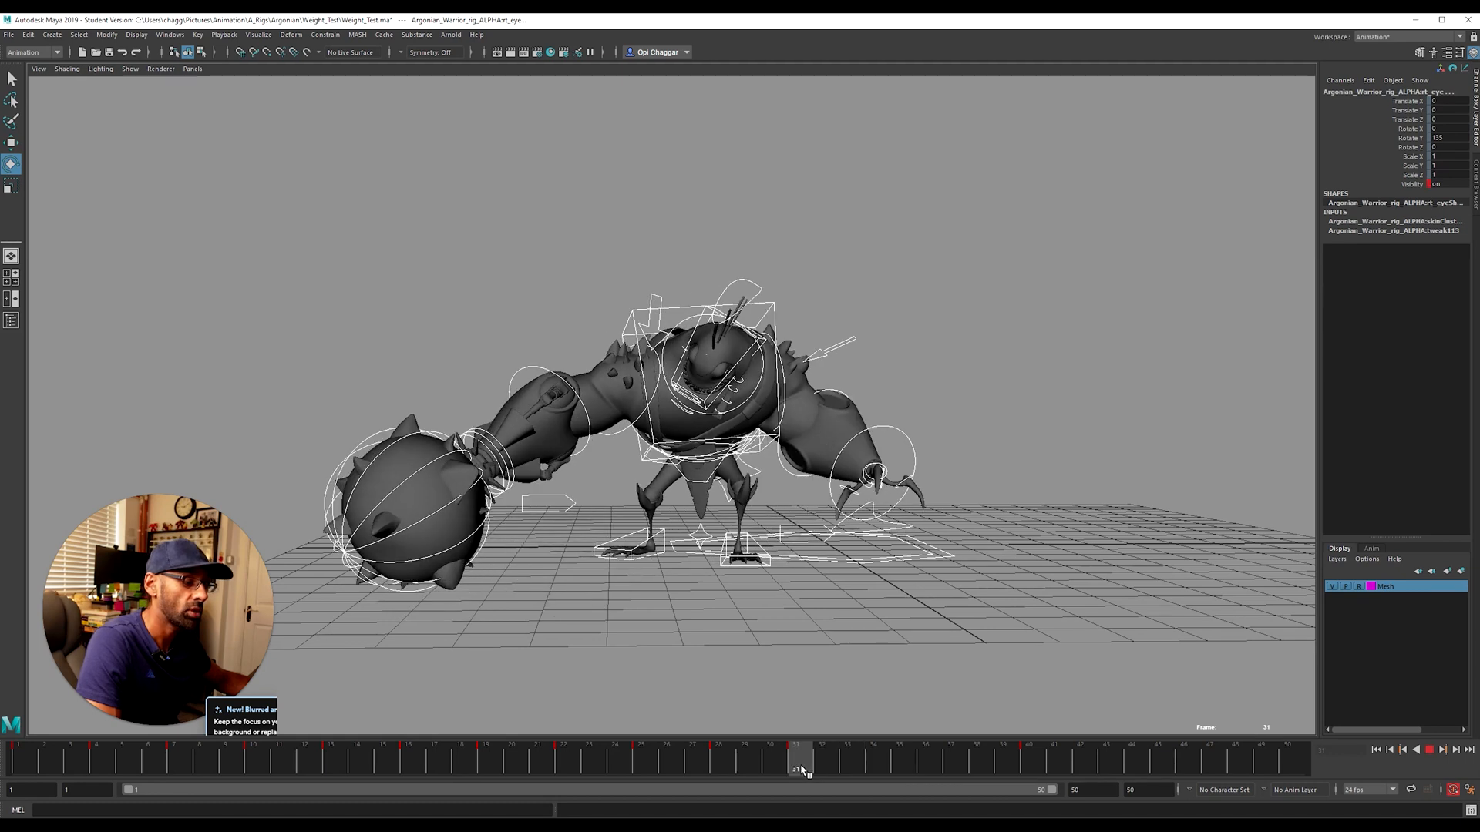
Step: Hold both feet in place by copying the leg controls' frame 31 pose to a key at frame 34
click(712, 667)
click(725, 548)
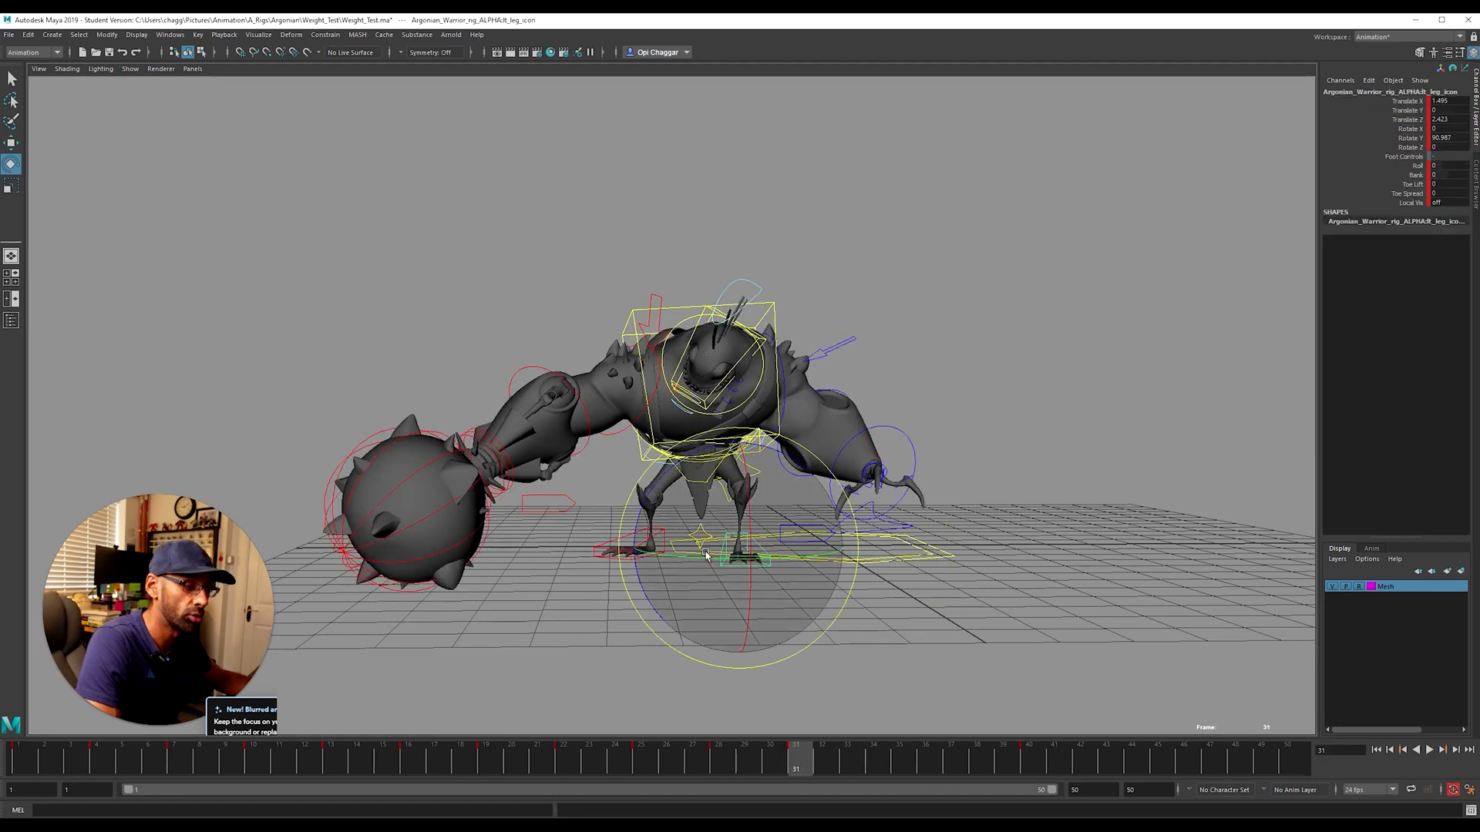
click(608, 543)
drag(818, 769, 900, 772)
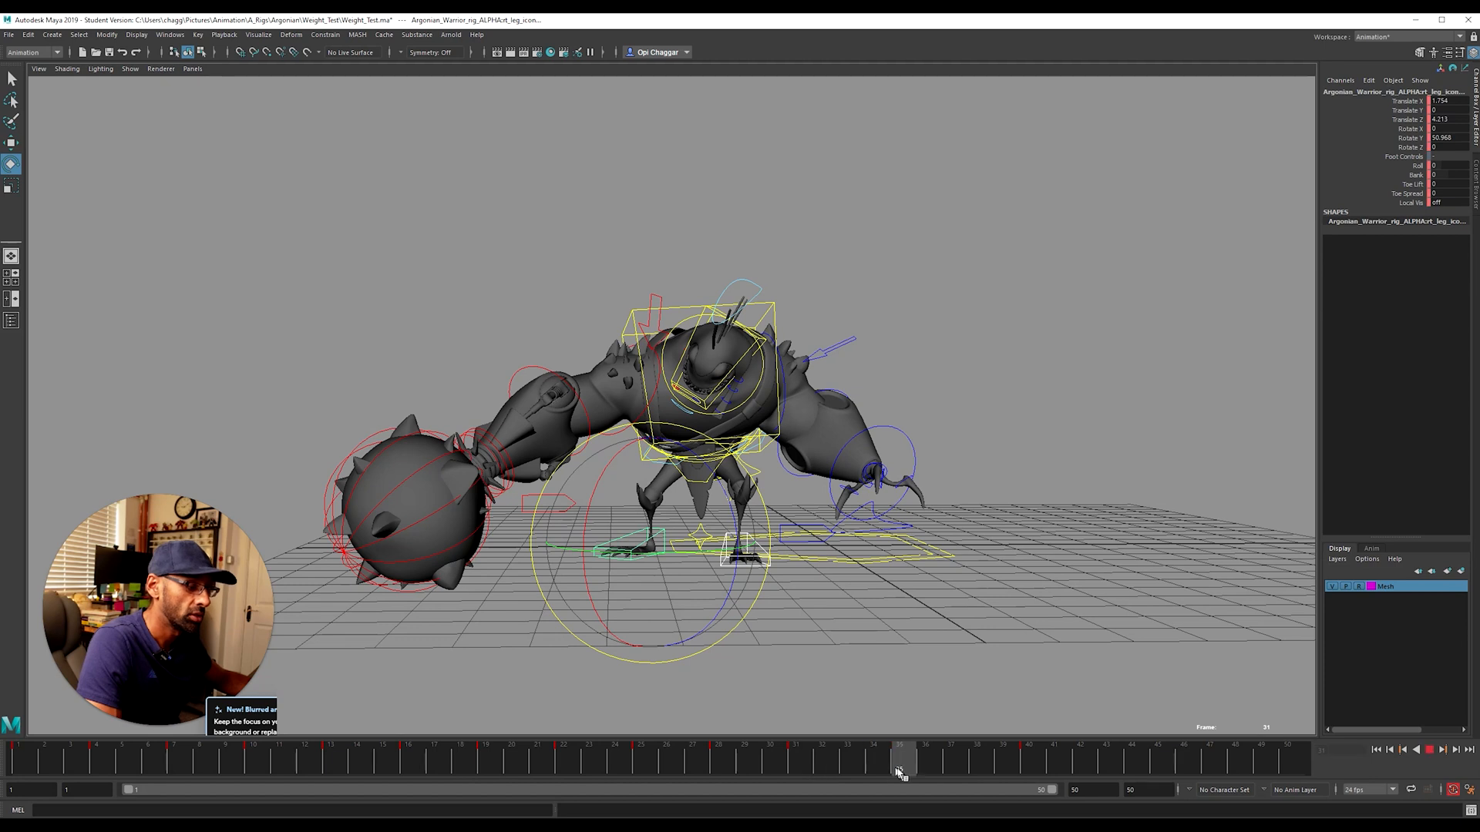
drag(792, 767, 872, 770)
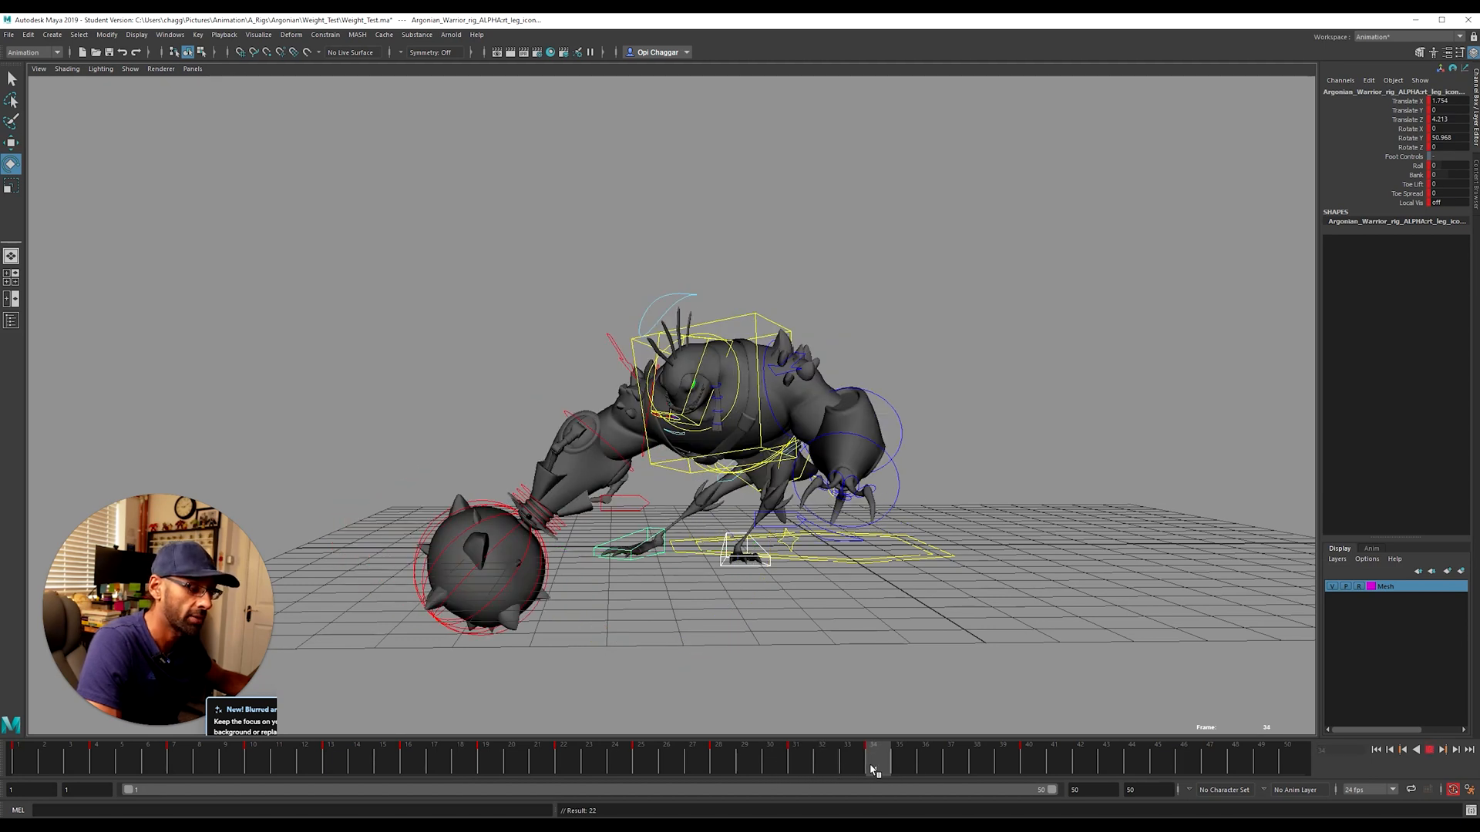
Step: Move the COG control toward the mace at frame 34, to about 1.49, -0.56, 2.57 in Translate X, Y and Z
click(848, 612)
click(733, 481)
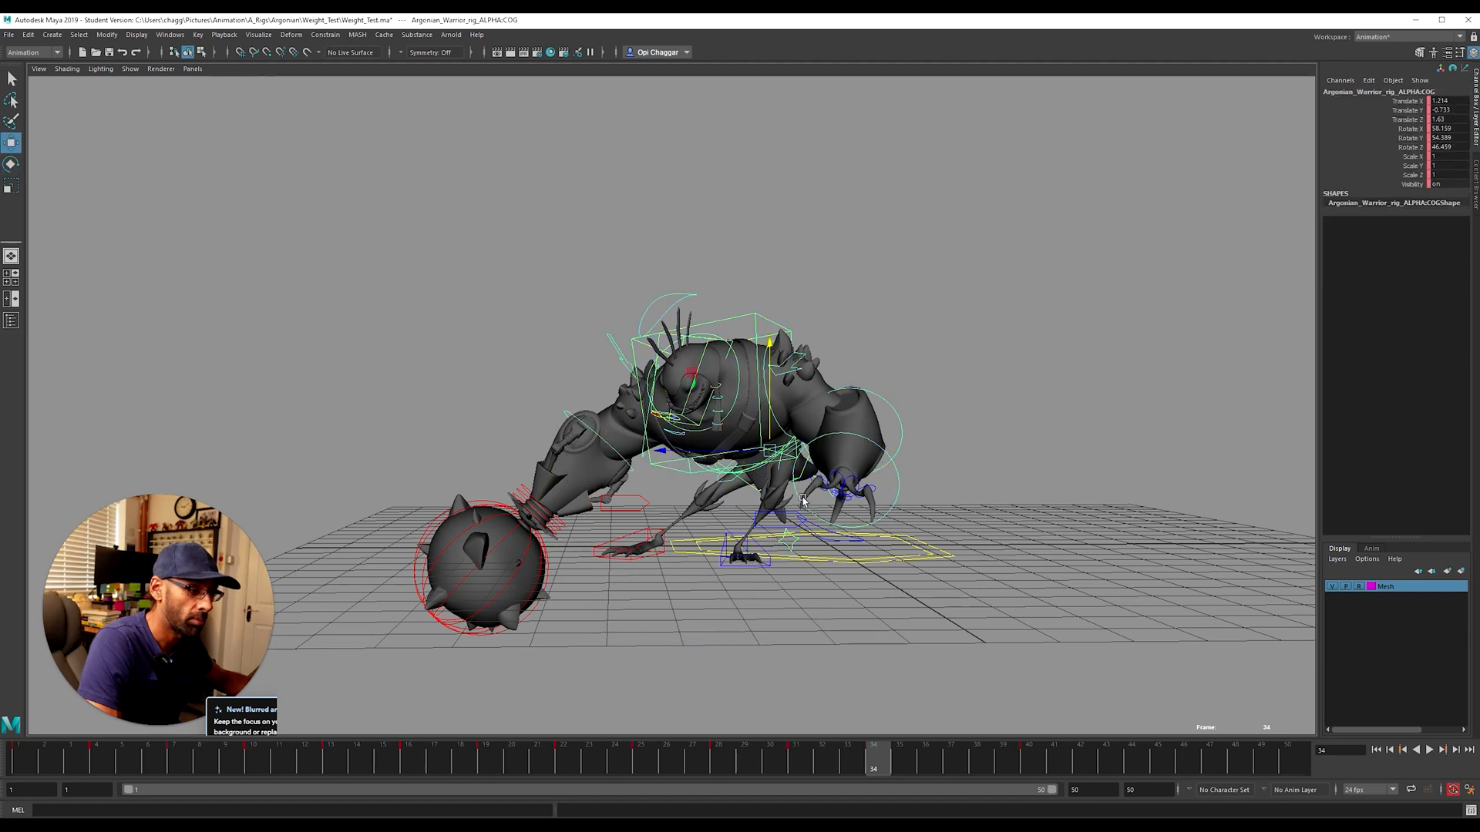
key(w)
drag(745, 451, 709, 444)
click(710, 438)
key(ctrl+z)
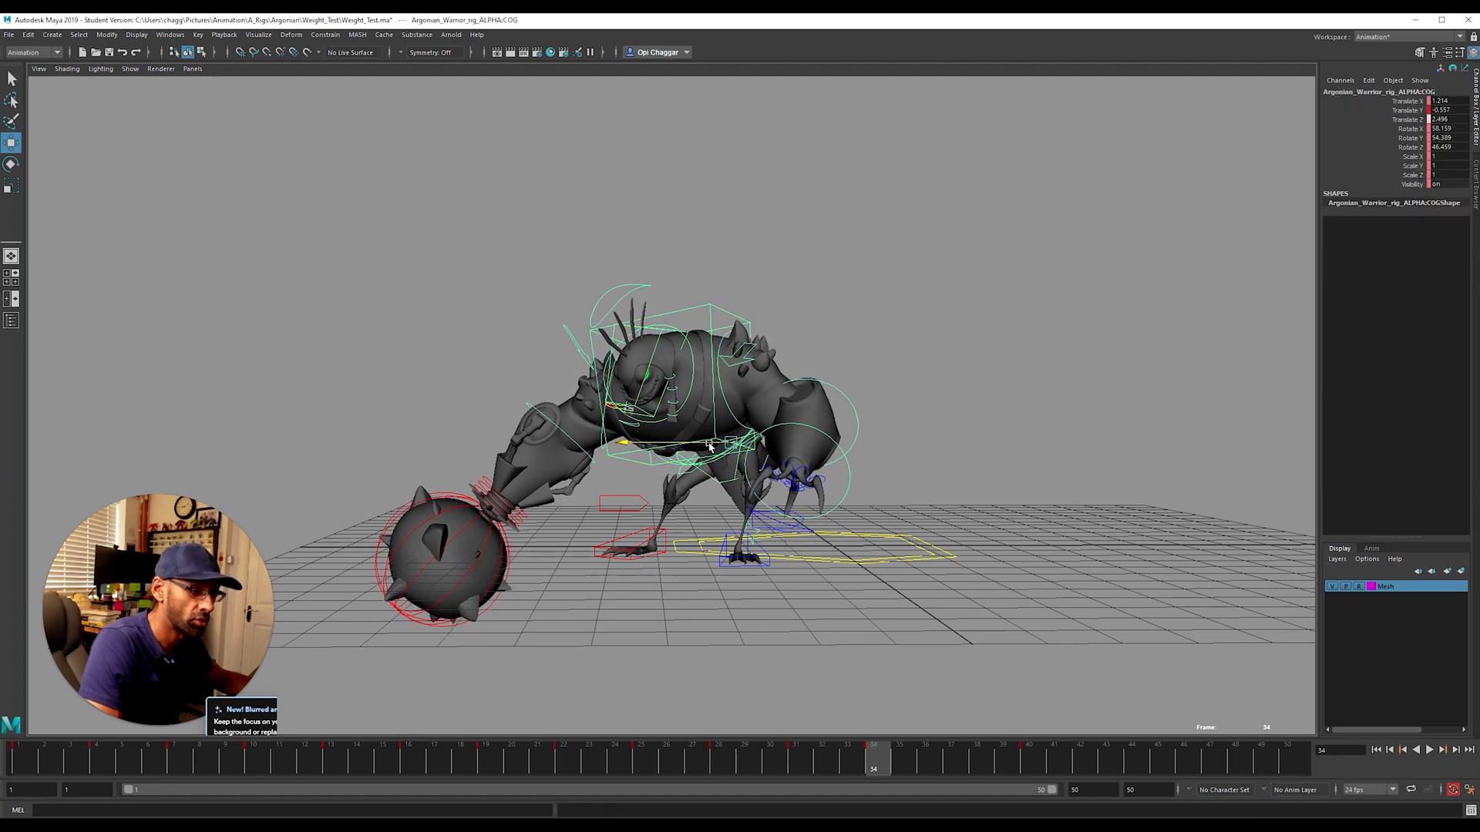
alt+drag(577, 562, 560, 538)
alt+drag(569, 419, 653, 478)
click(931, 380)
alt+drag(932, 380, 797, 428)
Step: Rotate the spine controls at frame 34 to adjust the torso's bend and twist
click(779, 396)
click(798, 428)
key(e)
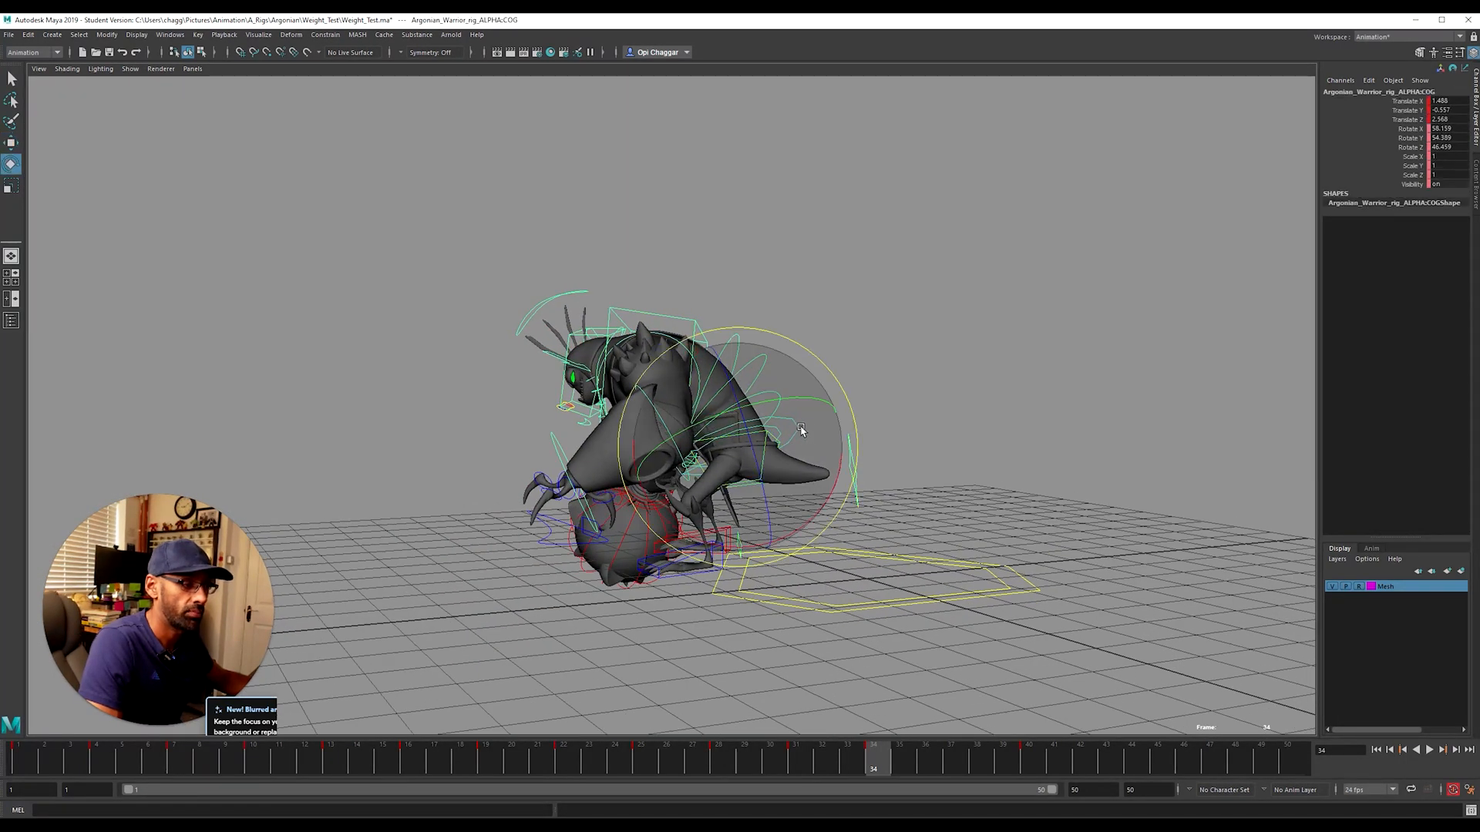
click(792, 414)
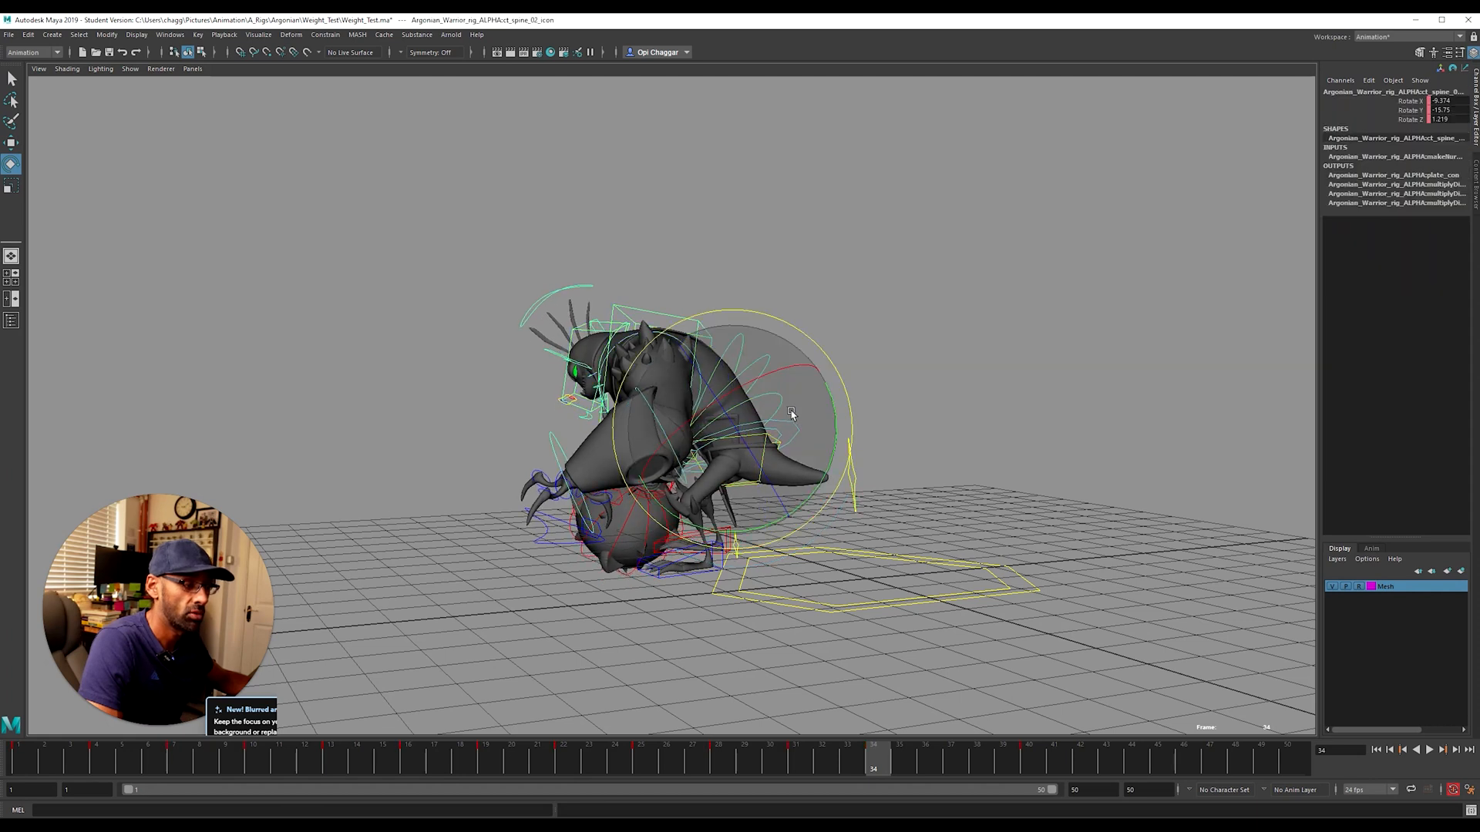
click(768, 360)
alt+drag(767, 360, 796, 383)
alt+drag(683, 361, 716, 404)
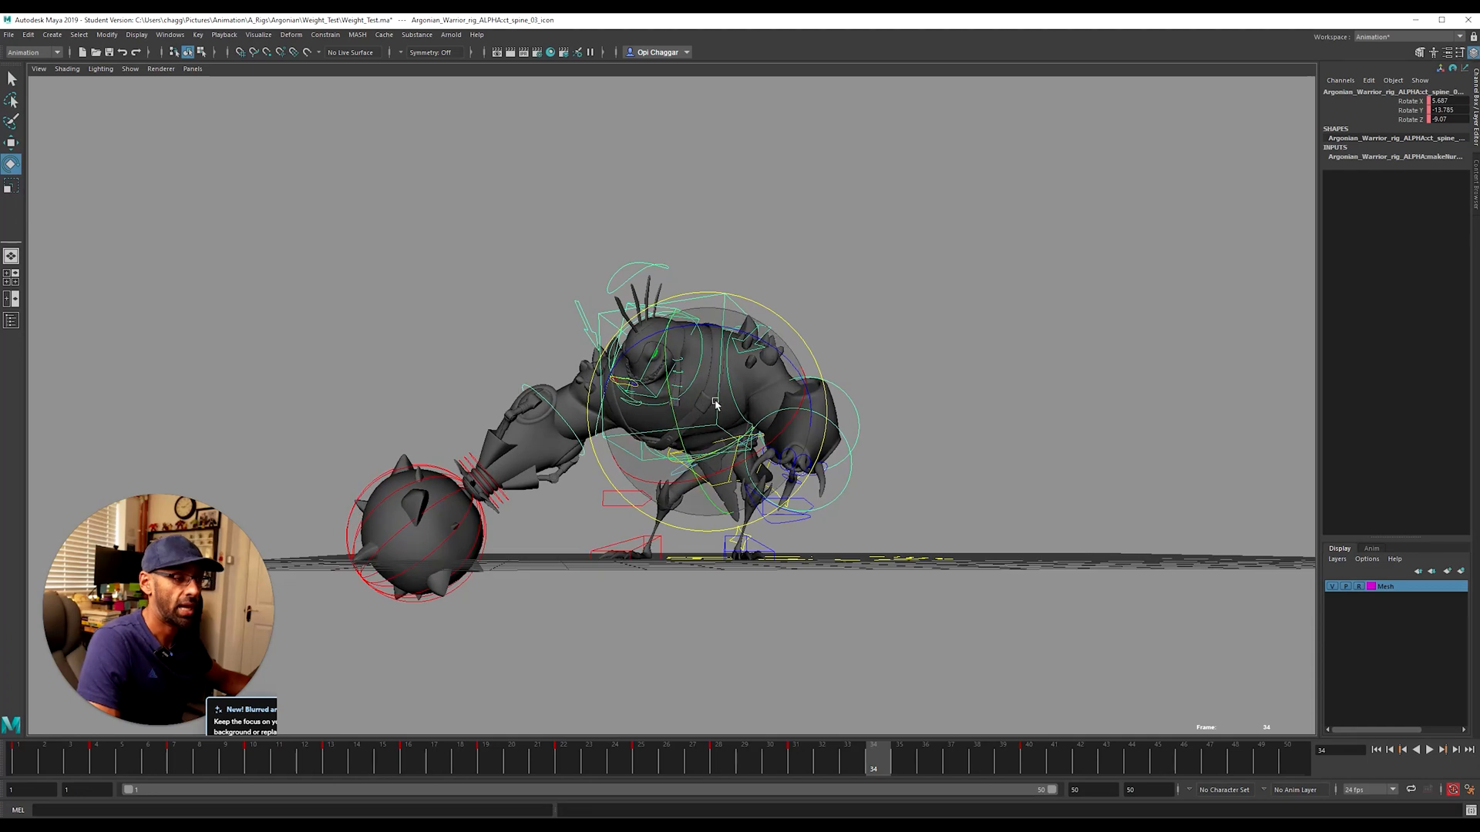
drag(715, 340, 732, 385)
click(766, 299)
click(753, 299)
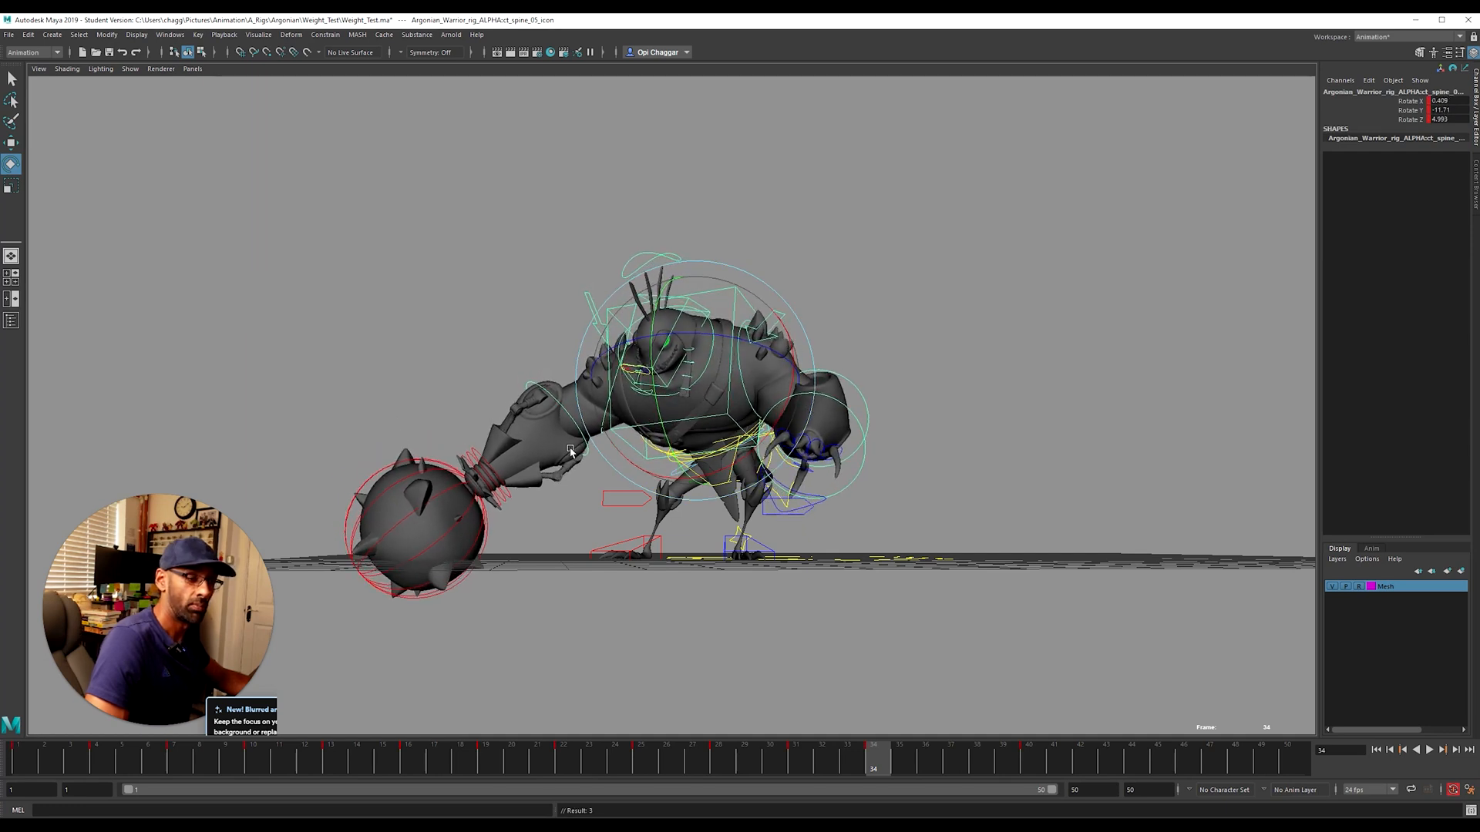
Step: Rotate the mace arm's shoulder control at frame 34, to about -31, -56, -17 in Rotate X, Y and Z
click(548, 327)
click(586, 316)
drag(530, 305, 555, 320)
drag(601, 370, 597, 378)
drag(648, 437, 646, 440)
drag(602, 389, 605, 393)
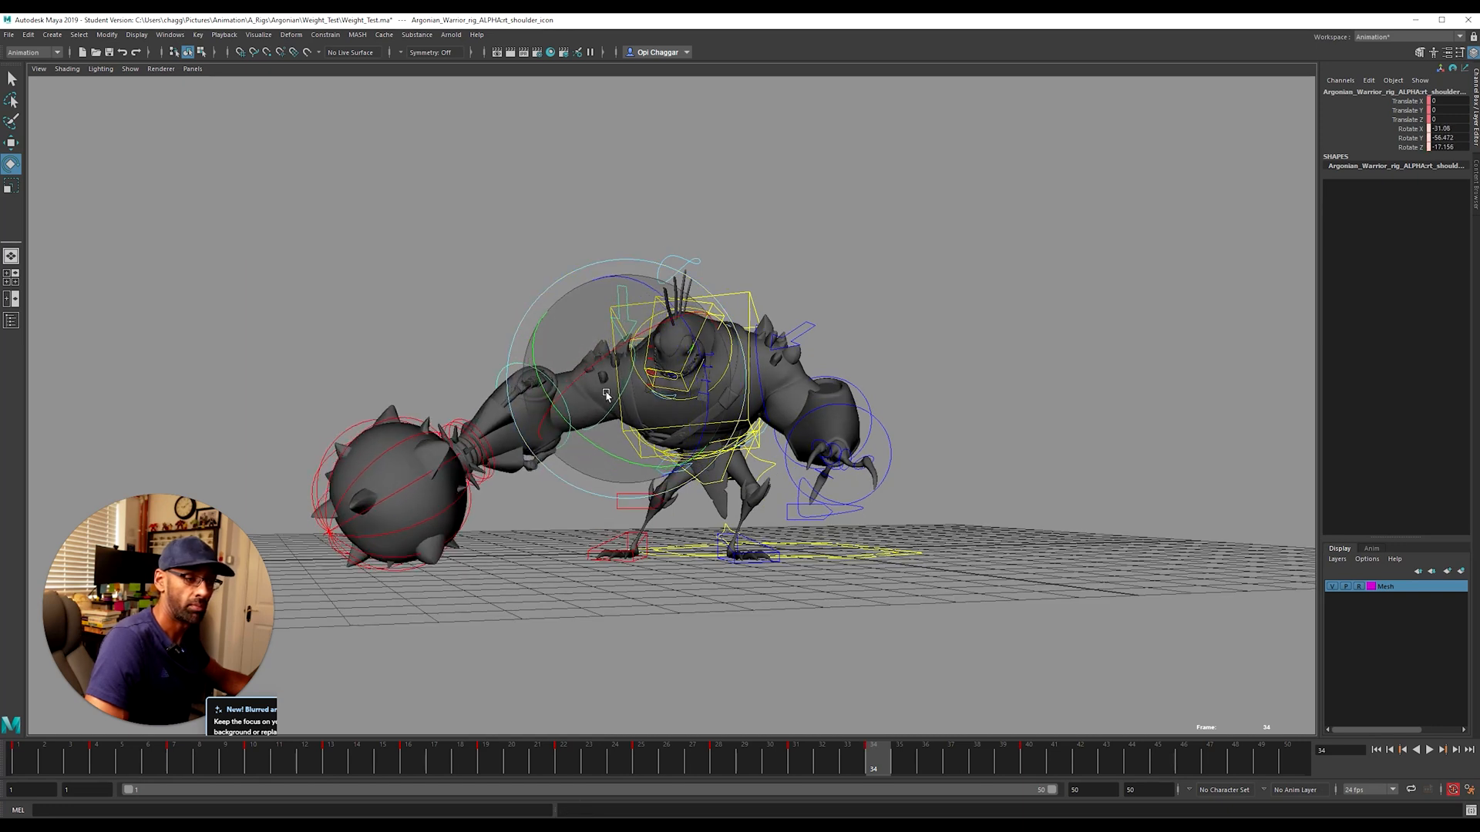
Step: Examine the frame 34 pose from several angles, going through the COG and mace arm controls
click(599, 508)
click(664, 471)
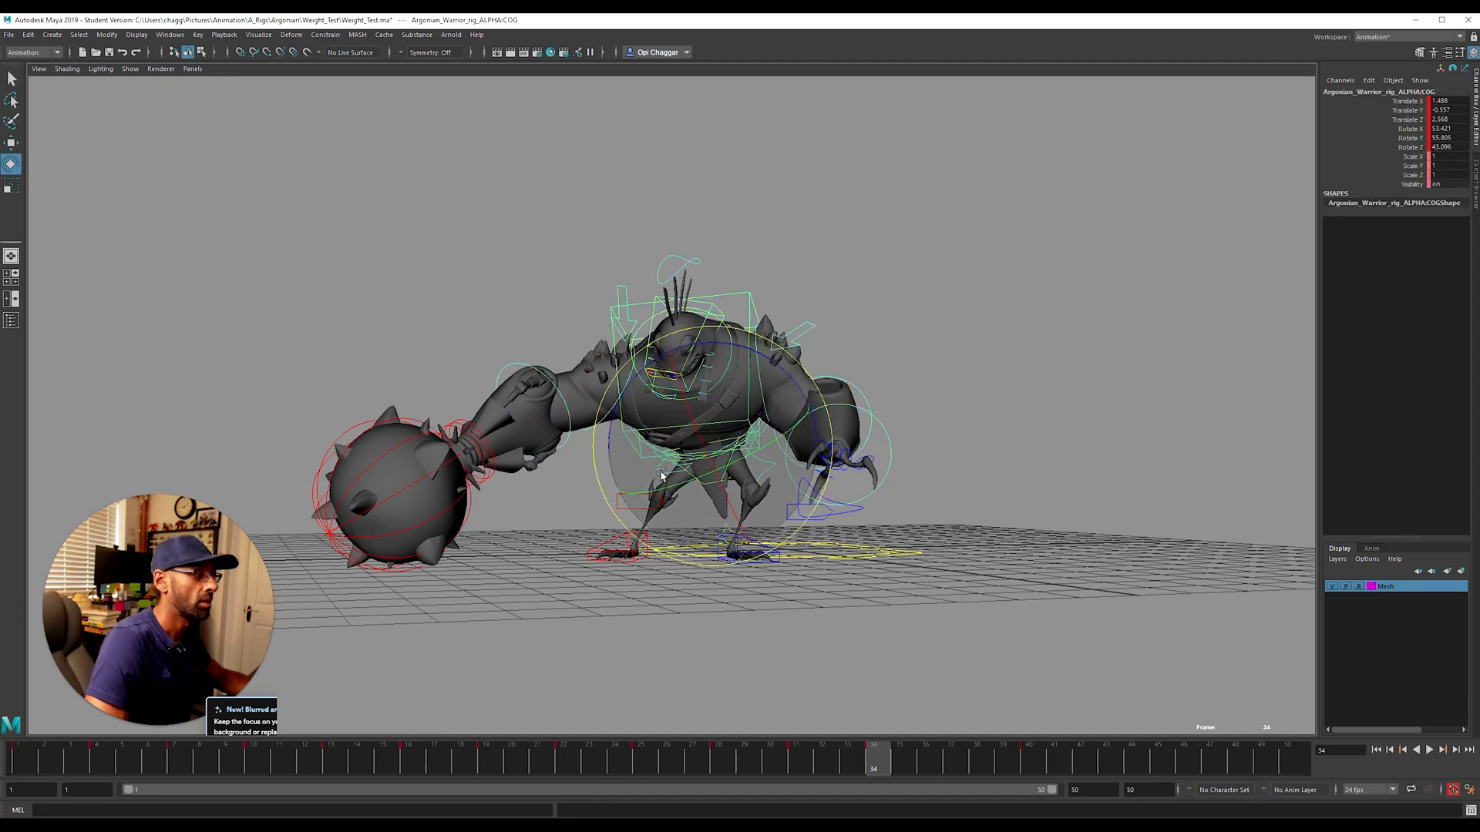
alt+drag(737, 531, 783, 584)
click(915, 304)
alt+drag(915, 305, 601, 385)
click(738, 378)
click(553, 484)
click(600, 407)
click(618, 389)
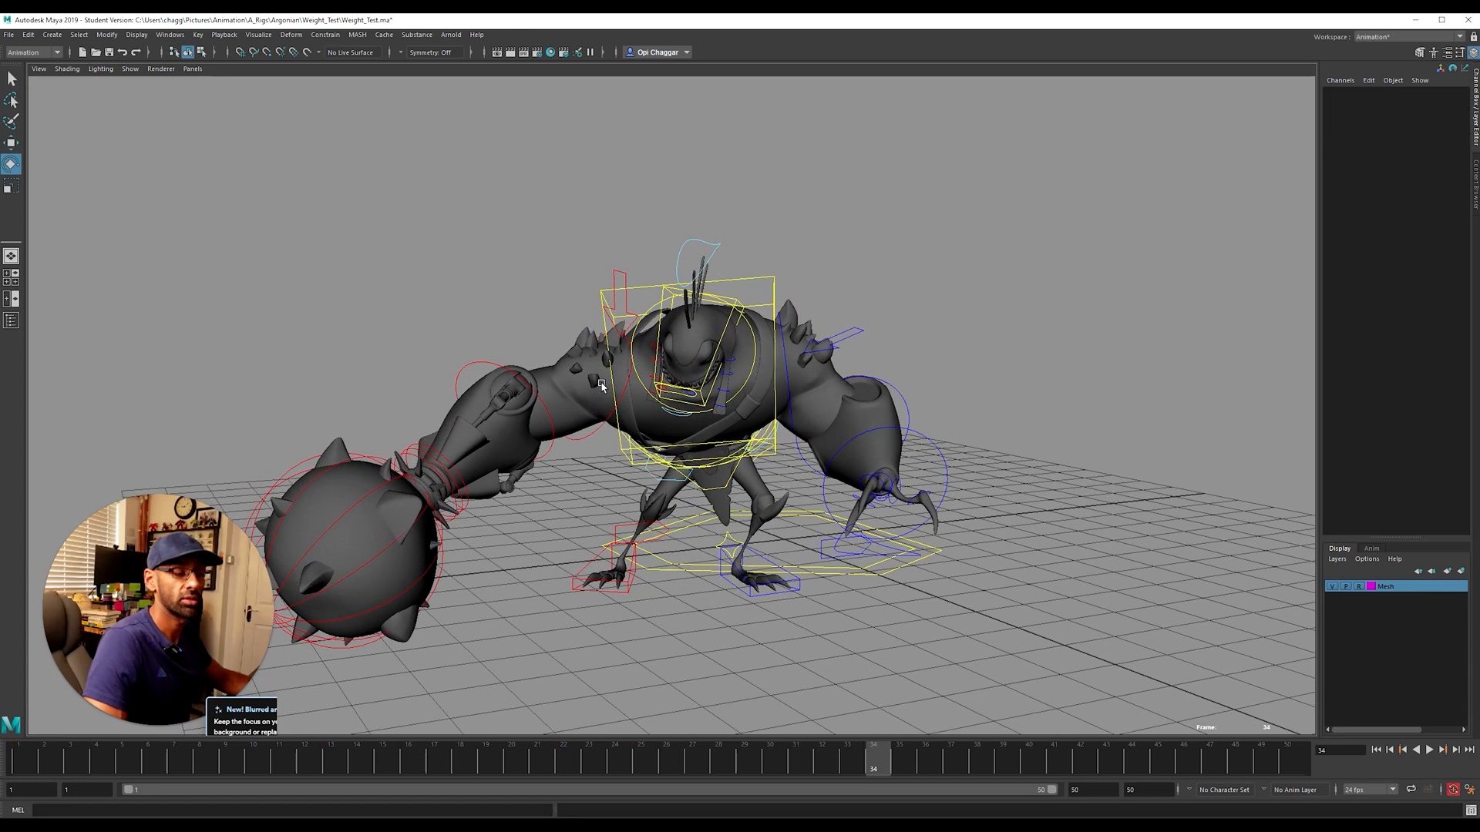
click(622, 410)
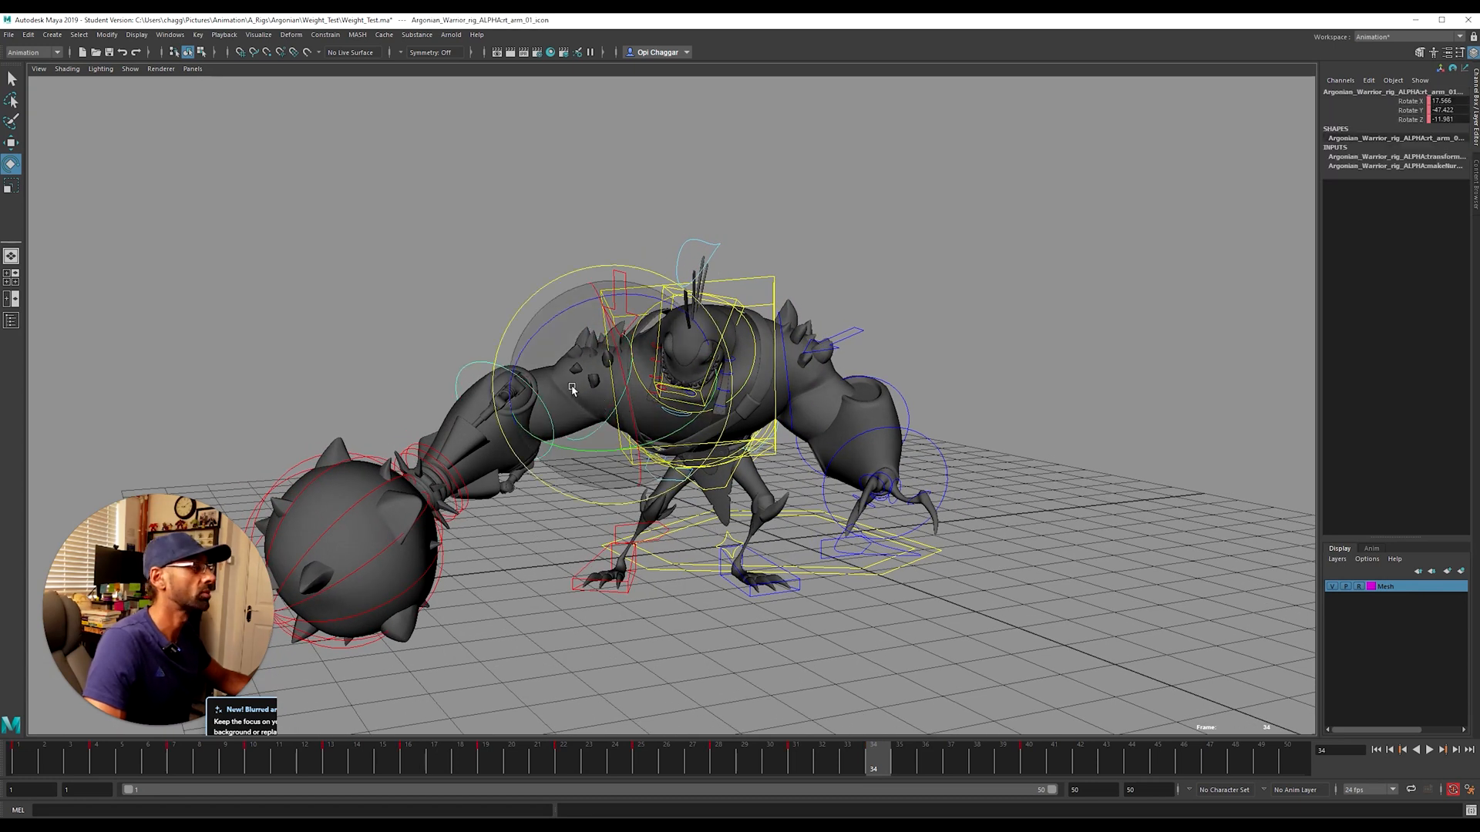
alt+drag(569, 378, 559, 420)
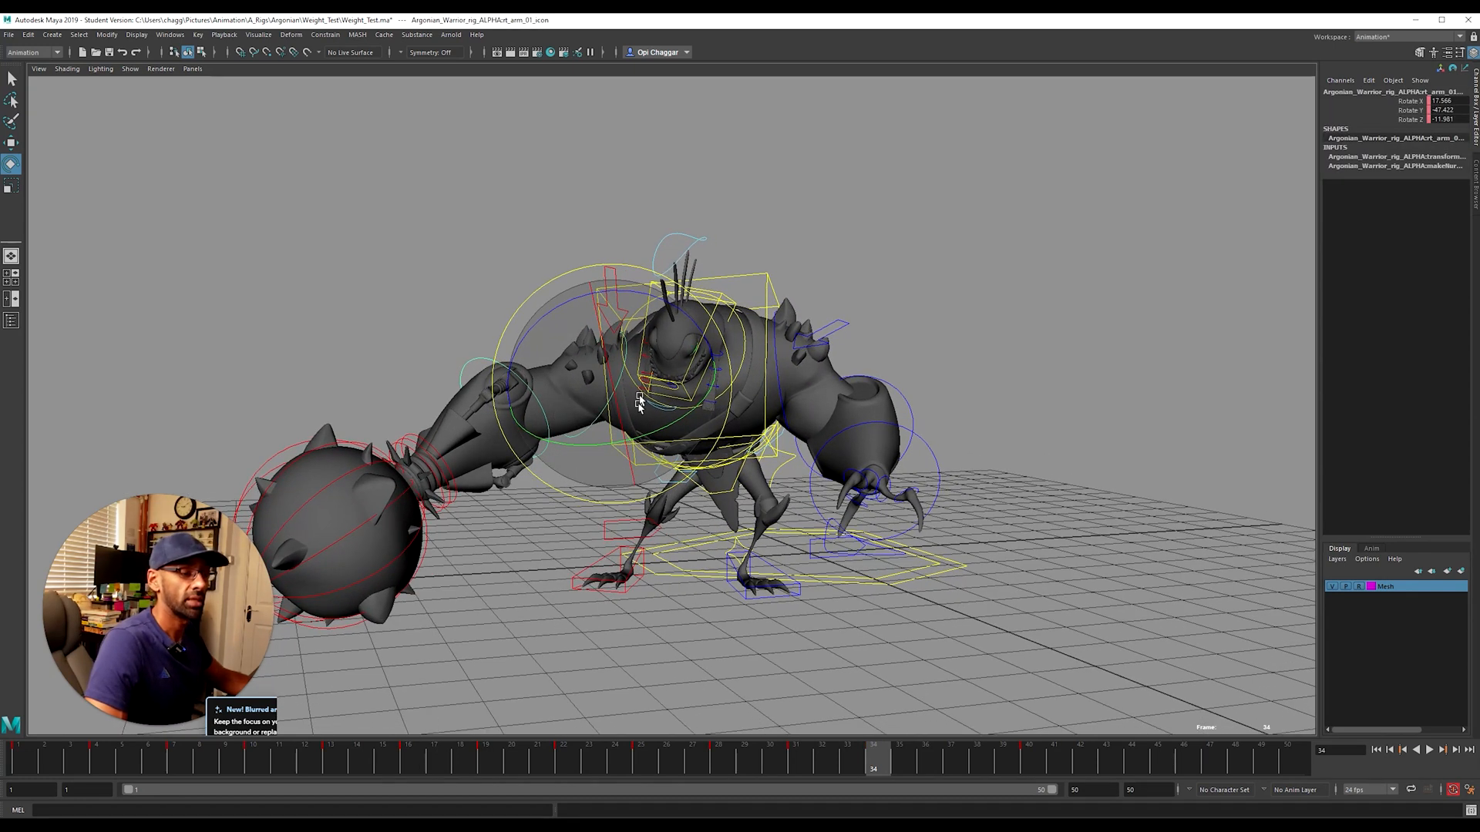
Step: Scrub and play back the motion around frames 34 to 36 to review the drag
click(773, 287)
alt+right_drag(773, 286, 556, 488)
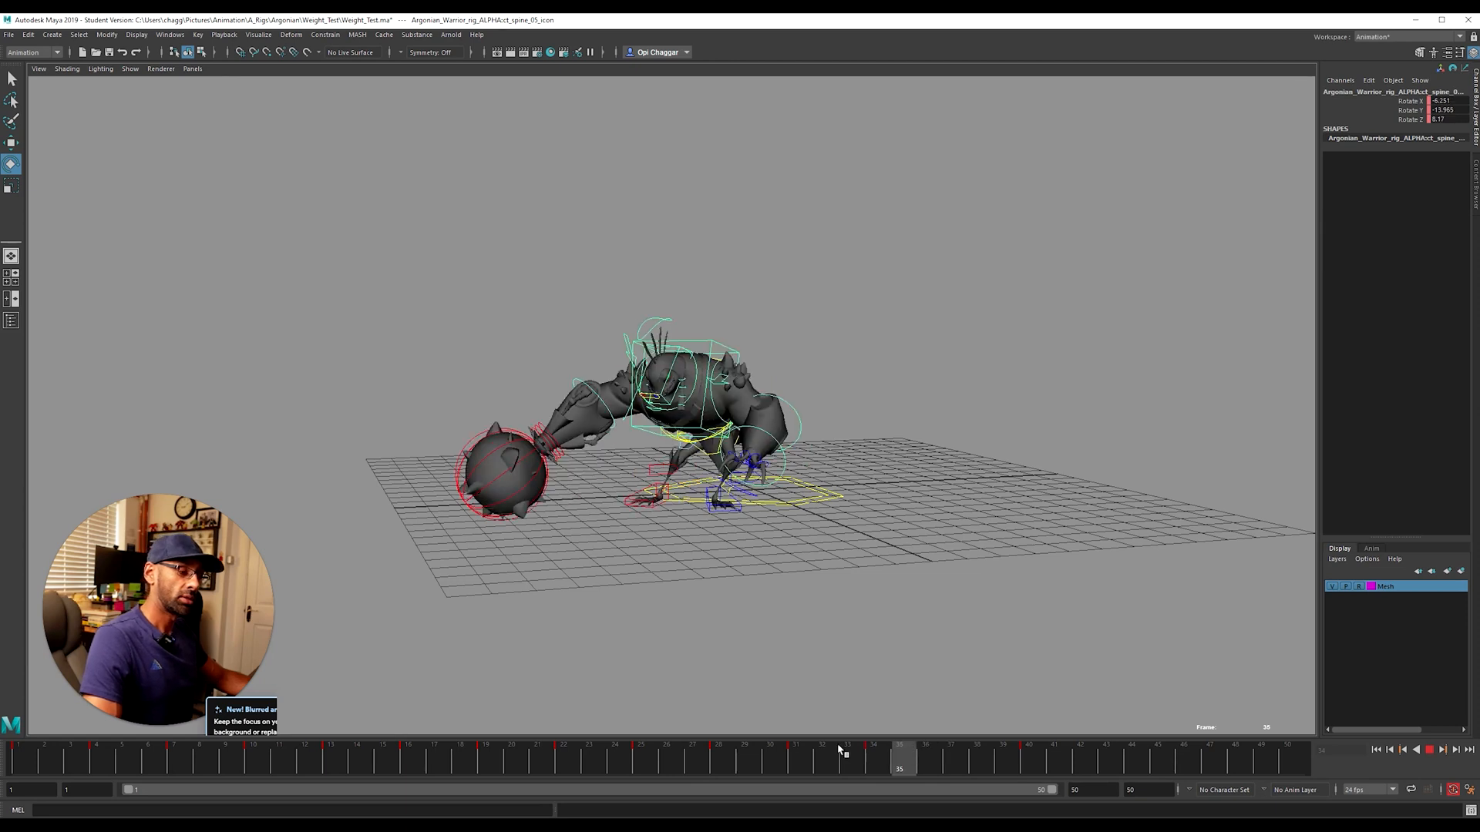
alt+drag(843, 647, 816, 629)
key(alt+v)
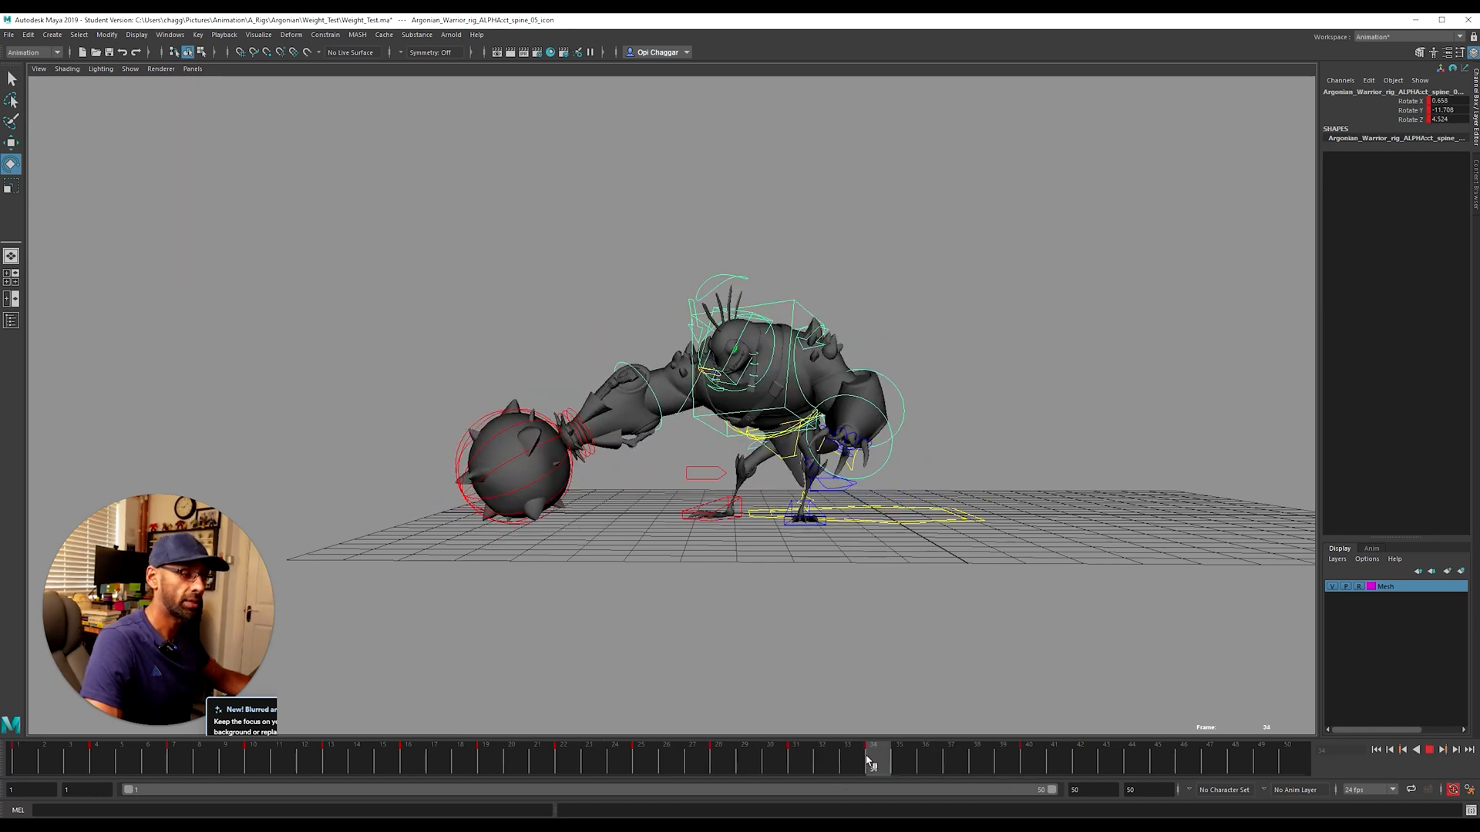
alt+drag(820, 629, 840, 656)
key(alt+v)
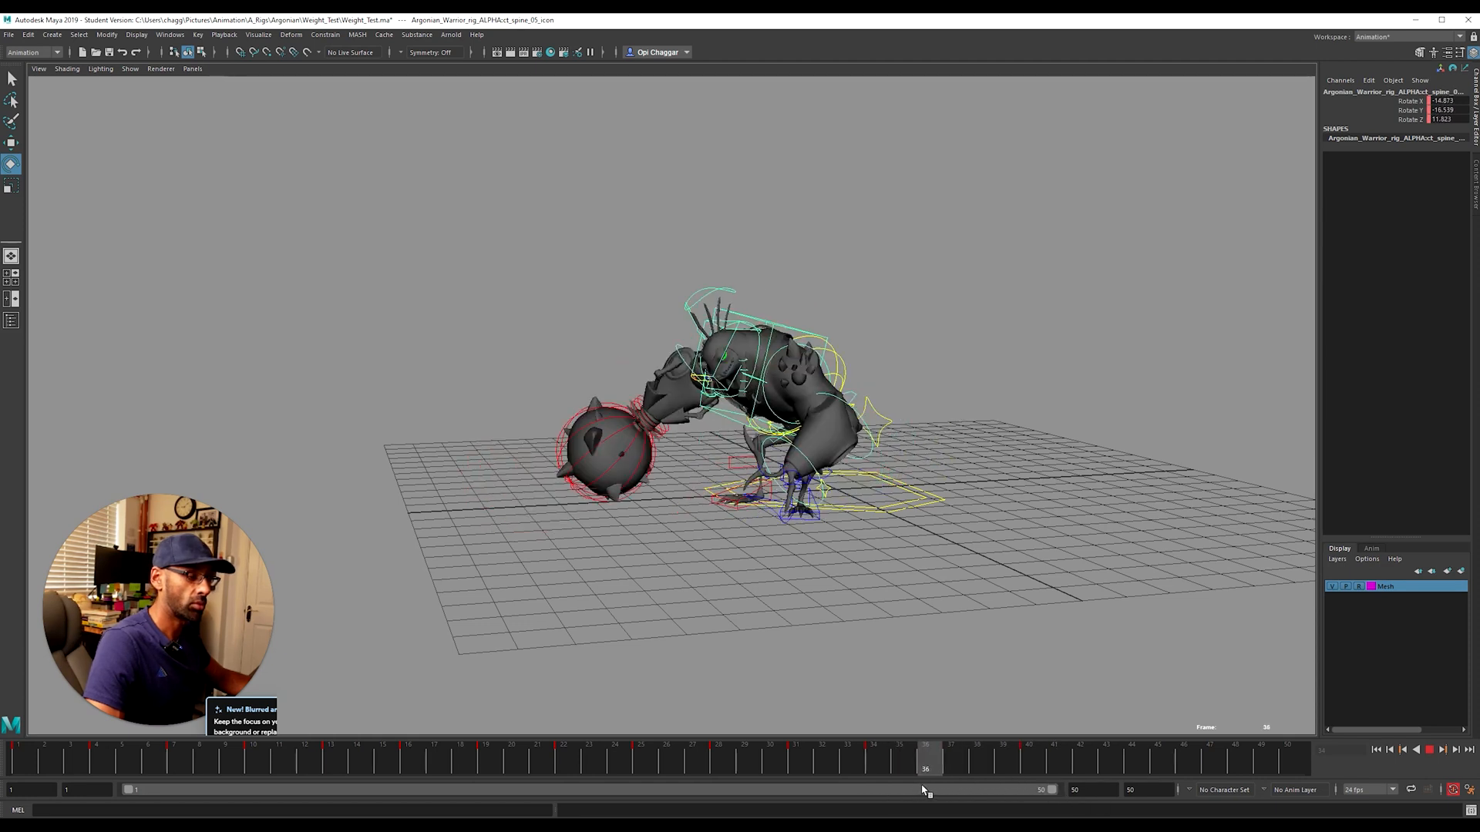
Step: Move the COG control at frame 37, to about 1.86, -0.21, 0.69 in Translate X, Y and Z
alt+drag(844, 620, 925, 559)
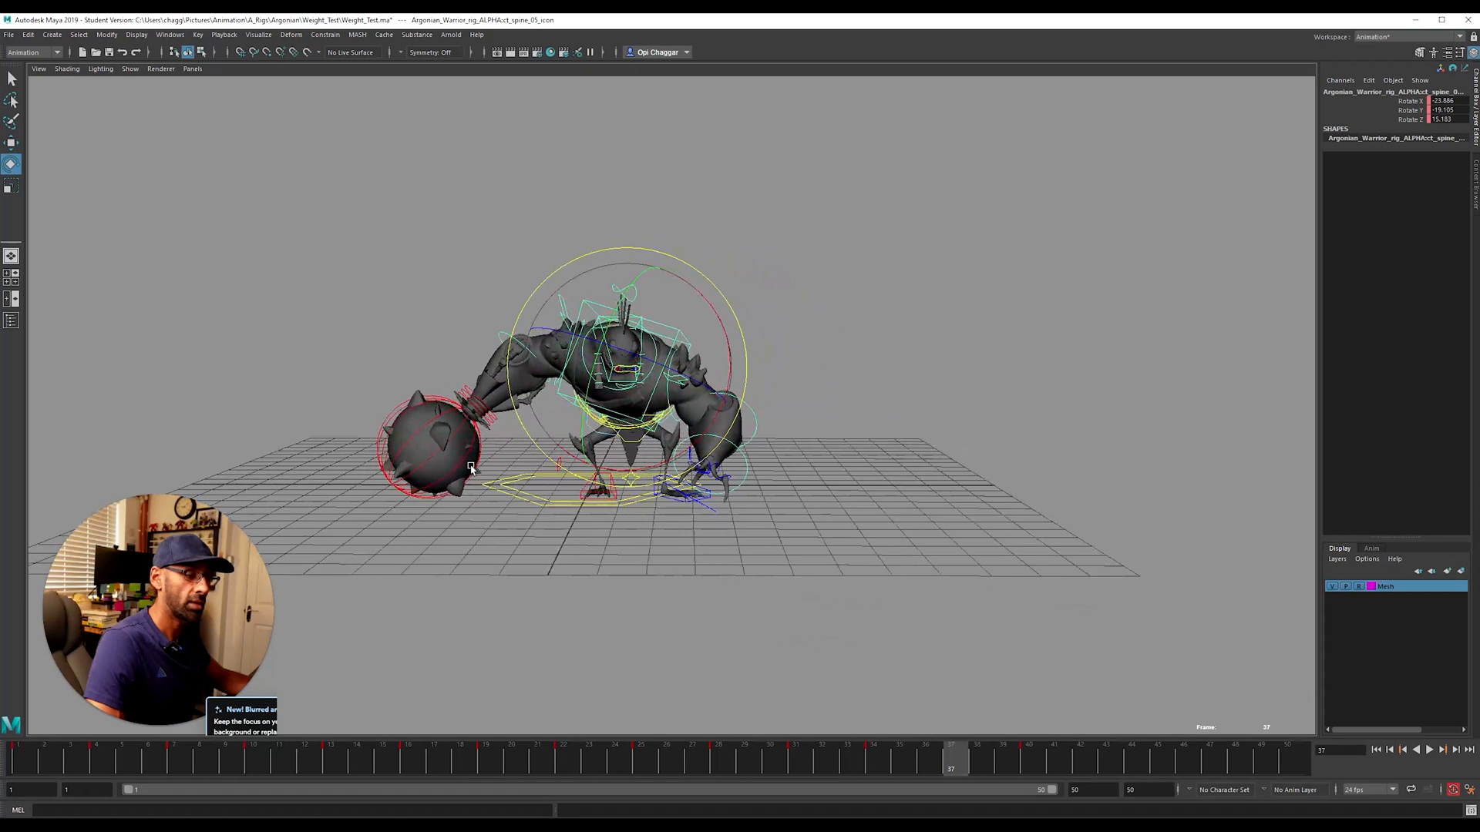
alt+right_drag(471, 467, 779, 470)
alt+middle_drag(778, 470, 884, 472)
alt+middle_drag(774, 553, 774, 567)
click(774, 642)
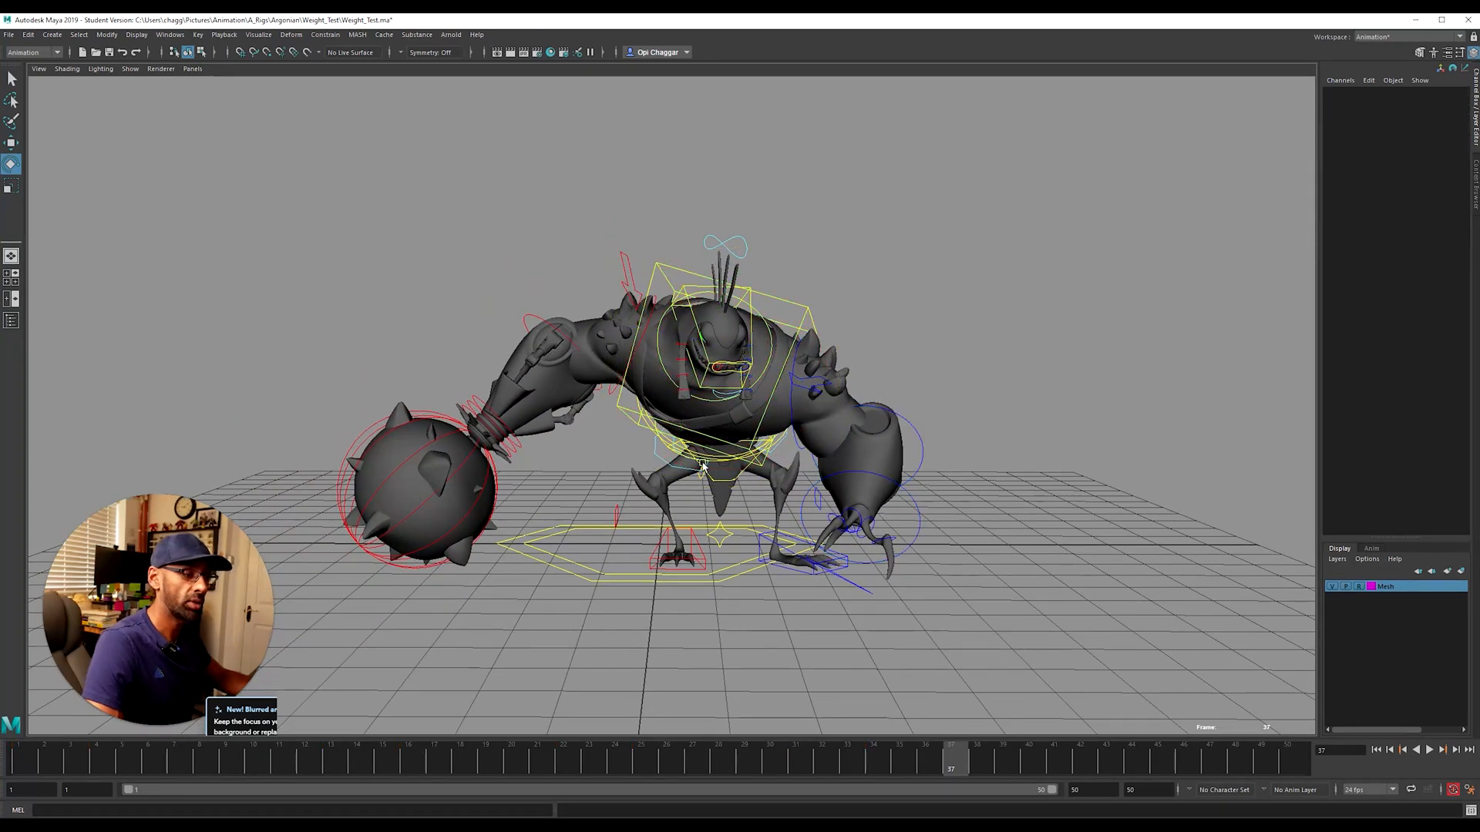
click(657, 453)
key(w)
alt+drag(700, 449, 742, 377)
drag(813, 422, 851, 419)
alt+drag(821, 518, 788, 569)
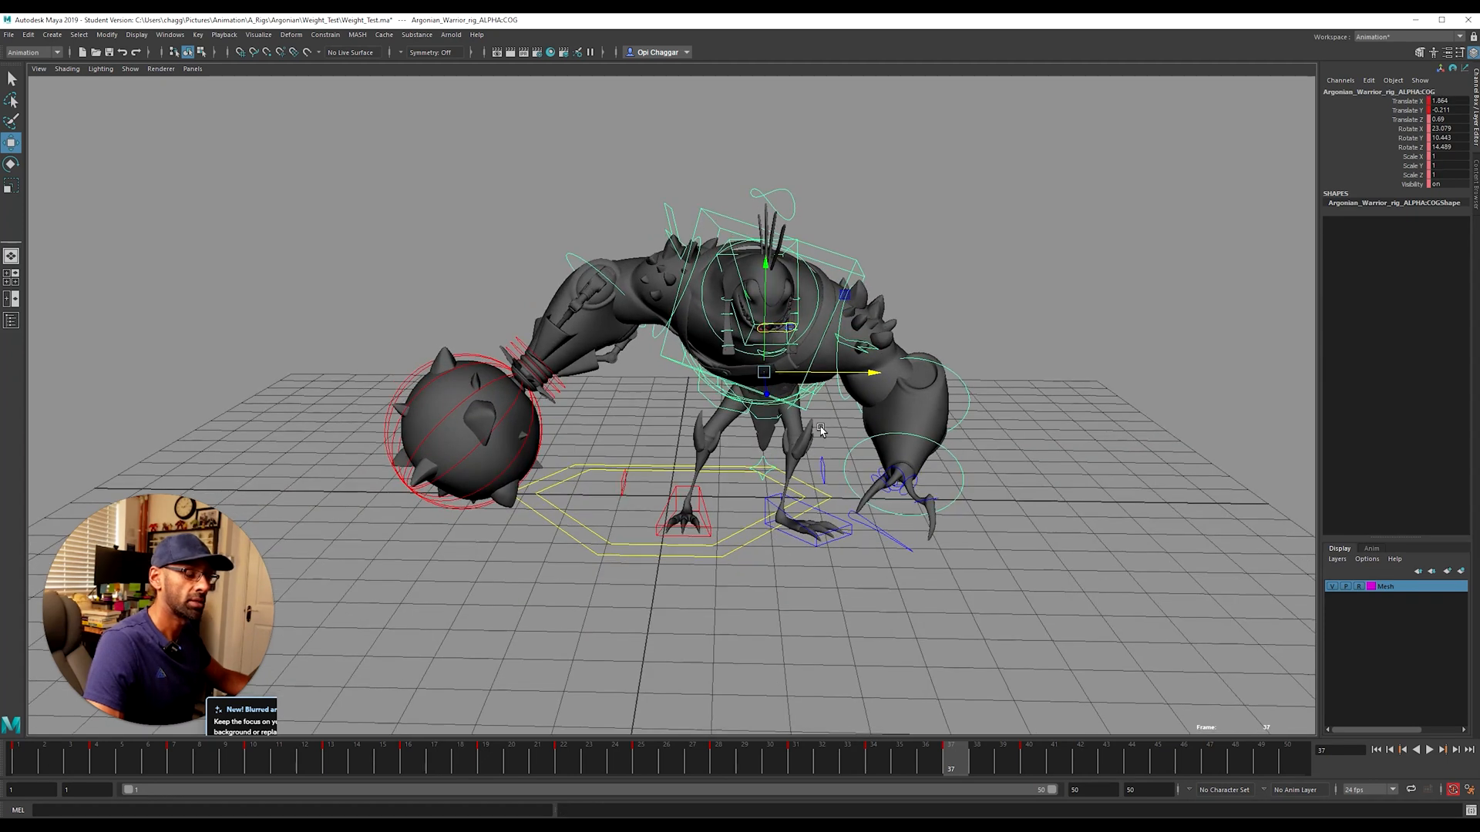
Step: Lift and rotate the mace-side foot control at frame 37, to about 1.10, 0.43, 1.21 in Translate and 23, -31, -12 in Rotate
click(680, 491)
drag(686, 442, 686, 437)
key(e)
drag(686, 512, 685, 540)
alt+drag(672, 531, 717, 527)
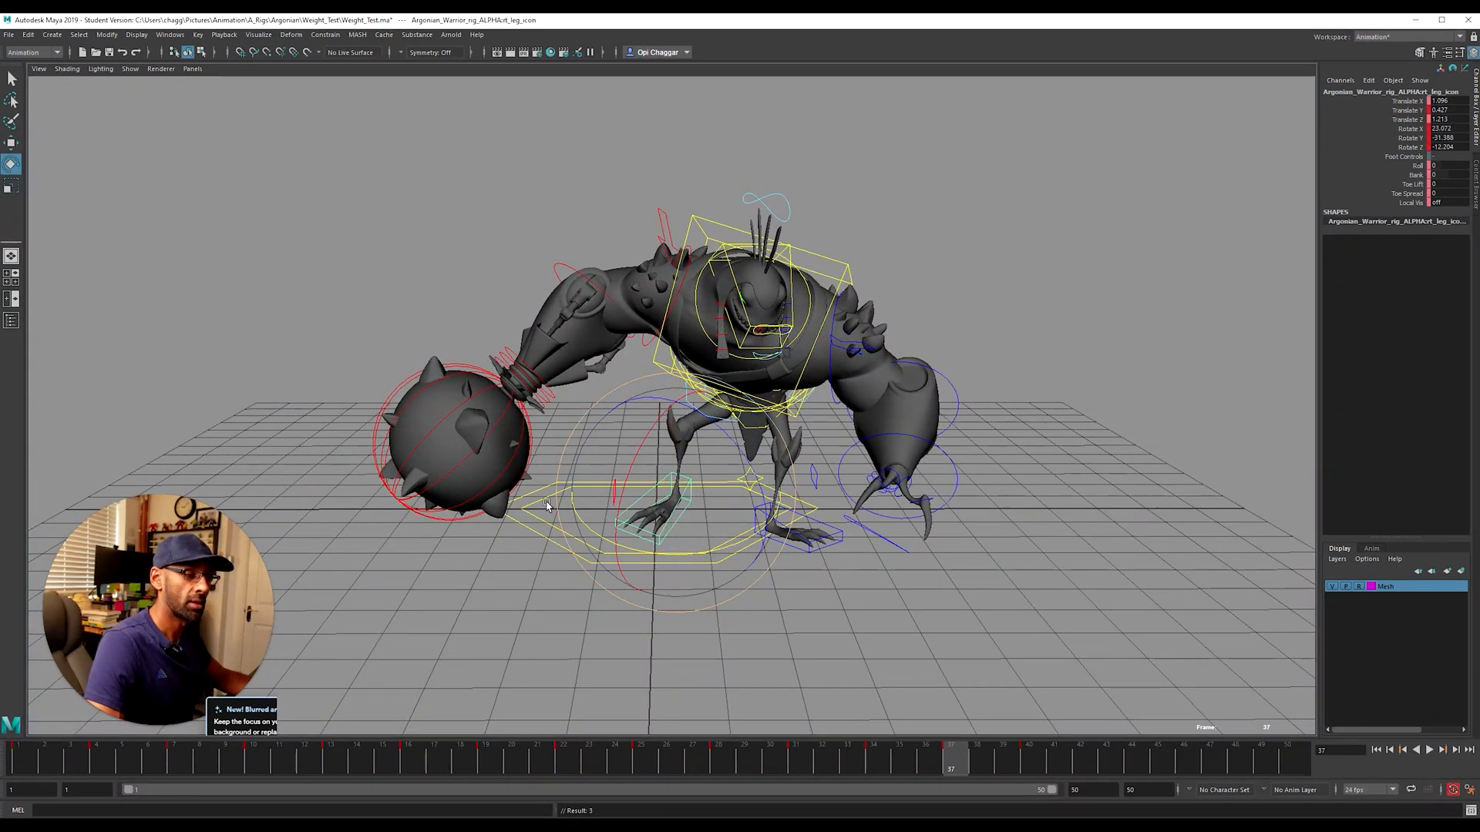
Step: Move the mace-side leg's pole vector control at frame 37, to about -0.52, 0.12, 3.05 in Translate X, Y and Z
click(596, 499)
click(615, 493)
key(w)
drag(668, 501, 660, 500)
alt+drag(661, 500, 792, 502)
alt+drag(784, 600, 636, 566)
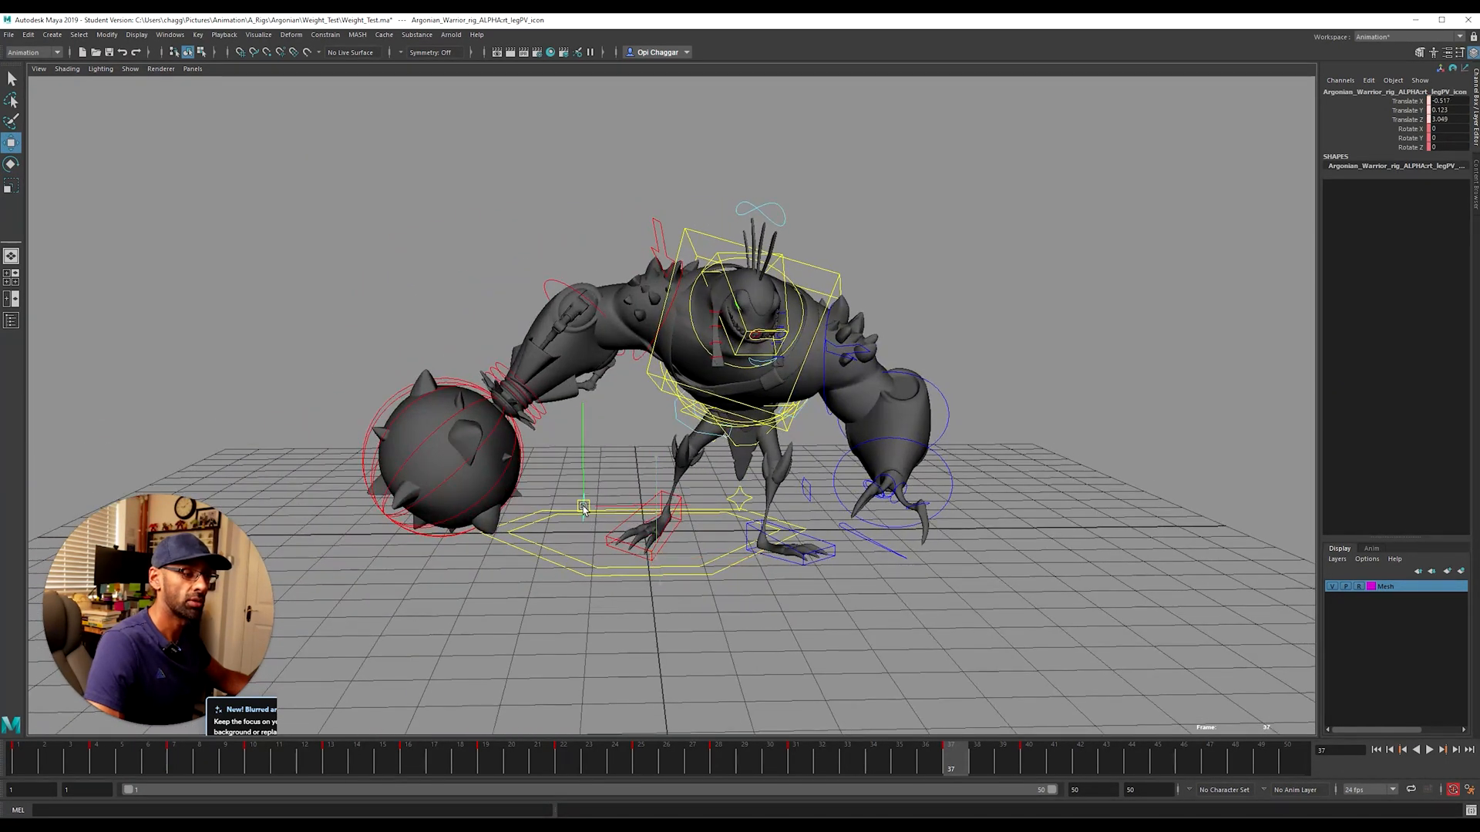
Step: Rotate the mace-side foot control at frame 37 to about 28 in Rotate X
click(663, 553)
alt+drag(663, 552, 978, 489)
key(e)
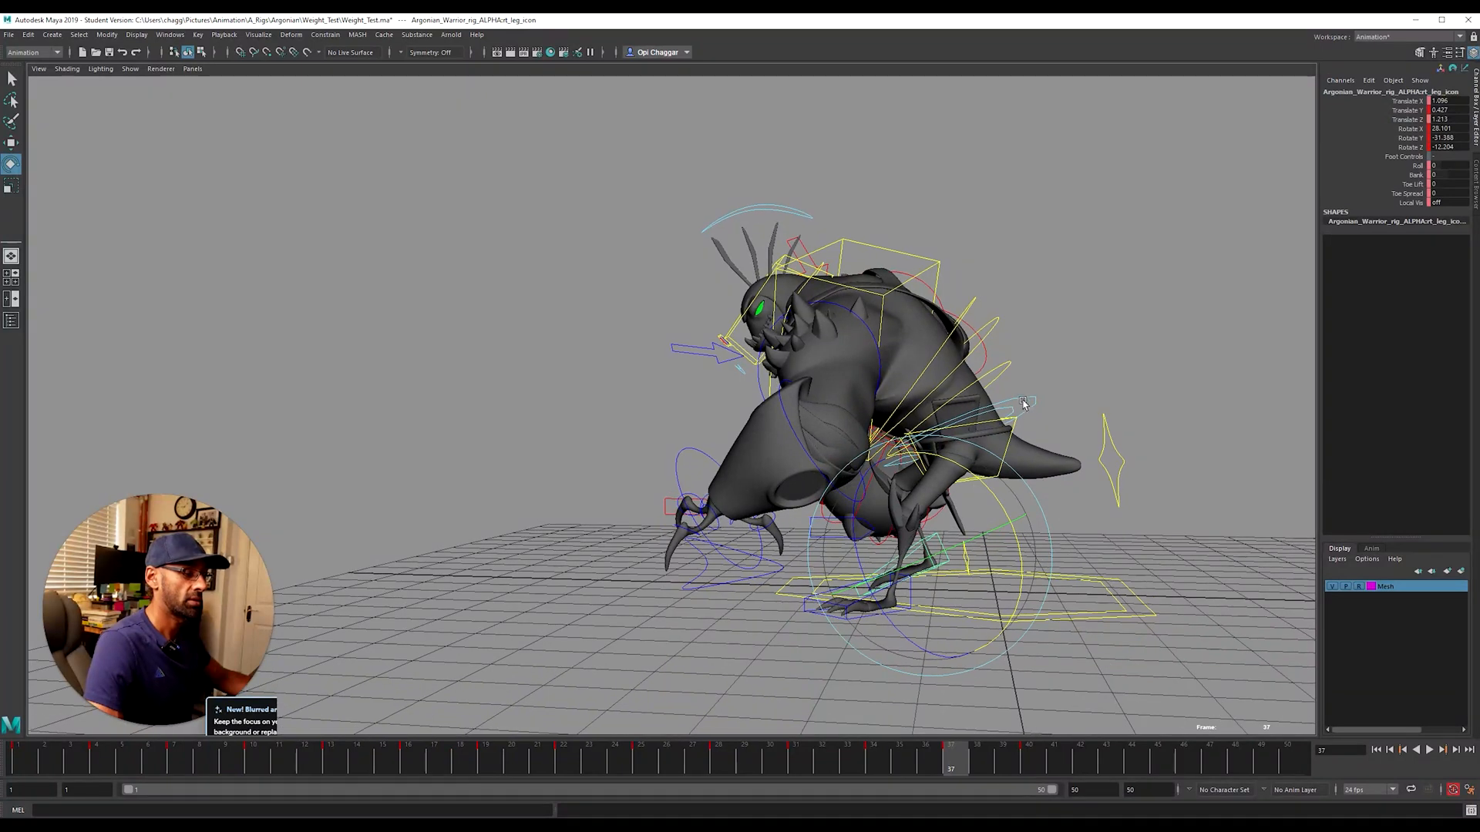
Step: Shift the COG control at frame 37, to about 1.83, 0.06, 1.43 in Translate X, Y and Z
click(1027, 403)
alt+right_drag(1027, 403, 835, 462)
key(w)
alt+drag(836, 463, 772, 417)
alt+drag(683, 430, 830, 418)
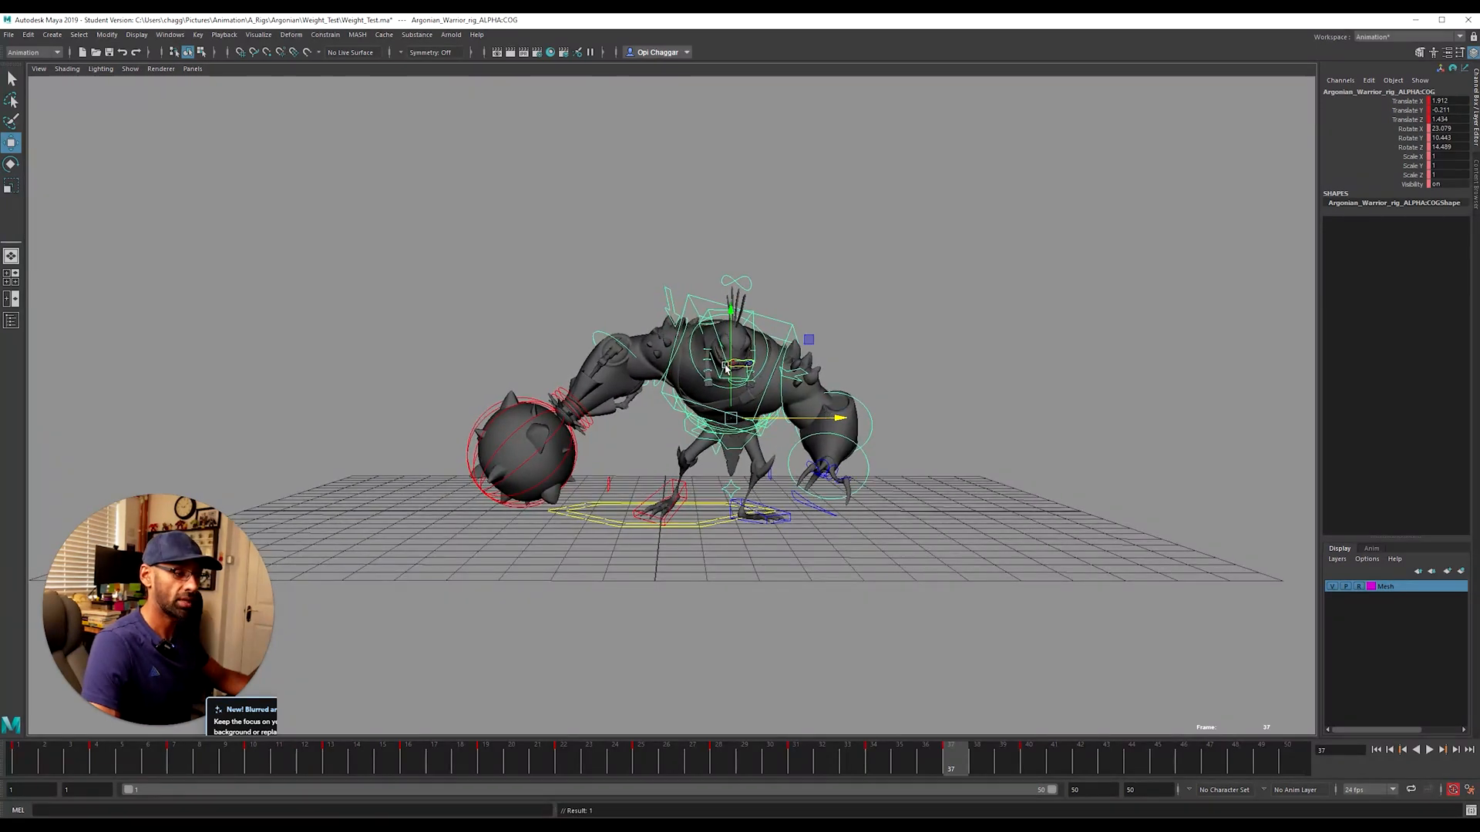
drag(729, 364, 727, 355)
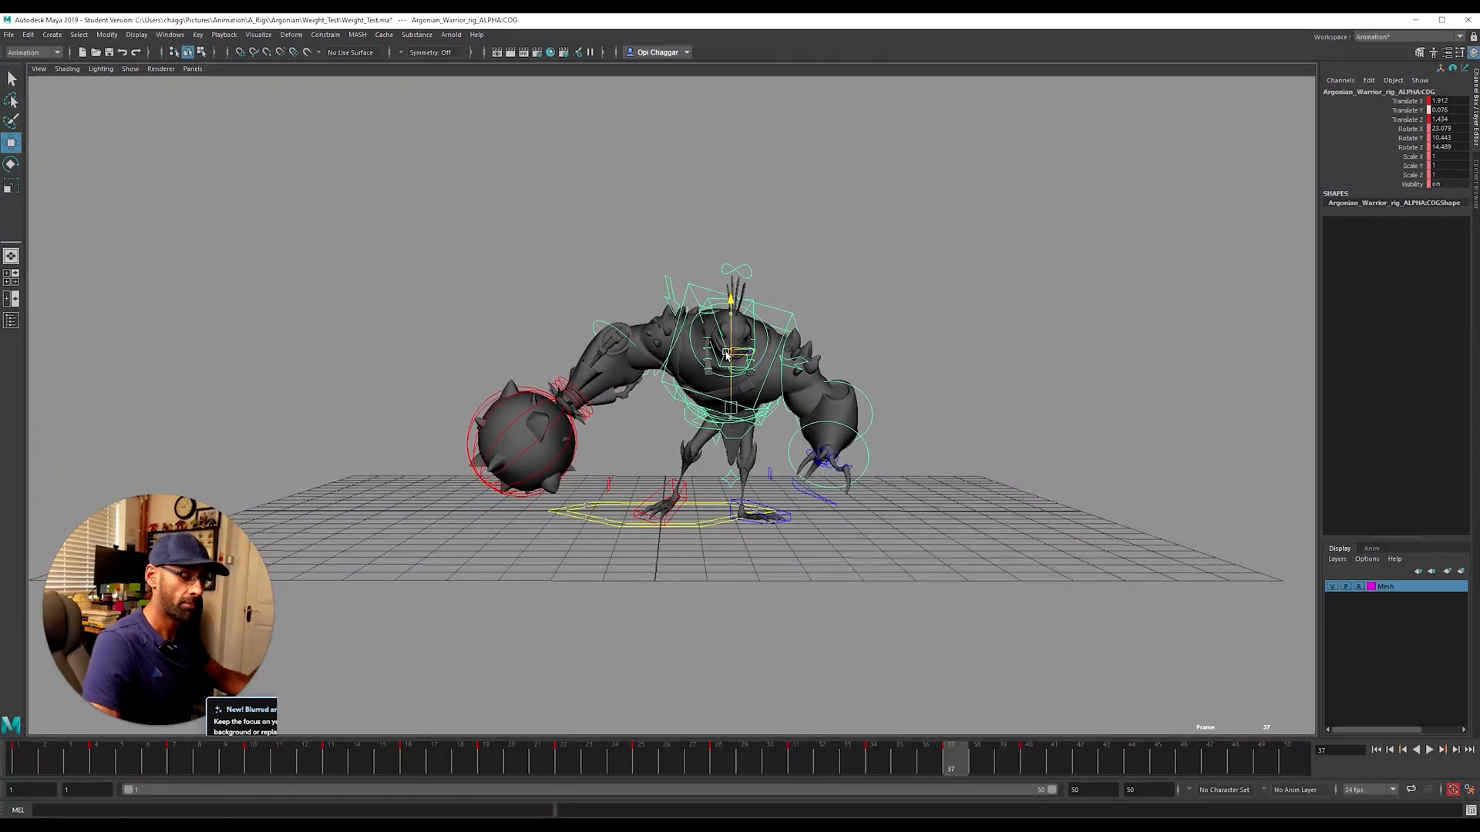
drag(839, 407, 833, 406)
alt+right_drag(650, 450, 784, 437)
alt+drag(1156, 390, 1141, 335)
Step: Rotate and key the spine controls at frame 37, bringing the spine_05 control to about -32, -16, 26 in Rotate X, Y and Z
click(979, 393)
click(955, 391)
key(e)
alt+drag(759, 432, 852, 331)
click(918, 344)
alt+drag(1188, 333, 674, 414)
click(959, 337)
click(882, 285)
click(822, 306)
key(s)
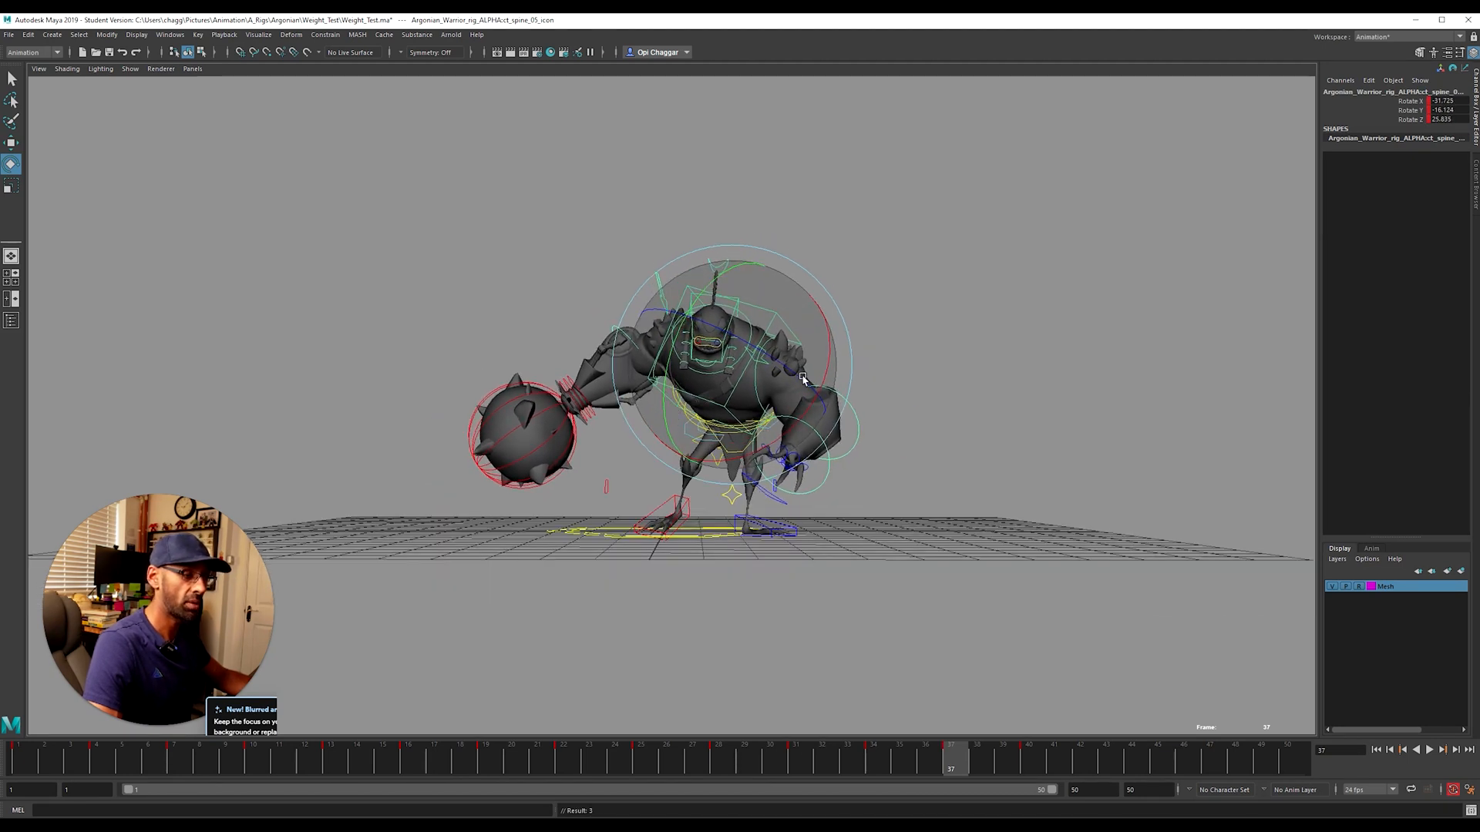
Step: Adjust the neck and head rotation at frame 37 with the spine_06 and spine_07 controls
click(762, 350)
click(716, 396)
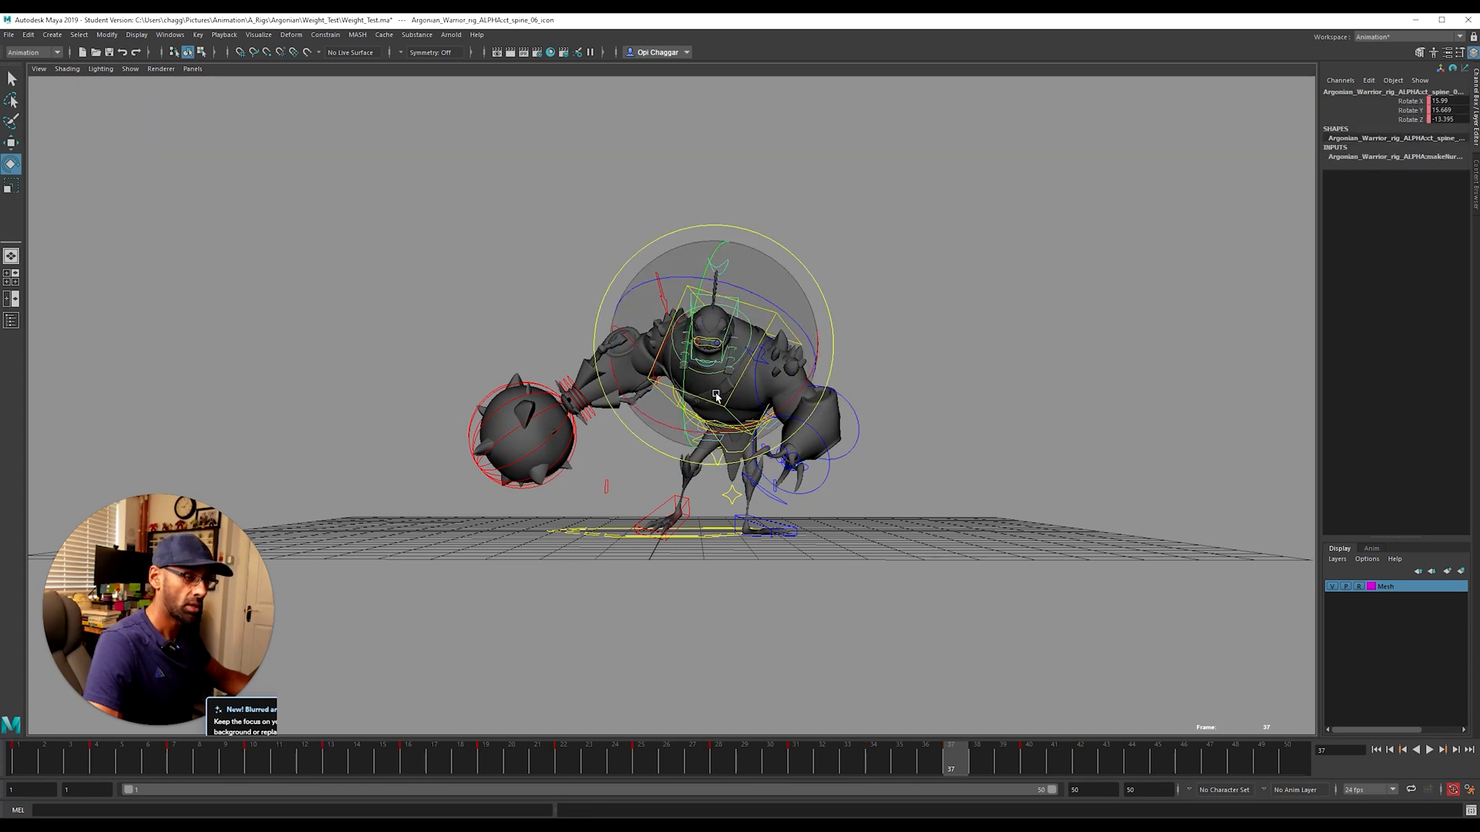
click(723, 311)
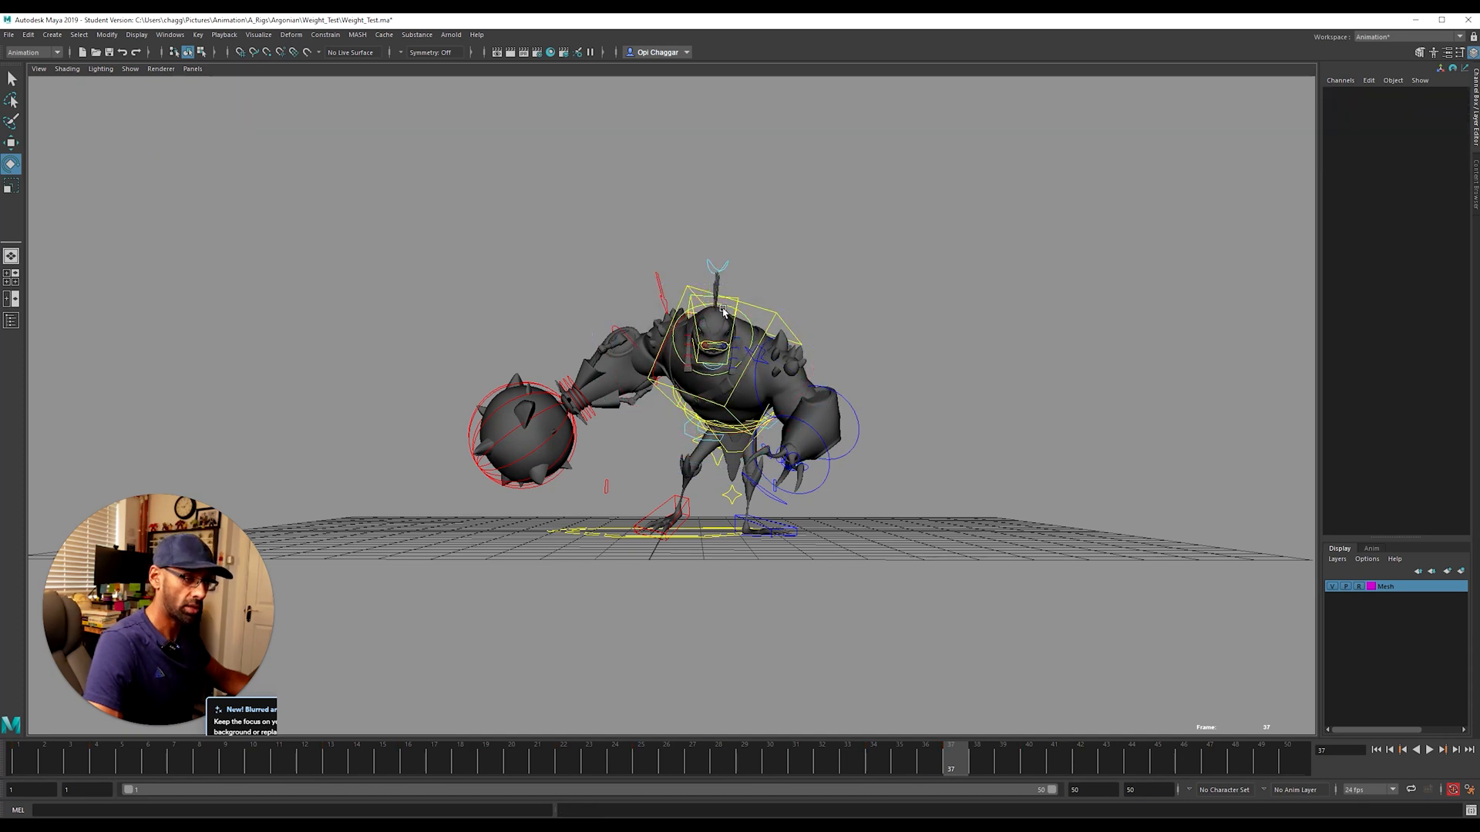
click(704, 335)
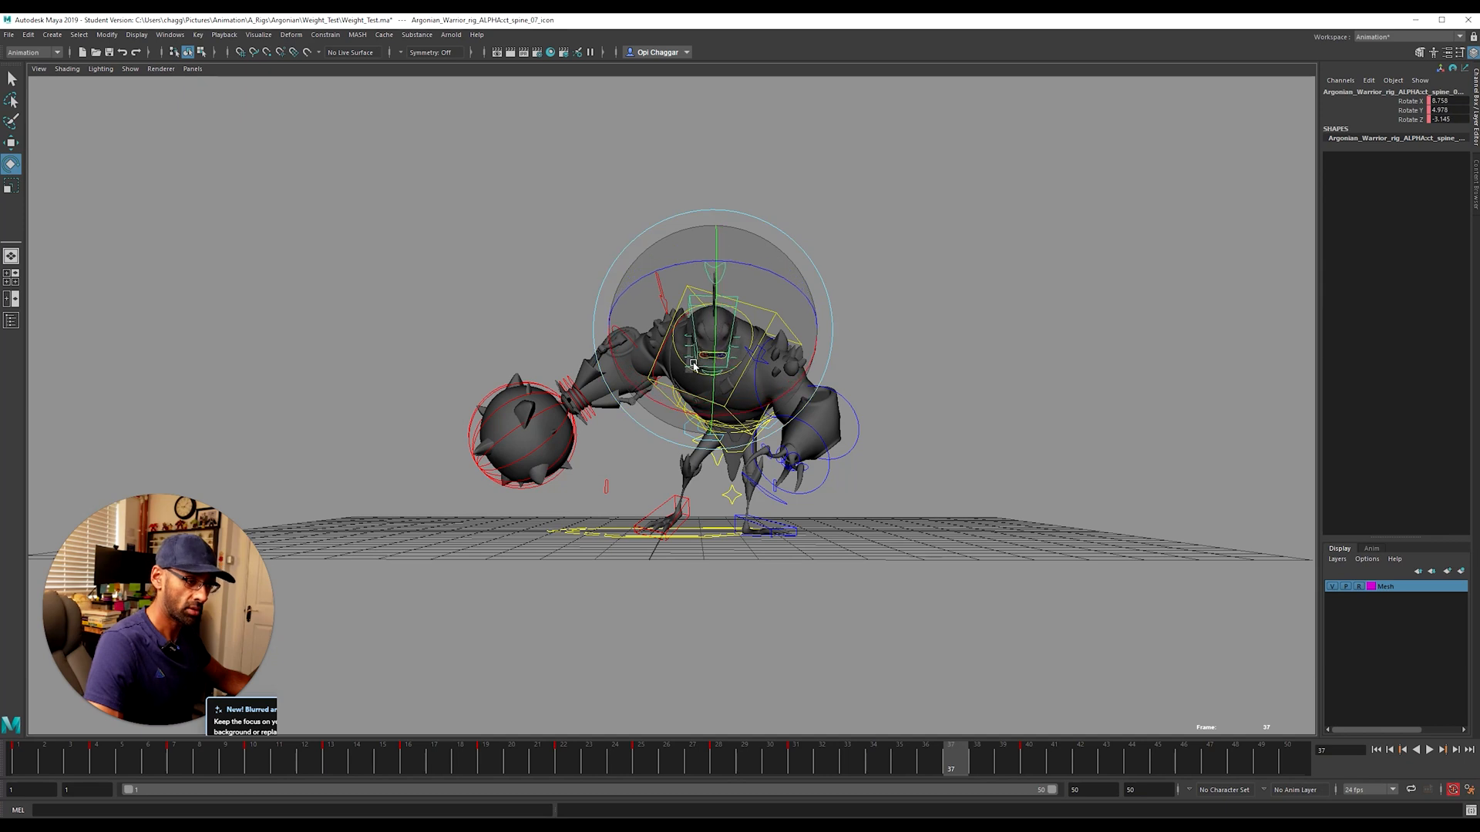
click(860, 349)
Step: Swing the free arm forward at frame 37 by rotating its shoulder and arm controls, with the forearm at about -41 in Rotate Y
alt+drag(851, 355, 813, 335)
click(760, 353)
click(853, 381)
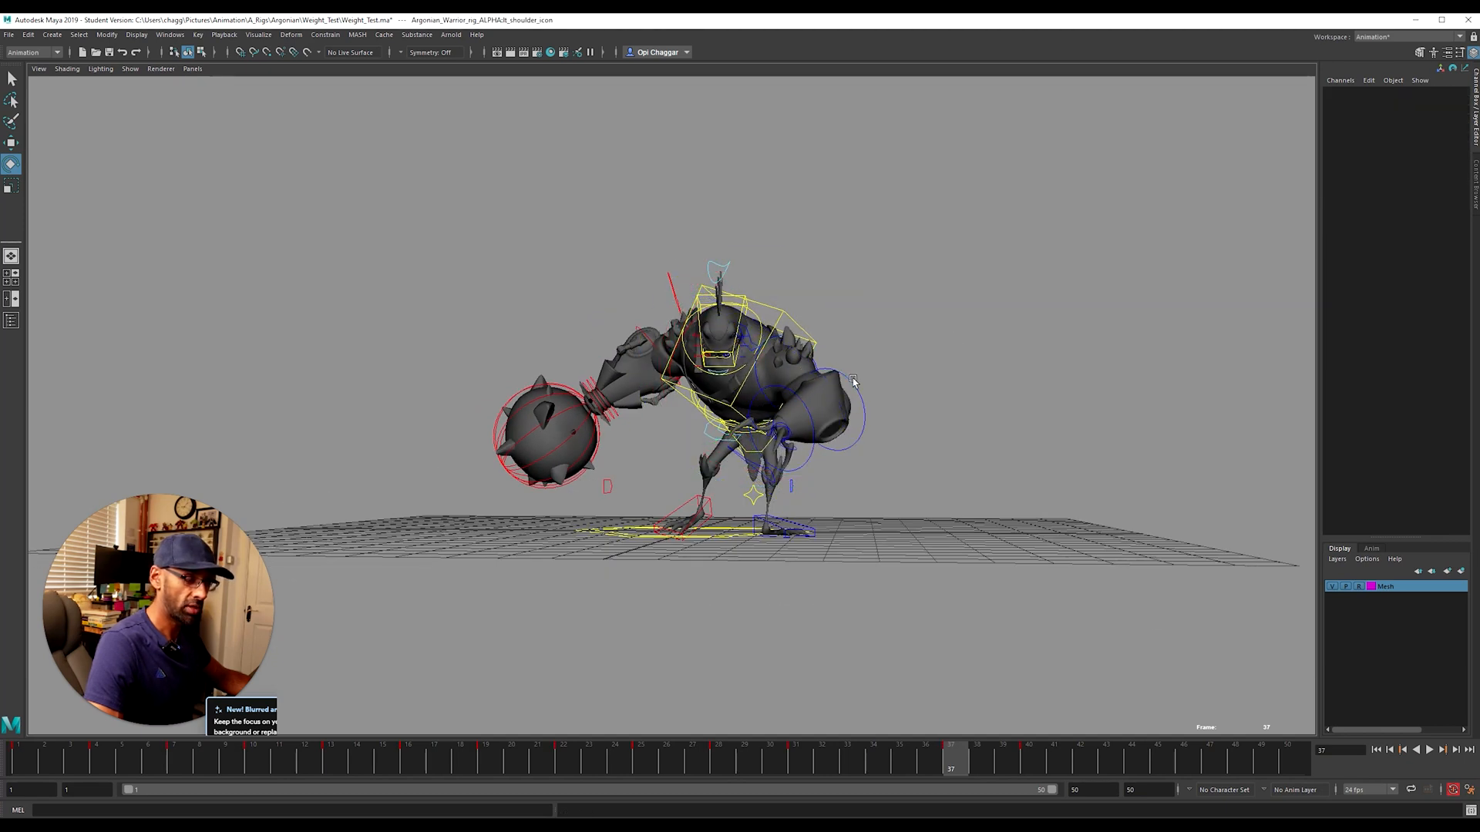
click(760, 383)
click(877, 403)
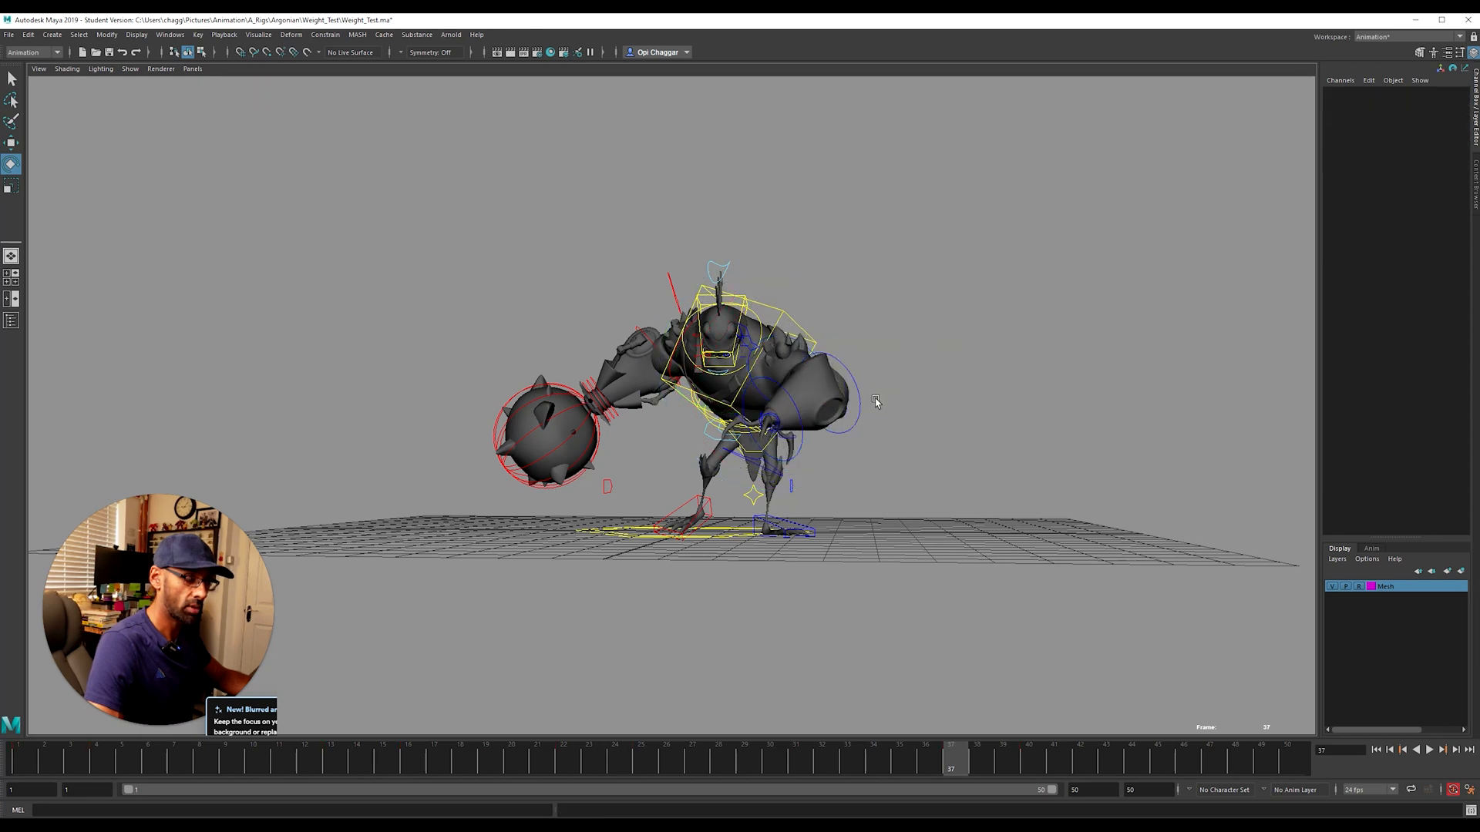
click(810, 438)
drag(882, 437, 880, 438)
alt+drag(817, 433, 952, 407)
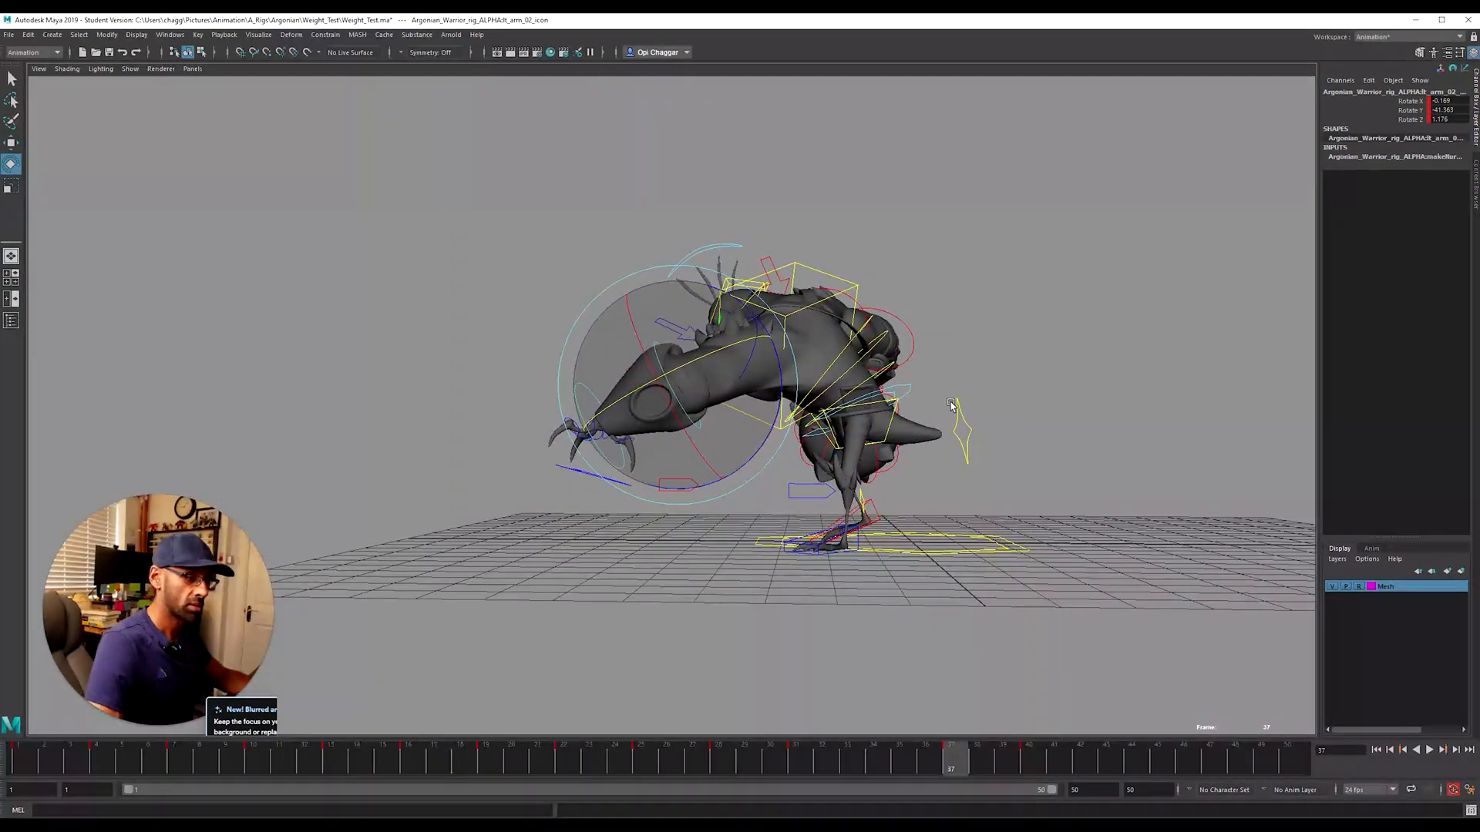
Step: Rotate the COG control at frame 37 to about 10 in Rotate X and lower it to about 0 in Translate Y
click(911, 391)
drag(935, 483, 978, 502)
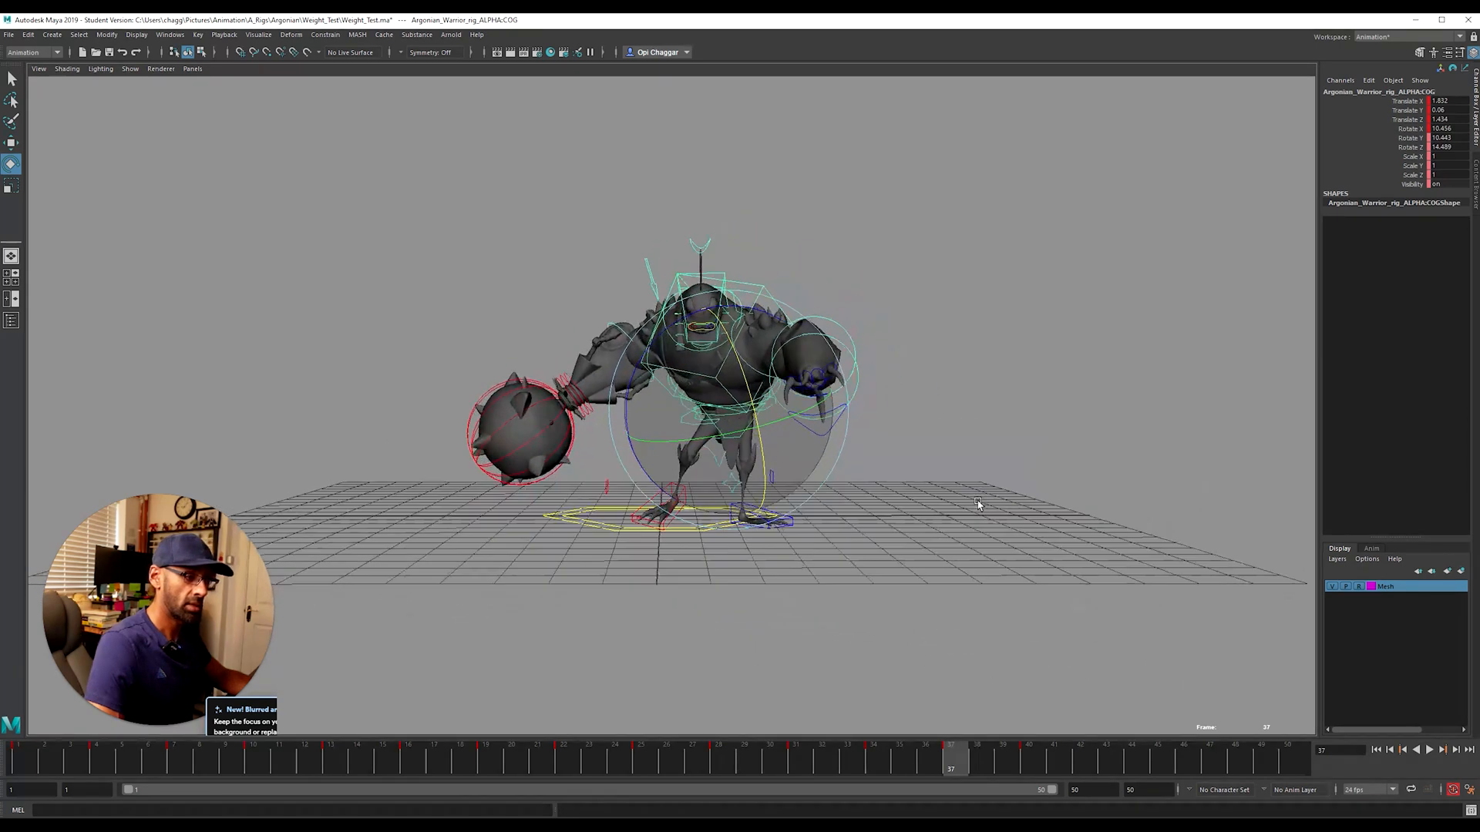
key(w)
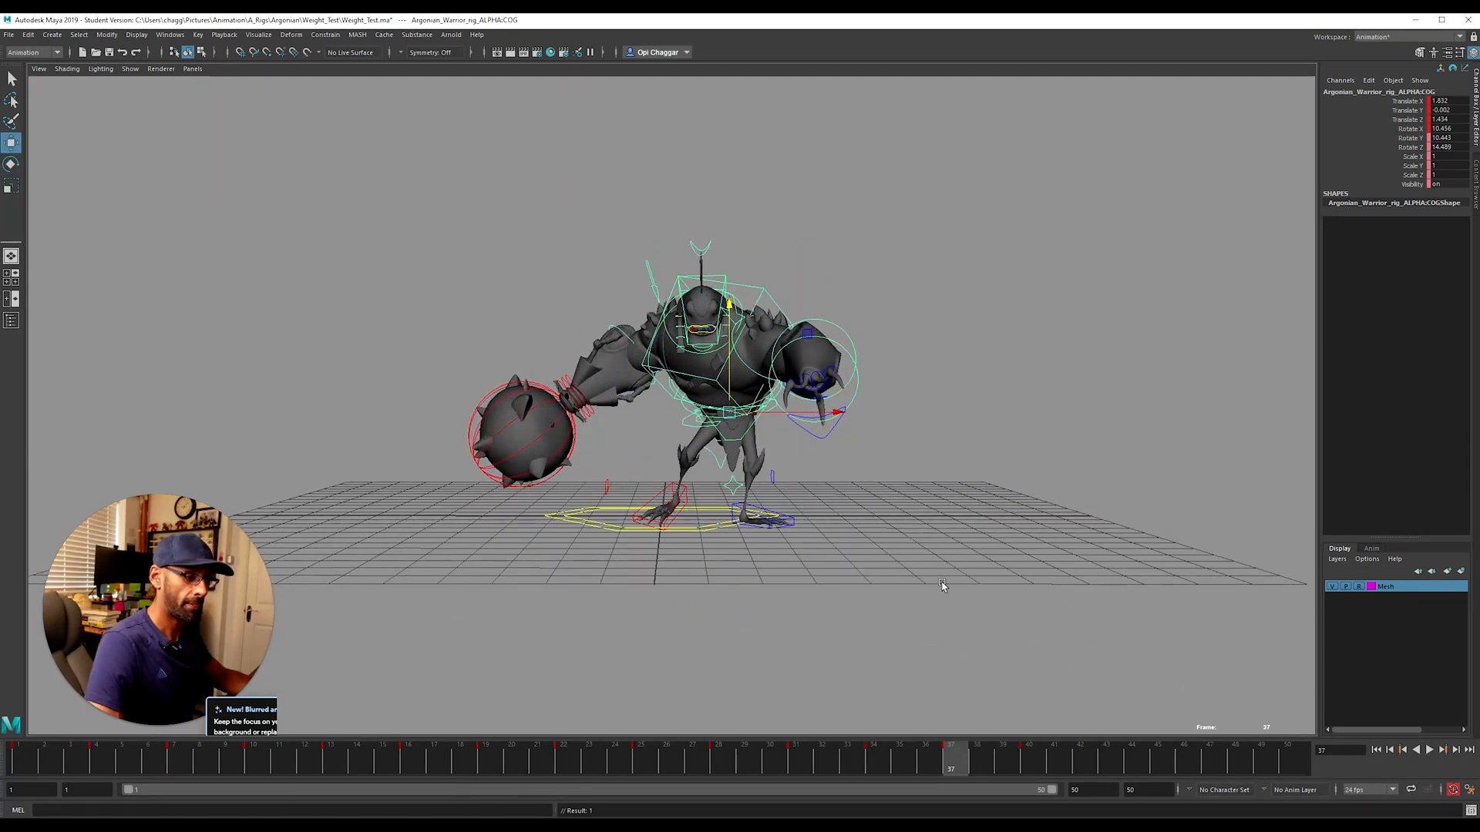
Step: Set a key on all of the rig's controls at frame 37 and play back the motion
drag(908, 760, 975, 776)
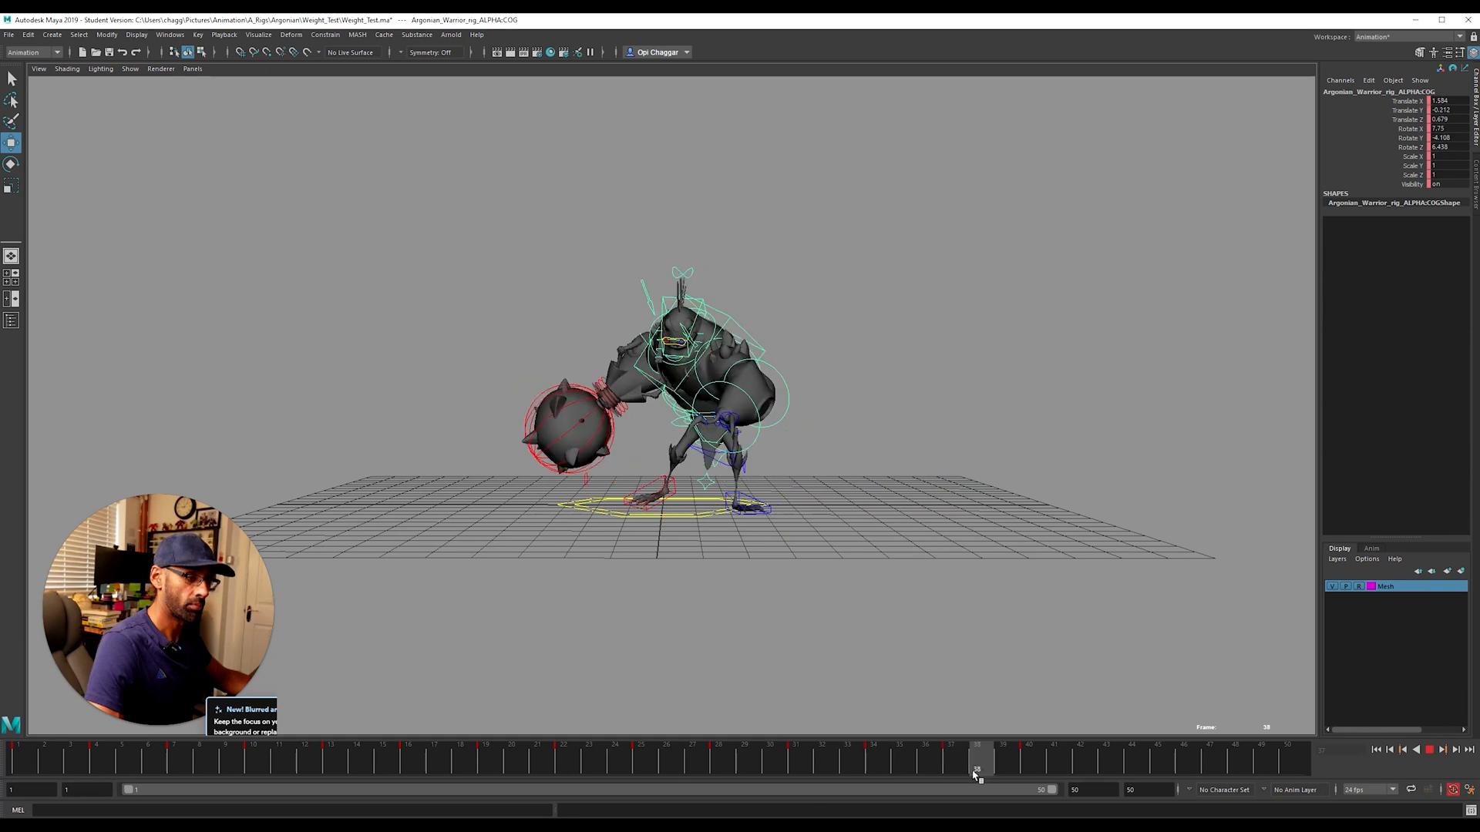
drag(1146, 782, 954, 783)
alt+right_drag(883, 590, 832, 578)
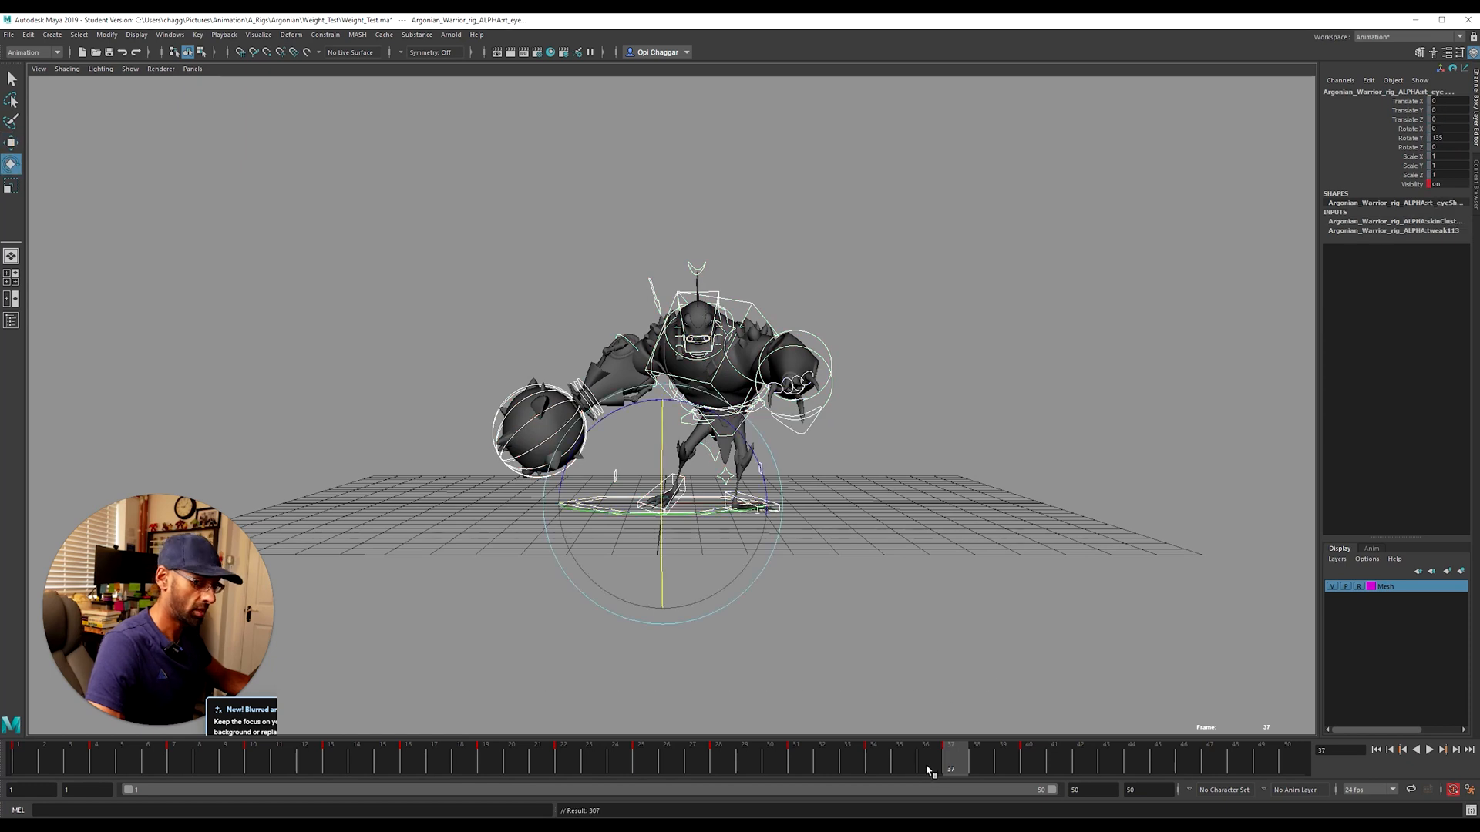
key(alt+v)
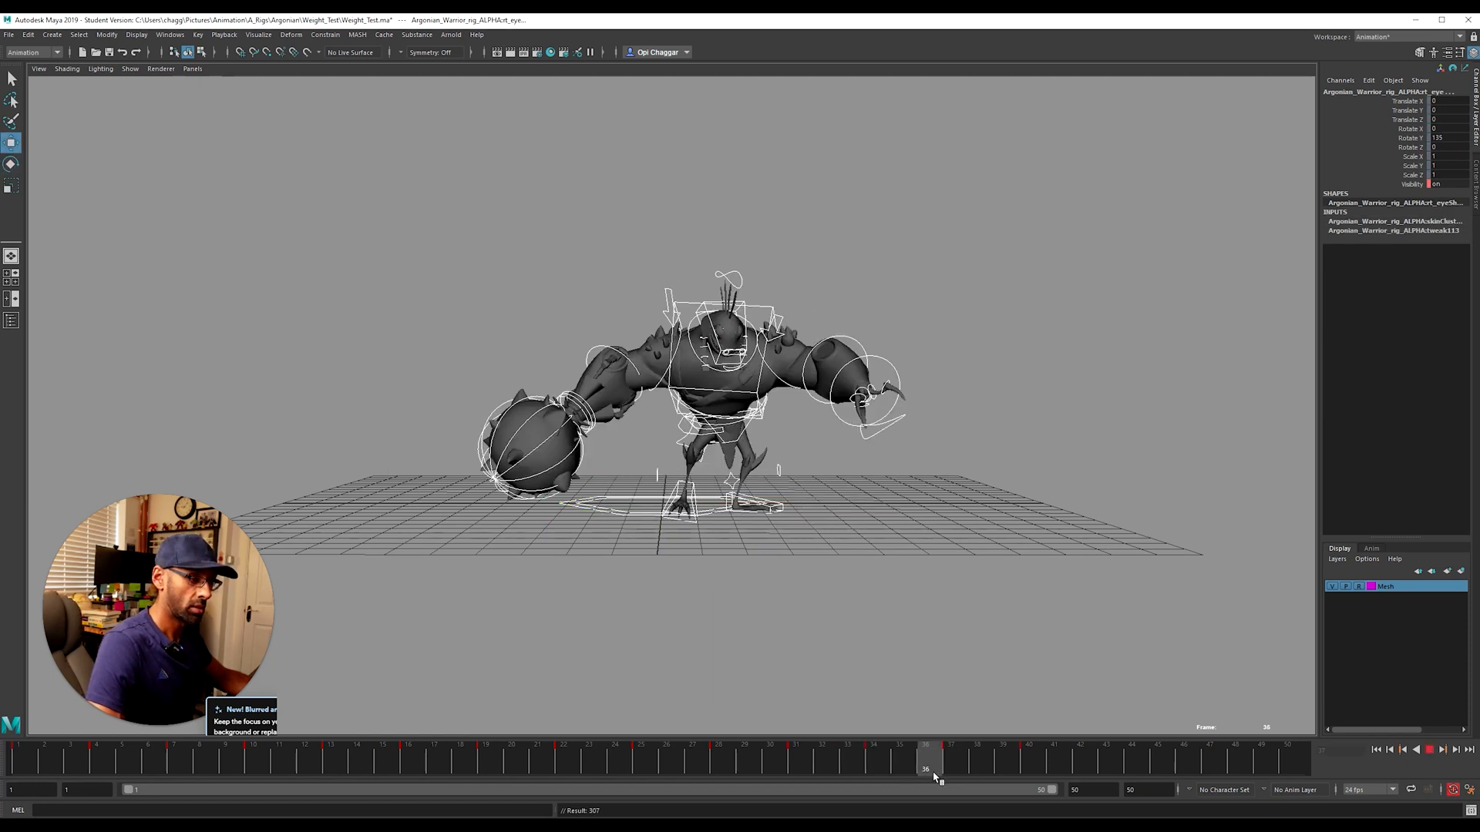
key(alt+v)
mouse_move(928, 697)
alt+mouse_down()
mouse_move(798, 673)
mouse_move(941, 706)
alt+mouse_up()
Step: Move the key of the frame 40 pose to frame 44 for all controls
drag(981, 770, 1029, 771)
alt+drag(1020, 709, 1055, 781)
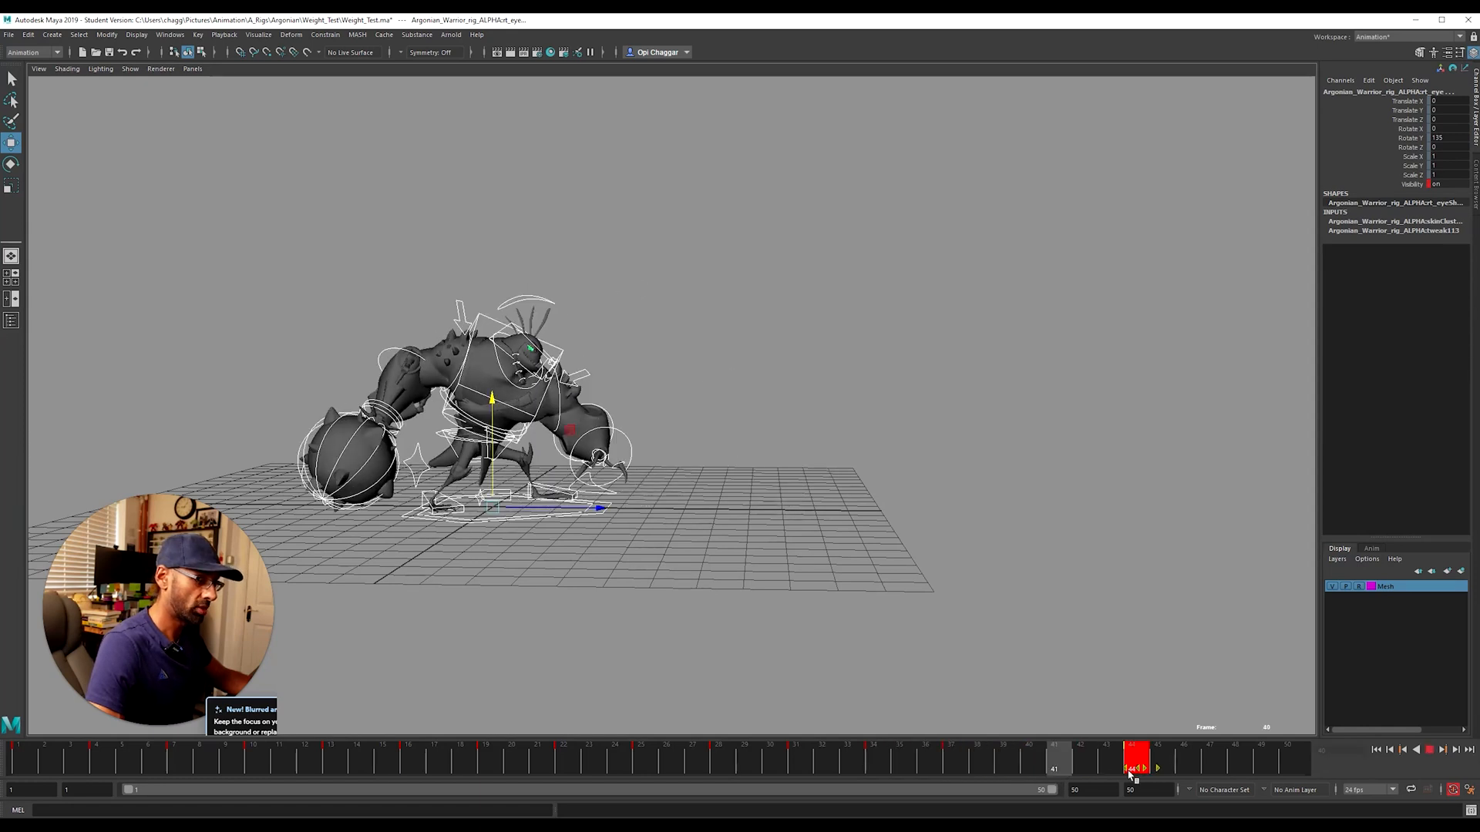
drag(913, 768, 1103, 786)
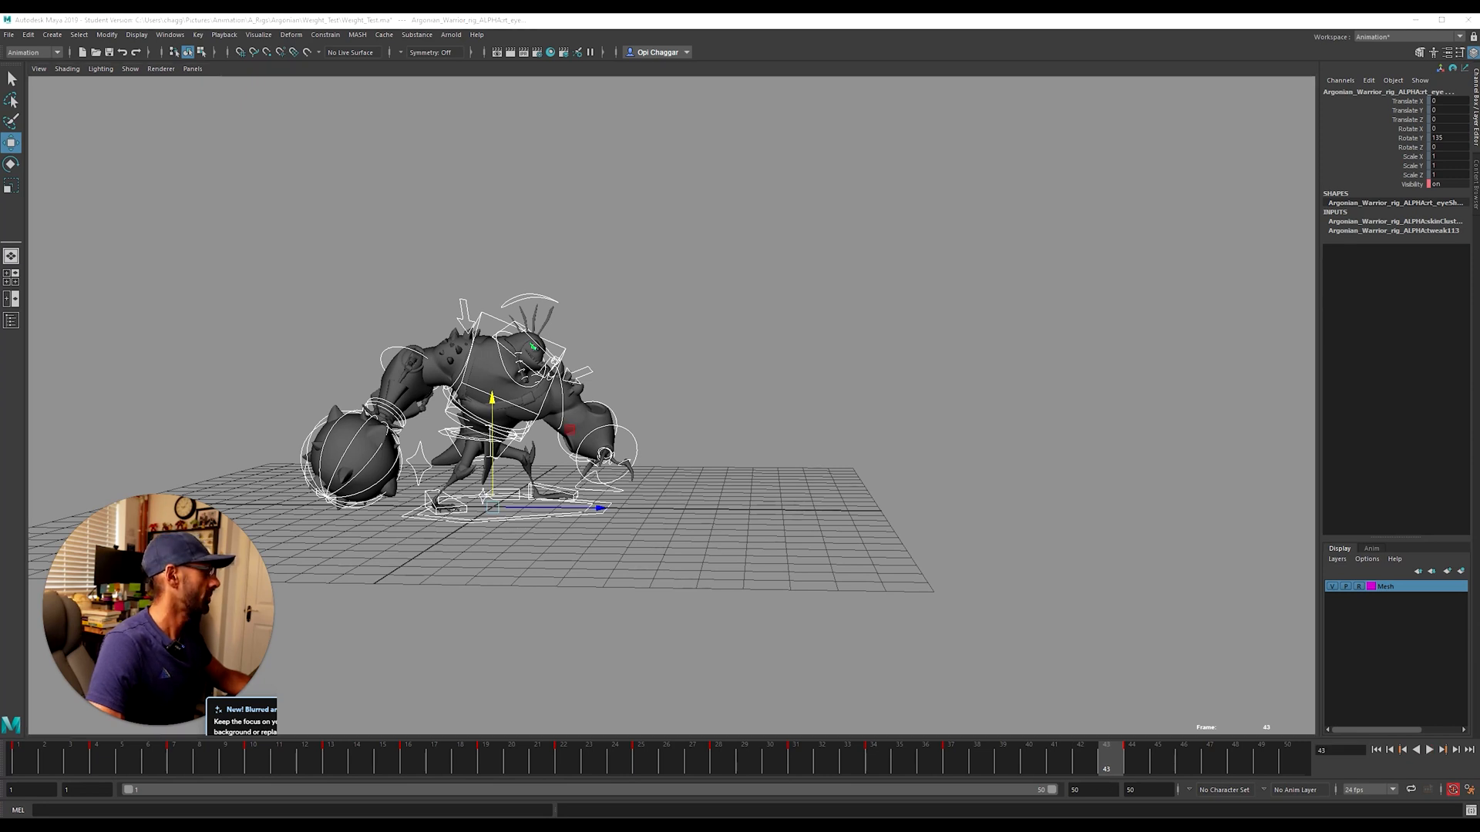
Step: Play back the new timing and move the last pose's key to frame 43
key(alt+v)
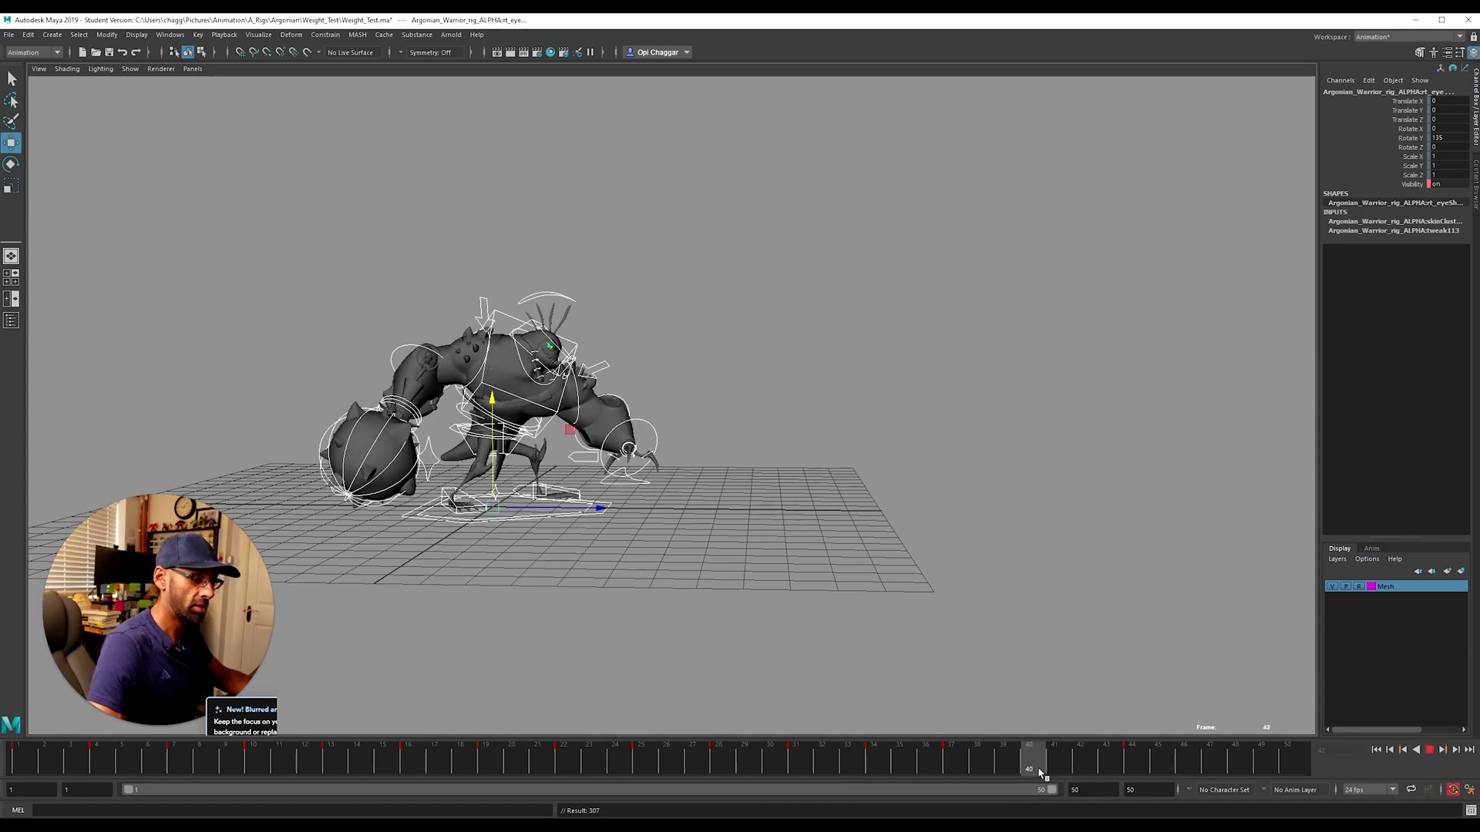
key(alt+v)
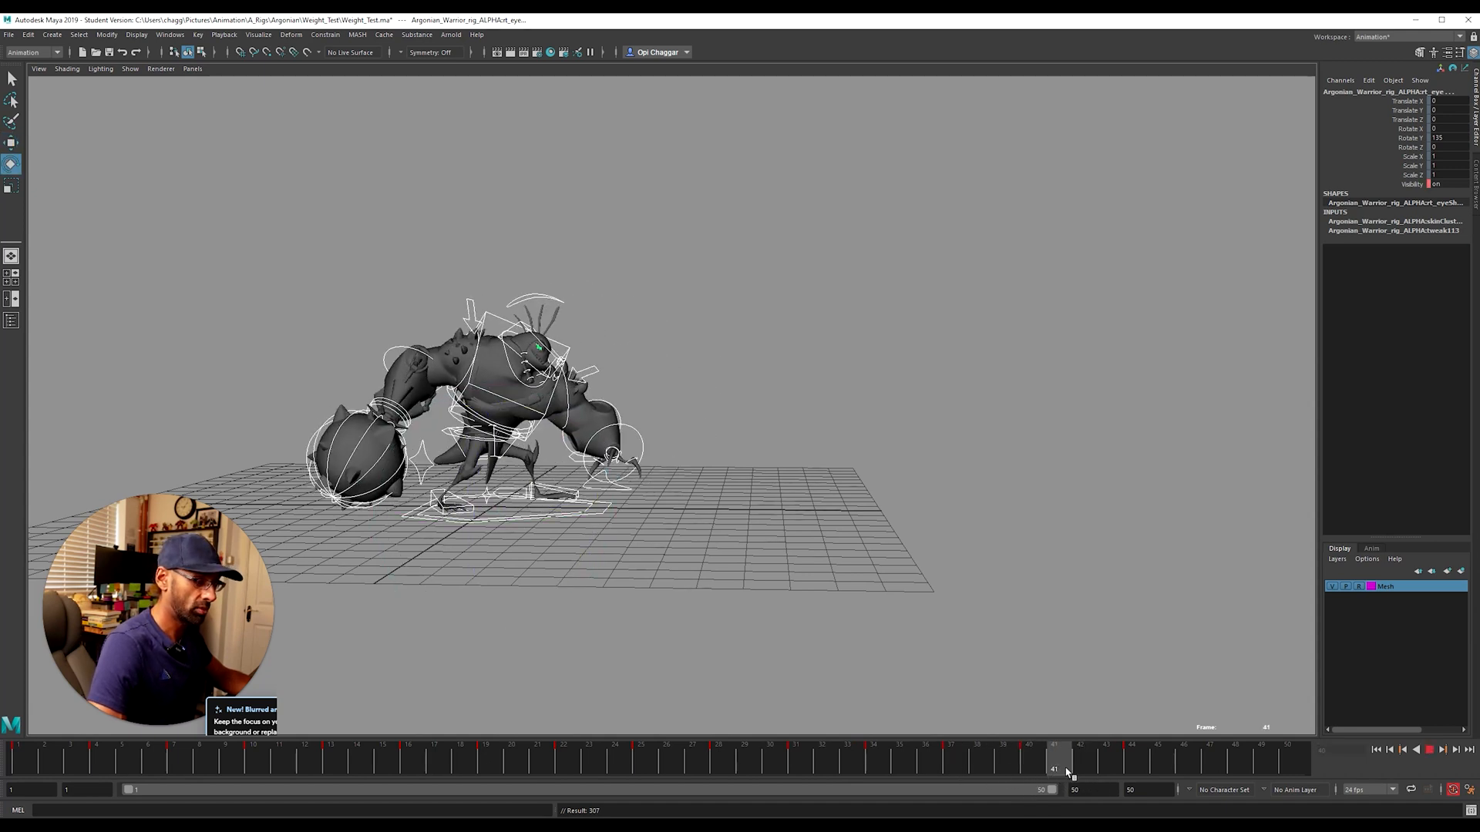
drag(1056, 763, 1120, 773)
mouse_move(985, 771)
mouse_down()
mouse_move(1122, 773)
mouse_move(879, 754)
mouse_up()
Step: Play back and scrub the mace drag from several angles to check the timing of the poses
key(alt+v)
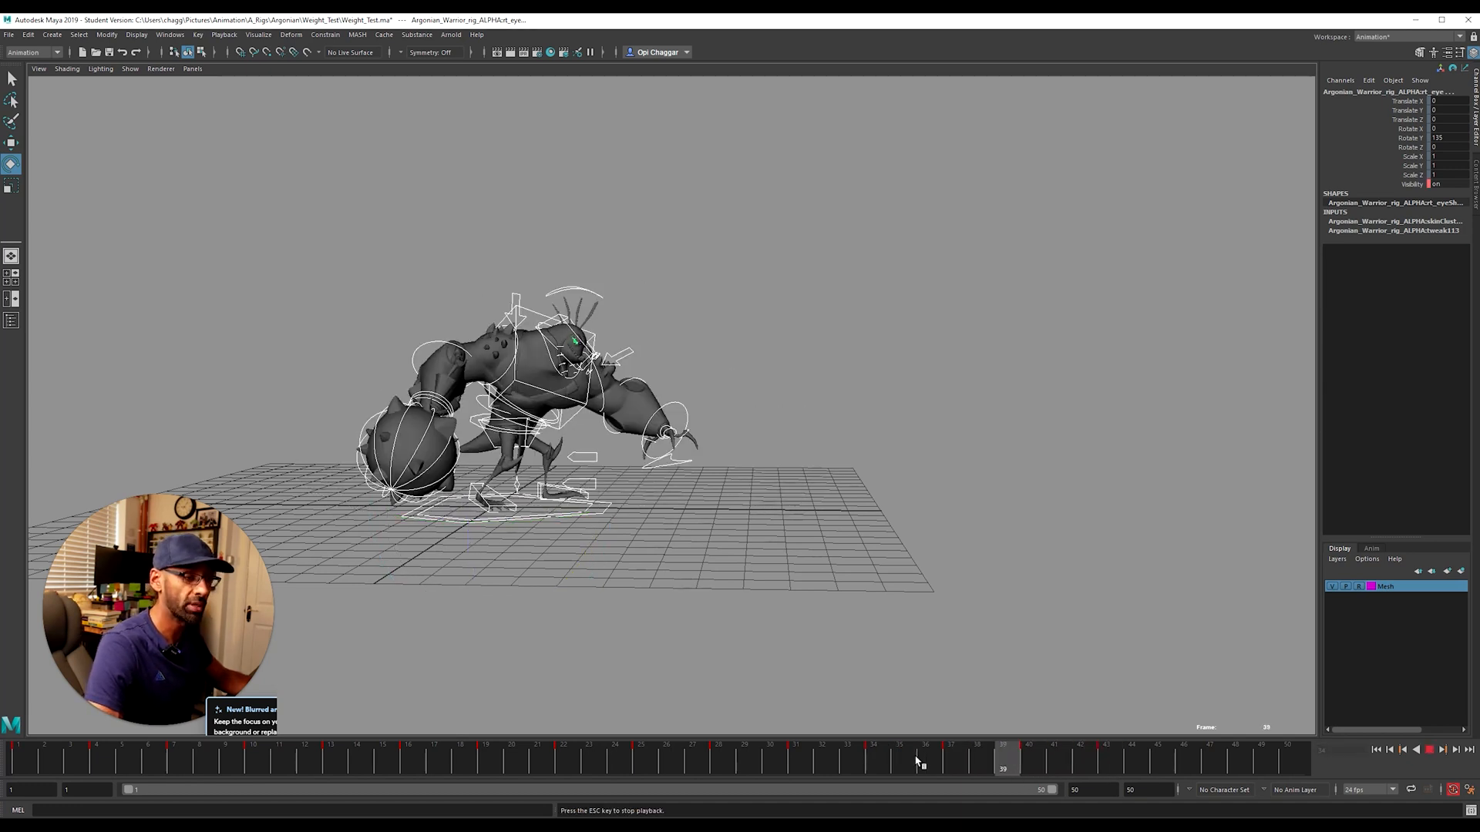
drag(1044, 765, 955, 758)
alt+drag(851, 566, 500, 537)
alt+right_drag(500, 537, 886, 512)
alt+drag(886, 513, 817, 530)
alt+right_drag(878, 548, 786, 540)
alt+drag(786, 540, 921, 570)
drag(950, 775, 678, 720)
alt+right_drag(955, 624, 869, 588)
alt+drag(869, 588, 761, 548)
Step: Hold the free-side foot in place by copying its leg control's frame 34 pose to a key at frame 37
click(817, 574)
click(756, 521)
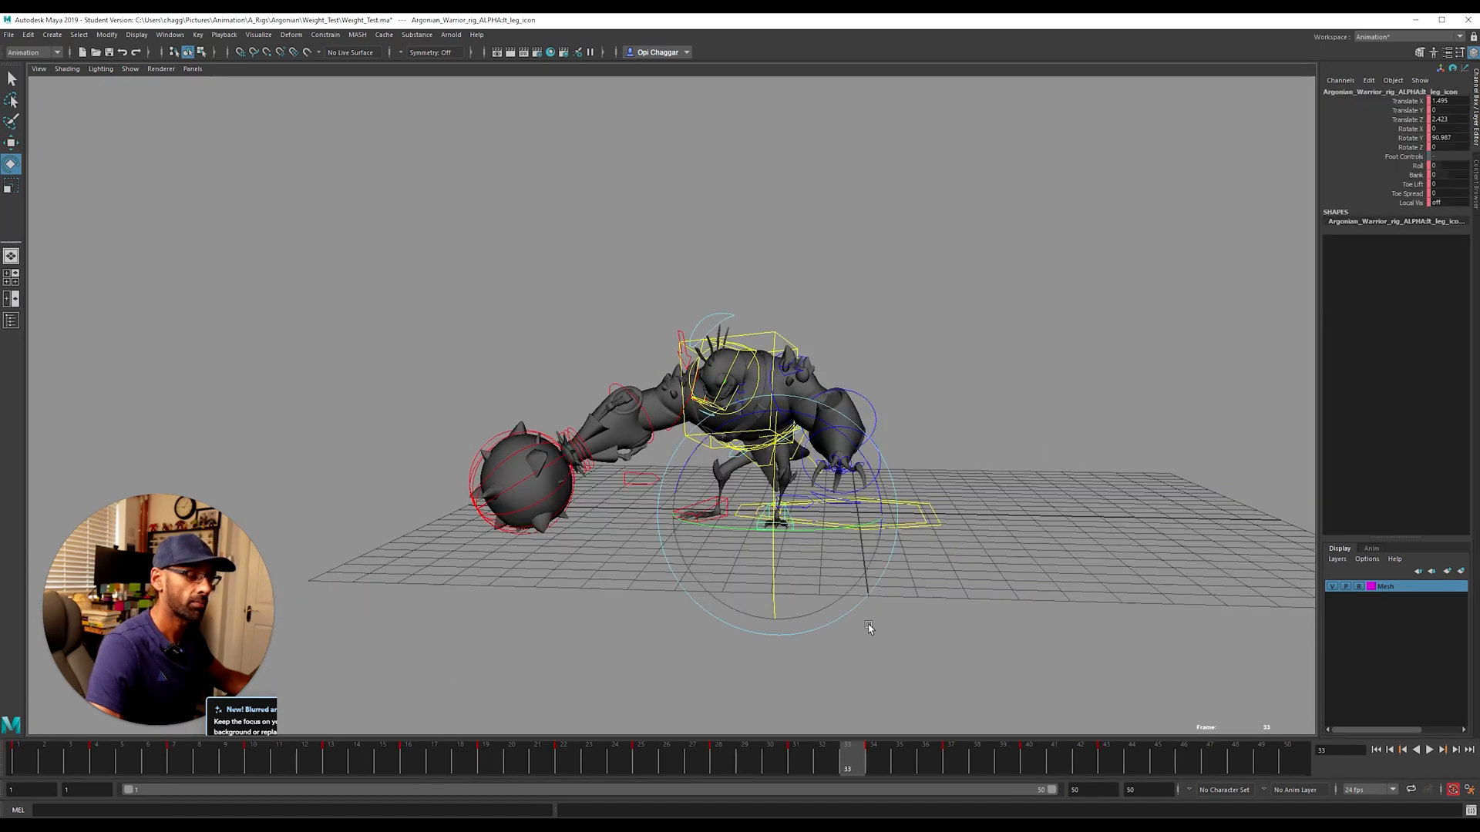
mouse_move(881, 765)
mouse_down()
mouse_move(1043, 779)
mouse_move(879, 772)
mouse_up()
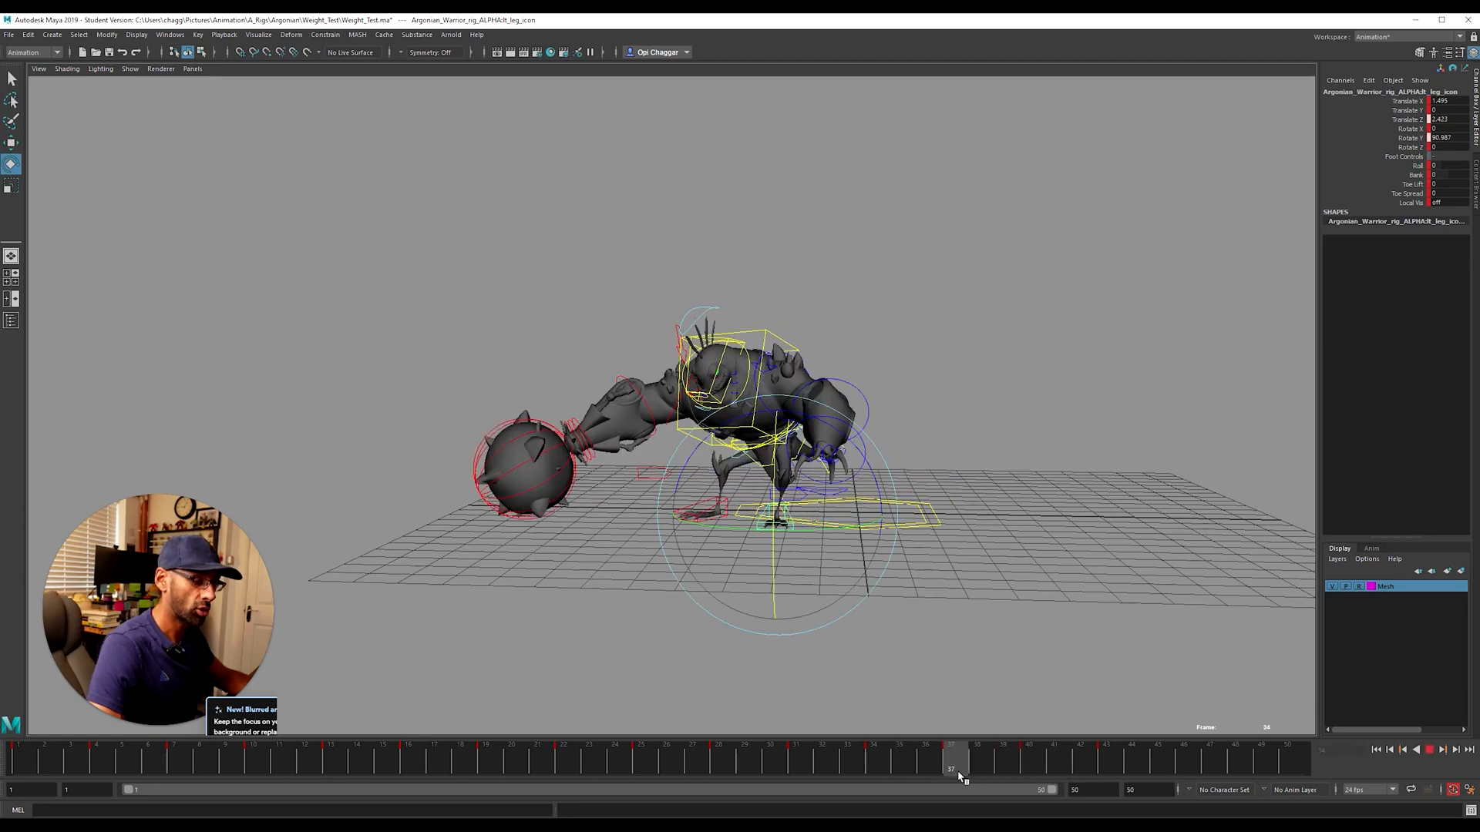
drag(871, 772, 975, 777)
mouse_move(899, 634)
alt+mouse_down()
mouse_move(892, 612)
mouse_move(951, 614)
mouse_move(902, 637)
alt+mouse_up()
Step: Scrub and play back the animation up to the last pose, checking the planted foot from other angles
drag(861, 775, 1125, 780)
key(e)
drag(975, 751, 906, 750)
alt+drag(925, 671, 1041, 609)
alt+right_drag(963, 617, 777, 628)
key(alt+v)
alt+drag(783, 617, 873, 636)
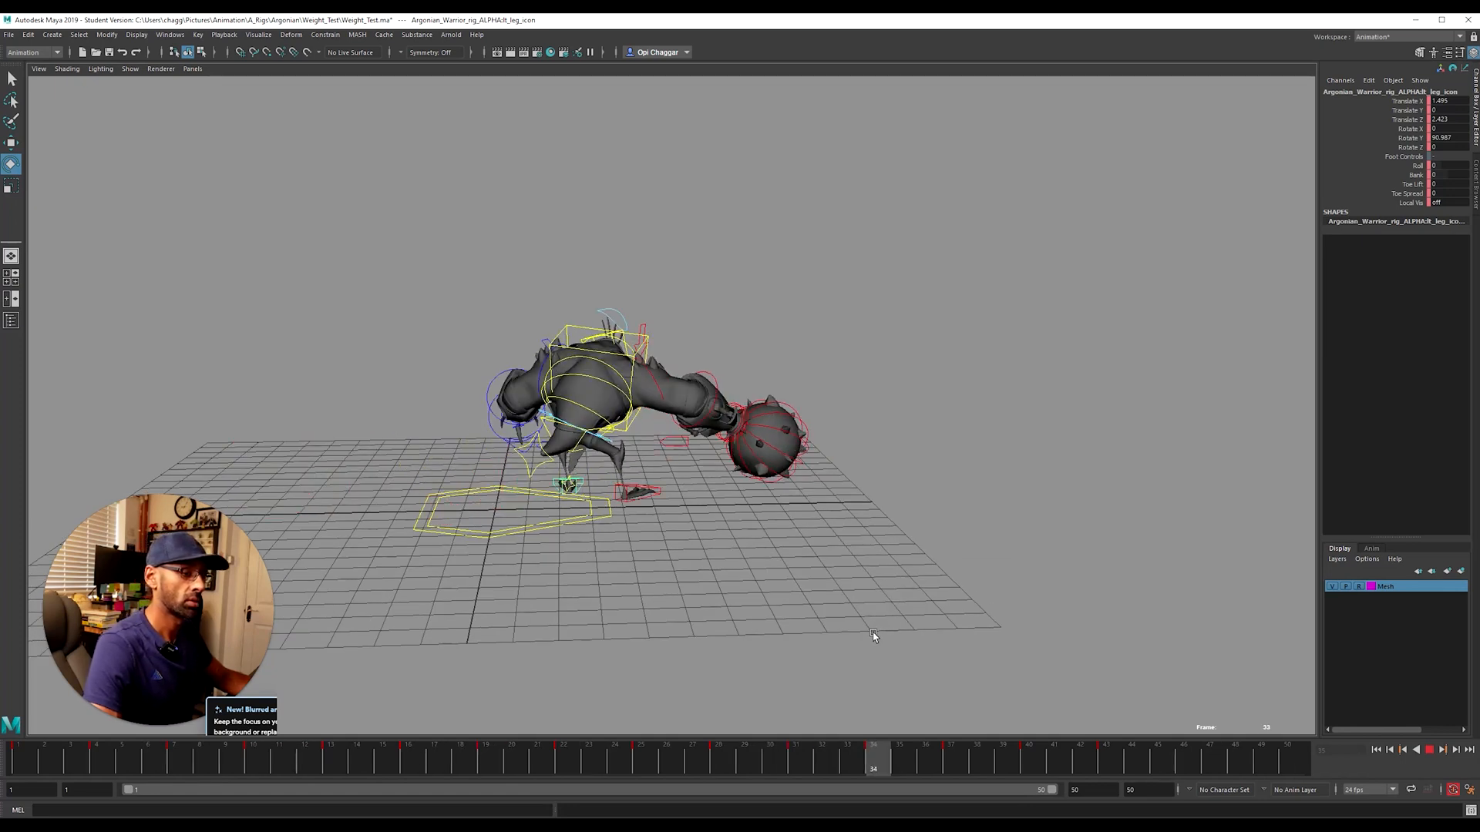
Step: Select all rig controls at frame 34 and step through the key poses up to frame 43
mouse_move(640, 762)
mouse_down()
mouse_move(861, 775)
mouse_move(239, 764)
mouse_move(878, 759)
mouse_up()
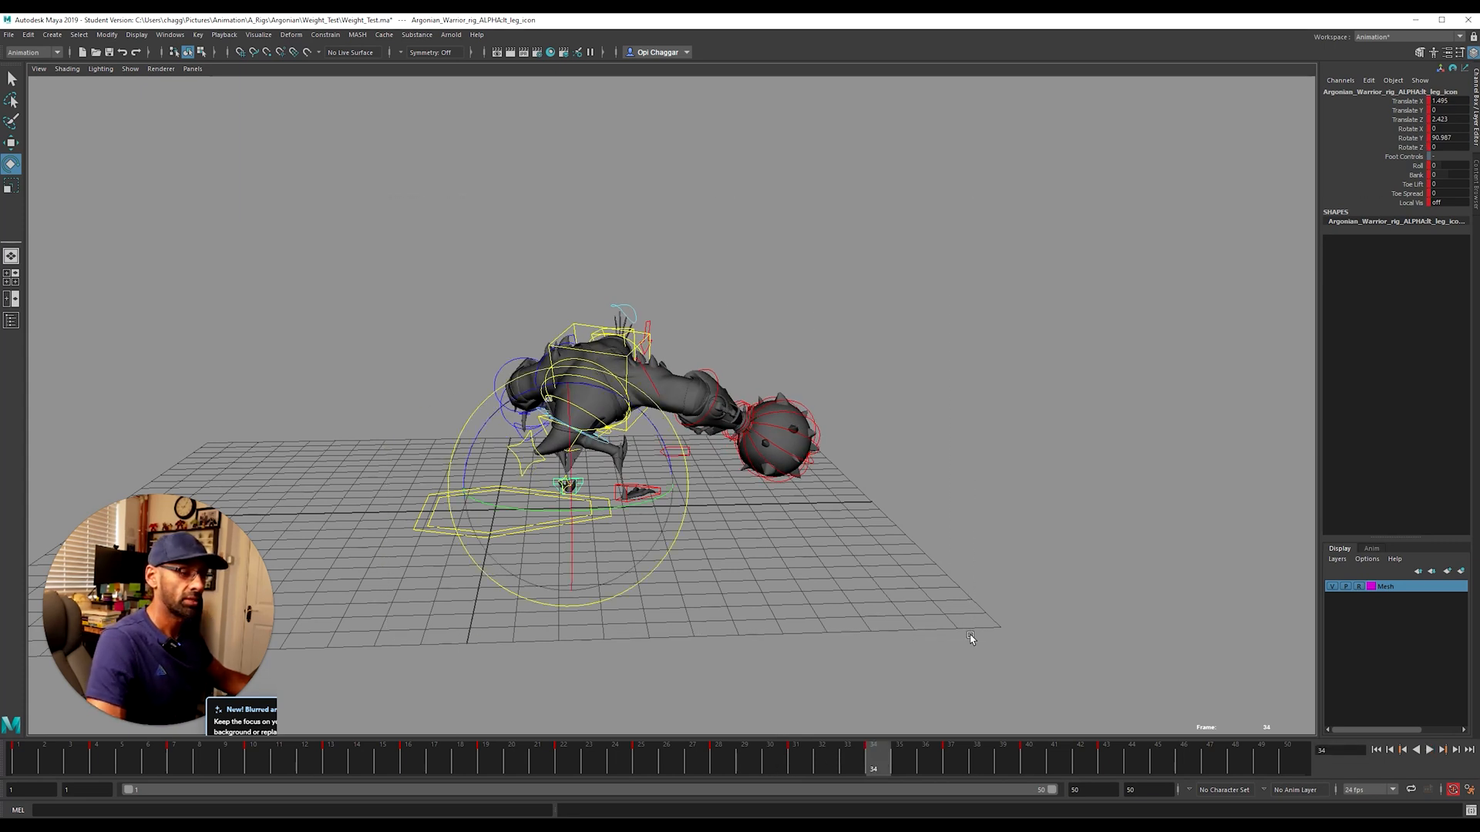
drag(370, 247, 970, 635)
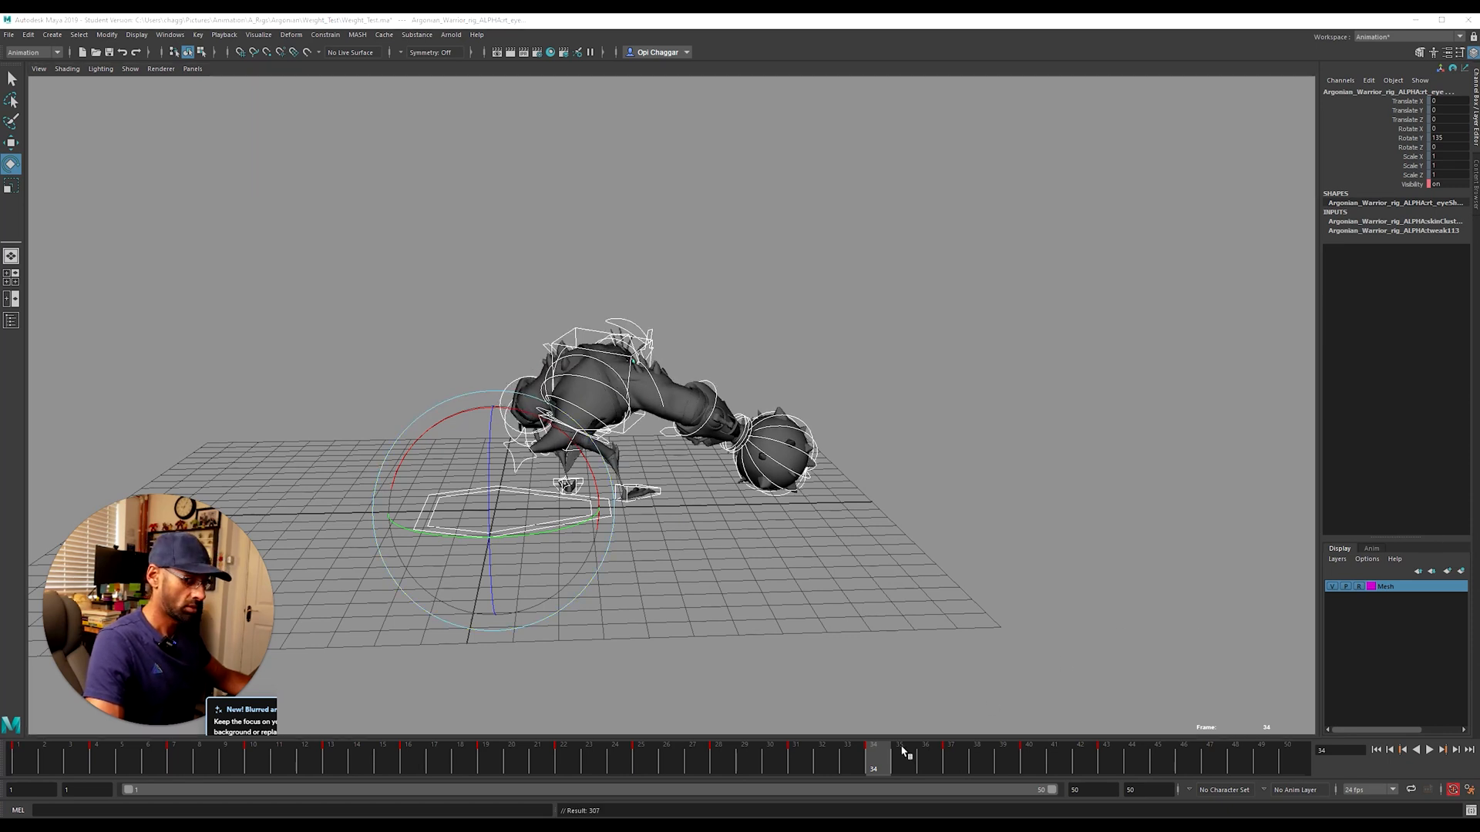
key(period)
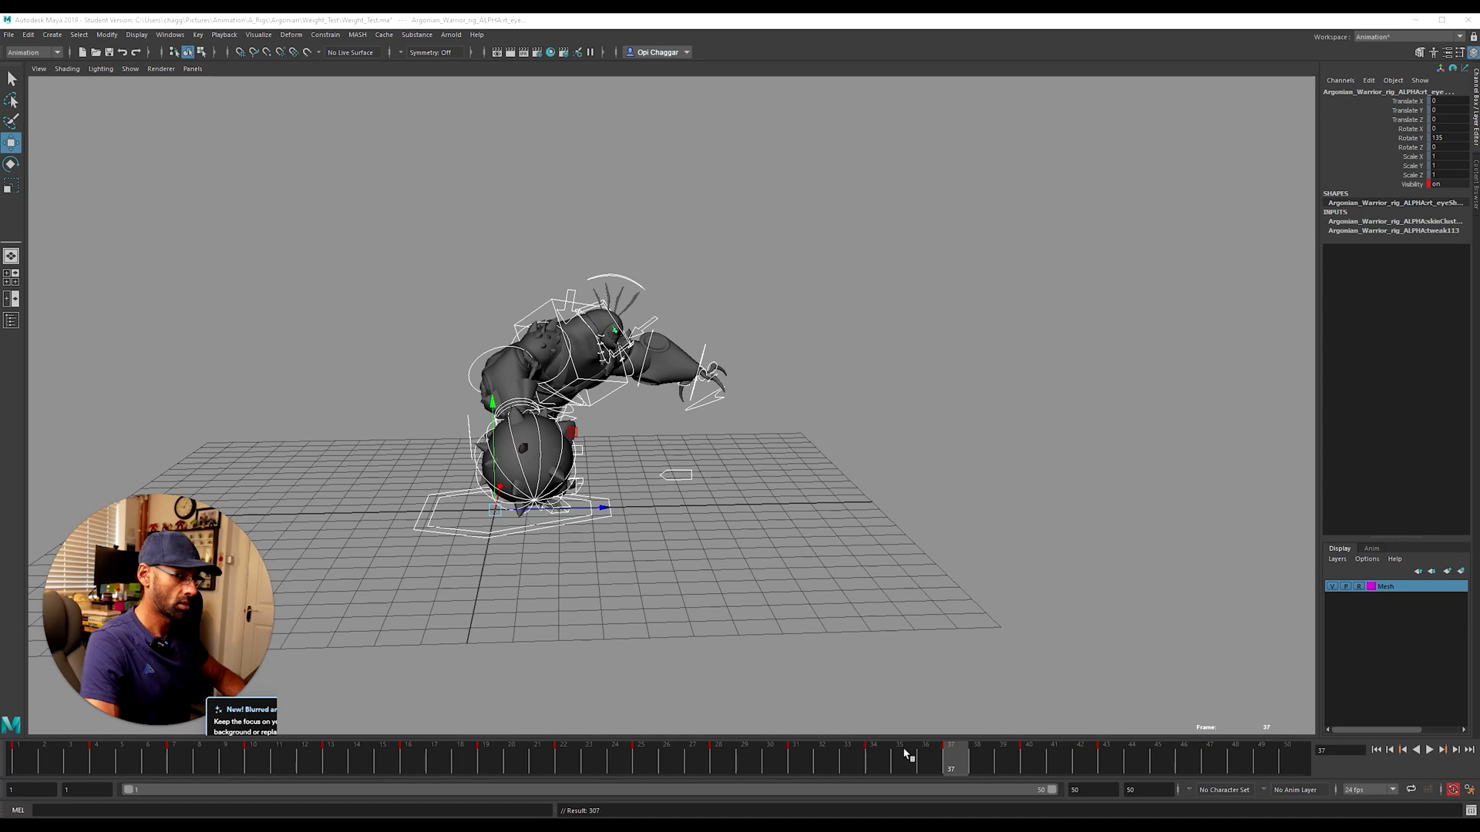
key(period)
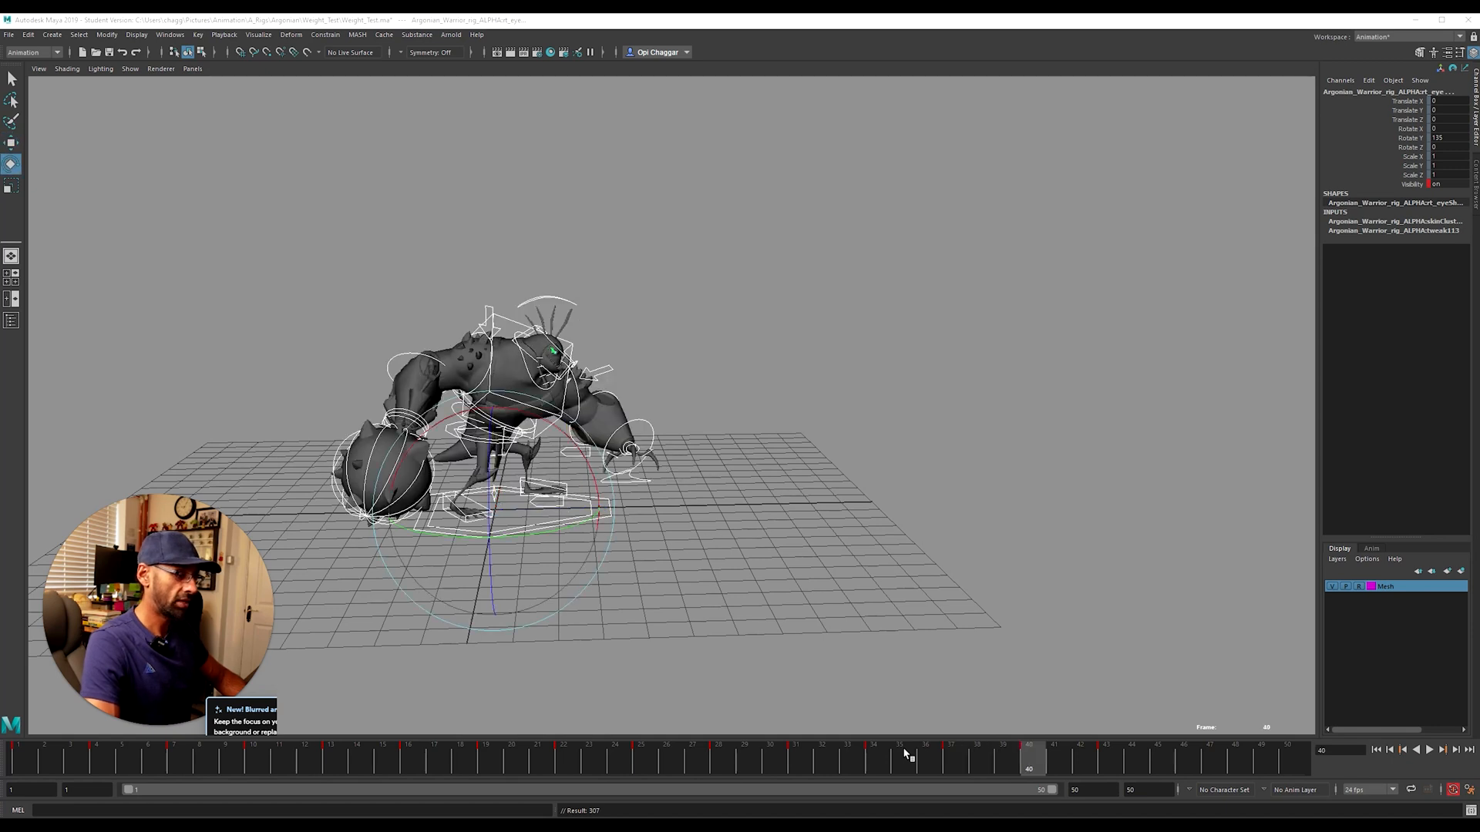
key(period)
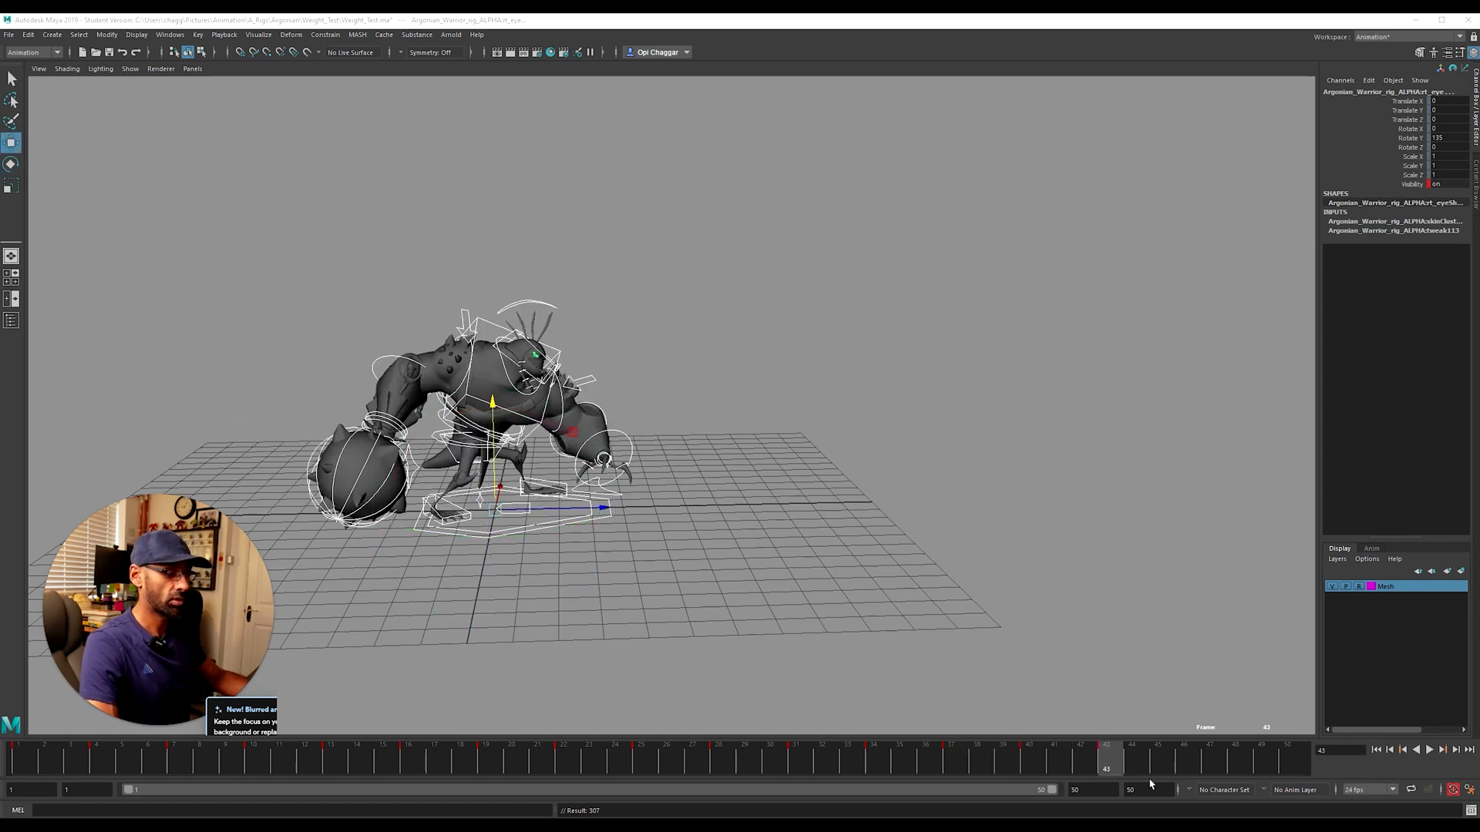
Step: Play back and scrub the mace drag from a side view and a raised view
key(alt+v)
alt+drag(886, 574, 789, 592)
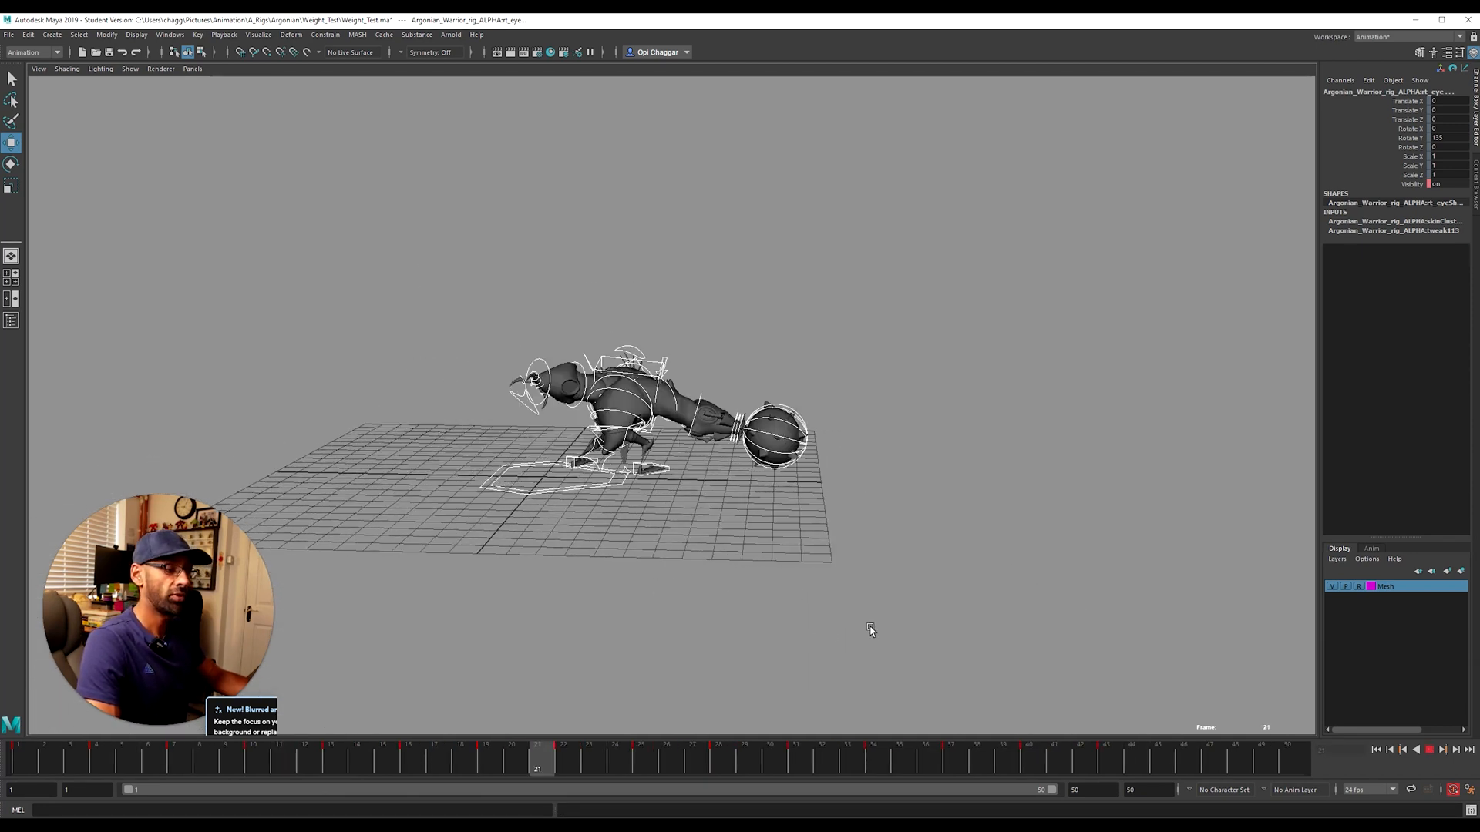
alt+drag(869, 638, 815, 621)
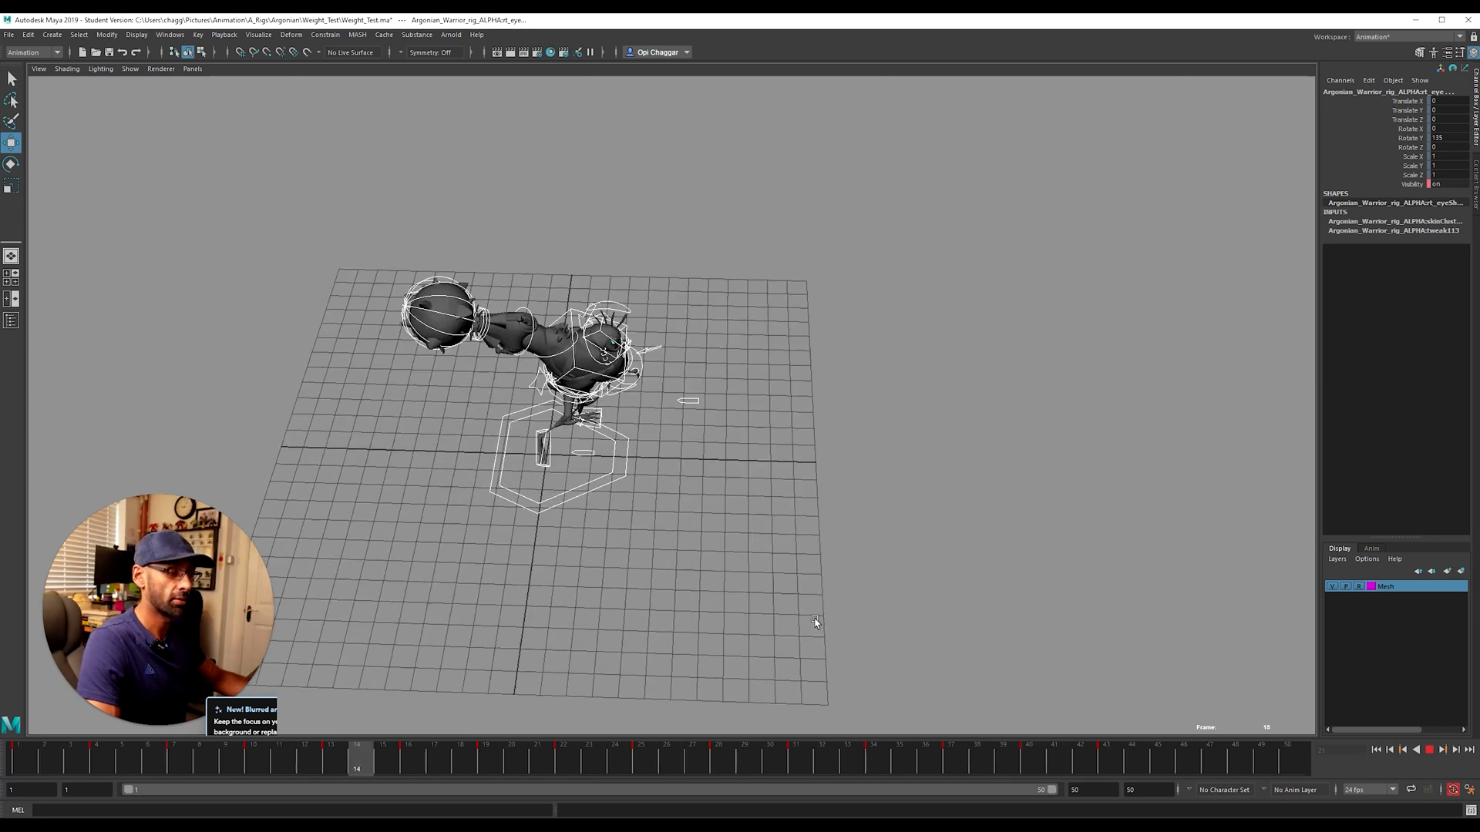
key(alt+v)
drag(638, 761, 716, 764)
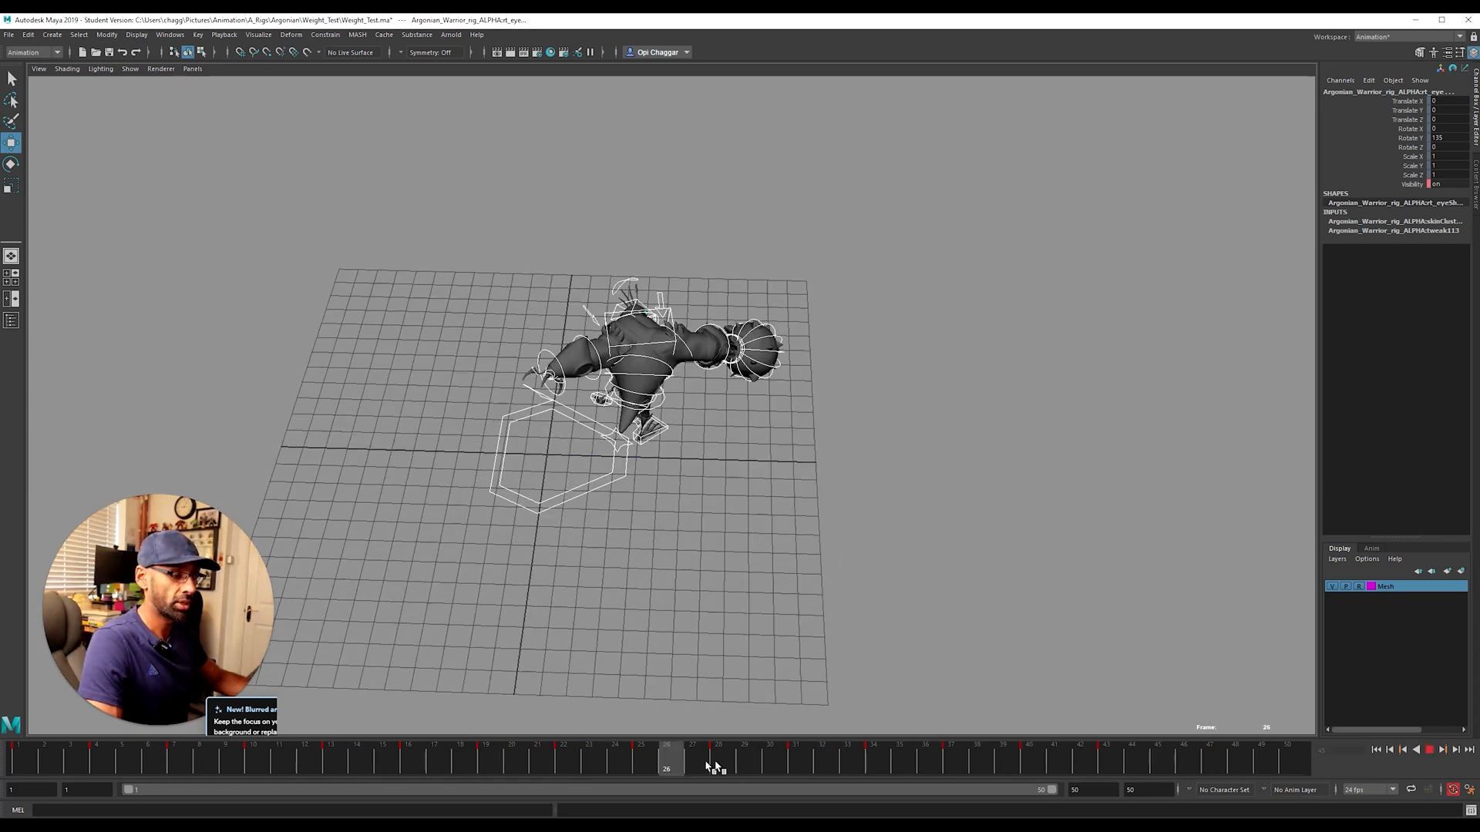
Step: At frame 31, rotate the mace arm to bring the mace further across in front of the body
alt+drag(604, 502, 836, 437)
click(810, 462)
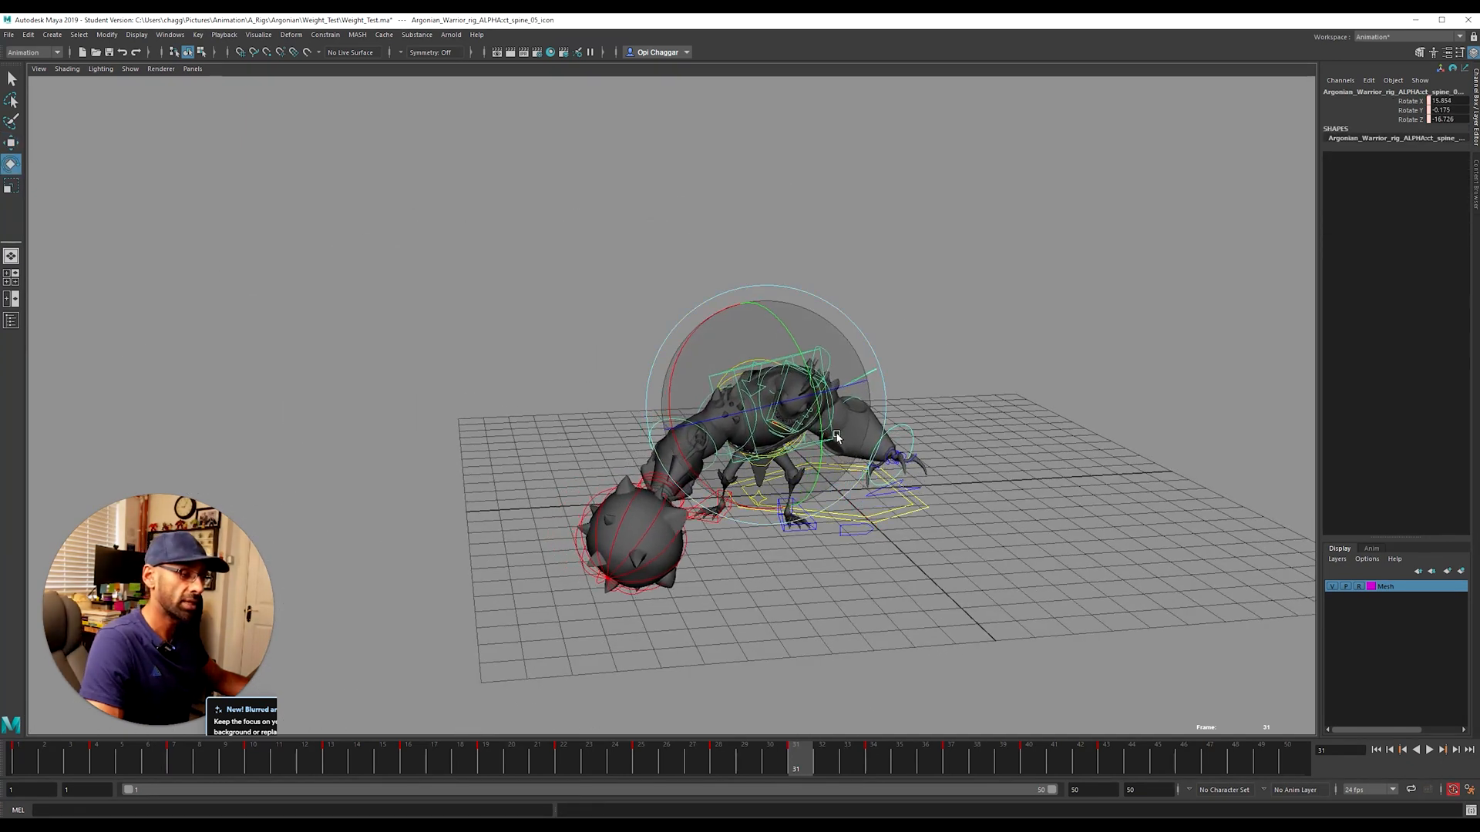
click(784, 453)
click(703, 420)
drag(705, 423, 906, 536)
click(1014, 353)
click(688, 428)
Step: Play back and scrub the mace swing from behind and from the front to check the arm's motion
drag(762, 763, 445, 742)
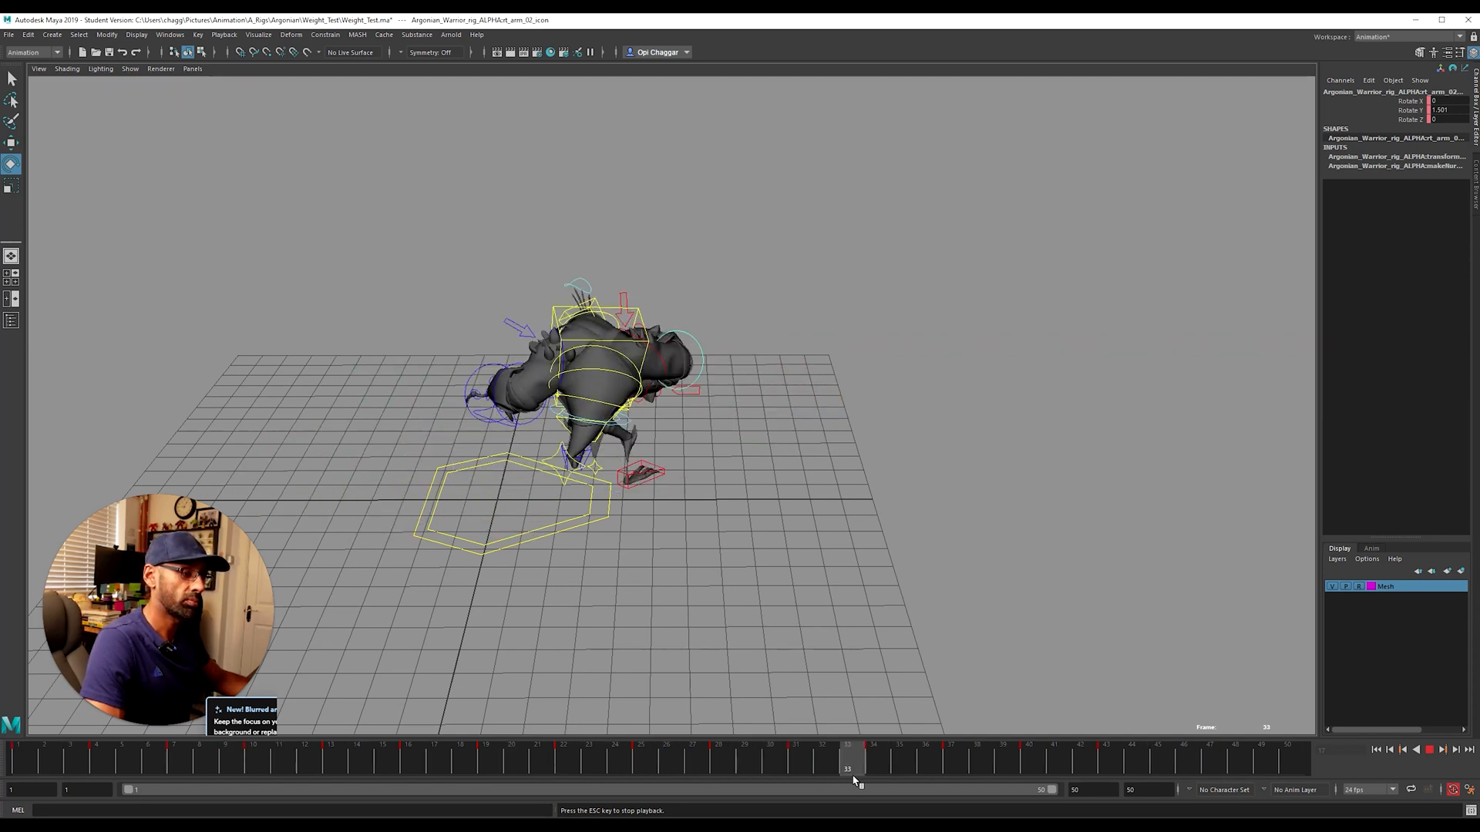
key(Escape)
key(alt+v)
alt+drag(789, 677, 539, 641)
drag(567, 769, 729, 788)
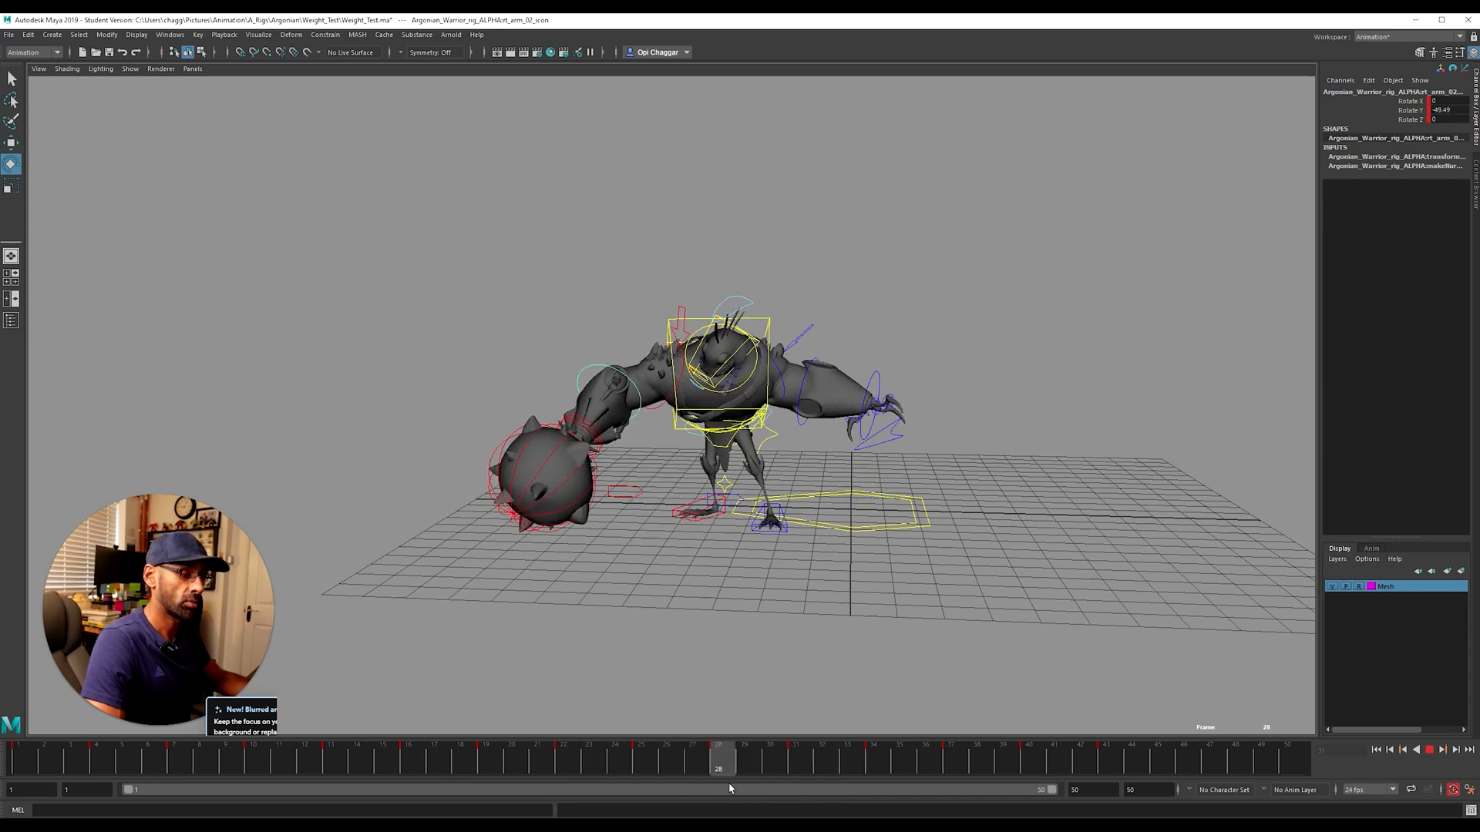
alt+drag(640, 617, 696, 663)
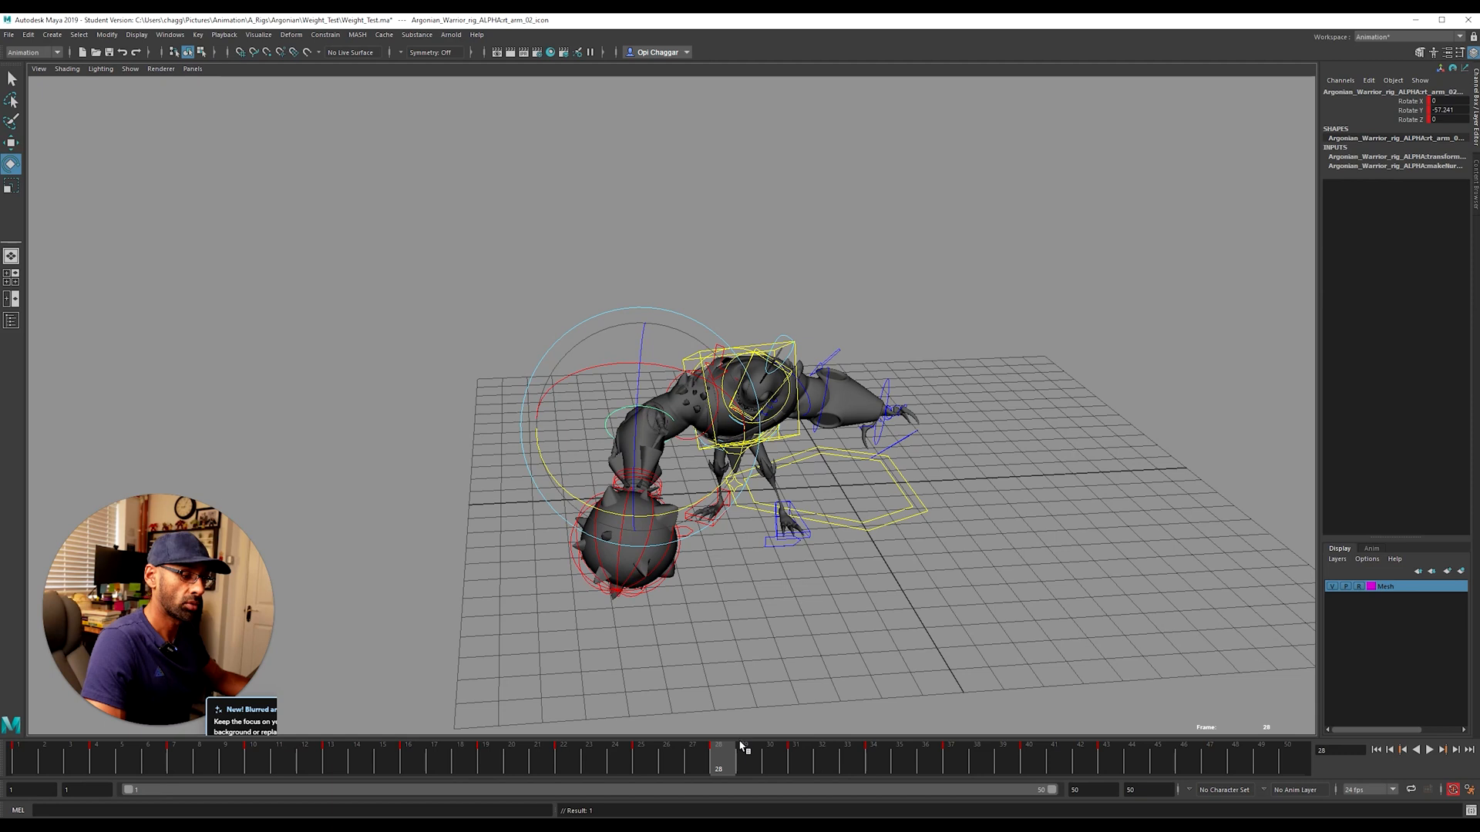
Step: At frame 31, rotate the mace arm's second arm control to ease the mace slightly back outward
drag(783, 760, 763, 764)
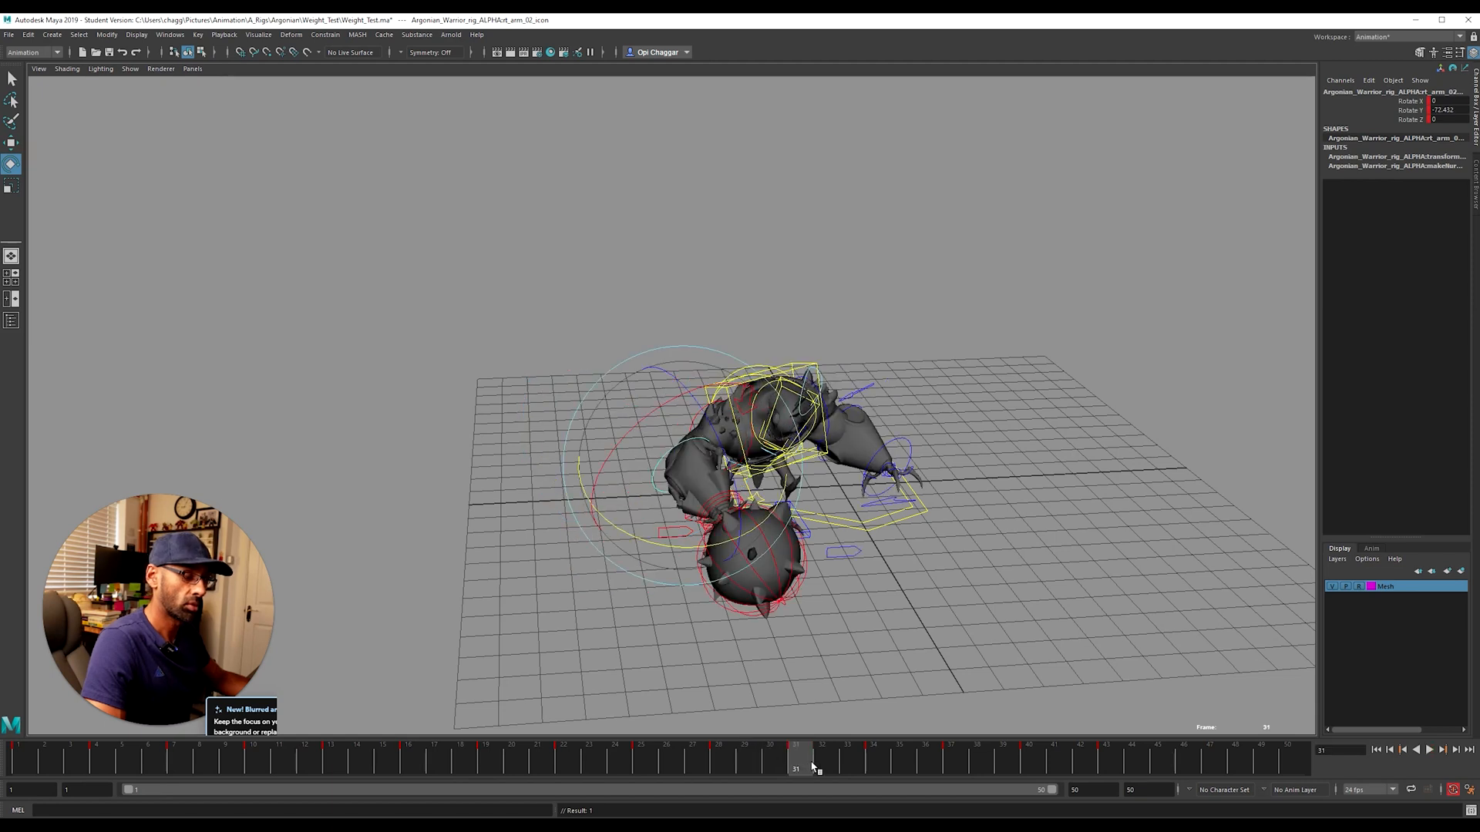
drag(655, 544, 628, 534)
click(508, 495)
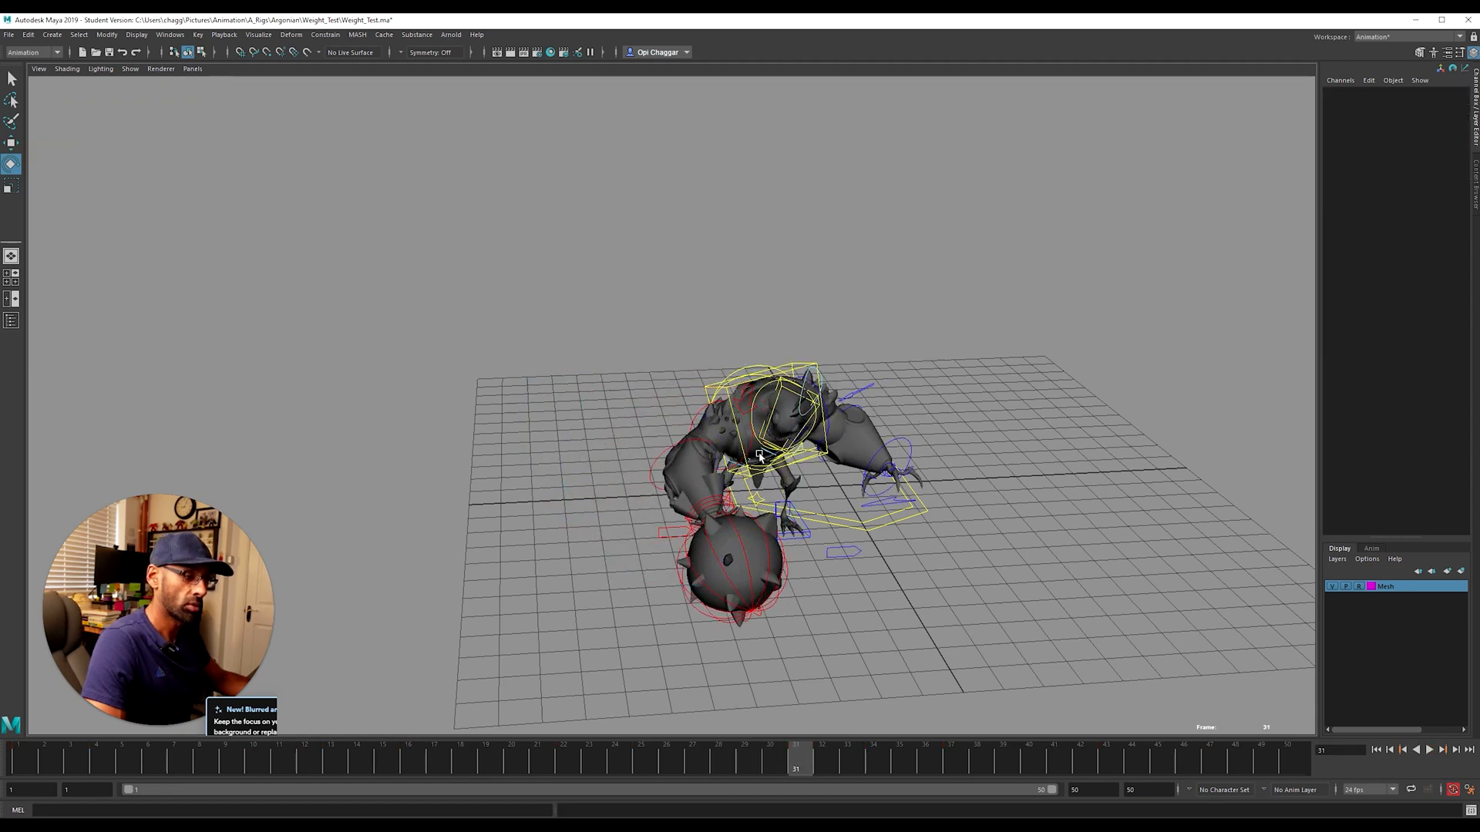
Step: At frame 19, rotate the upper spine control about X to raise the mace arm
click(709, 392)
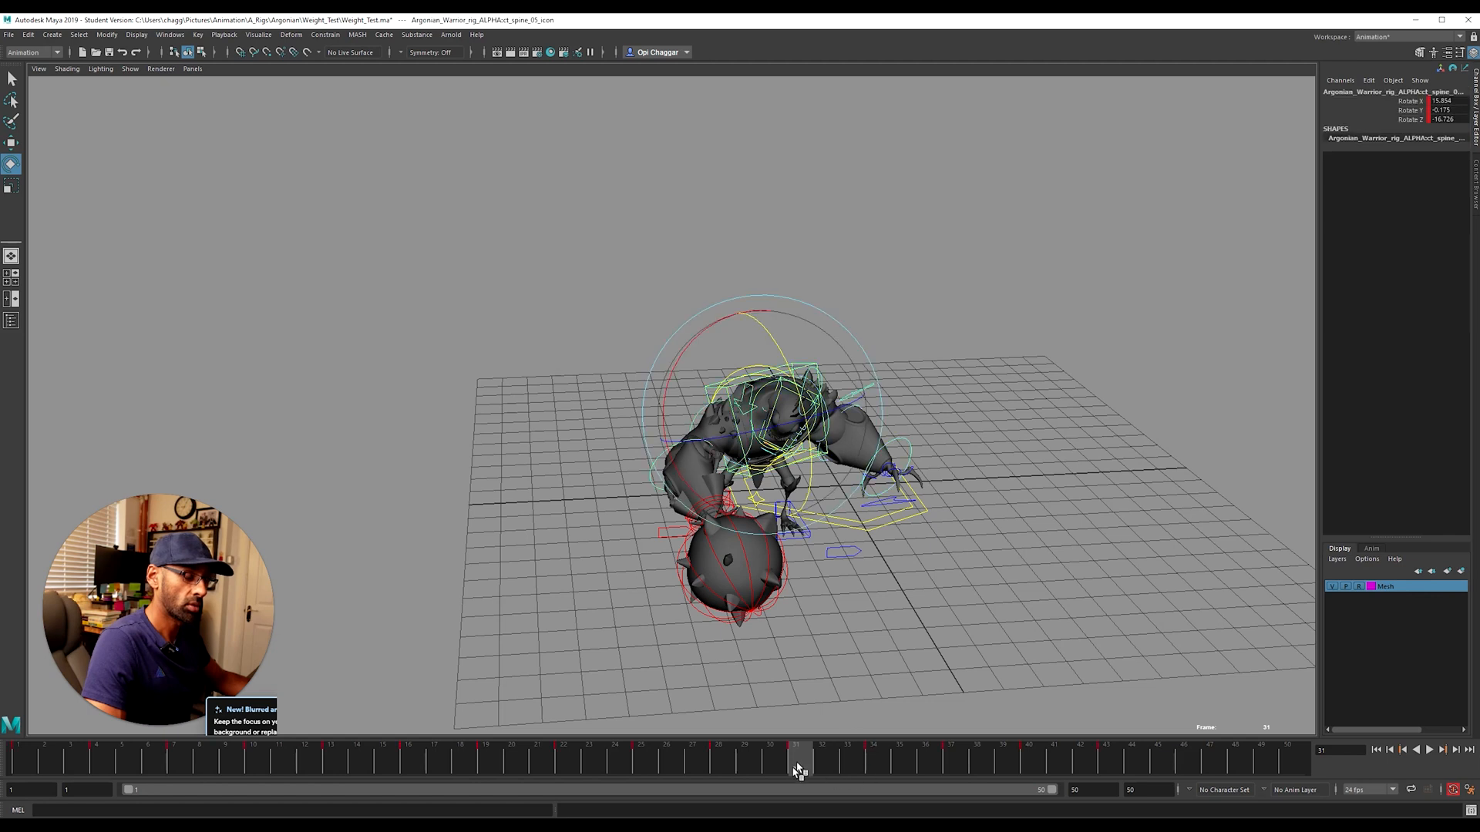
drag(838, 764, 511, 731)
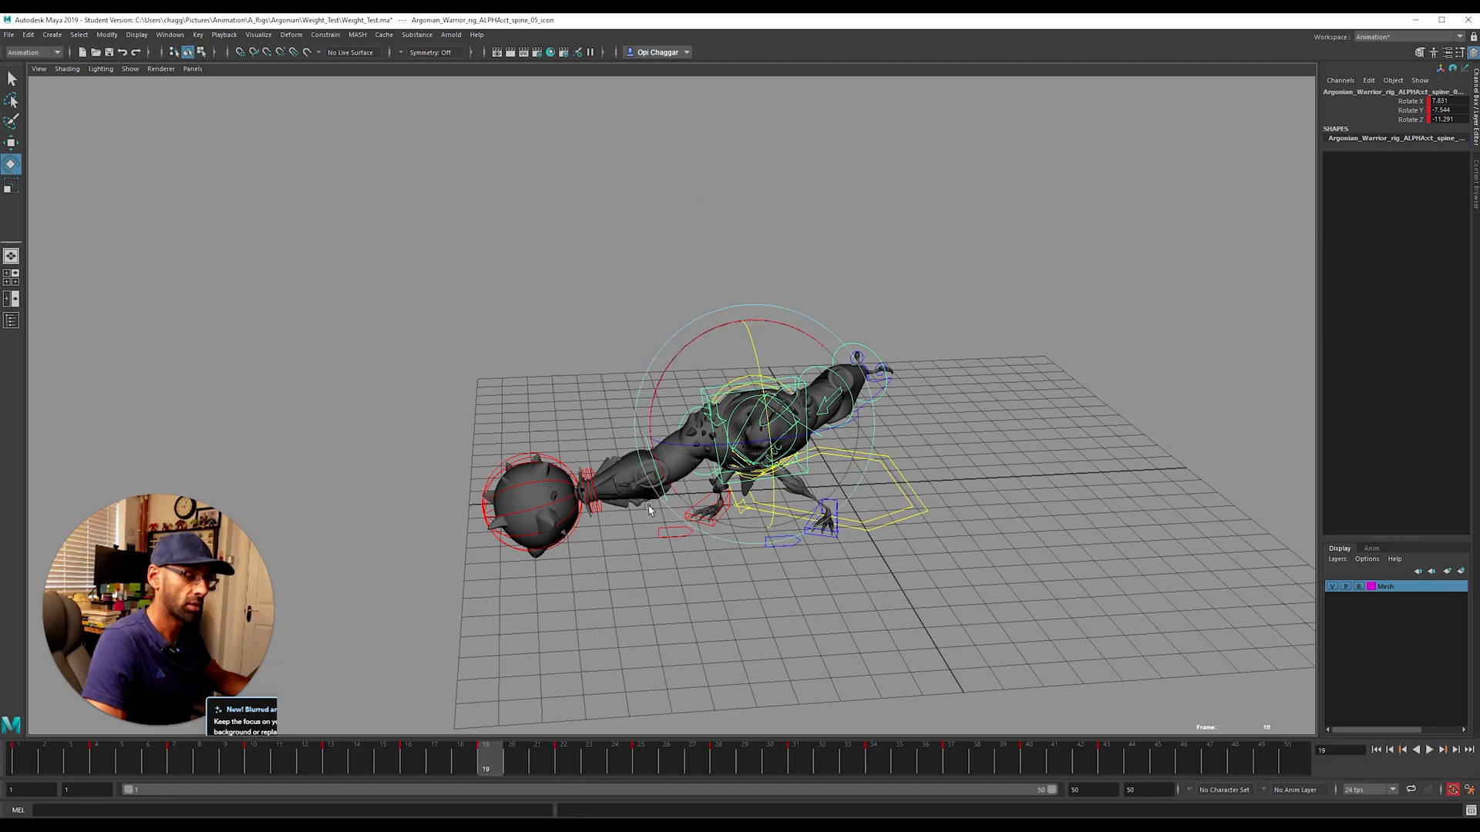
drag(650, 414, 666, 386)
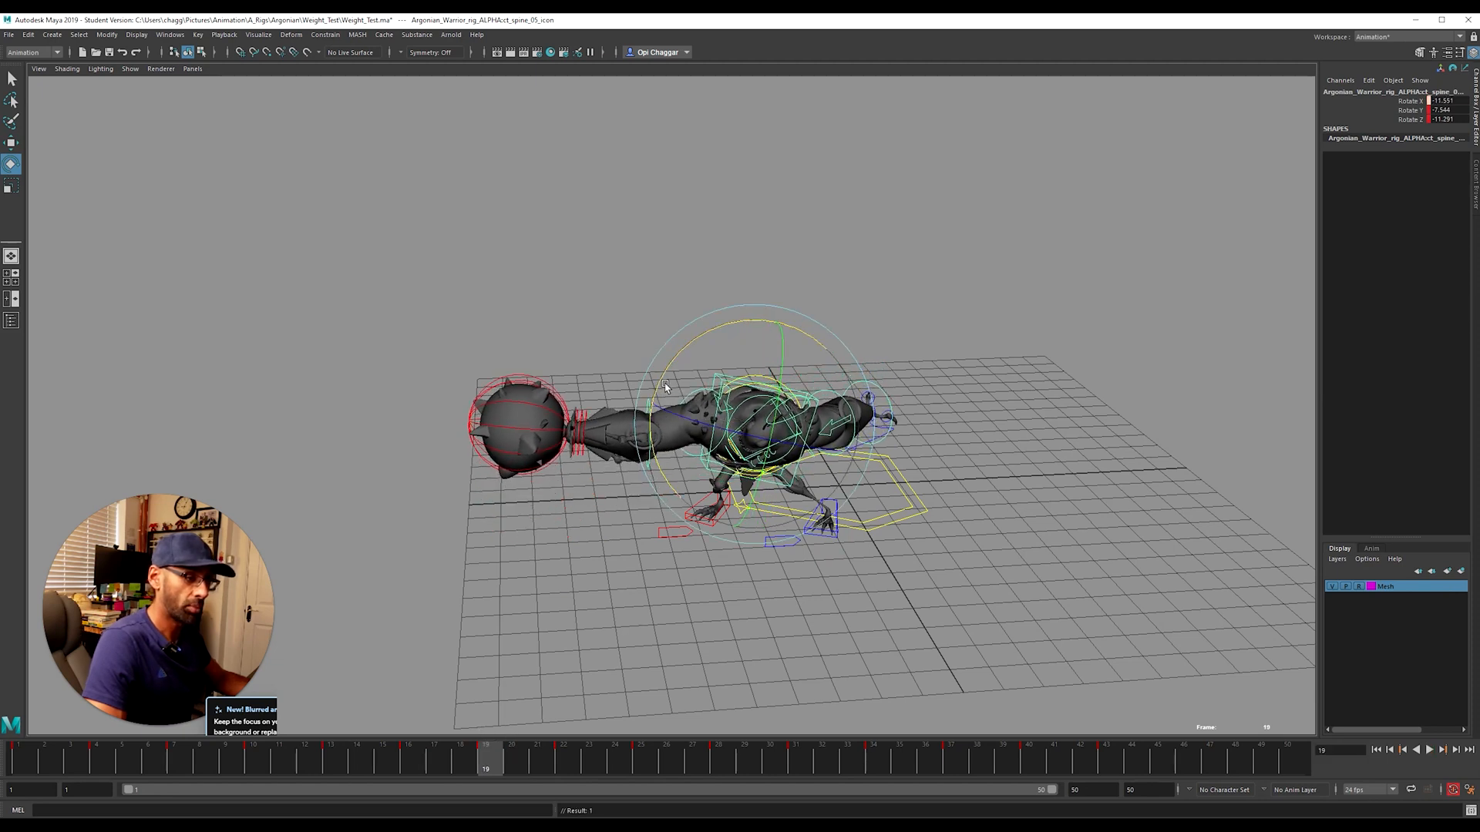
Step: At frame 28, rotate the upper spine control to about X 24.6, Y 7.2 and Z -9.95, and play it back
drag(414, 765, 726, 791)
drag(695, 480, 727, 490)
drag(788, 448, 788, 439)
key(alt+v)
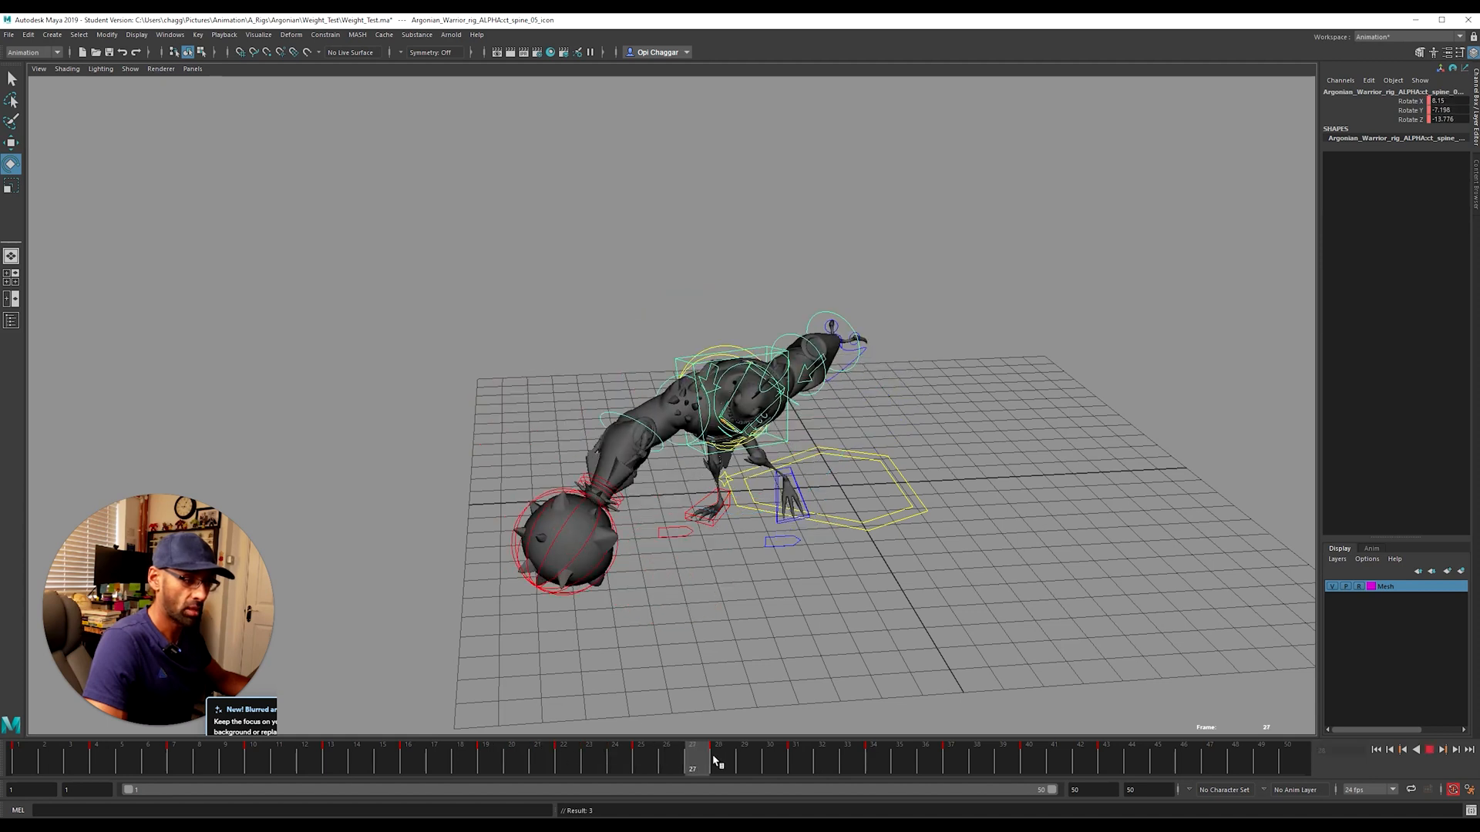
Step: Delete the upper spine control's key at frame 25 and play back the result
right_click(642, 768)
click(720, 608)
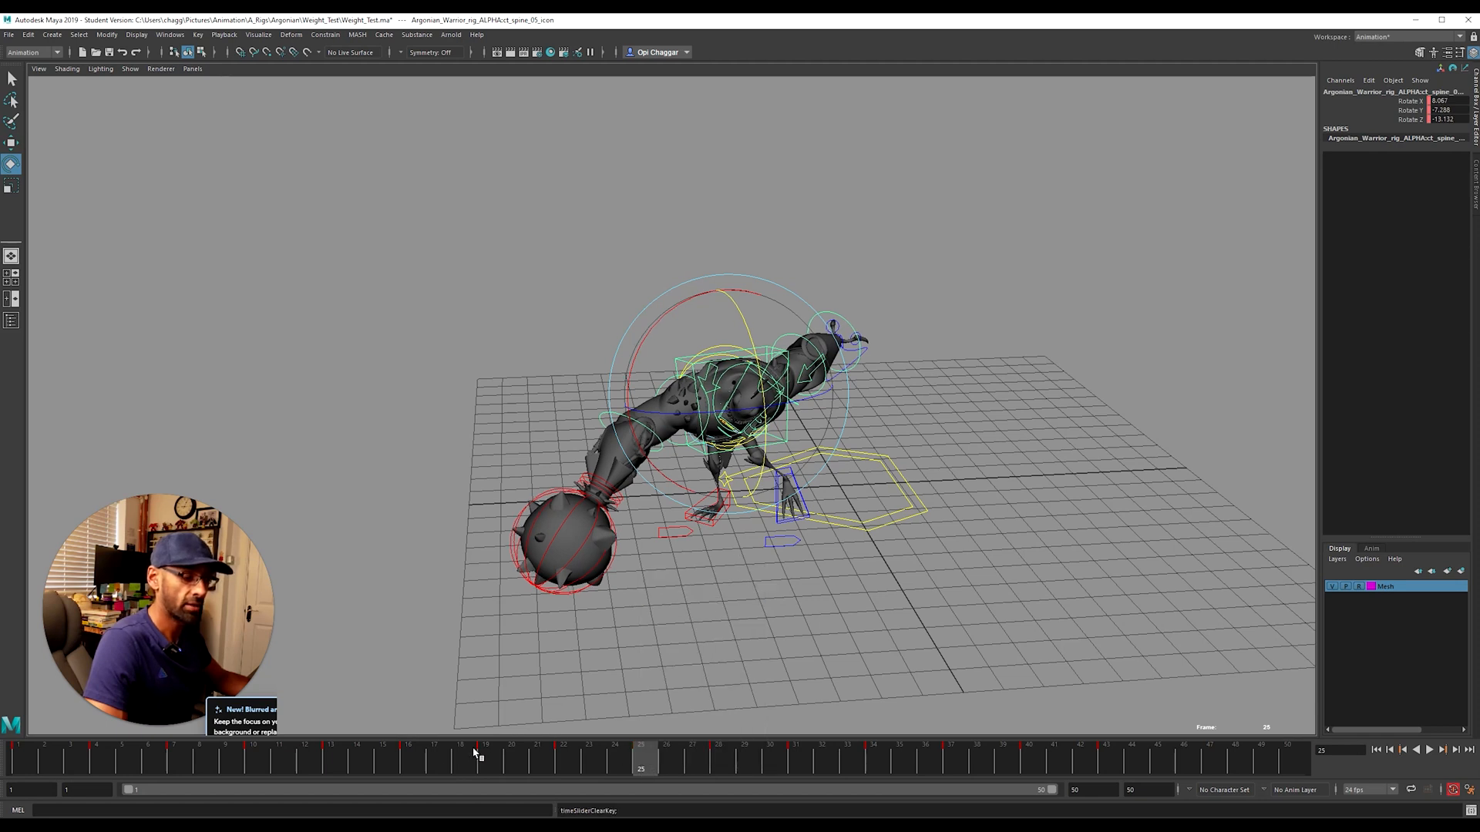
key(alt+v)
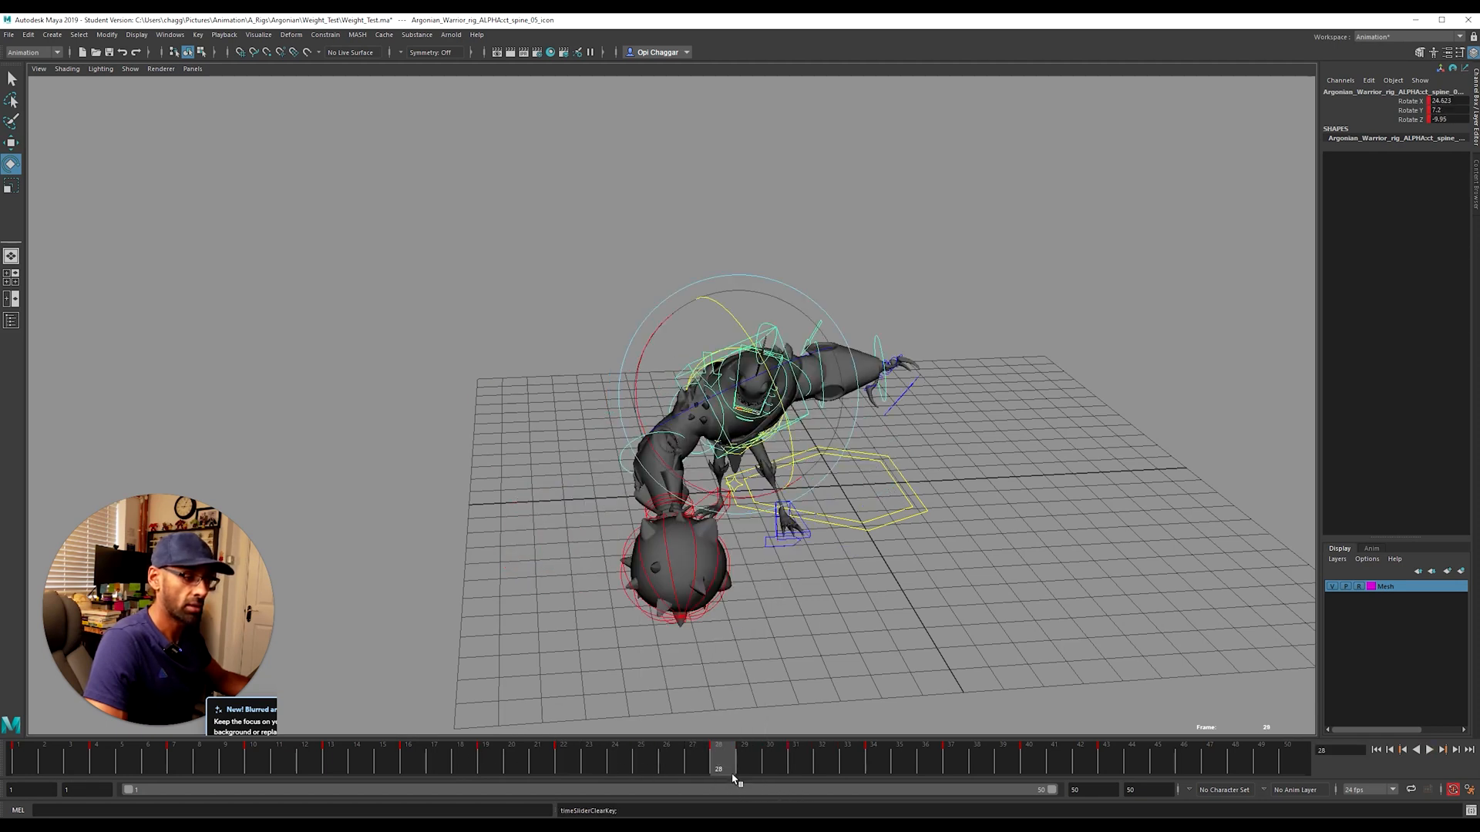
Step: At frame 31, rotate the upper spine control to about X 32.4, Y 9.7 and Z -10.5
key(alt+v)
alt+drag(871, 622, 840, 593)
middle_drag(744, 521, 777, 515)
drag(808, 473, 804, 458)
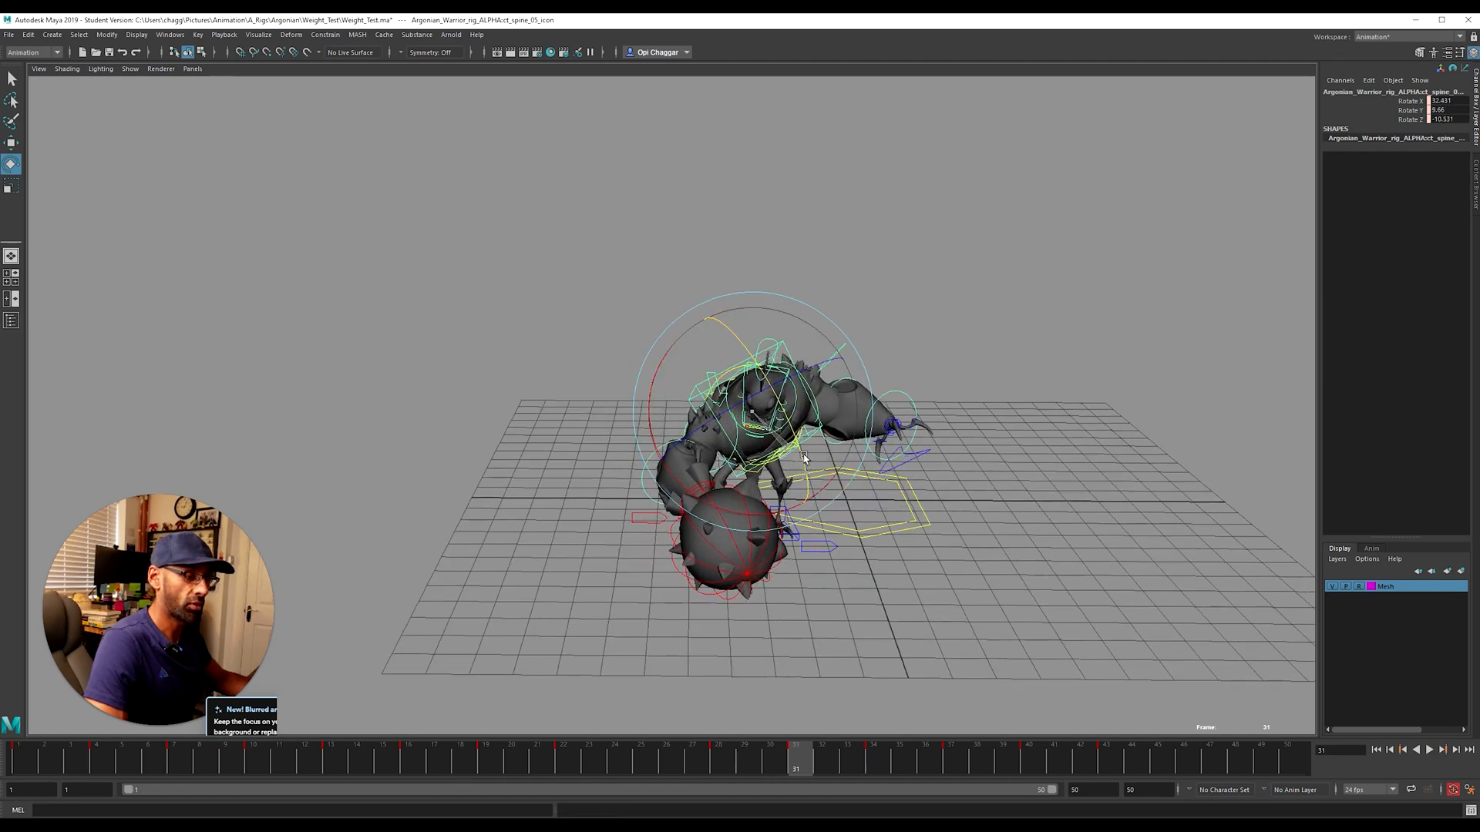
Step: Play back and scrub the revised spine motion up to about frame 35 from a rear side angle
key(alt+v)
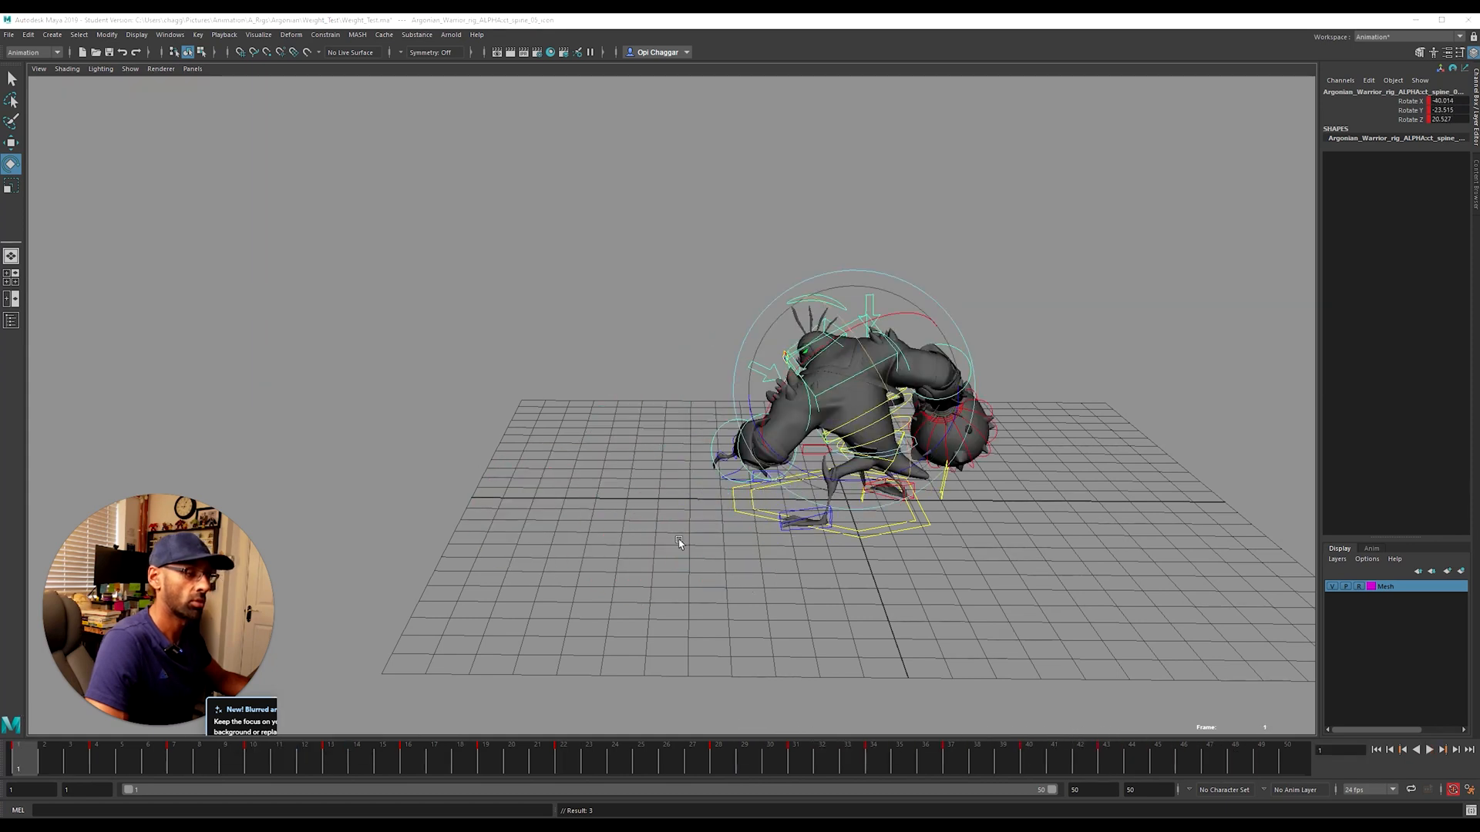
alt+drag(678, 539, 898, 615)
key(alt+v)
mouse_move(714, 764)
mouse_down()
mouse_move(1004, 783)
mouse_move(1031, 769)
mouse_move(906, 784)
mouse_up()
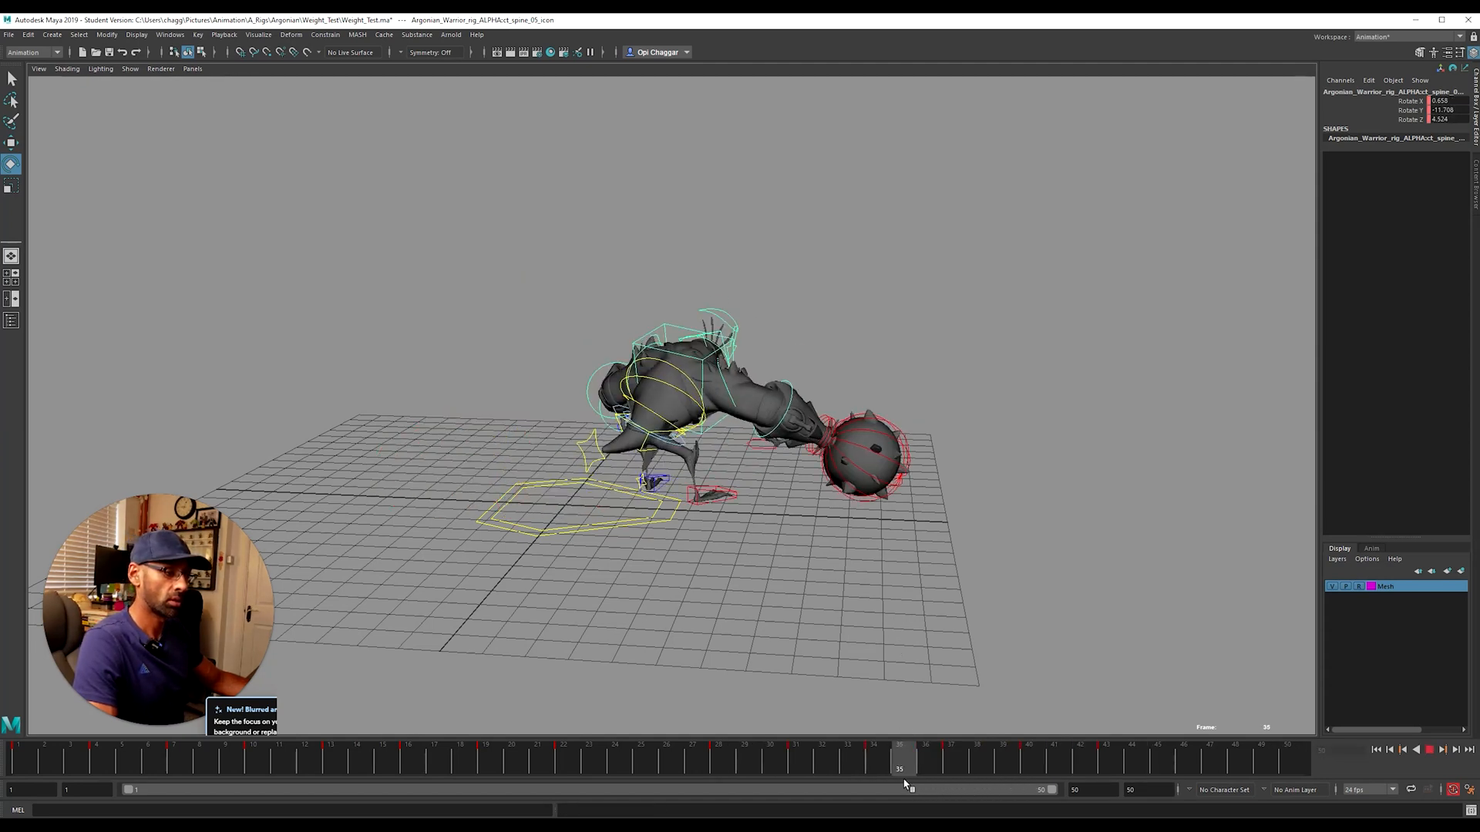
Step: Select all rig controls and set a key on the whole pose at frame 28
drag(1061, 673, 1056, 680)
drag(836, 747, 802, 780)
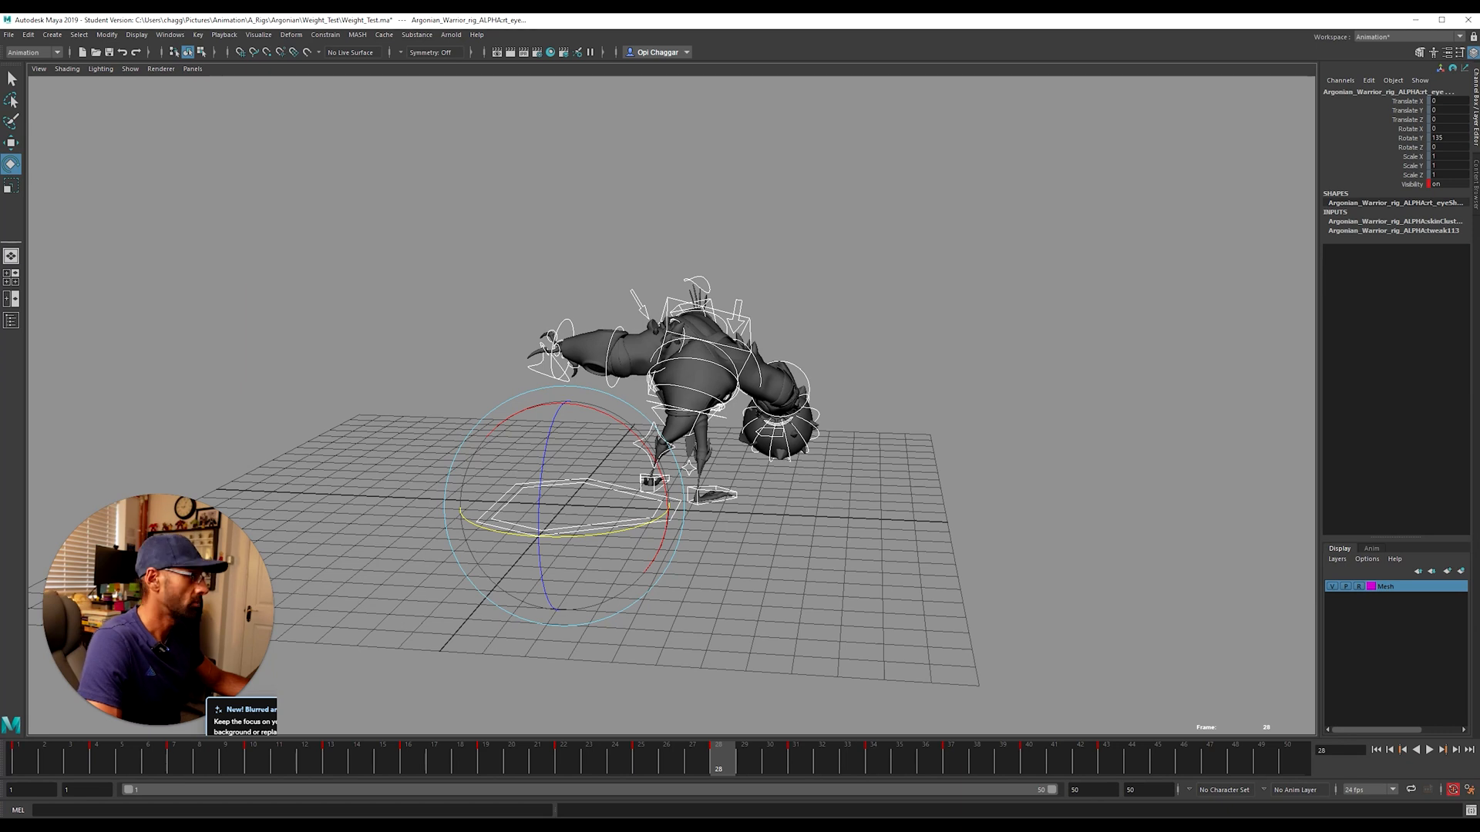
key(s)
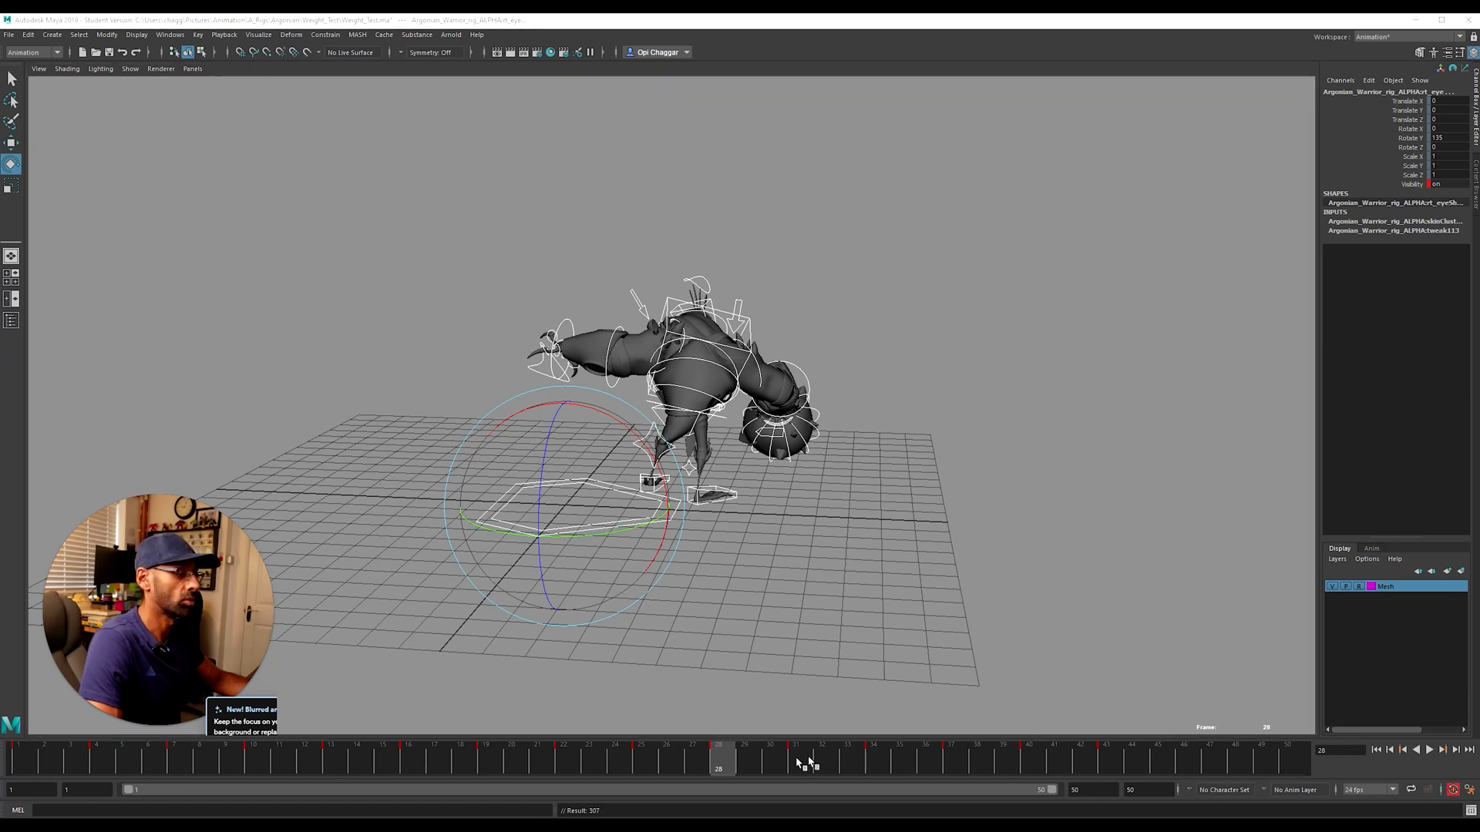
Step: Play back and scrub the whole drag from a raised front angle, checking the poses around frame 37
drag(802, 763, 270, 761)
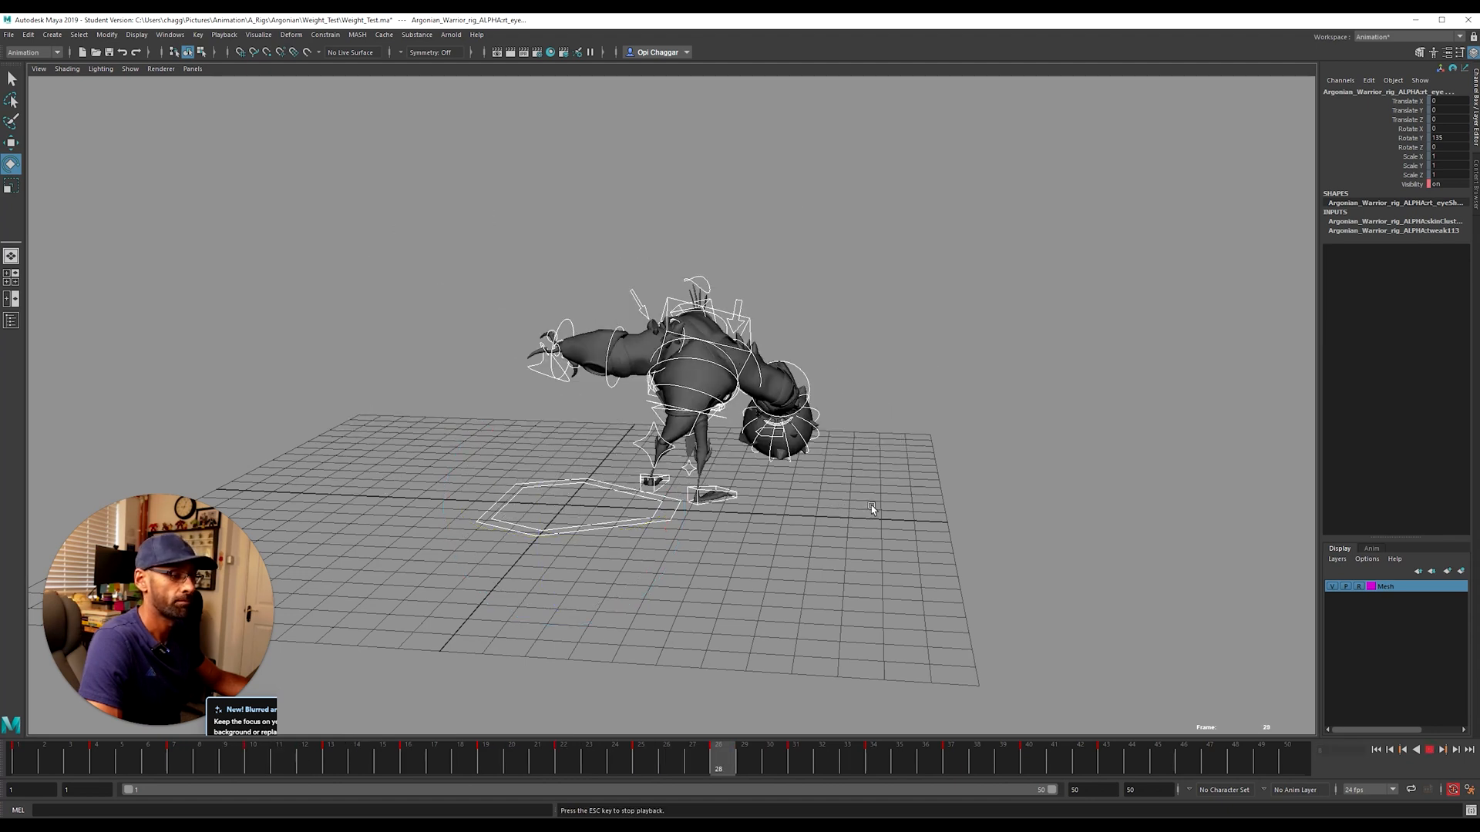
alt+drag(885, 503, 687, 545)
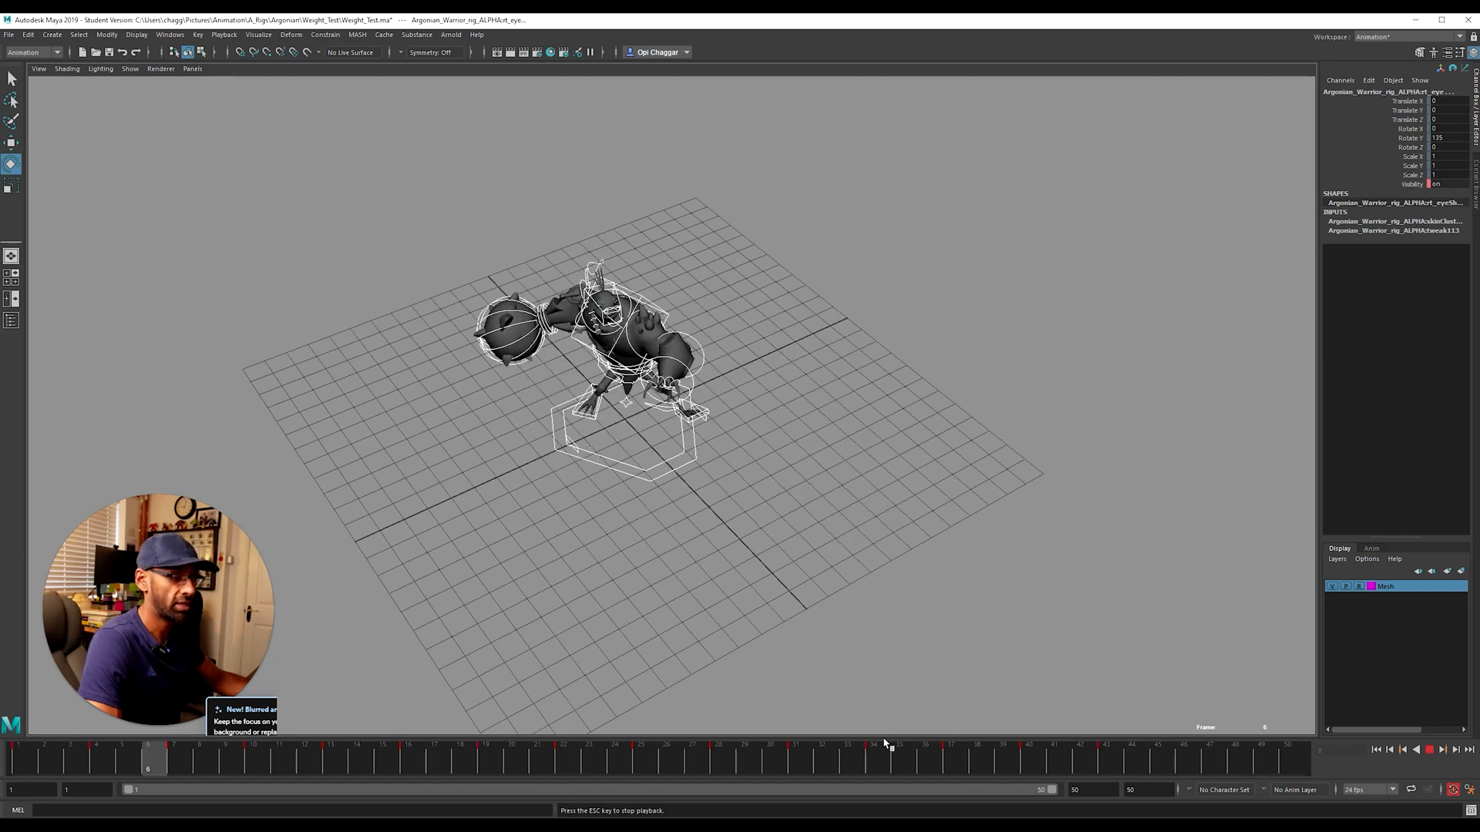
click(918, 771)
drag(917, 770, 983, 783)
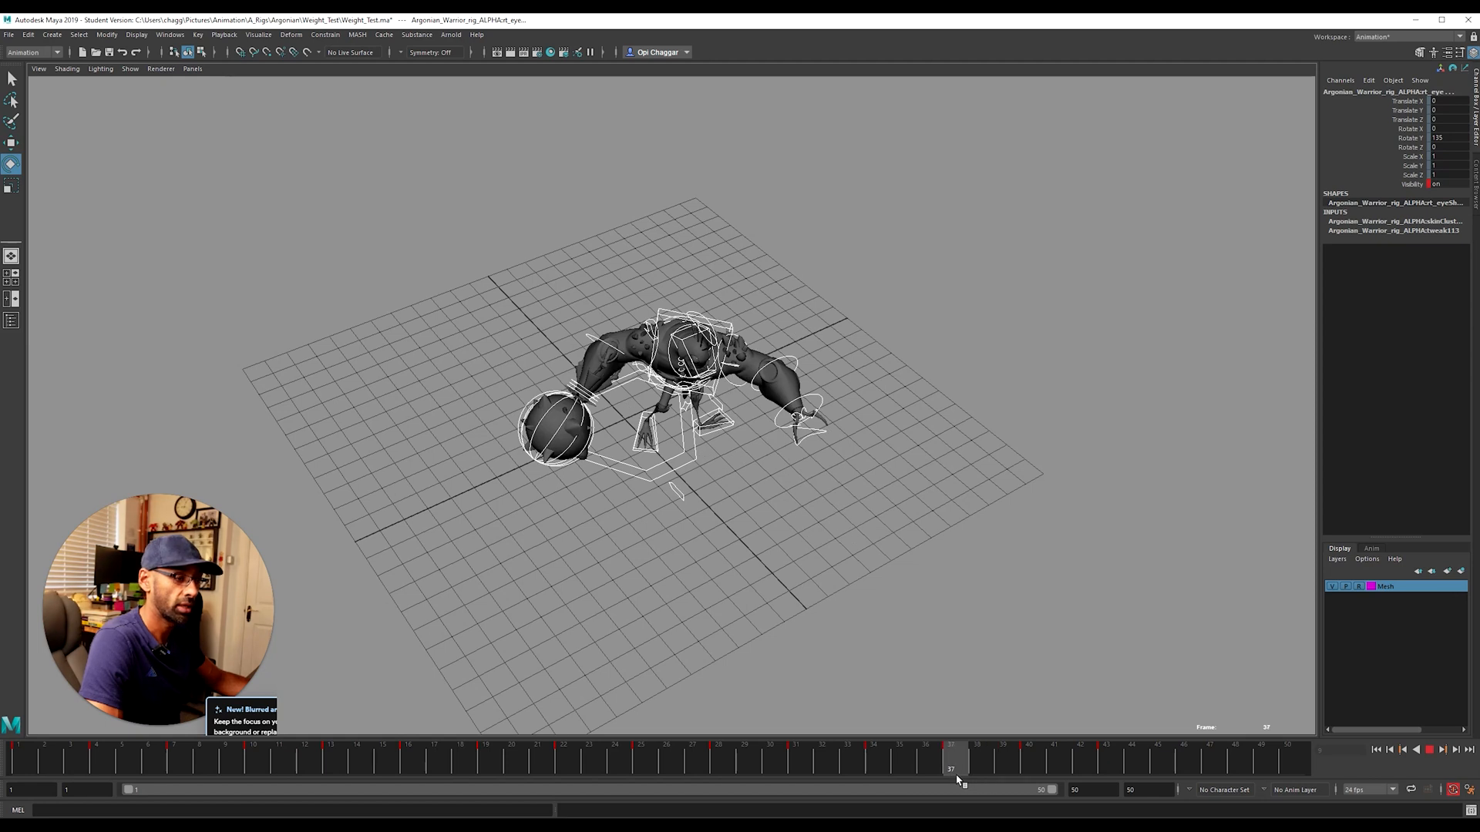
drag(961, 781, 1203, 801)
drag(1339, 804, 284, 737)
Step: Play back the drag while viewing the character from behind and from the mace side
key(alt+v)
alt+drag(899, 691, 894, 620)
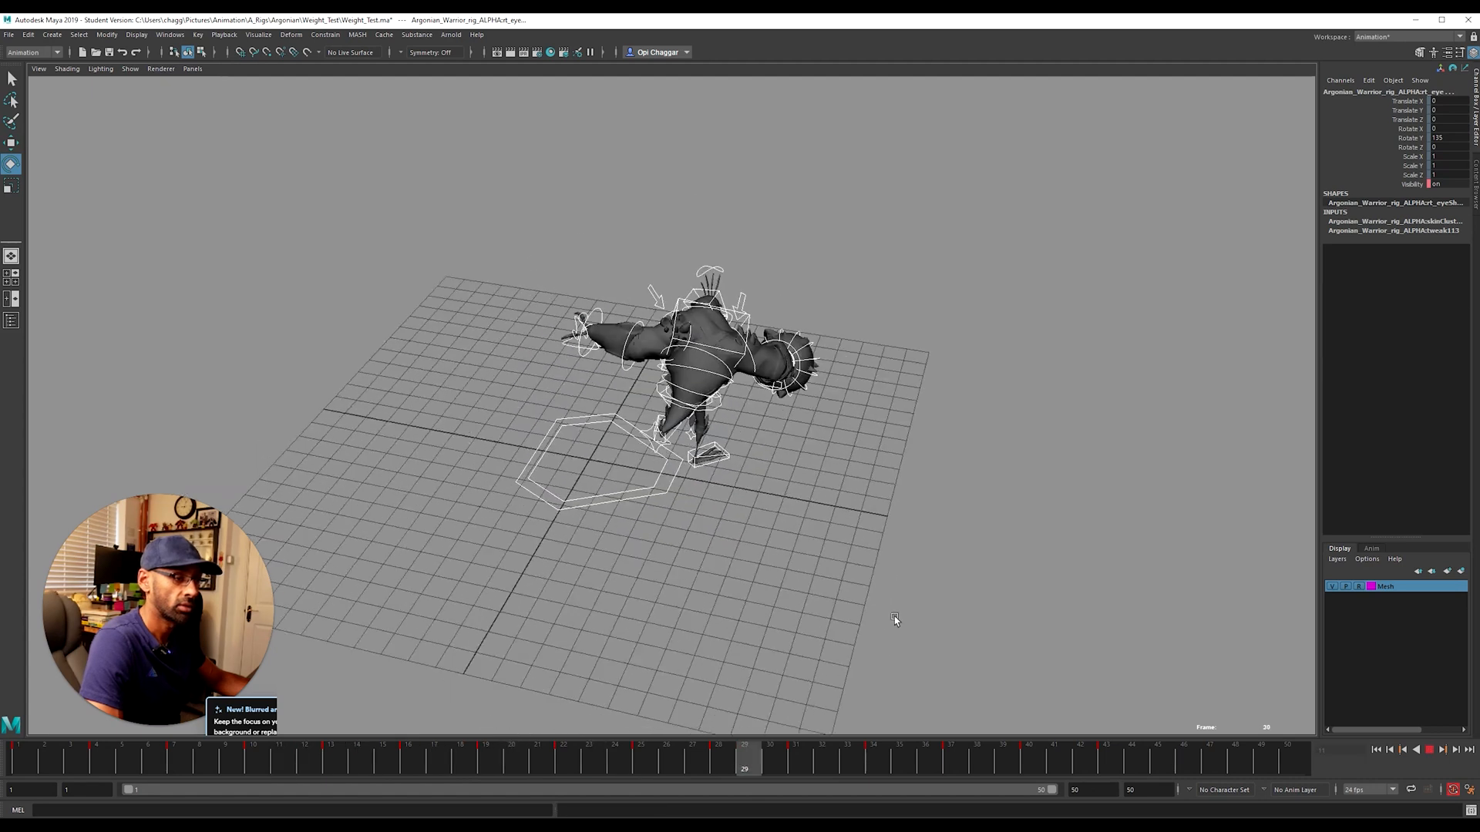
alt+drag(806, 591, 473, 588)
alt+drag(583, 569, 572, 486)
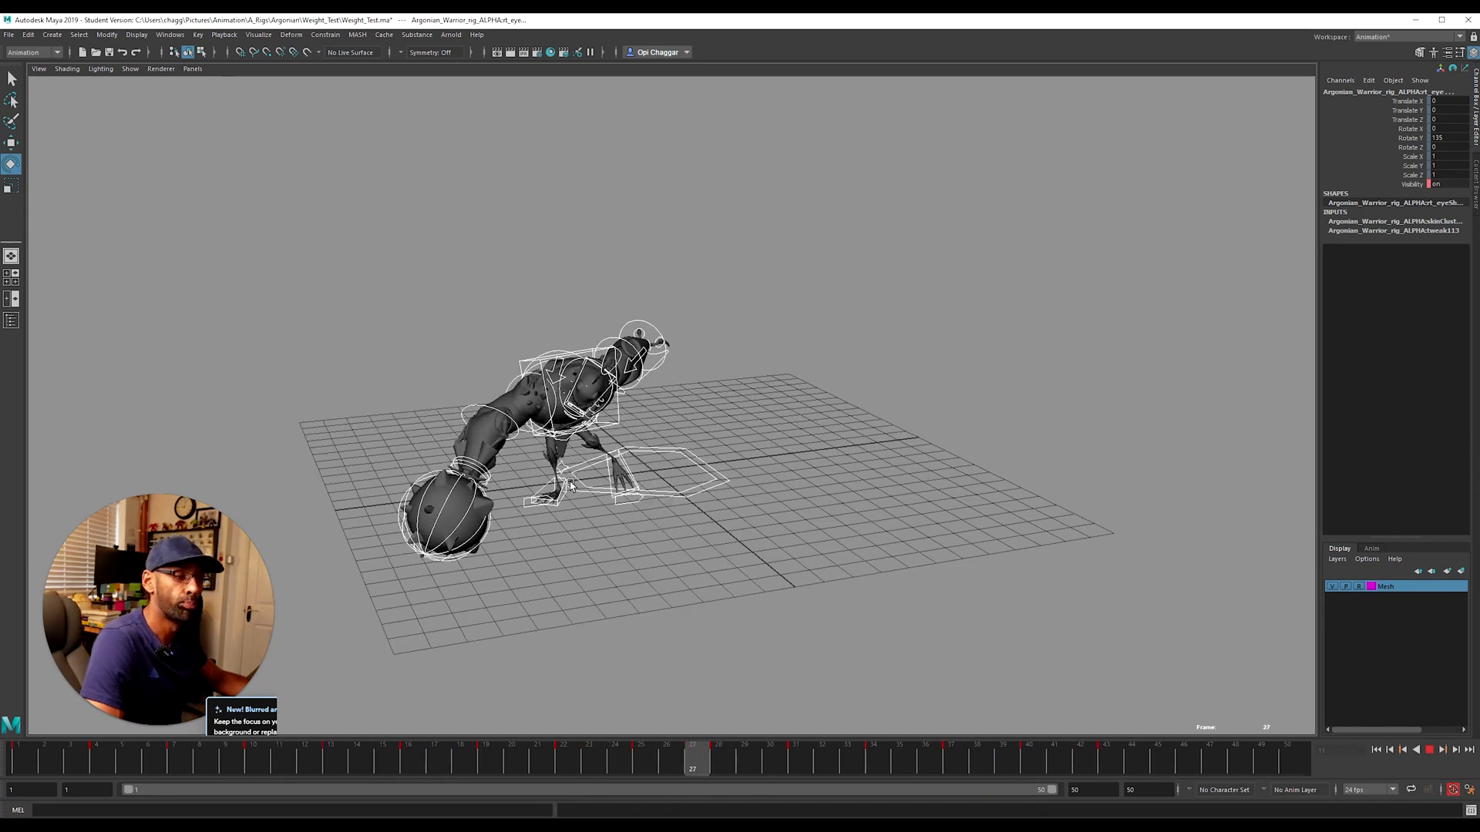
Step: Shift all the rig's keys from frames 28 to 43 later along the timeline as one block and scrub the result
key(Escape)
mouse_move(661, 767)
mouse_down()
mouse_move(807, 772)
mouse_move(725, 763)
mouse_up()
alt+drag(693, 647, 646, 610)
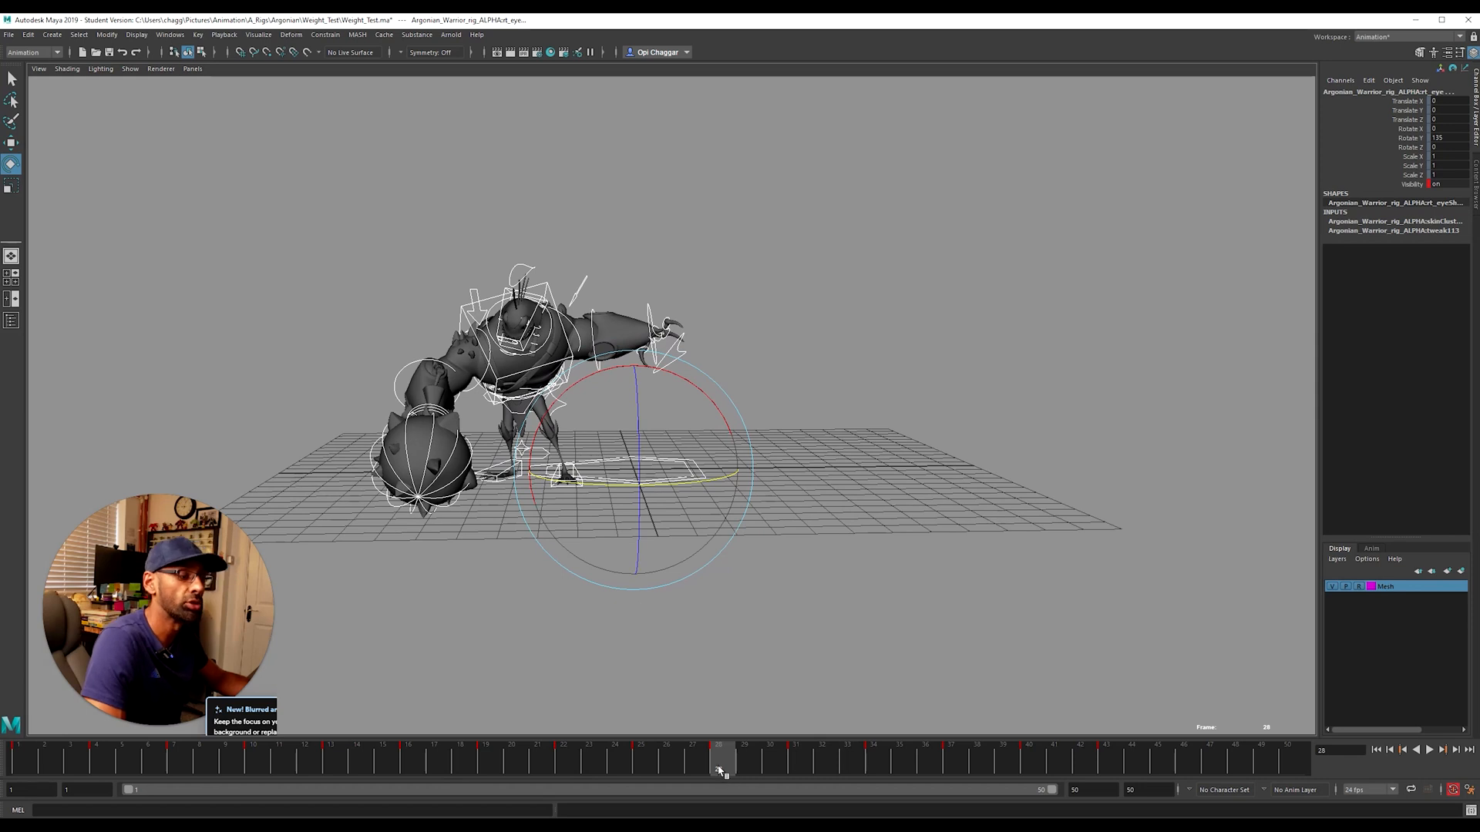
shift+drag(721, 763, 1110, 770)
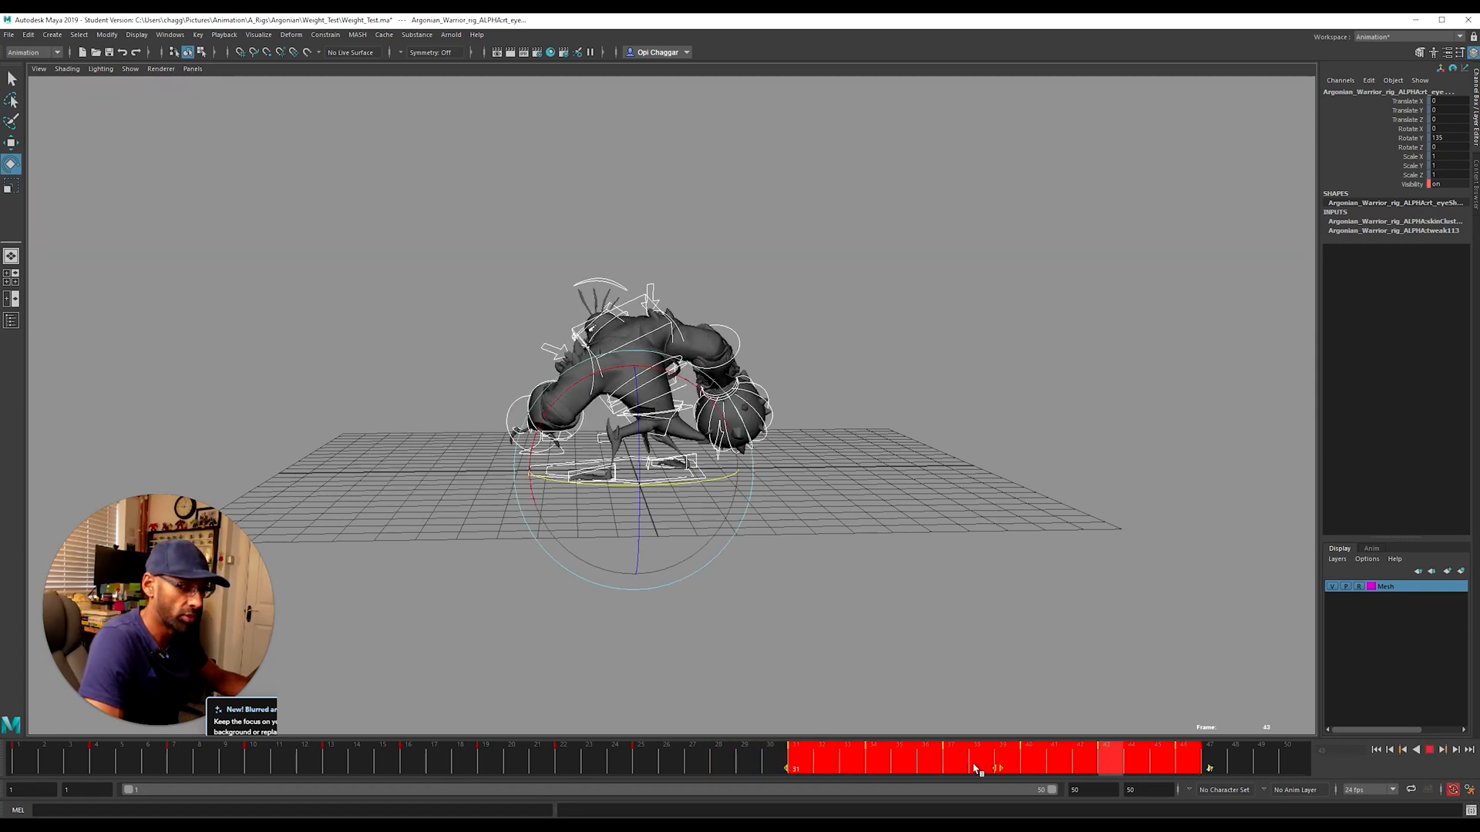
drag(609, 762, 722, 771)
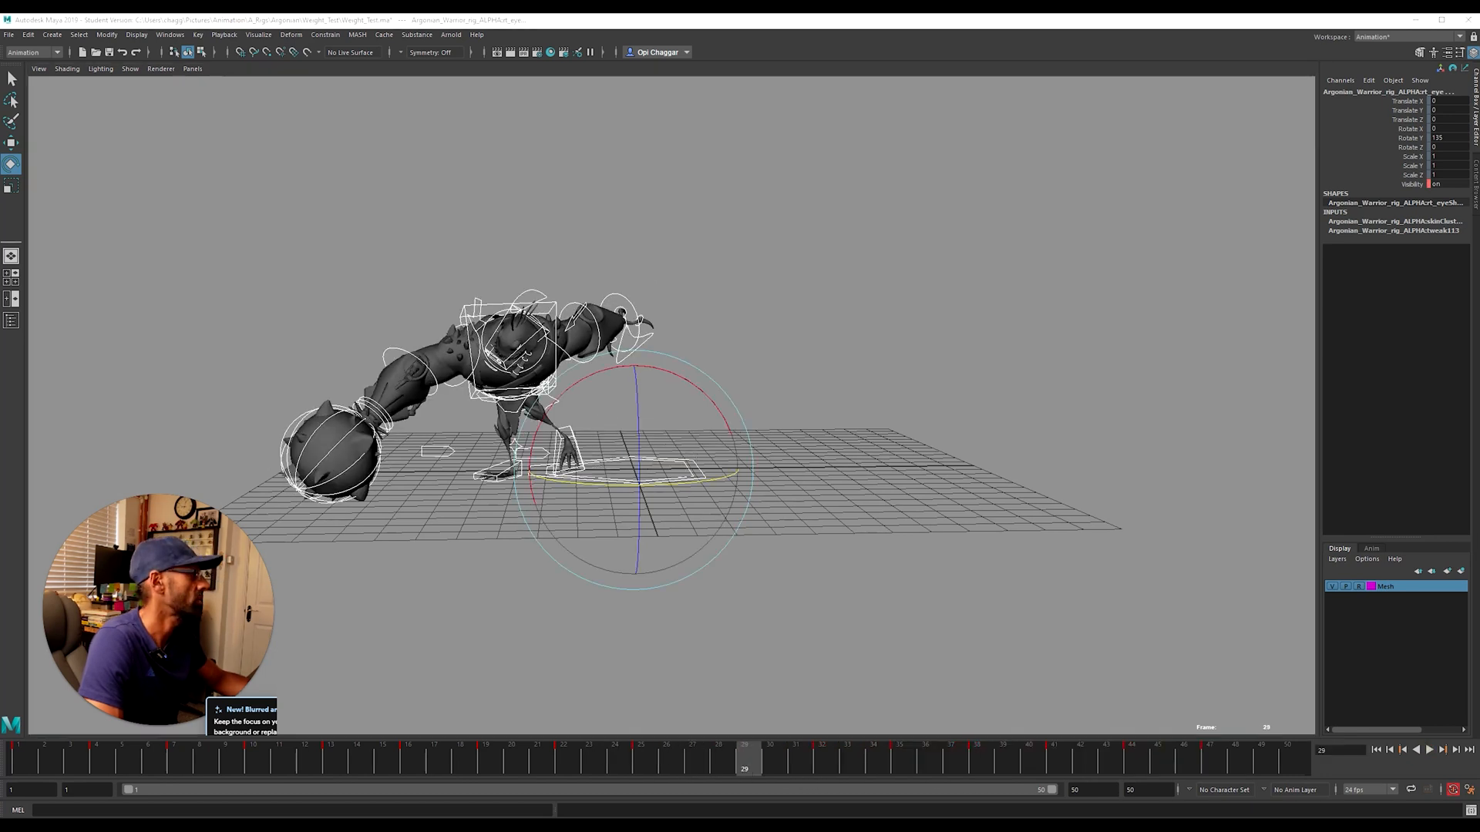
Step: Try clearing a full-body key in the retimed section and undo the deletion
drag(587, 760, 888, 771)
mouse_move(841, 775)
mouse_down()
mouse_move(793, 766)
mouse_move(819, 767)
mouse_up()
right_click(820, 767)
click(860, 606)
drag(511, 753, 641, 776)
key(ctrl+z)
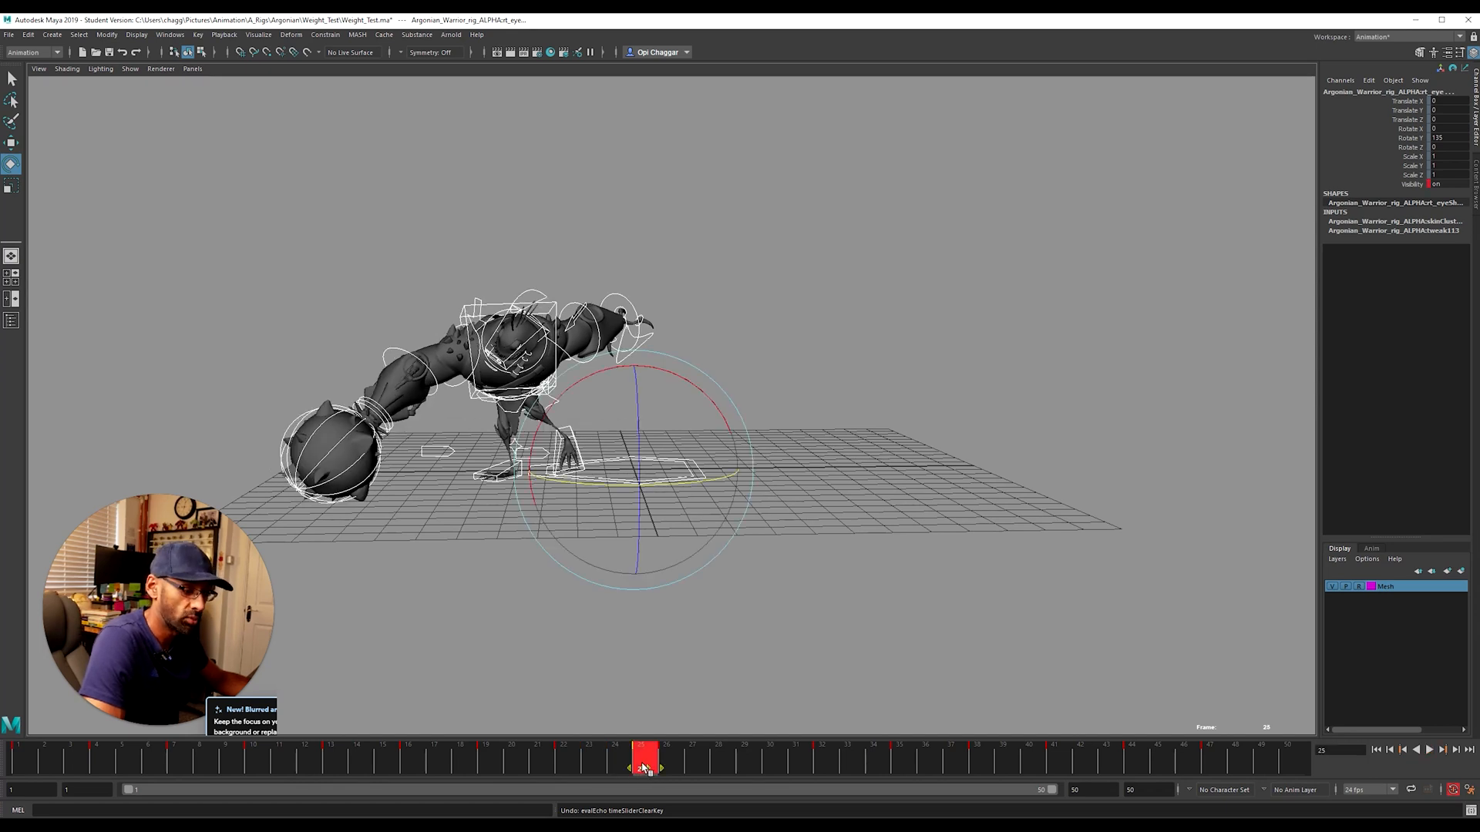
Step: Clear surplus full-body keys in the retimed section of the timeline, including the one at frame 32
drag(571, 769, 674, 781)
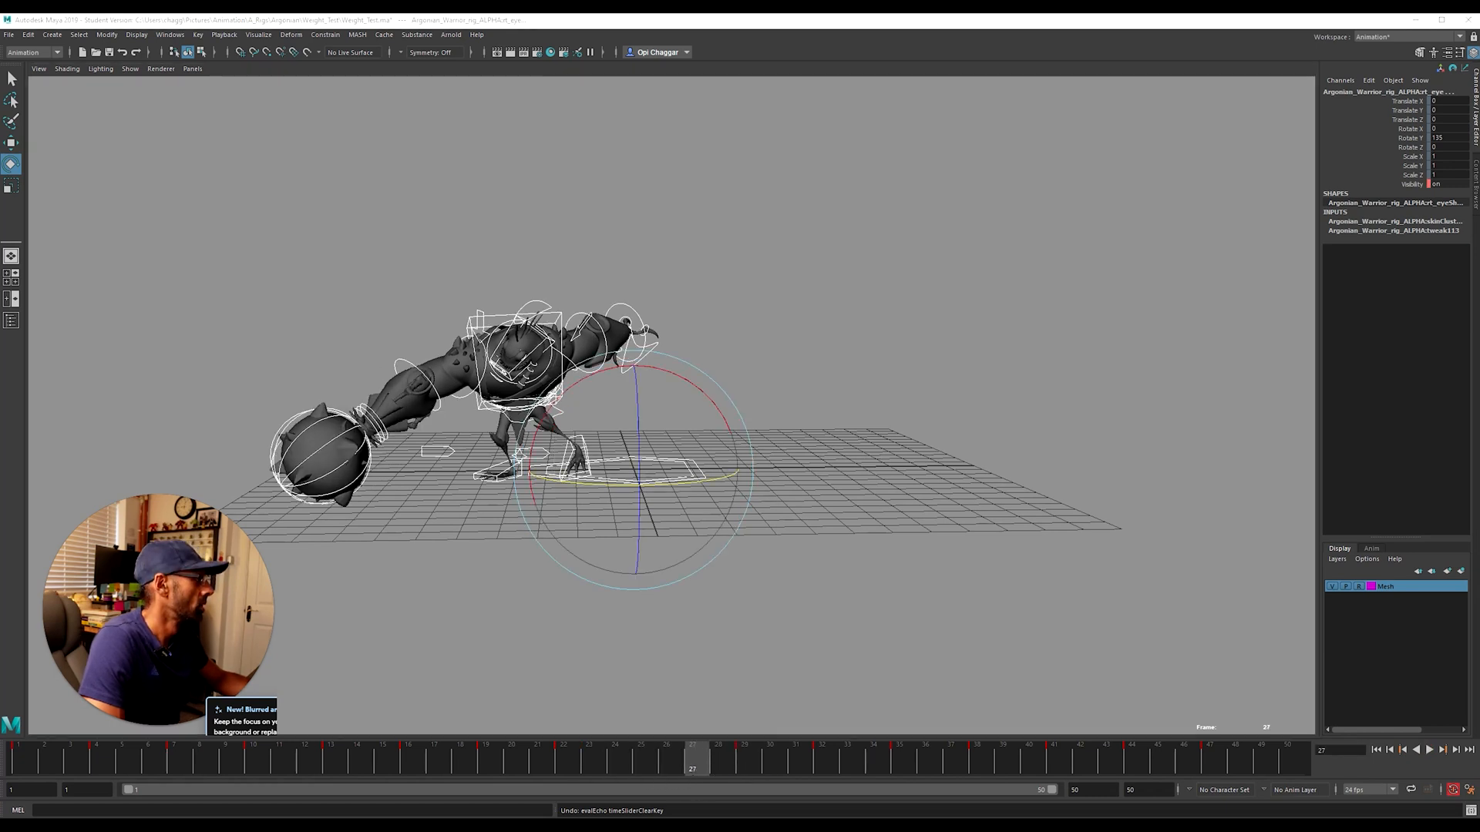
mouse_move(463, 770)
mouse_down()
mouse_move(743, 769)
mouse_move(691, 763)
mouse_move(568, 767)
mouse_move(731, 777)
mouse_move(551, 775)
mouse_move(753, 771)
mouse_move(822, 789)
mouse_move(981, 780)
mouse_move(900, 768)
mouse_up()
shift+click(746, 770)
right_click(901, 767)
click(984, 609)
mouse_move(637, 754)
mouse_down()
mouse_move(767, 774)
mouse_move(1241, 775)
mouse_move(283, 767)
mouse_move(767, 747)
mouse_move(819, 760)
mouse_up()
right_click(820, 760)
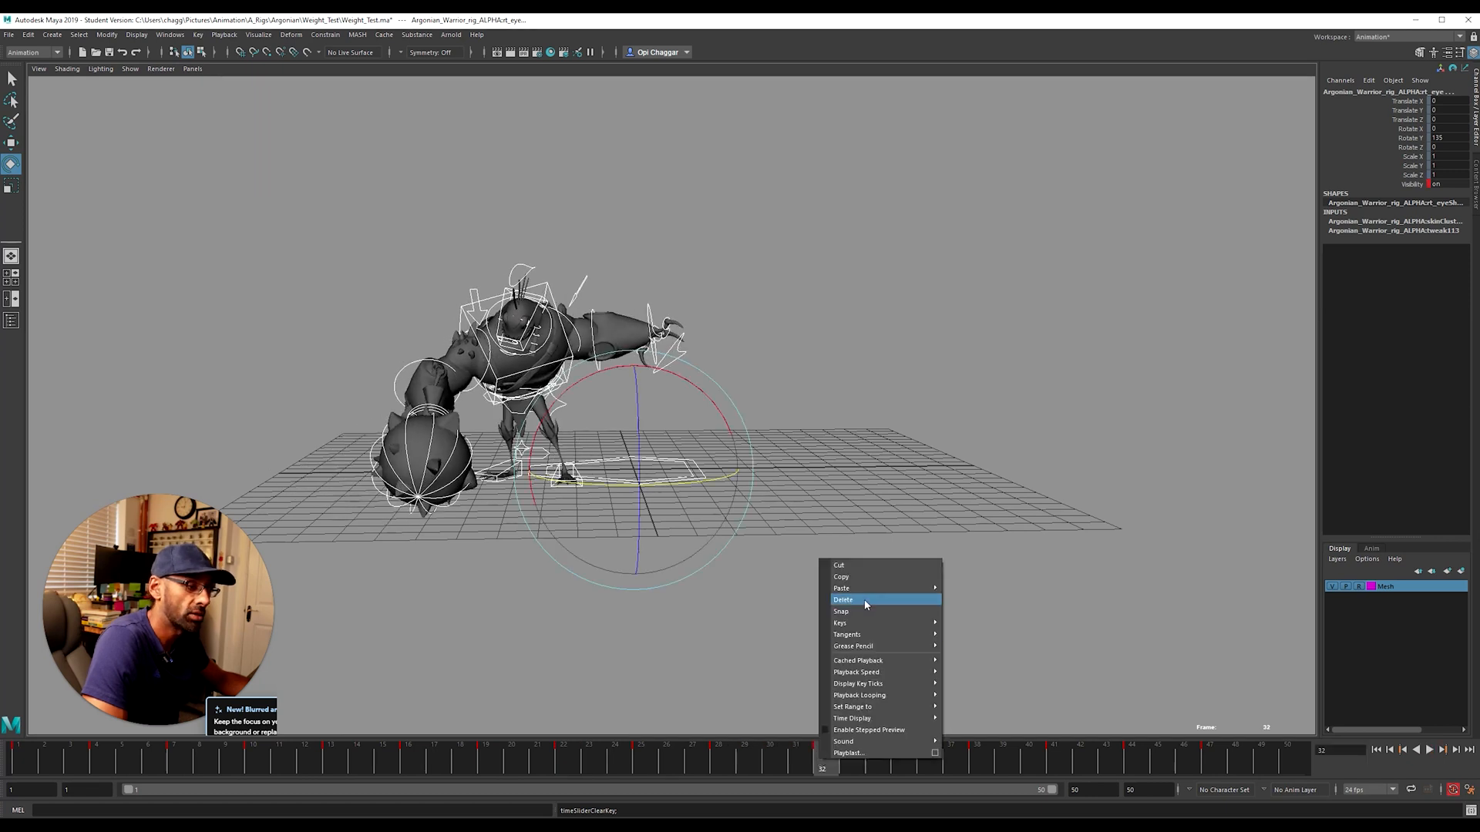
click(863, 600)
Step: Shift the later full-body keys earlier as one block starting at frame 37, and play back the result
drag(447, 762, 1303, 771)
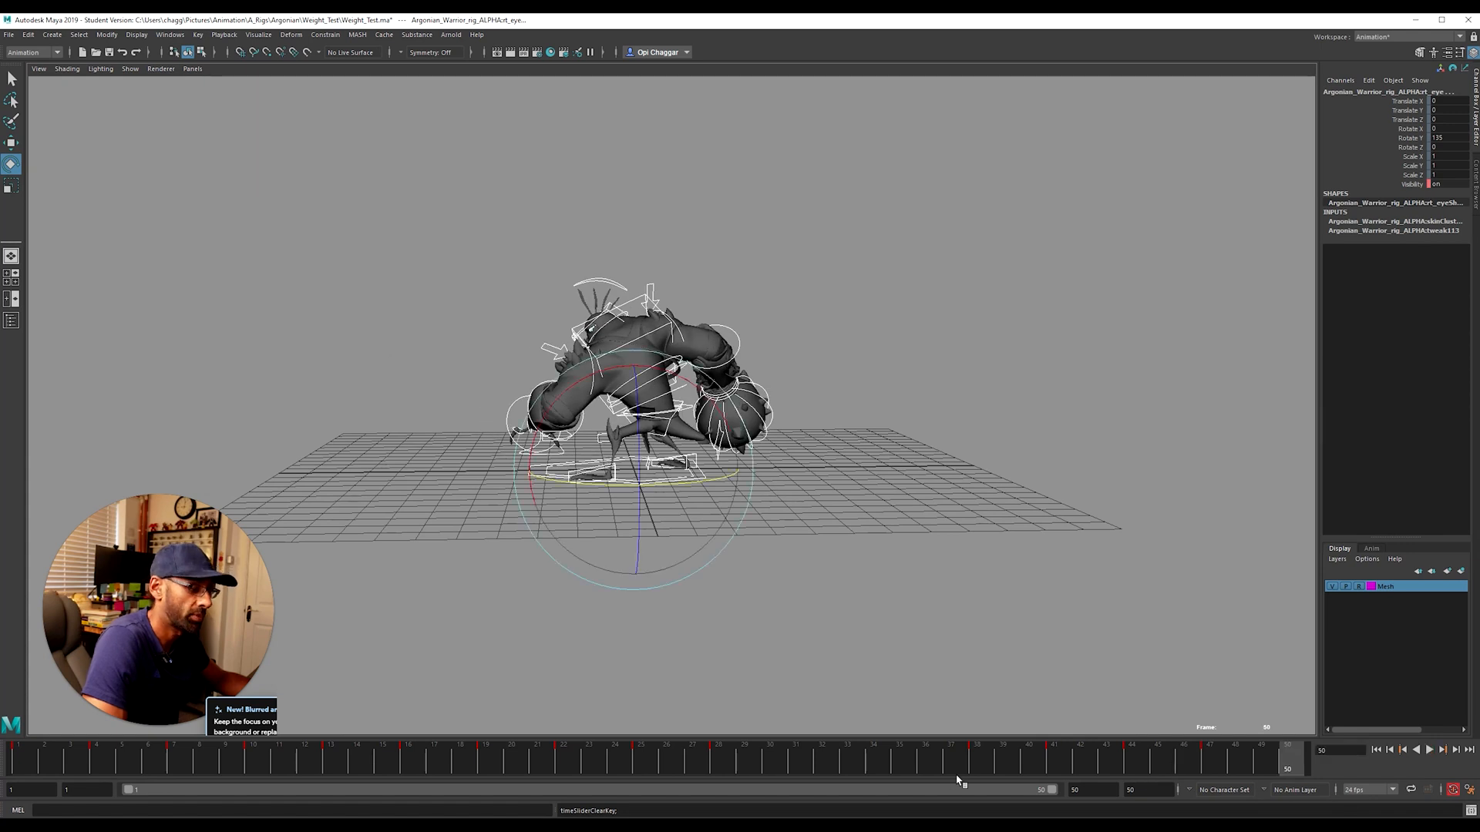
shift+drag(982, 765, 1236, 775)
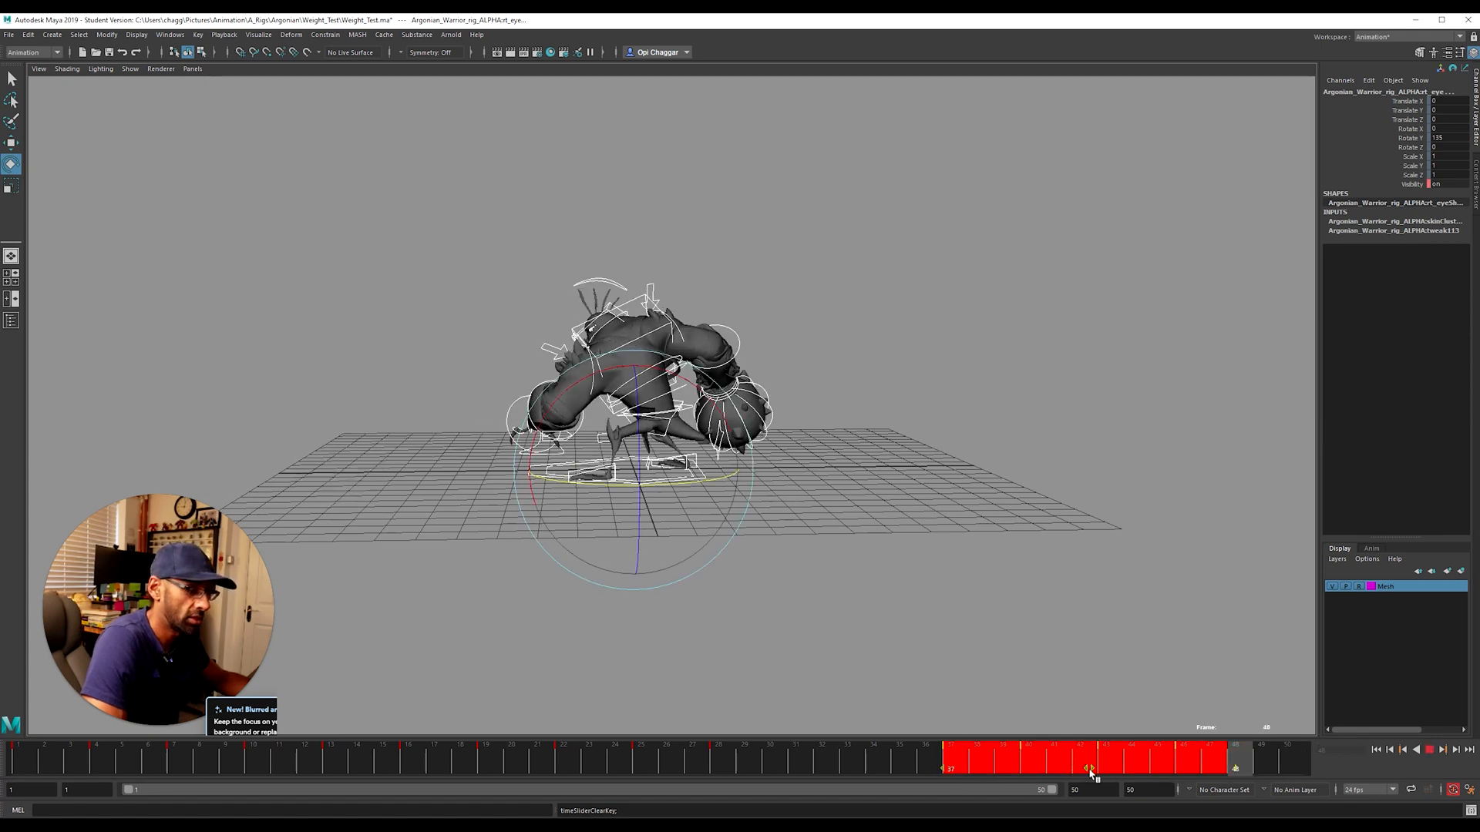
key(alt+v)
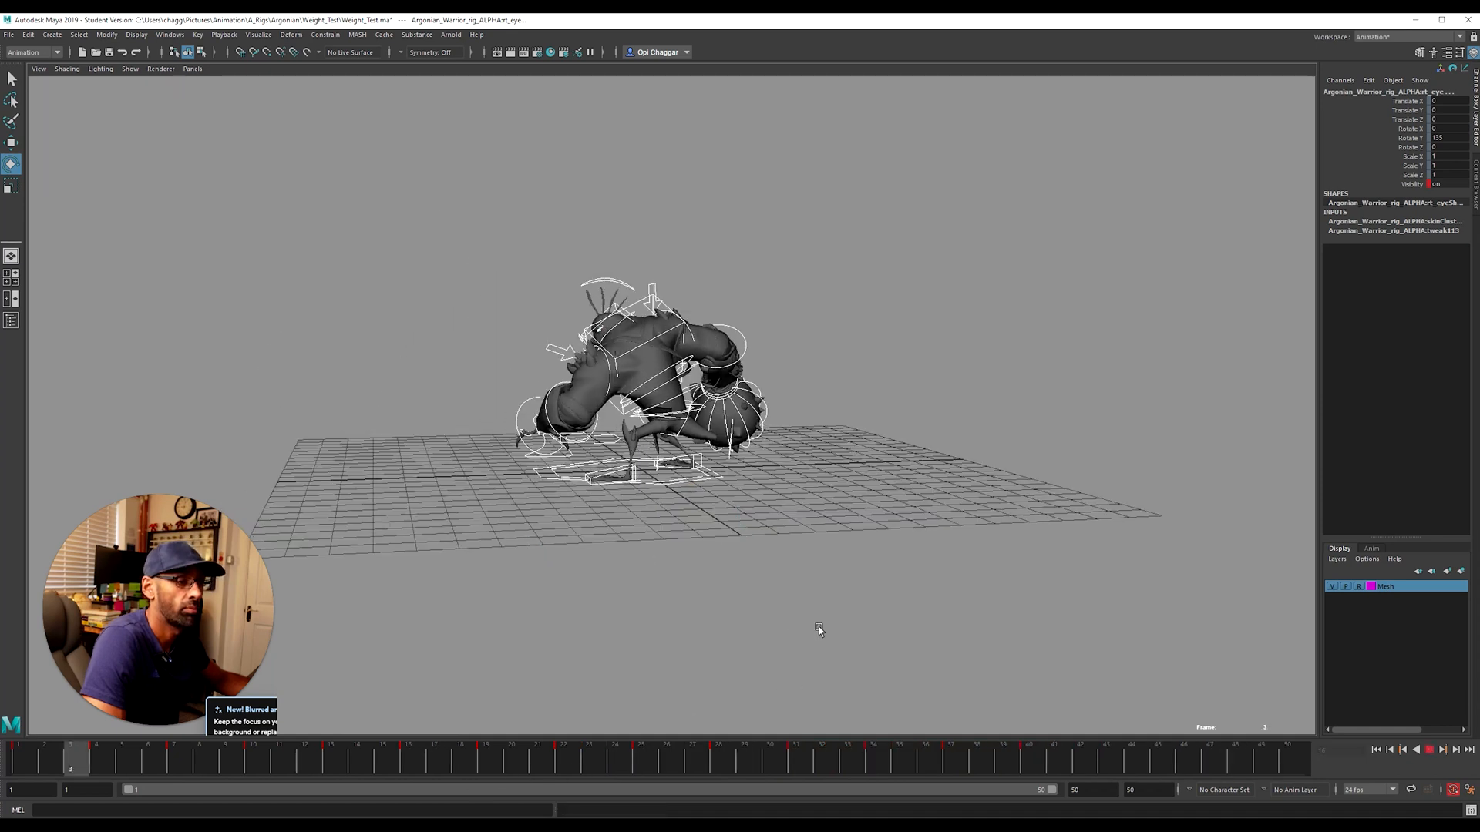
alt+drag(719, 629, 724, 586)
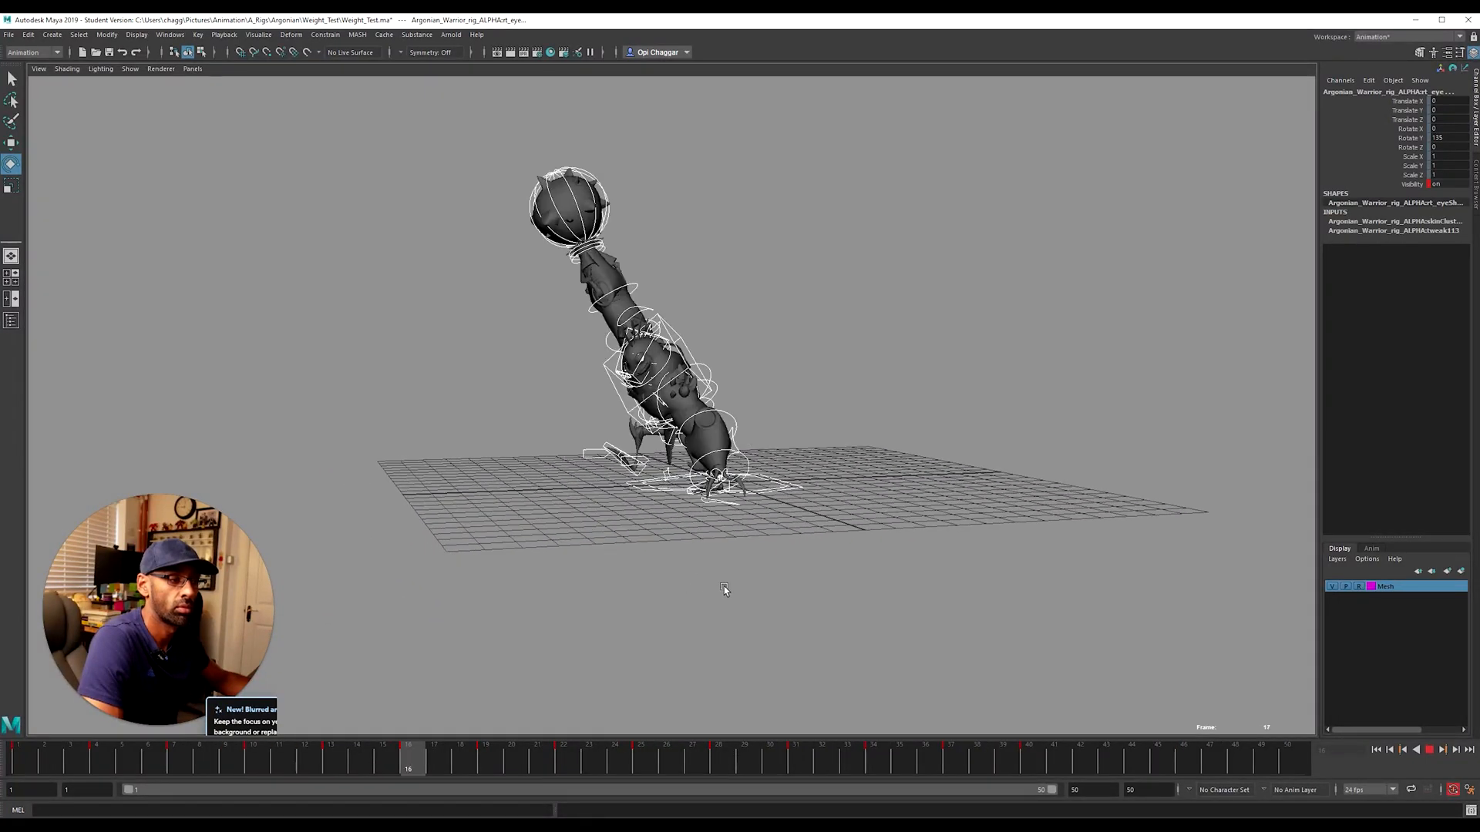
Step: Scrub and replay the drag with and without the control curves shown, checking the mace arm between frames 21 and 28
drag(545, 764, 696, 770)
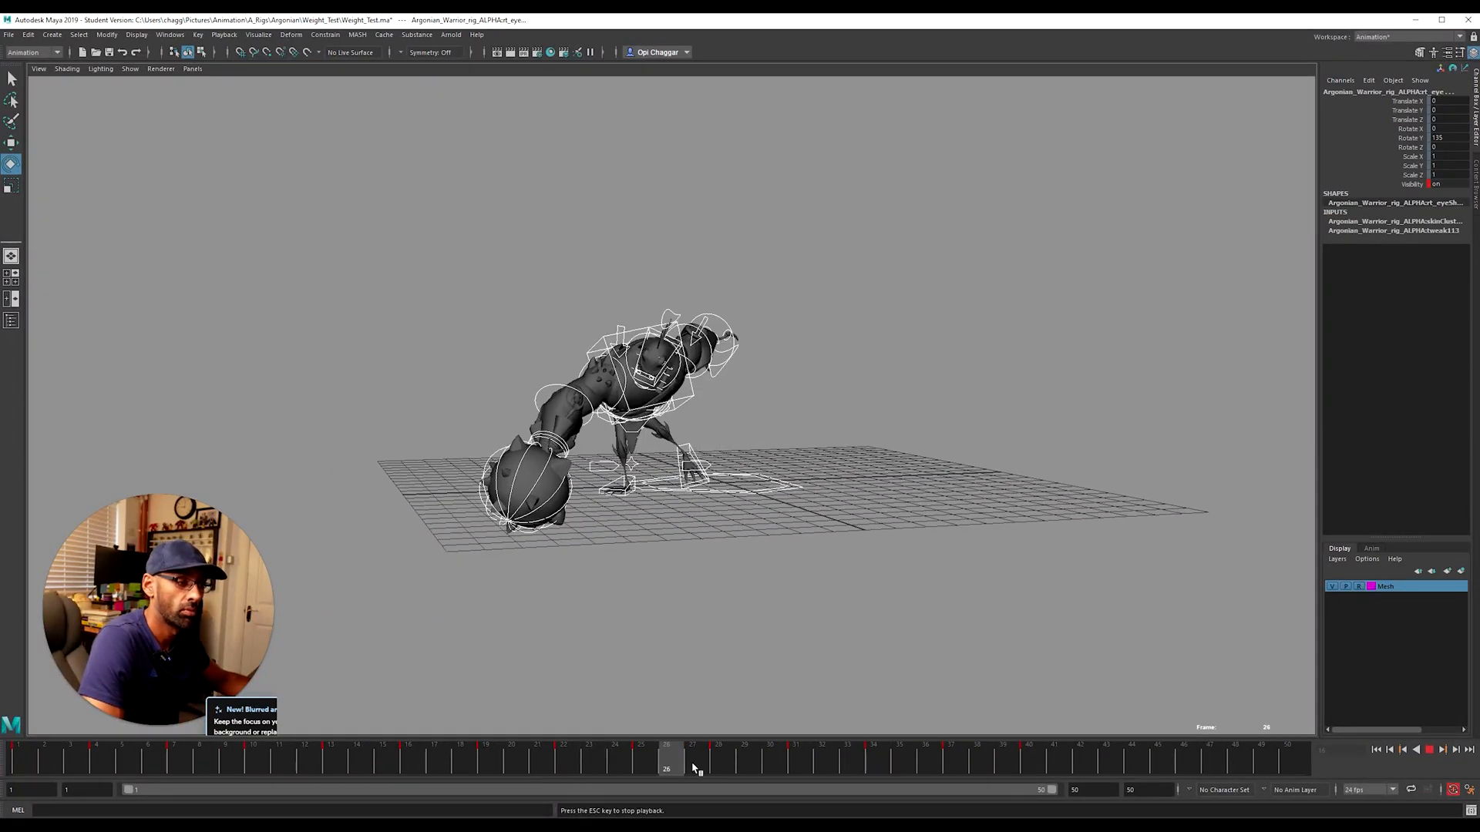
drag(801, 773, 539, 756)
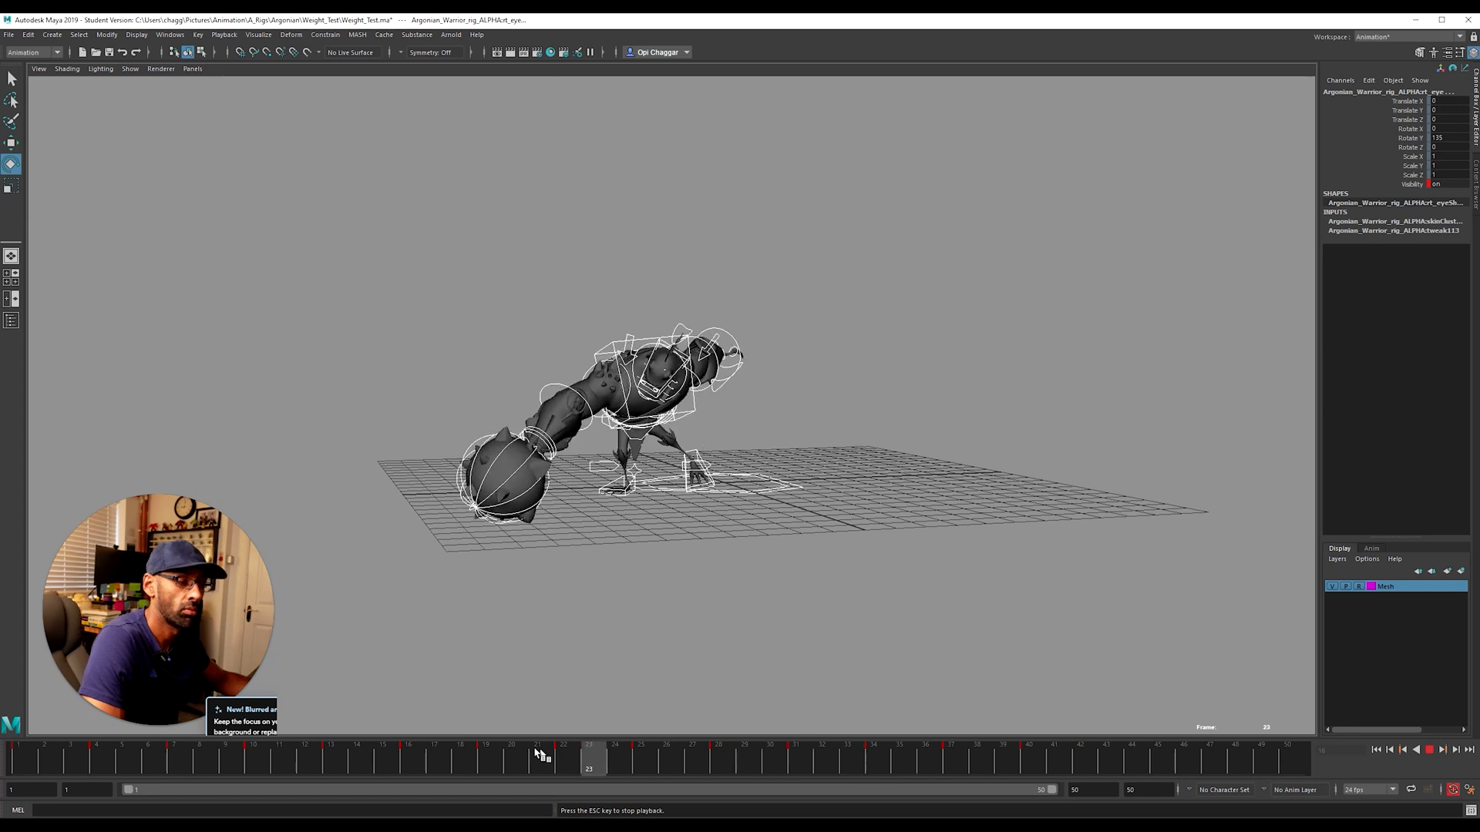
click(589, 767)
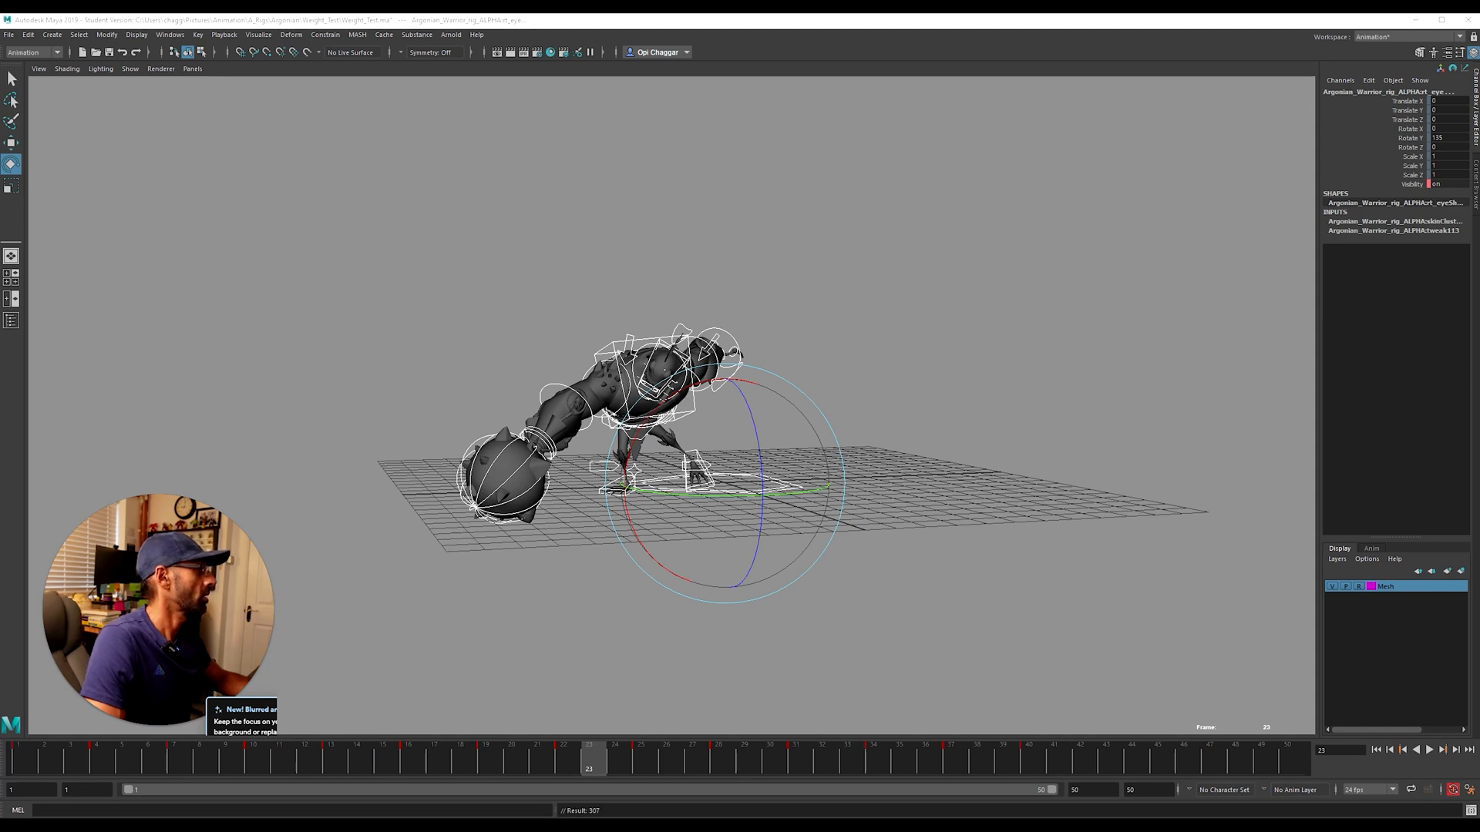
key(alt+v)
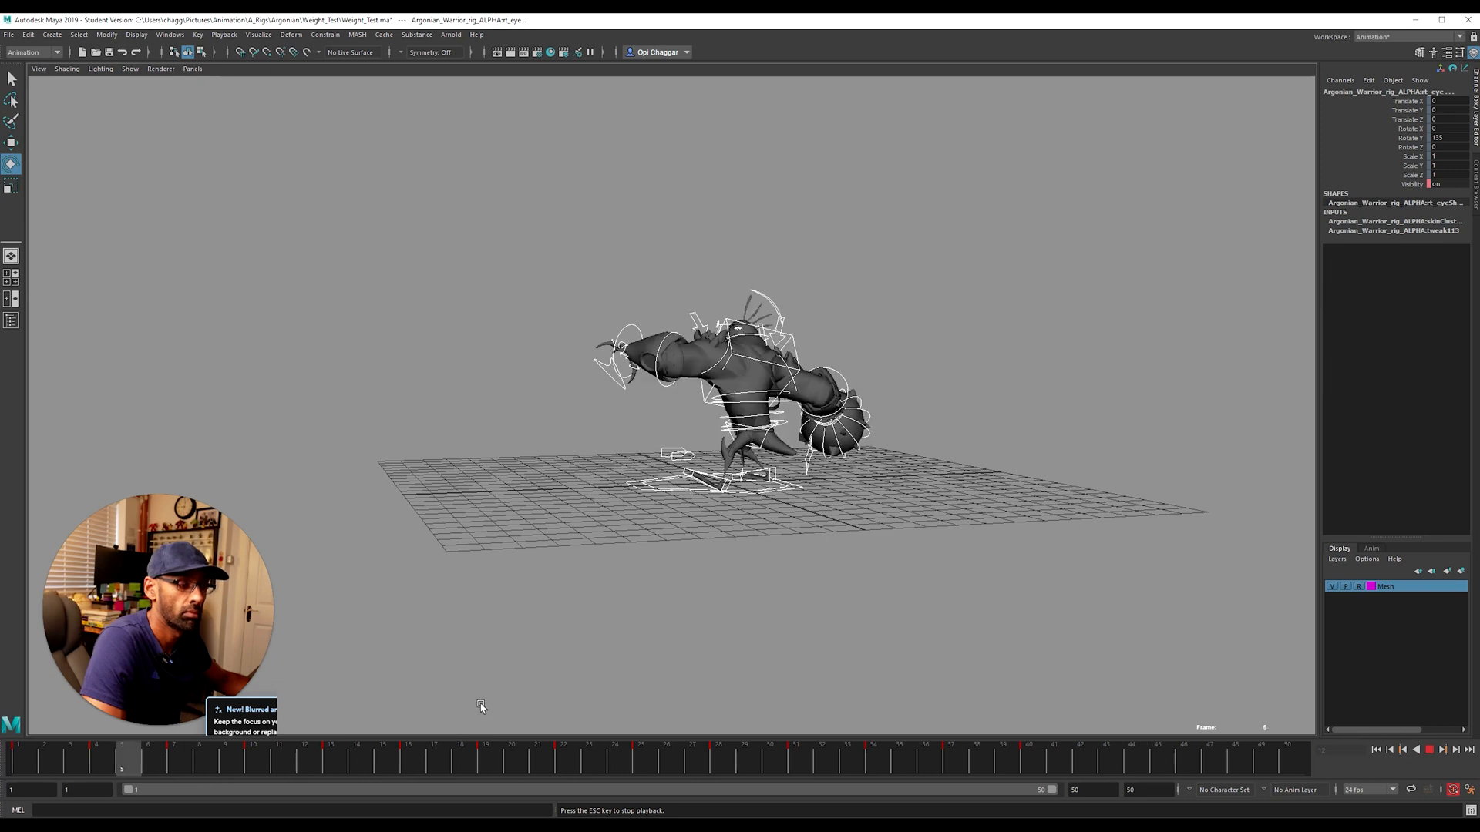
key(q)
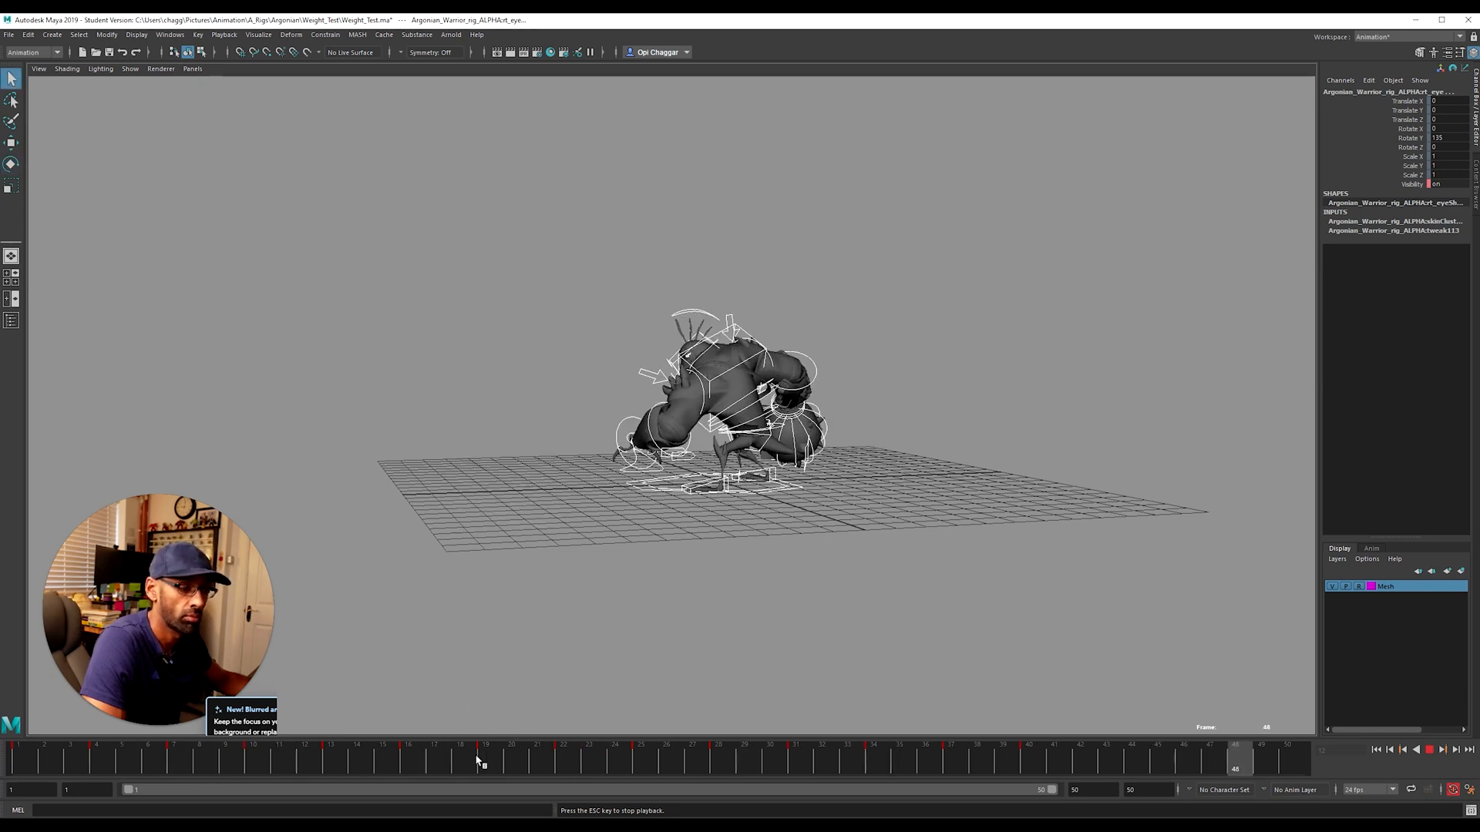
key(alt+v)
key(alt+1)
mouse_move(472, 765)
mouse_down()
mouse_move(442, 766)
mouse_move(538, 773)
mouse_up()
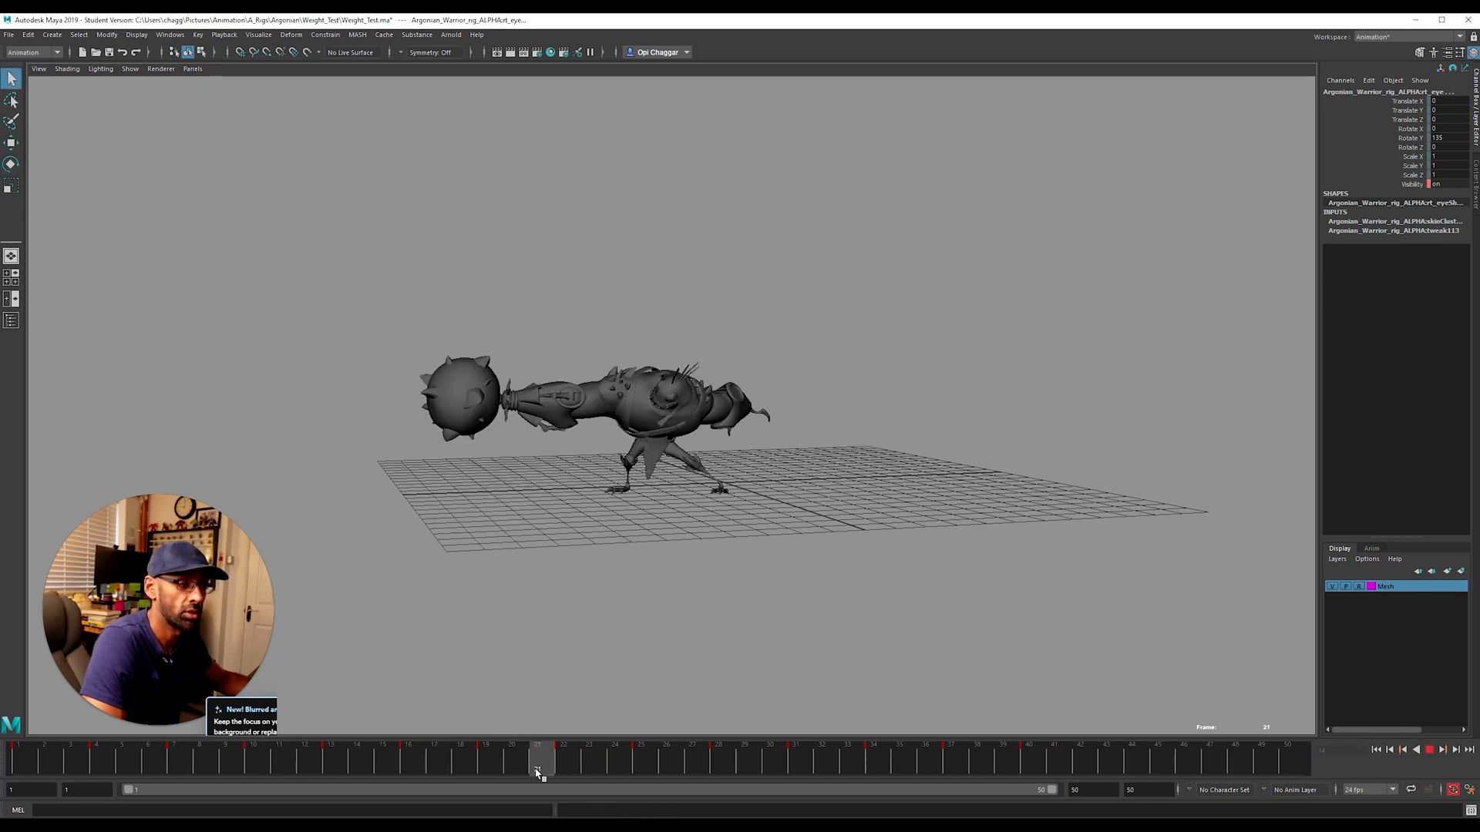
key(alt+1)
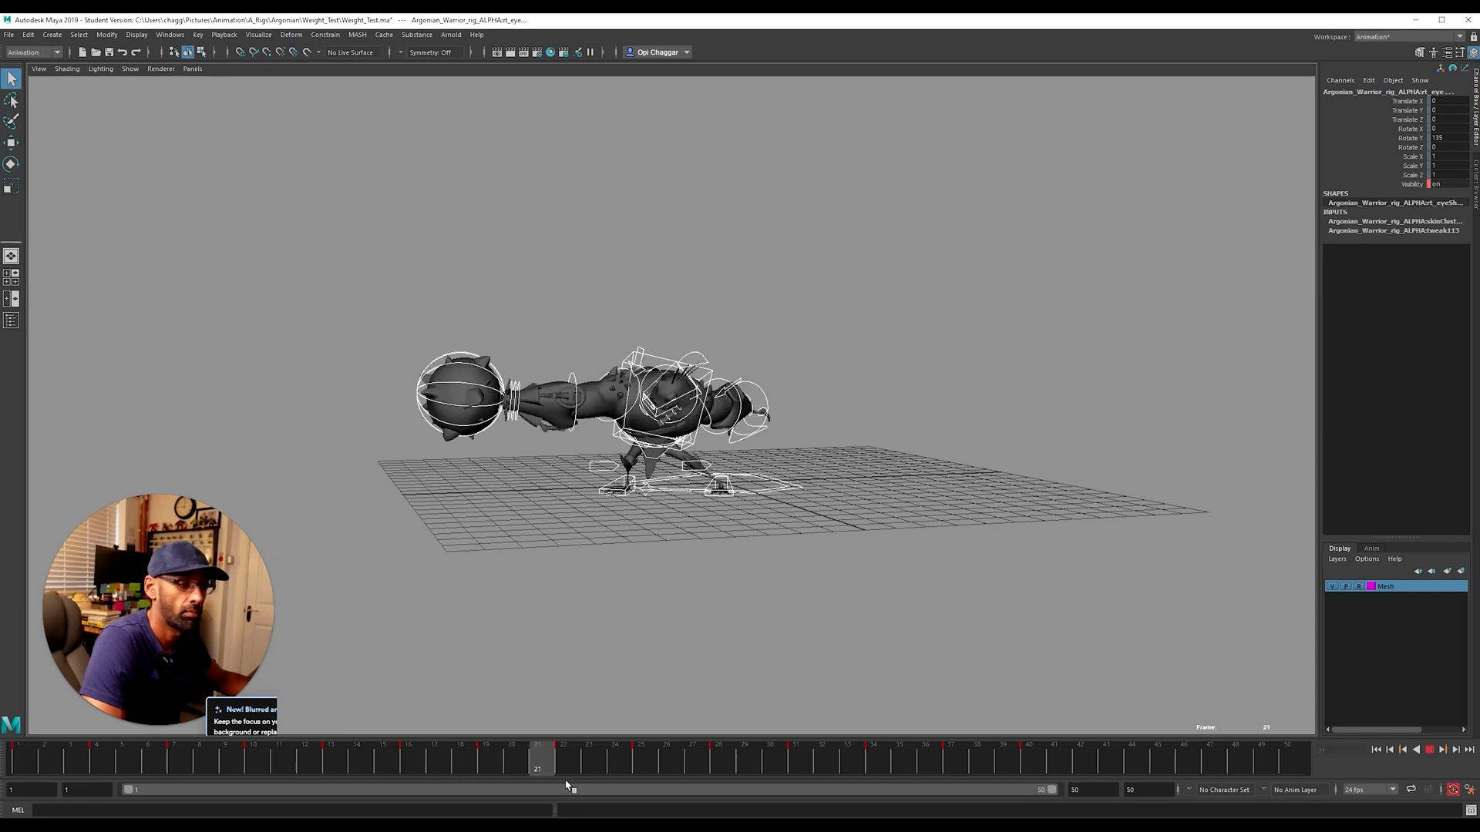
key(alt+v)
Step: In the four-view layout at frame 25, rotate the mace arm's elbow control to swing the mace outward
alt+drag(608, 676, 556, 431)
click(551, 409)
key(space)
alt+middle_drag(844, 647, 1019, 605)
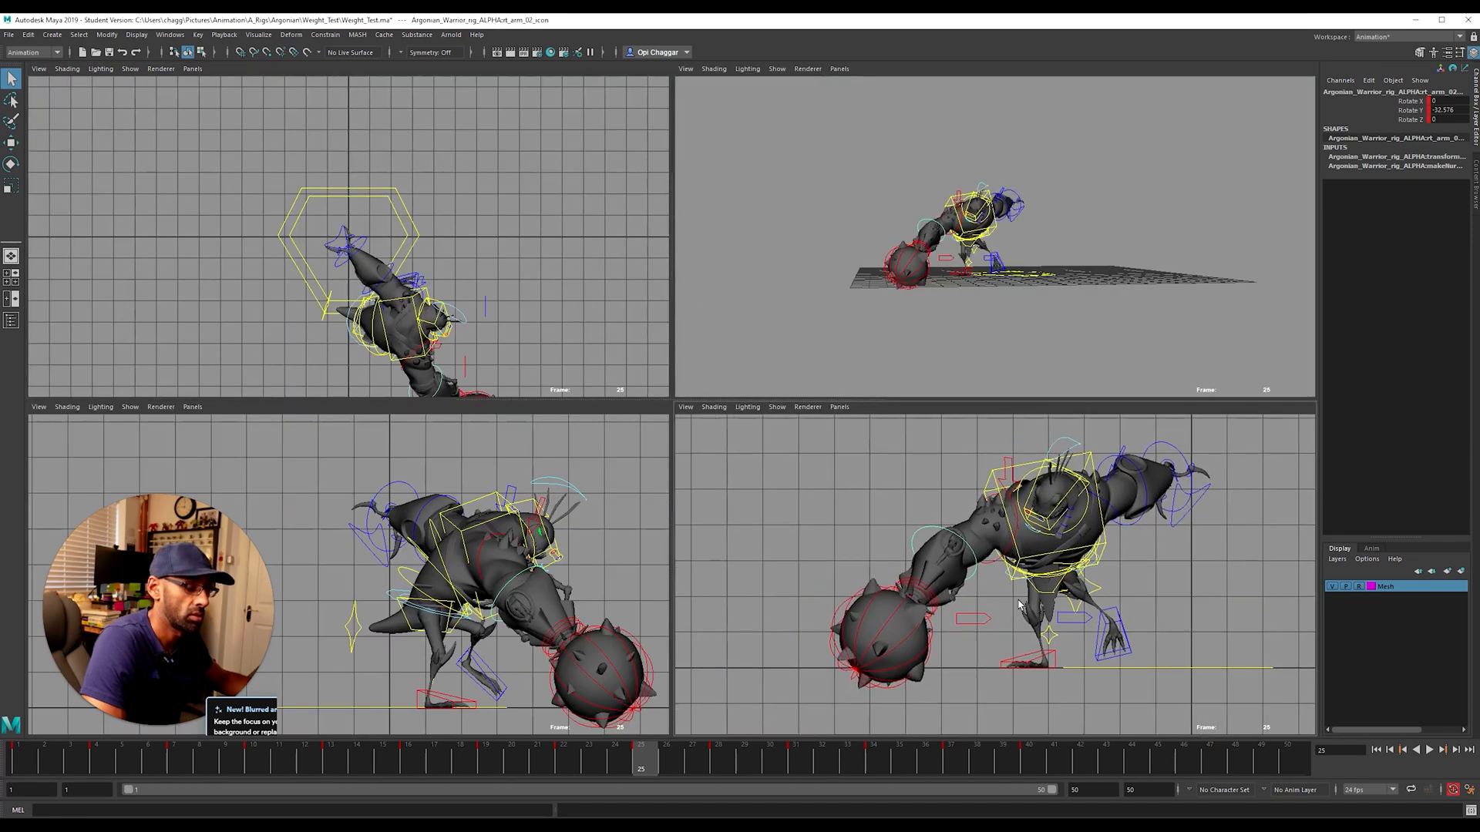
key(e)
drag(1019, 659, 981, 653)
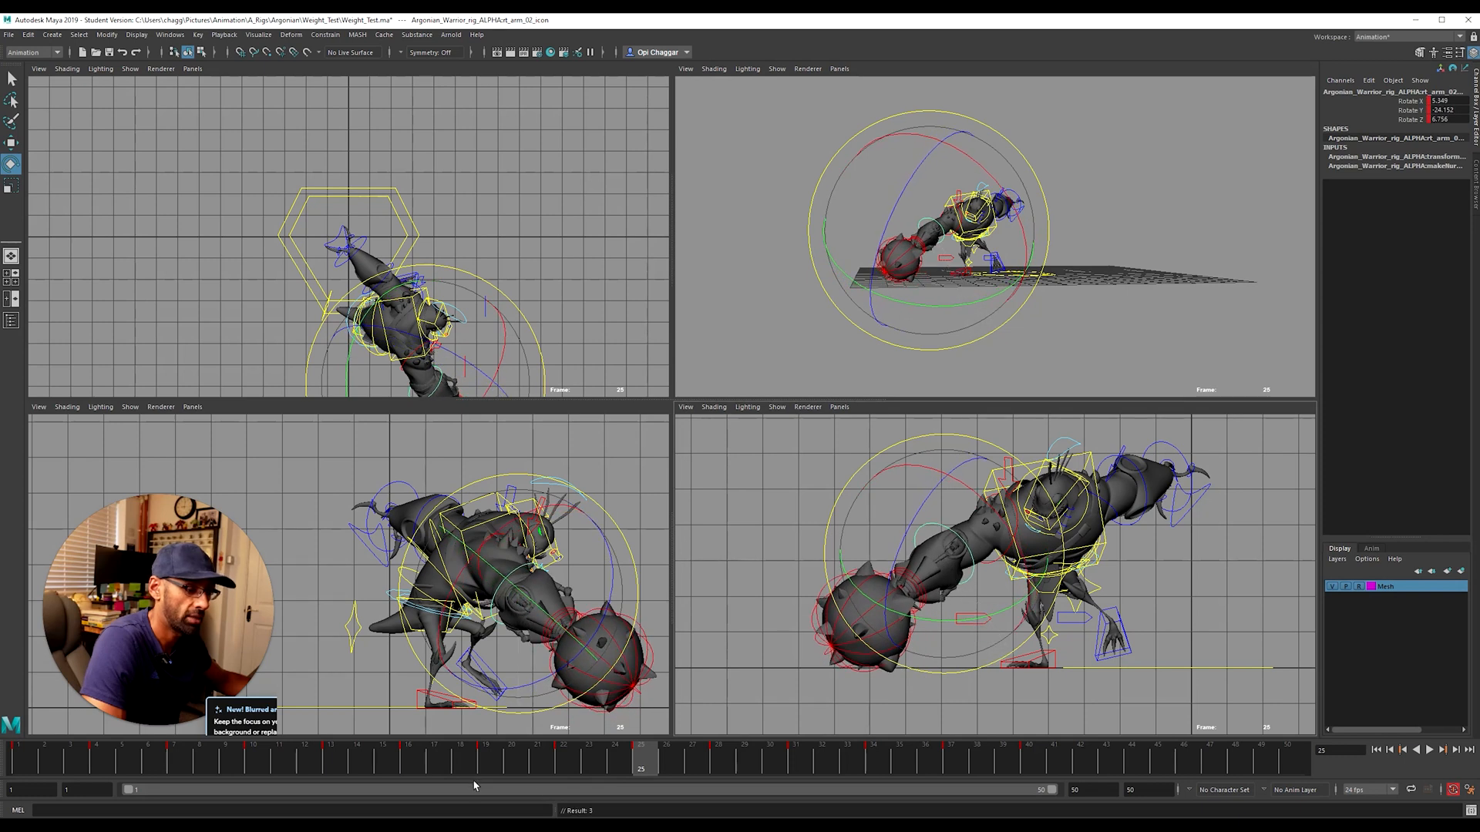
Step: At frame 28, rotate the mace arm's elbow control farther outward to lift the mace, and scrub the neighbouring poses
click(644, 774)
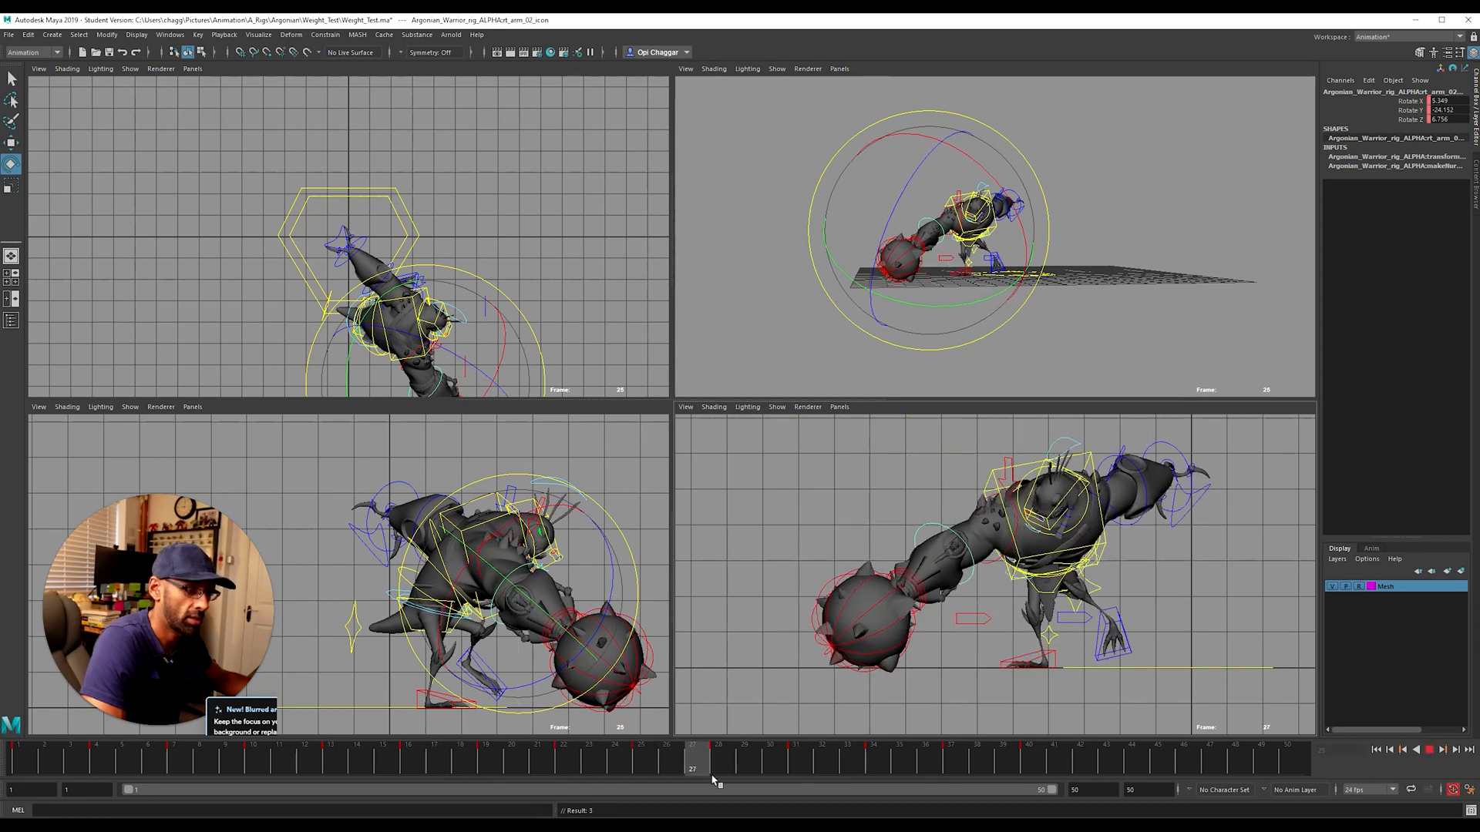
drag(714, 781, 719, 770)
drag(969, 668, 917, 668)
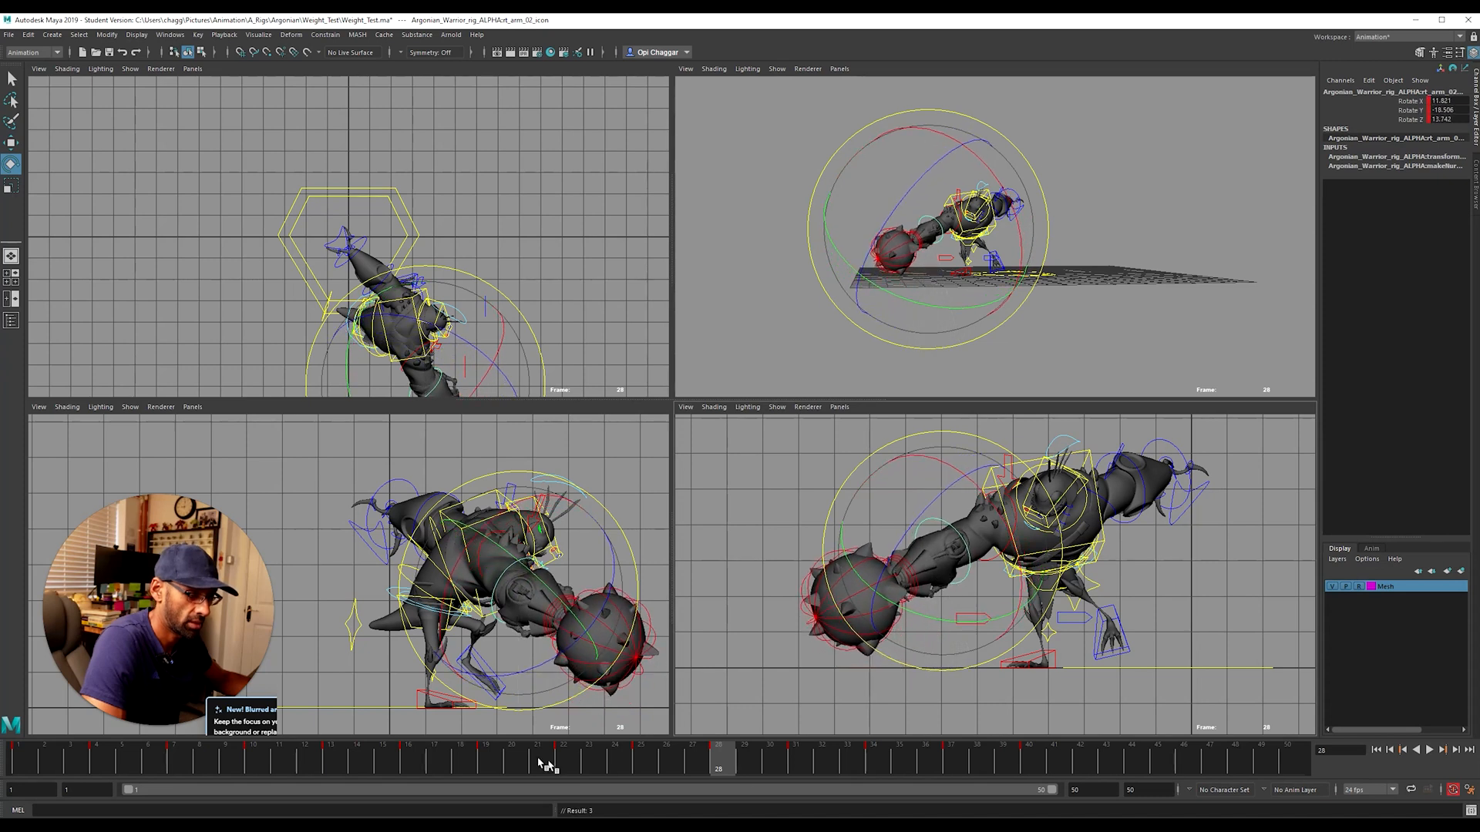
key(alt+v)
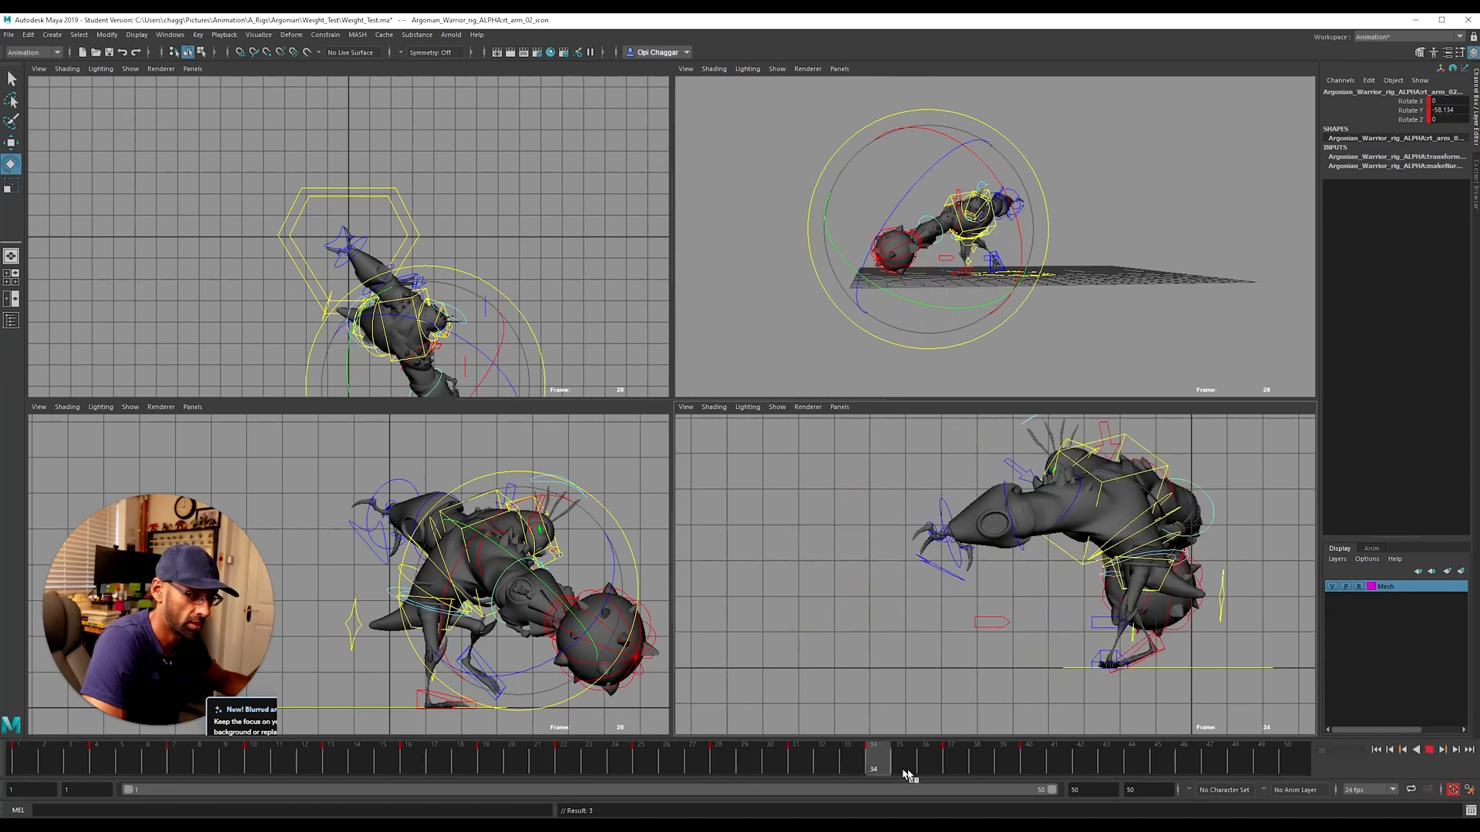
mouse_move(782, 762)
mouse_down()
mouse_move(653, 759)
mouse_move(722, 765)
mouse_up()
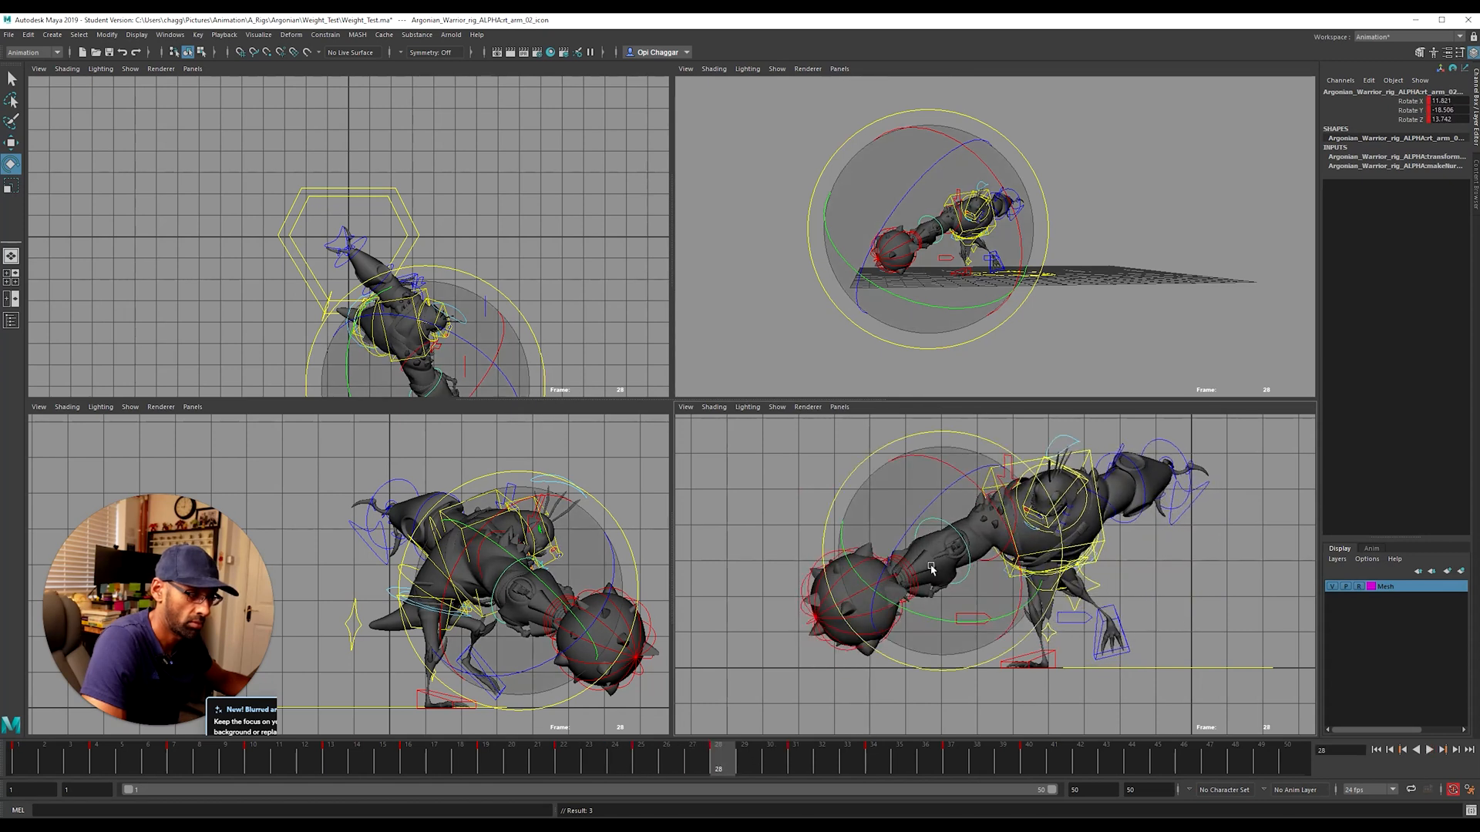
Step: At frame 28, raise the mace arm to about horizontal by rotating its upper controls, bringing the shoulder's Rotate Y to -68.482
click(1029, 614)
click(995, 566)
drag(1007, 640, 978, 635)
click(975, 530)
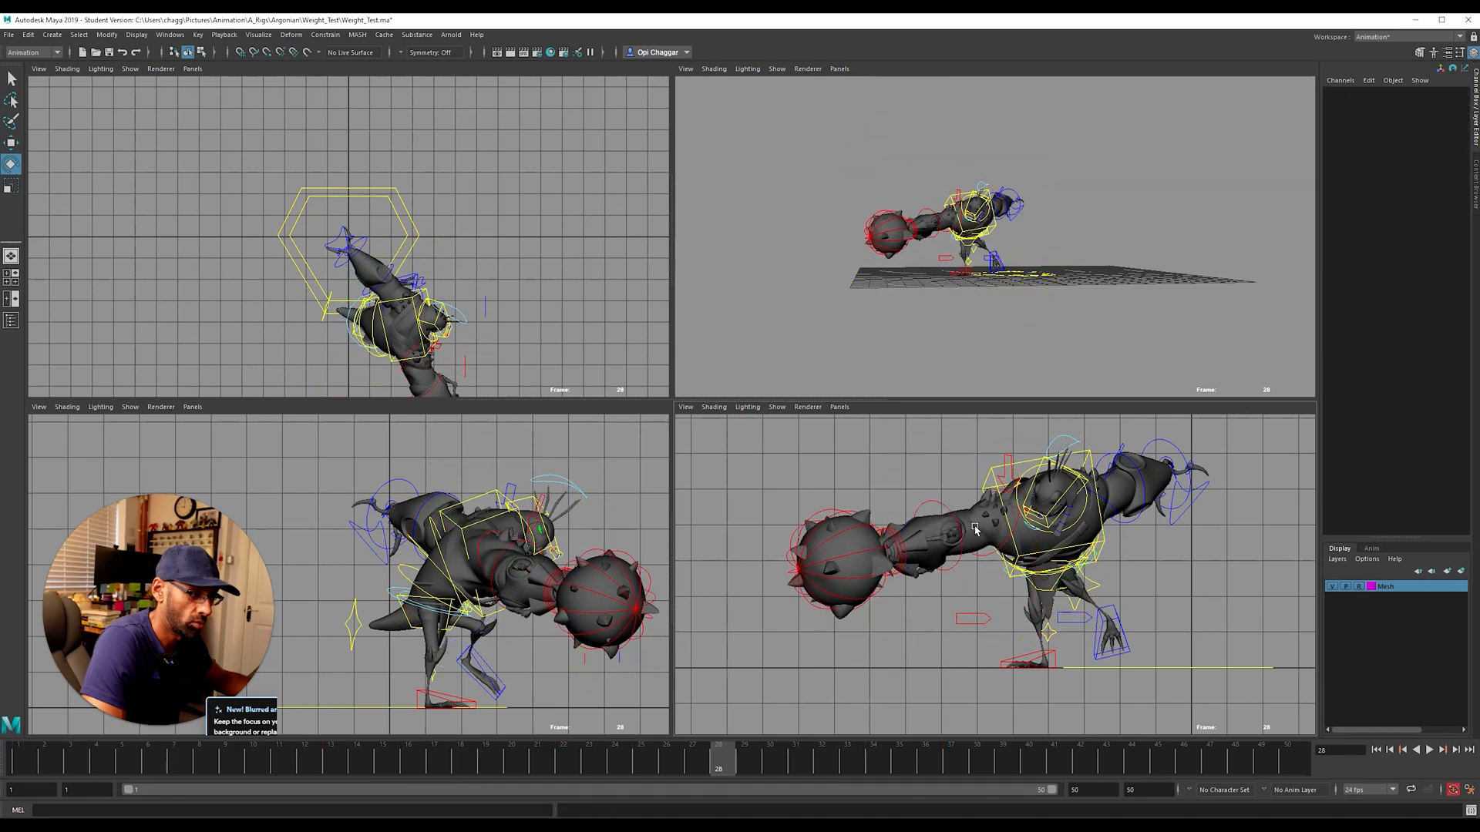
click(1012, 474)
click(1417, 129)
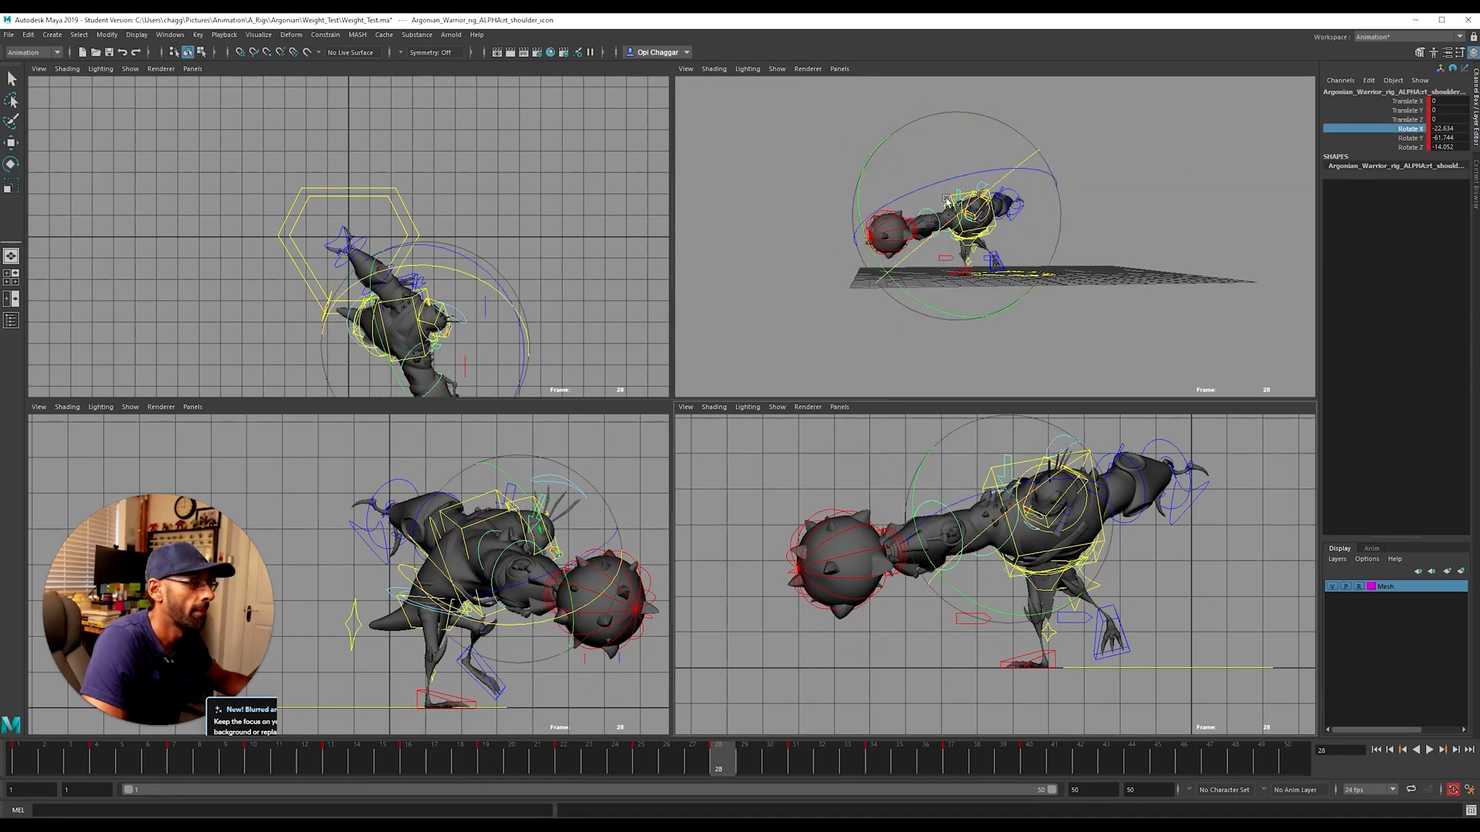
drag(911, 303, 821, 485)
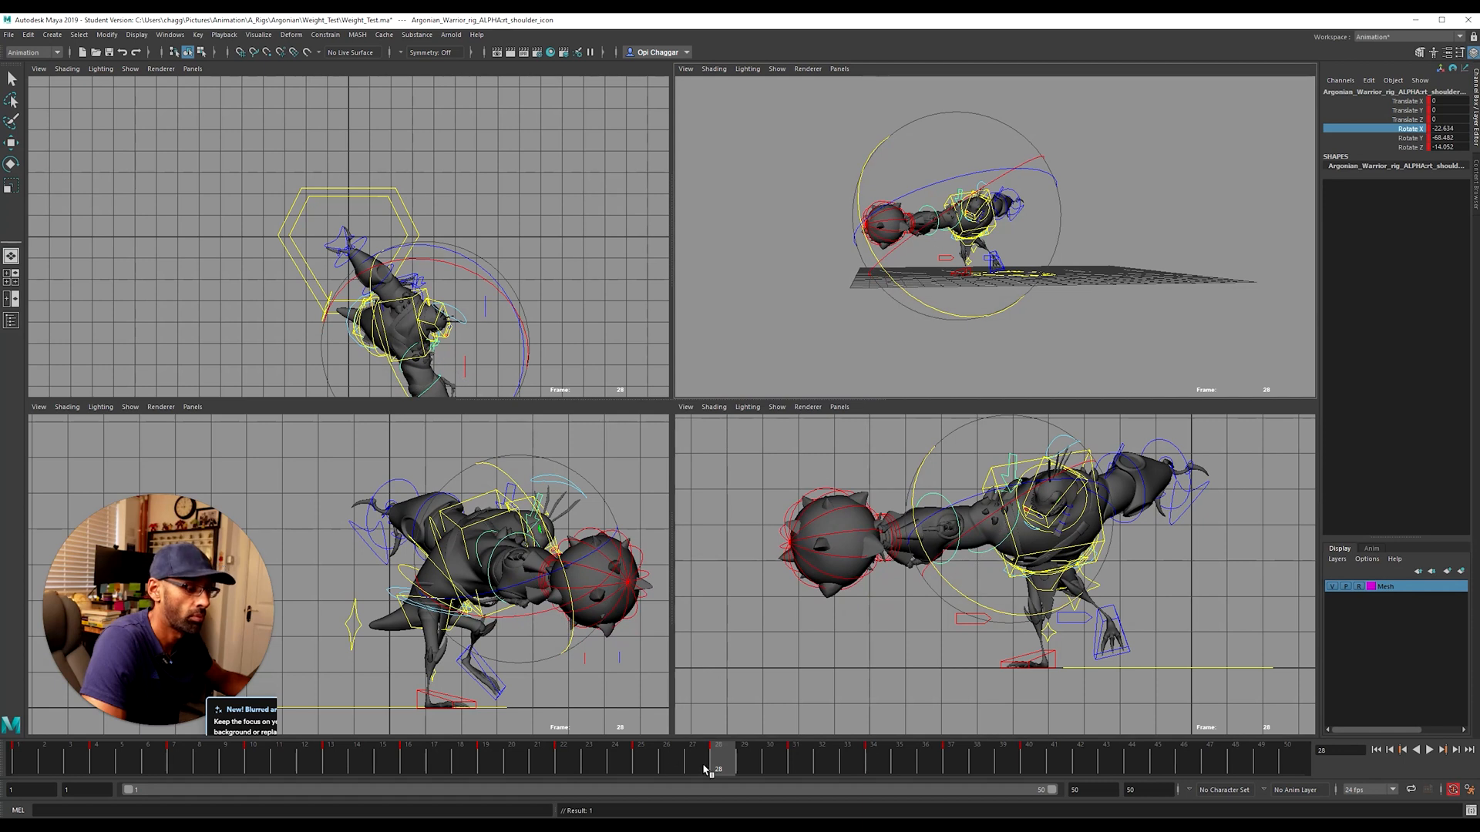
Step: Play back and scrub the raised mace arm, examining frames 27 and 28 in an enlarged perspective view
key(alt+v)
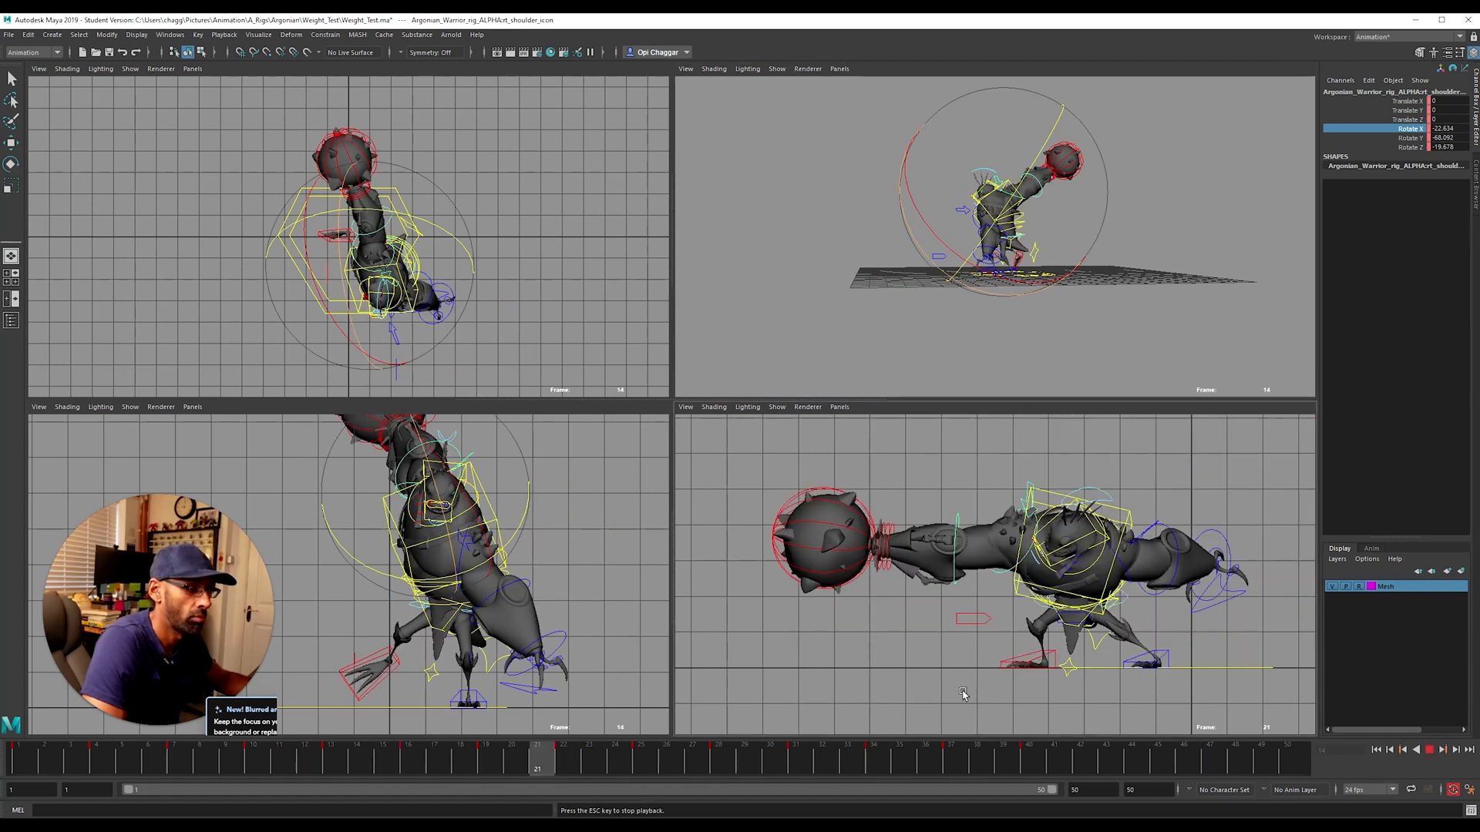
key(alt+v)
key(alt+v)
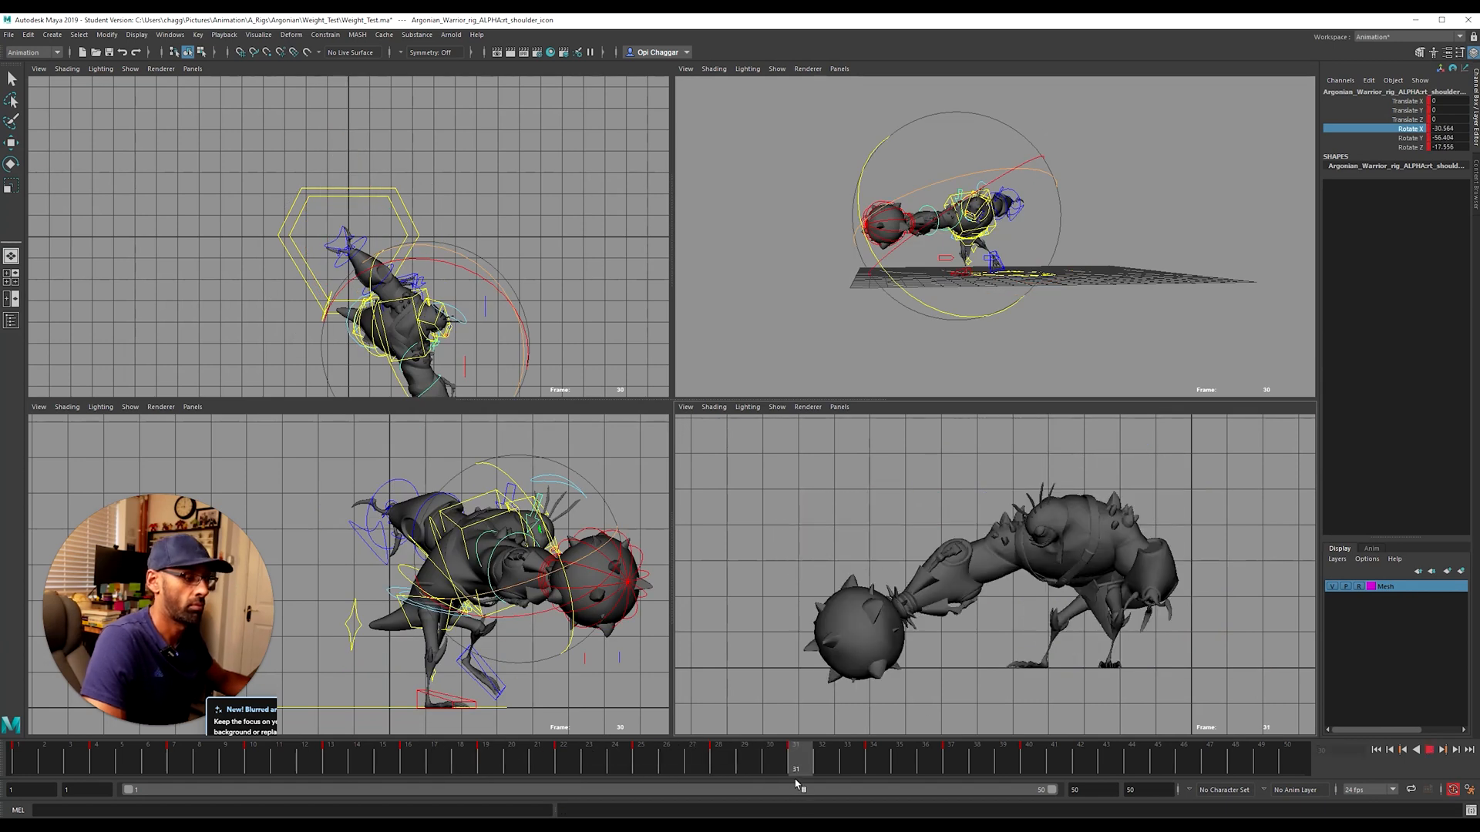
key(alt+v)
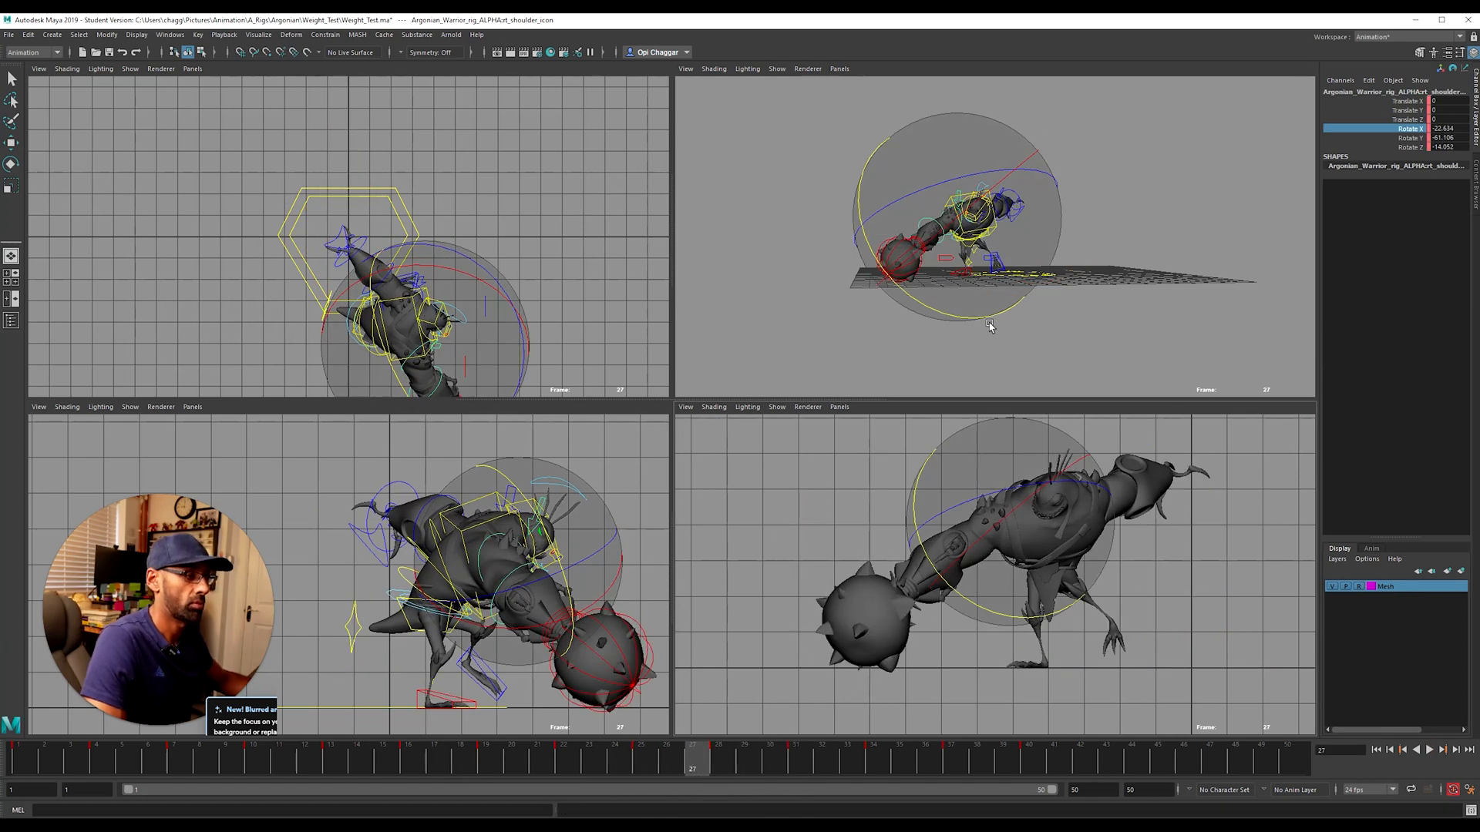
key(space)
alt+right_drag(773, 367, 799, 505)
alt+drag(800, 505, 969, 534)
alt+middle_drag(969, 534, 890, 523)
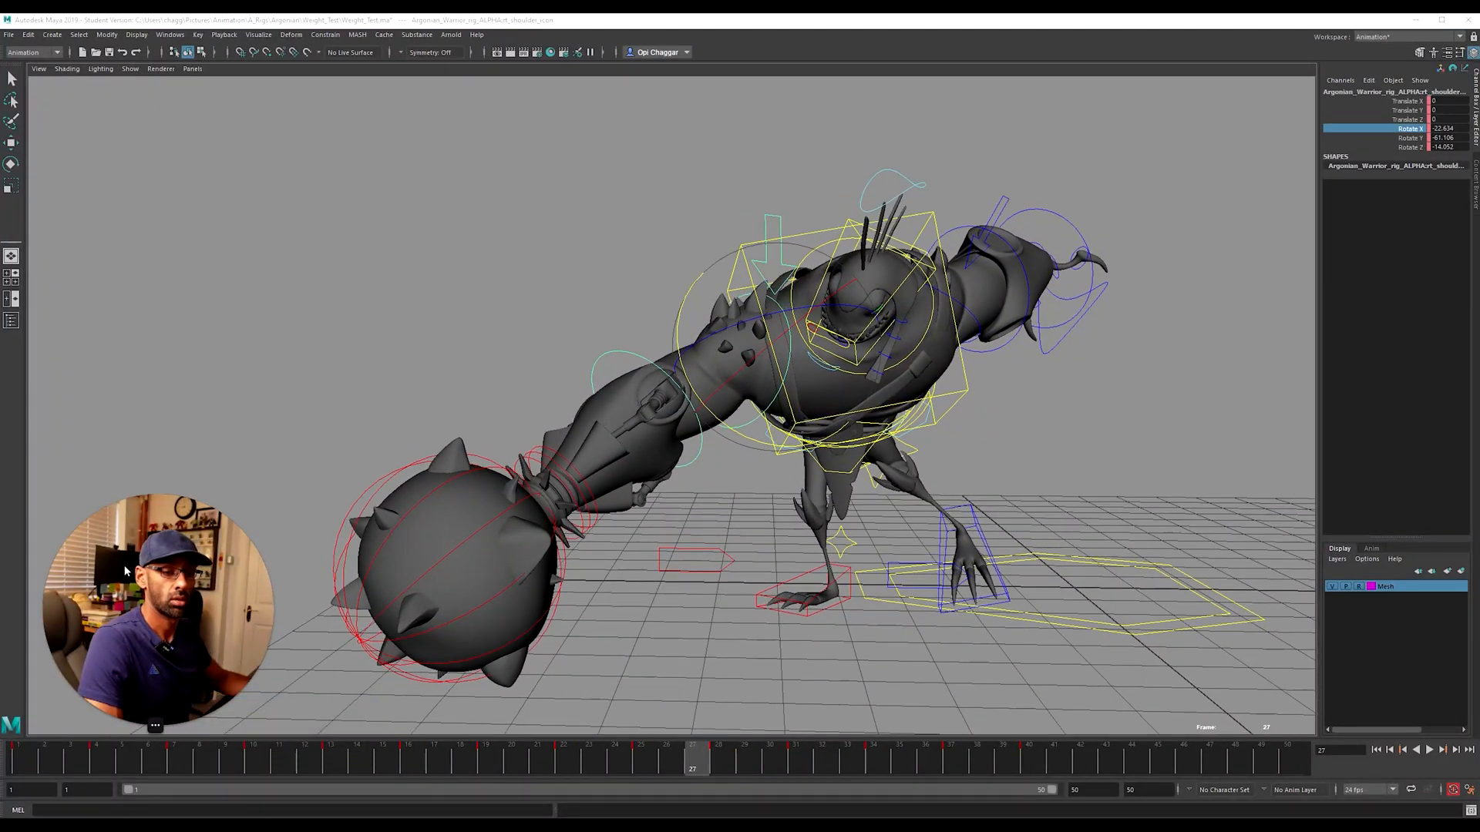
drag(501, 776, 726, 783)
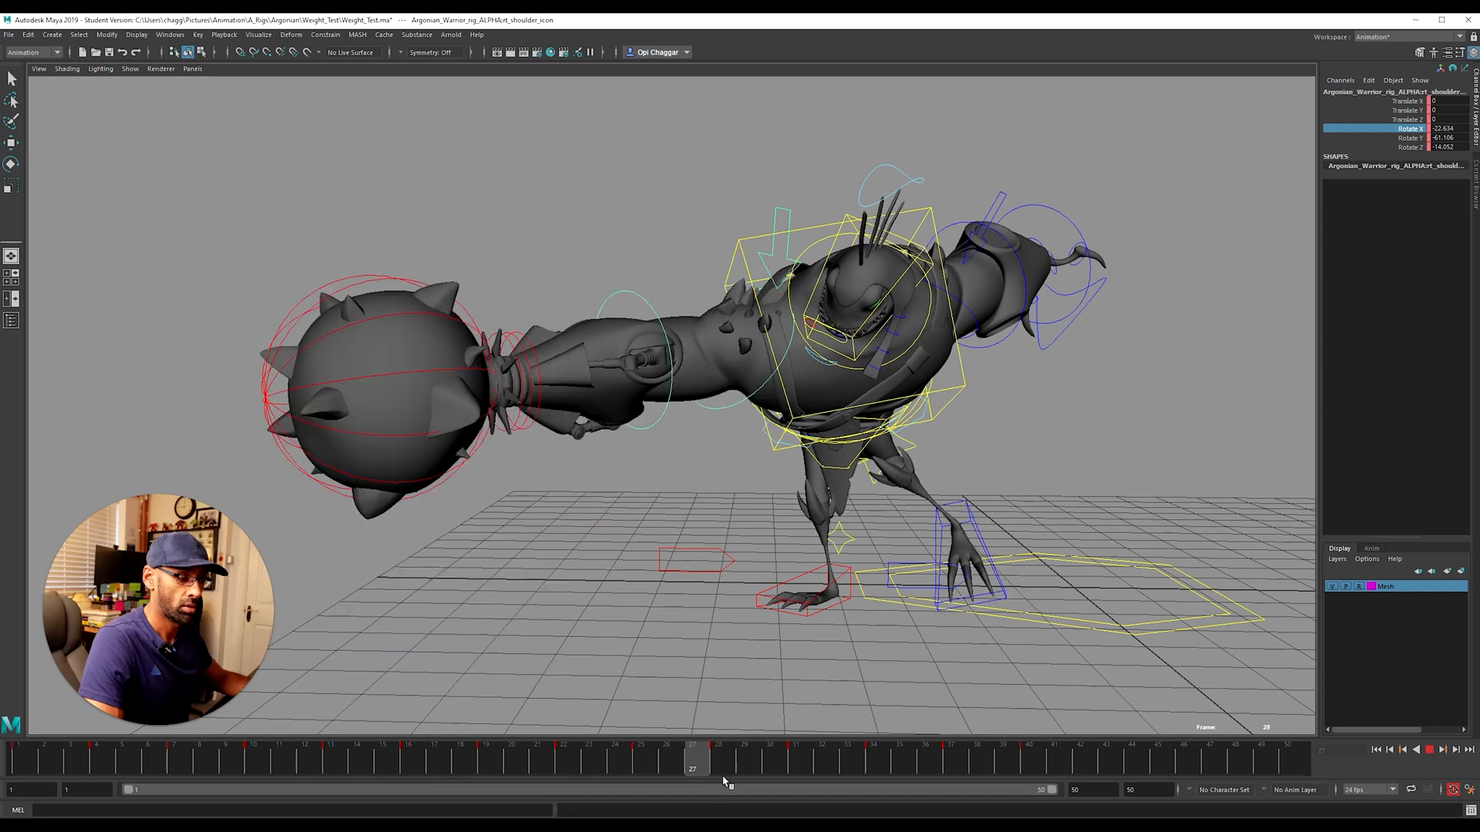
Step: At frame 28, rotate the mace arm's elbow and upper arm controls to lower the mace toward the ground
click(659, 416)
drag(659, 416, 799, 447)
click(701, 229)
alt+drag(701, 228, 753, 284)
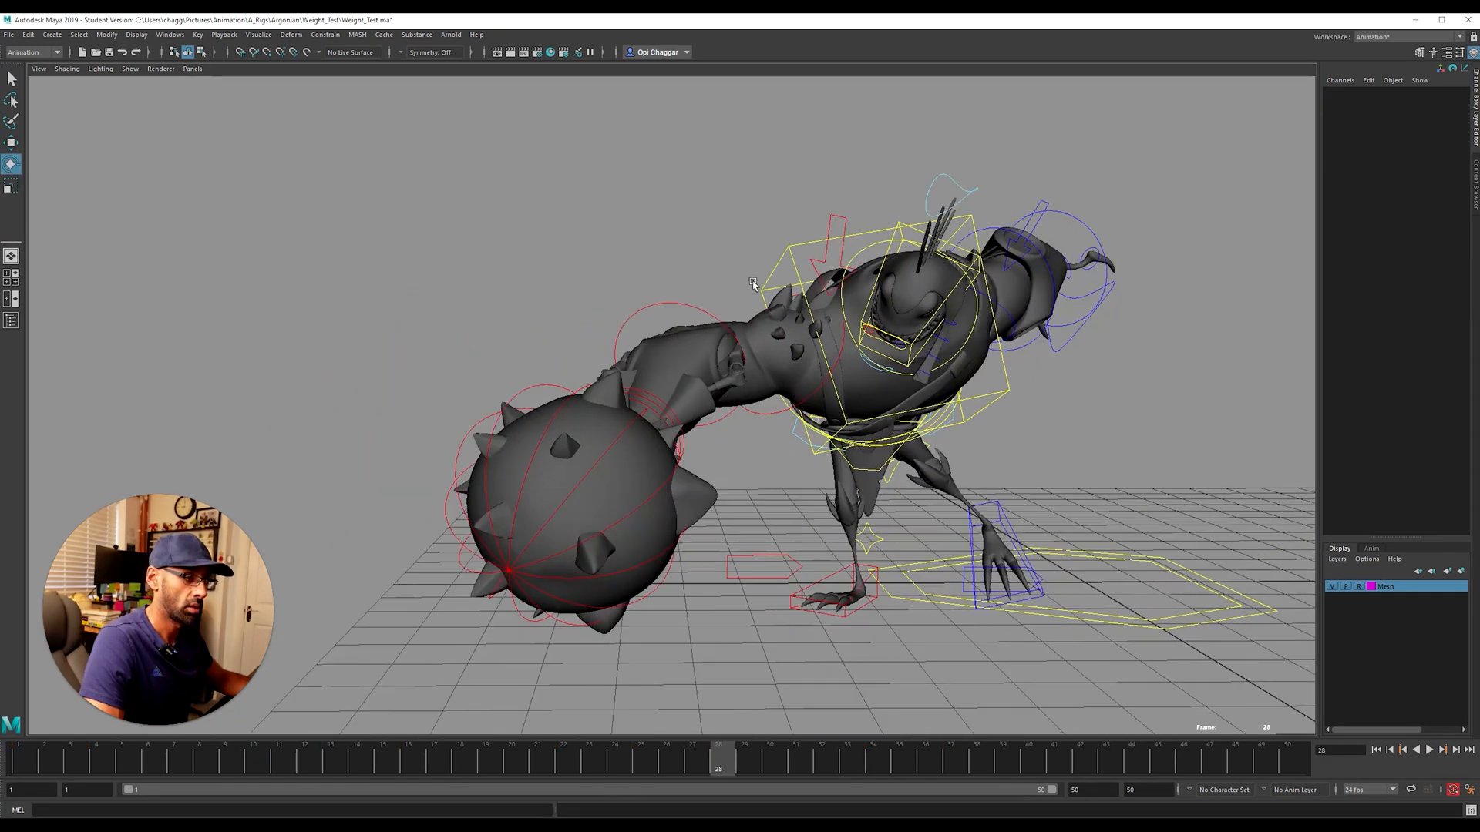
click(813, 391)
drag(740, 381, 752, 414)
click(589, 402)
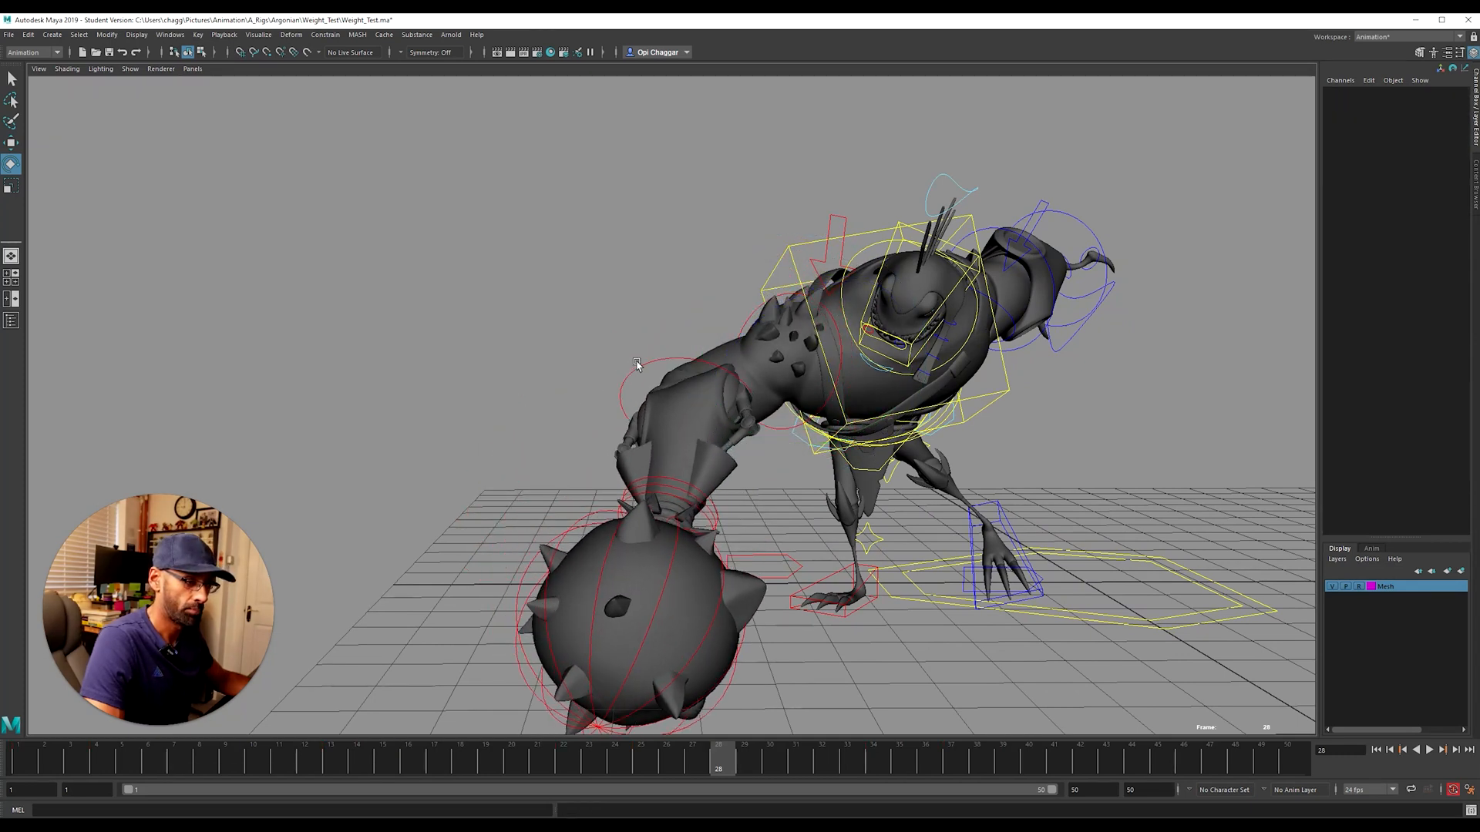
Step: Adjust the mace arm's elbow rotation from a ground-level view and scrub through to frame 34
click(637, 364)
alt+right_drag(637, 365, 506, 409)
alt+drag(506, 409, 511, 378)
drag(671, 449, 644, 455)
drag(694, 770, 872, 781)
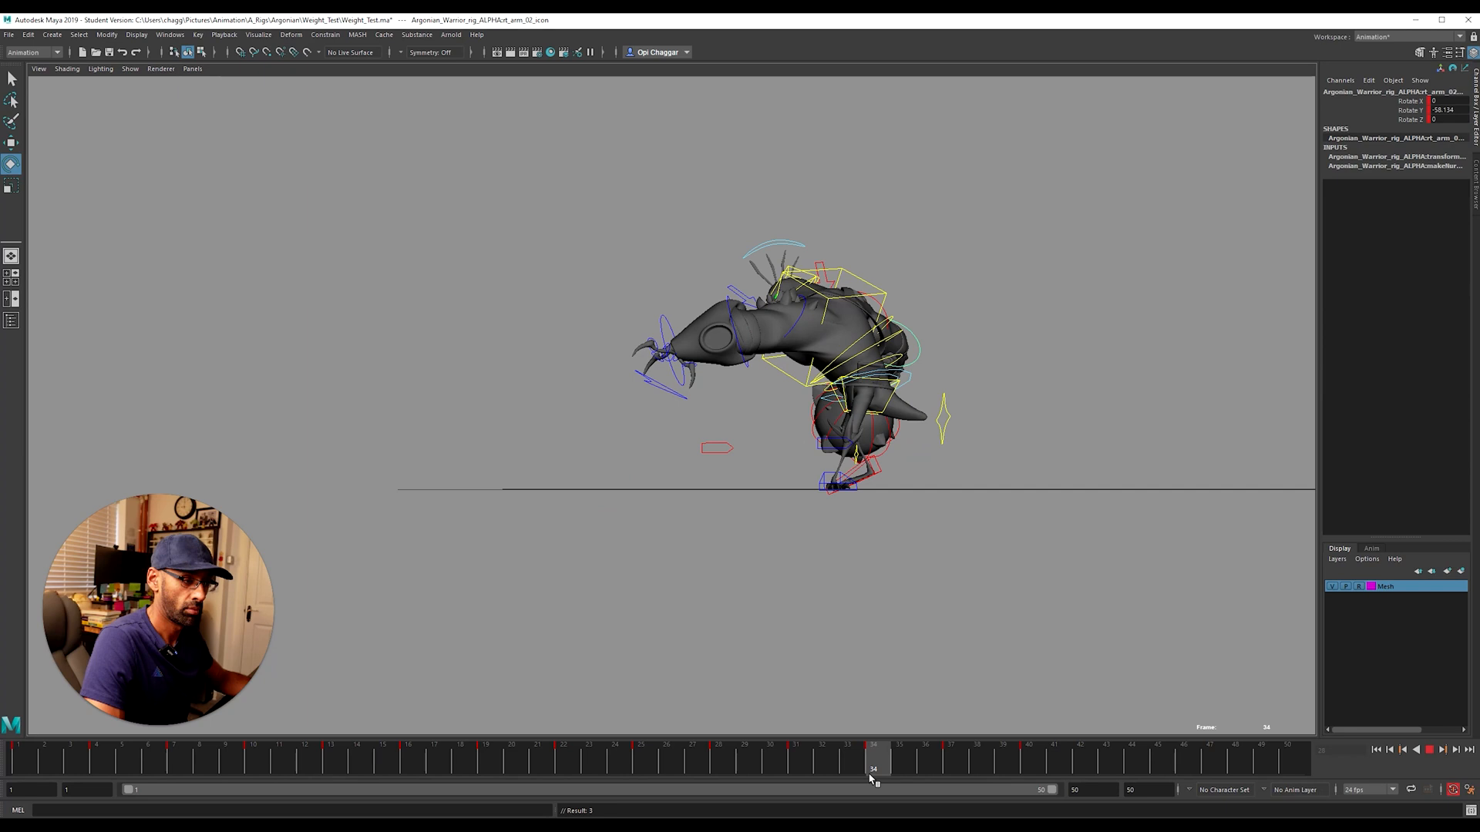
Step: Select all the rig controls and retime the later full-body keys on the timeline so their block starts at frame 37
alt+drag(794, 592, 960, 626)
click(528, 144)
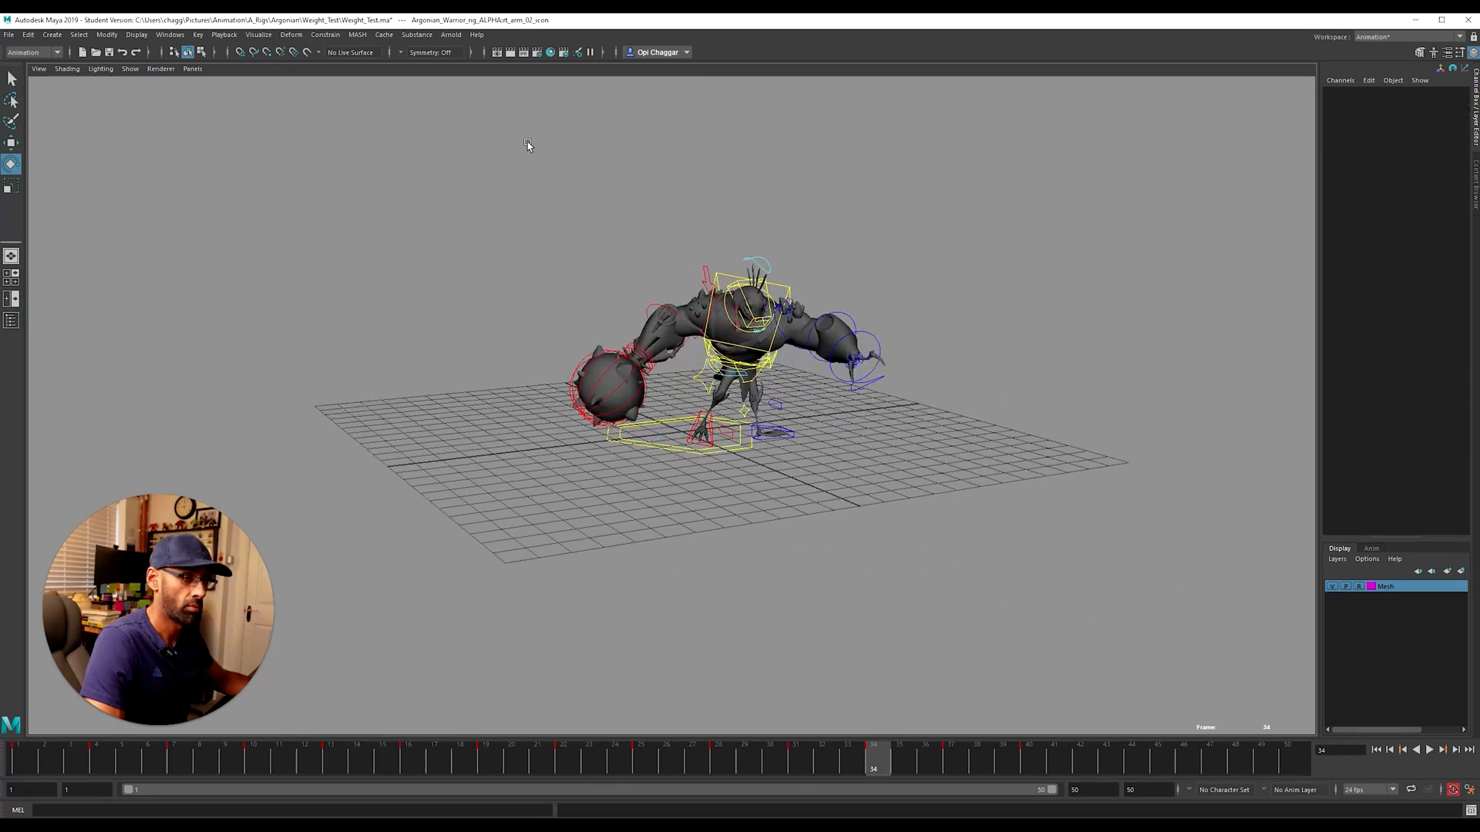
drag(528, 144, 954, 578)
key(alt+v)
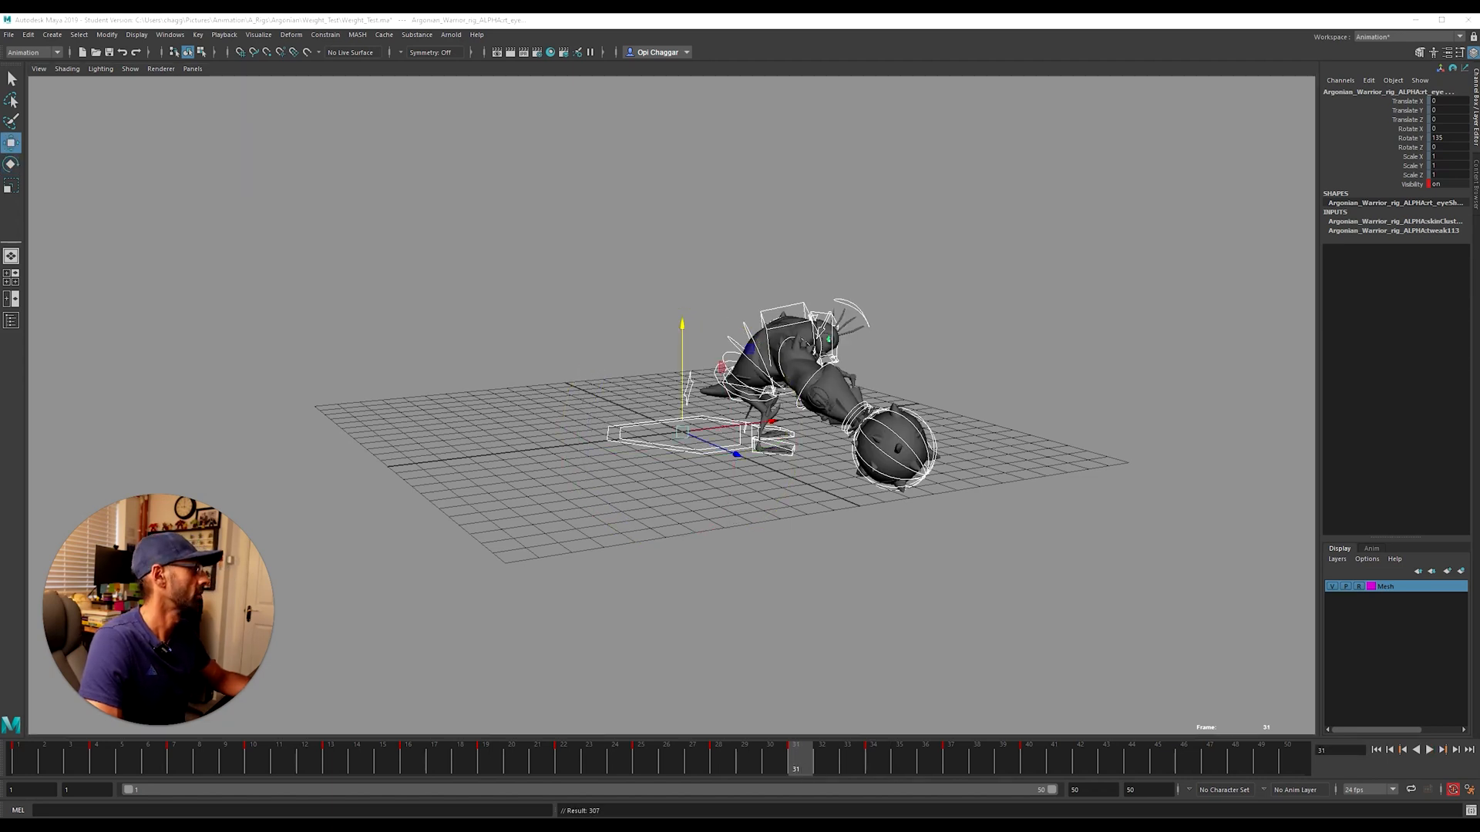
click(877, 762)
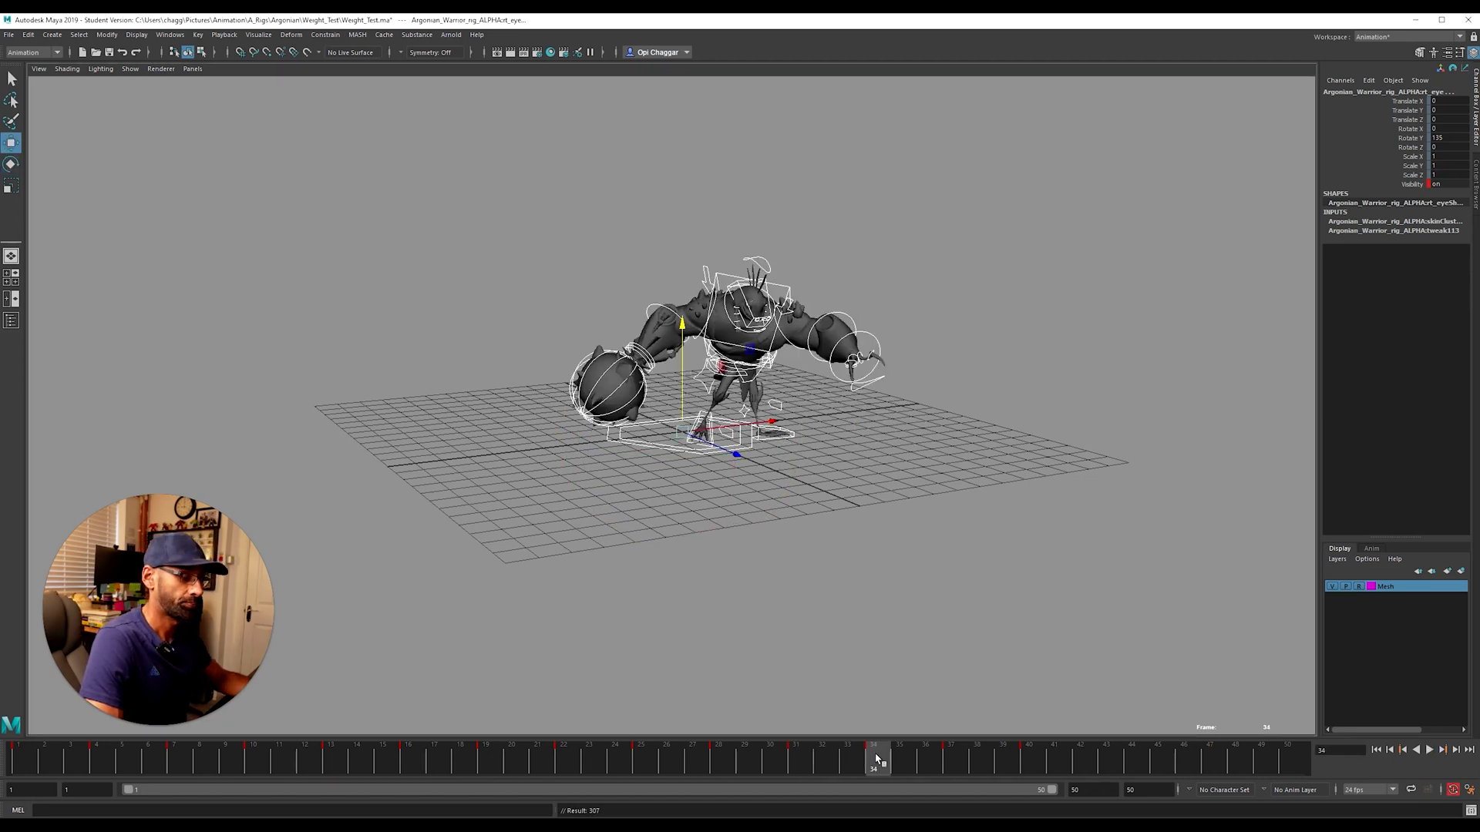
click(958, 767)
drag(1001, 771, 1029, 773)
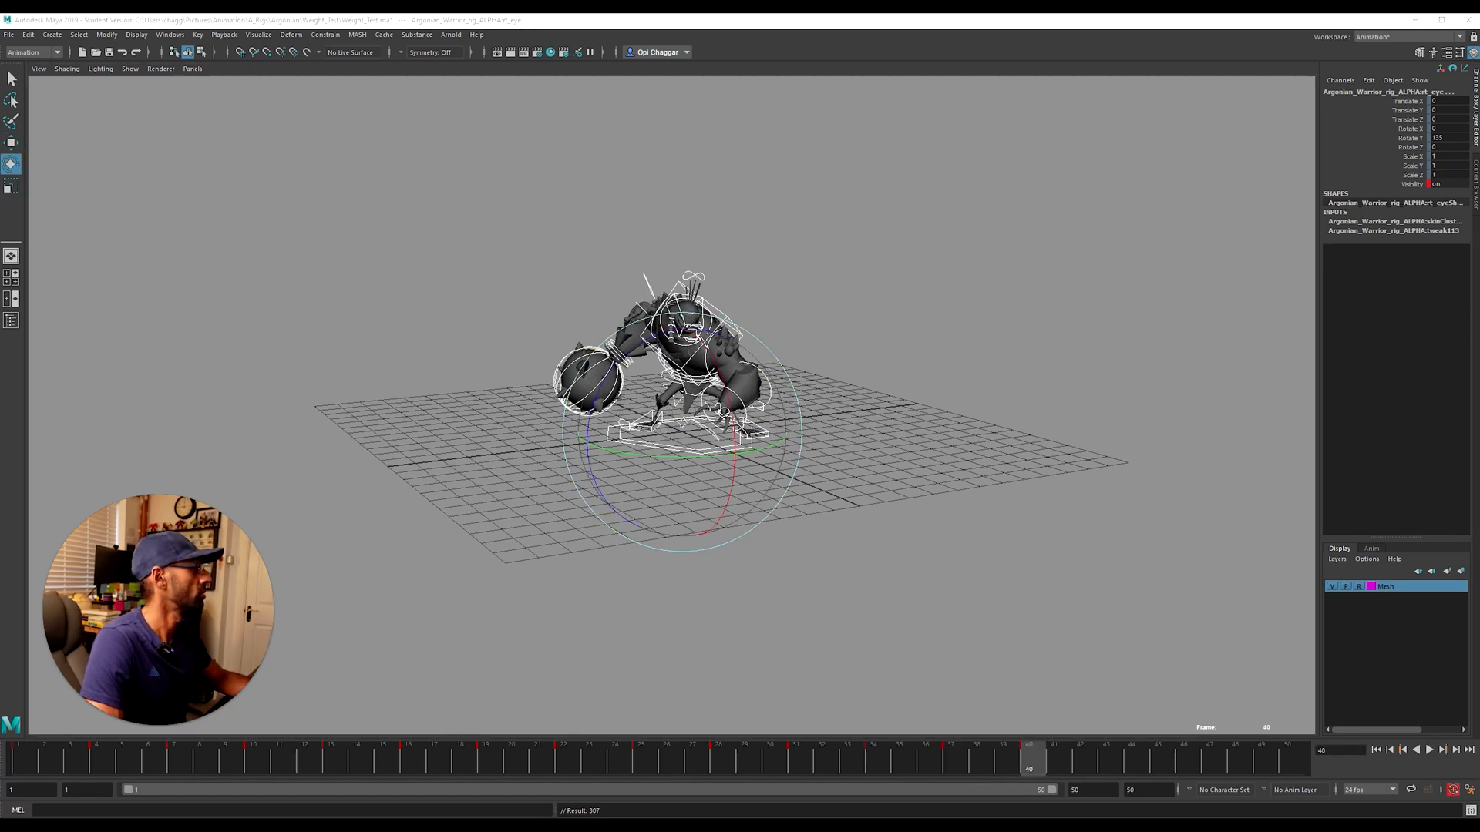
drag(773, 767, 1049, 769)
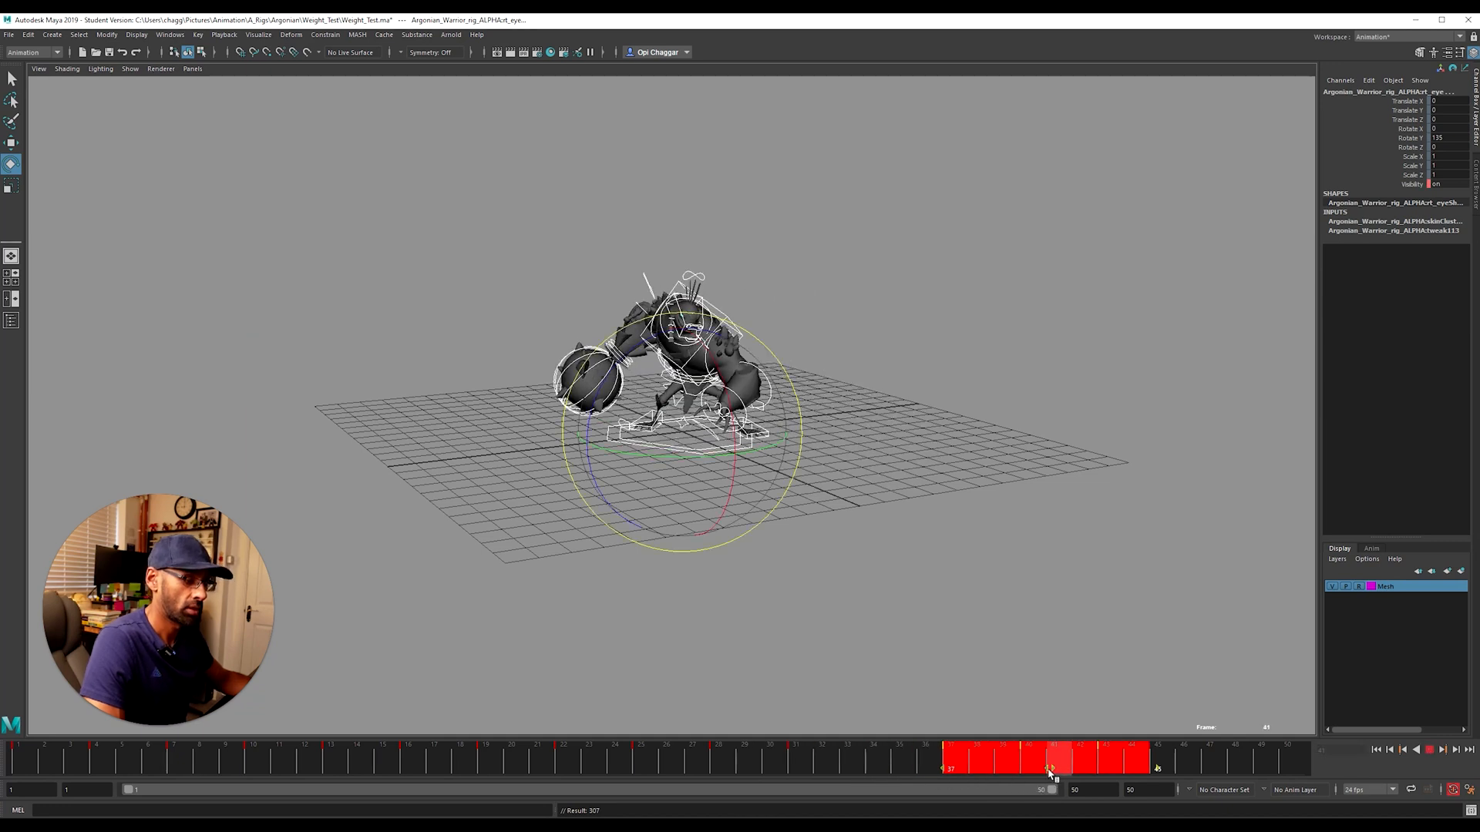
click(1077, 777)
key(alt+v)
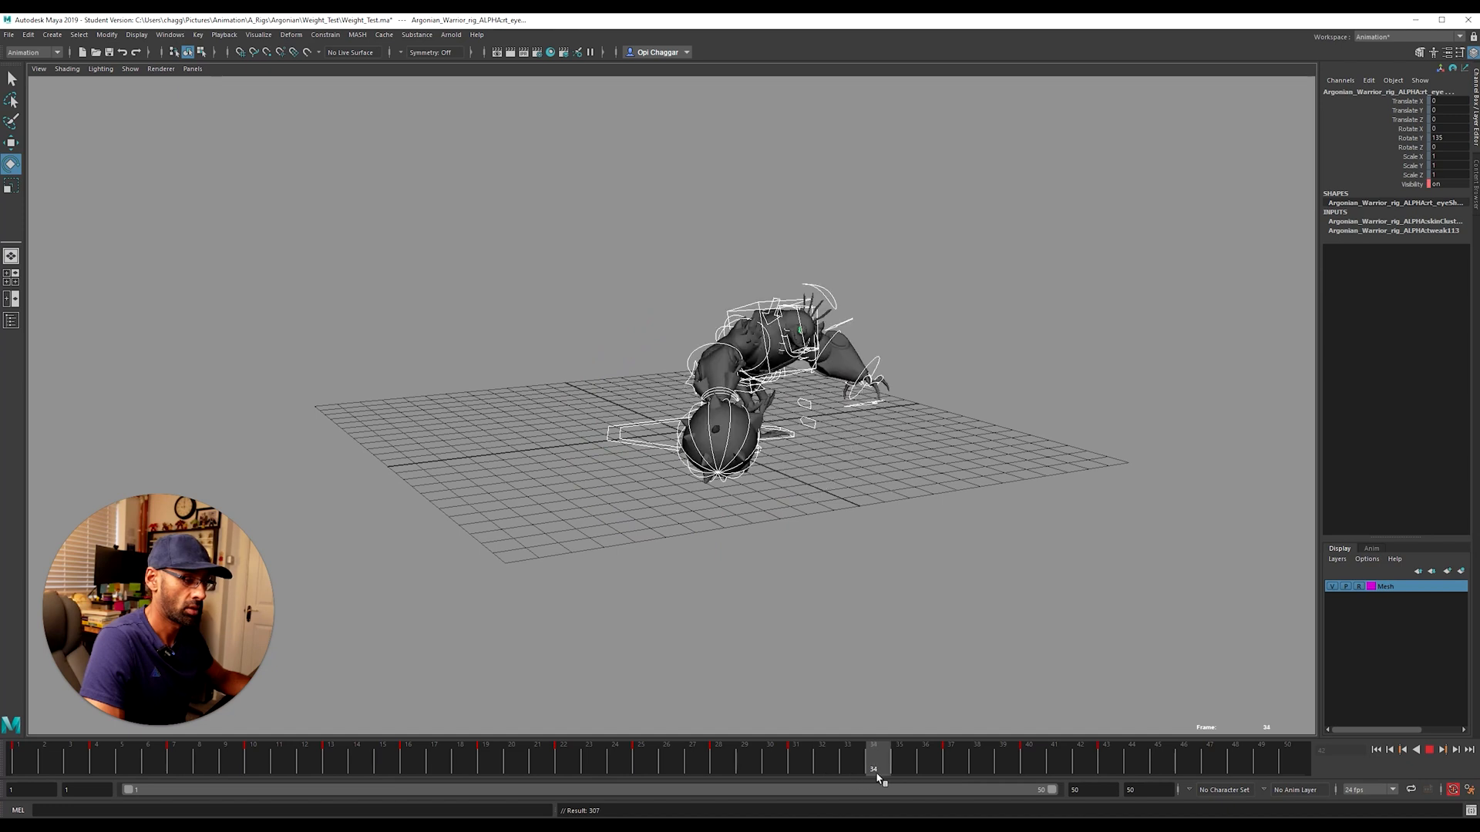
Step: At frame 34, rotate the COG control to about X 24.75, Y 31.021 and Z 23.658
alt+drag(751, 554, 697, 533)
alt+right_drag(698, 533, 801, 532)
alt+drag(817, 534, 735, 500)
drag(908, 581, 936, 601)
alt+right_drag(934, 598, 973, 589)
click(728, 439)
key(w)
alt+drag(729, 445, 729, 369)
key(e)
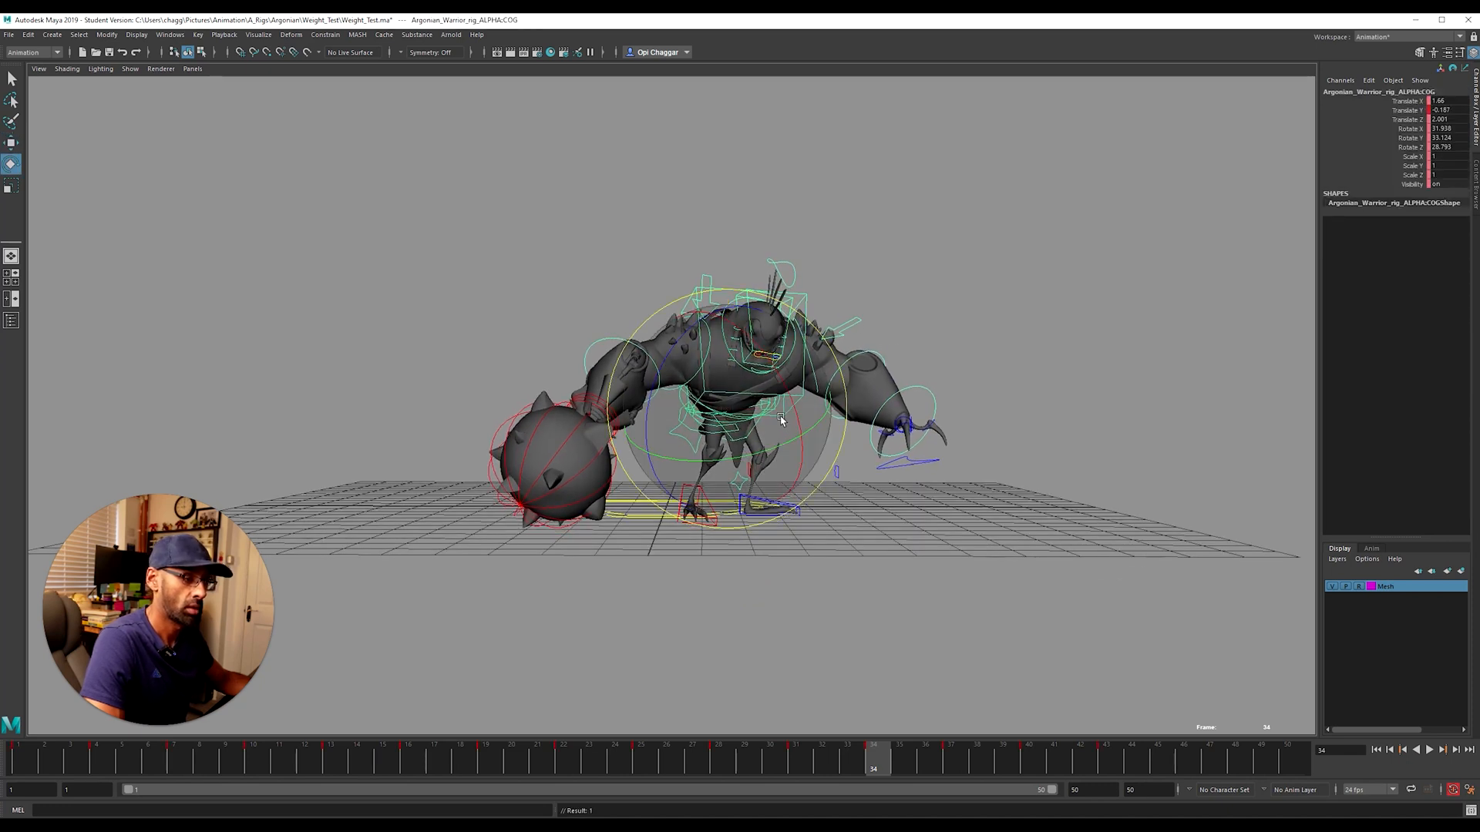
drag(776, 445, 753, 425)
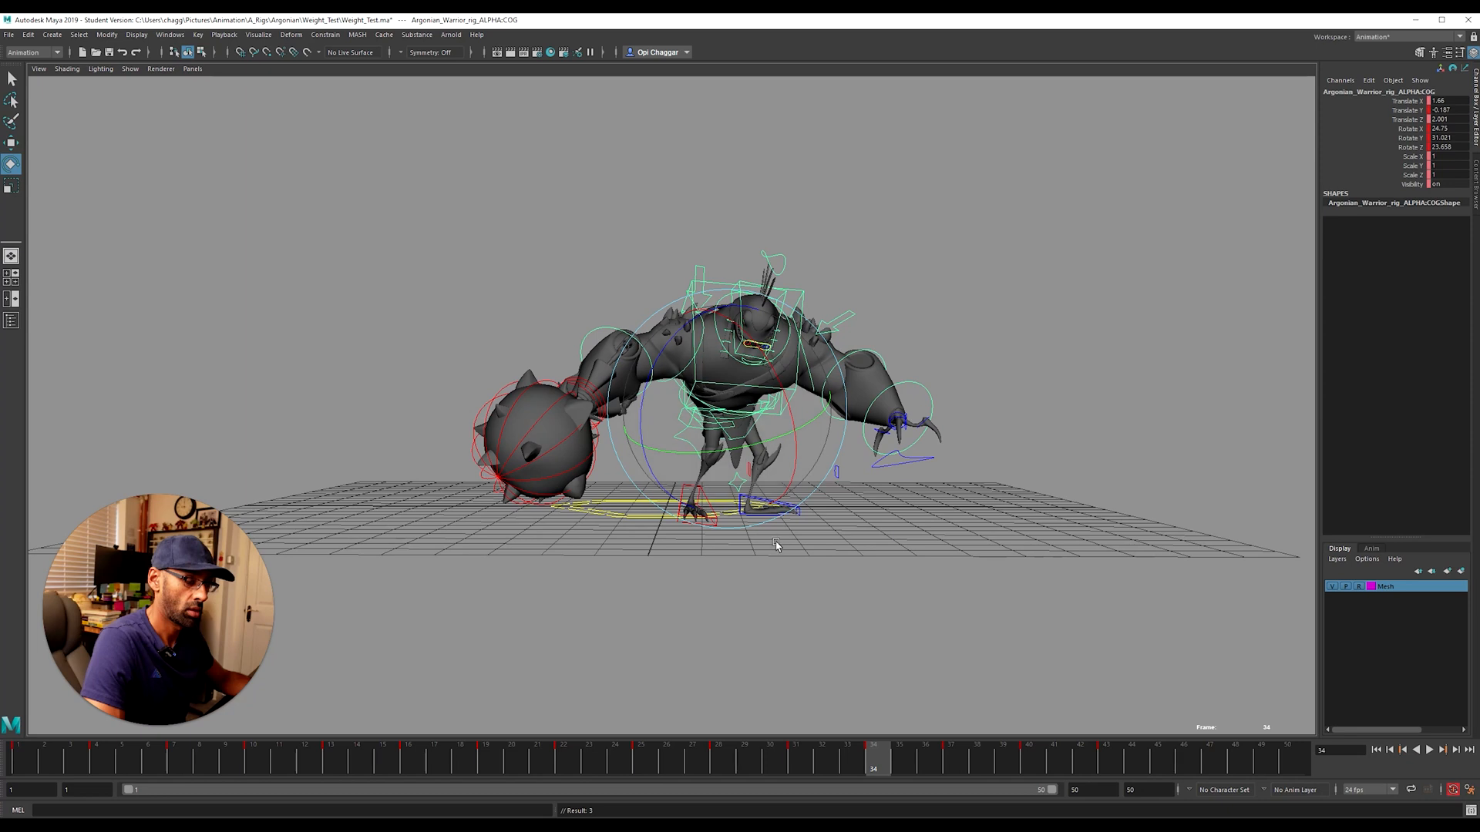
Step: Play back and scrub the animation from several angles, examining how the body and mace move around and after frame 34
alt+drag(796, 665, 825, 679)
key(alt+v)
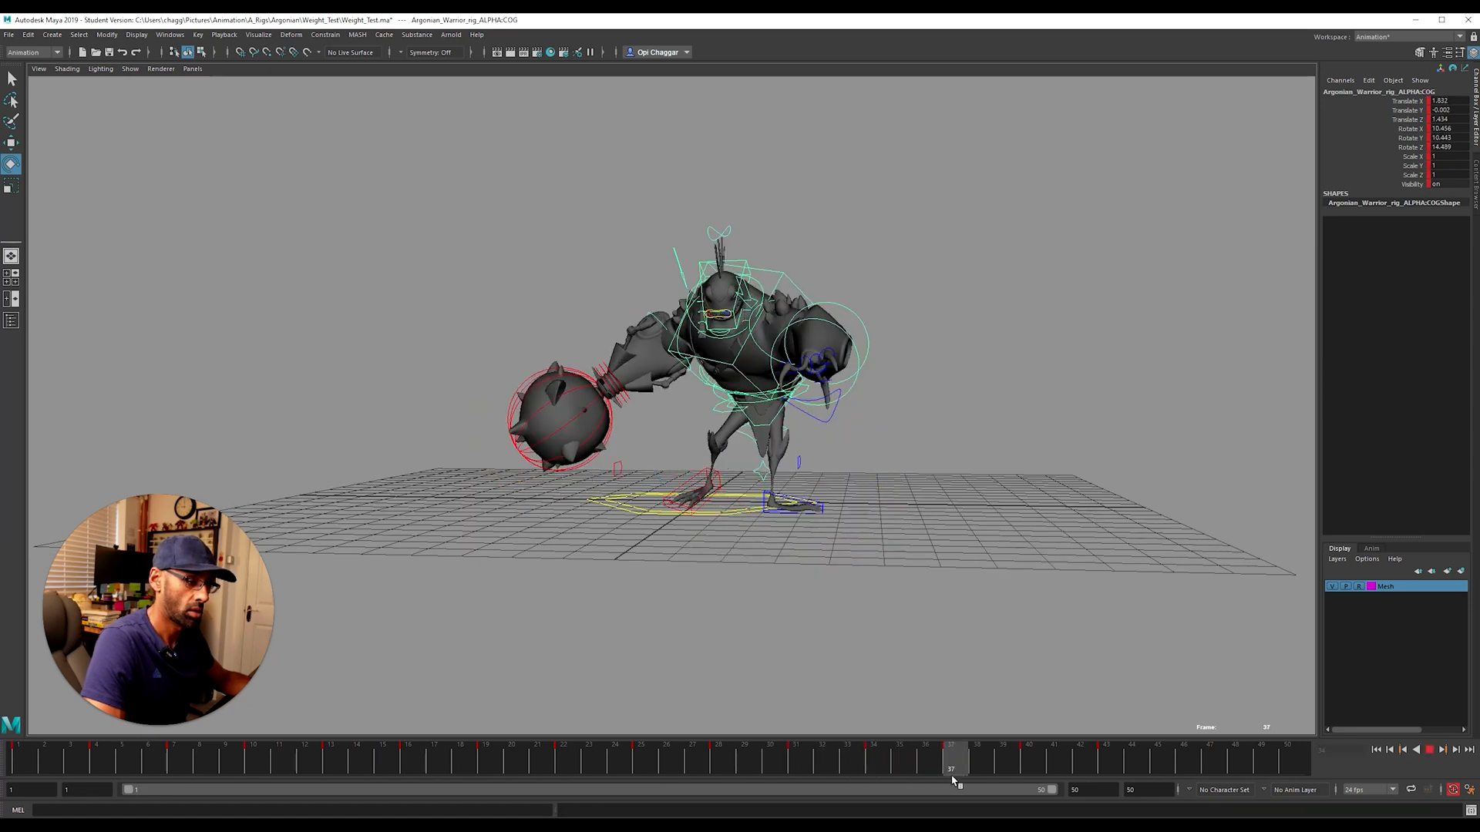
alt+drag(767, 557, 817, 612)
mouse_move(854, 766)
mouse_down()
mouse_move(1143, 784)
mouse_move(842, 771)
mouse_move(1080, 776)
mouse_up()
alt+drag(792, 550, 853, 554)
drag(1017, 768, 520, 686)
key(alt+v)
alt+drag(833, 633, 740, 601)
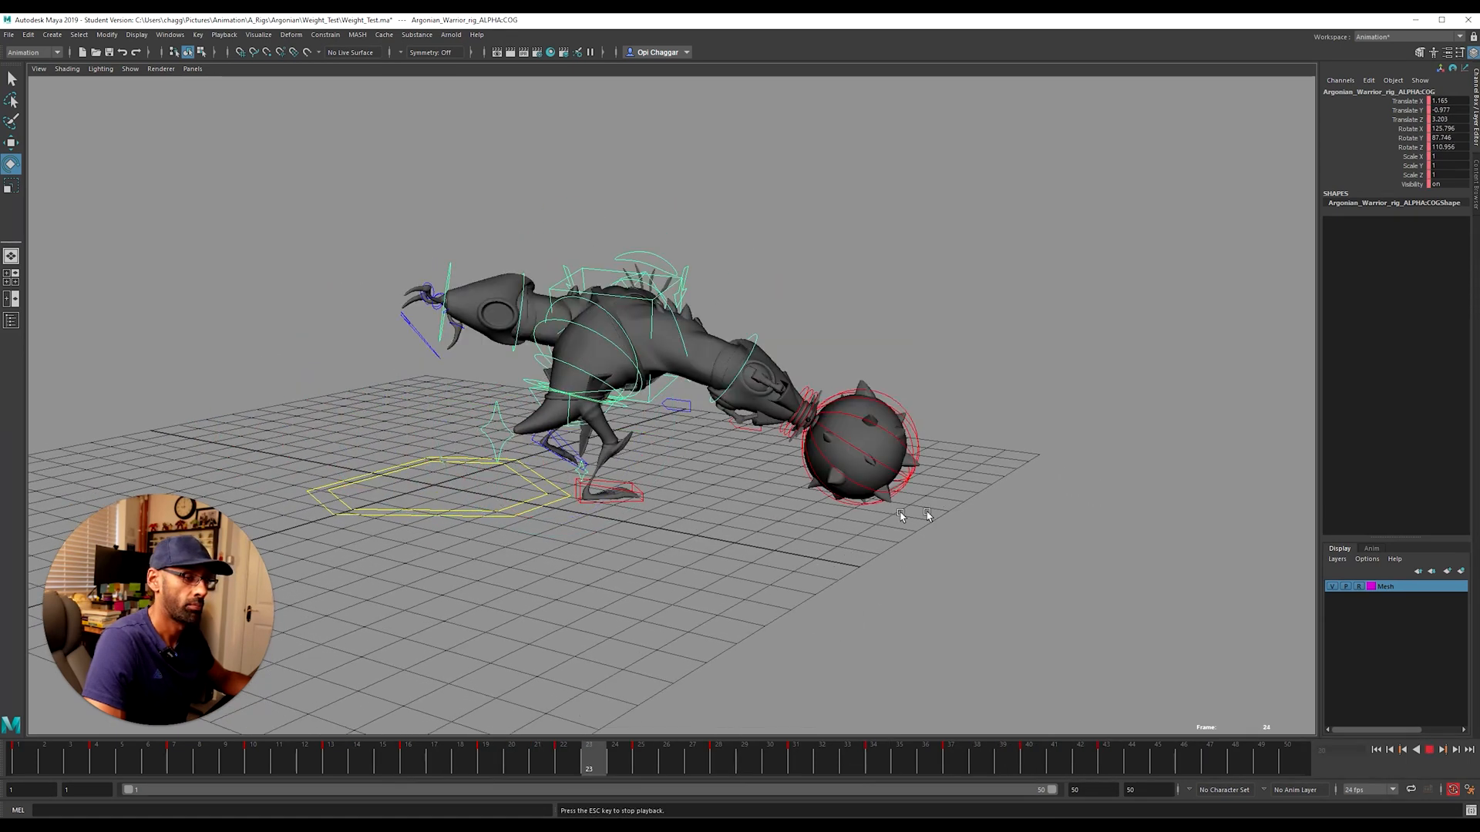
alt+drag(609, 588, 616, 548)
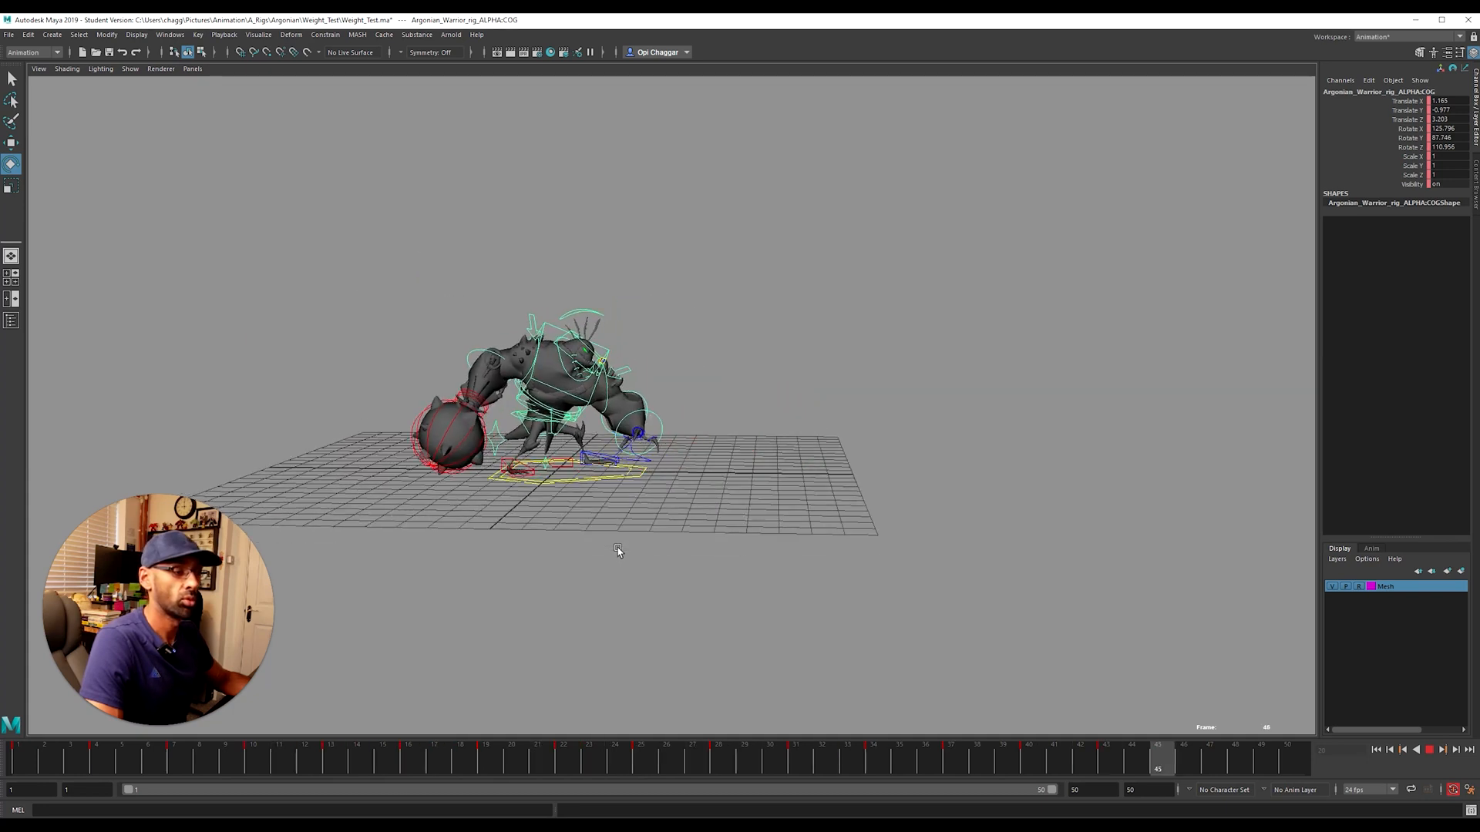
Step: Select all the rig controls, key the full body at frame 38, and review the motion in playback
drag(400, 182, 693, 497)
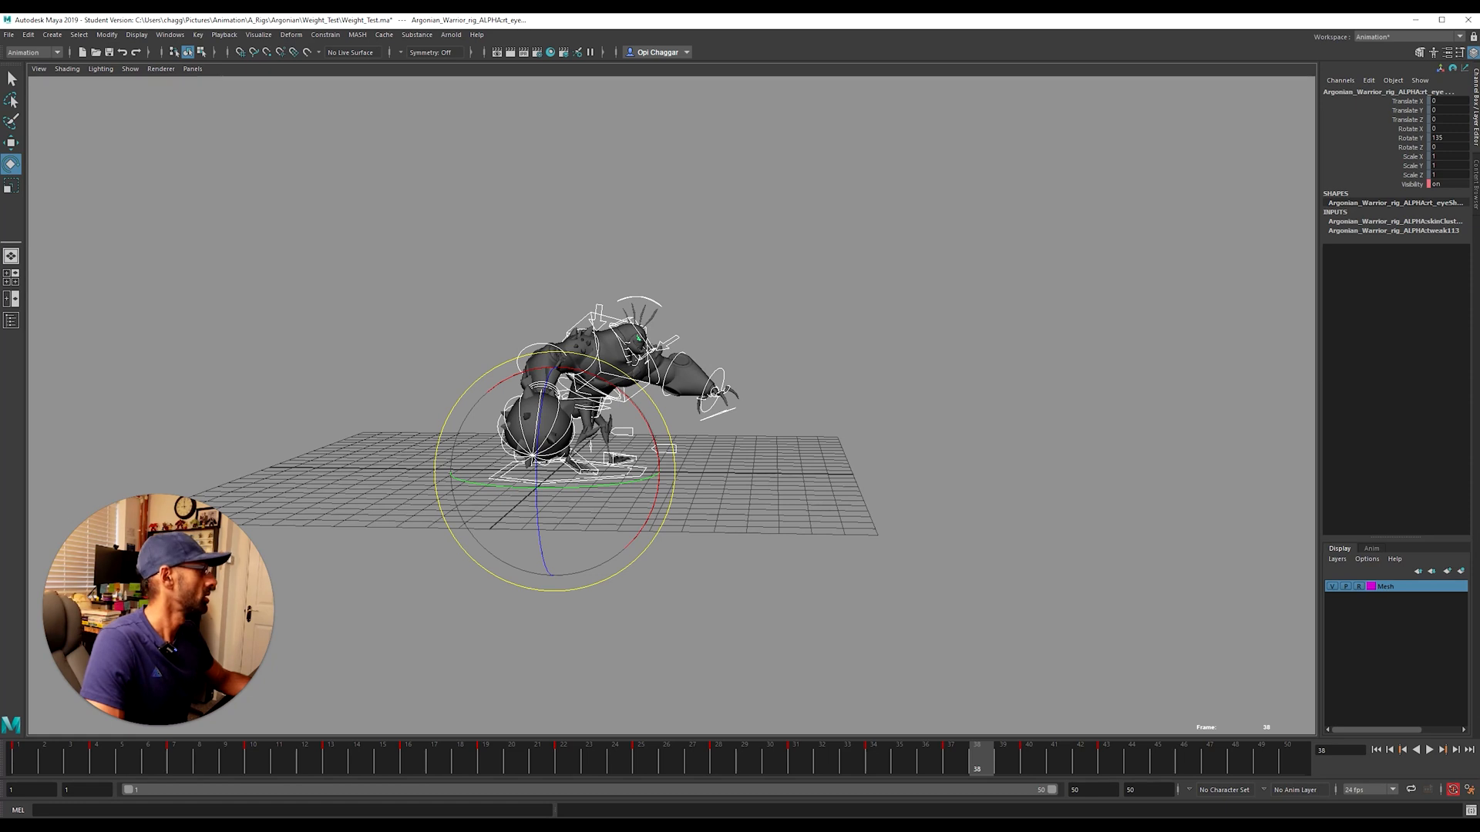
key(s)
click(949, 767)
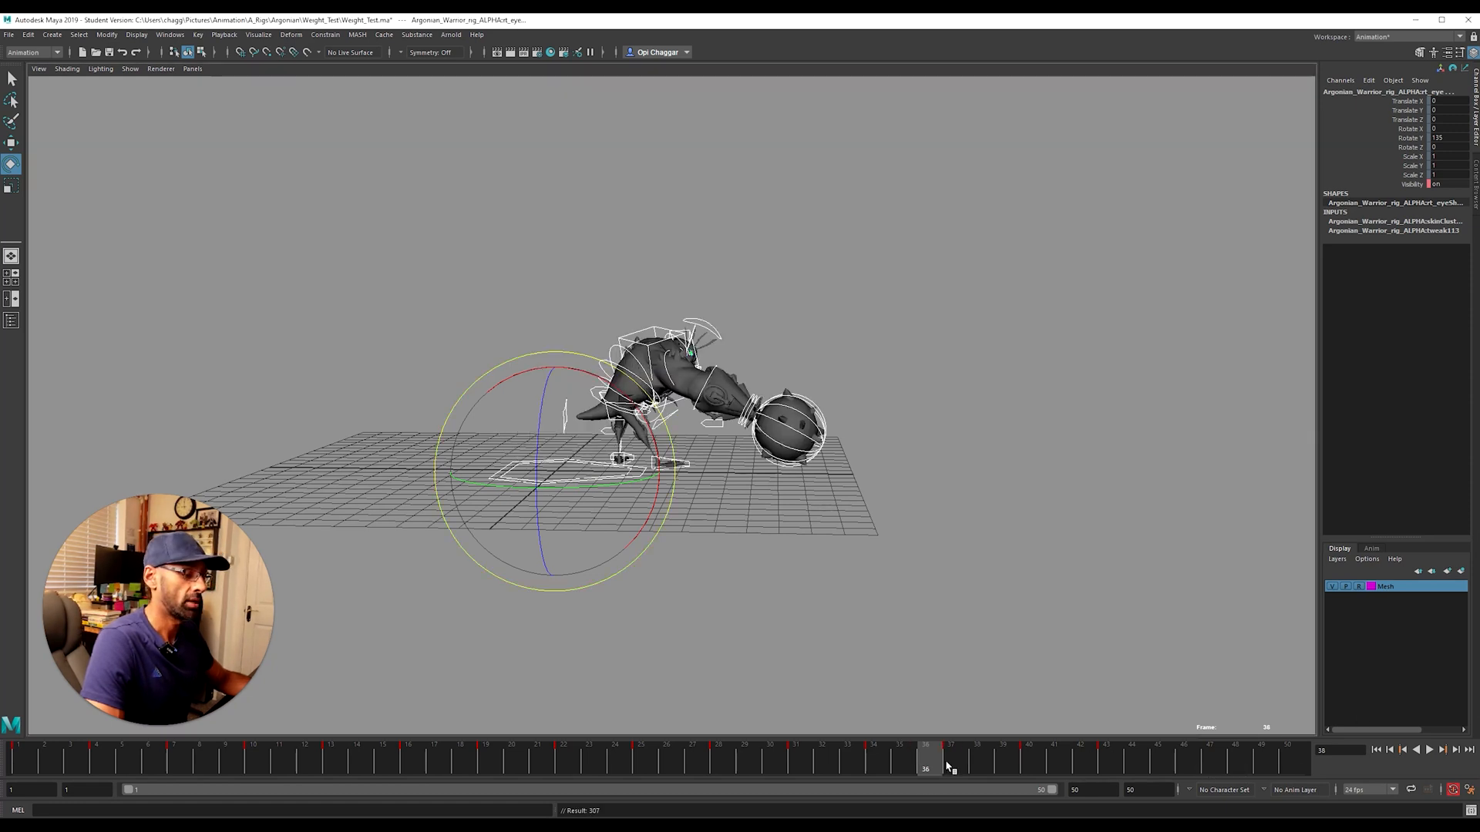
drag(994, 762, 581, 759)
key(alt+v)
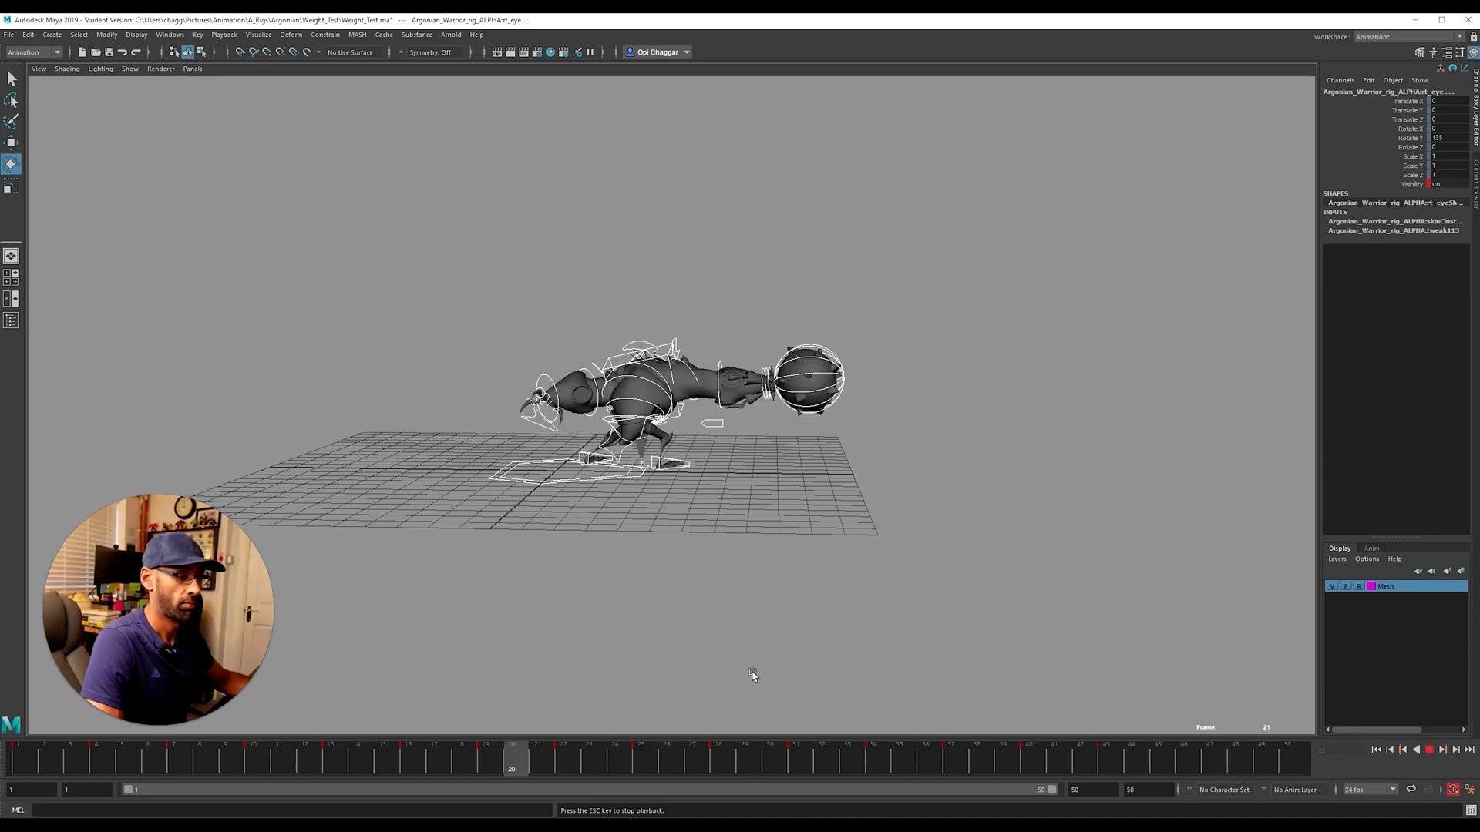
drag(760, 769, 1050, 776)
key(alt+v)
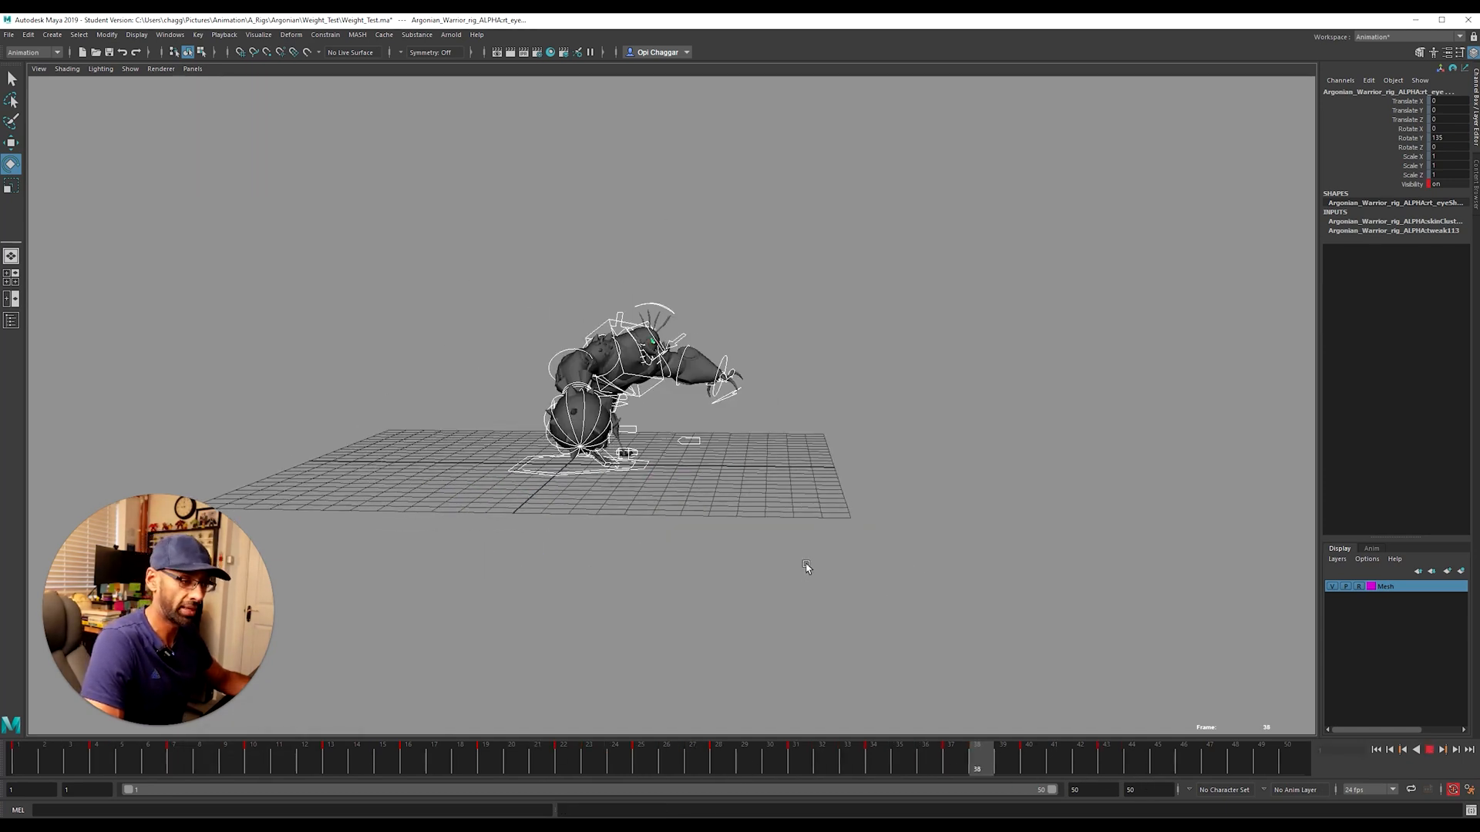
alt+drag(779, 552, 863, 533)
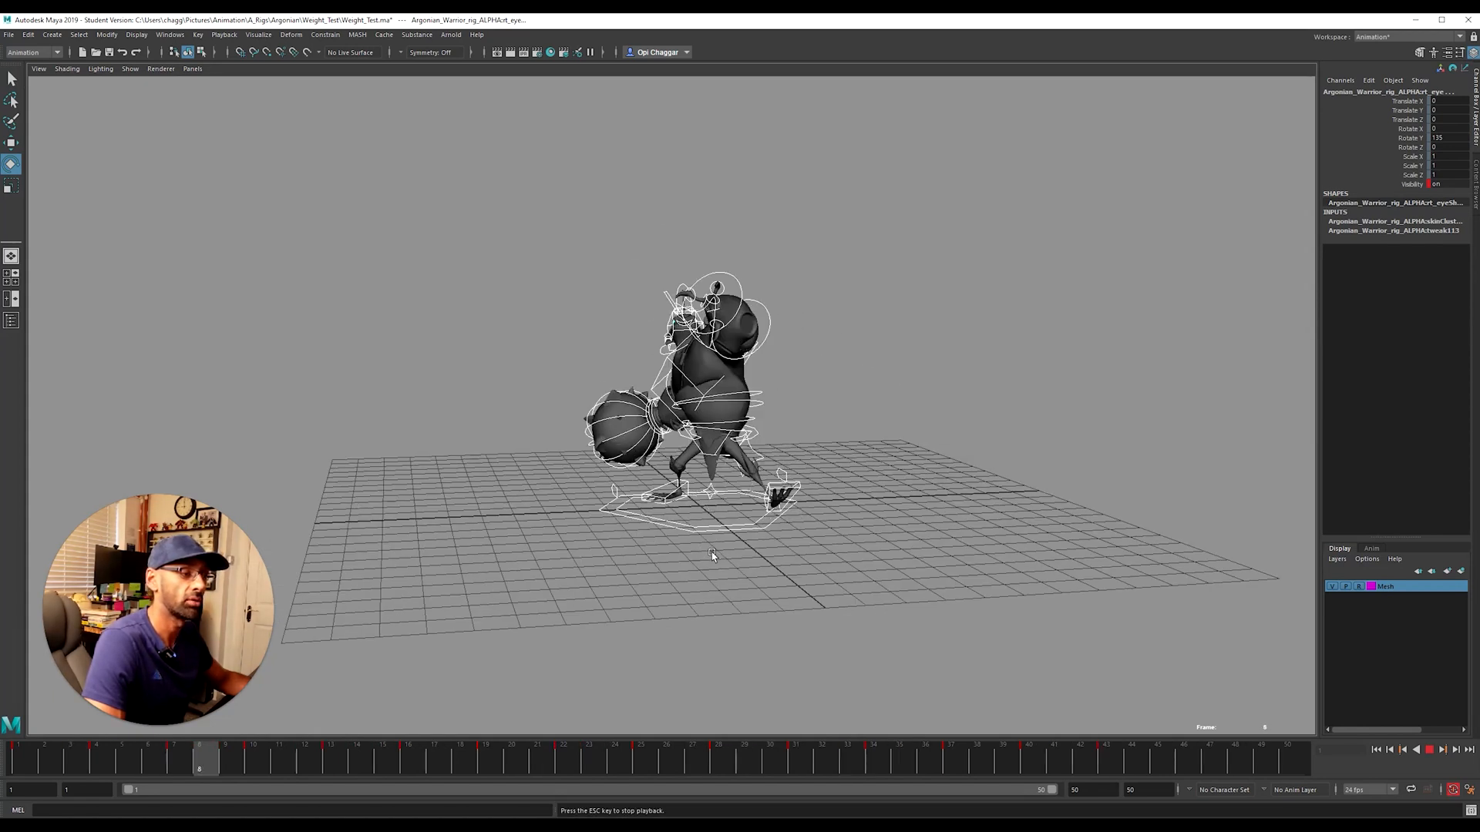
Step: Return to frame 1, select the COG control and create an editable motion trail for it
click(733, 760)
key(alt+shift+v)
click(816, 525)
alt+right_drag(663, 493, 732, 478)
alt+drag(733, 477, 720, 472)
click(709, 442)
scroll(752, 482, down, 2)
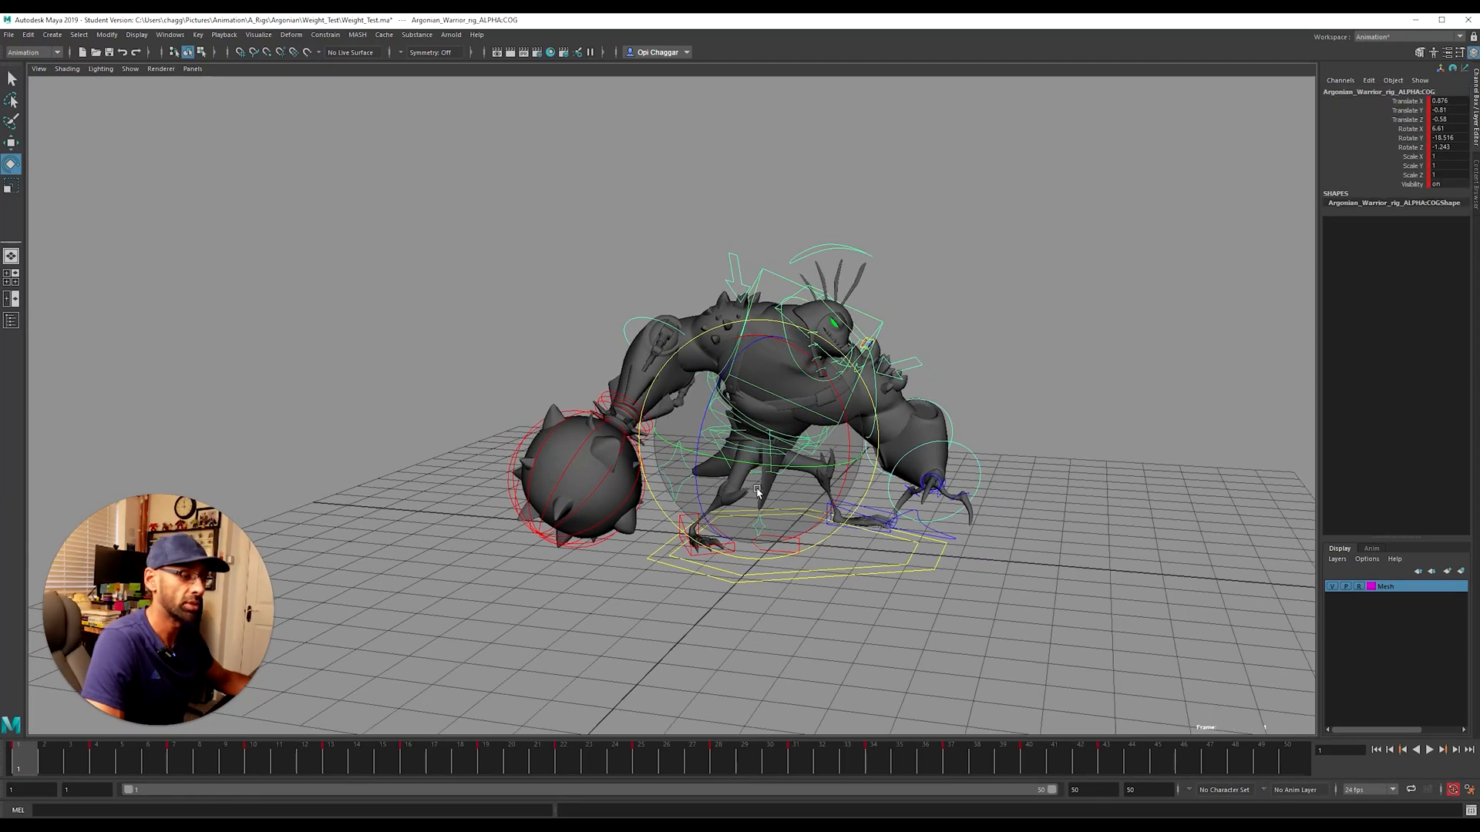
key(w)
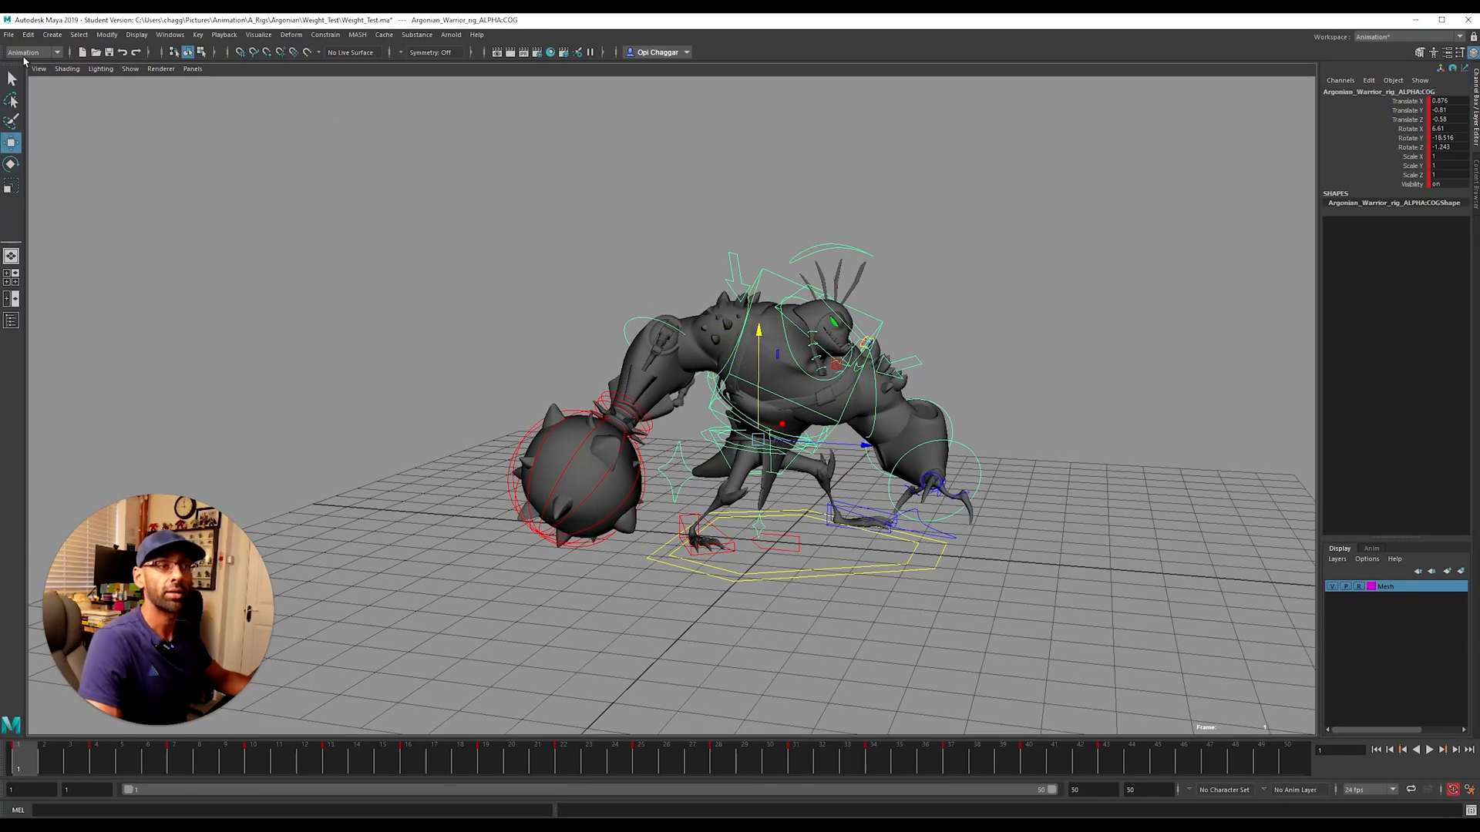
click(258, 34)
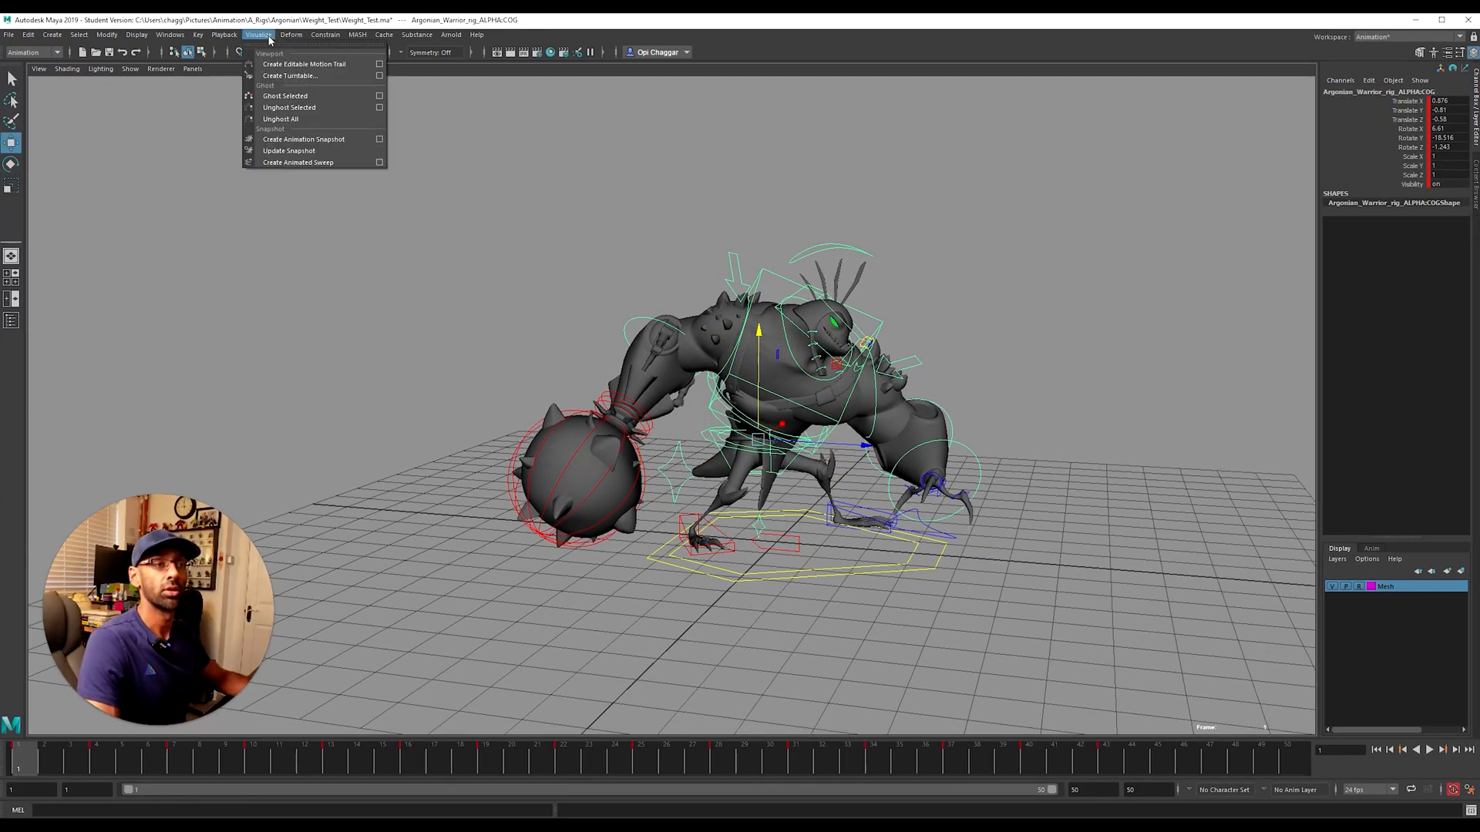
click(291, 70)
scroll(879, 440, down, 2)
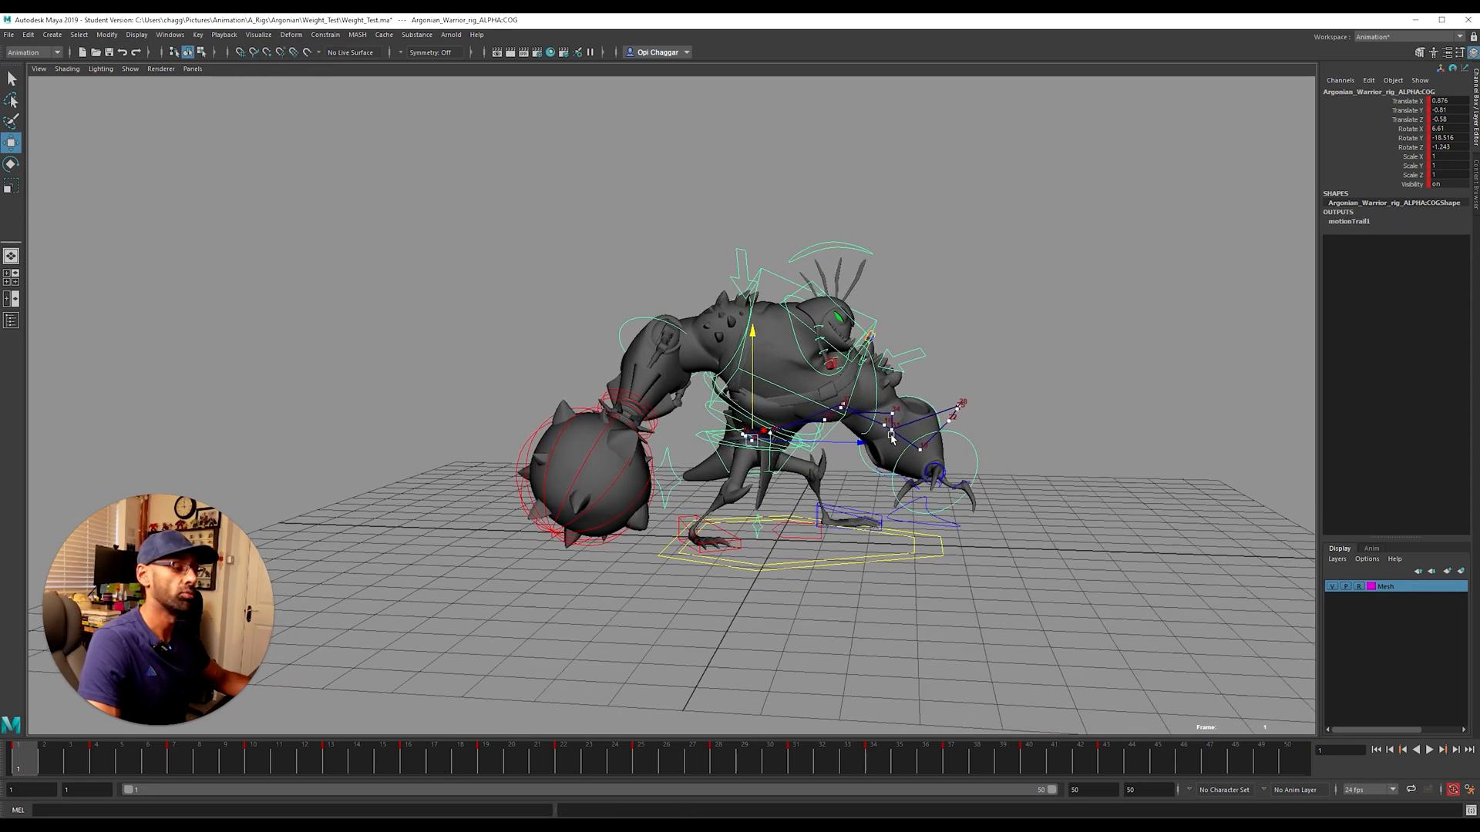
Step: Switch to the orthographic side view, frame the character and turn on the display of motion trails
scroll(875, 442, up, 5)
key(space)
alt+middle_drag(1009, 507, 777, 461)
key(space)
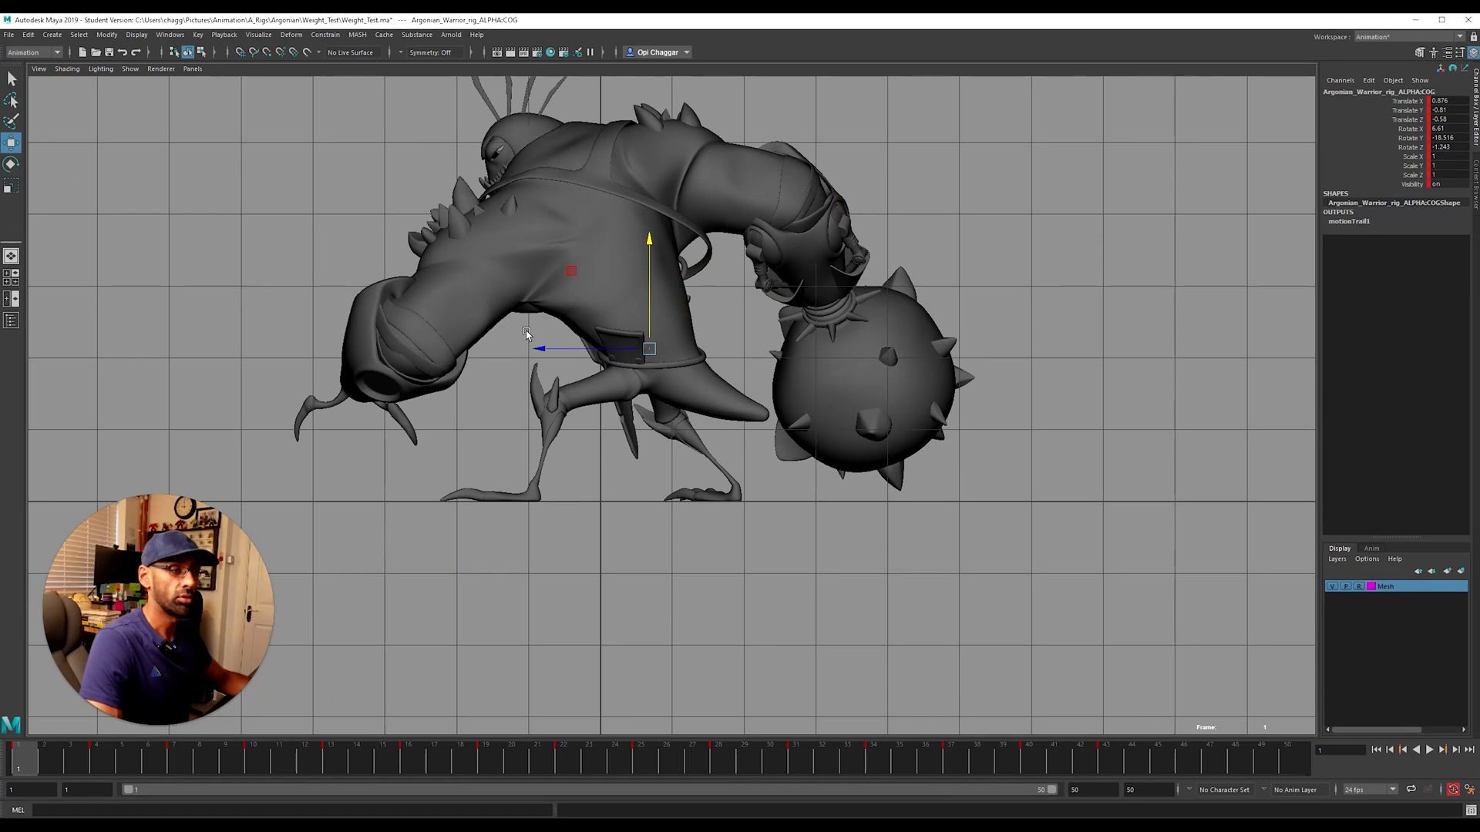
alt+middle_drag(333, 227, 503, 357)
click(130, 69)
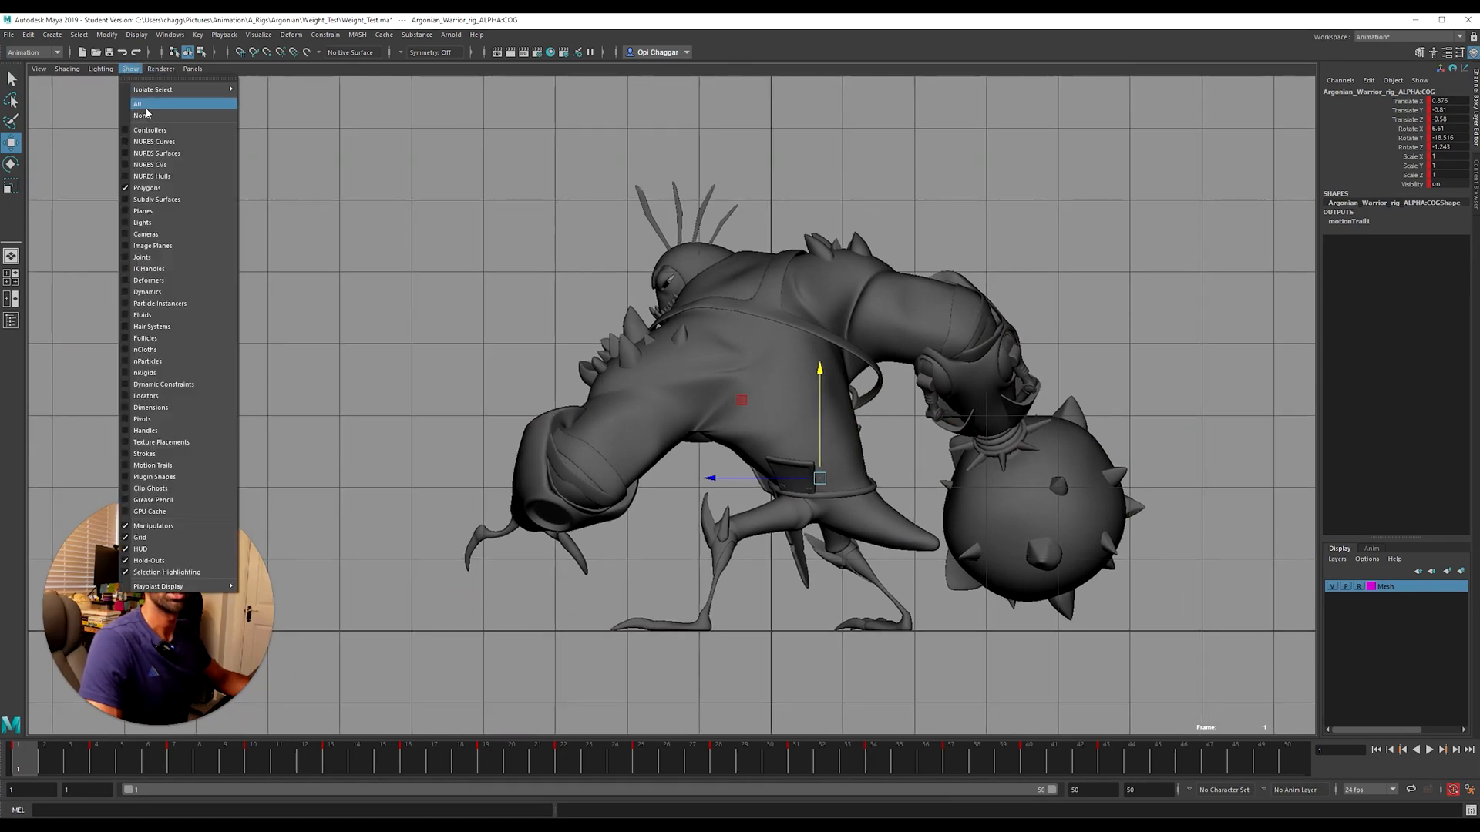
click(170, 467)
alt+middle_drag(559, 508, 707, 501)
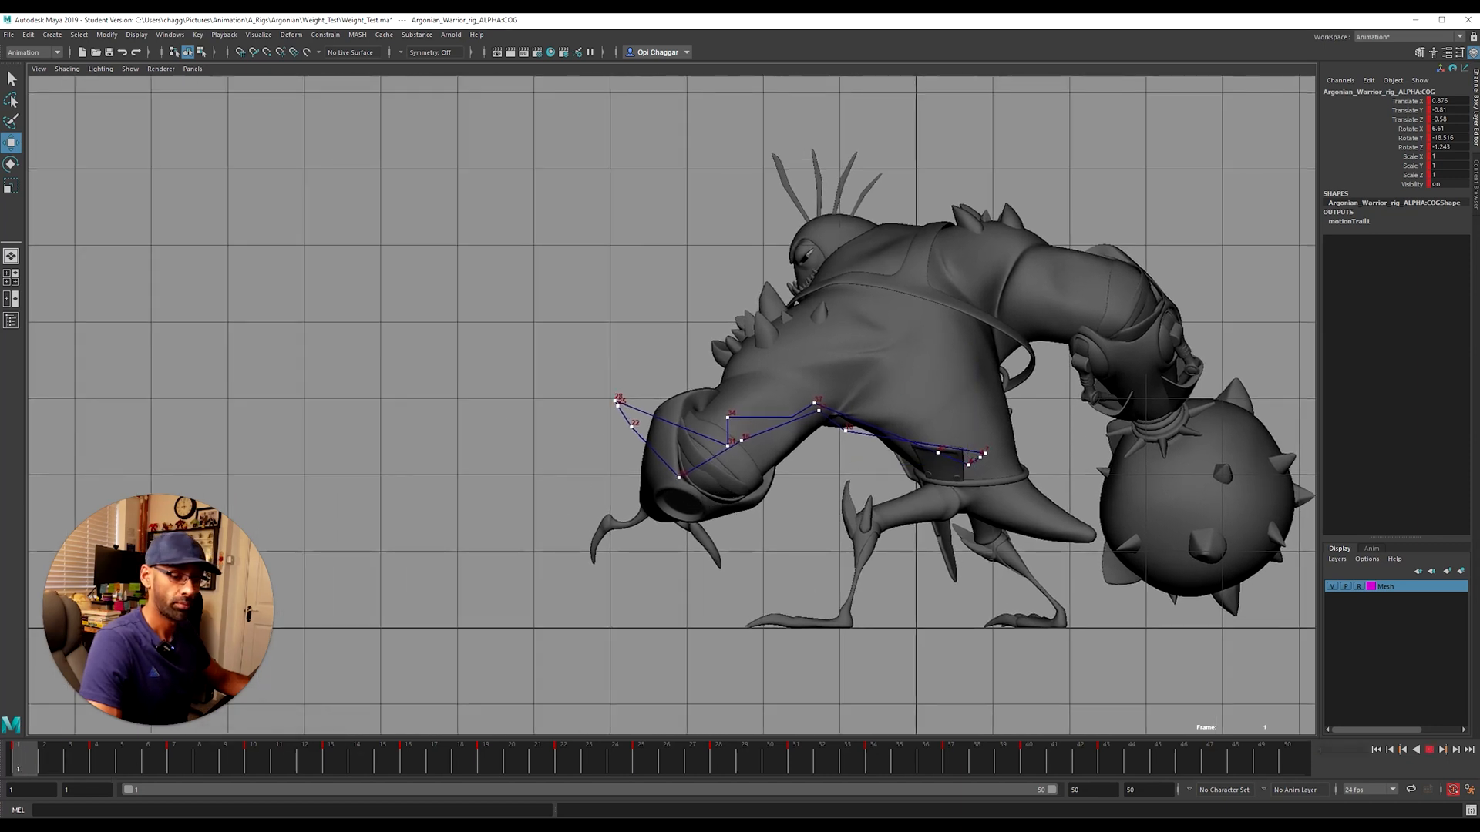
Step: Step through the frames from 1 to 9 in the side view, examining the body against the COG's motion trail
key(alt+period)
key(alt+period)
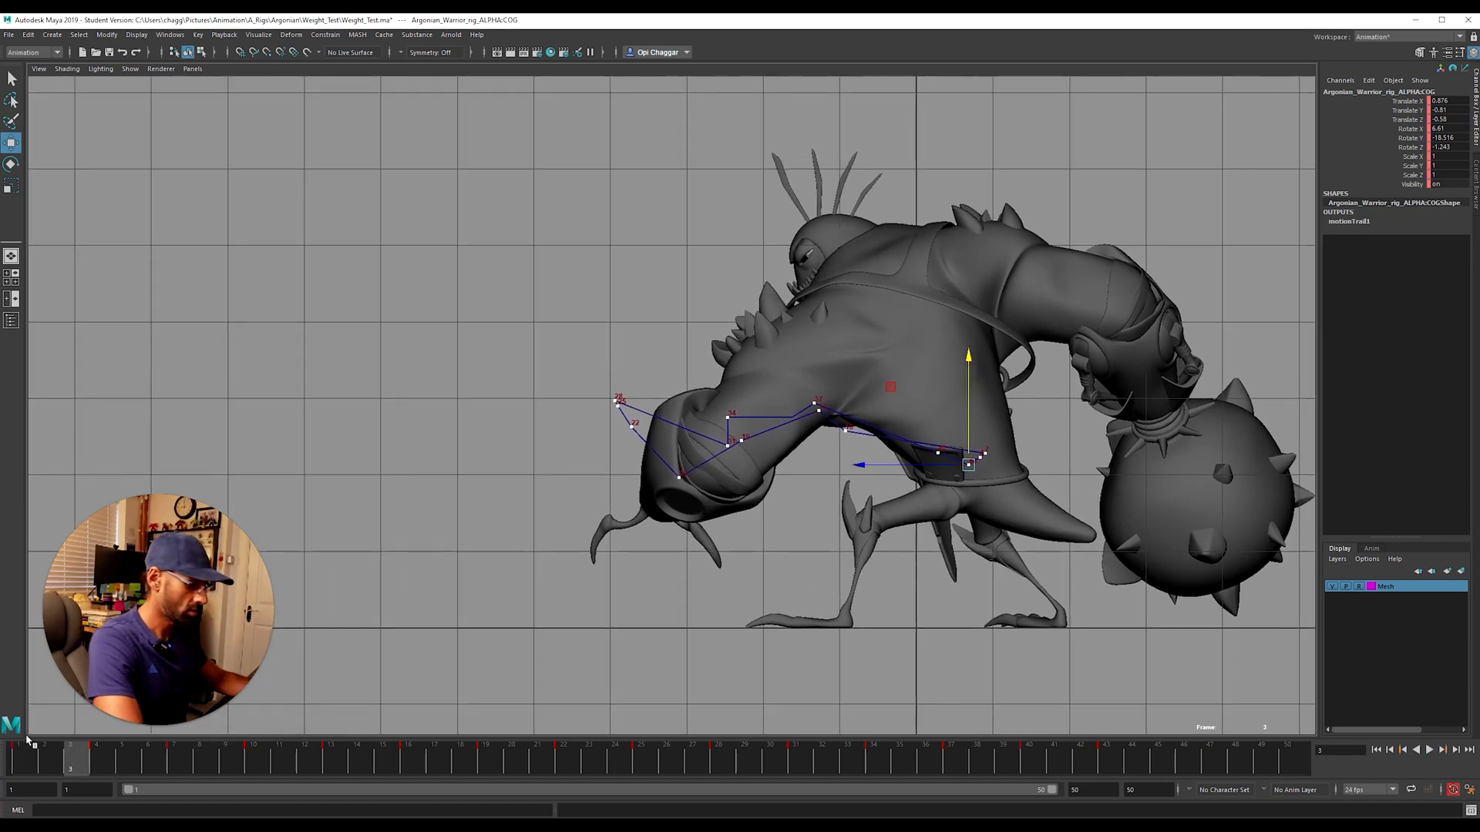
key(alt+period)
key(alt+period)
key(alt+period)
key(alt+period)
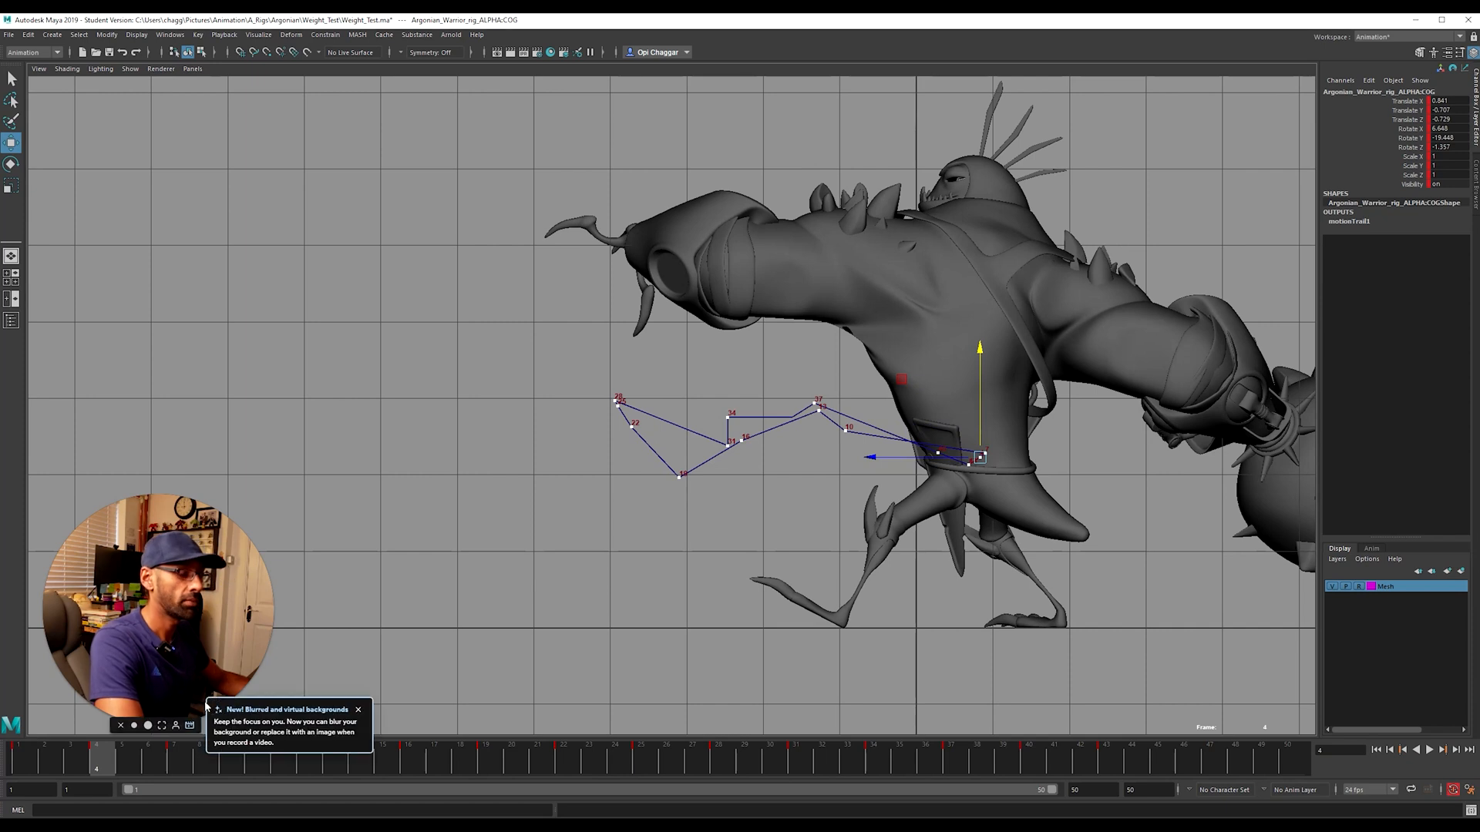
key(alt+period)
key(alt+period)
key(alt+period)
key(alt+period)
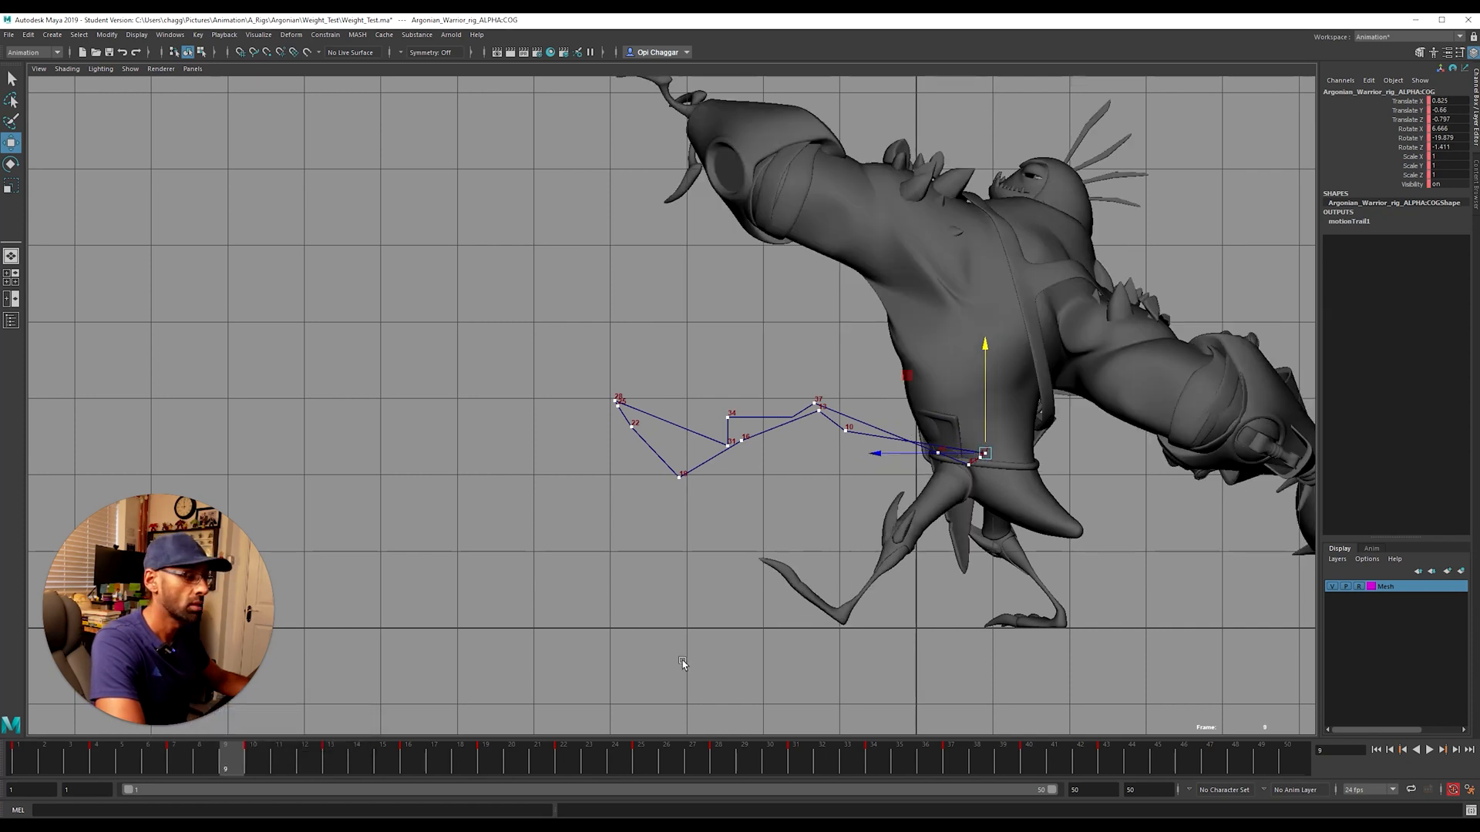
Step: Raise the COG at frame 10 to smooth its motion trail, and compare frames 9 and 10
drag(307, 772, 255, 773)
middle_drag(863, 366, 856, 342)
click(855, 346)
key(alt+comma)
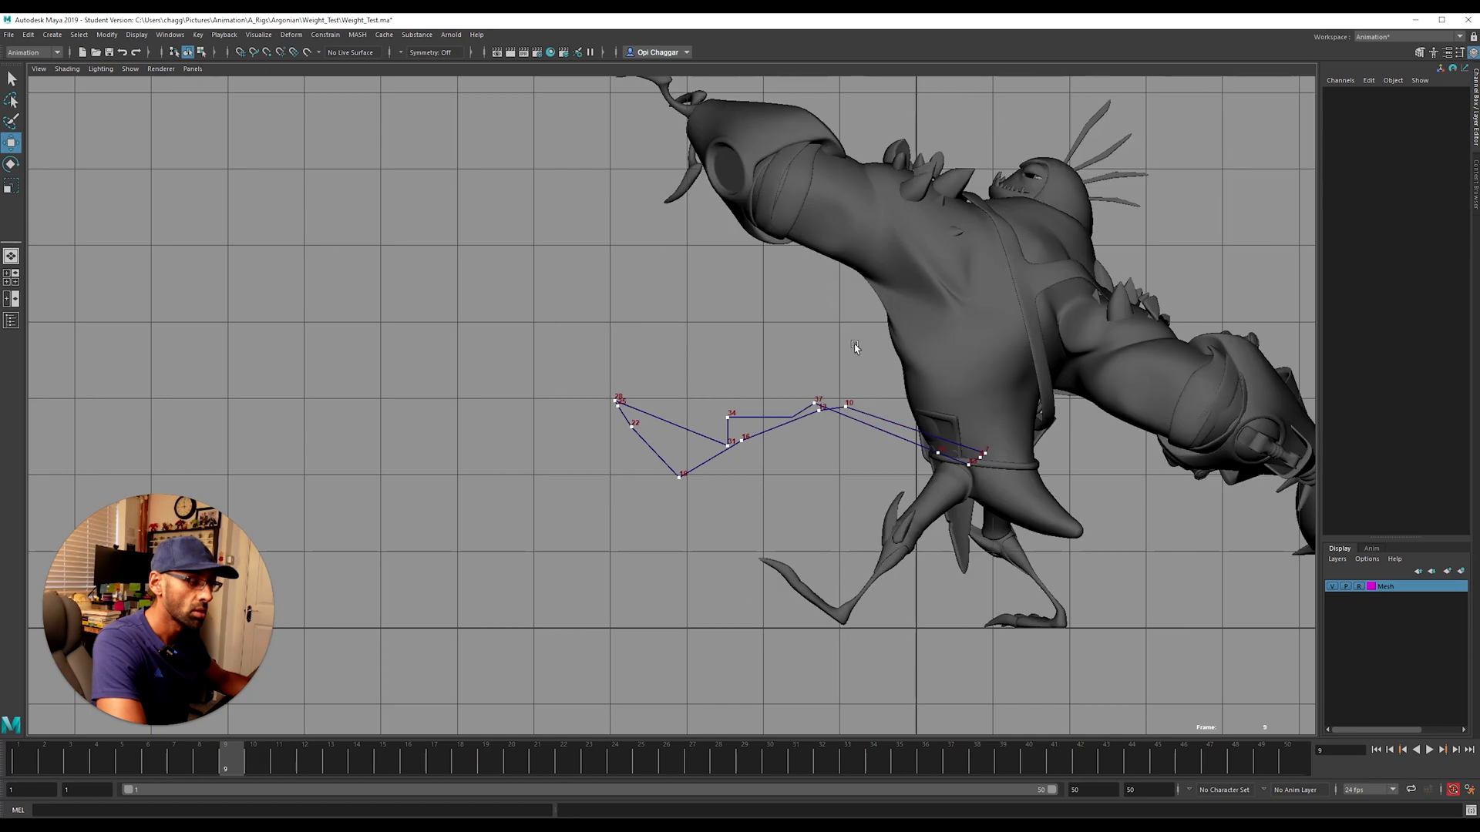
key(alt+period)
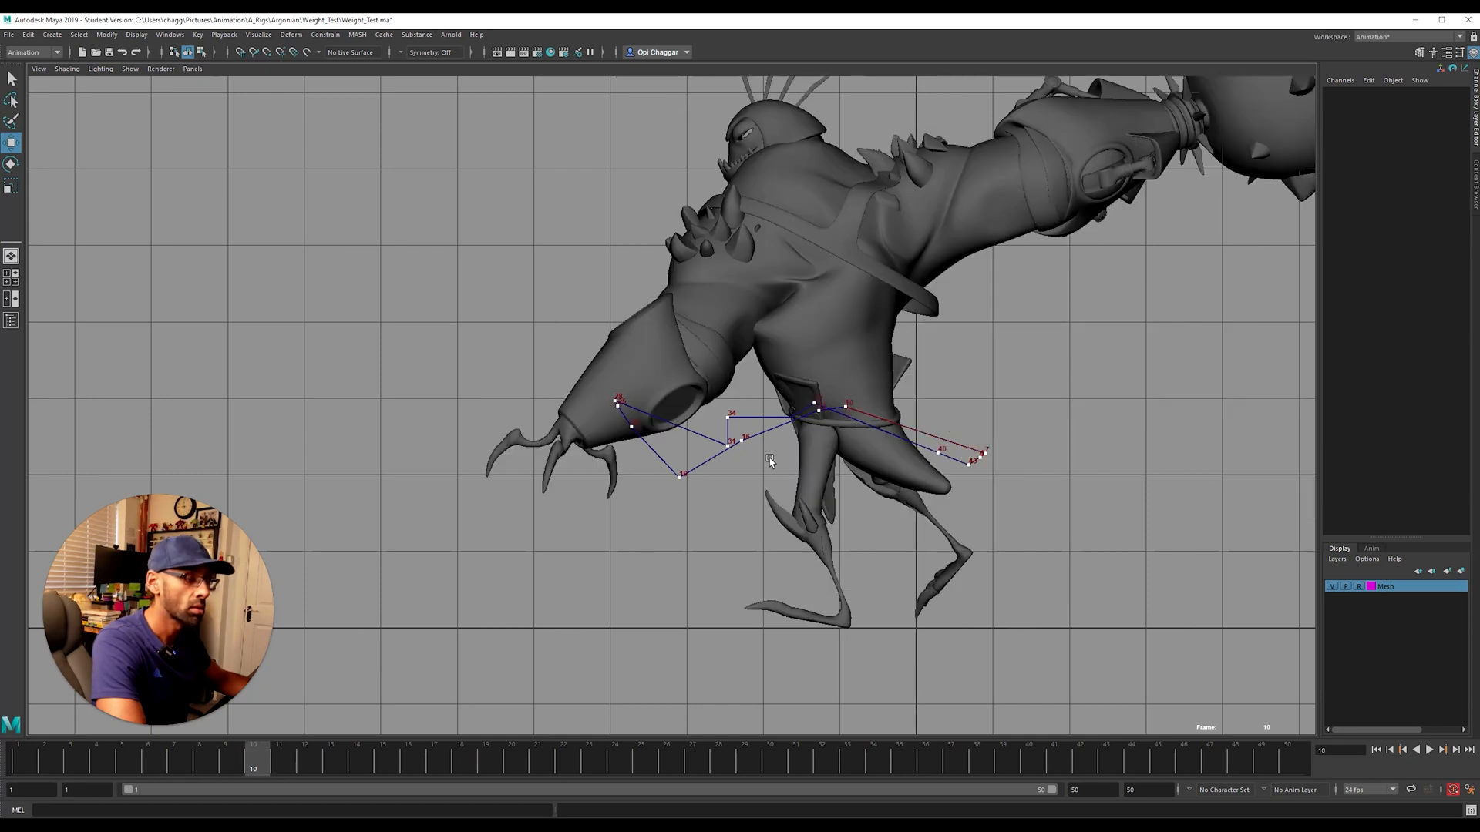
key(alt+comma)
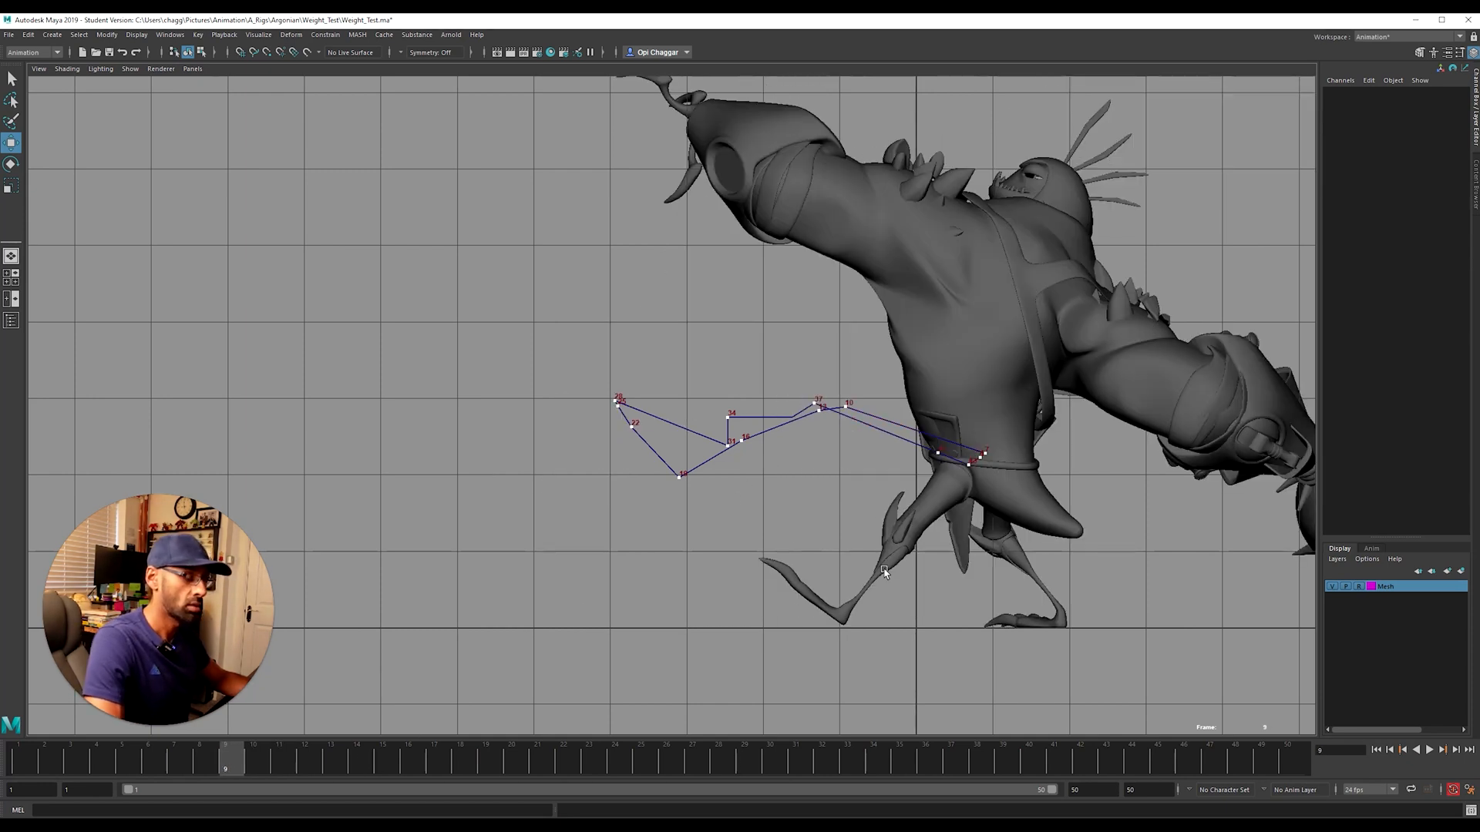
Step: Reselect the COG control, hide the rig controls again and turn the motion trail display back on
key(alt+1)
key(alt+1)
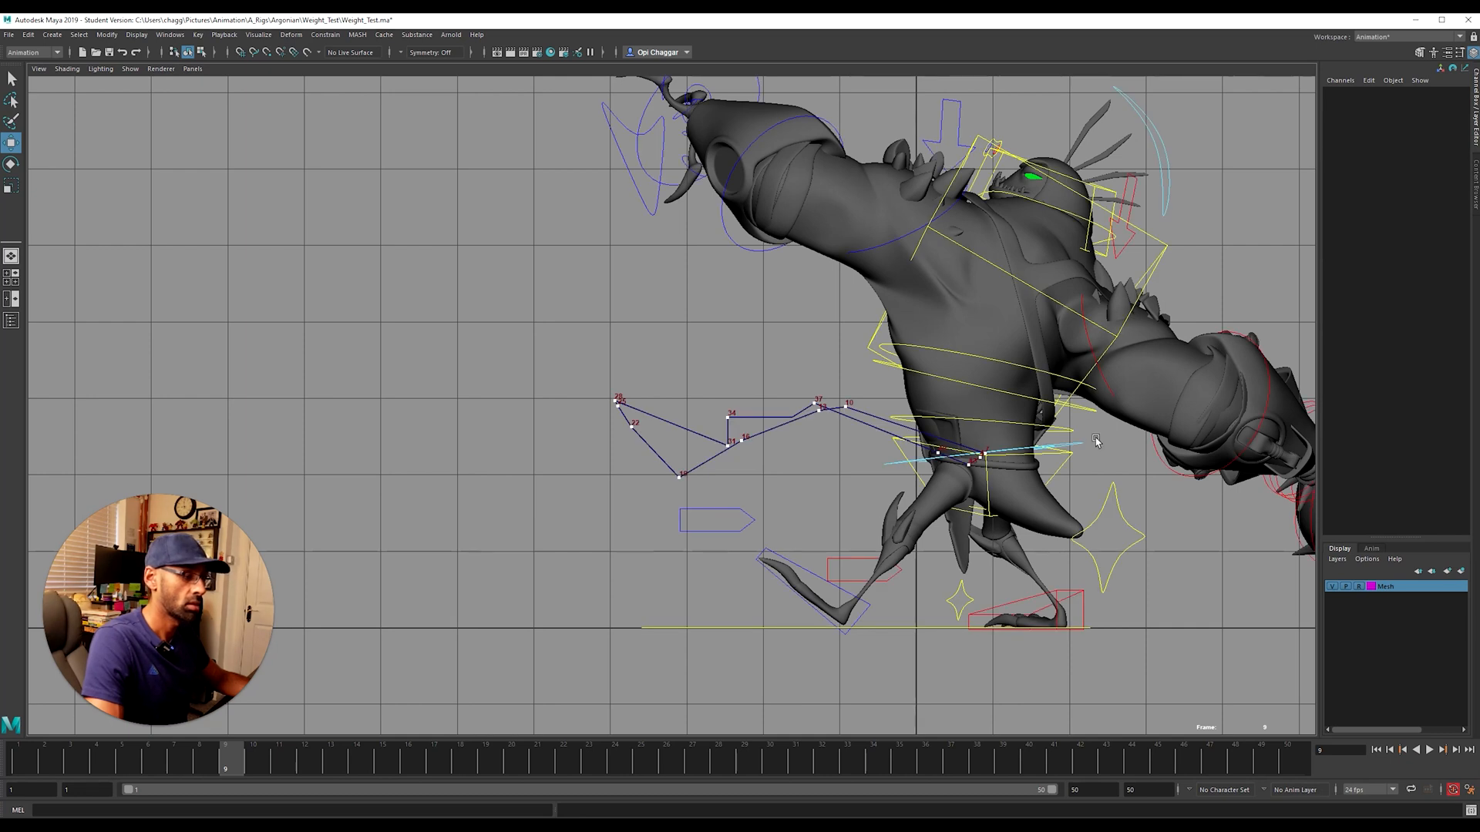
click(1071, 446)
key(alt+1)
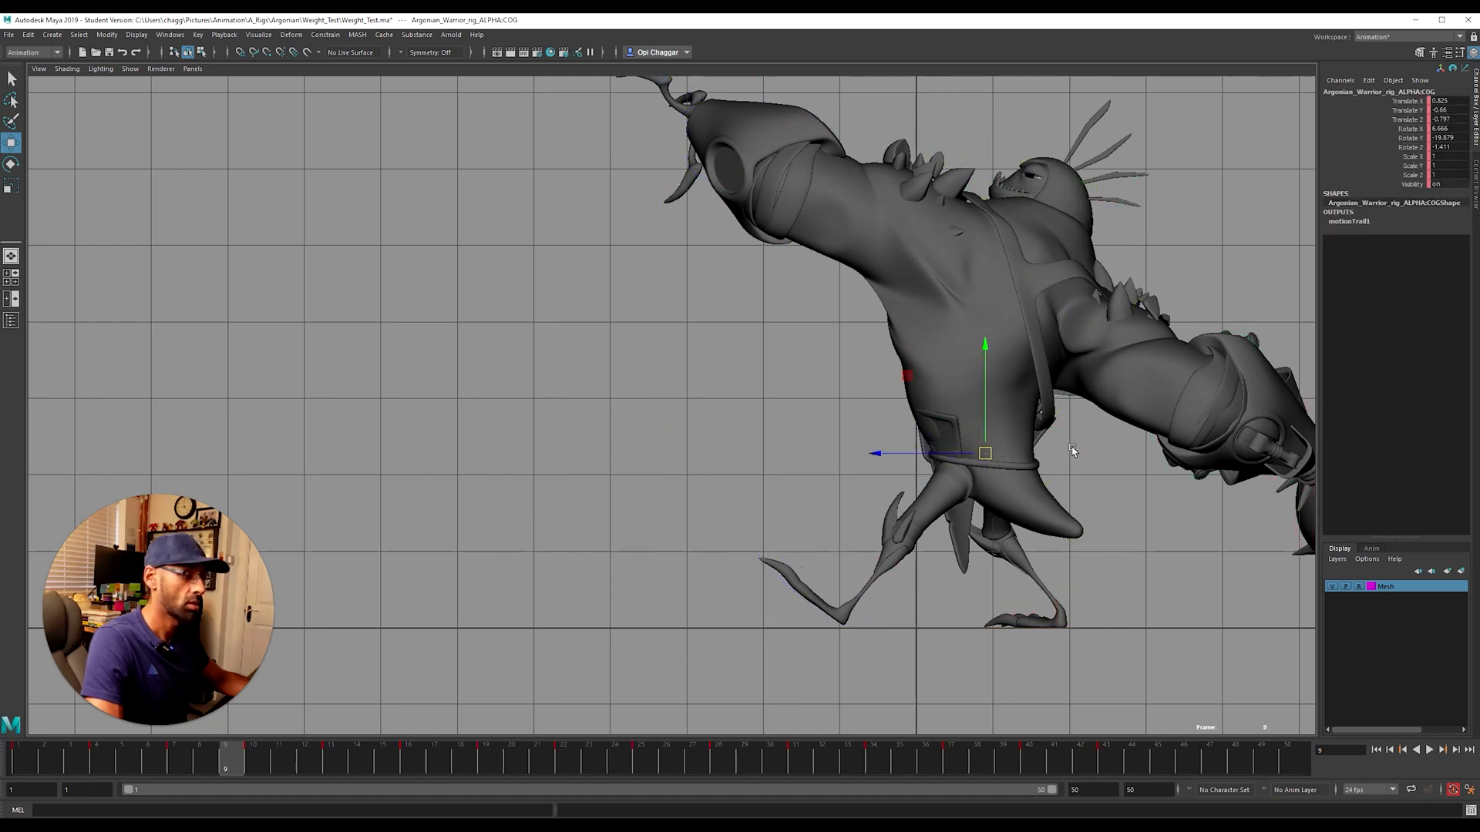
click(91, 70)
mouse_move(130, 69)
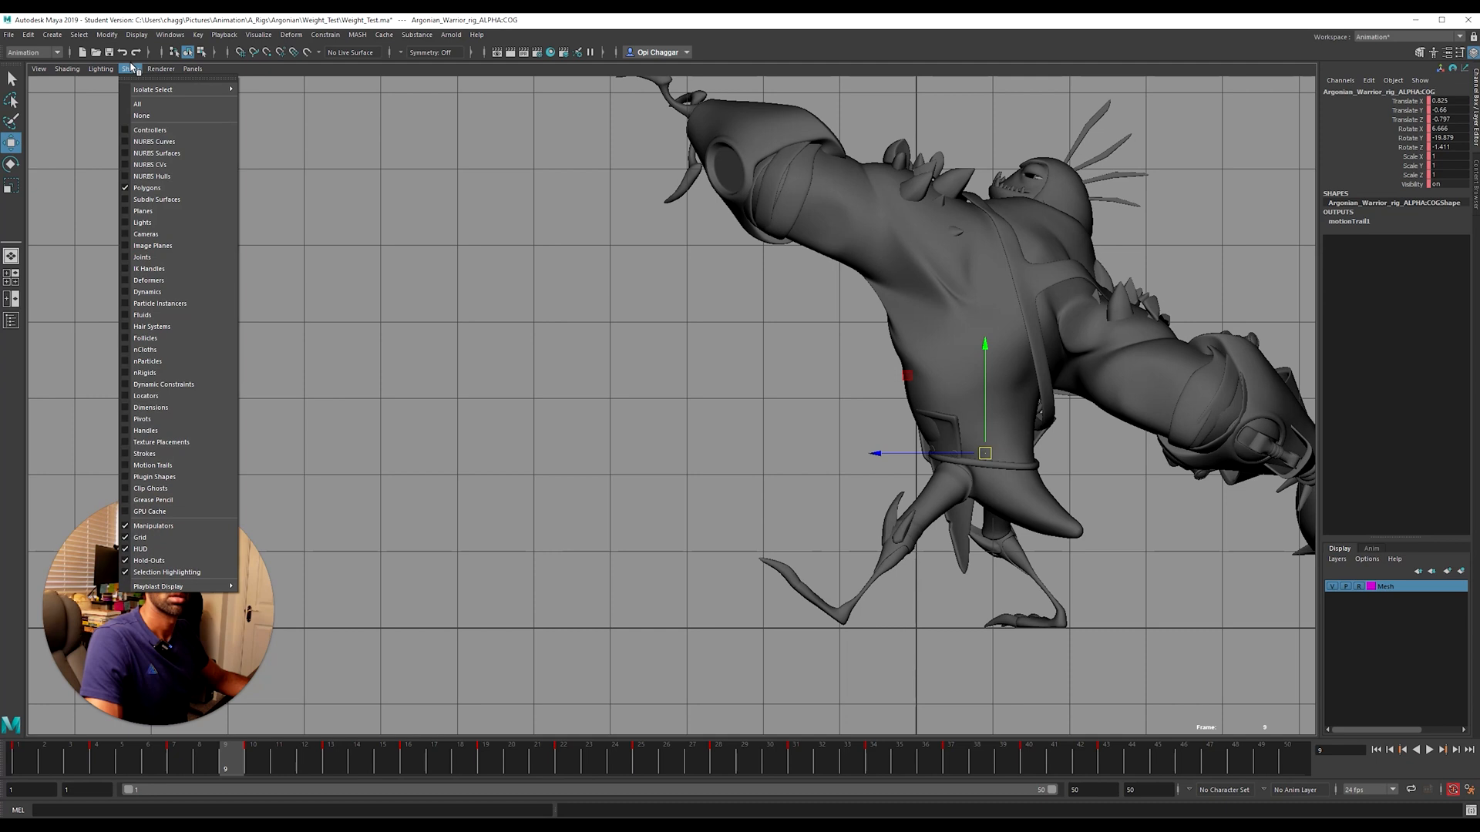
click(160, 466)
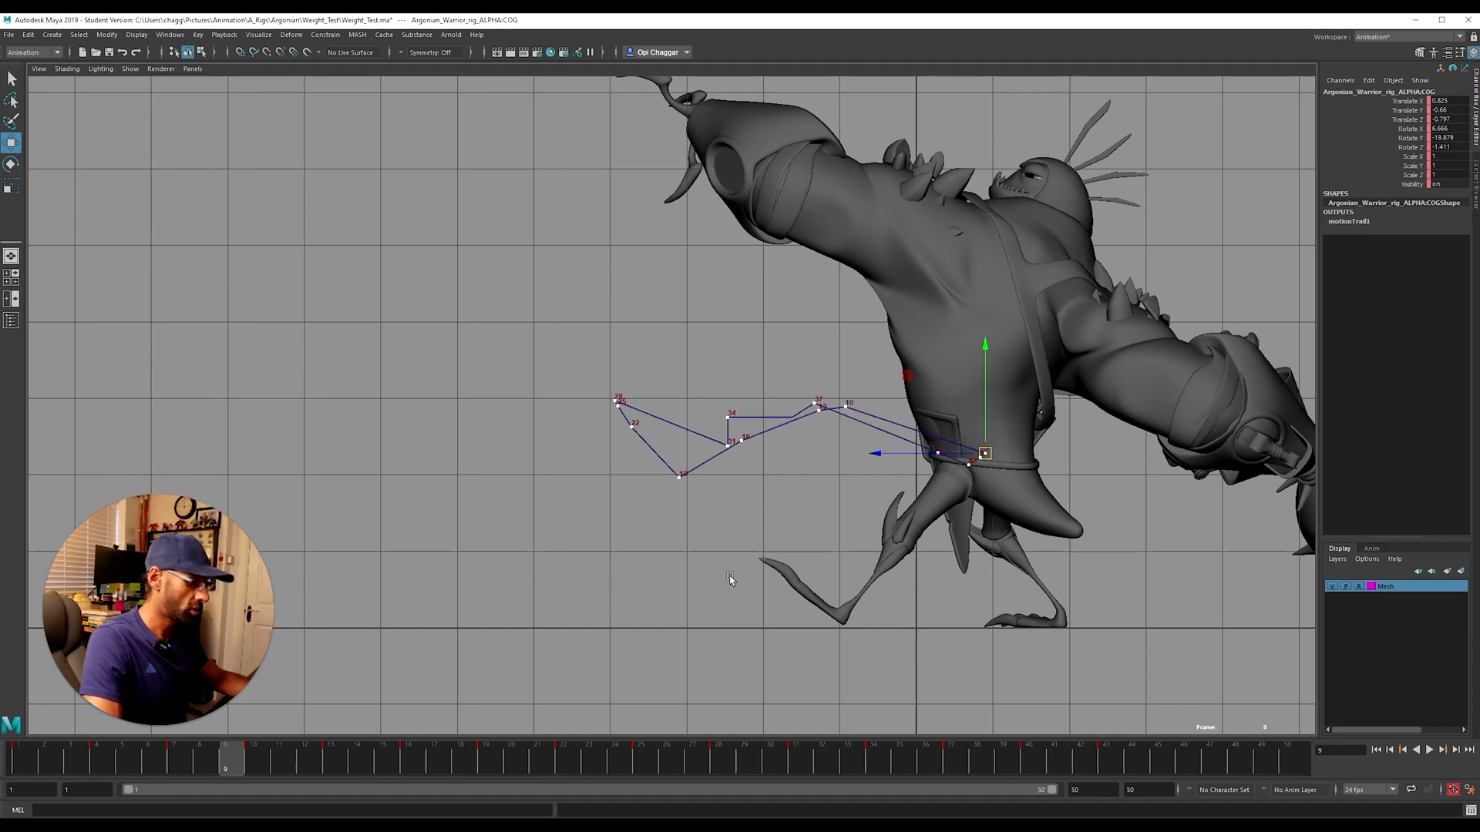
Step: Lower the COG slightly at frame 16, checking its motion trail across frames 13 to 16
drag(266, 768, 335, 769)
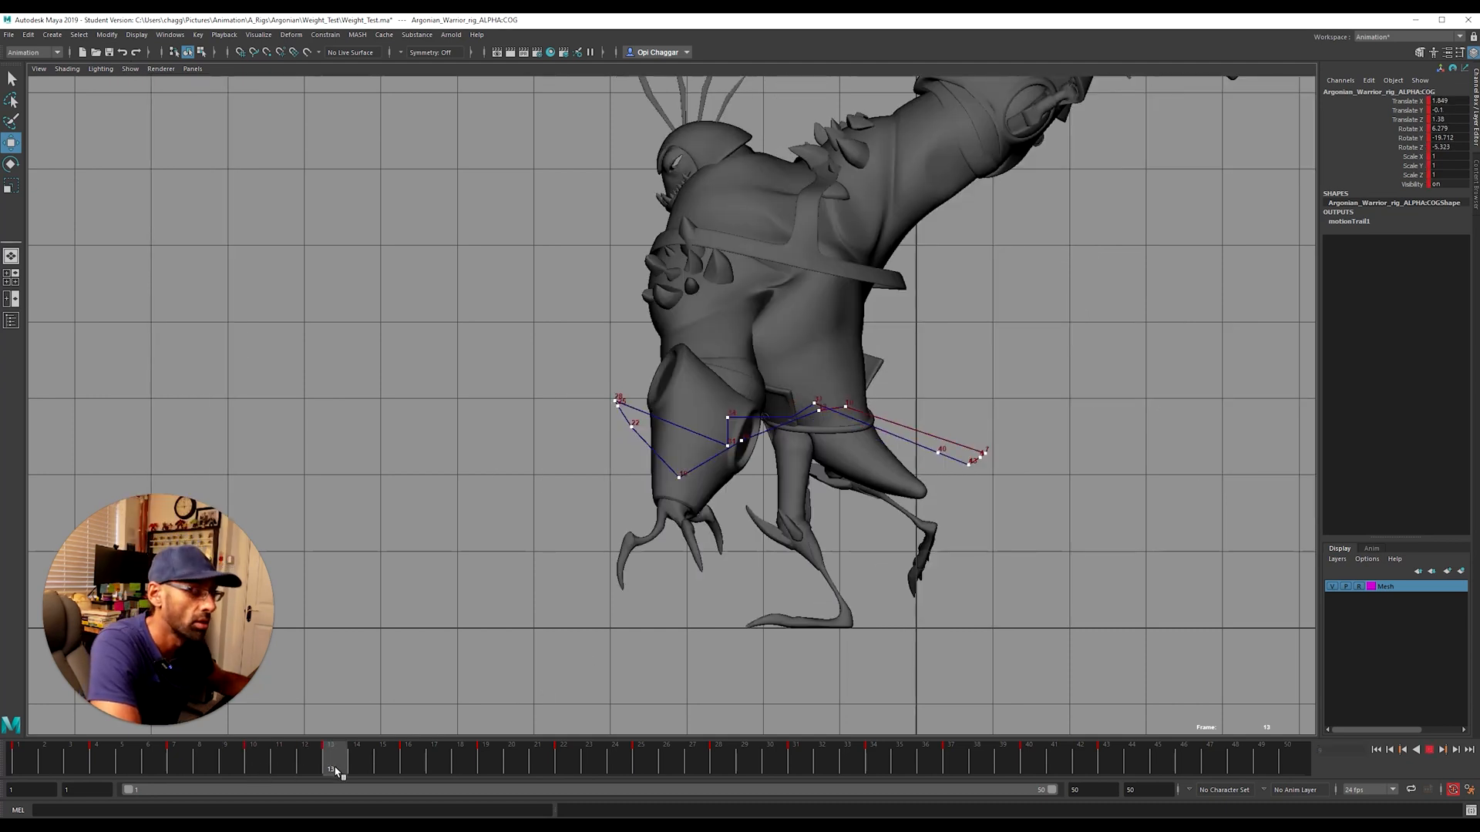
key(alt+period)
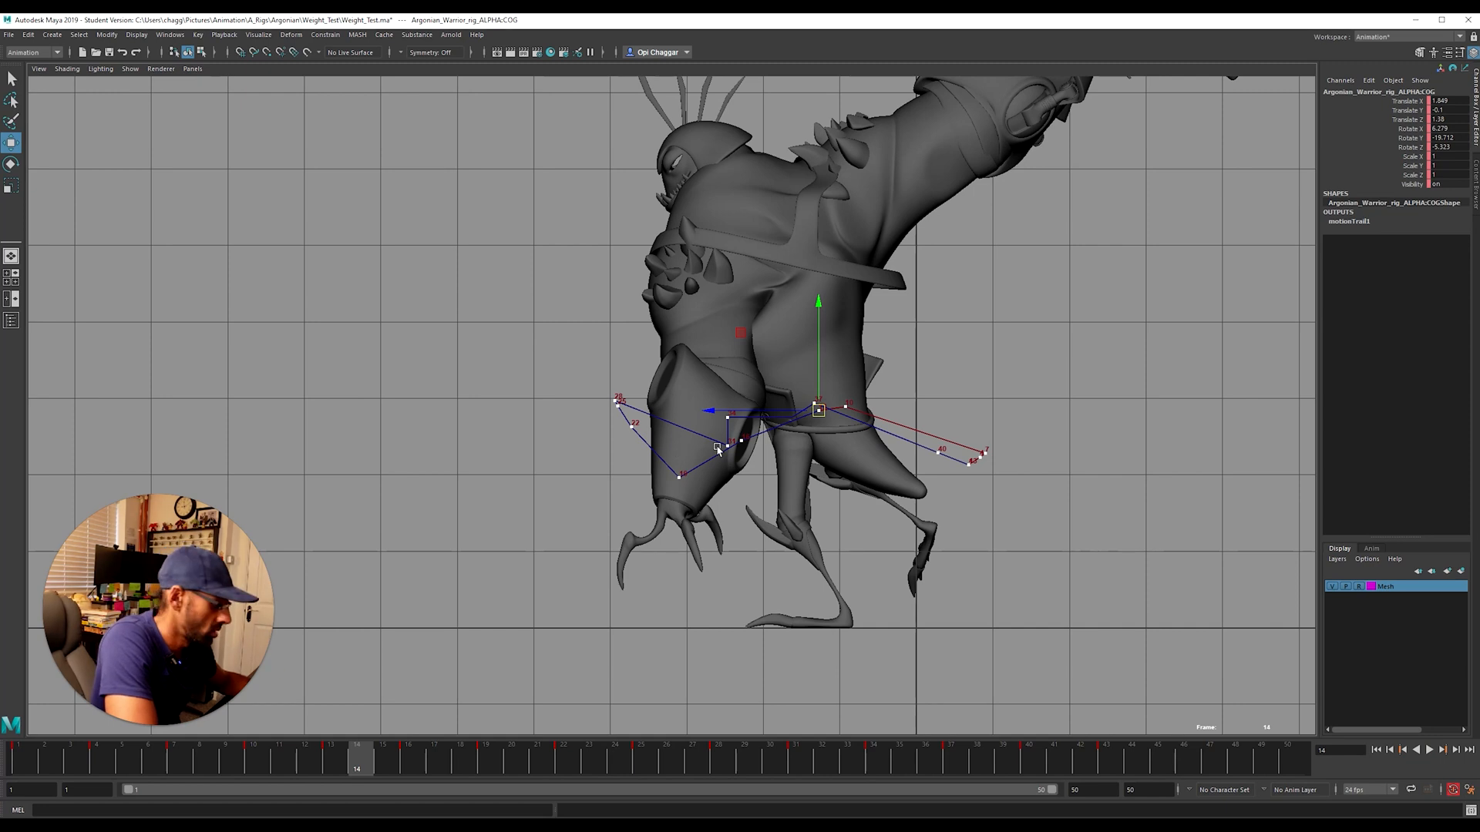
key(alt+period)
key(alt+period)
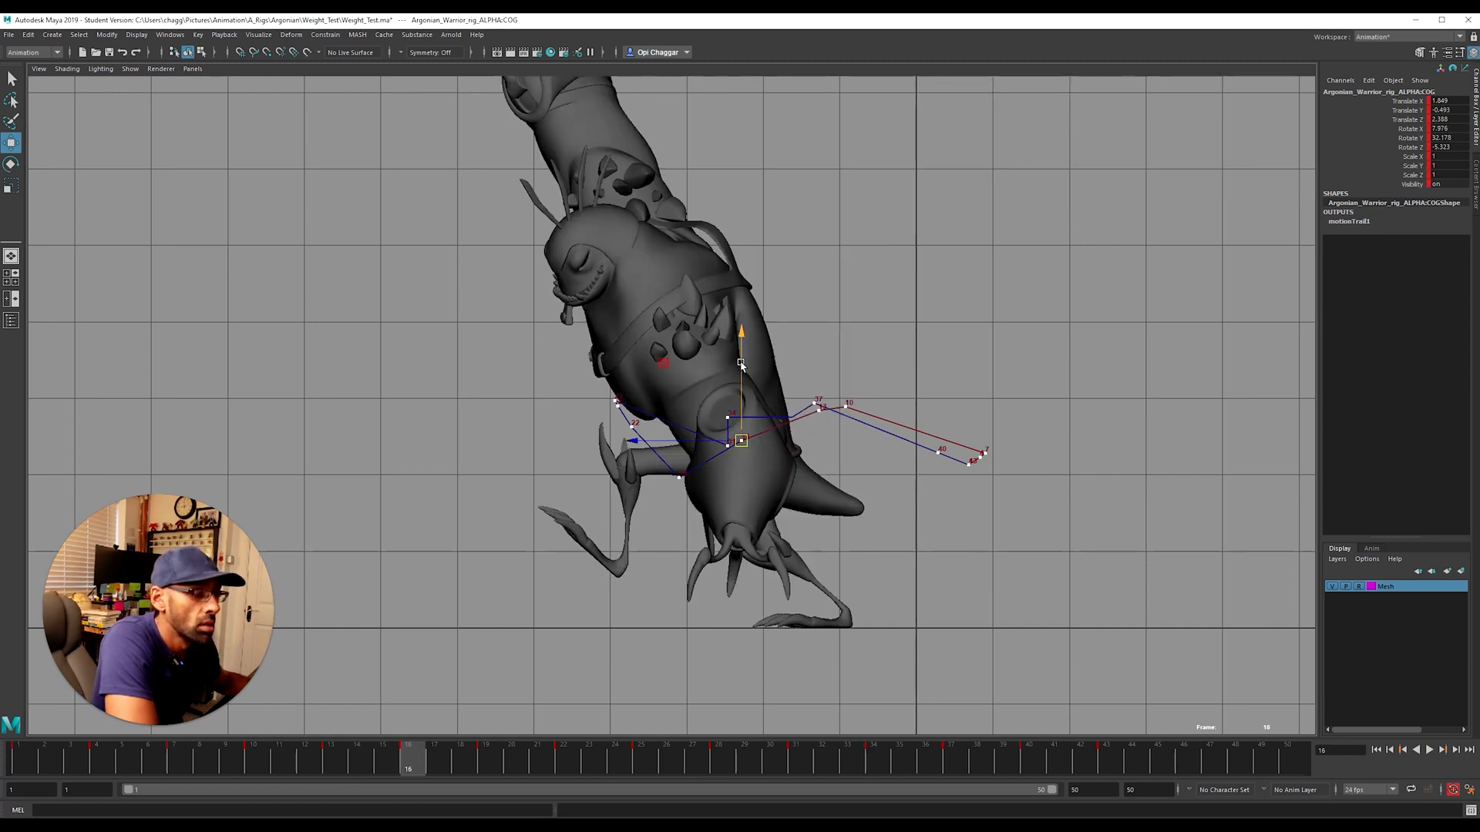
key(alt+comma)
key(alt+comma)
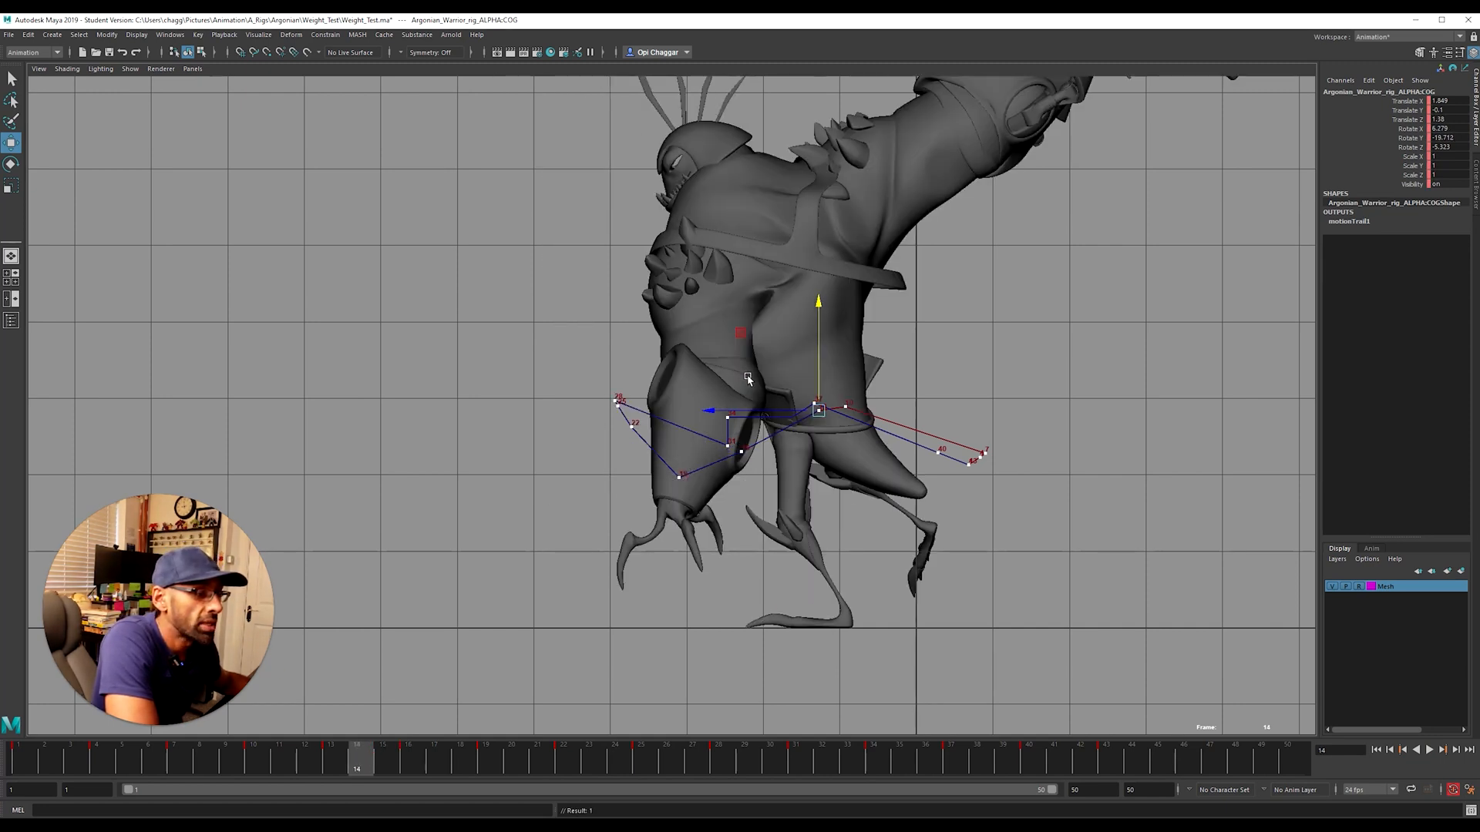
key(alt+comma)
key(alt+comma)
key(alt+period)
key(alt+period)
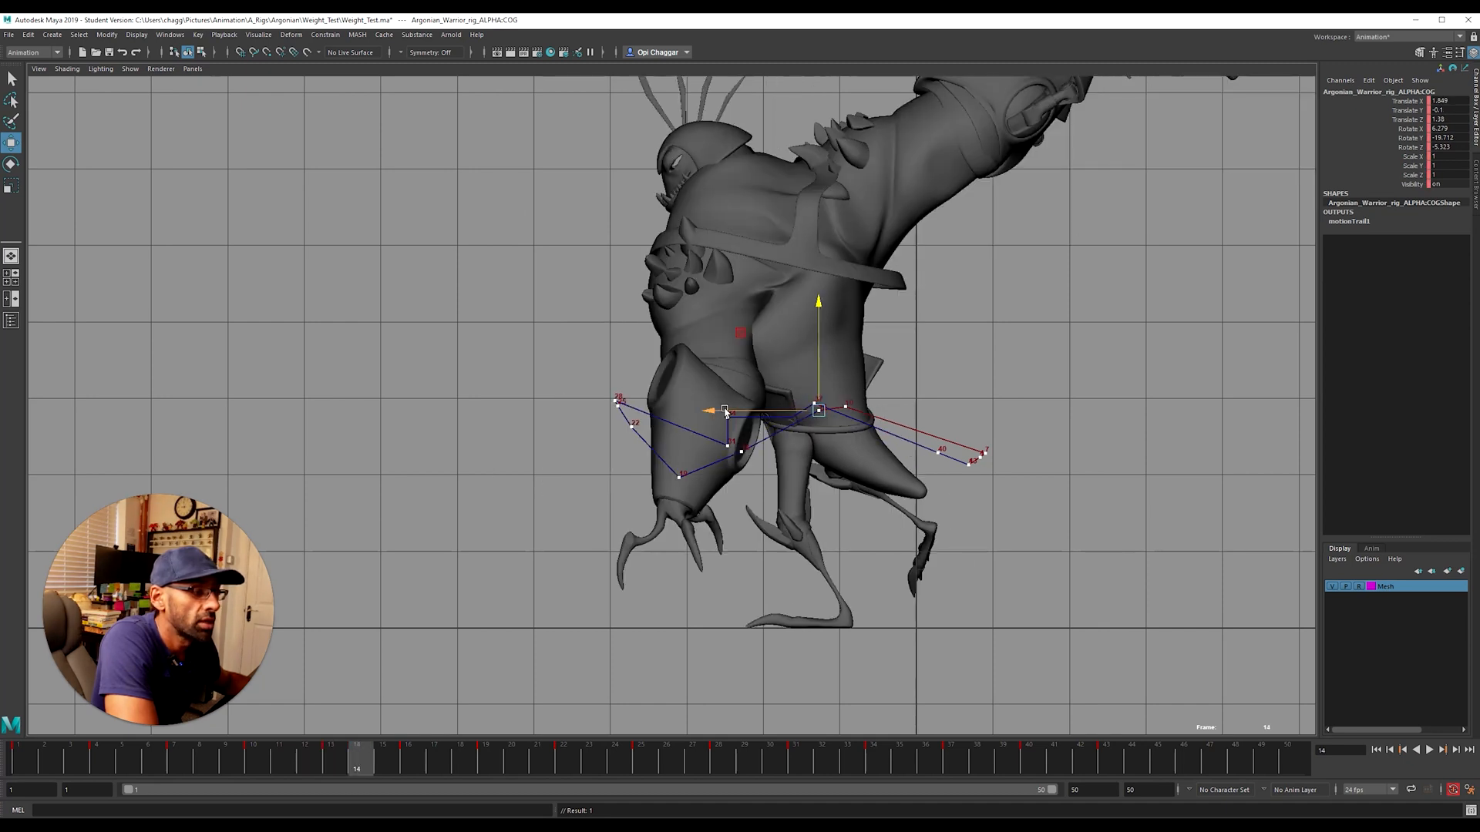
Step: At frame 13, move the COG forward to about Translate Z 1.69 and down to about Translate Y -0.334
key(alt+comma)
drag(715, 413, 692, 413)
drag(794, 353, 797, 369)
Step: Lower the COG further at frame 16, to about Translate Y -0.75
key(alt+comma)
key(alt+period)
key(alt+period)
key(alt+period)
key(alt+period)
drag(742, 344, 798, 314)
Step: Step back and forth through the frames around 13 to 16, examining the COG's arc along the motion trail
key(alt+comma)
key(alt+comma)
key(alt+period)
key(alt+period)
key(alt+period)
key(alt+comma)
key(alt+comma)
key(alt+comma)
key(alt+comma)
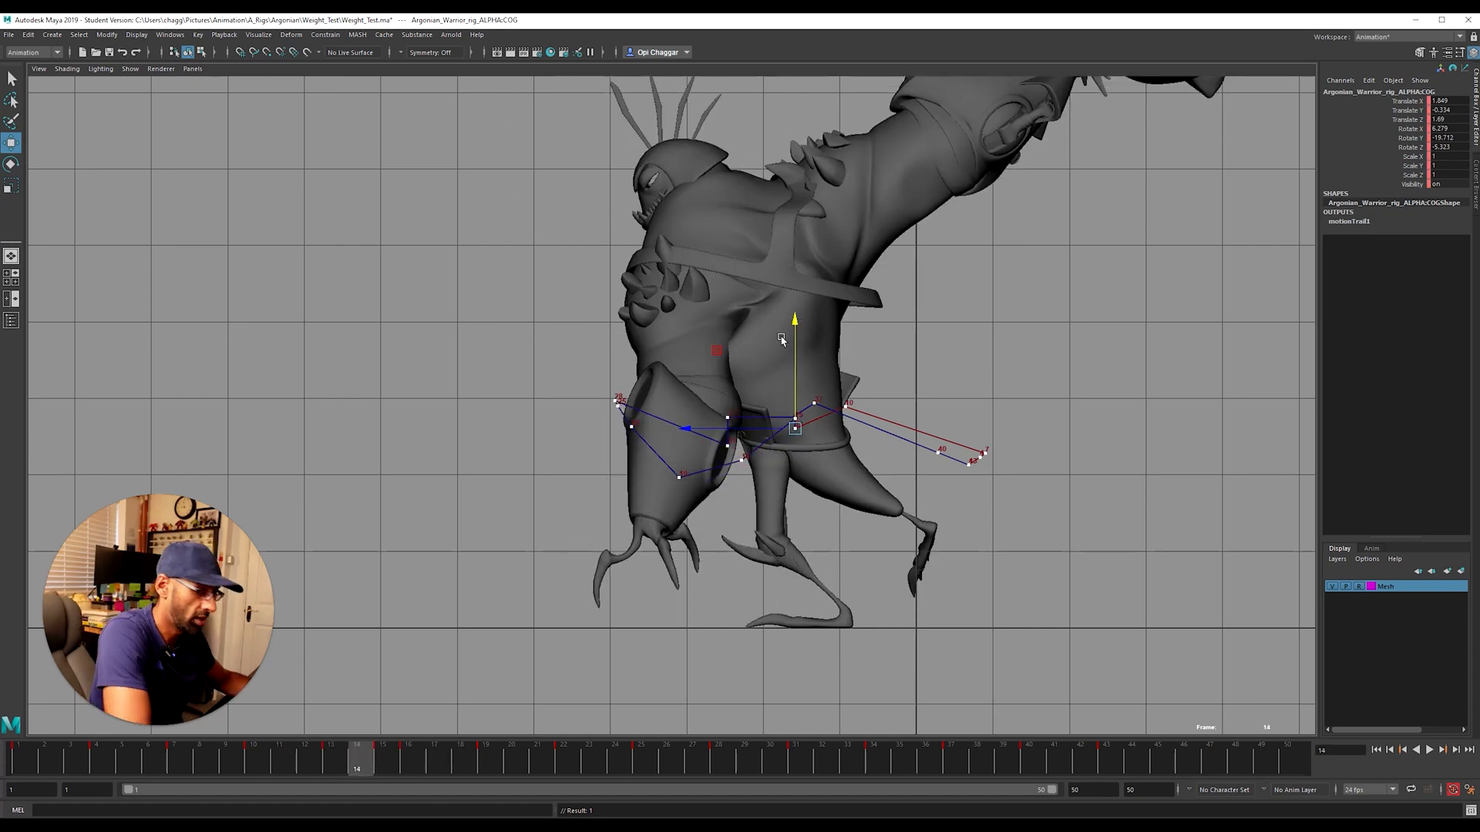
Step: Delete the COG's key at frame 15
click(388, 763)
right_click(393, 763)
click(451, 601)
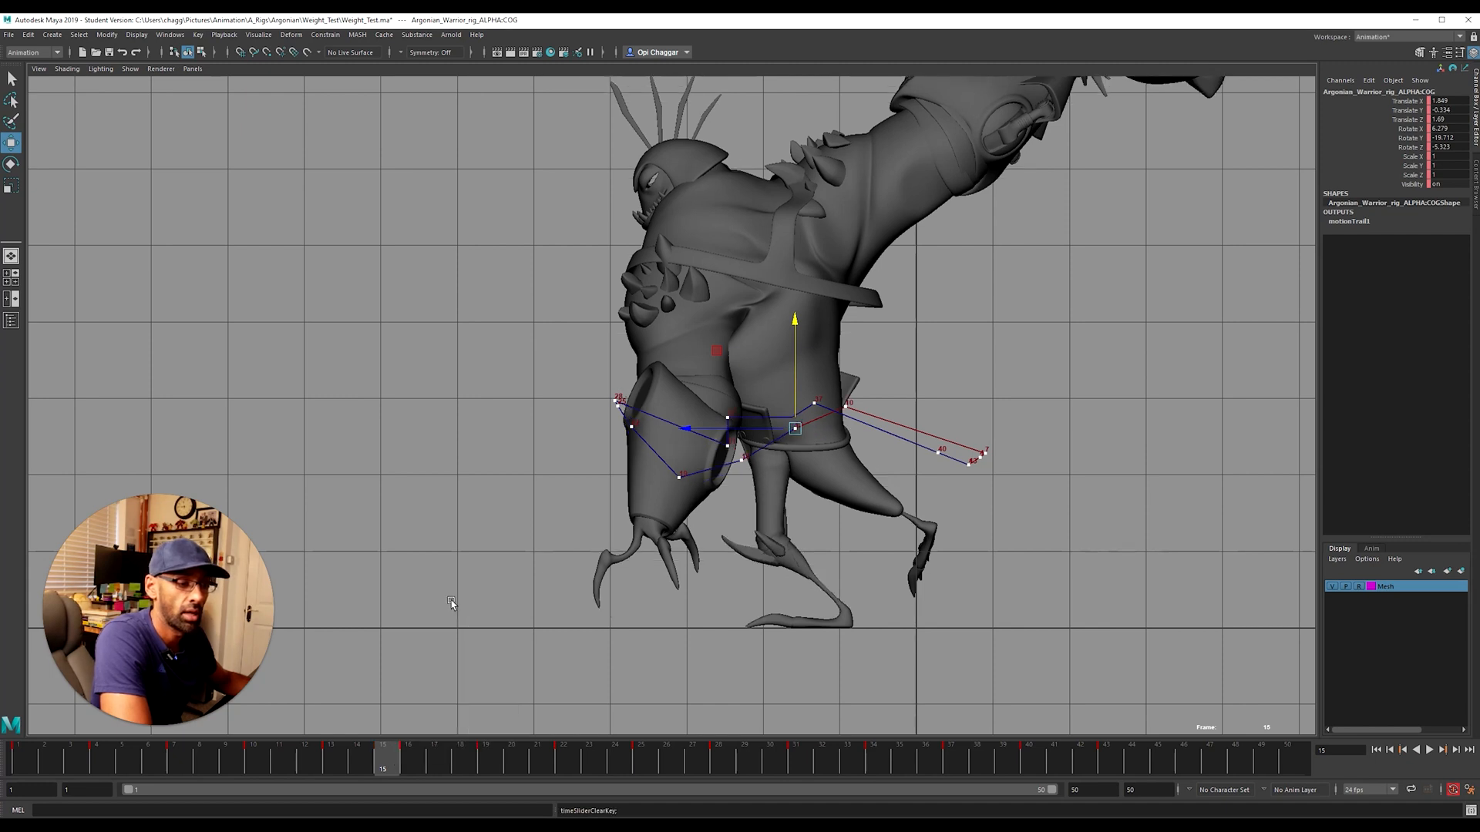
Step: Check the pose at frame 16, and raise the COG at frame 13 to about Translate Y -0.236
key(alt+period)
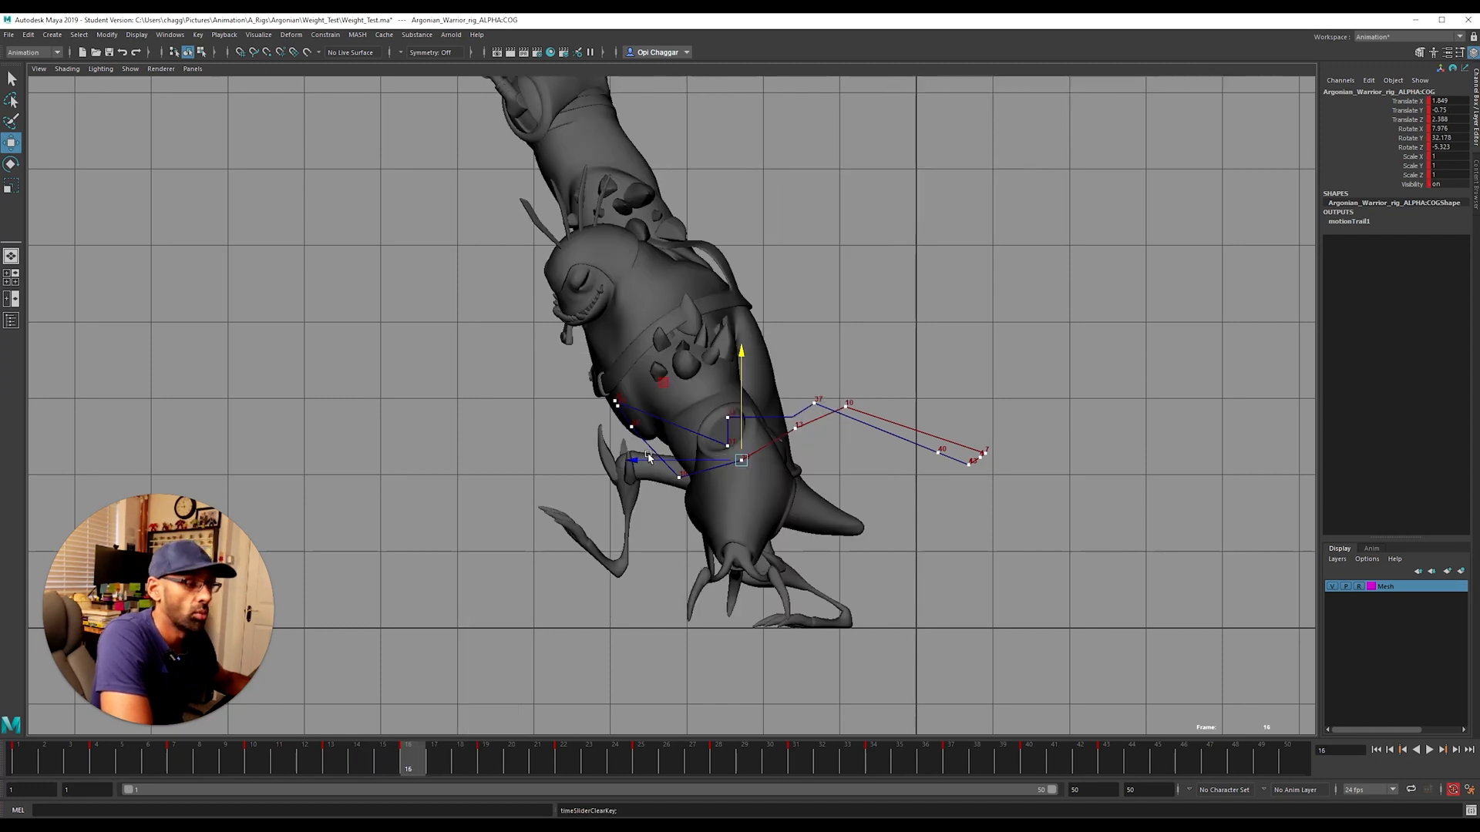
key(alt+comma)
key(alt+comma)
key(alt+comma)
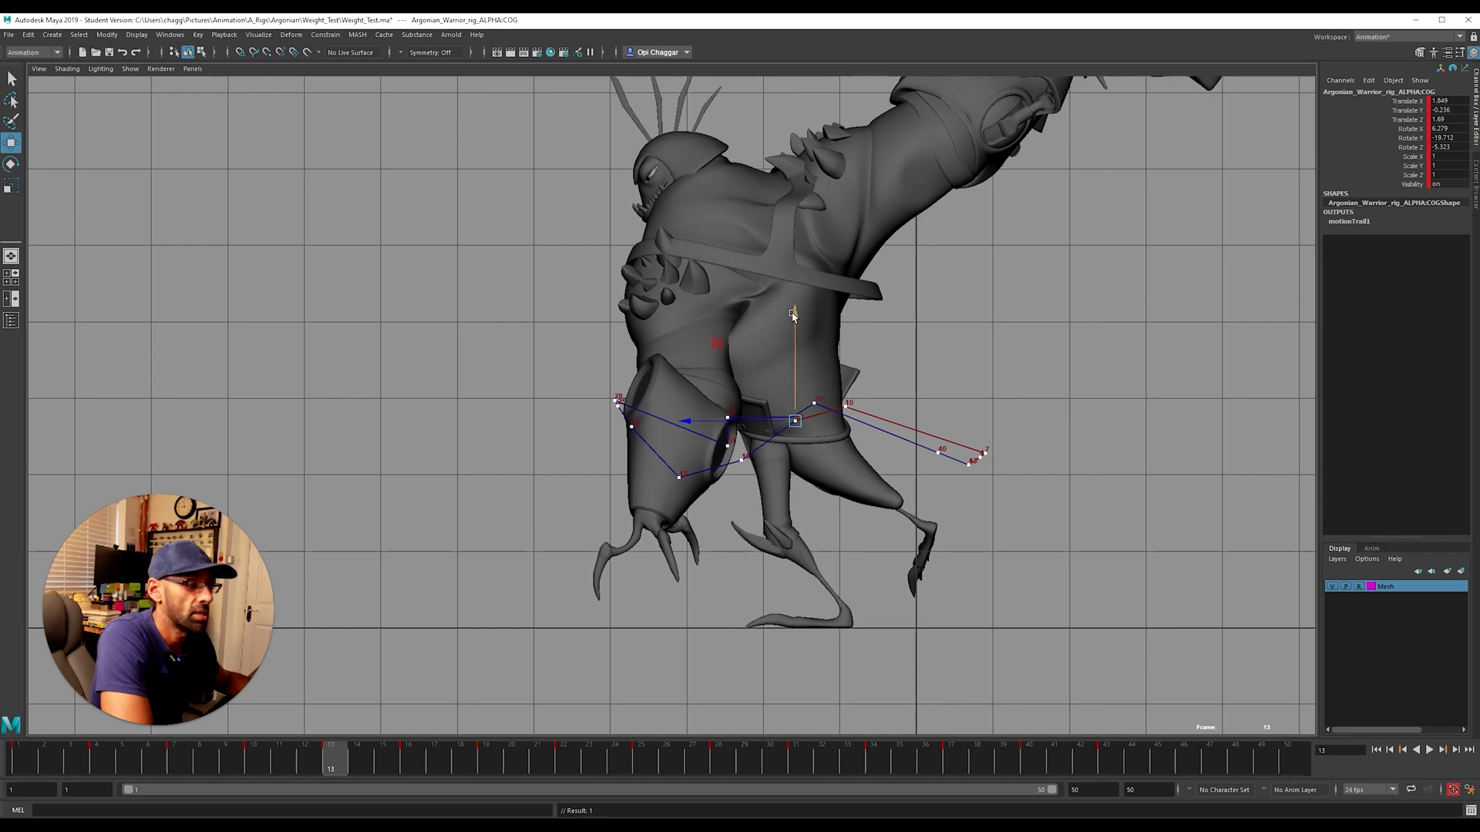
Step: Try raising the COG slightly at frame 12, and undo that change
key(alt+comma)
drag(845, 297, 848, 298)
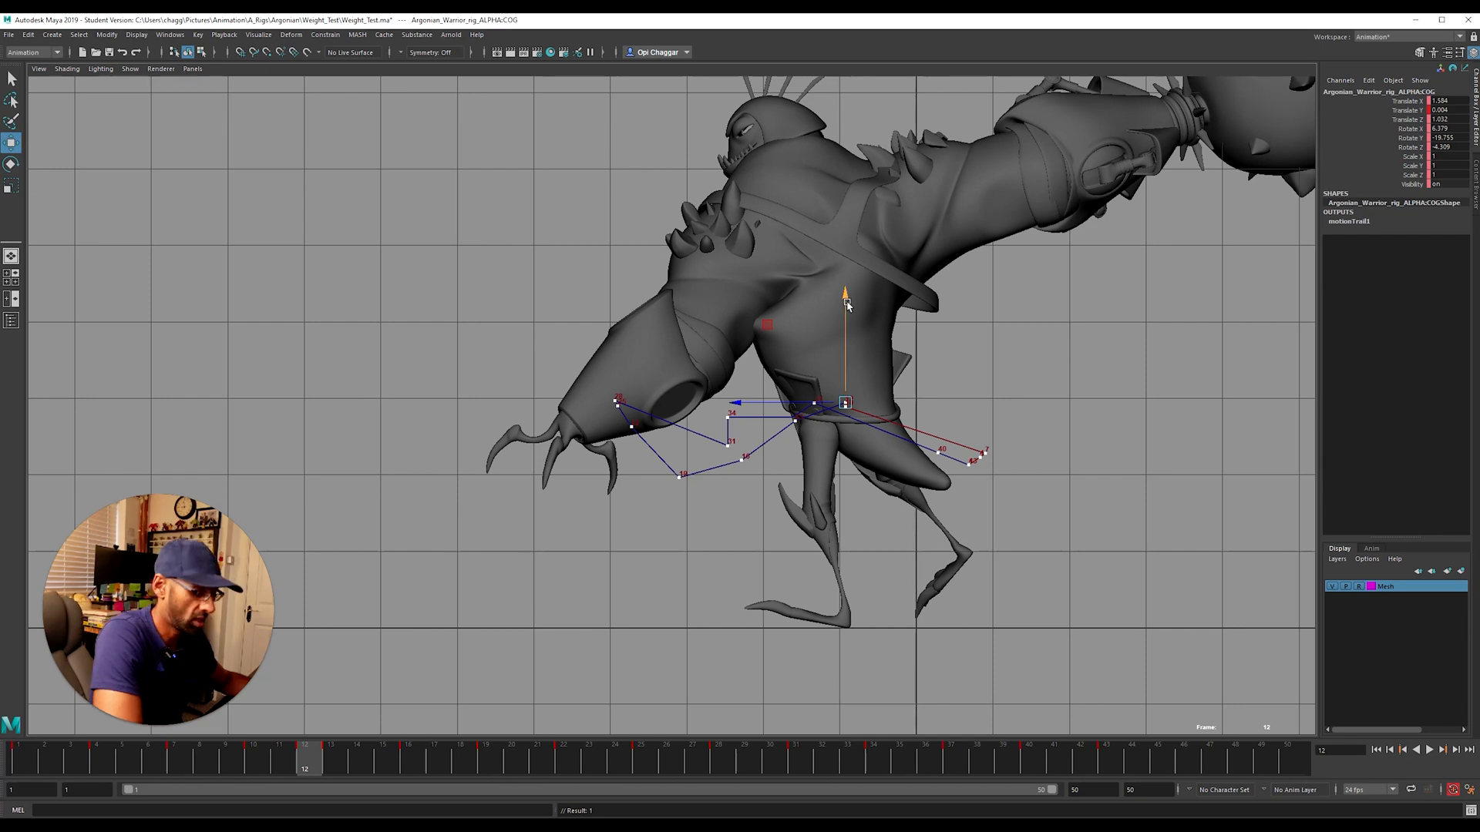
key(ctrl+z)
Step: Step back through the frames from 12 to 2, examining how the body follows the COG's motion trail
key(alt+comma)
key(alt+comma)
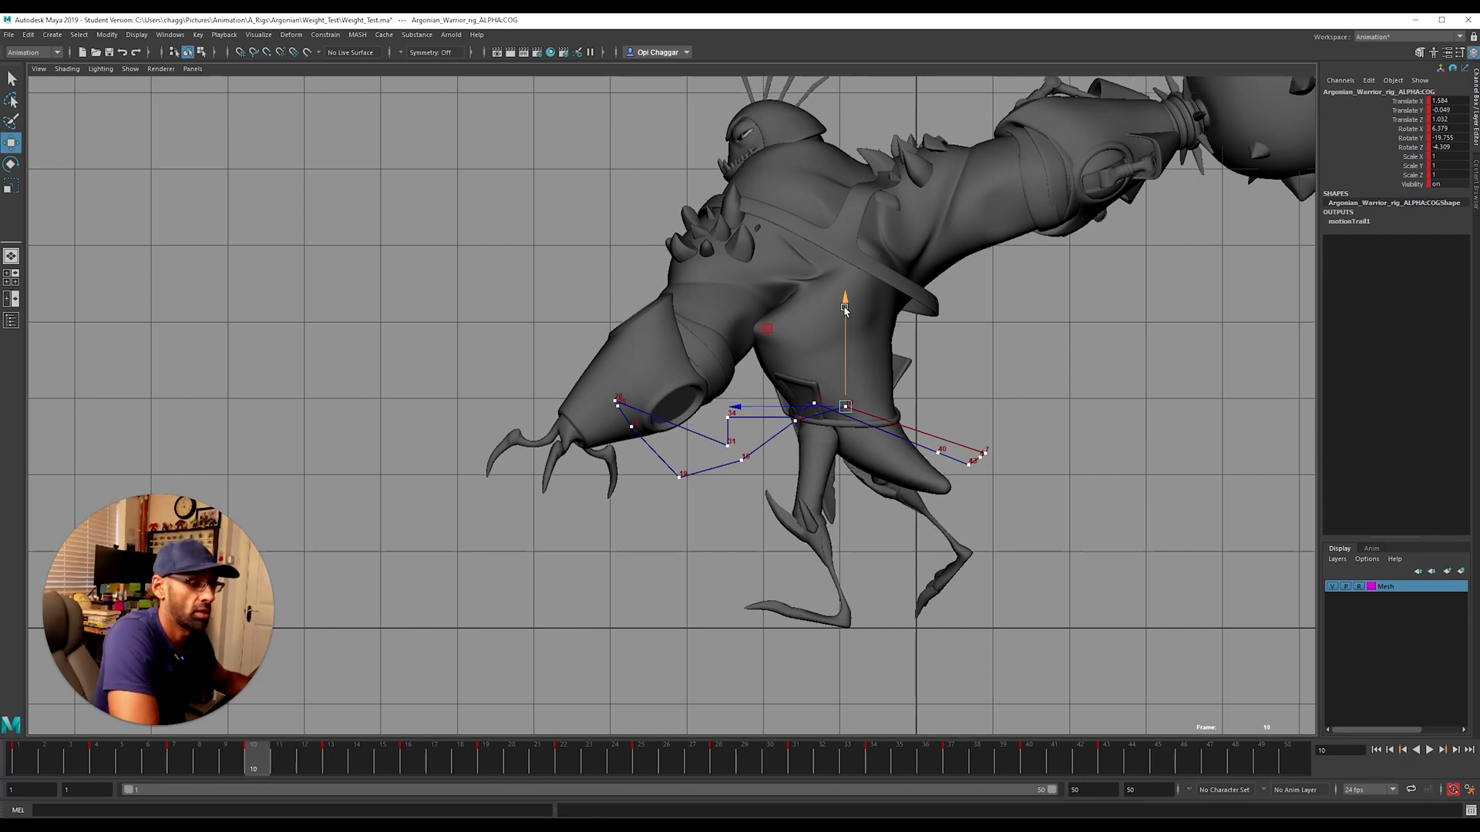
key(alt+comma)
key(alt+period)
key(alt+comma)
key(alt+comma)
key(alt+comma)
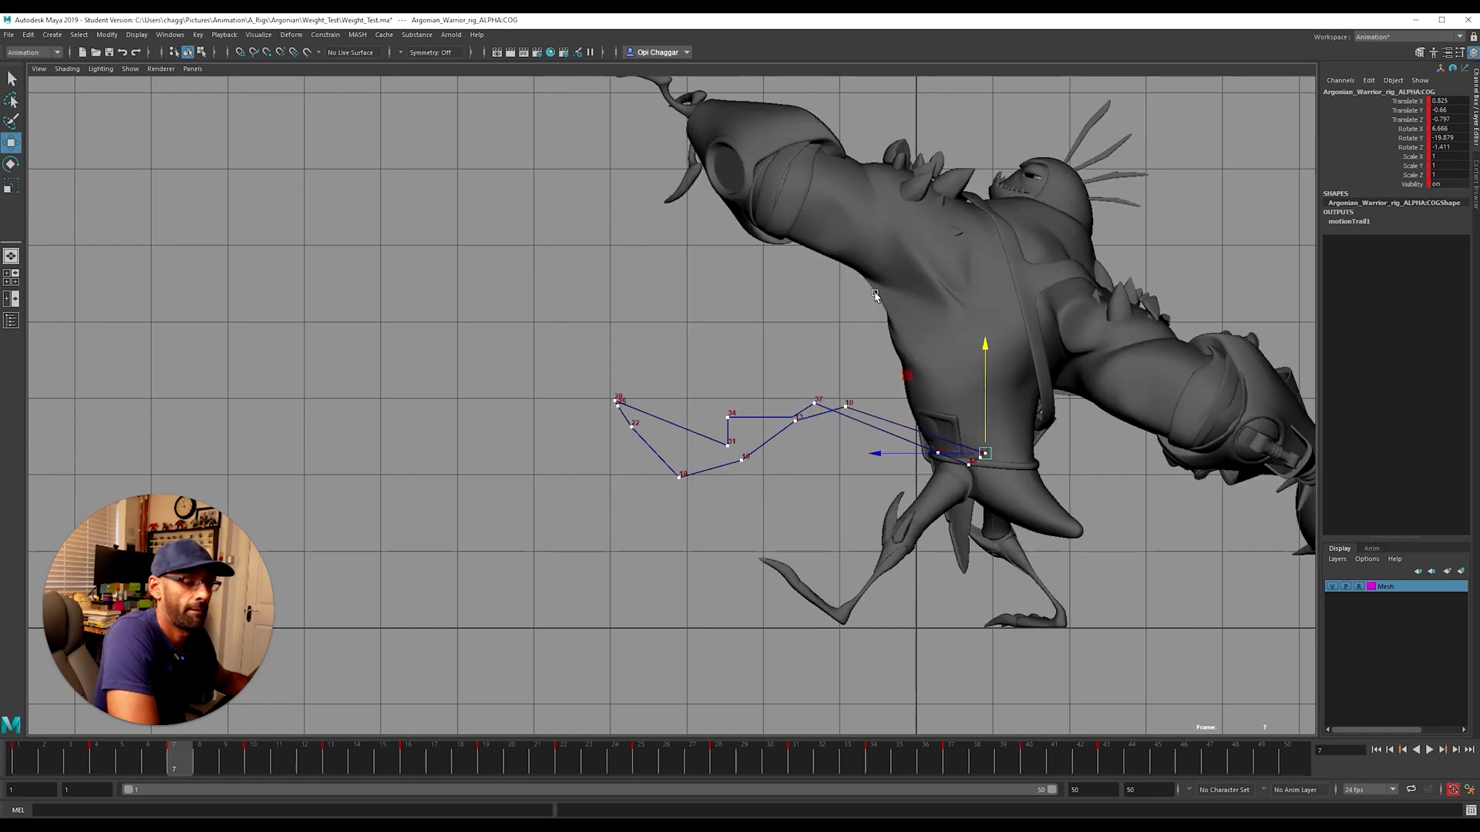
key(alt+comma)
key(alt+comma)
key(alt+comma)
key(alt+comma)
key(alt+comma)
key(alt+comma)
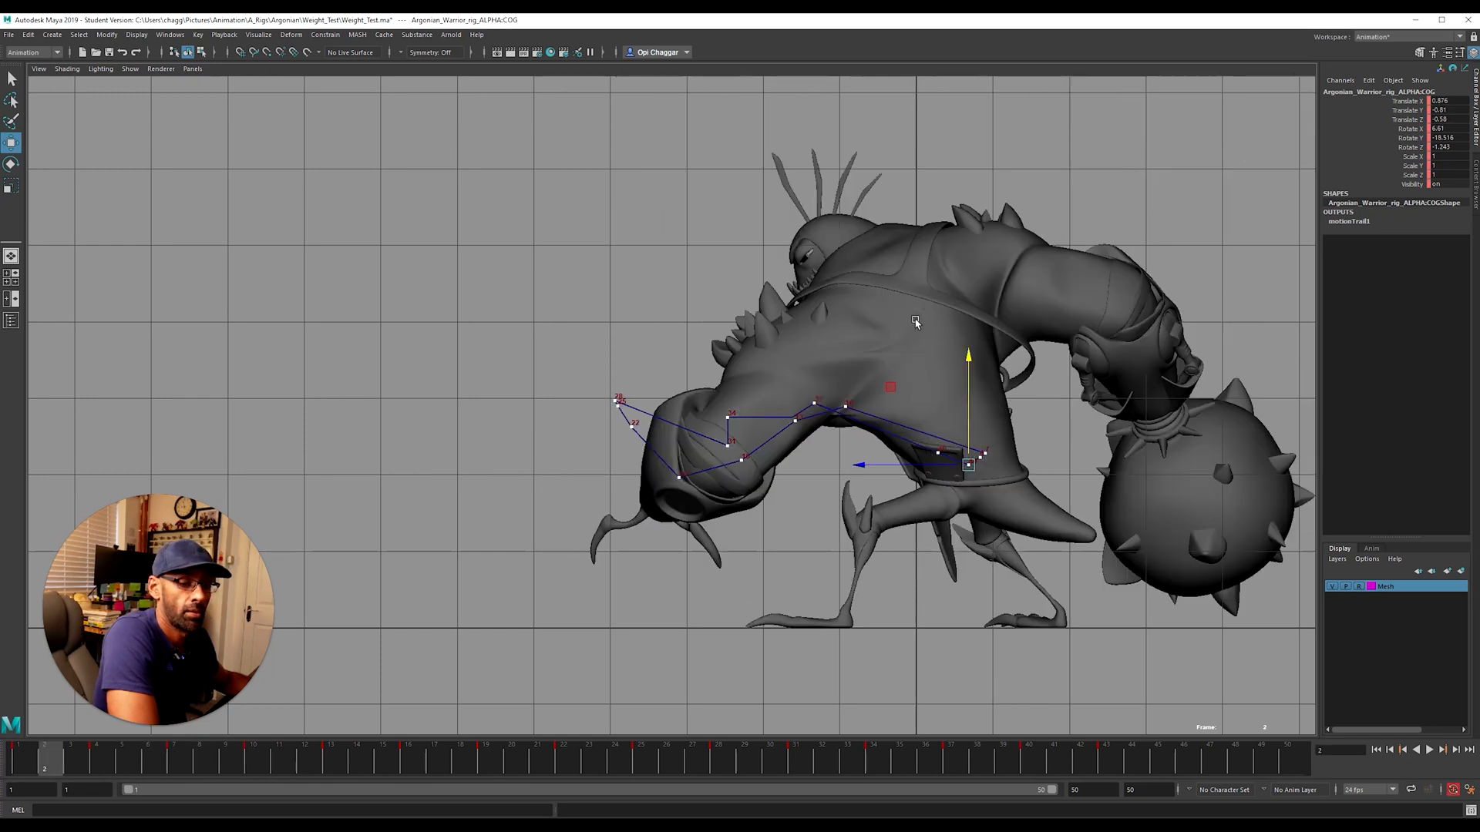
Step: Step forward through the frames from 2 to 19, examining the COG's up-and-down path along the motion trail
key(alt+period)
key(alt+period)
key(alt+period)
key(alt+period)
key(alt+period)
key(alt+period)
key(alt+period)
key(alt+period)
key(alt+period)
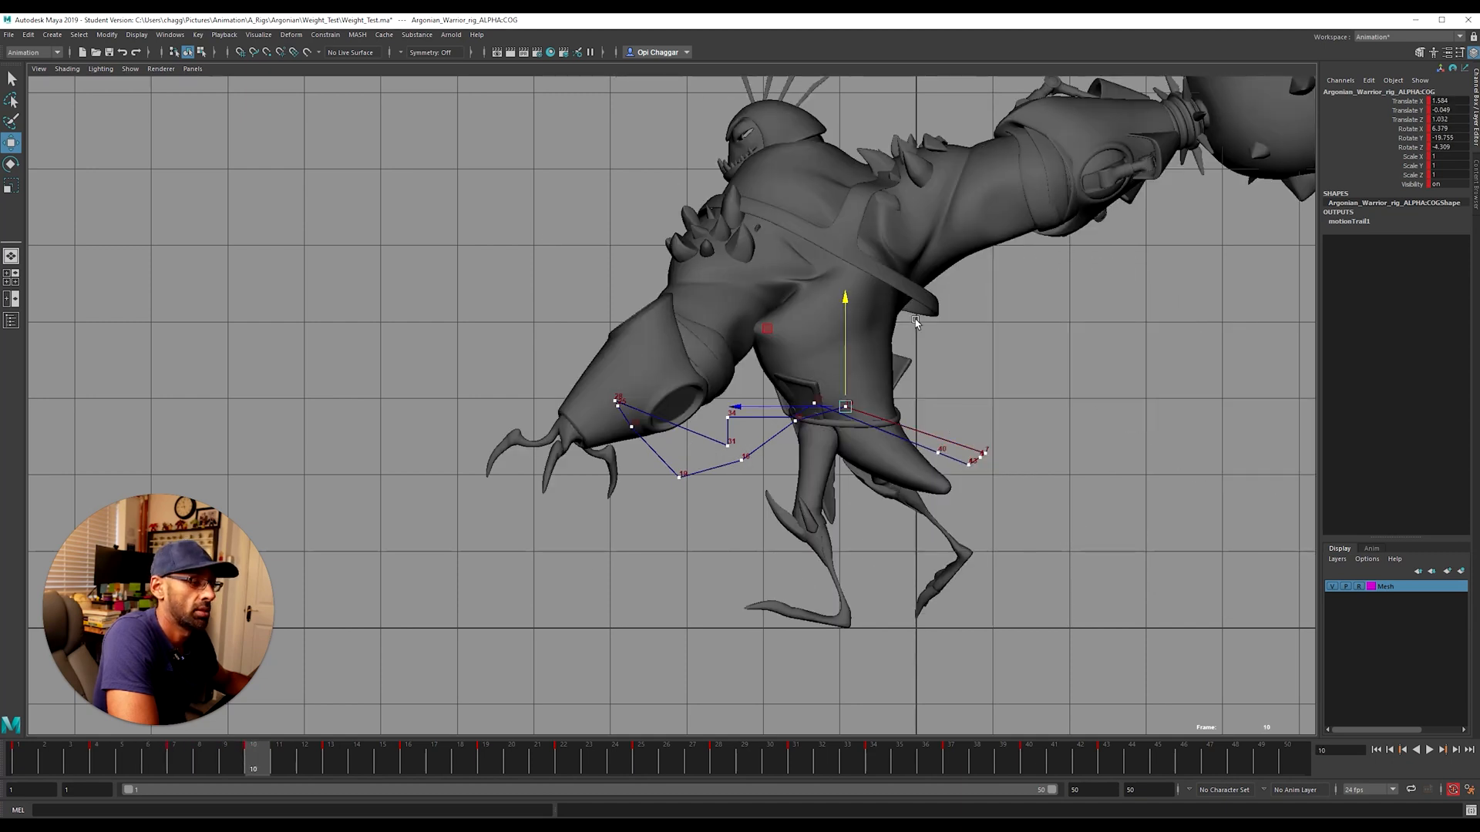
key(alt+period)
key(alt+period)
key(alt+period)
key(alt+period)
key(alt+period)
key(alt+period)
key(alt+period)
key(alt+period)
key(alt+period)
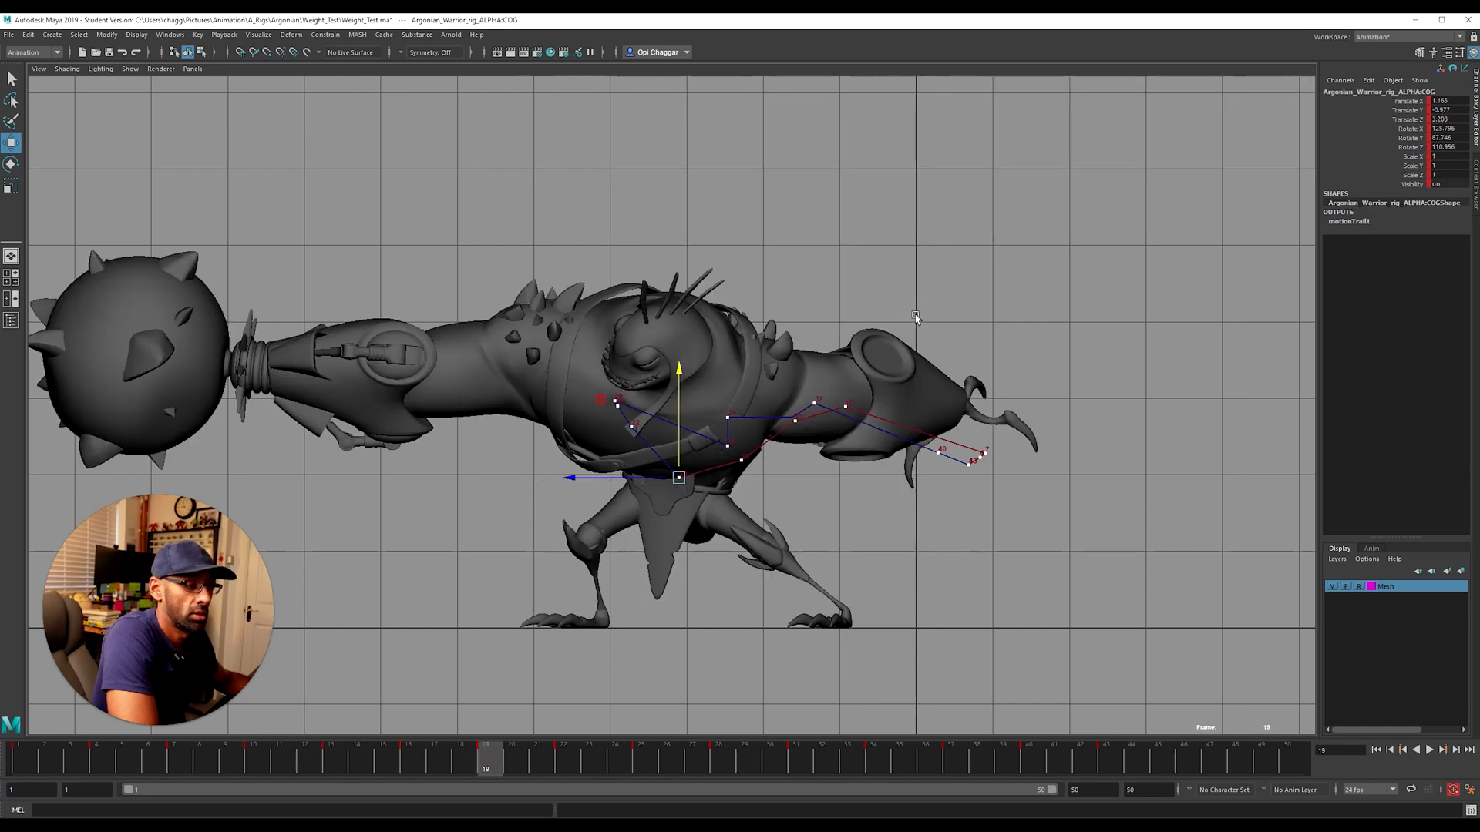
Step: Lower the COG at frame 22 to about Translate Y -0.517 to smooth its motion trail
key(alt+period)
key(alt+period)
key(alt+period)
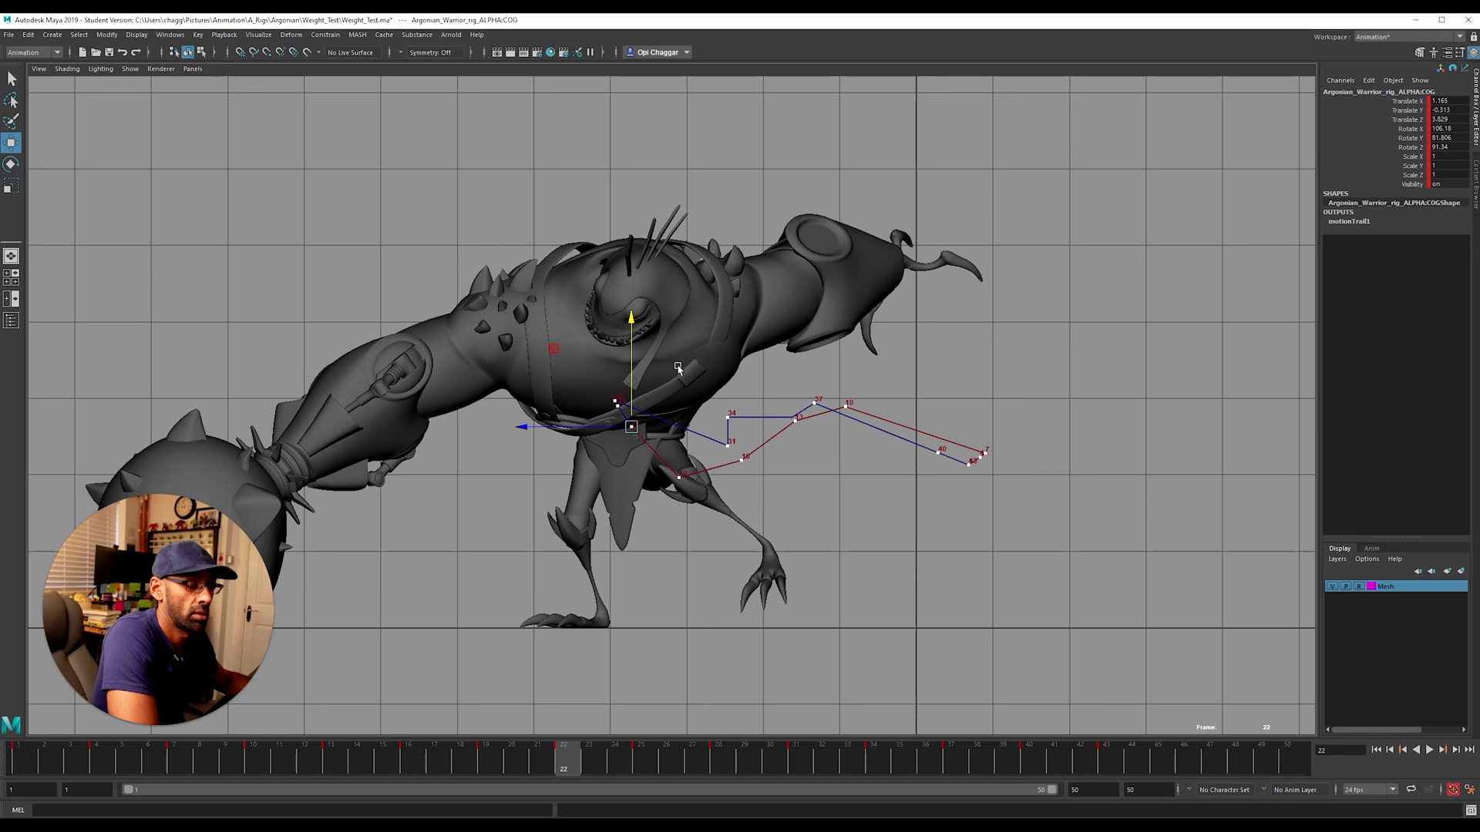
drag(633, 377, 637, 394)
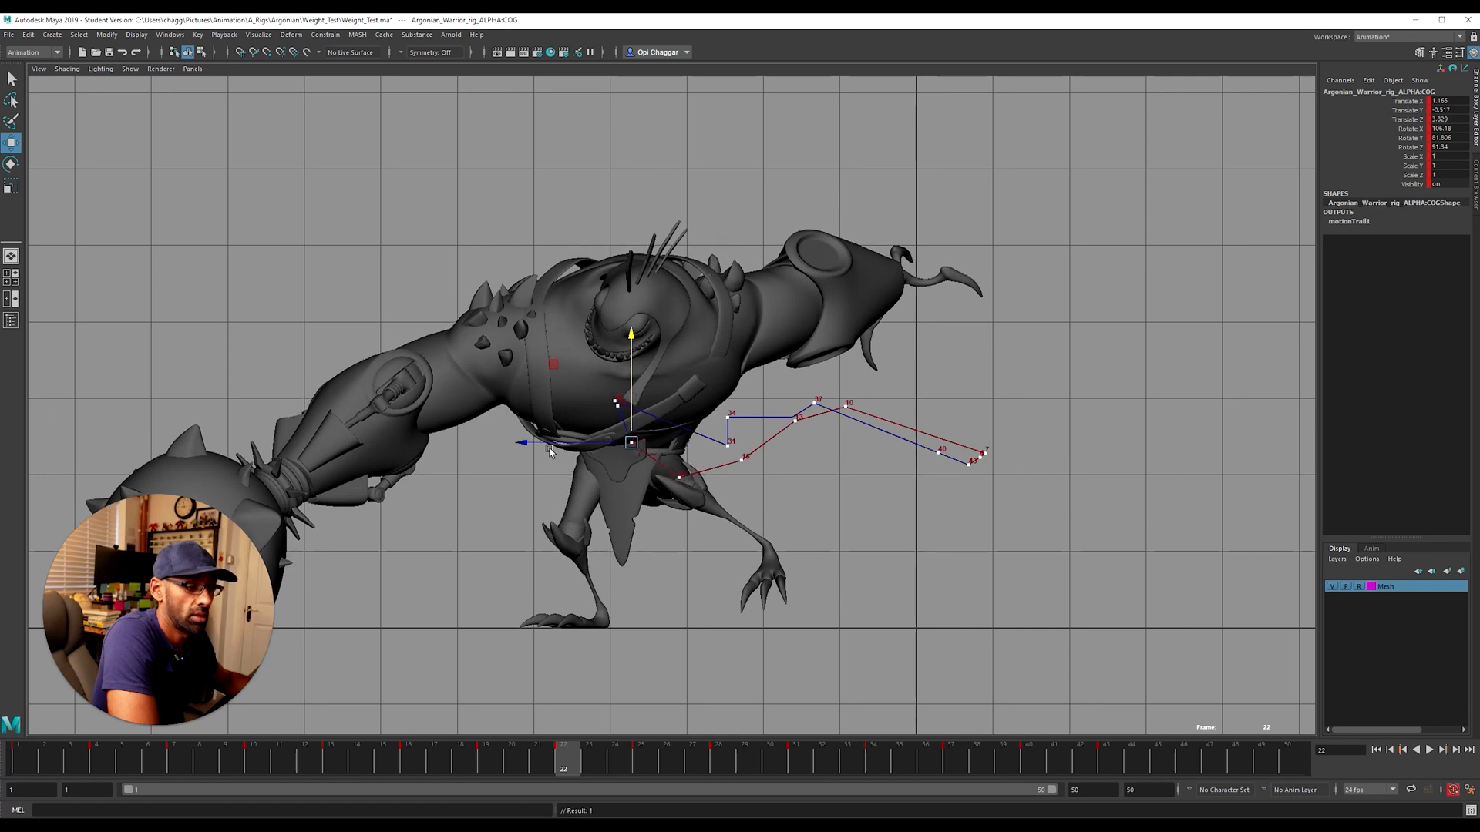
Step: Lower the COG slightly at frame 28, to about Translate Y 0.002, checking it against frame 25
key(alt+period)
key(alt+period)
key(alt+period)
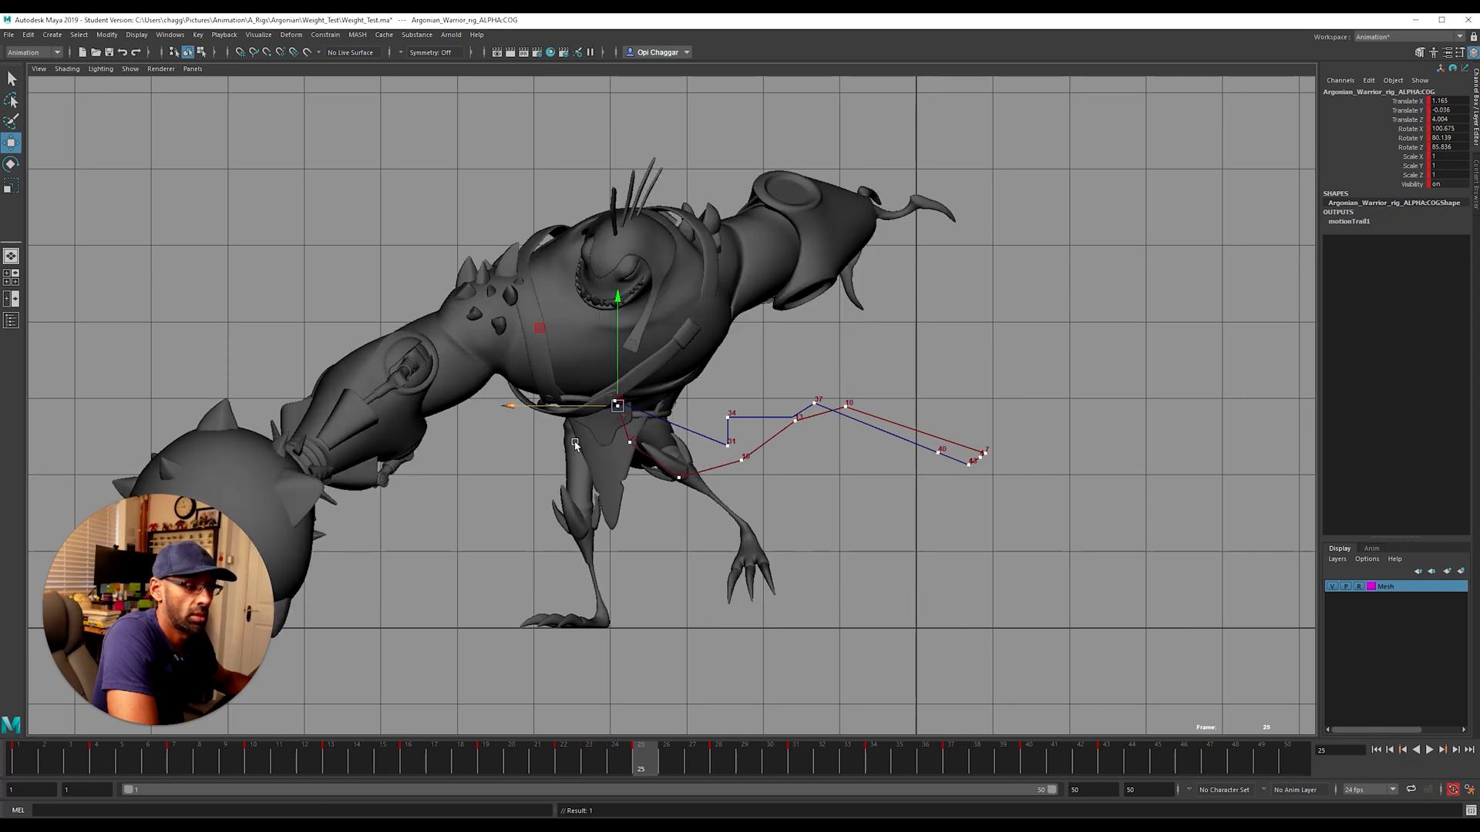
key(alt+period)
key(alt+period)
key(alt+period)
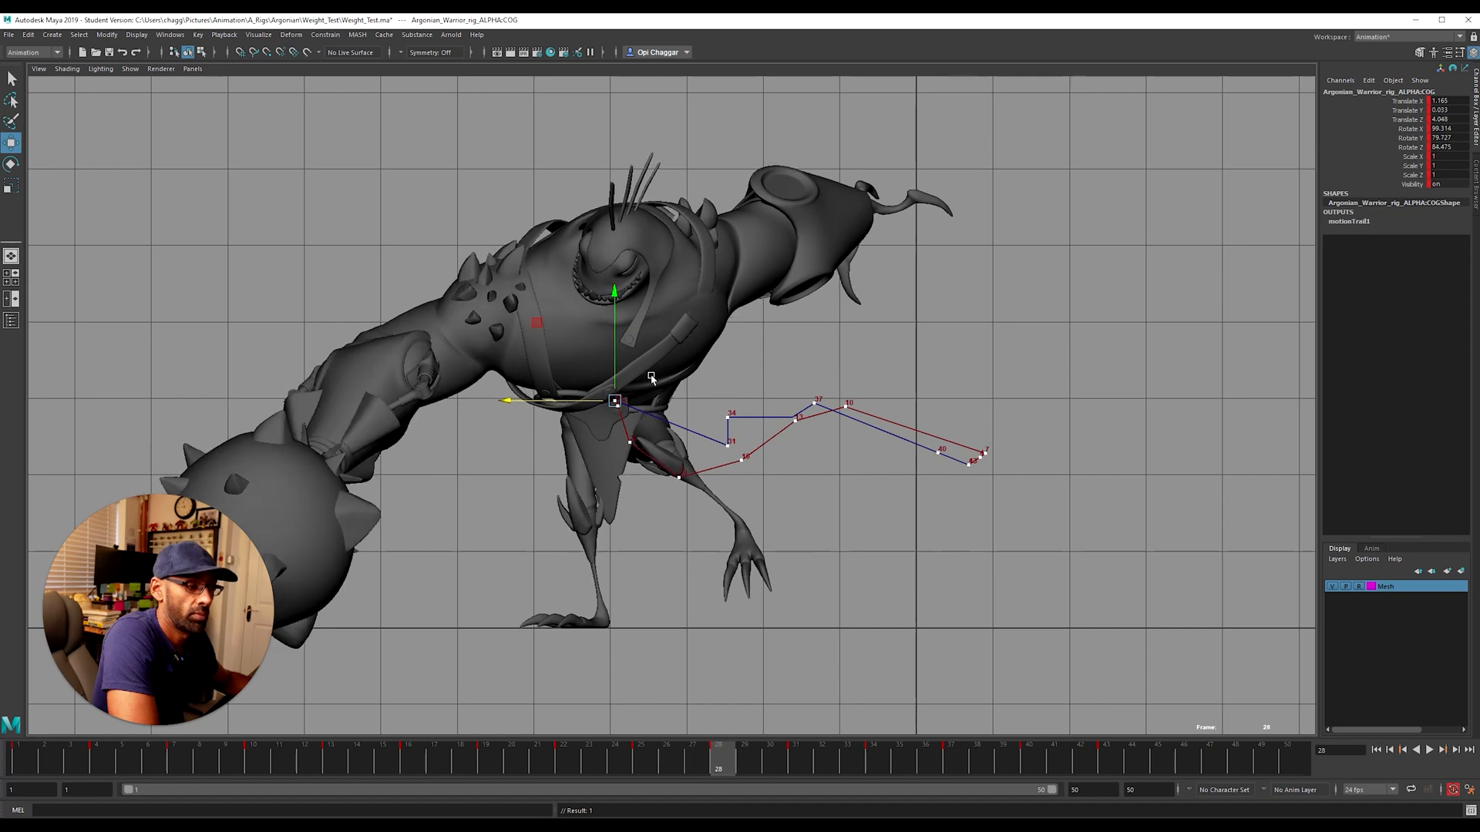
key(alt+comma)
key(alt+comma)
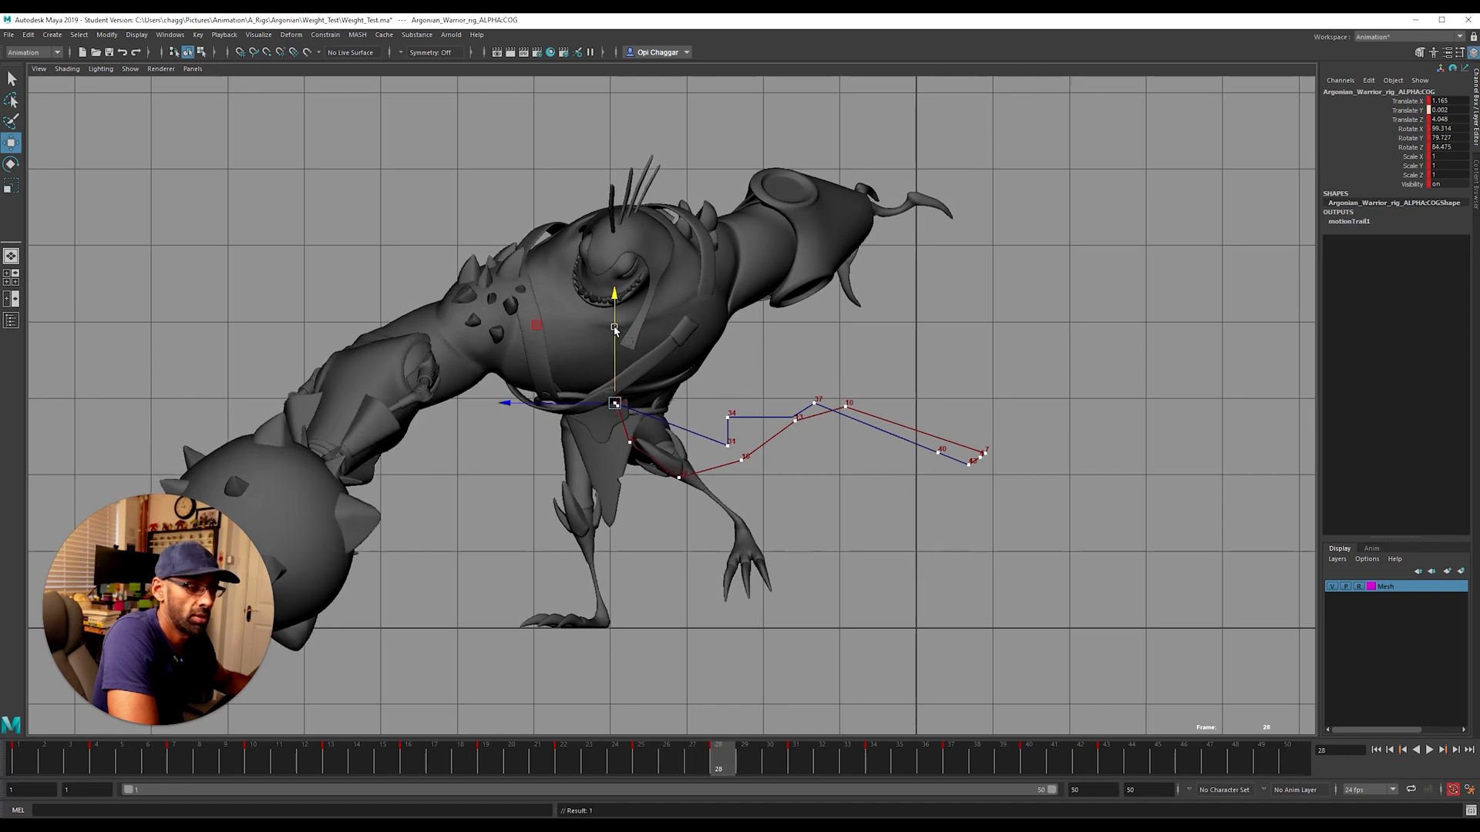
Step: Lower the COG slightly at frame 25 and compare the pose with the frames up to 30
key(alt+comma)
key(alt+period)
key(alt+period)
key(alt+period)
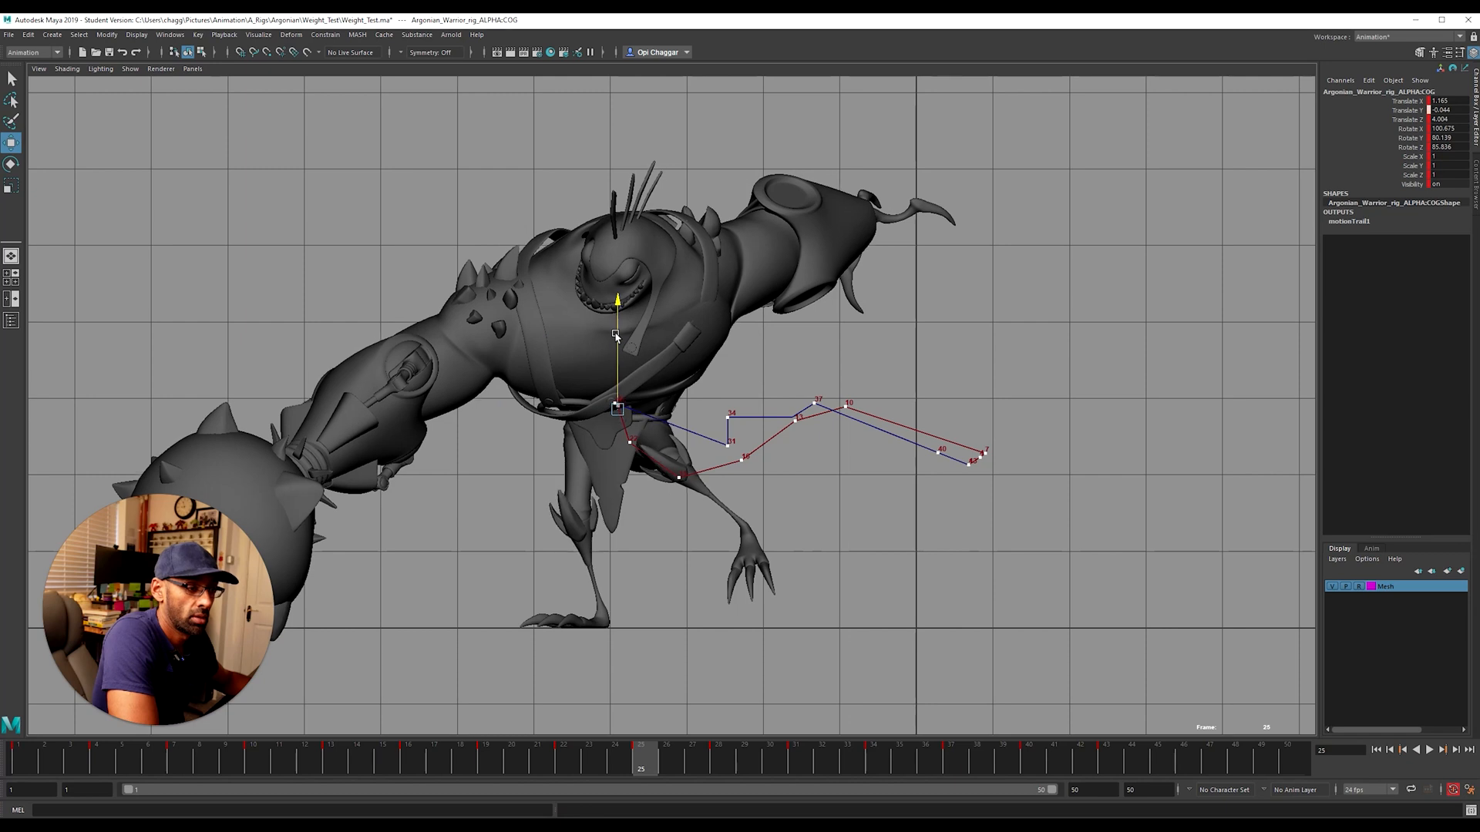
key(alt+period)
key(alt+period)
key(alt+period)
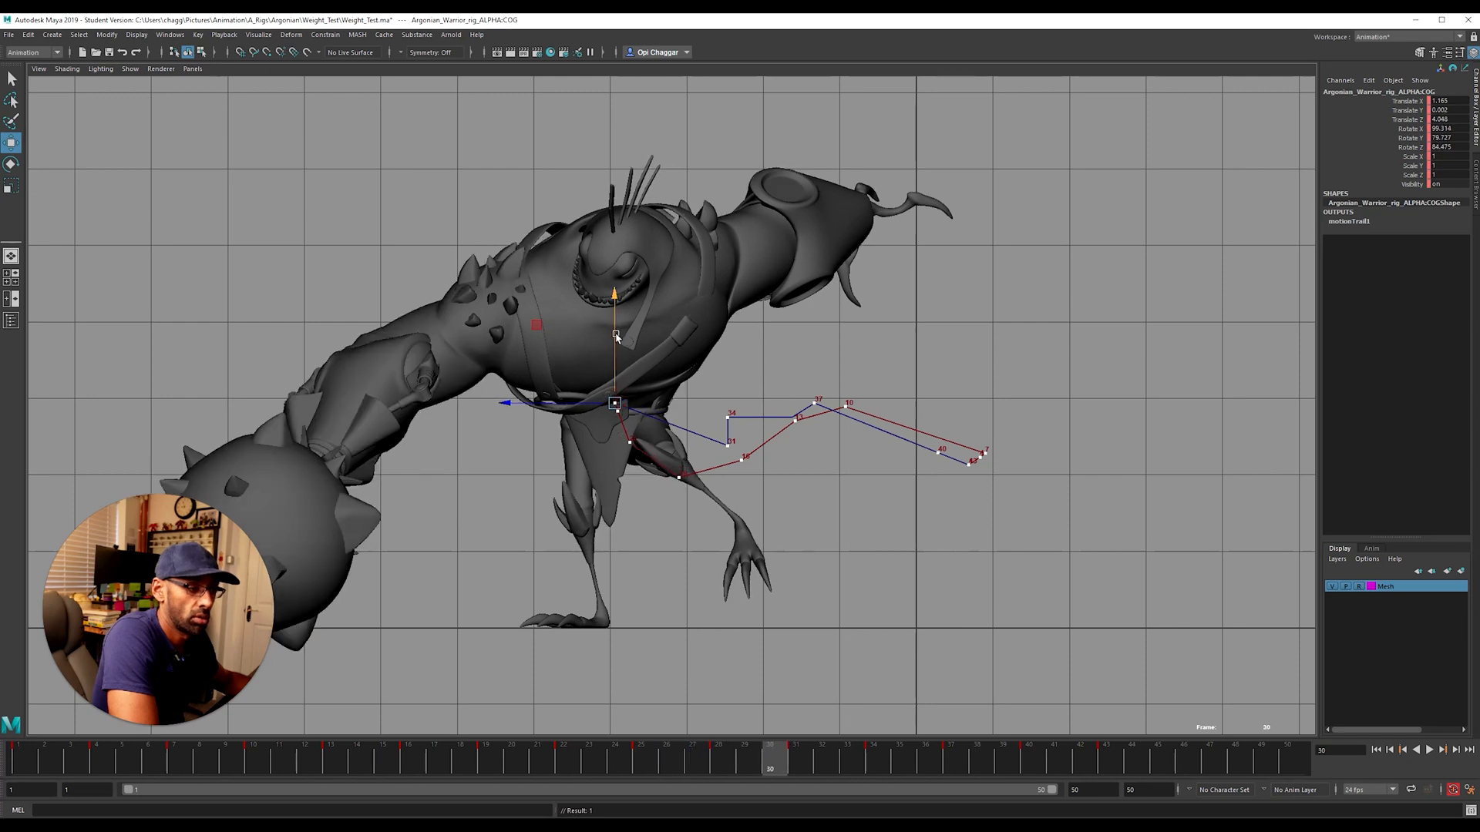
Step: At frame 31, move the COG forward to about Translate Z 3.09 and up to about Translate Y -0.323
key(alt+comma)
key(alt+period)
mouse_move(681, 446)
mouse_down()
mouse_move(653, 439)
mouse_move(702, 394)
mouse_move(664, 427)
mouse_up()
key(alt+comma)
Step: Move the COG forward at frame 34 to about Translate Z 2.84, and compare with the previous frame
key(alt+period)
key(alt+period)
key(alt+period)
key(alt+period)
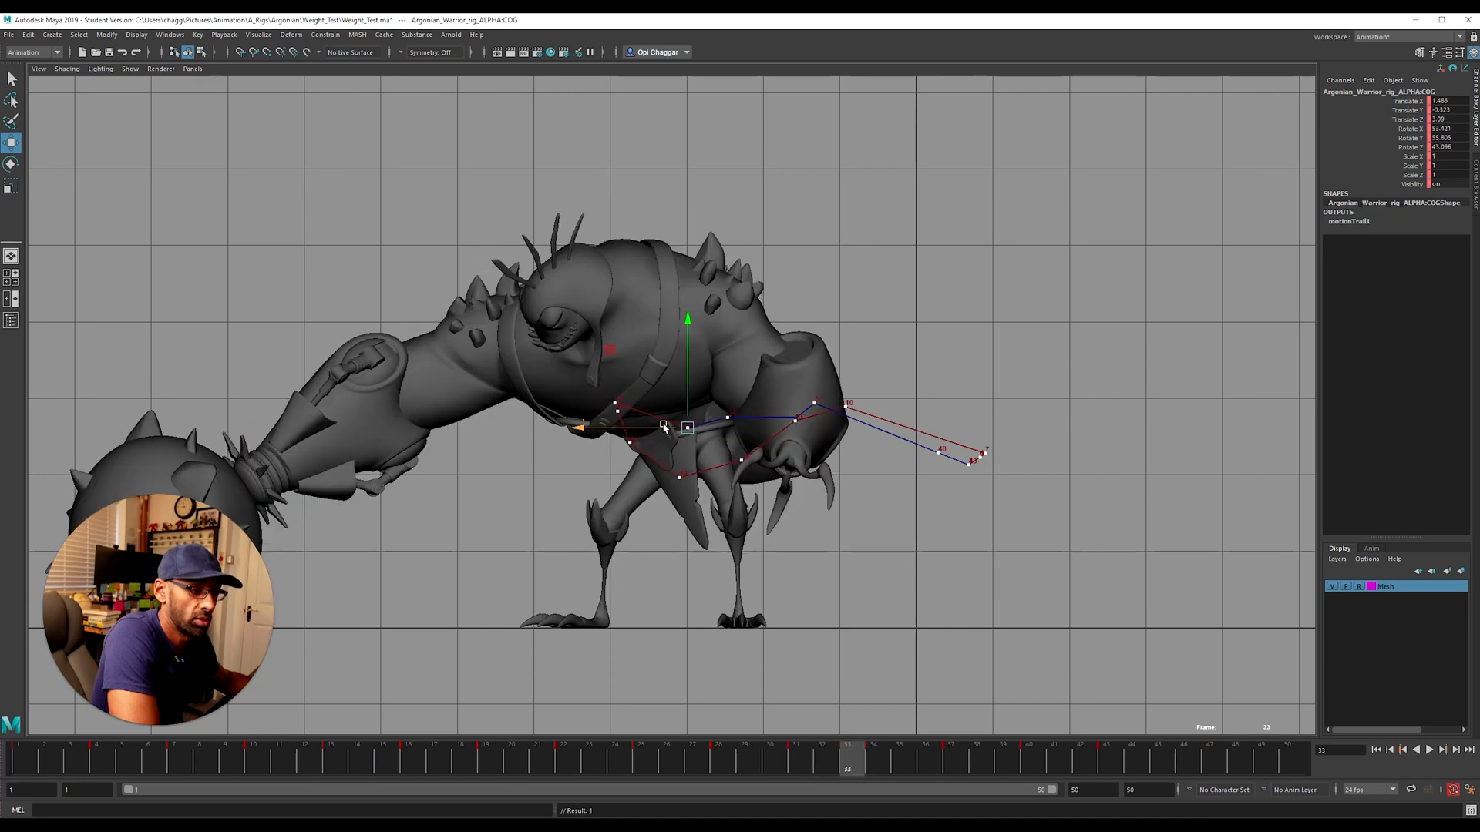
drag(704, 419, 683, 417)
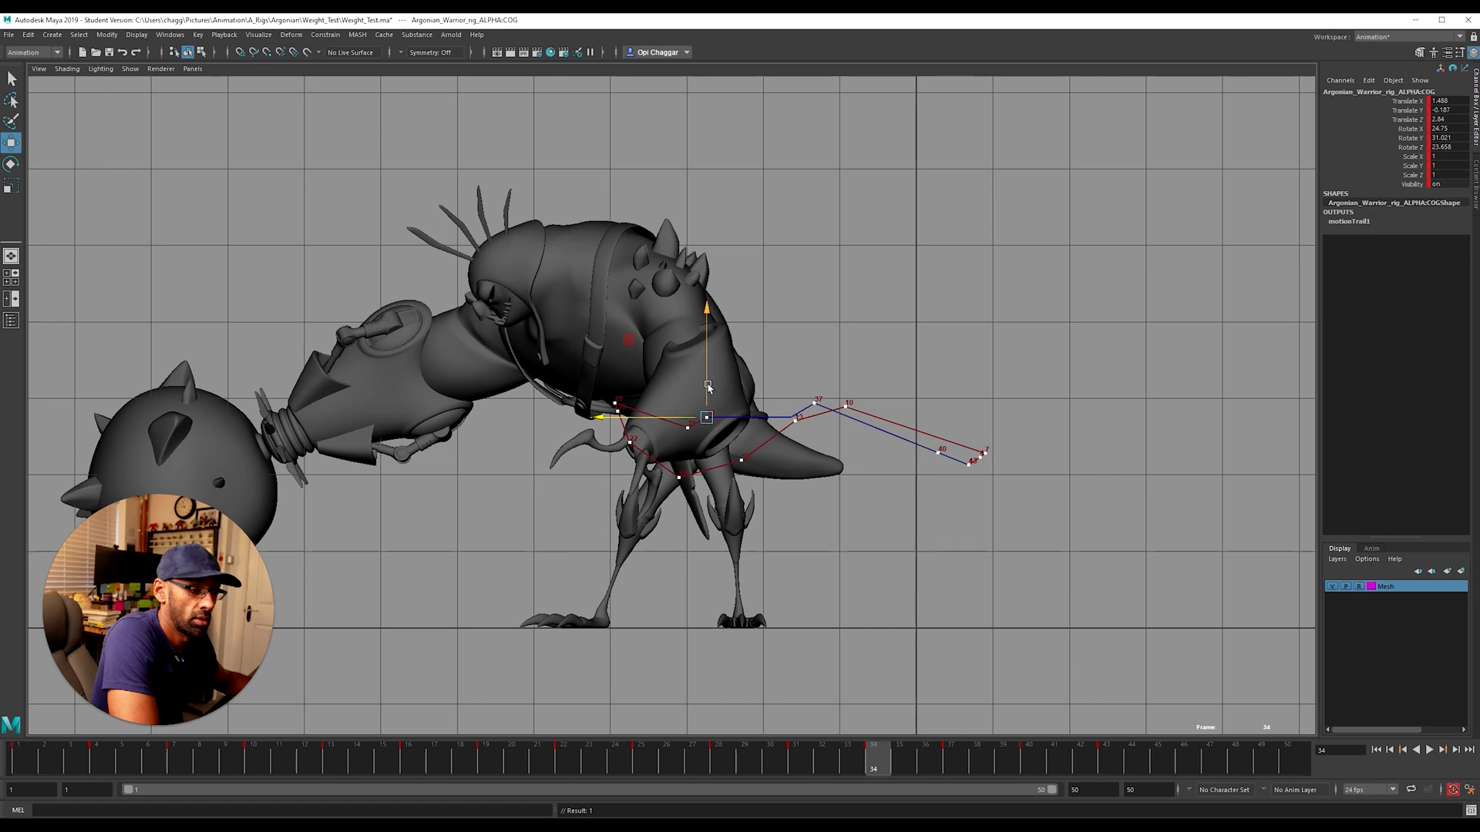
key(alt+comma)
Step: At frame 37, raise the COG to about Translate Y 0.111 and move it forward to about Translate Z 1.94
key(alt+period)
key(alt+period)
key(alt+period)
key(alt+period)
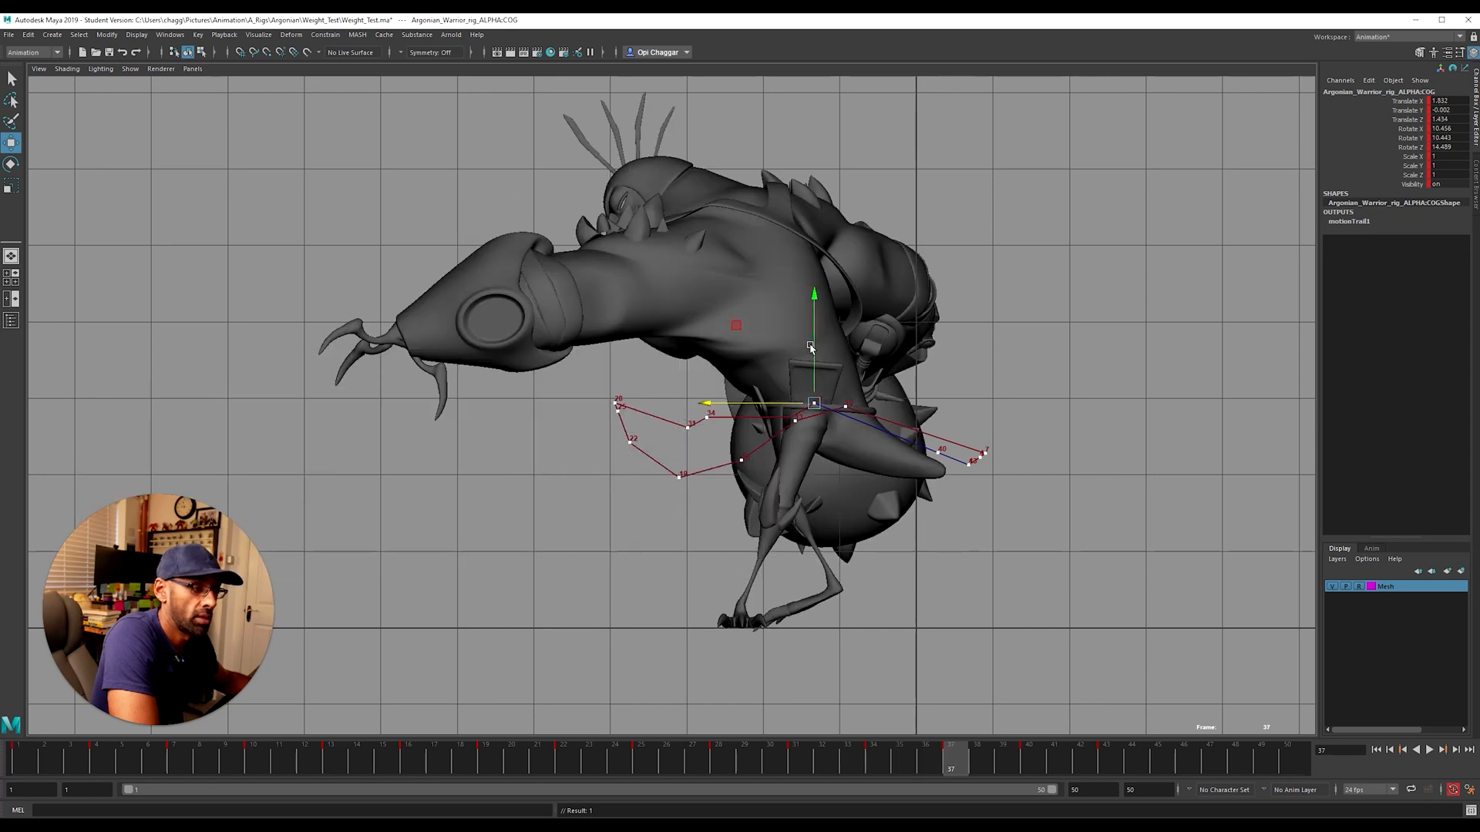
drag(810, 347, 814, 337)
drag(772, 402, 733, 395)
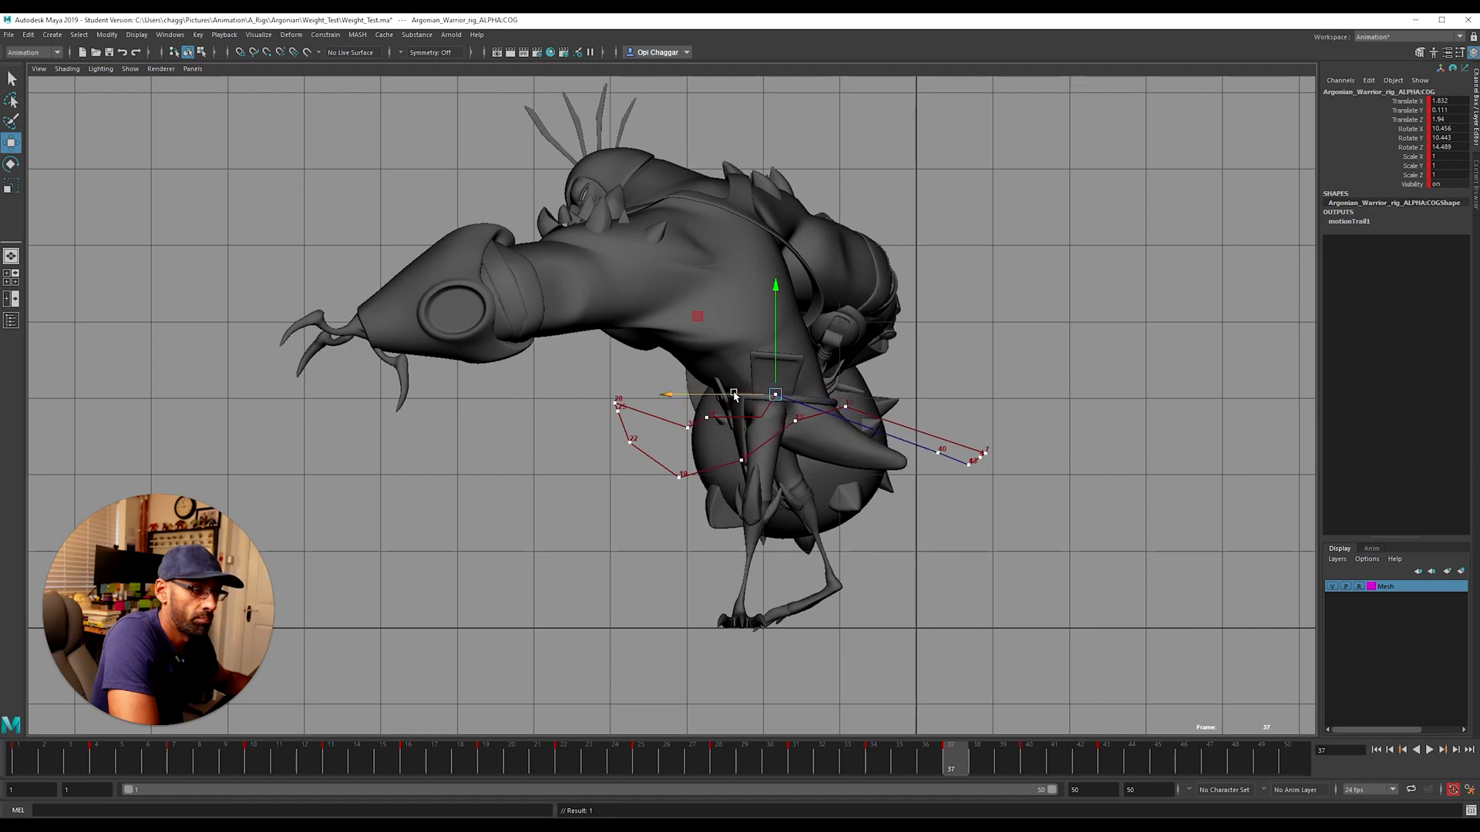
Step: At frame 36, move the COG forward to about Translate Z 2.418 and up to about Translate Y -0.014
key(alt+comma)
key(alt+comma)
key(alt+comma)
key(alt+period)
key(alt+period)
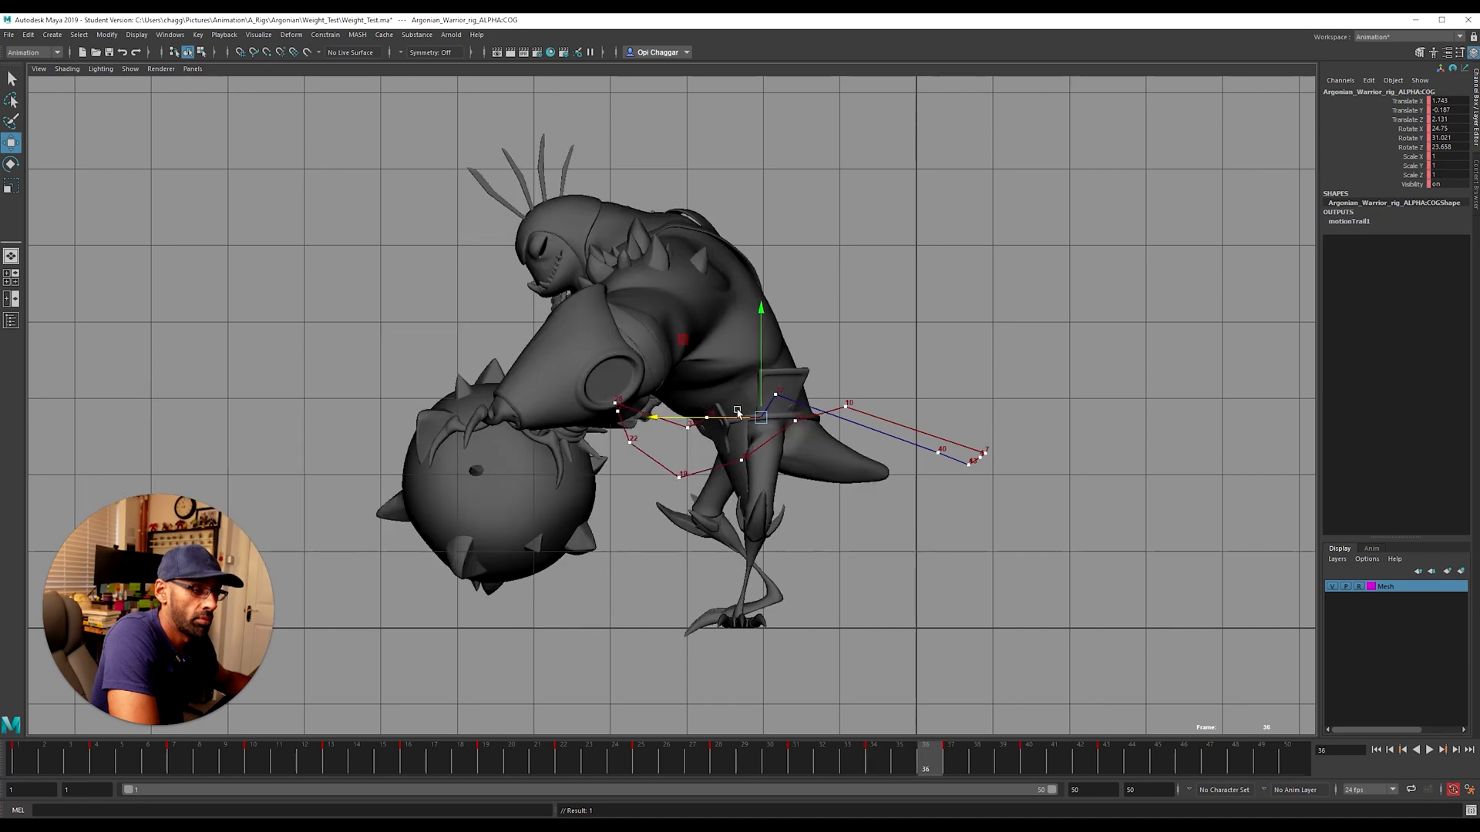
drag(696, 417, 679, 413)
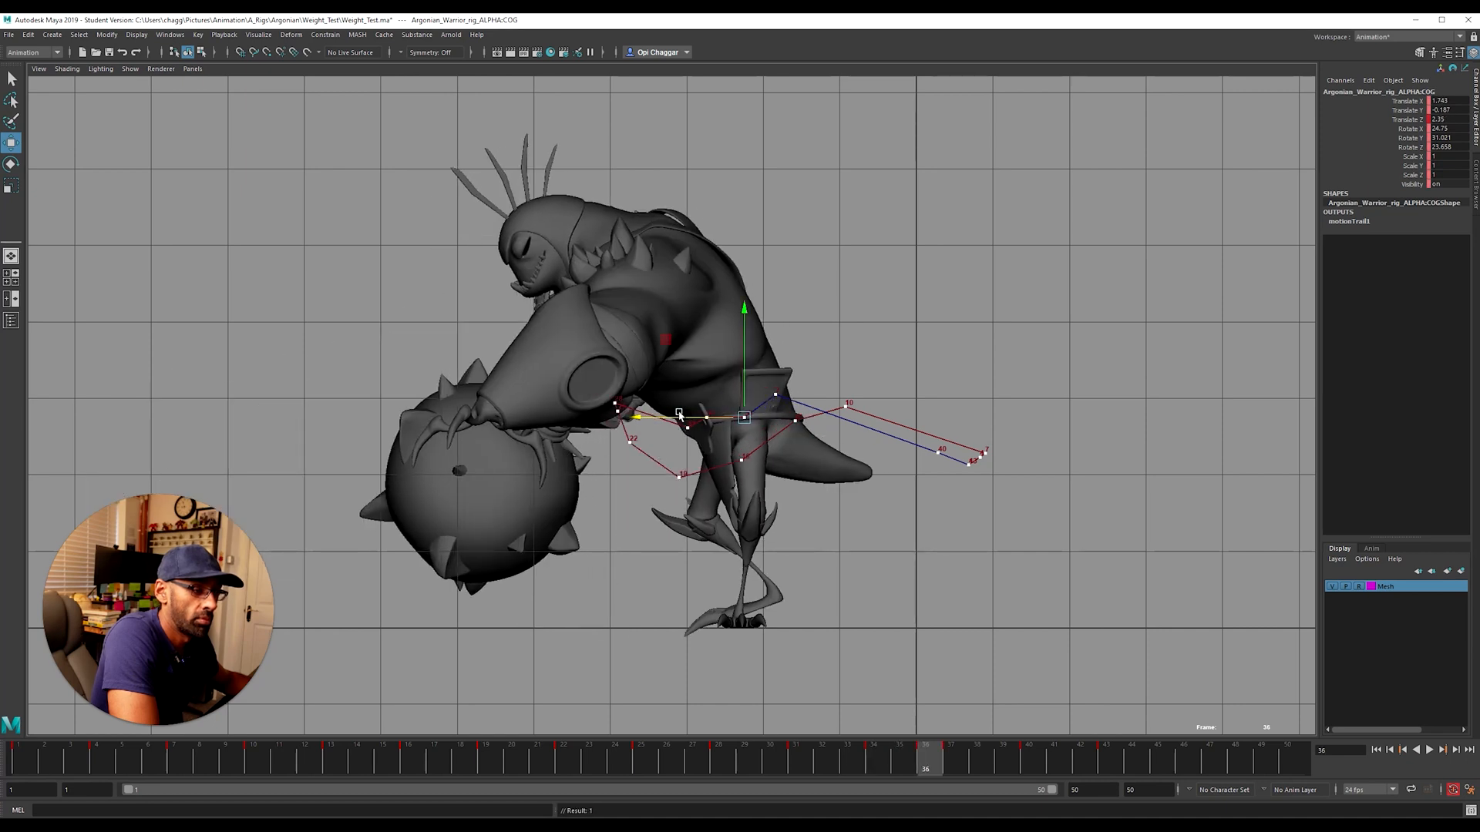
mouse_move(749, 376)
mouse_down()
mouse_move(699, 402)
mouse_move(721, 378)
mouse_up()
Step: Key the COG at frame 35 at about Translate Y -0.112 and Translate Z 2.671, and check the frames up to 37
key(alt+comma)
key(s)
key(alt+period)
key(alt+period)
key(alt+period)
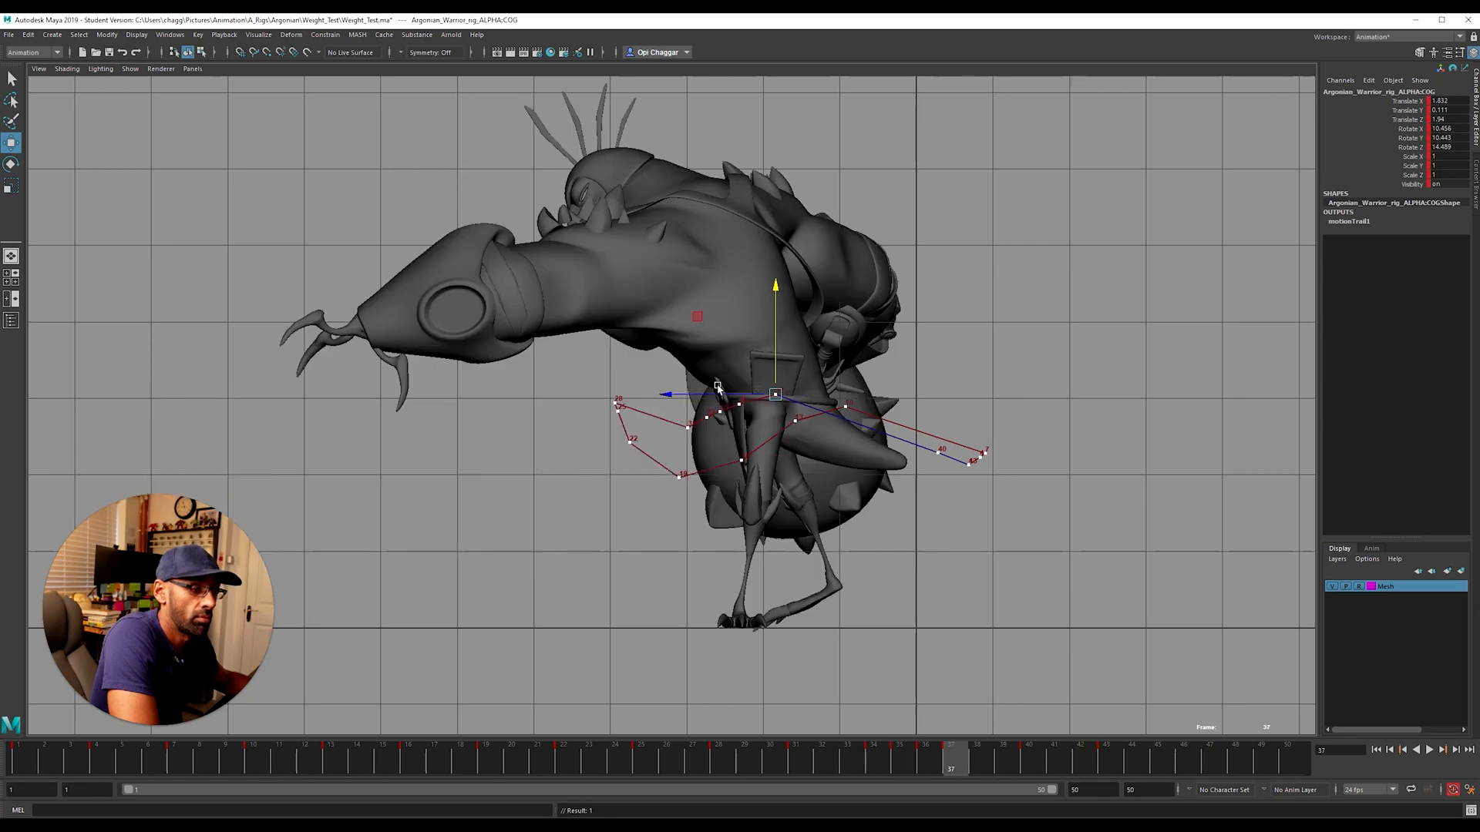
Step: Delete the COG's keys at frames 35 and 36
key(alt+comma)
key(alt+comma)
click(898, 764)
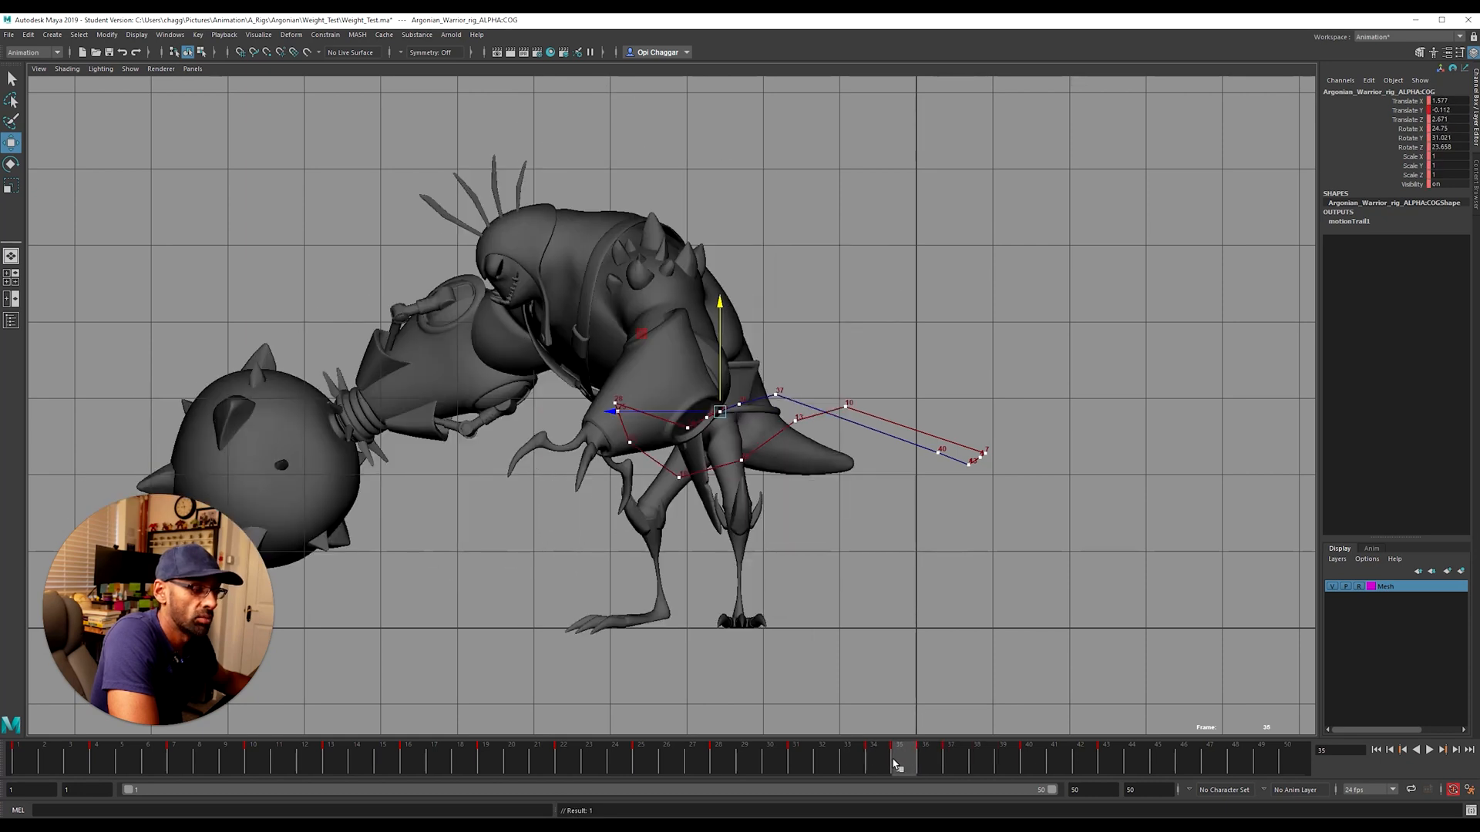
mouse_move(908, 766)
mouse_down()
mouse_move(854, 763)
mouse_move(889, 759)
mouse_up()
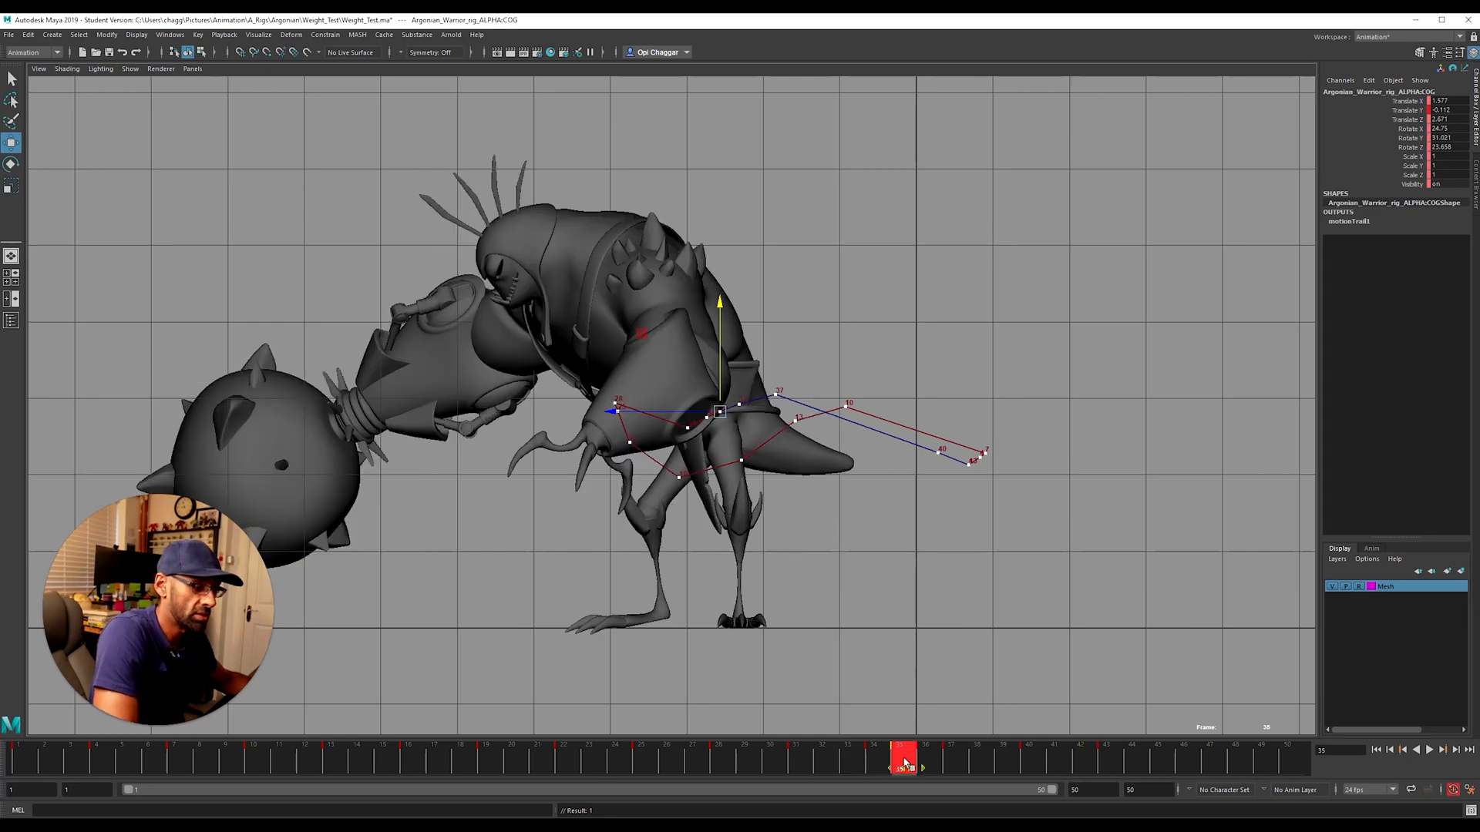
click(921, 763)
right_click(919, 764)
click(952, 599)
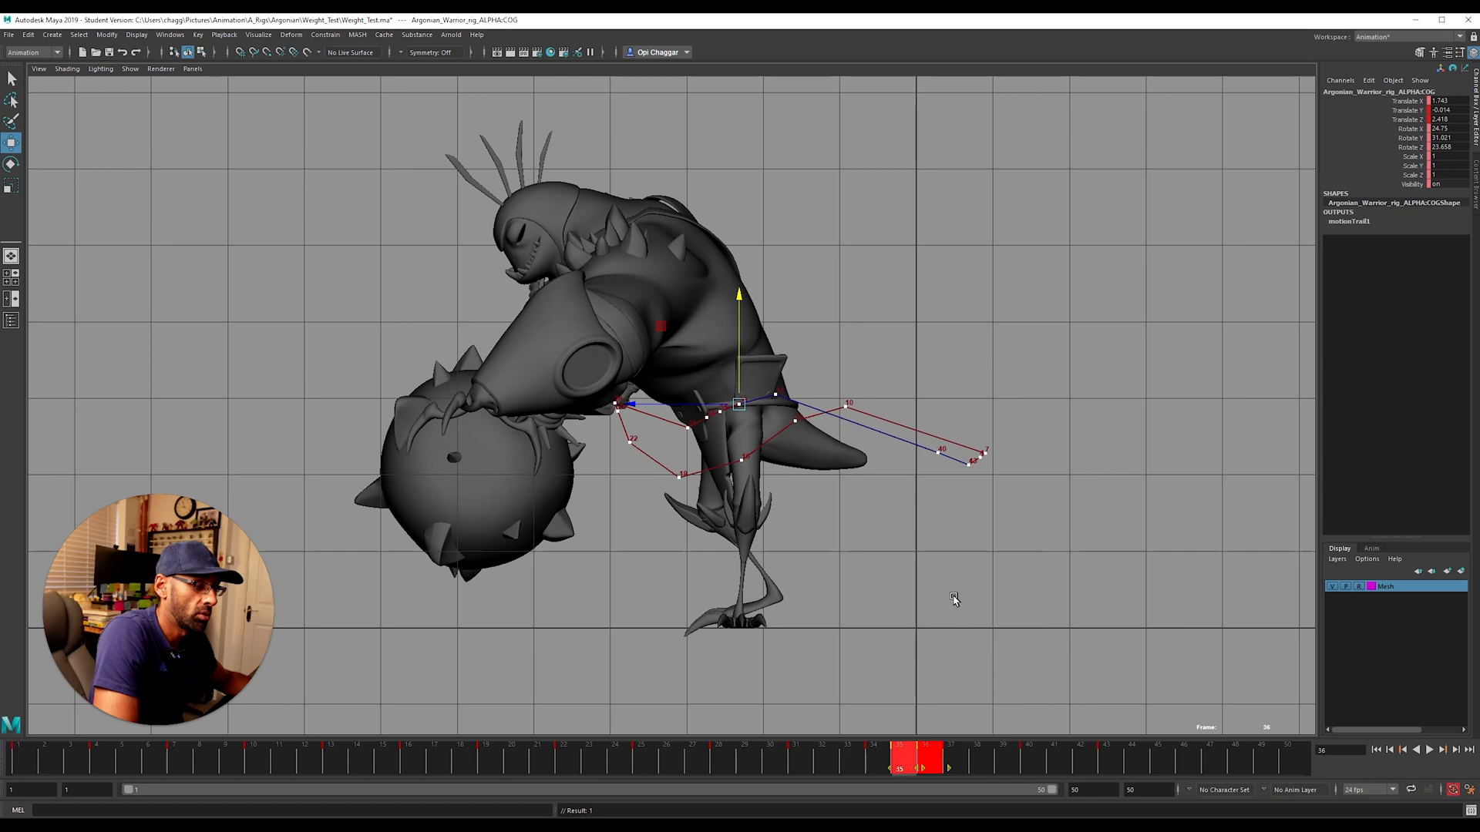
Step: Return to frame 34 and compare it with the frames directly before and after along the motion trail
click(874, 766)
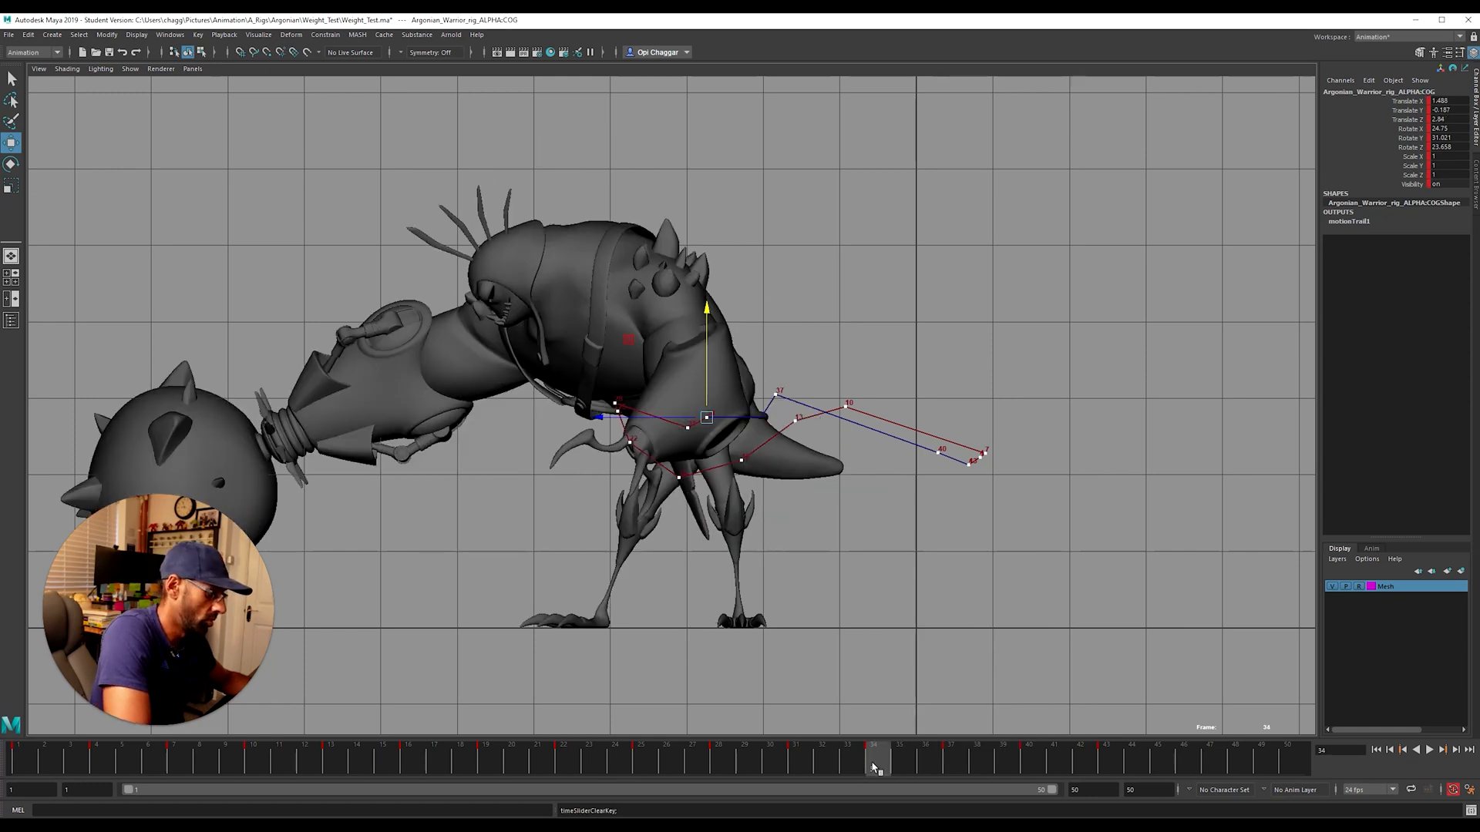
key(alt+period)
key(alt+comma)
key(alt+comma)
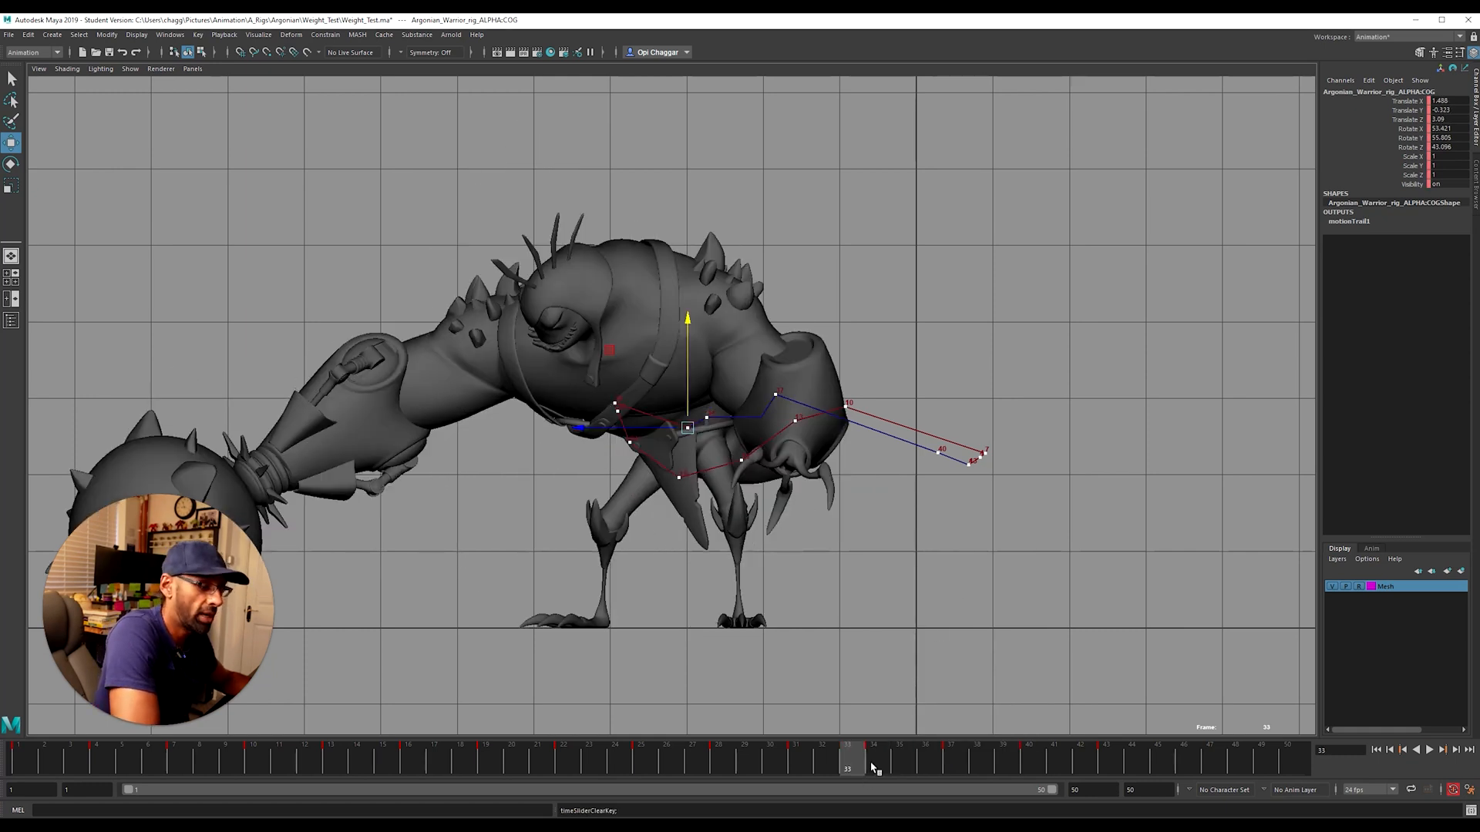
key(alt+period)
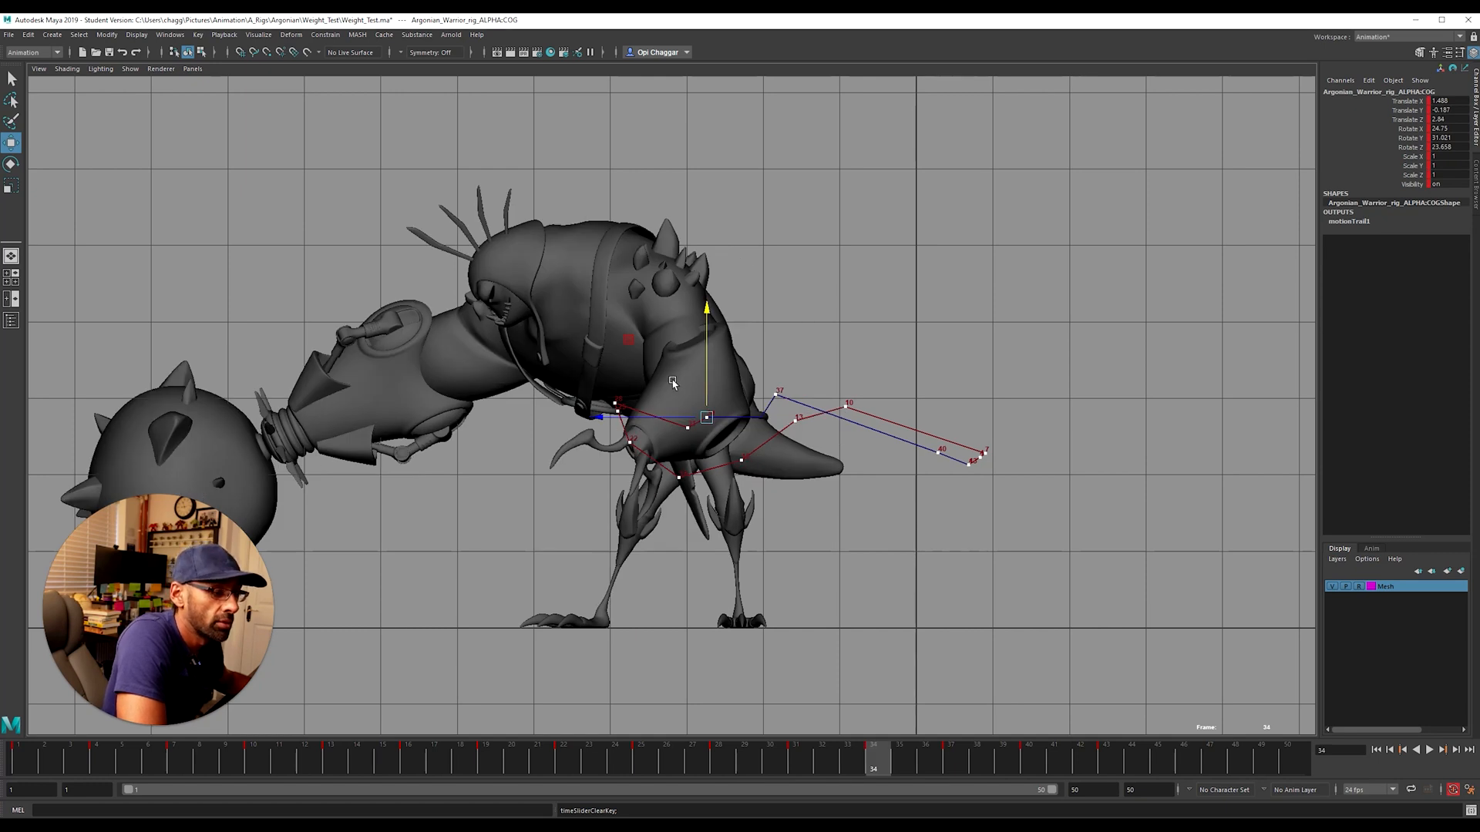
Step: At frame 34, move the COG back to about Translate Z 2.213 and down to about Translate Y -0.308
drag(704, 370, 676, 432)
key(alt+period)
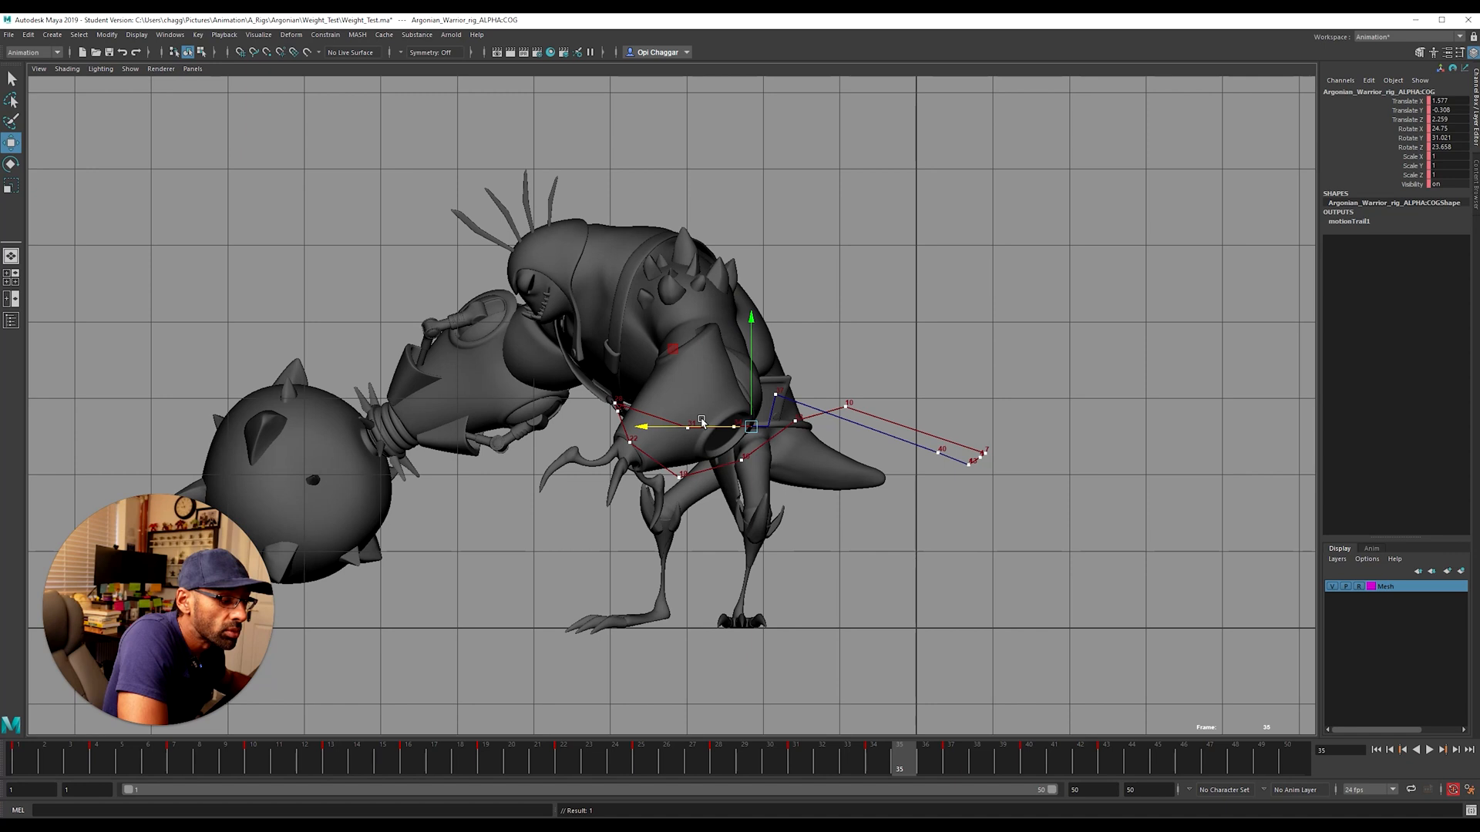
key(alt+period)
Step: At frame 37, lower the COG to about Translate Y -0.199 and place it at about Translate Z 1.804
key(alt+period)
drag(774, 335, 776, 355)
drag(730, 415, 756, 415)
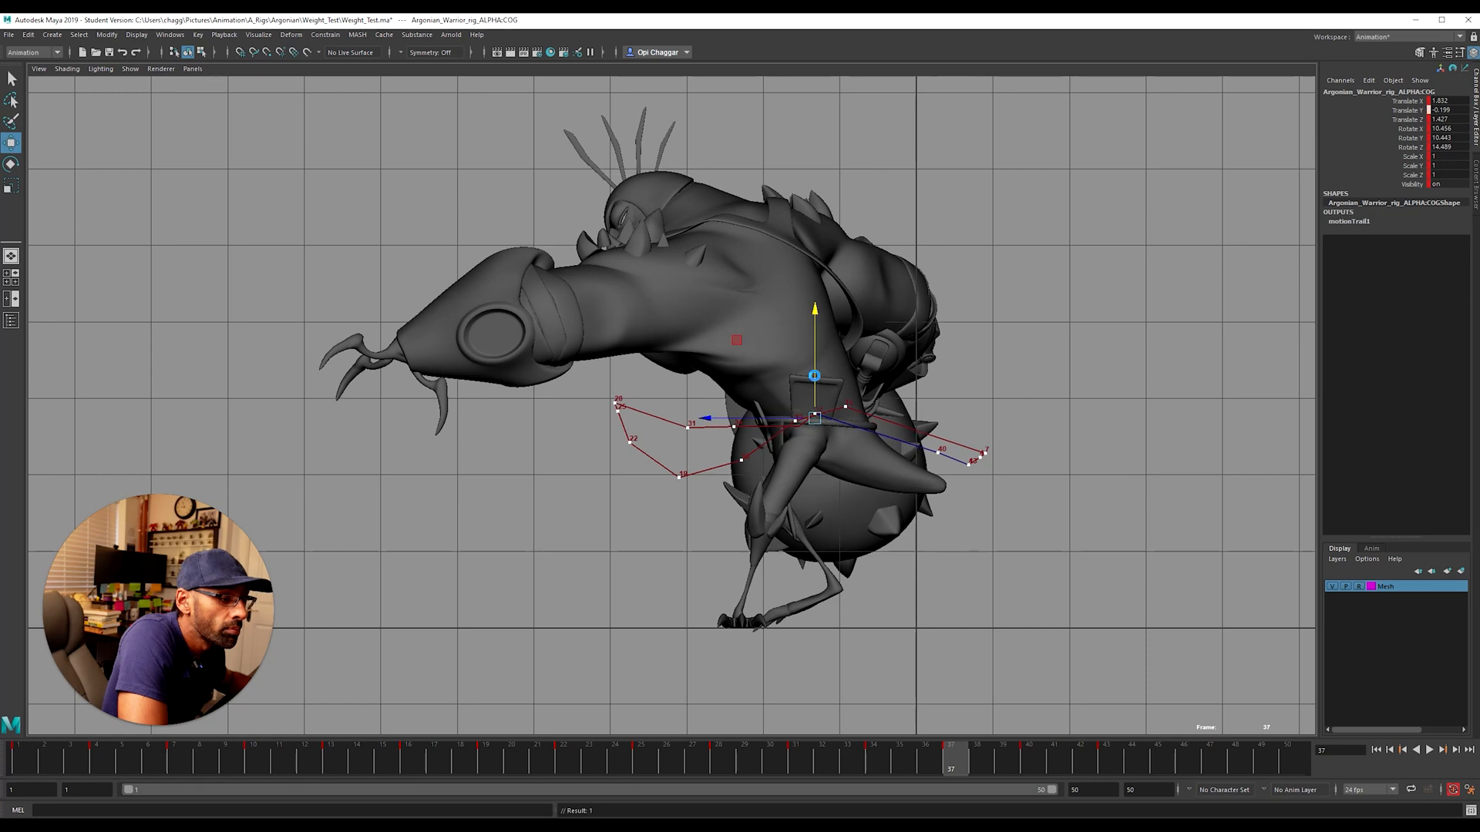
key(alt+comma)
key(alt+period)
drag(755, 419, 725, 417)
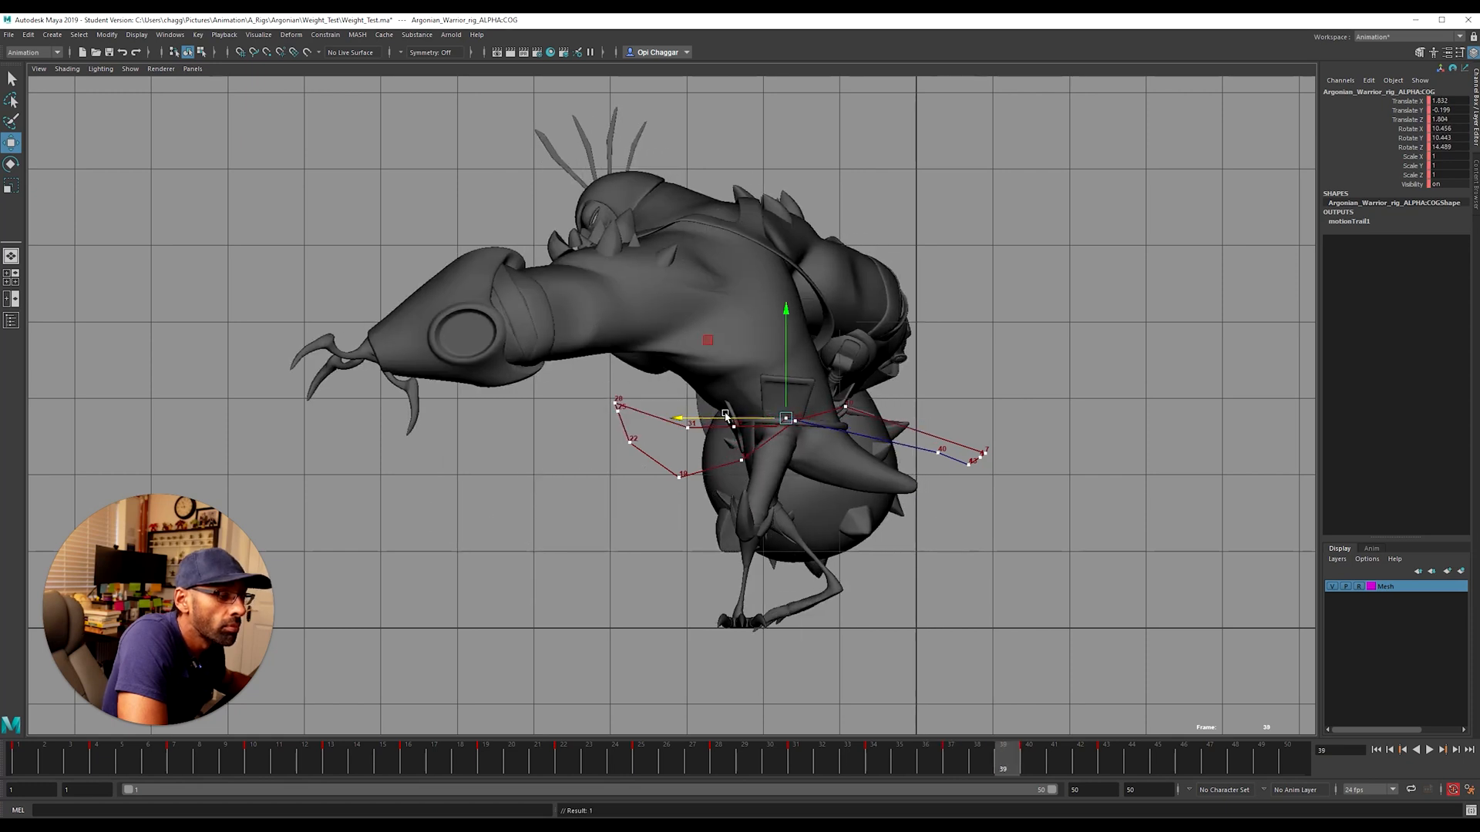
Step: At frame 40, move the COG forward to about Translate Z 0.703 and raise it to about Translate Y -0.371
key(alt+period)
drag(826, 452, 771, 453)
drag(878, 402, 881, 381)
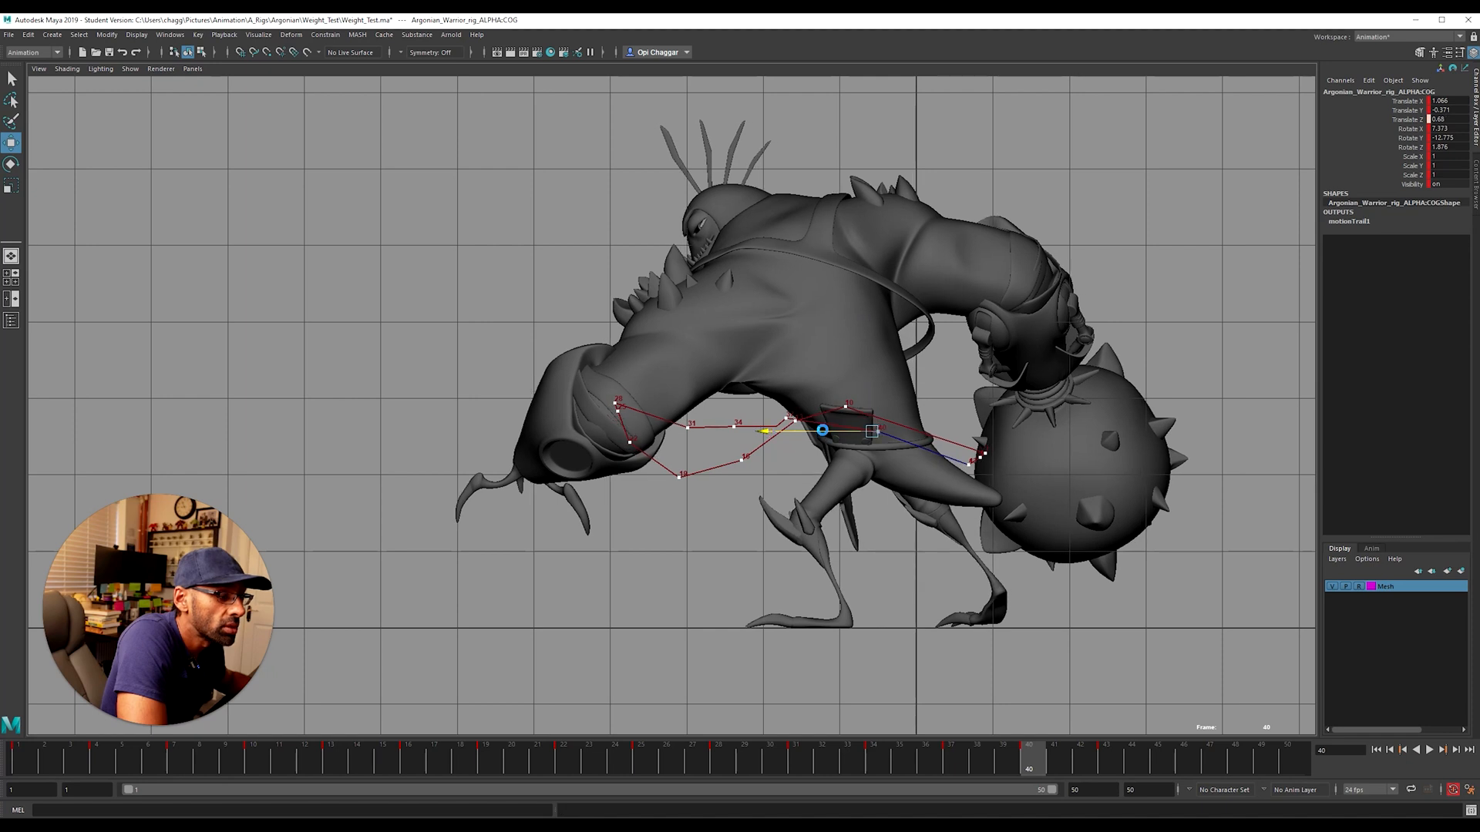
Step: Step back and forth through frames 35 to 42 to examine the COG's path along the motion trail
key(alt+comma)
key(alt+period)
key(alt+period)
key(alt+period)
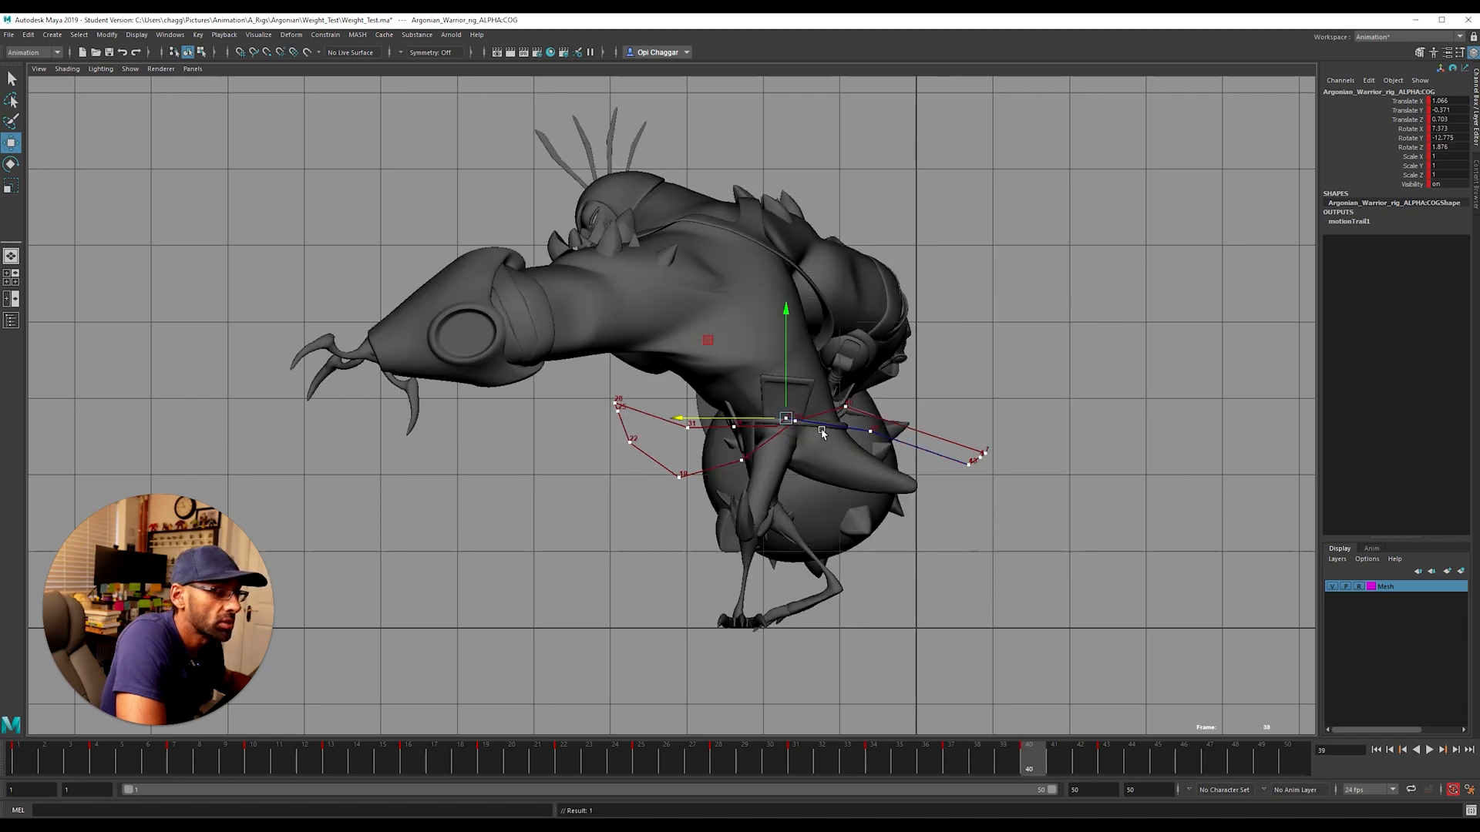
key(alt+comma)
key(alt+comma)
key(alt+comma)
key(alt+comma)
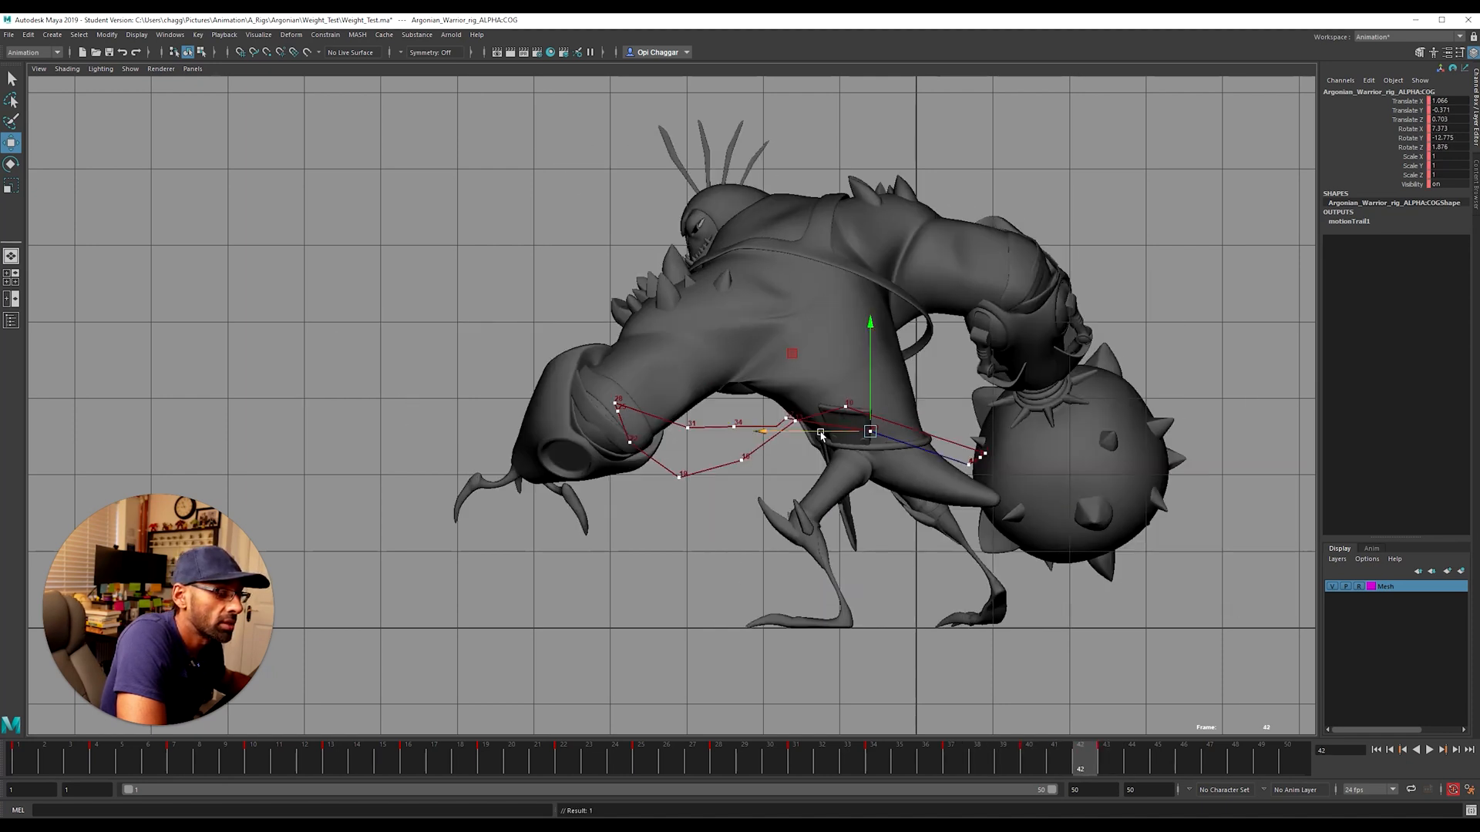
key(alt+comma)
key(alt+comma)
key(alt+comma)
key(alt+comma)
key(alt+comma)
key(alt+comma)
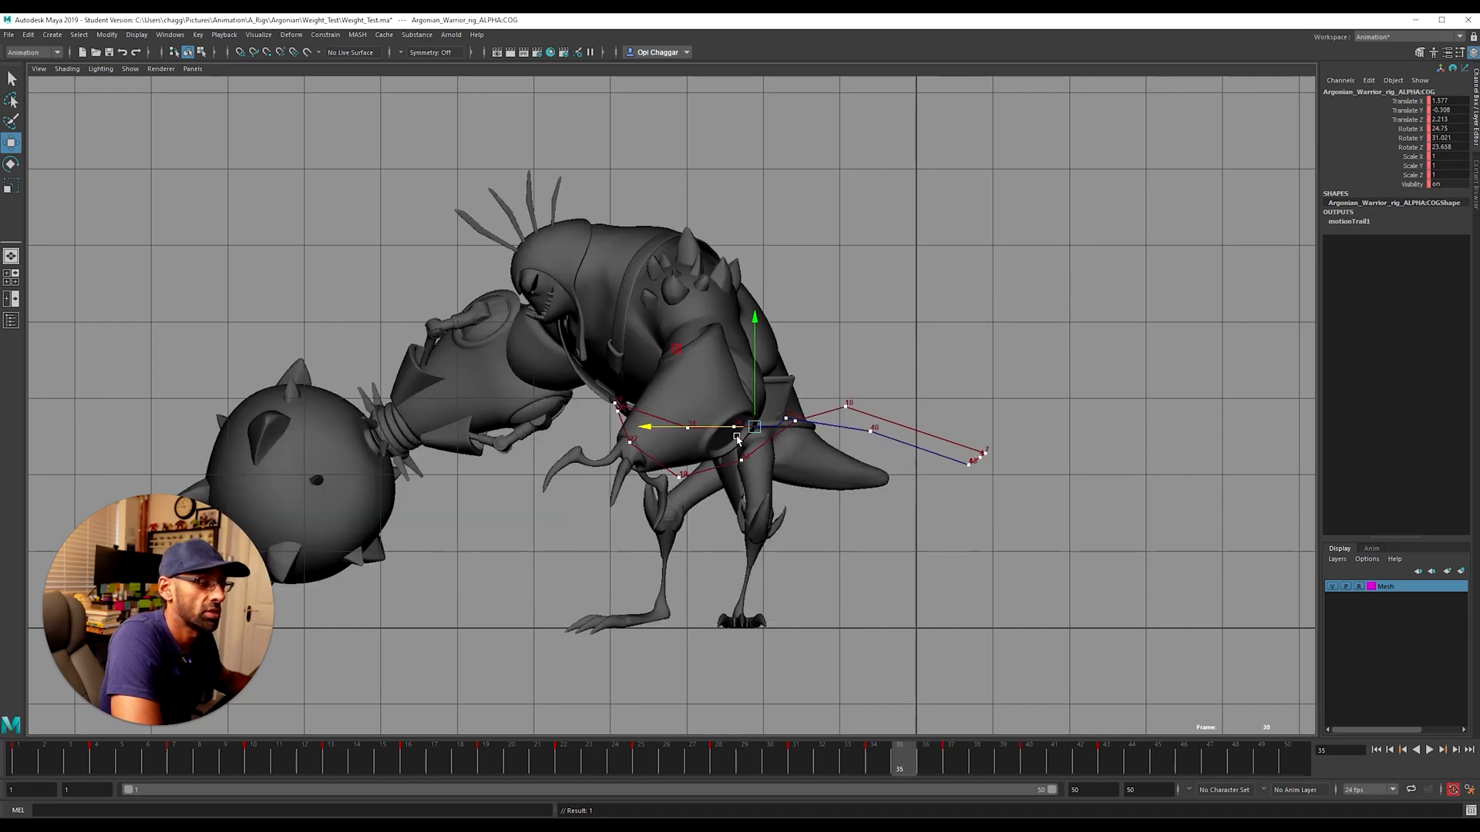
key(alt+period)
key(alt+period)
key(alt+period)
key(alt+period)
key(alt+period)
key(alt+period)
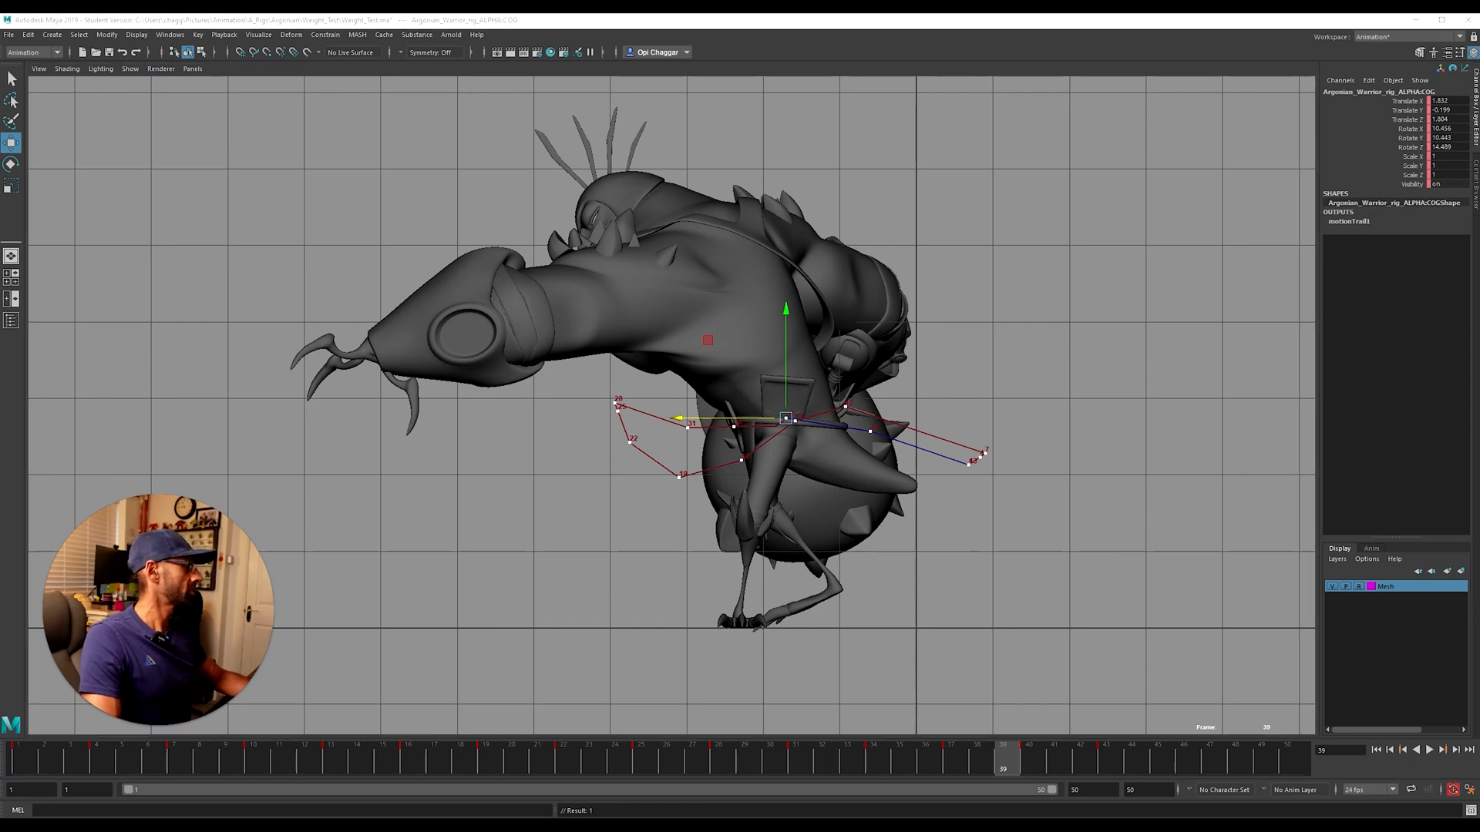
Step: Bring up the COG's curves in the Graph Editor and convert all keys from stepped to flat tangents
drag(1479, 185, 668, 118)
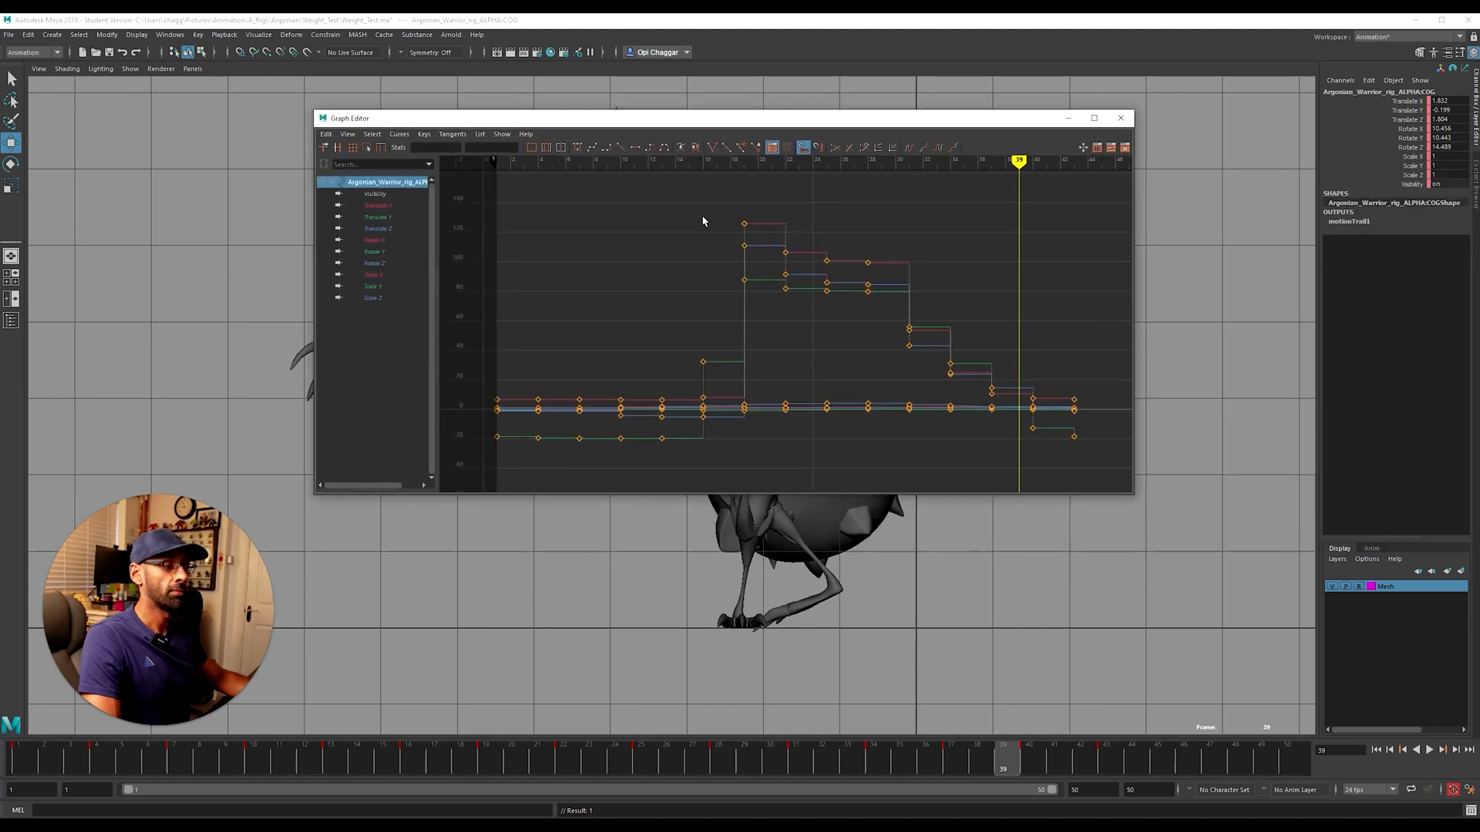
drag(1003, 458, 1001, 456)
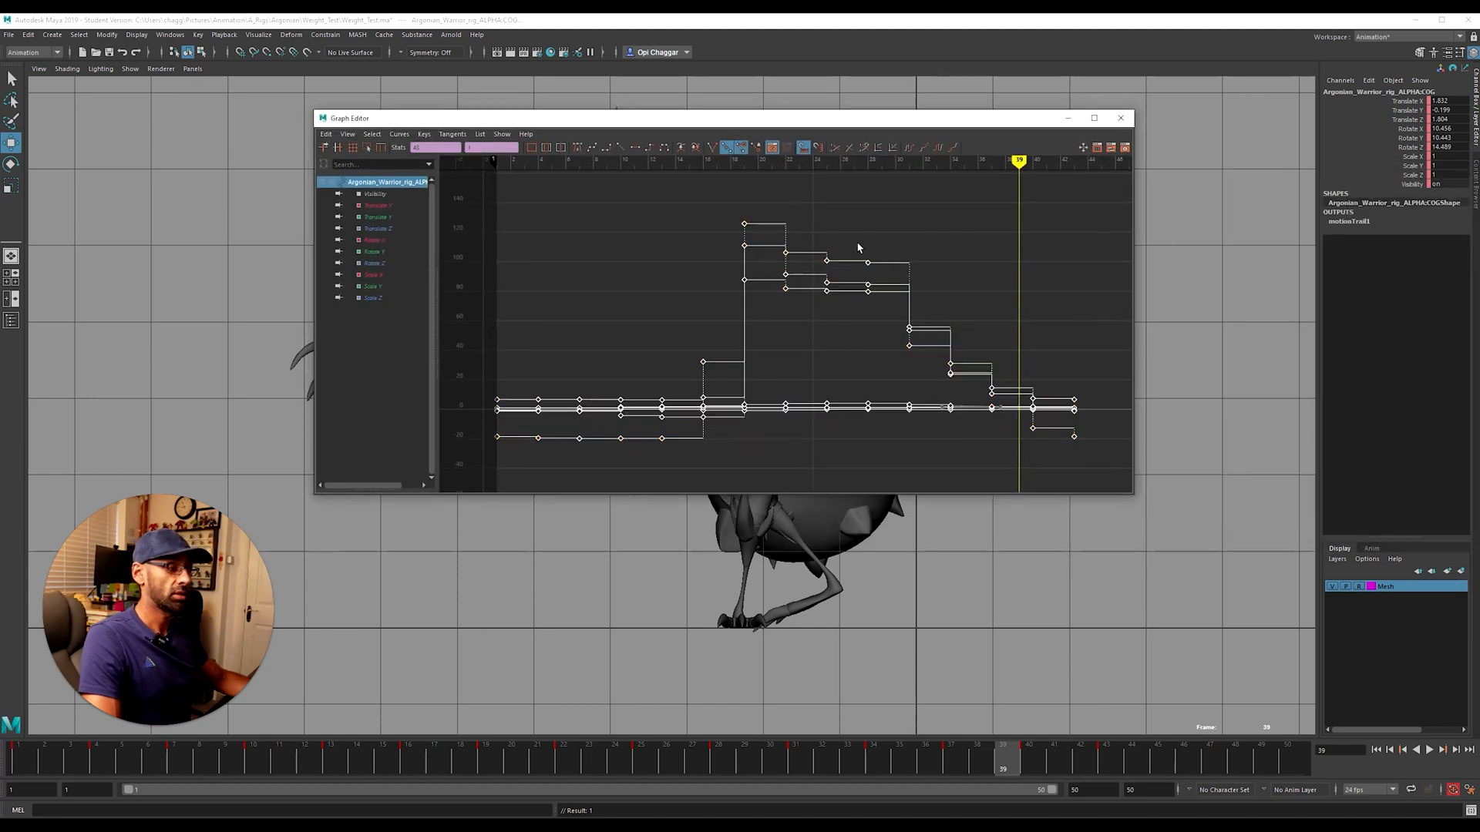
click(636, 148)
click(711, 240)
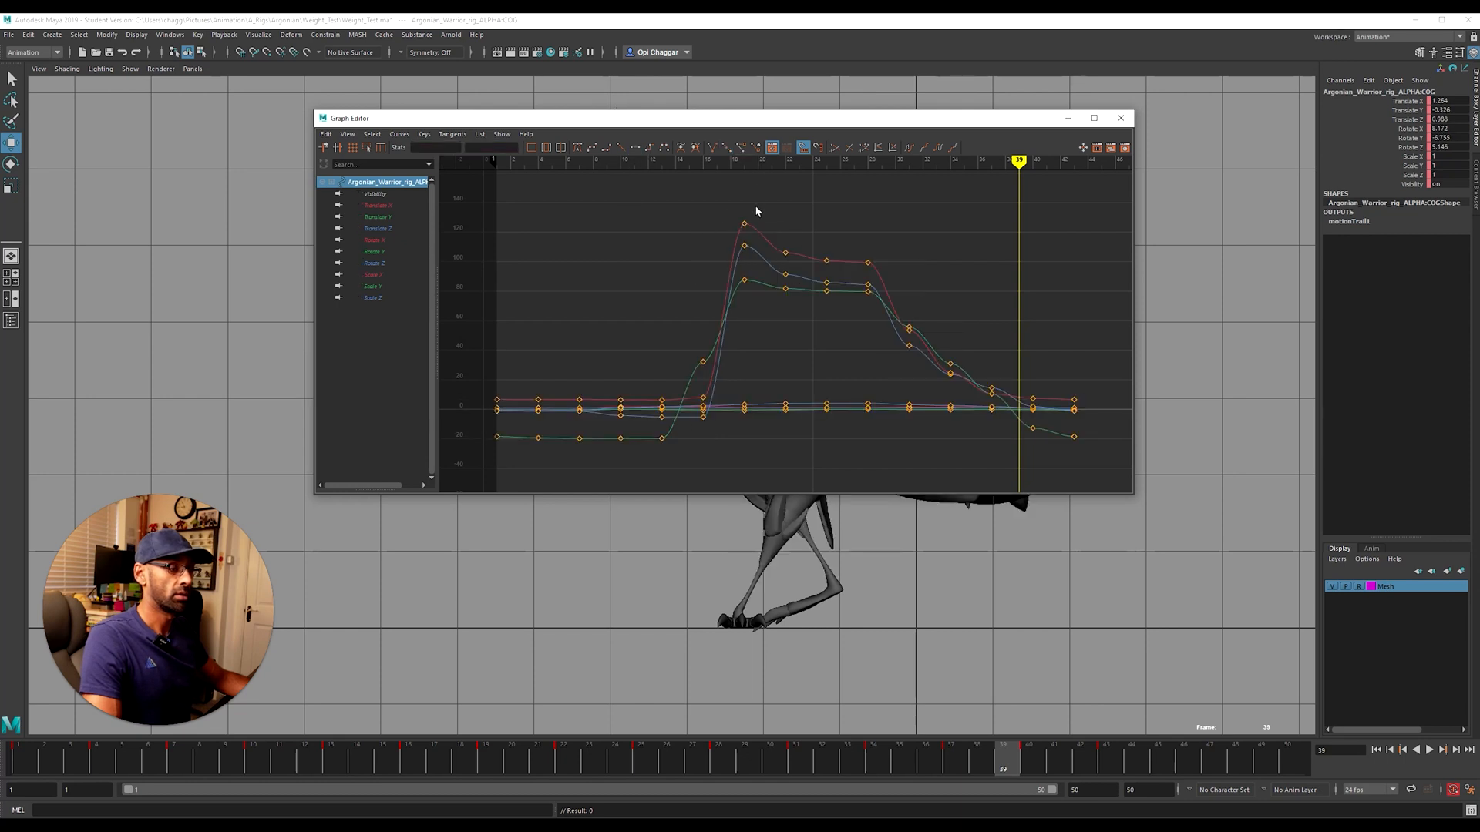
Step: Change the COG's keys from frame 16 to 40 to spline tangents
drag(1053, 447, 1052, 447)
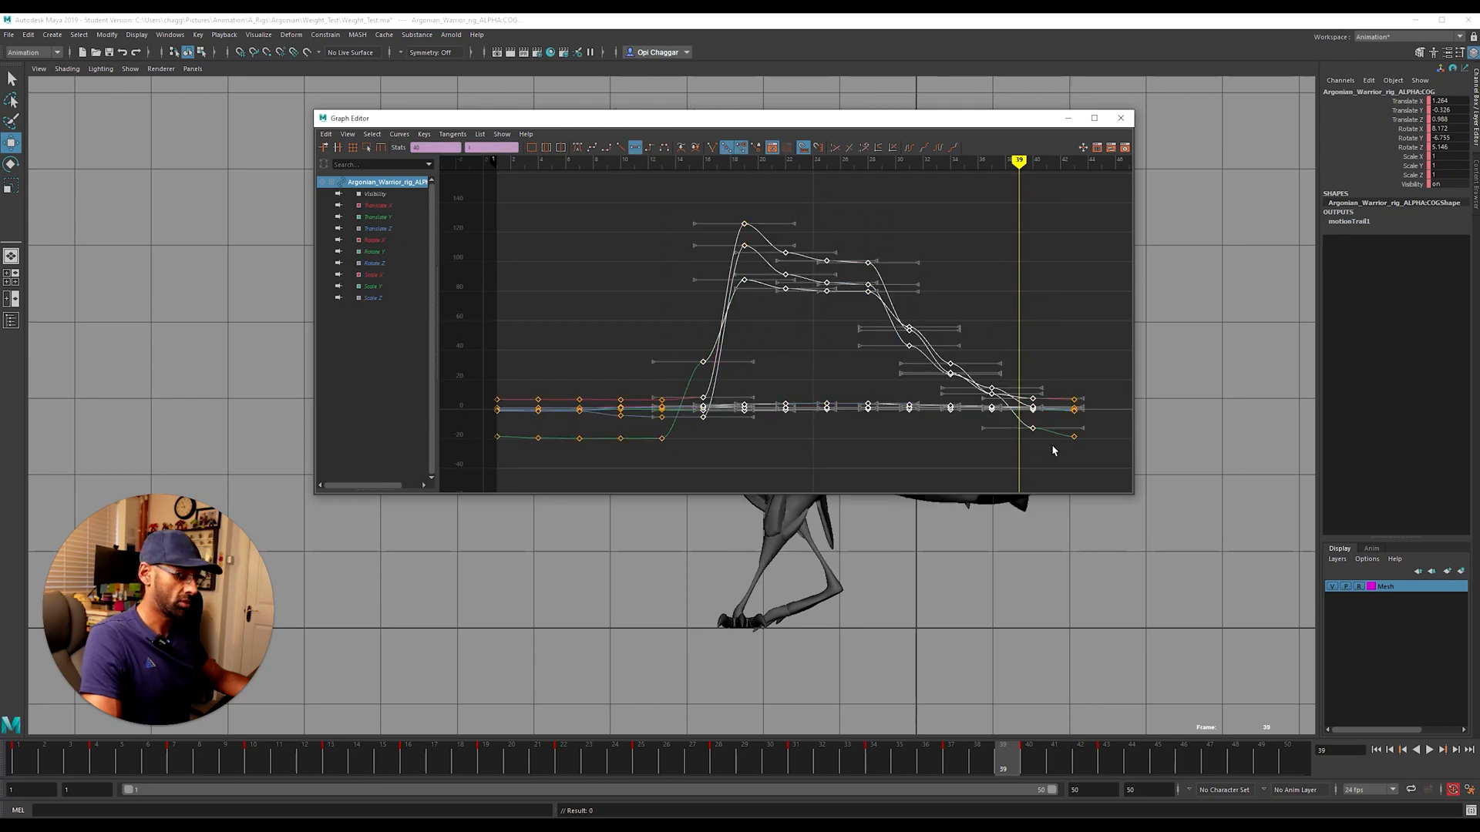
key(shift+s)
click(849, 240)
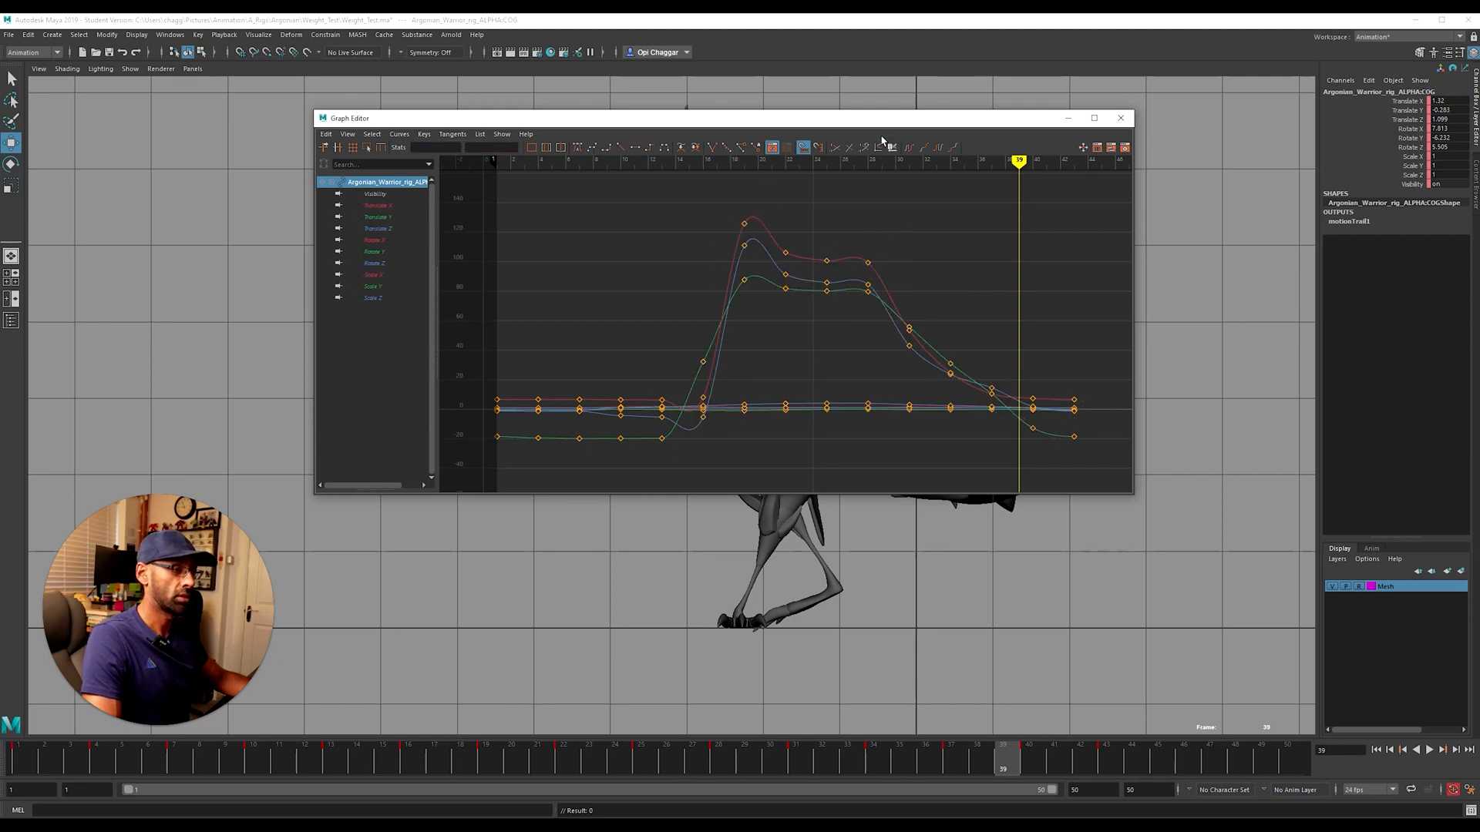
Step: Move the Graph Editor off the view and play the animation to check the COG's smoothed motion from the side
drag(873, 120, 1479, 120)
key(alt+v)
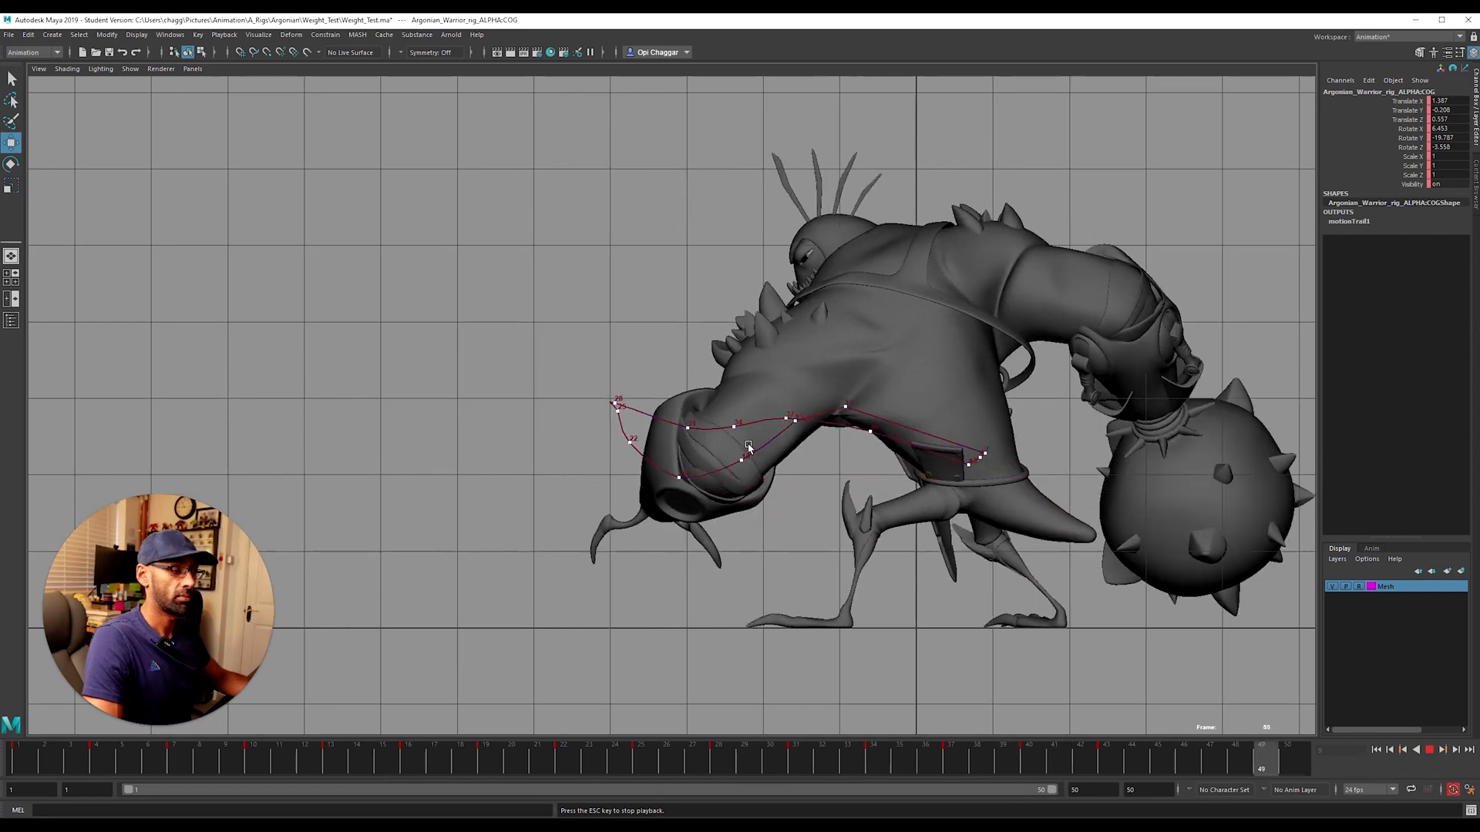
key(Escape)
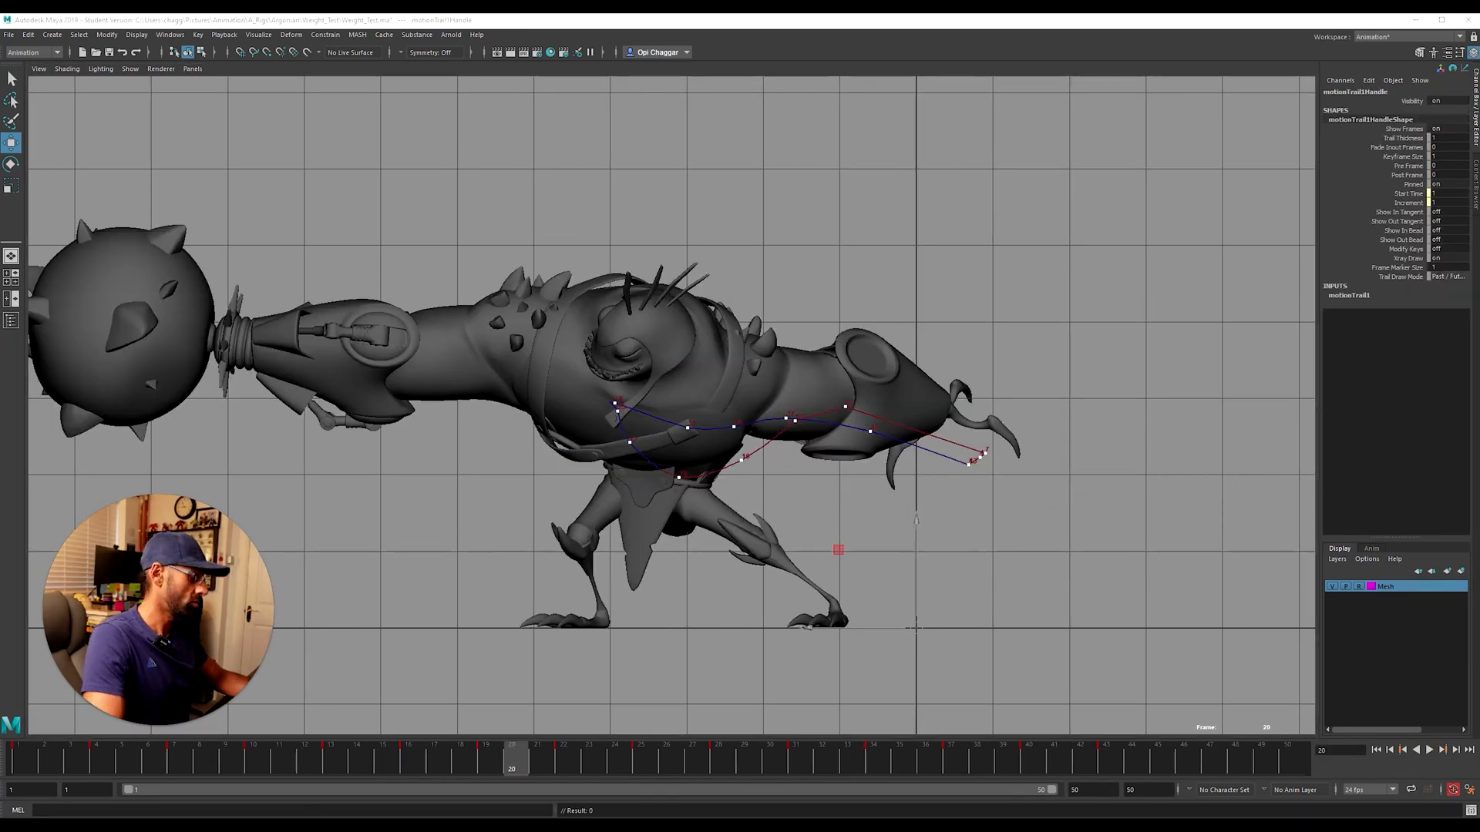
Step: Delete the COG's motion trail, show the rig controls again and create a new editable motion trail for the COG
key(Delete)
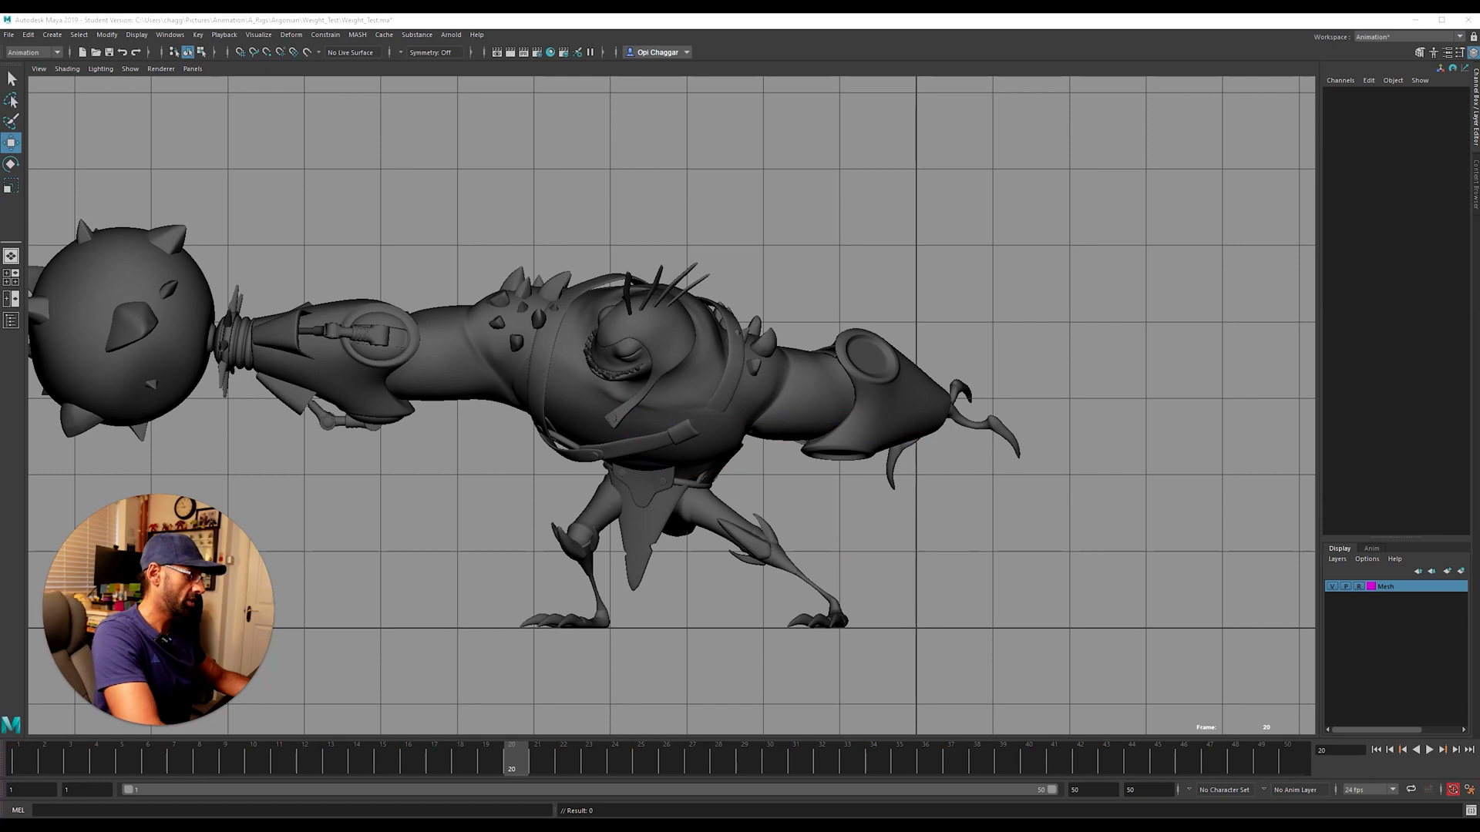
click(421, 468)
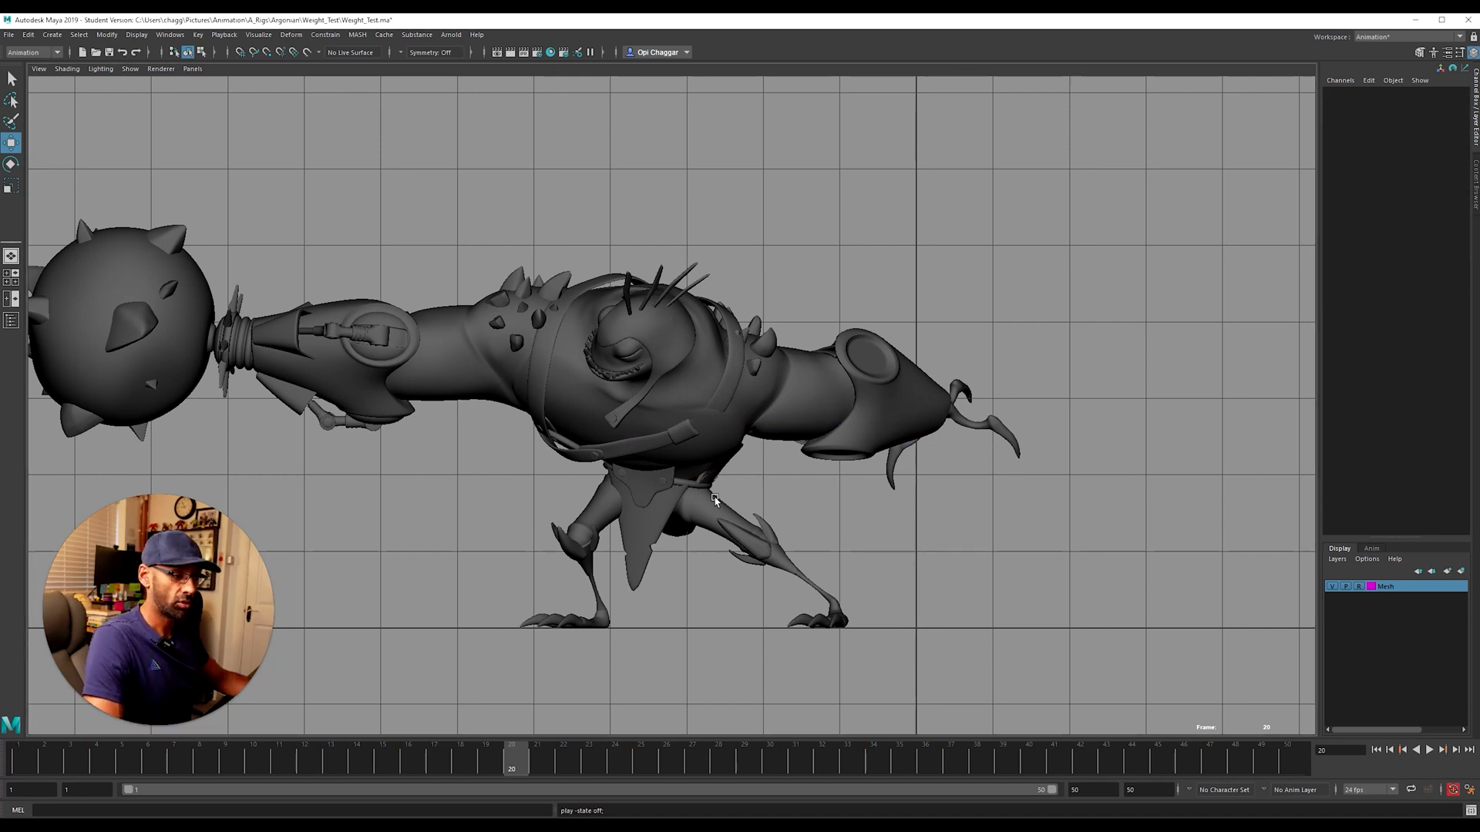
key(alt+1)
click(749, 481)
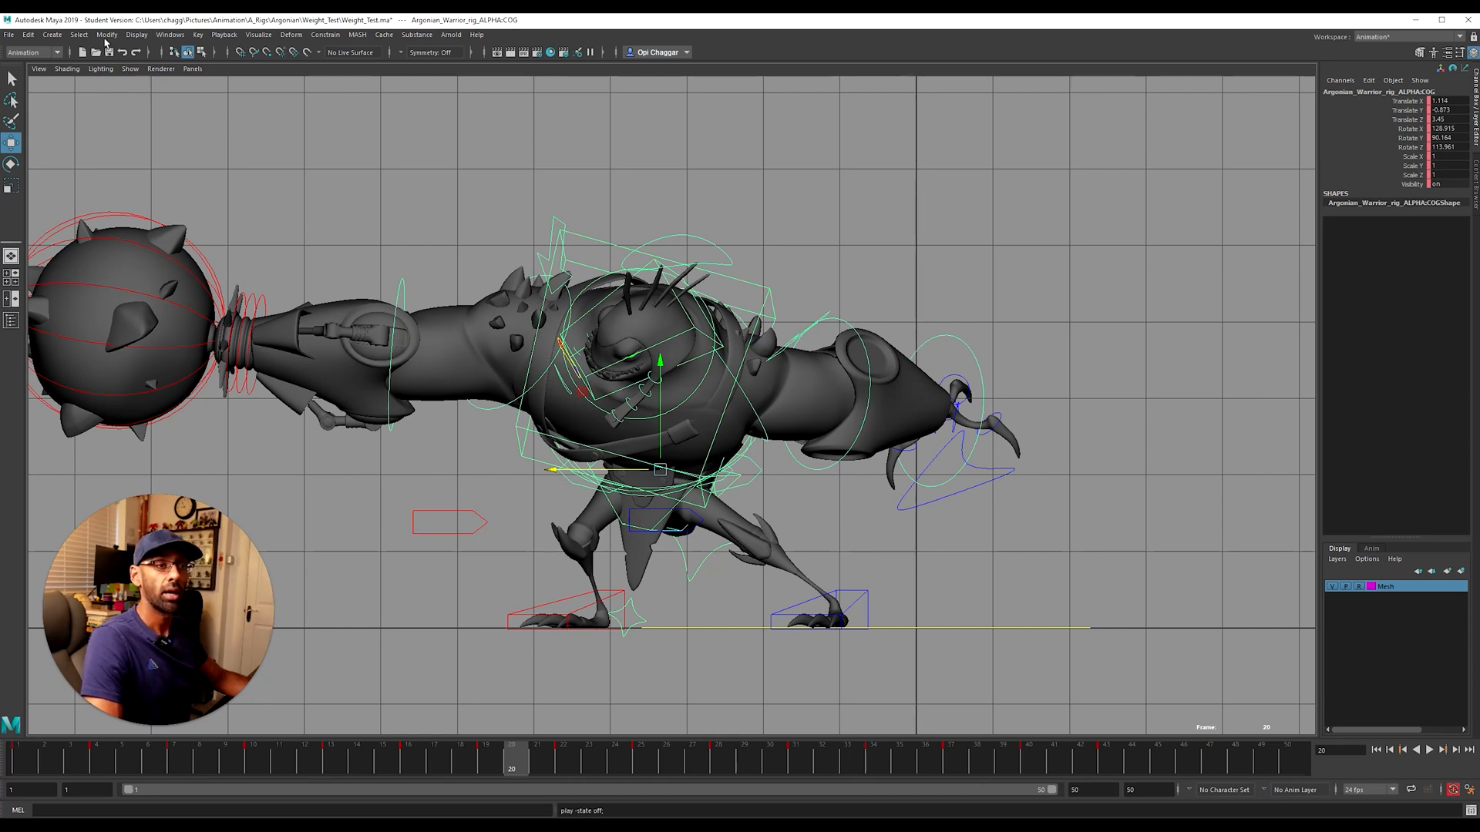
click(258, 34)
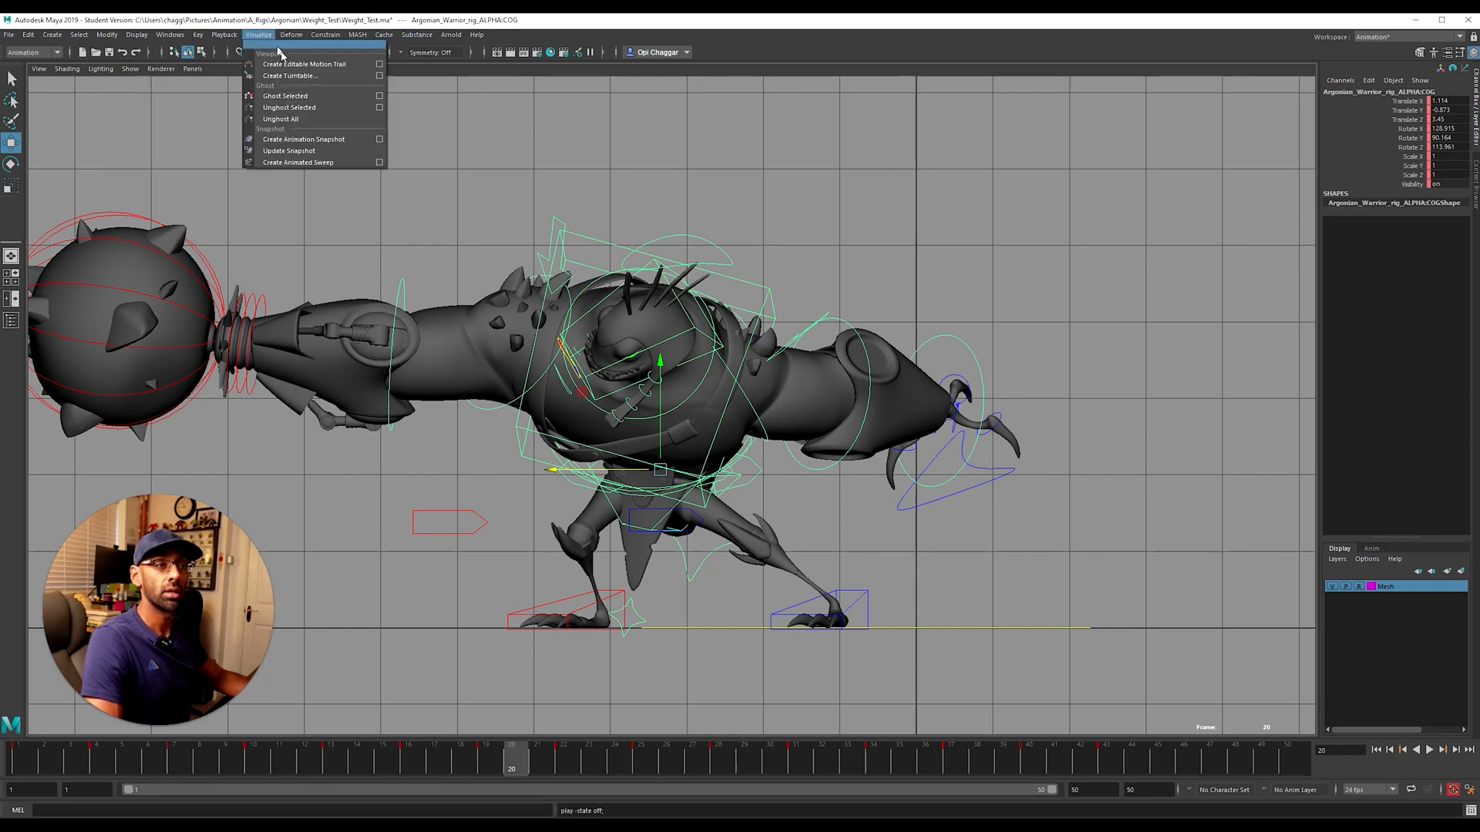
click(316, 57)
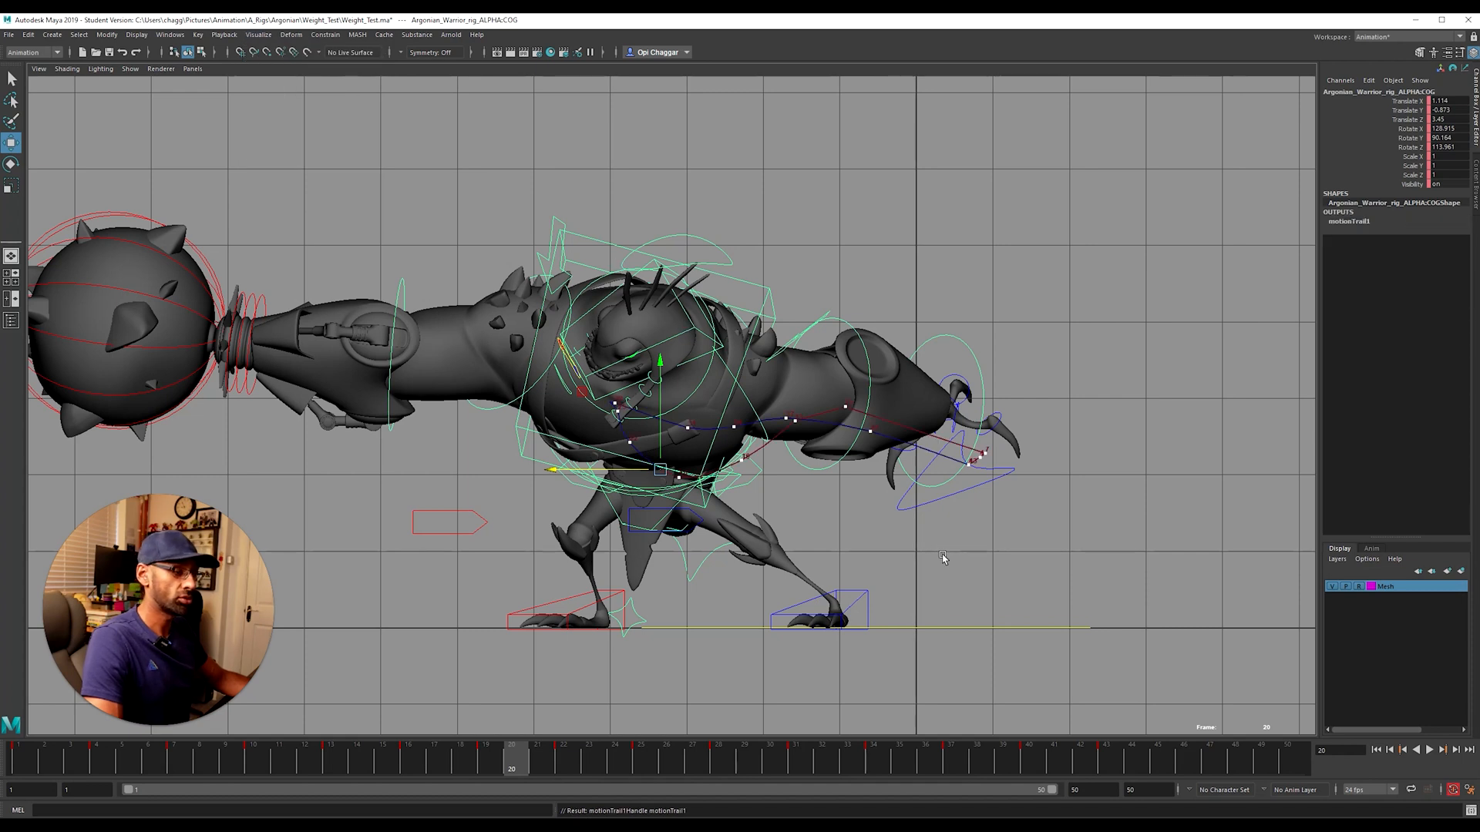
Step: Hide the rig controls in the side view and turn on the display of motion trails
key(alt+1)
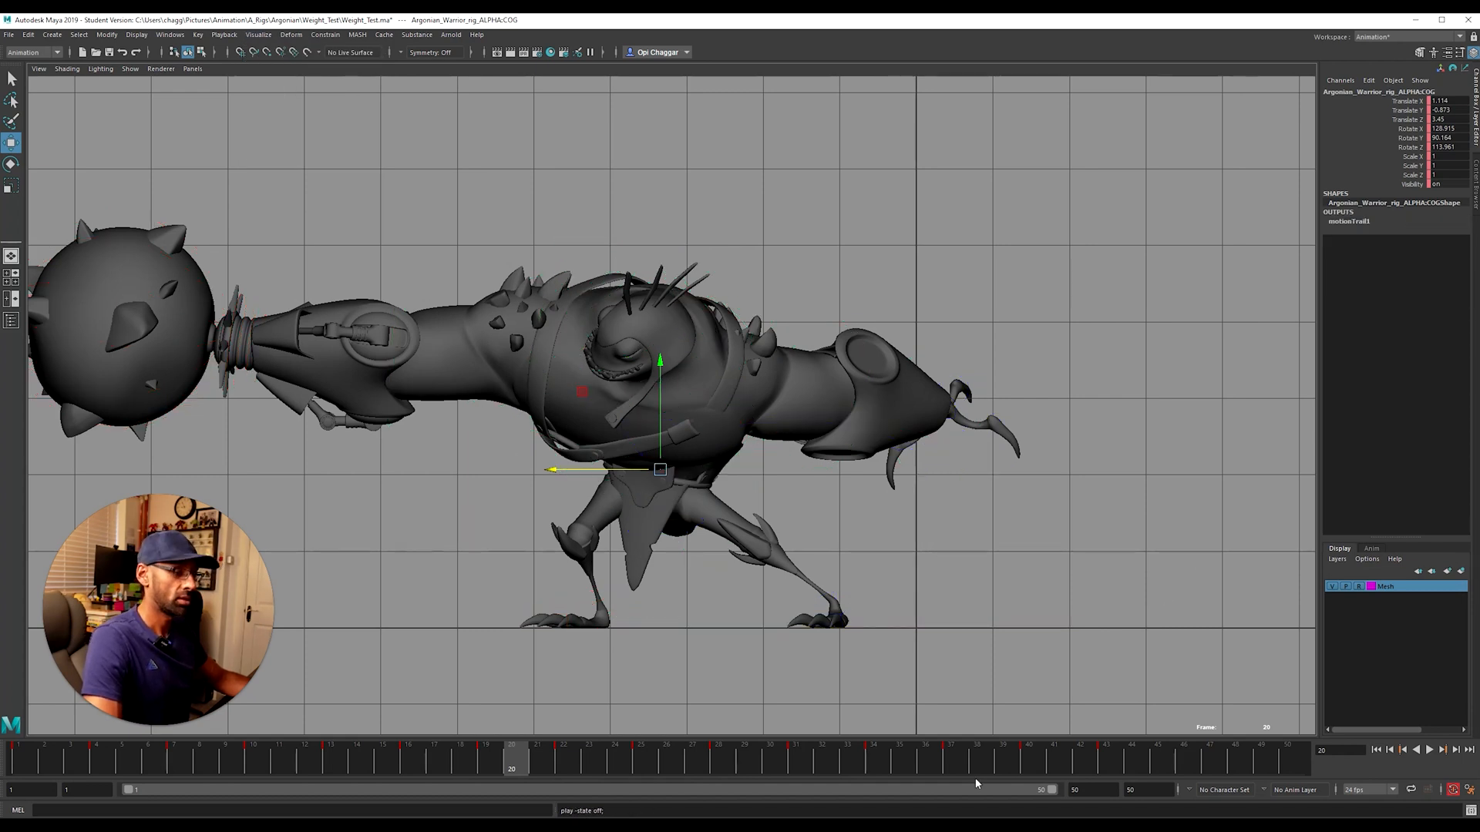
click(131, 69)
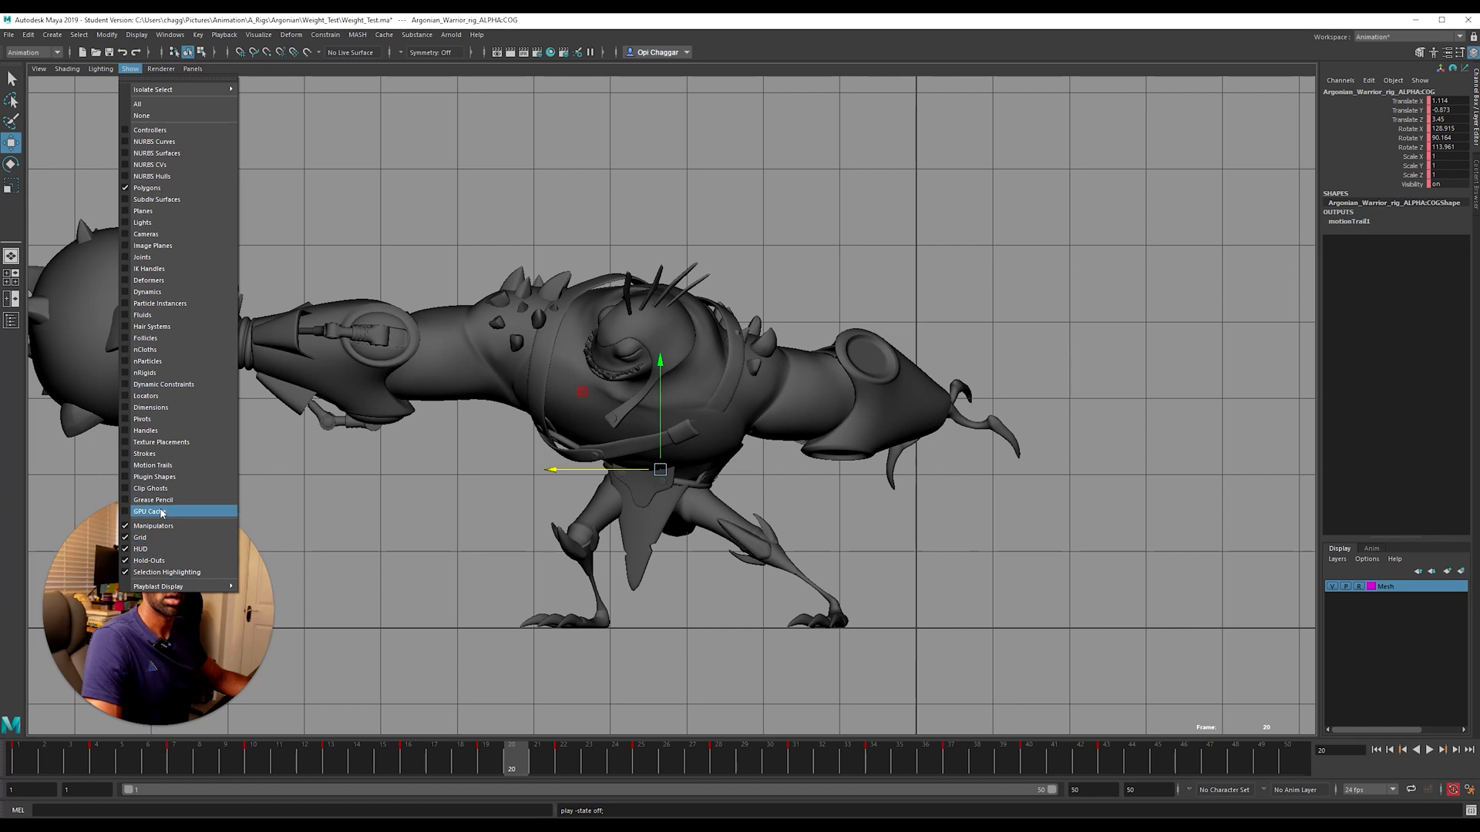
click(152, 465)
Step: Play the animation from frame 1 in the side and perspective views to check the COG's arc, returning to frame 1
drag(526, 759, 17, 759)
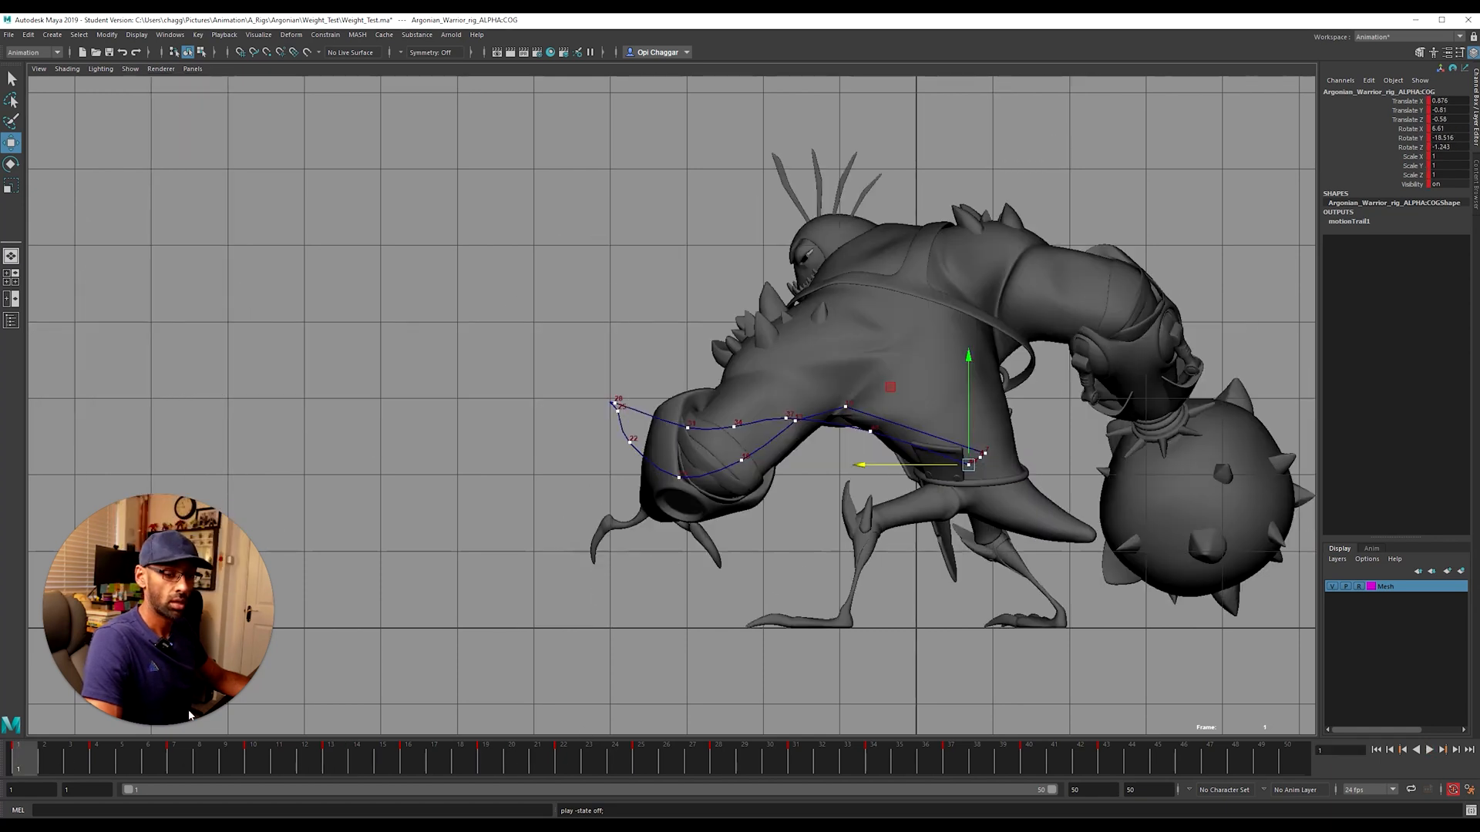
key(alt+v)
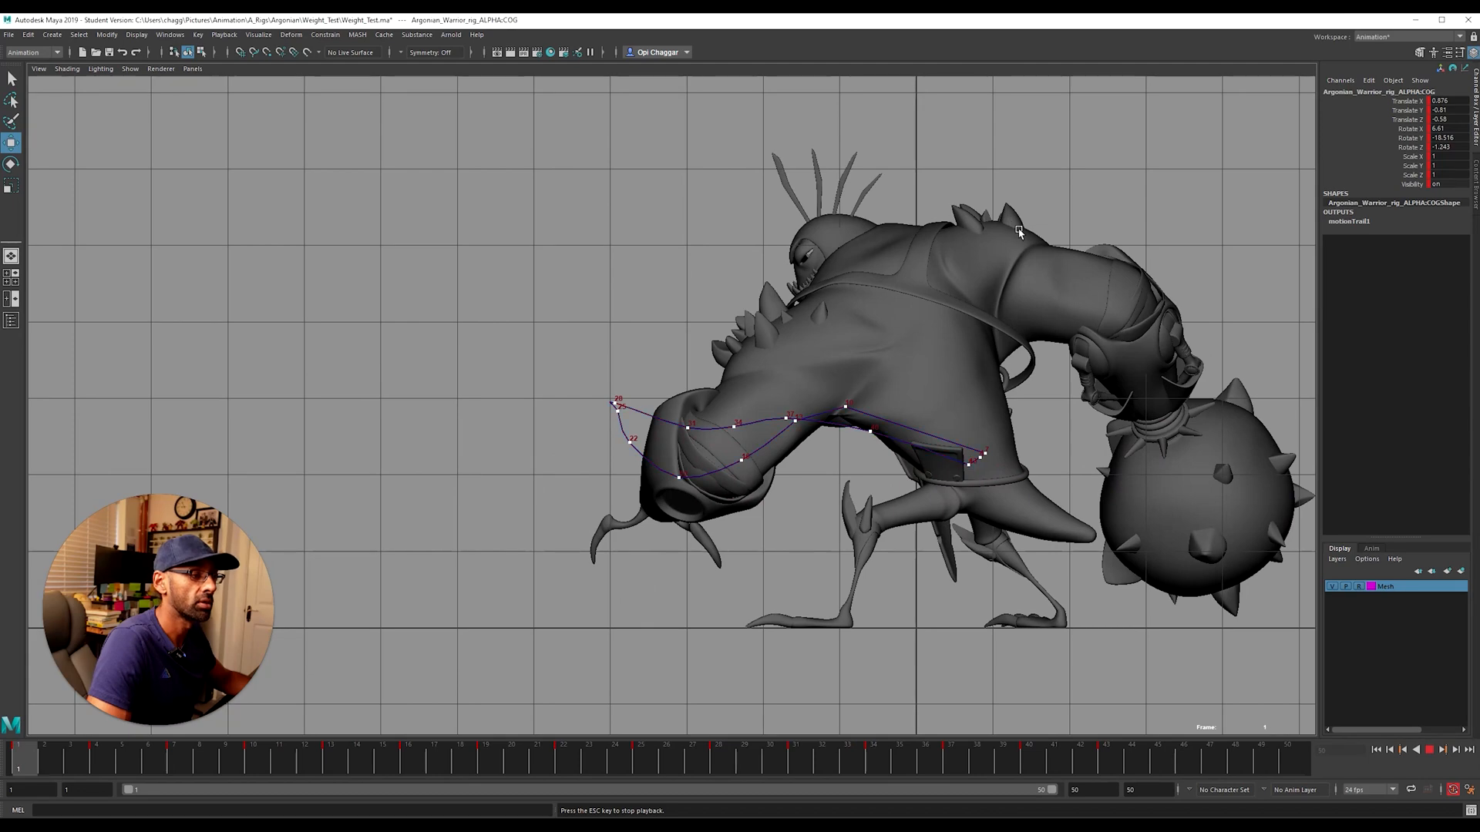
key(space)
key(space)
alt+drag(785, 356, 529, 357)
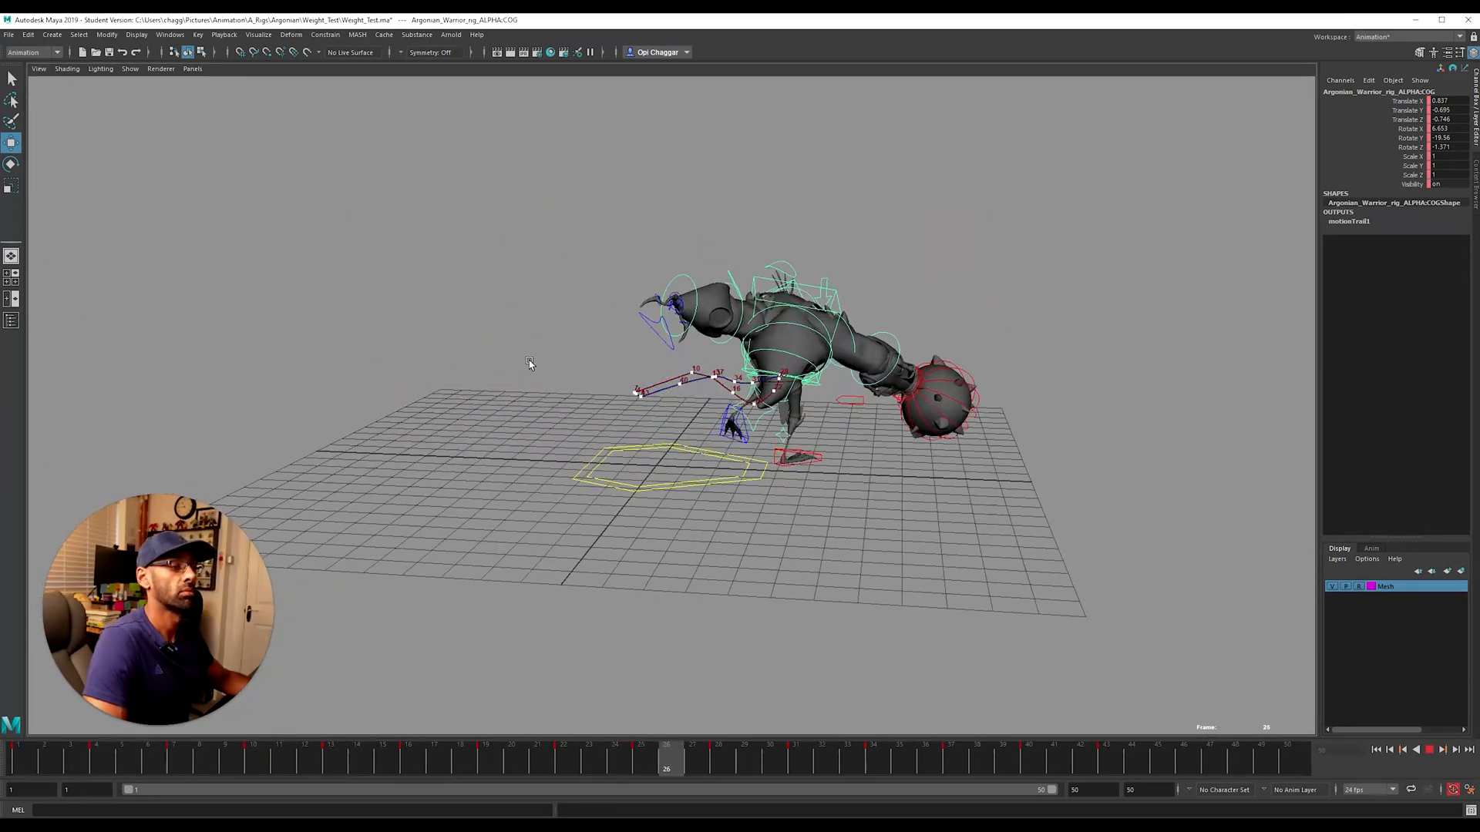
key(Escape)
click(22, 756)
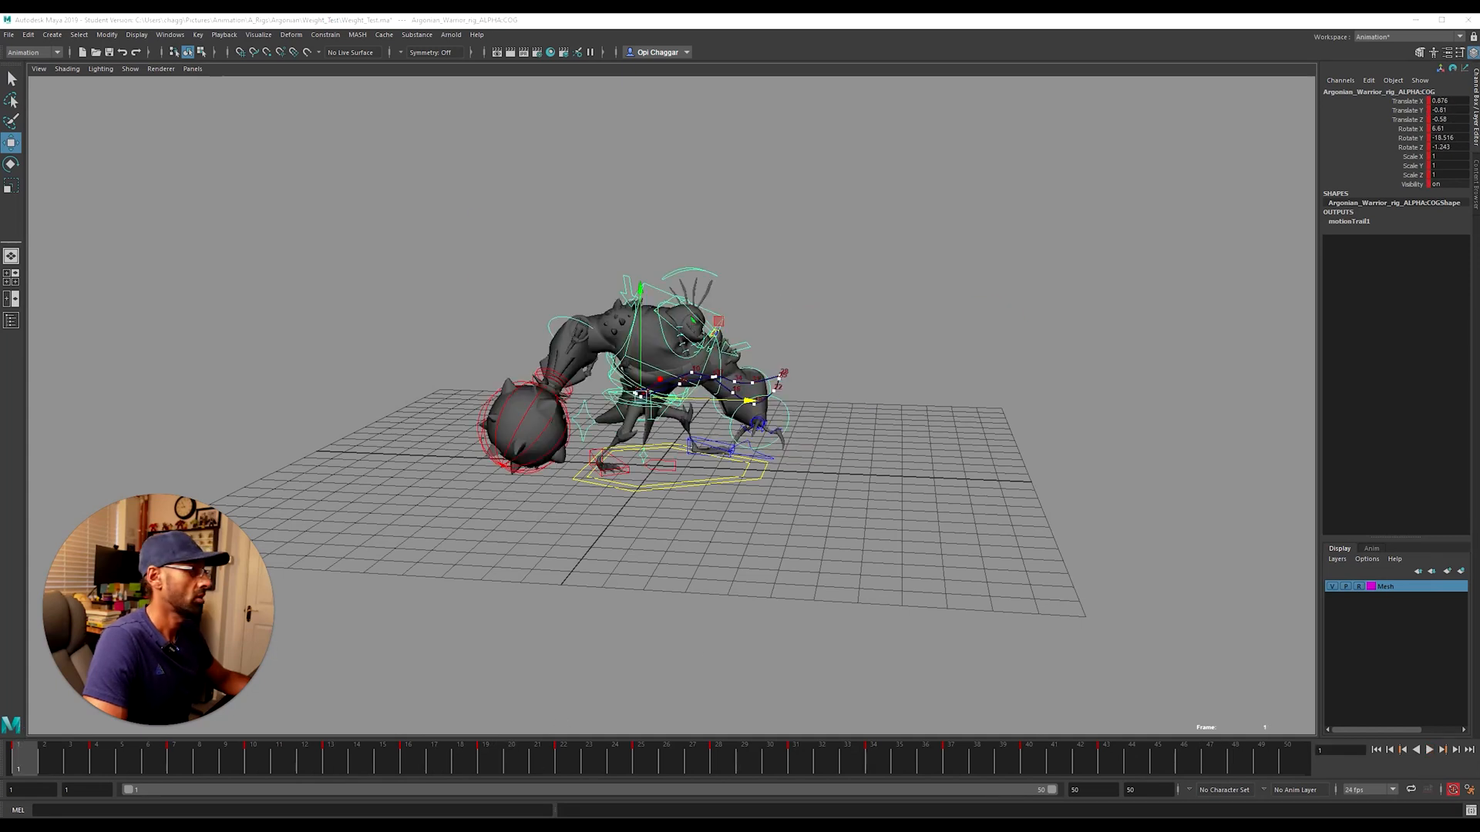
Step: Delete the COG's motion trail and select all of the warrior's rig controls
click(733, 393)
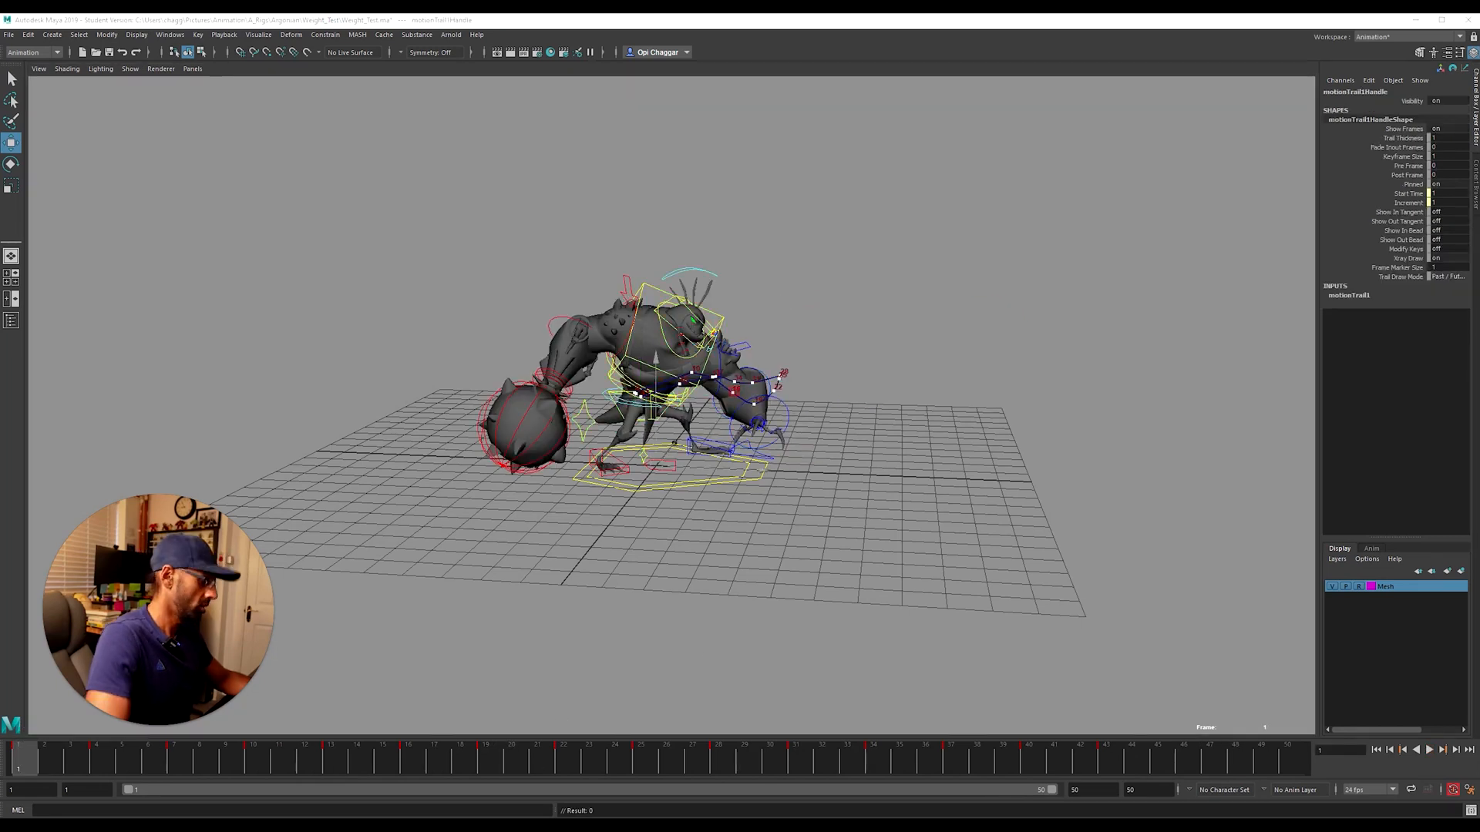
key(Delete)
drag(444, 217, 1041, 575)
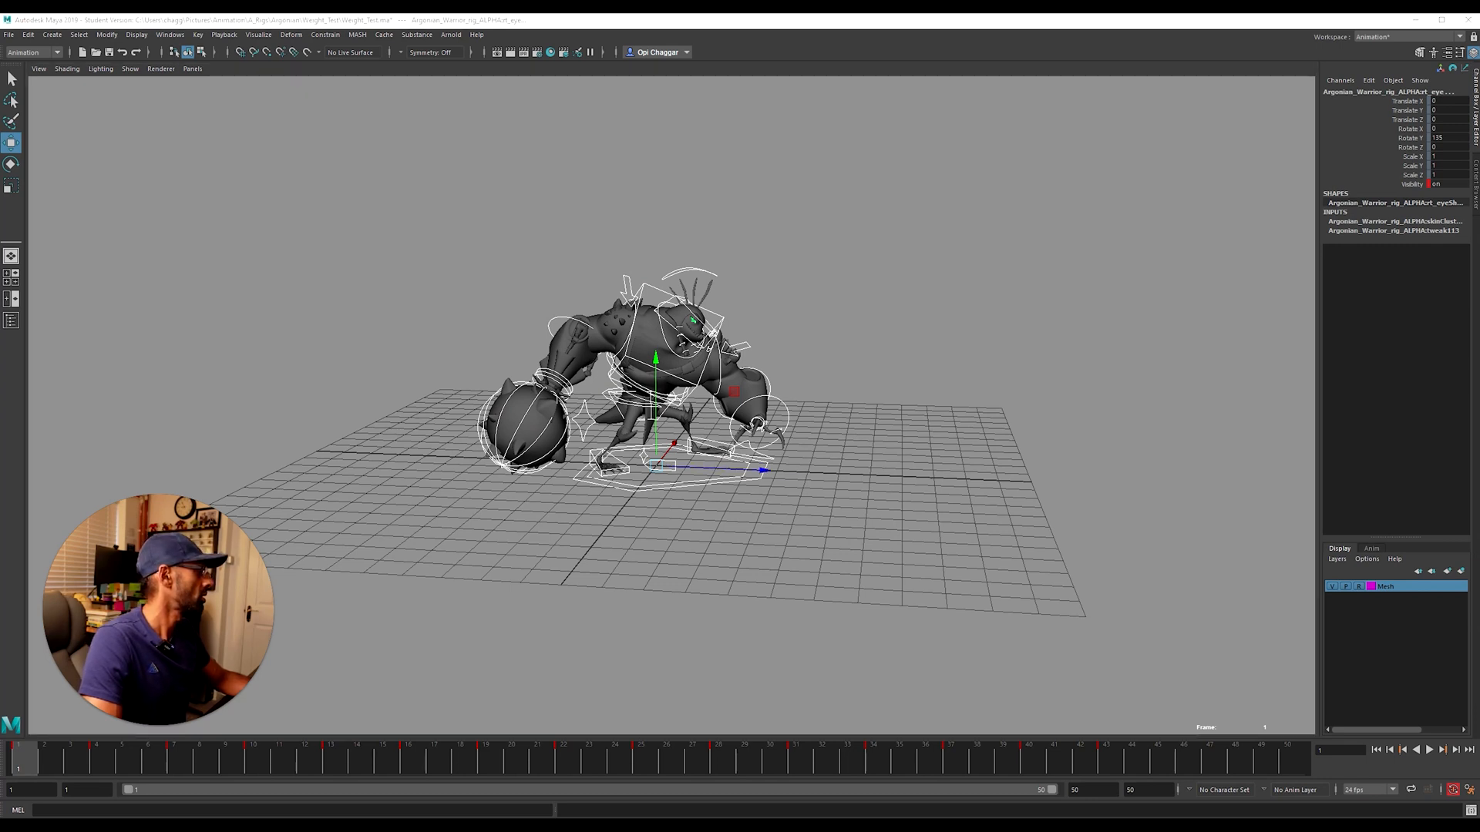
Step: Clear the selection and play the animation in the perspective view, examining the swing from several angles
click(810, 635)
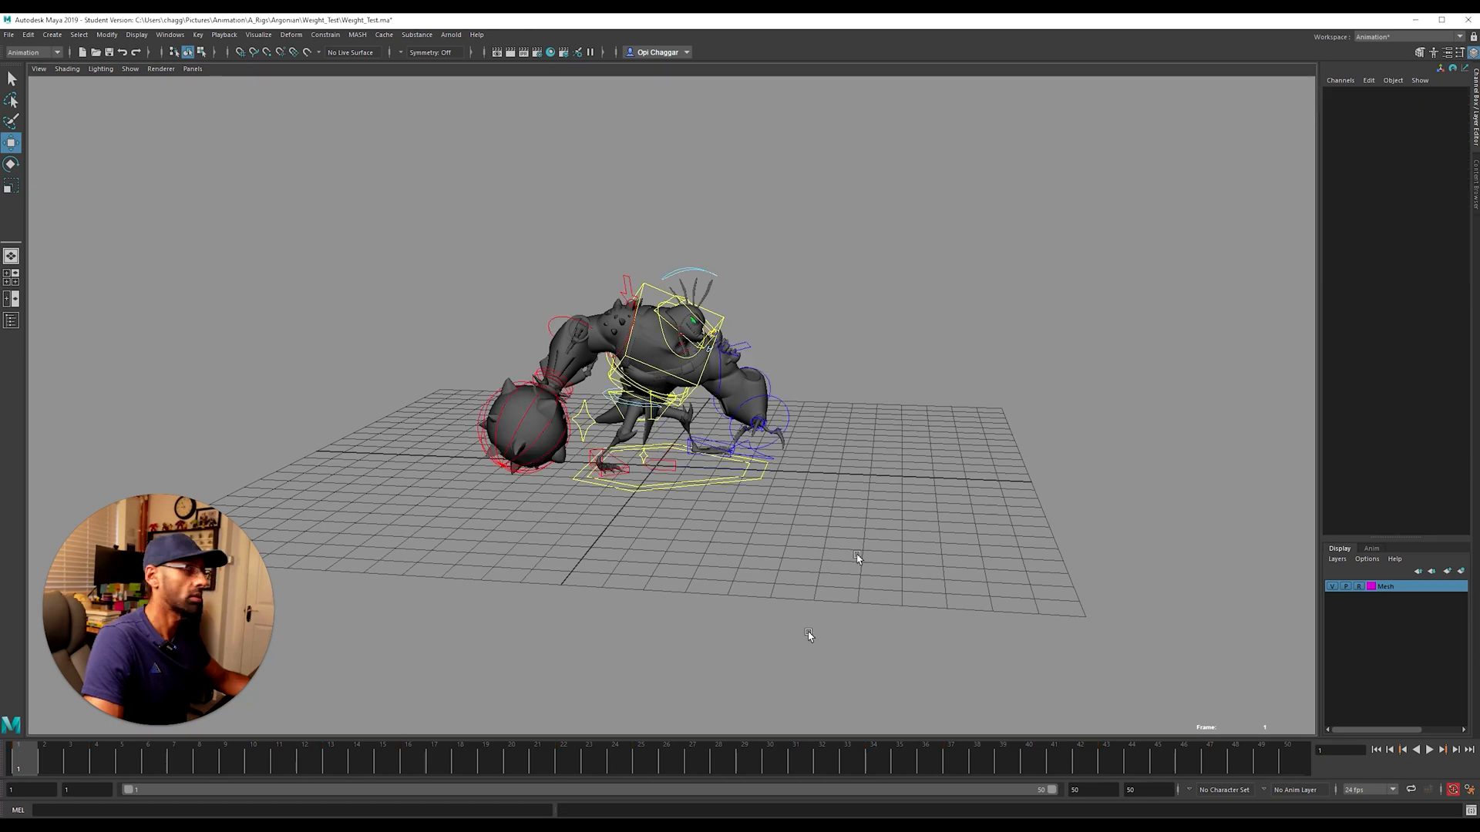
key(alt+v)
alt+right_drag(730, 485, 488, 512)
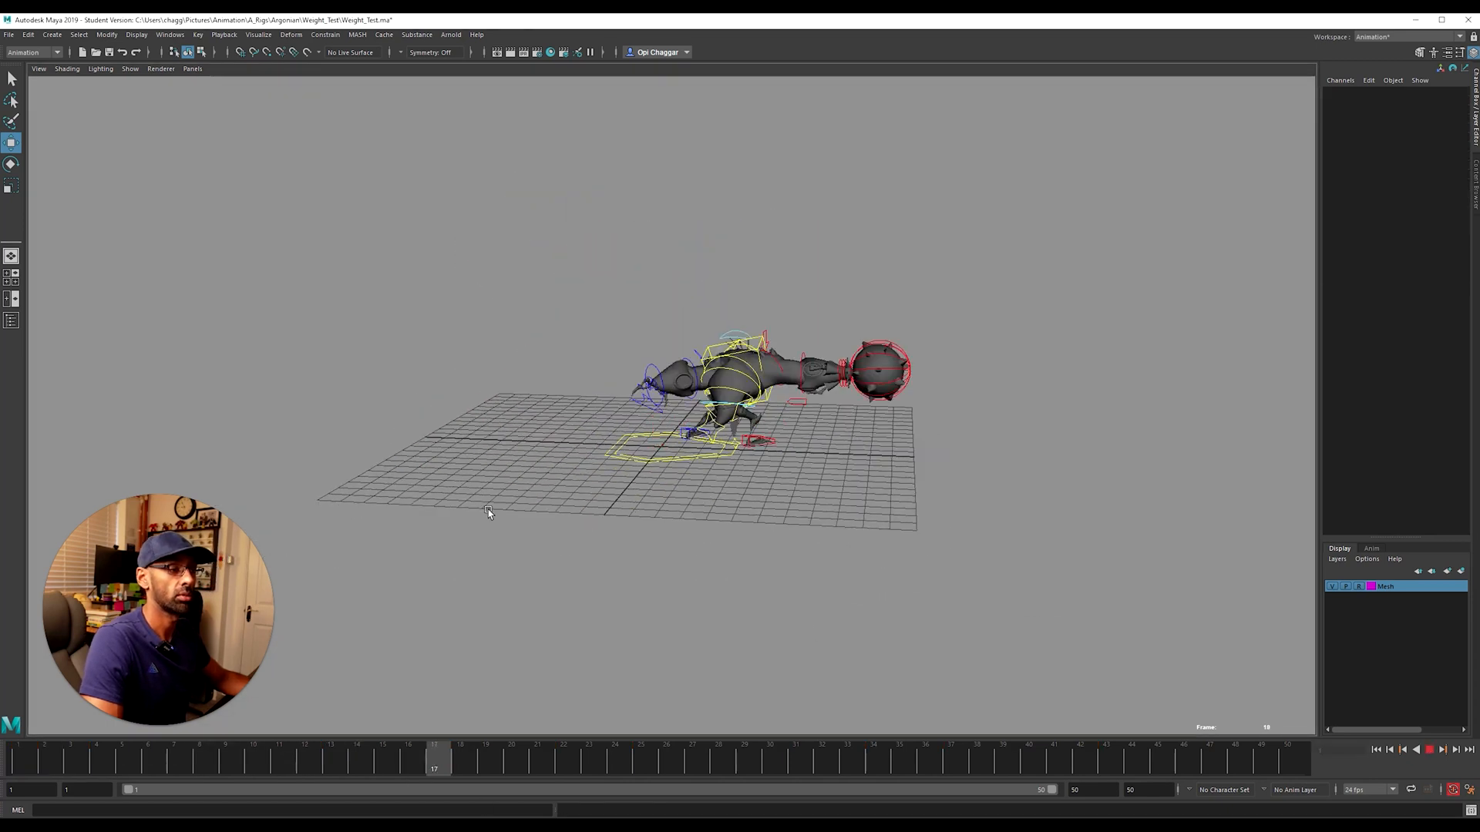
alt+drag(726, 458, 642, 478)
alt+drag(750, 465, 848, 476)
alt+drag(895, 519, 580, 496)
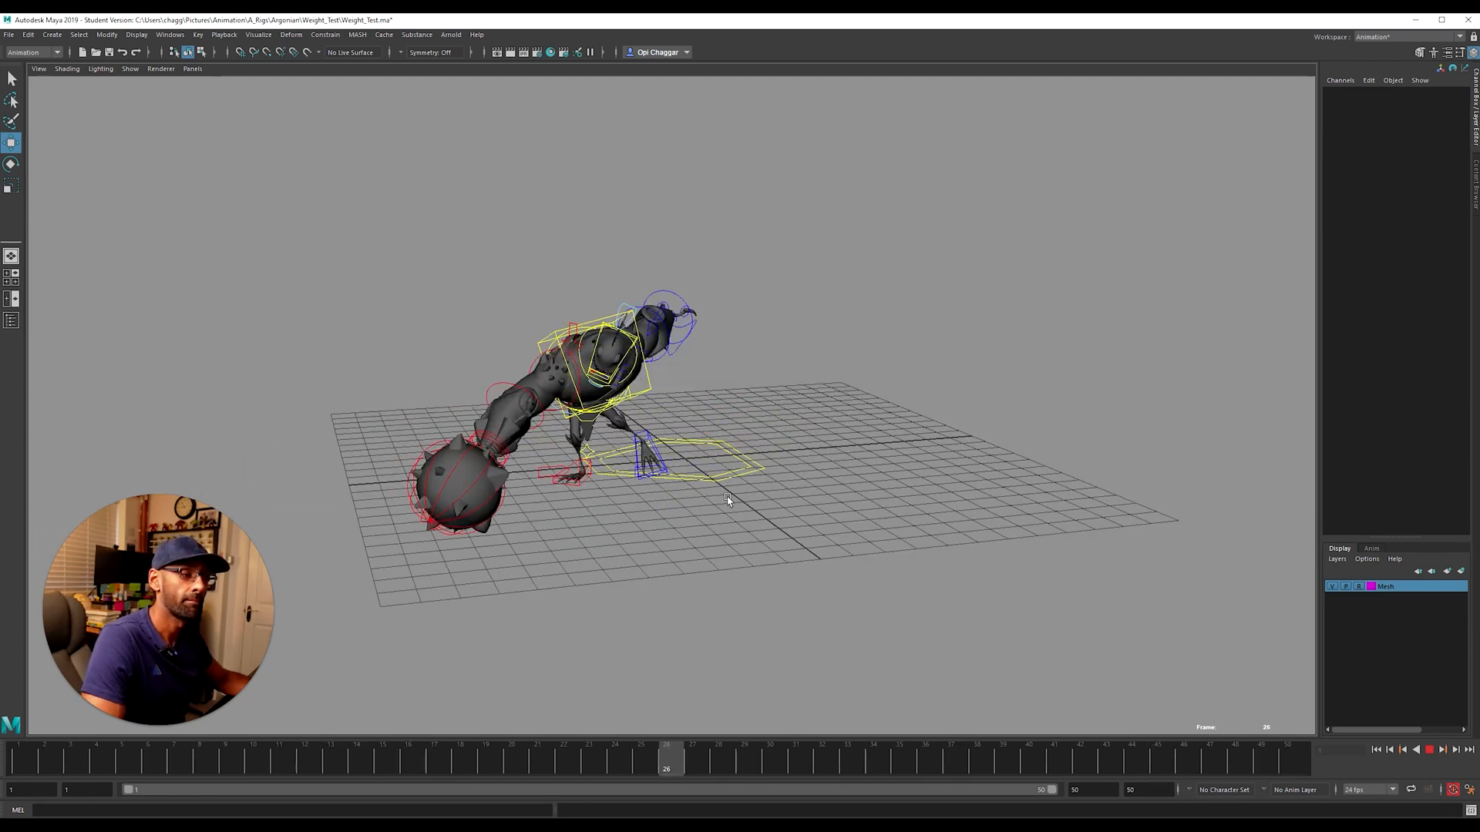
Step: Stop the playback, scrub to frame 50, return to frame 1 and inspect the starting pose from different angles
key(alt+v)
mouse_move(515, 761)
mouse_down()
mouse_move(194, 767)
mouse_move(1441, 792)
mouse_up()
alt+drag(674, 600, 853, 568)
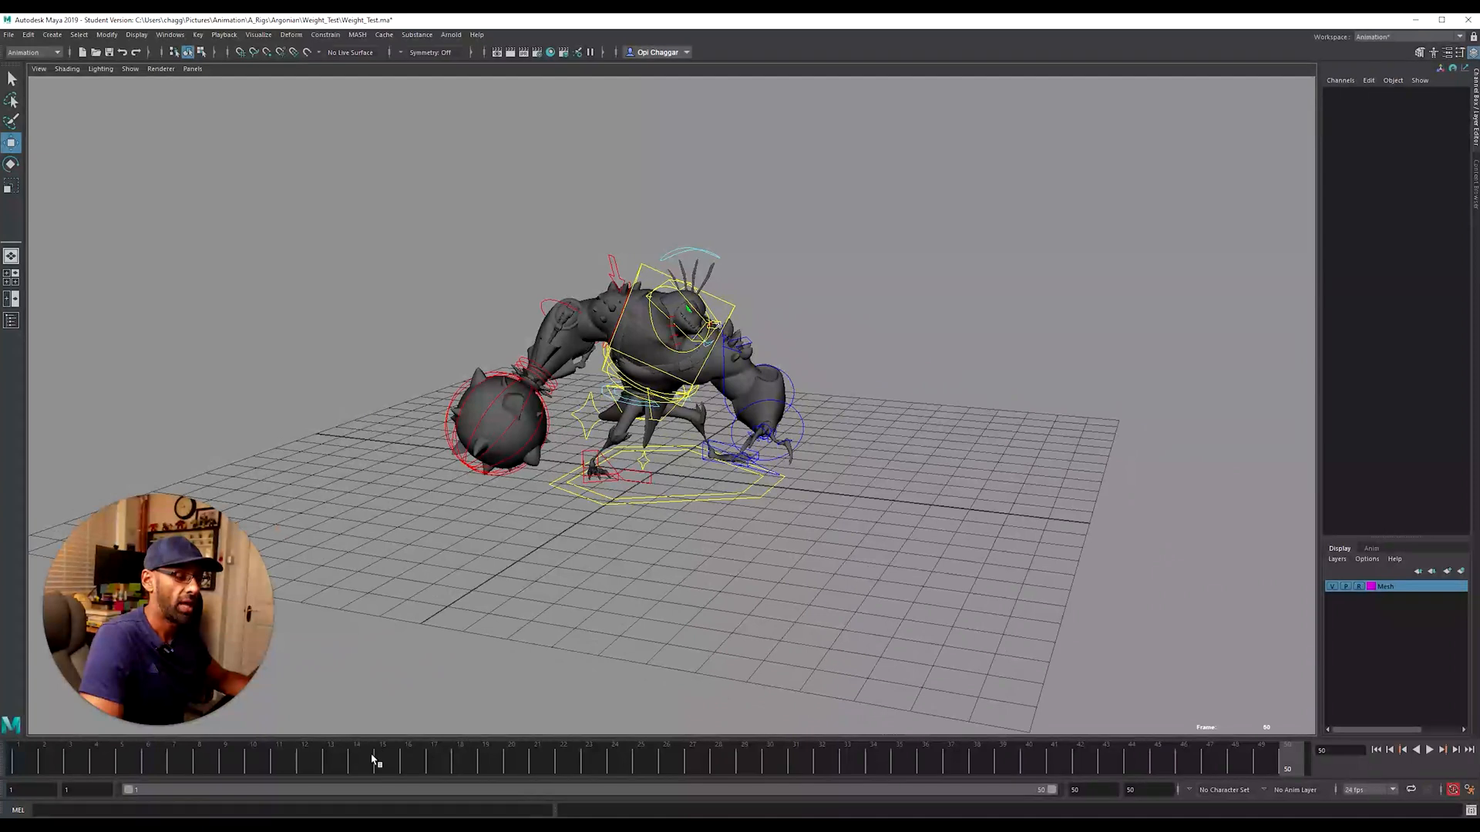
key(alt+shift+v)
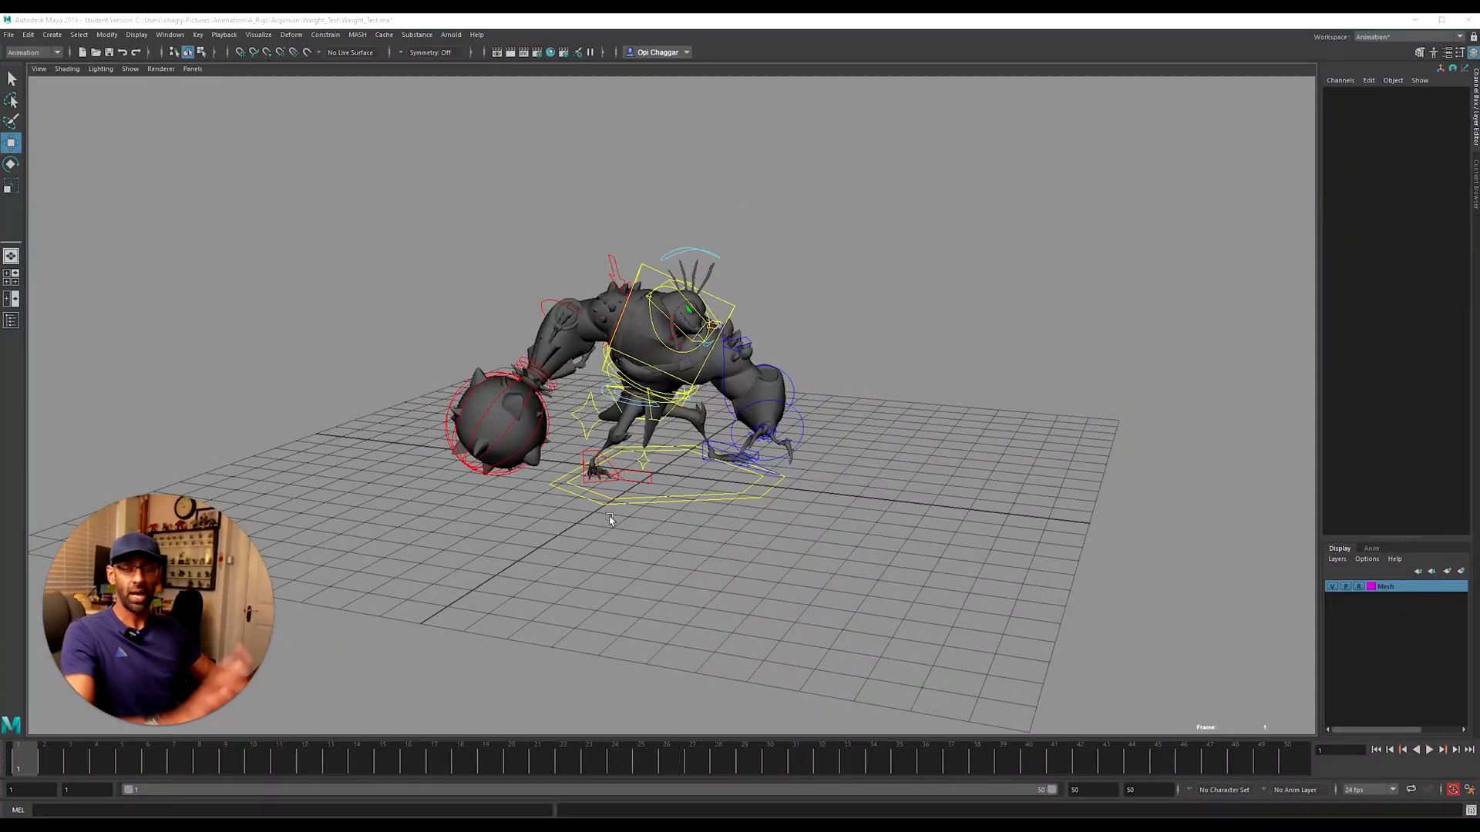
alt+drag(1144, 396, 598, 547)
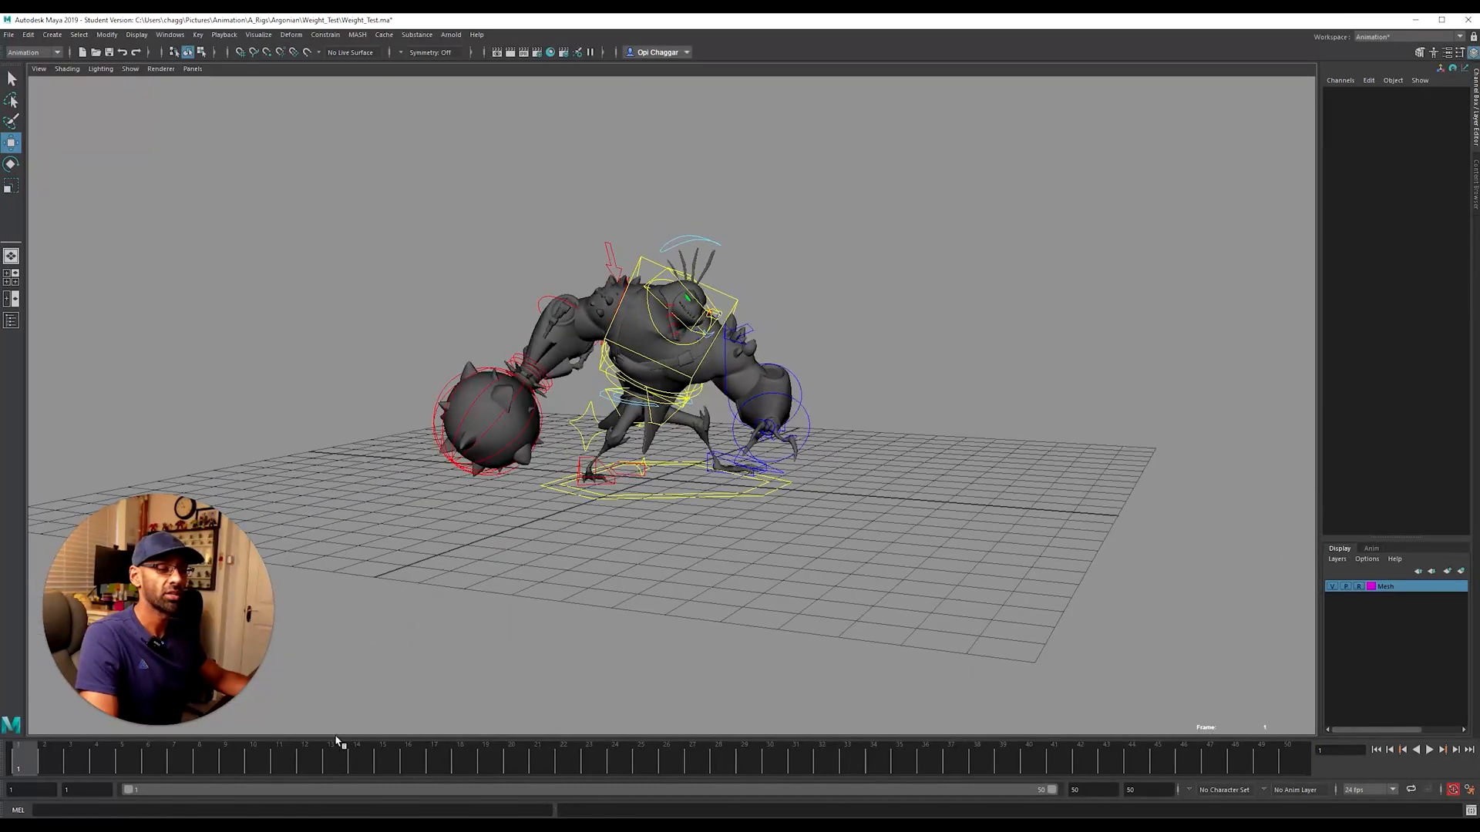
alt+drag(757, 540, 716, 505)
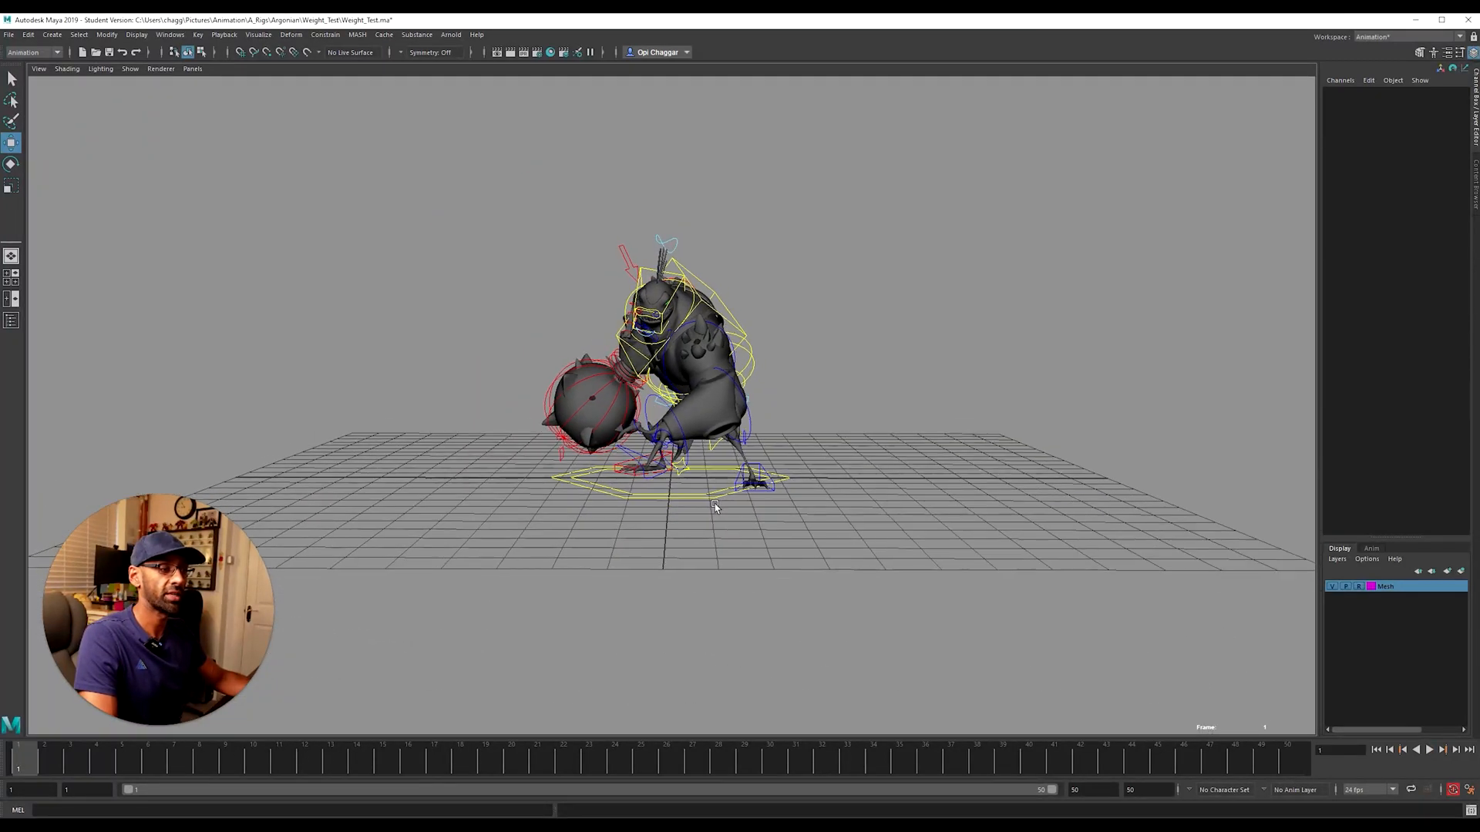
Step: Play the weight test through while viewing it from the side, stop the playback and return to frame 1
key(alt+v)
drag(139, 772, 1303, 772)
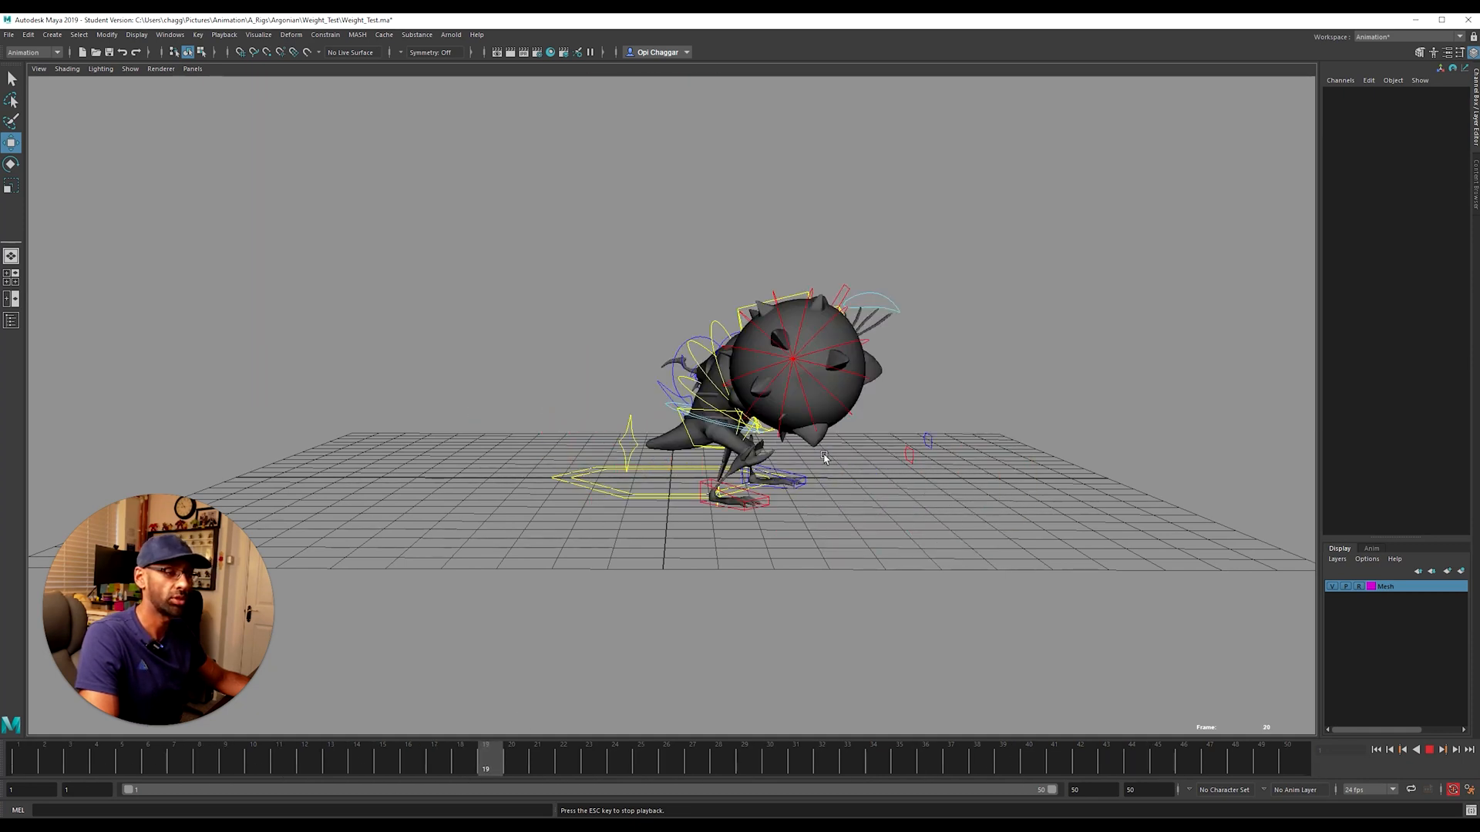
alt+drag(796, 460, 809, 500)
key(alt+v)
drag(231, 771, 17, 766)
alt+drag(569, 552, 707, 542)
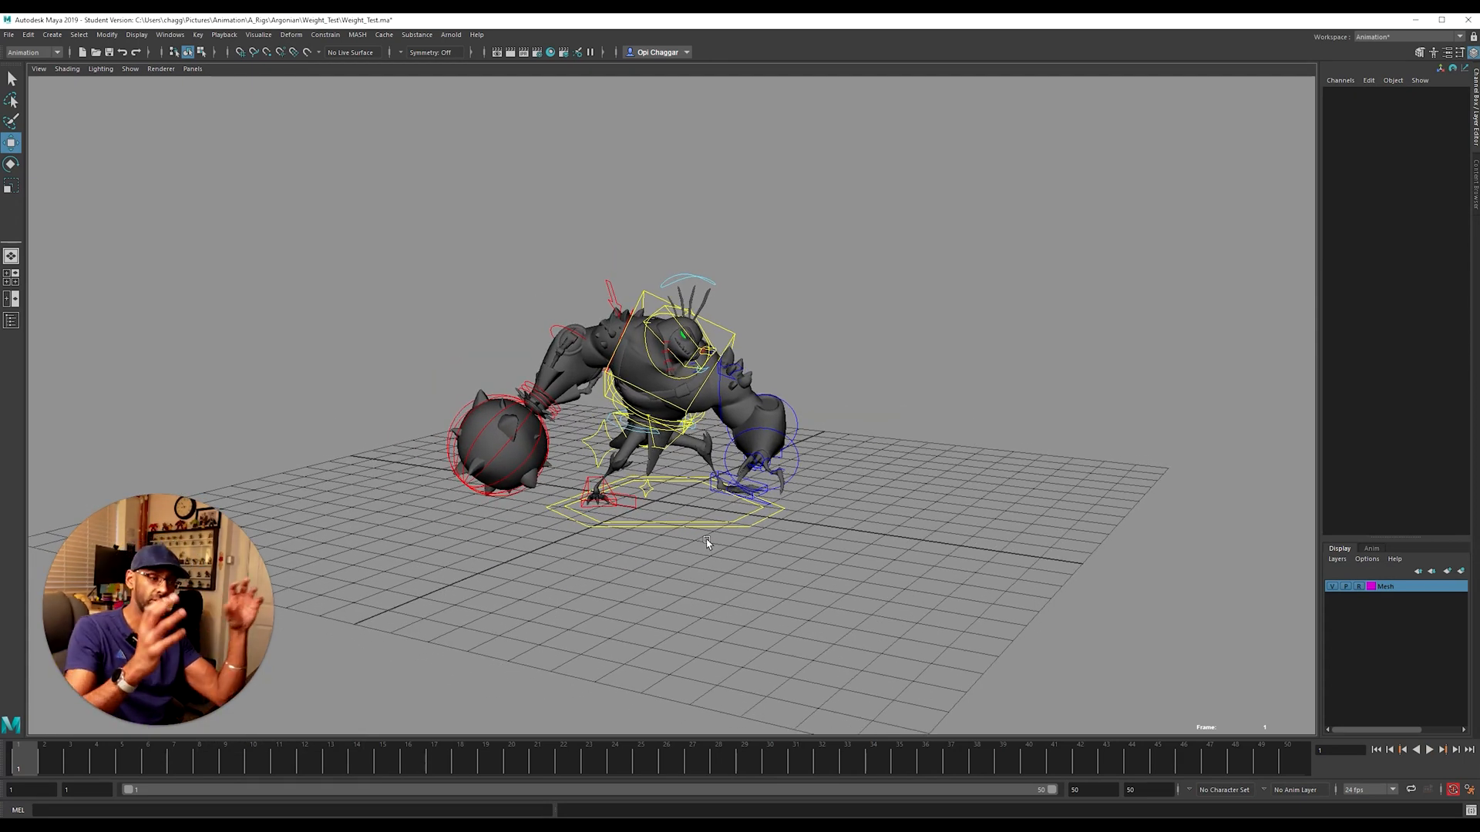
Step: Scrub the opening frames back to frame 1, examining the warrior's starting pose and mace from a three-quarter front view
alt+drag(750, 554, 373, 680)
drag(91, 759, 52, 759)
drag(52, 759, 24, 759)
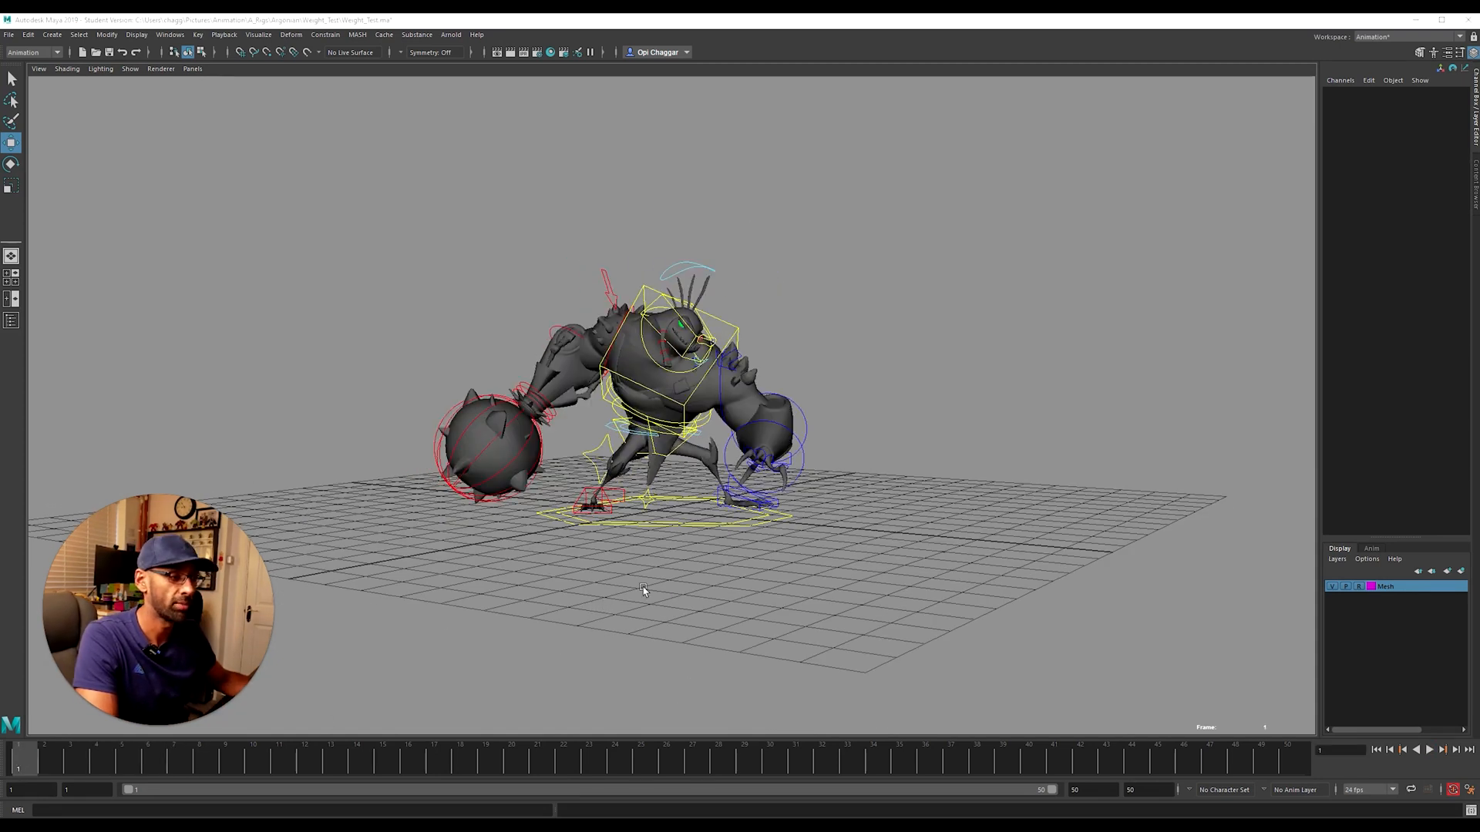
mouse_move(643, 585)
alt+mouse_down()
mouse_move(627, 554)
mouse_move(644, 558)
alt+mouse_up()
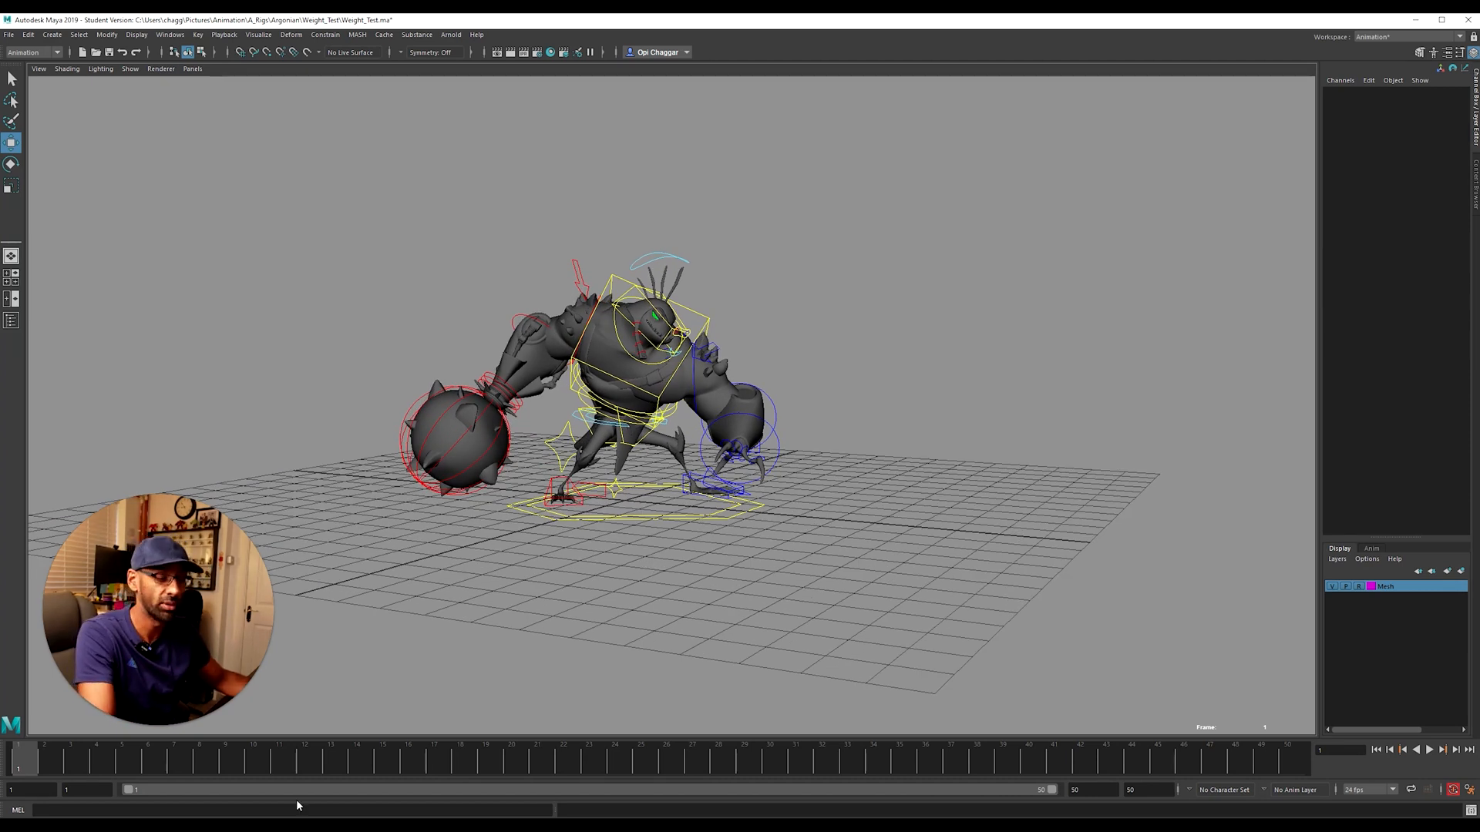
drag(164, 762, 27, 771)
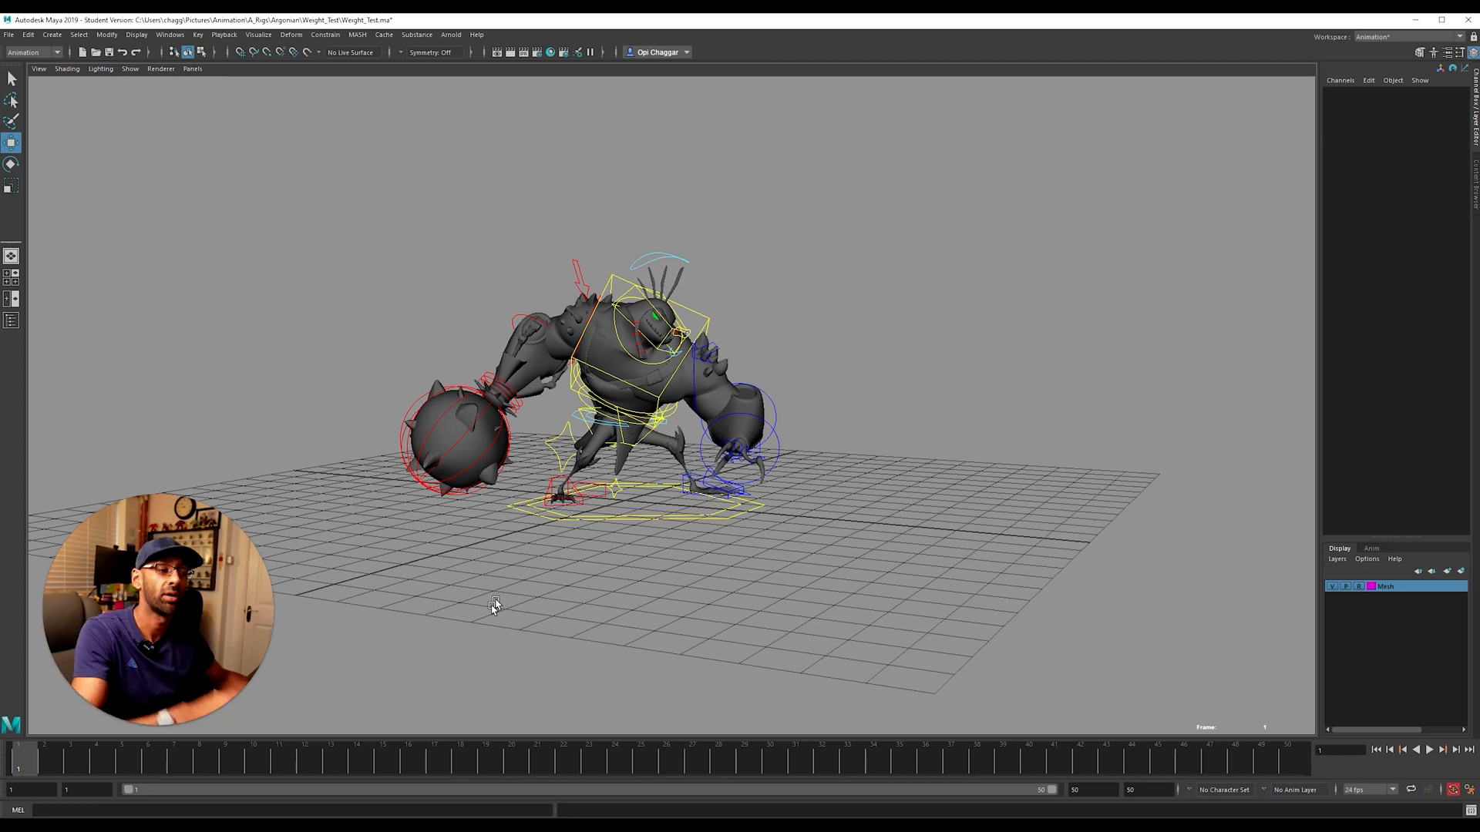
alt+drag(473, 604, 508, 590)
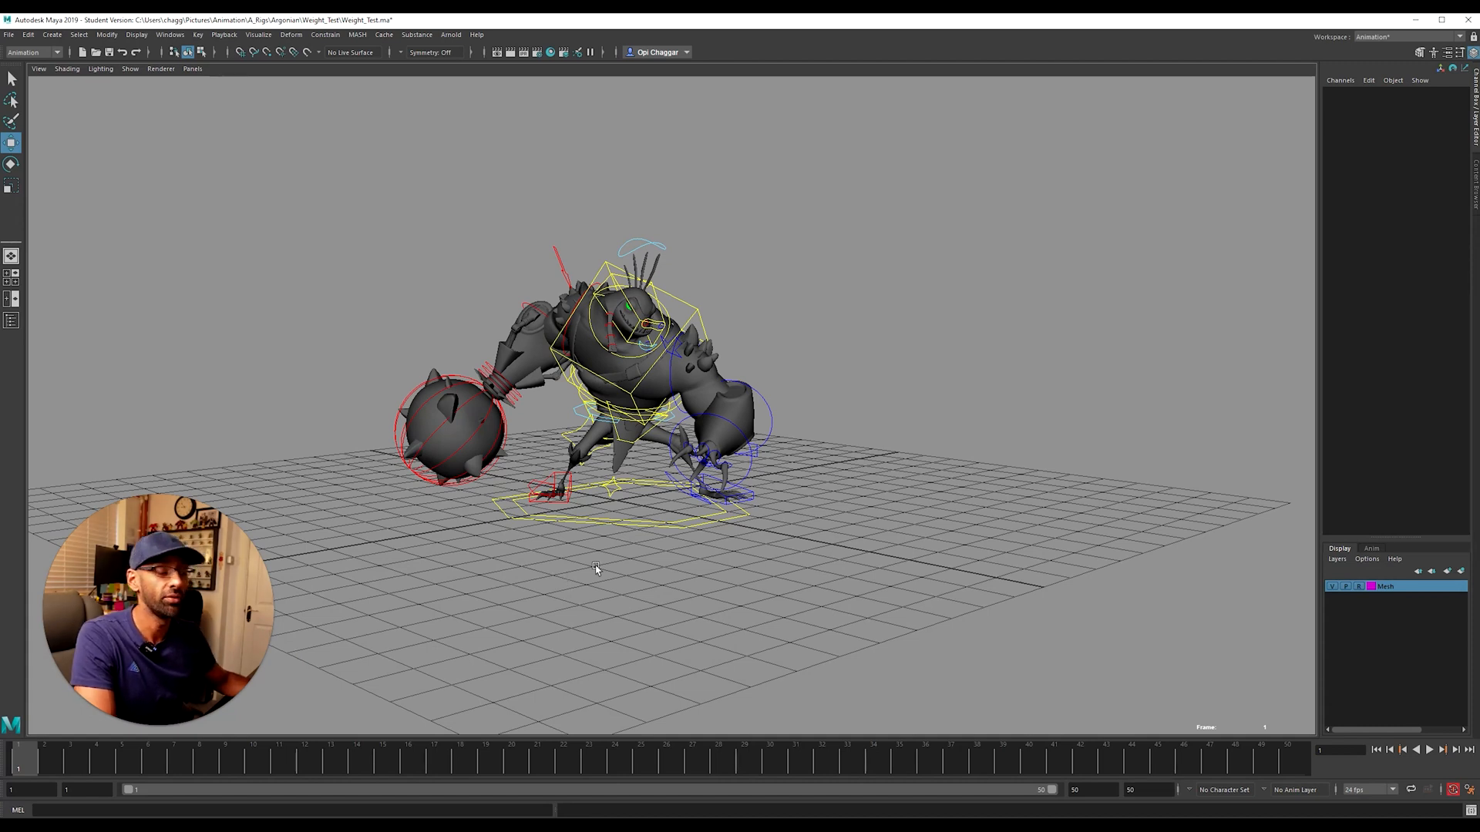